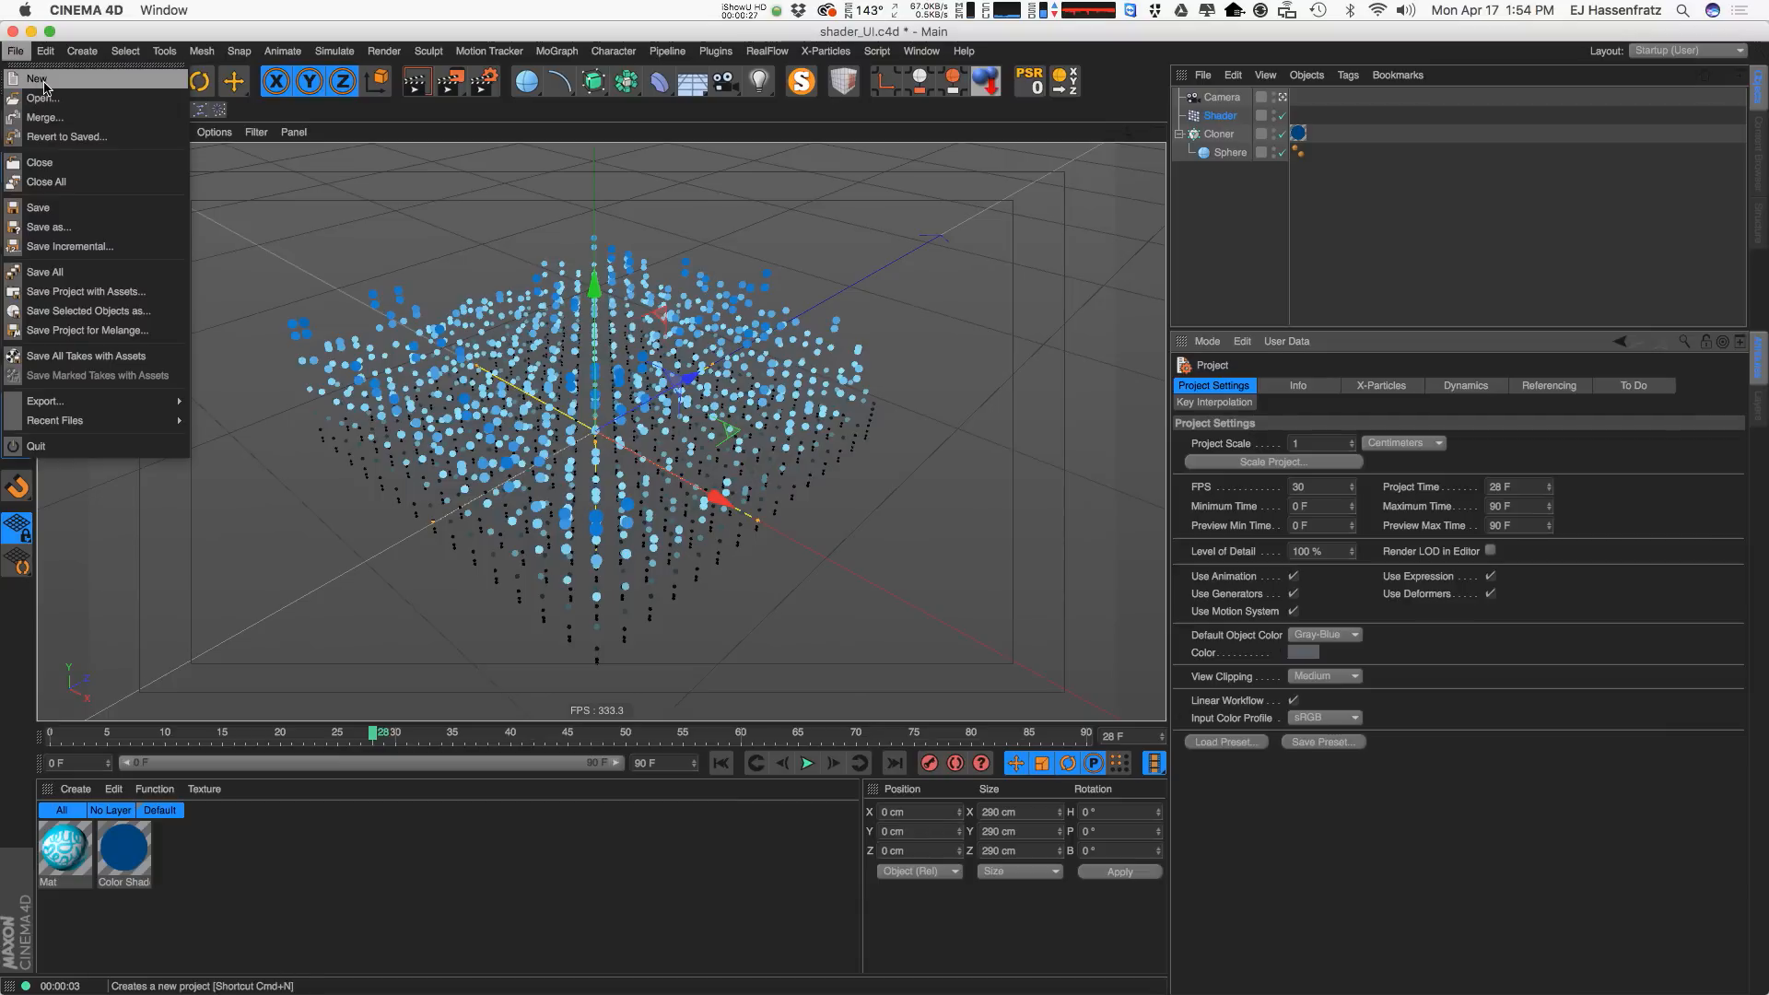
Create a new project and add a MoGraph Cloner.
key(super+n)
click(557, 51)
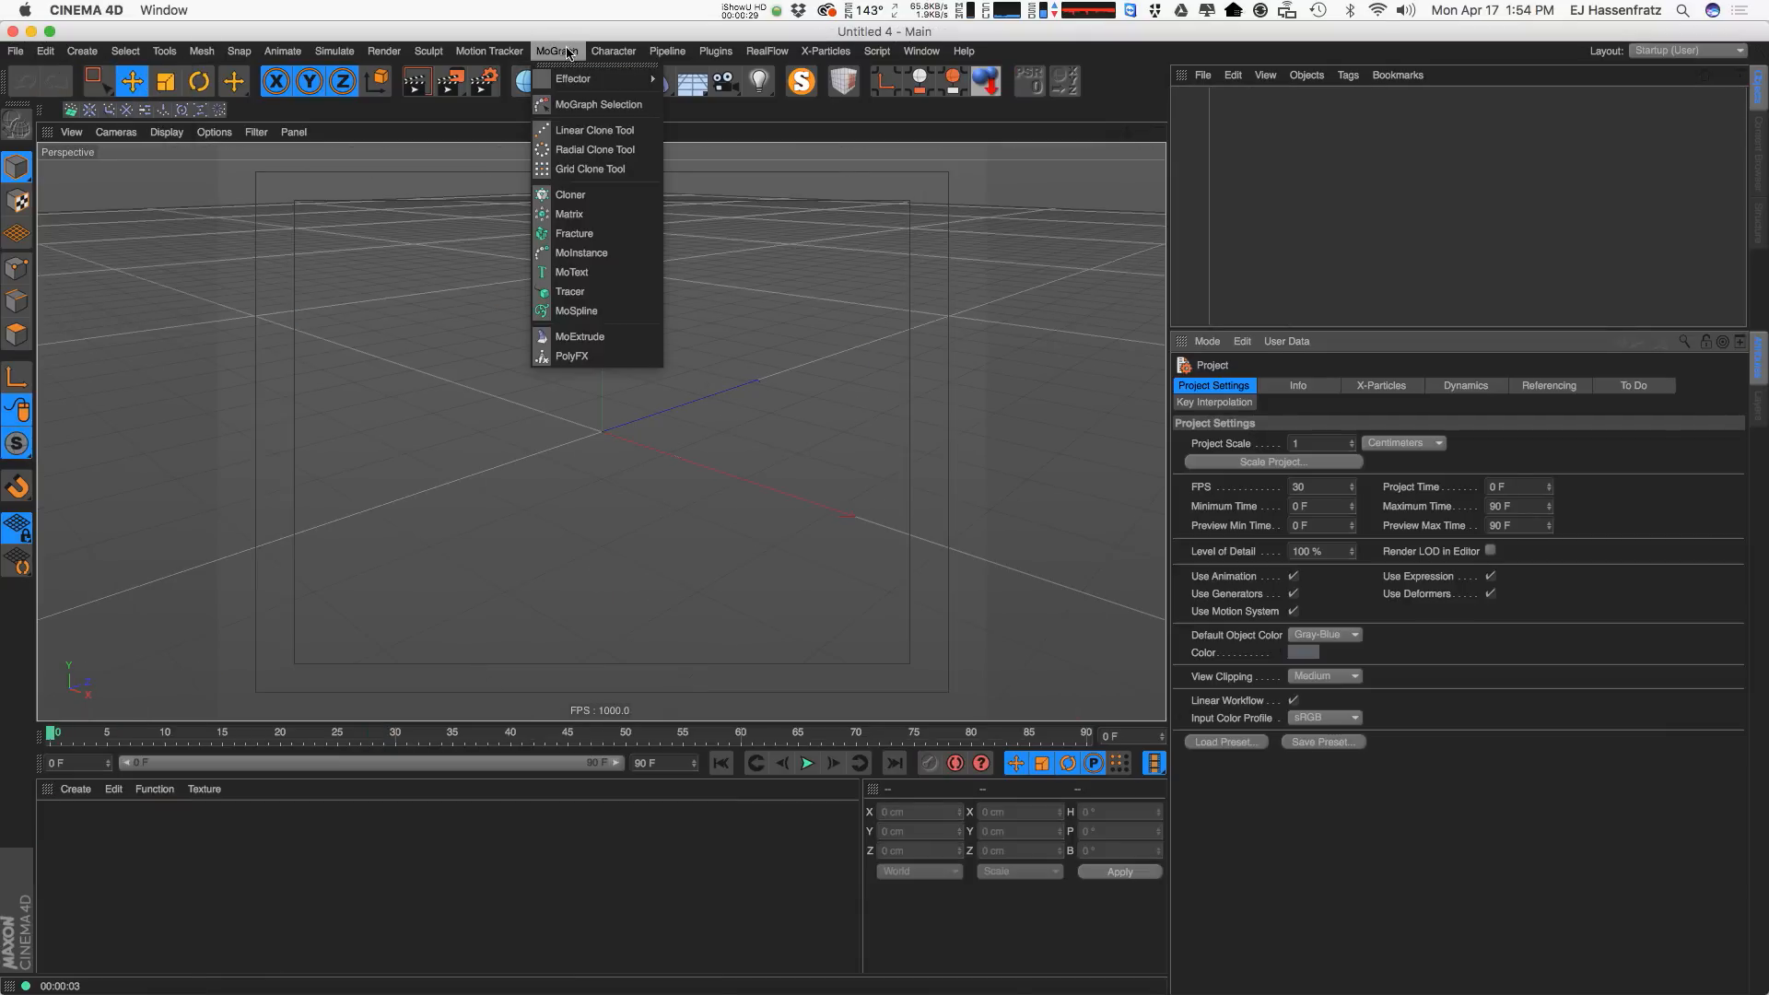
click(604, 196)
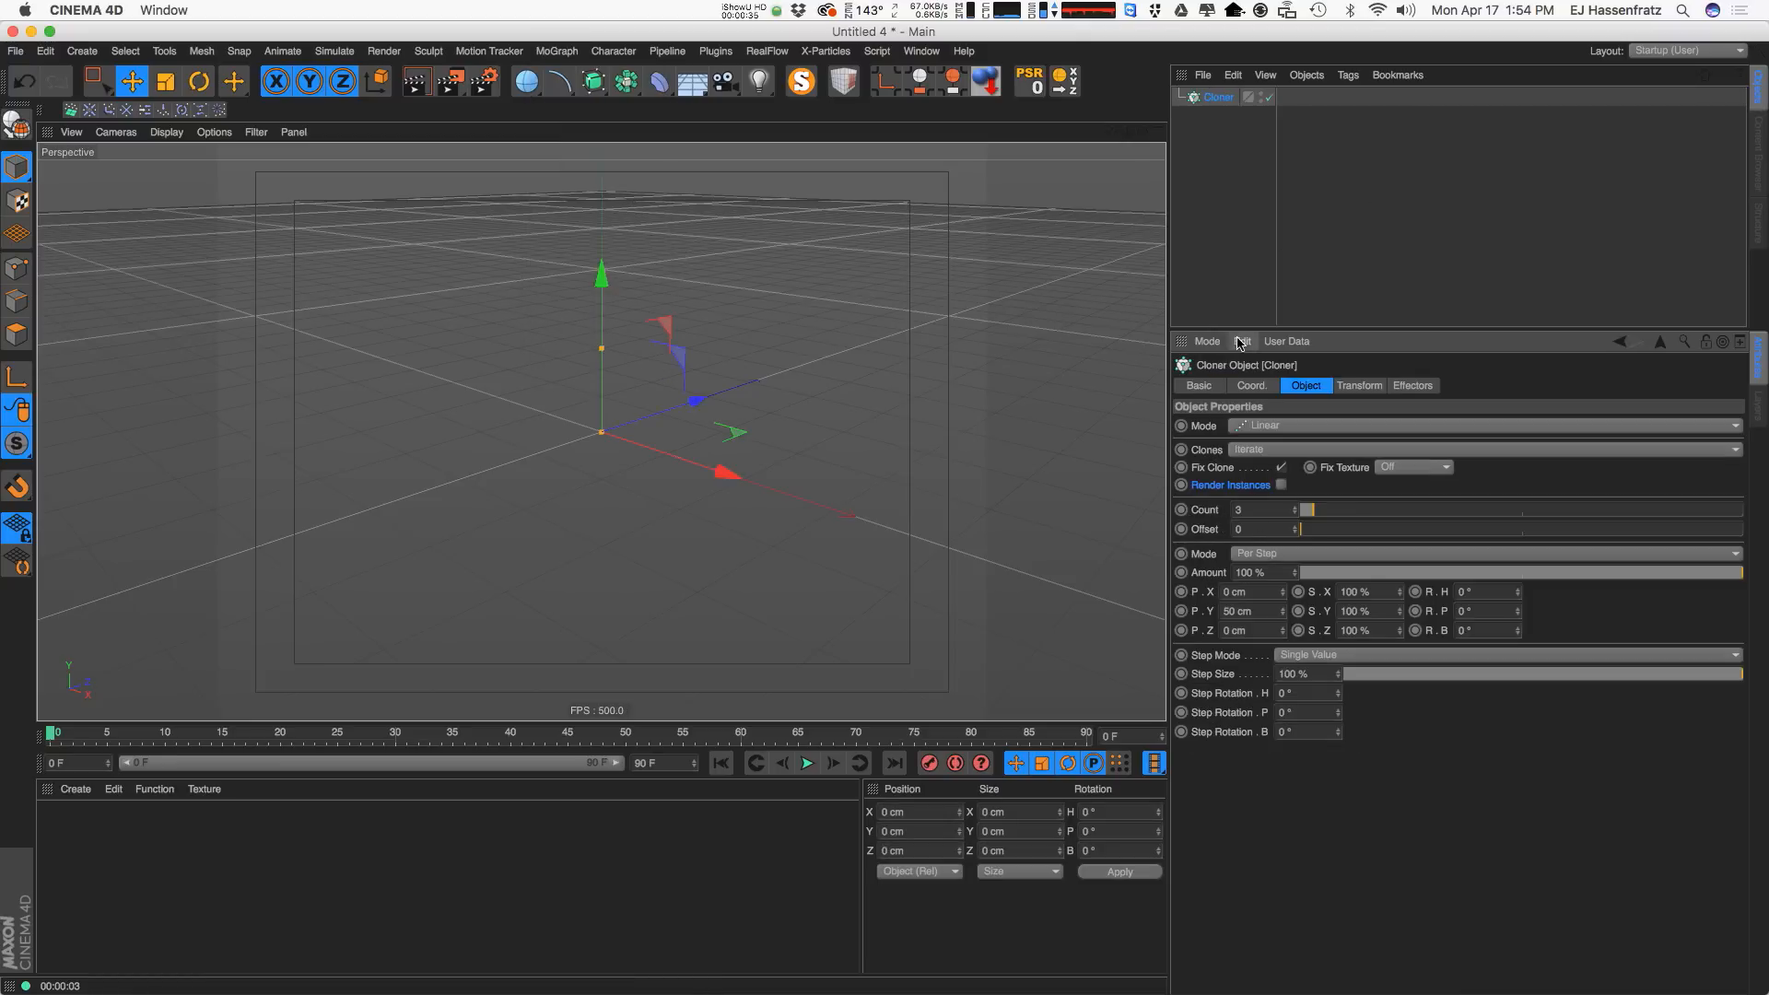
Add a sphere primitive and make it a child of the Cloner.
drag(531, 88, 573, 278)
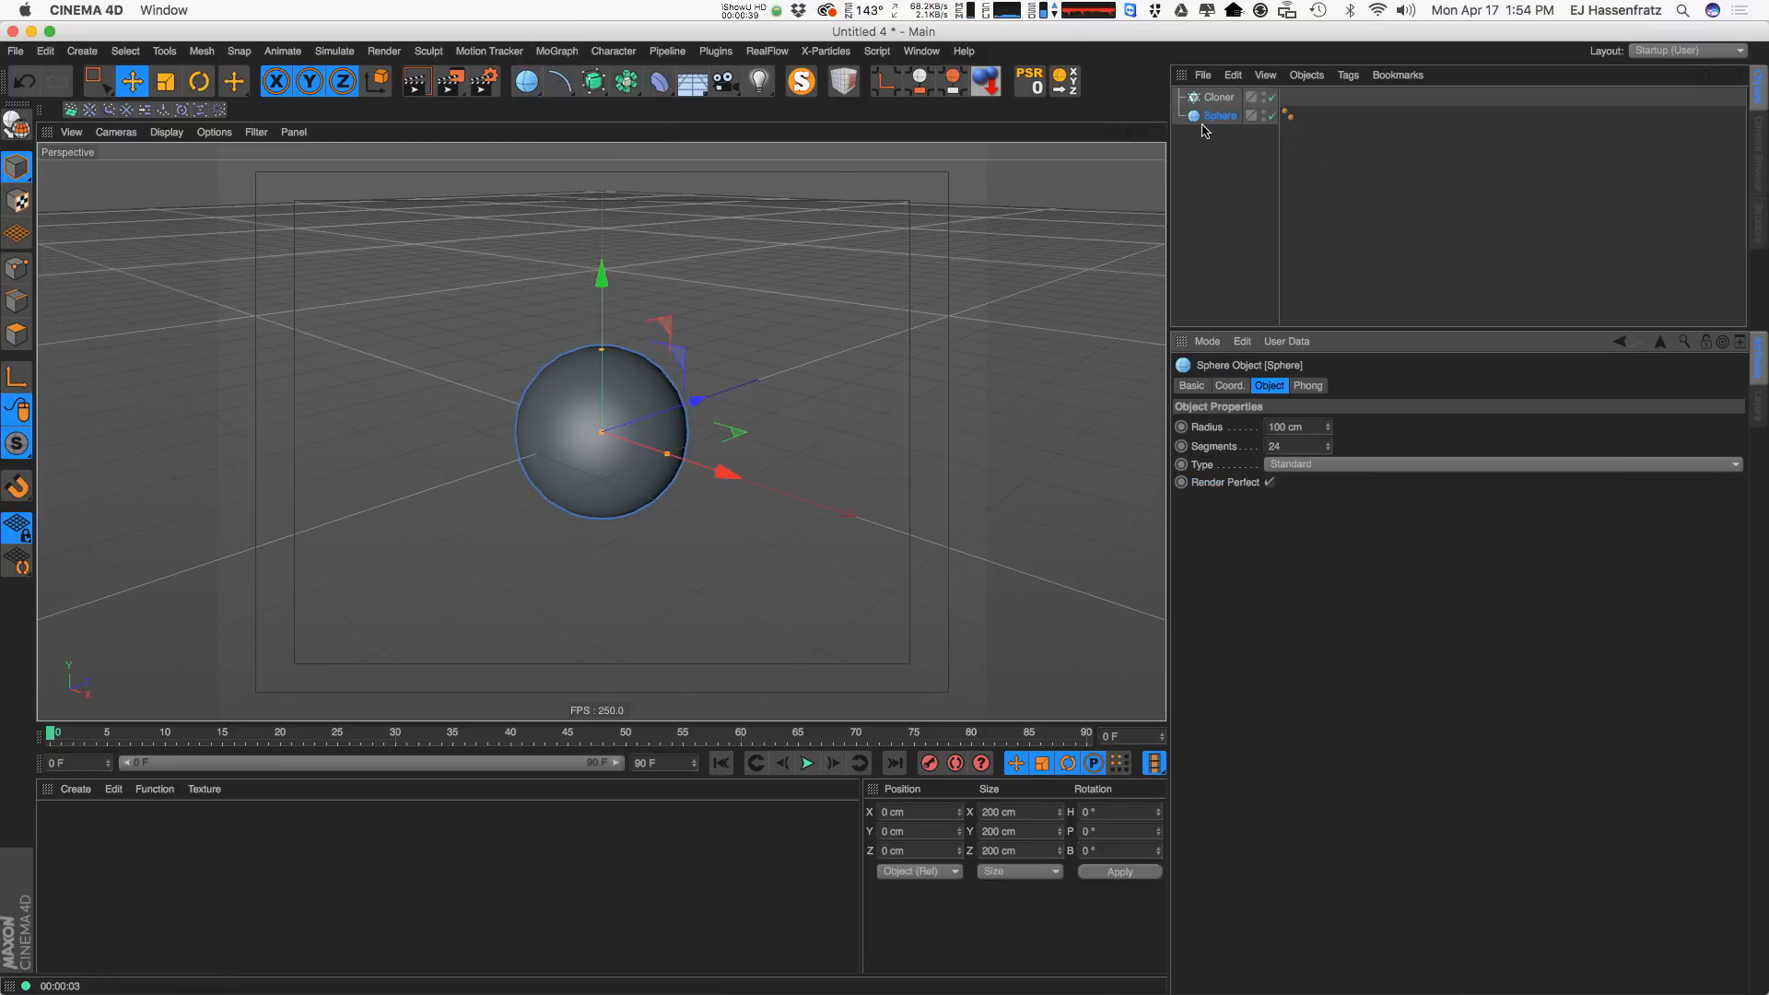
drag(1218, 116, 1260, 96)
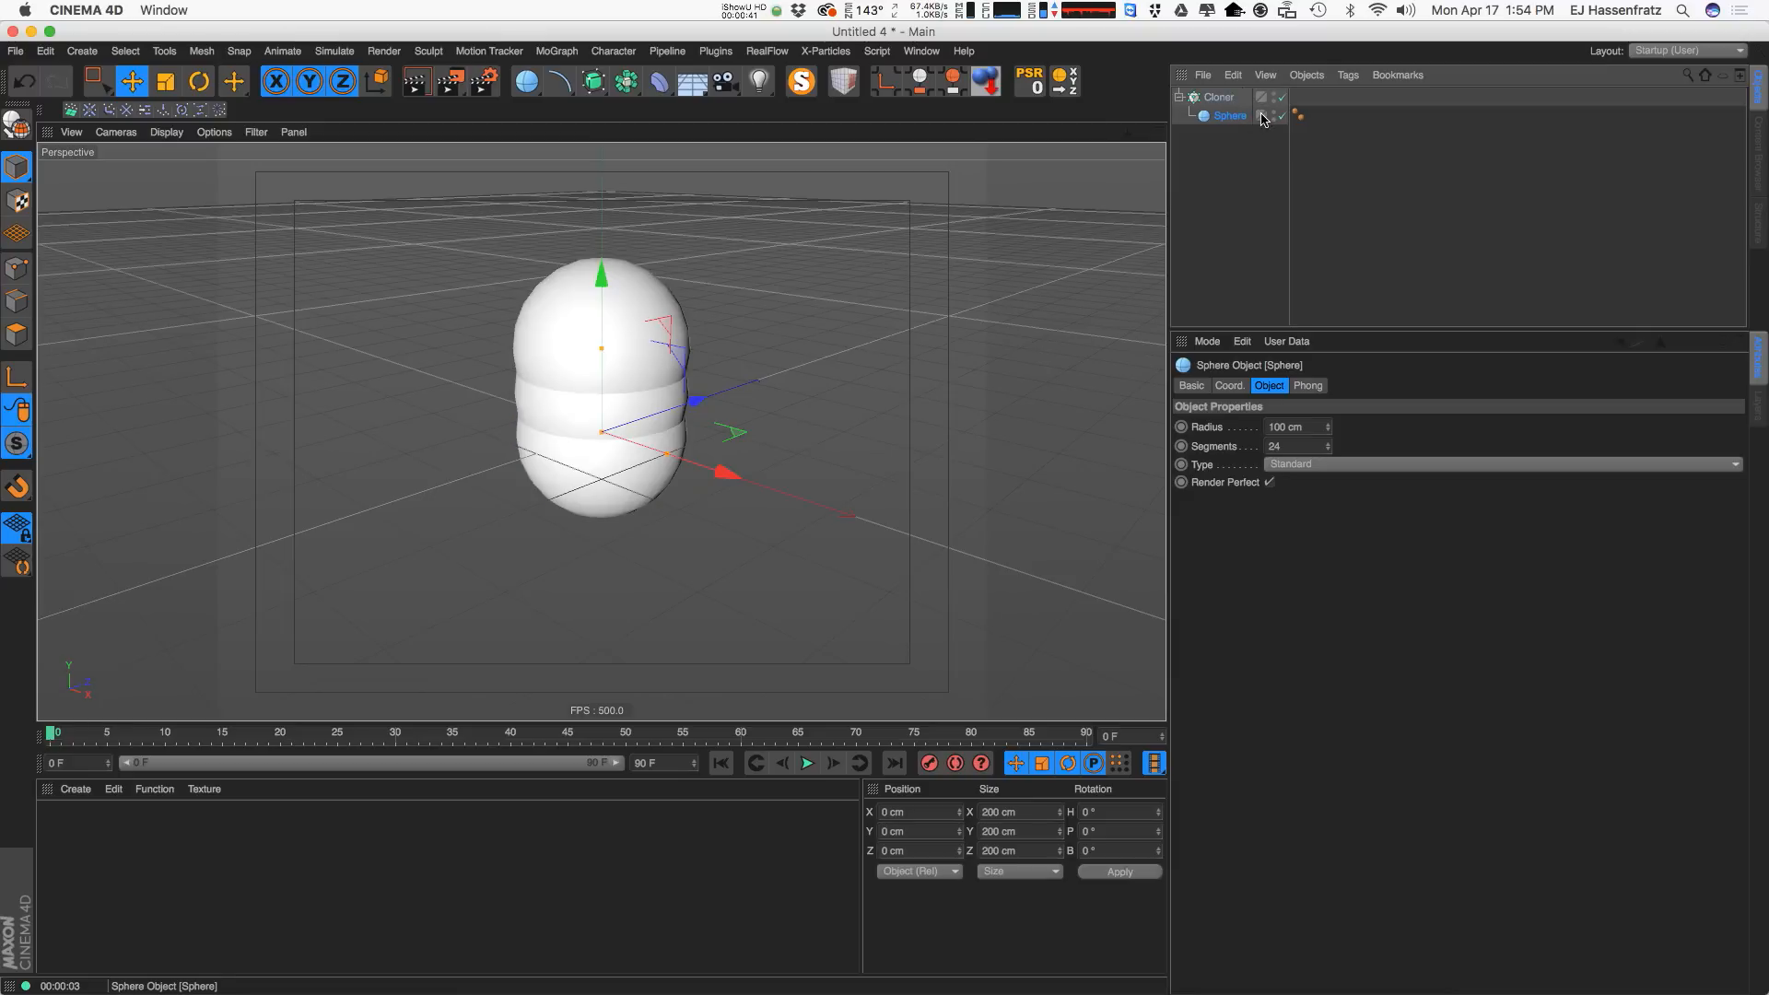
Change the Cloner's mode from Linear to Grid Array.
click(1215, 97)
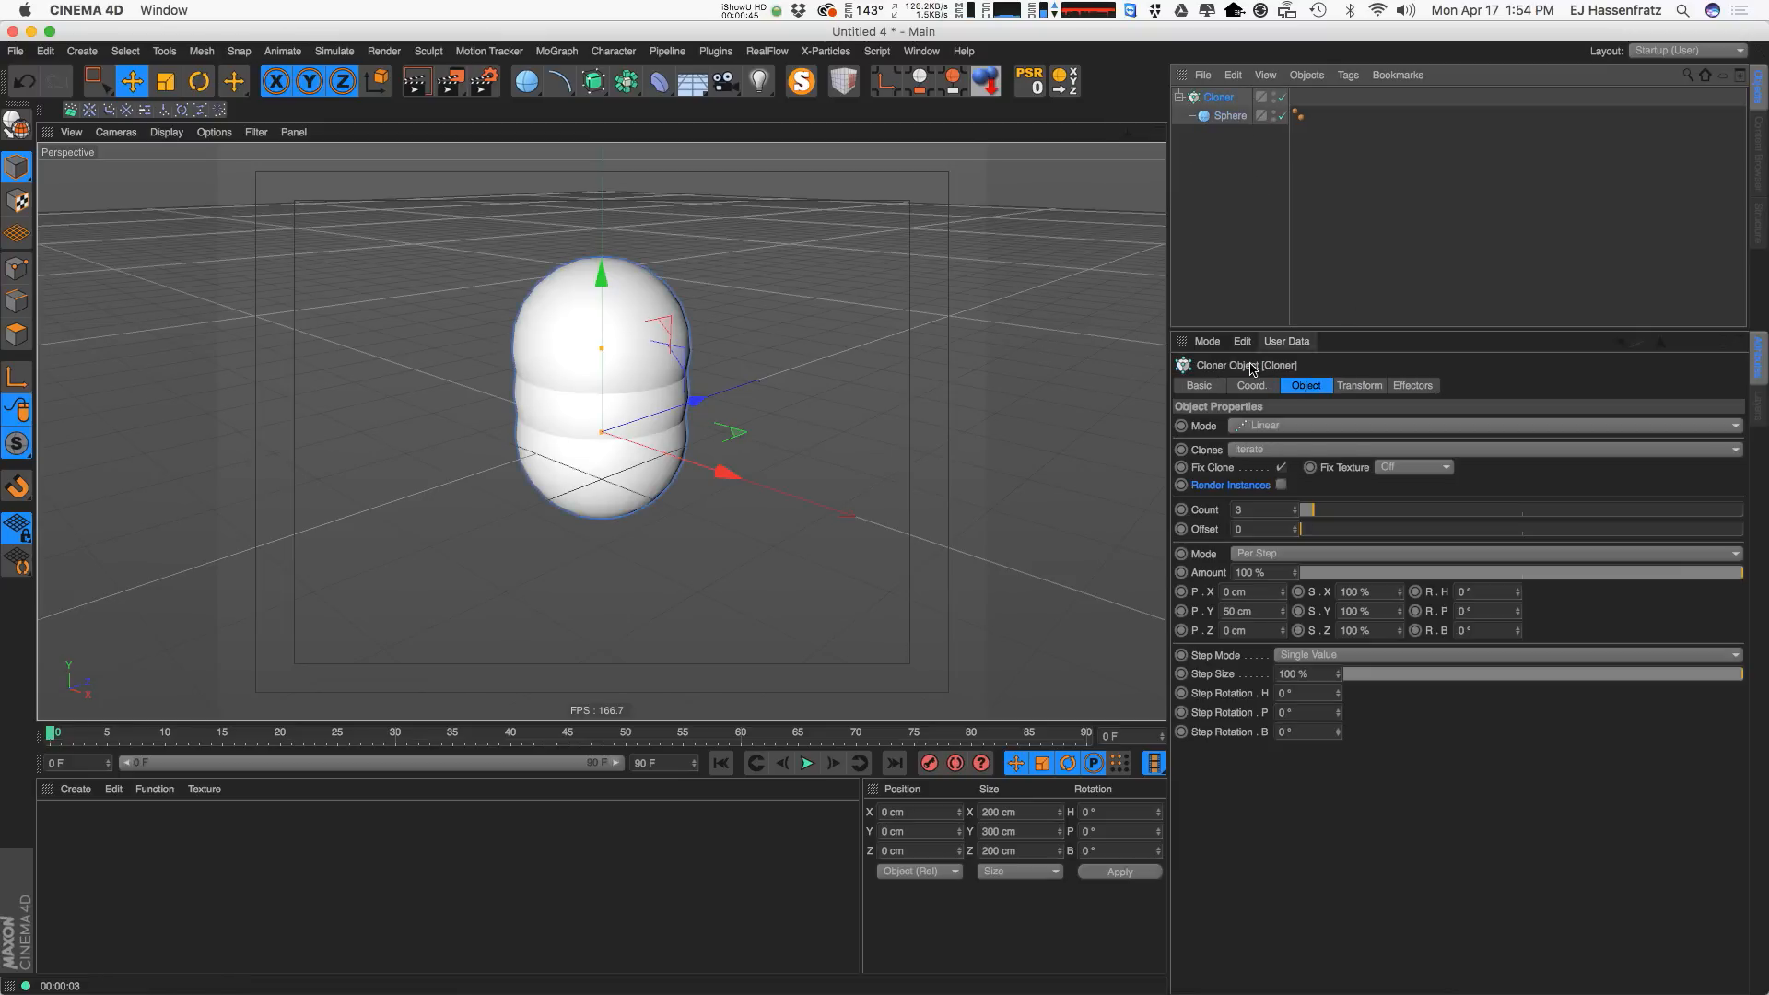
click(1255, 427)
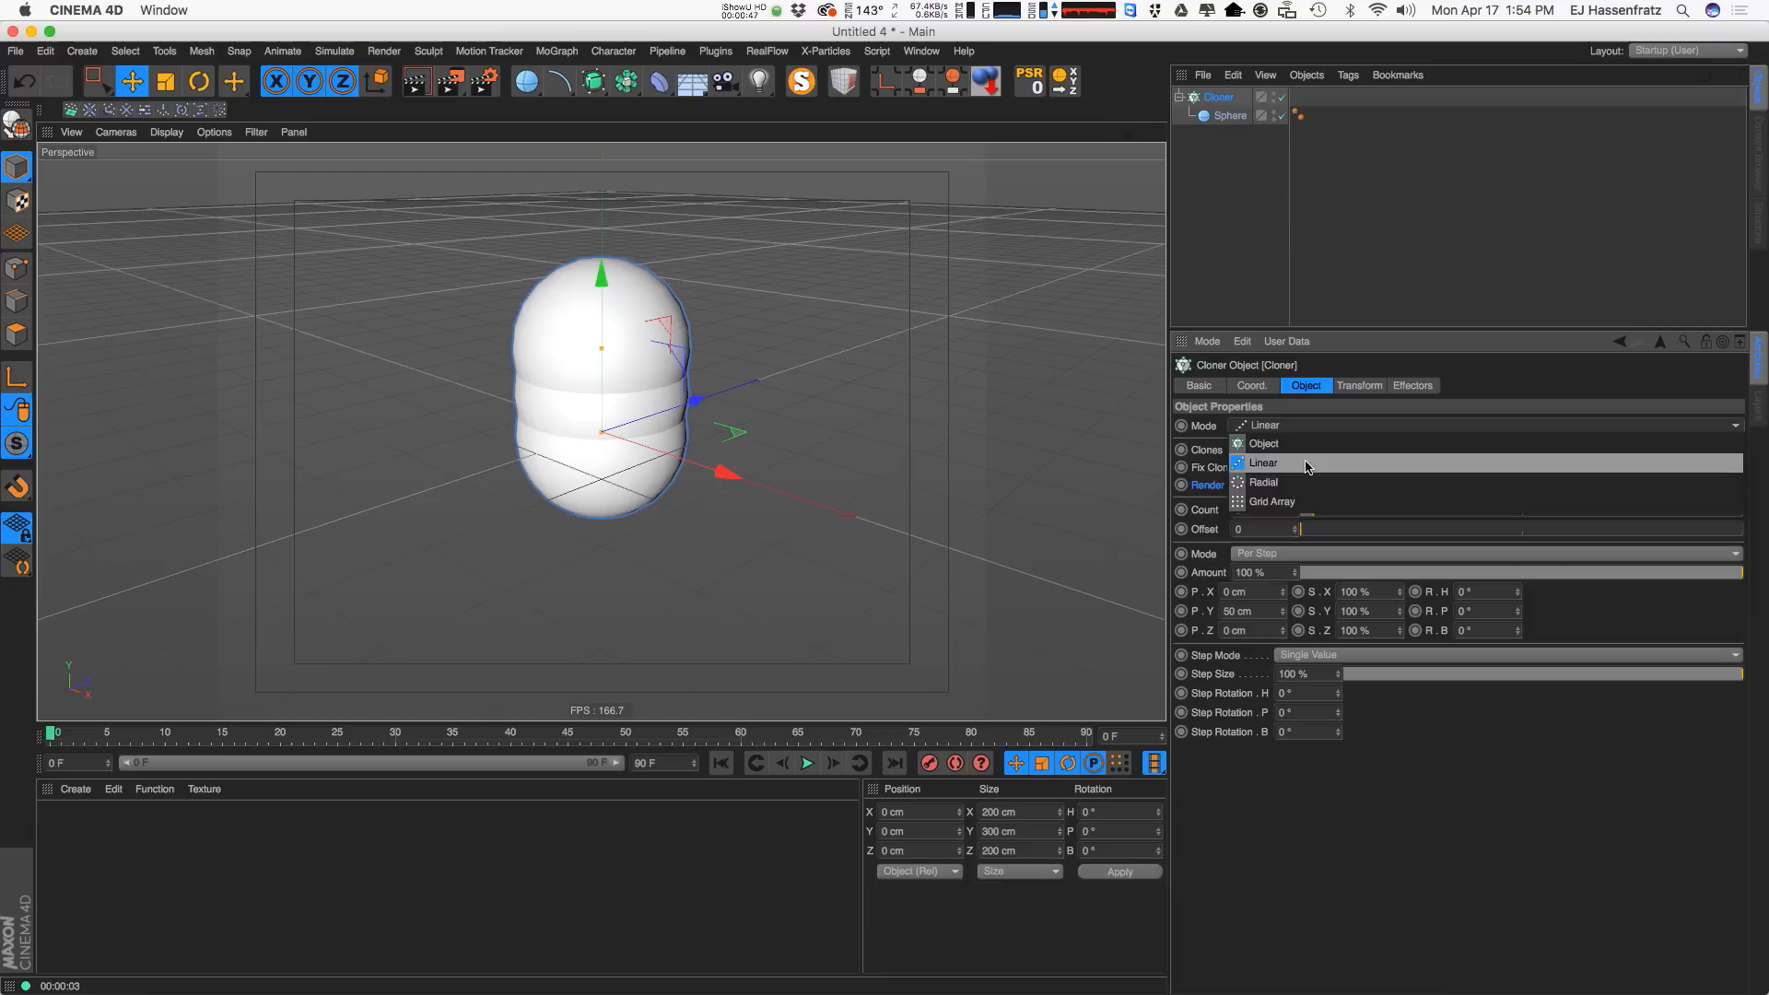
click(1323, 505)
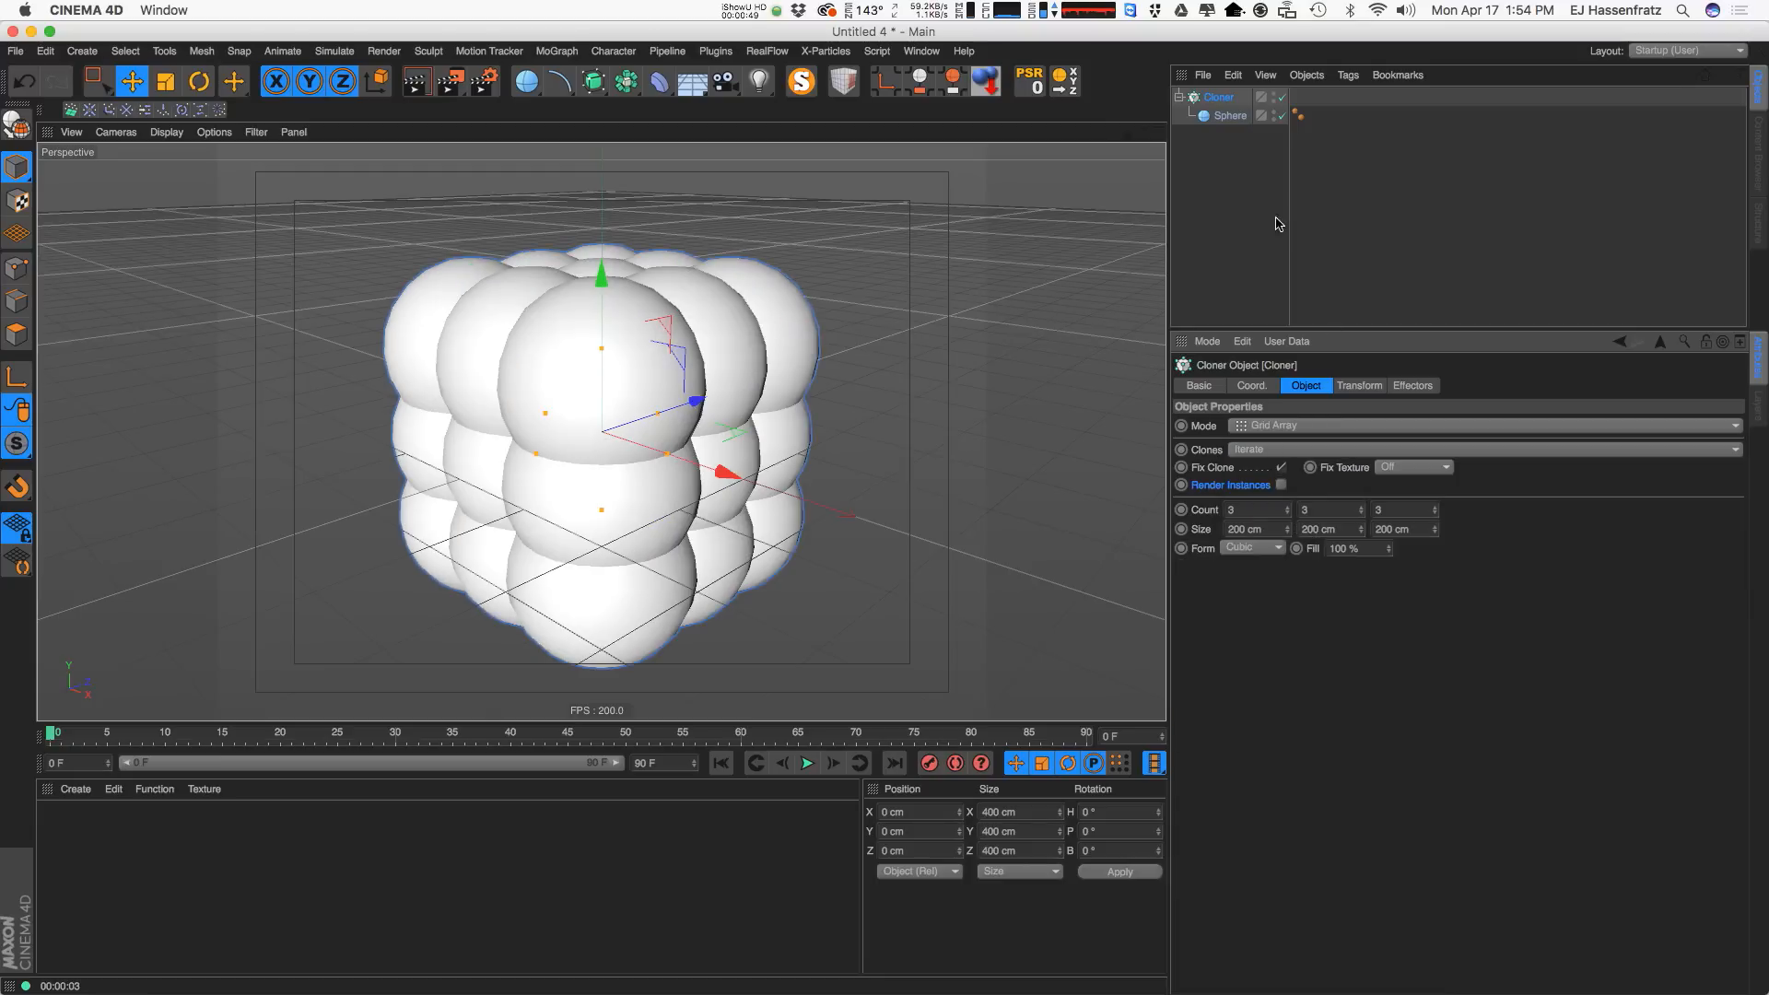
Set the cloned sphere's radius to 0.5 cm.
click(1225, 115)
drag(1318, 427, 1002, 458)
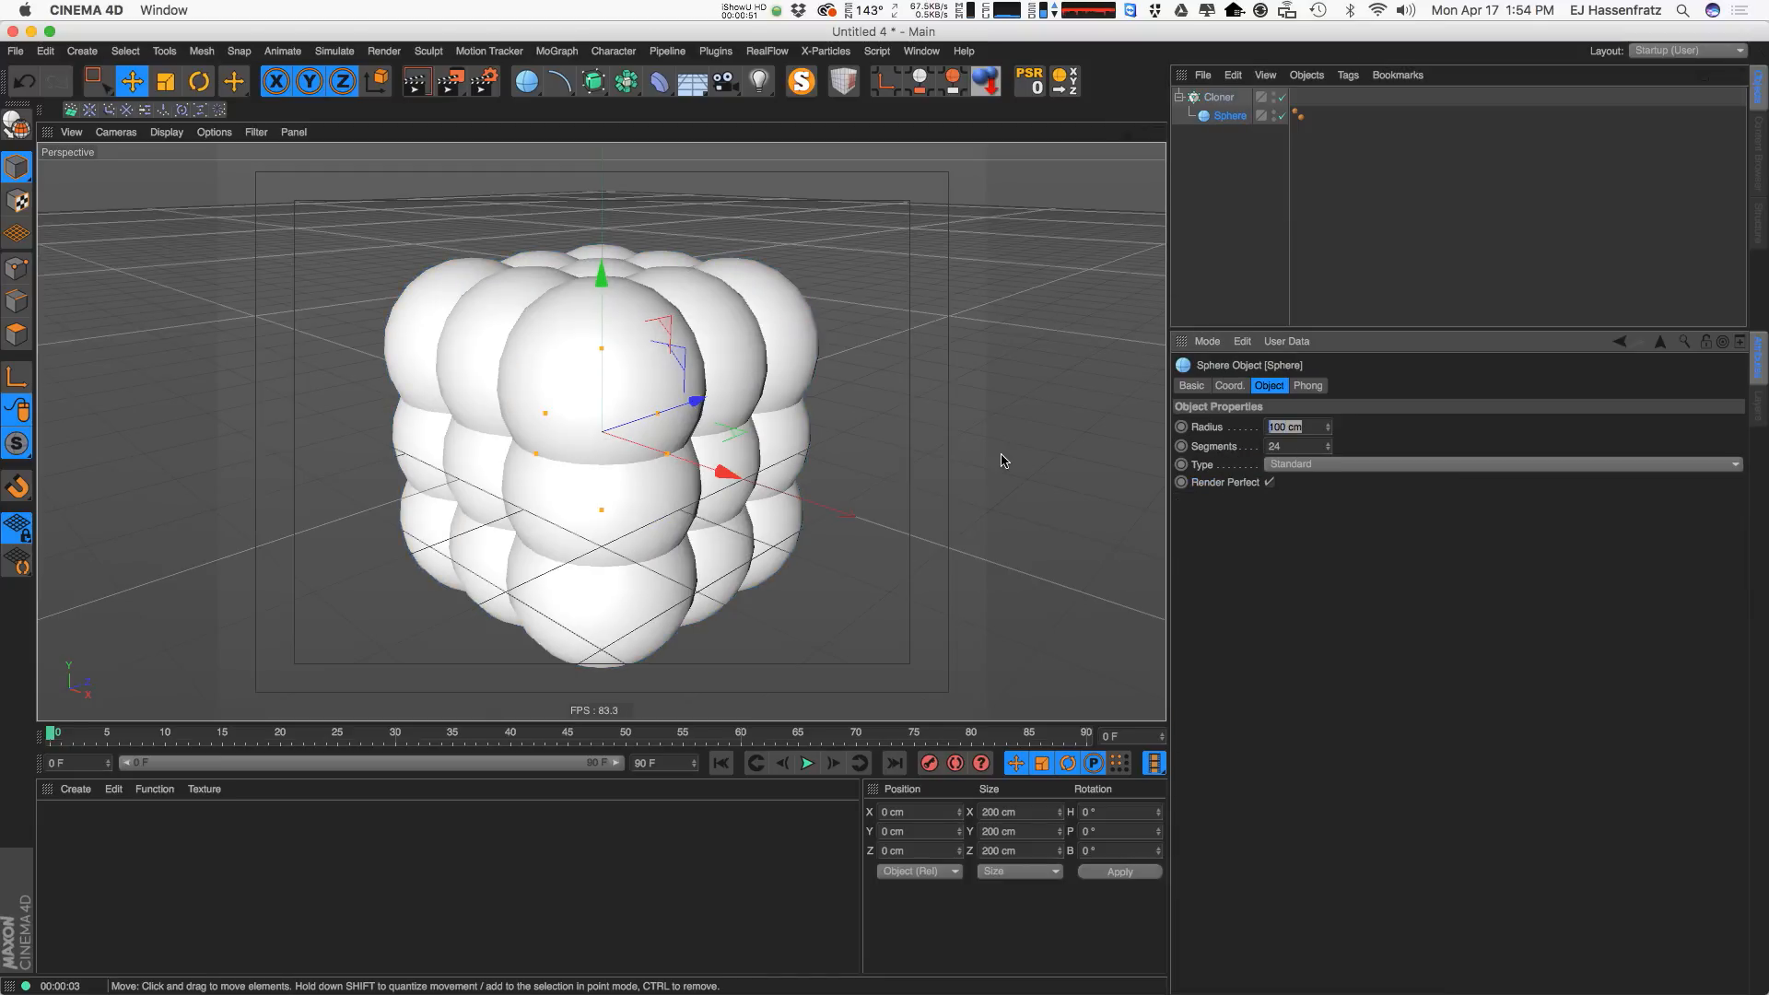
text(.5)
key(Return)
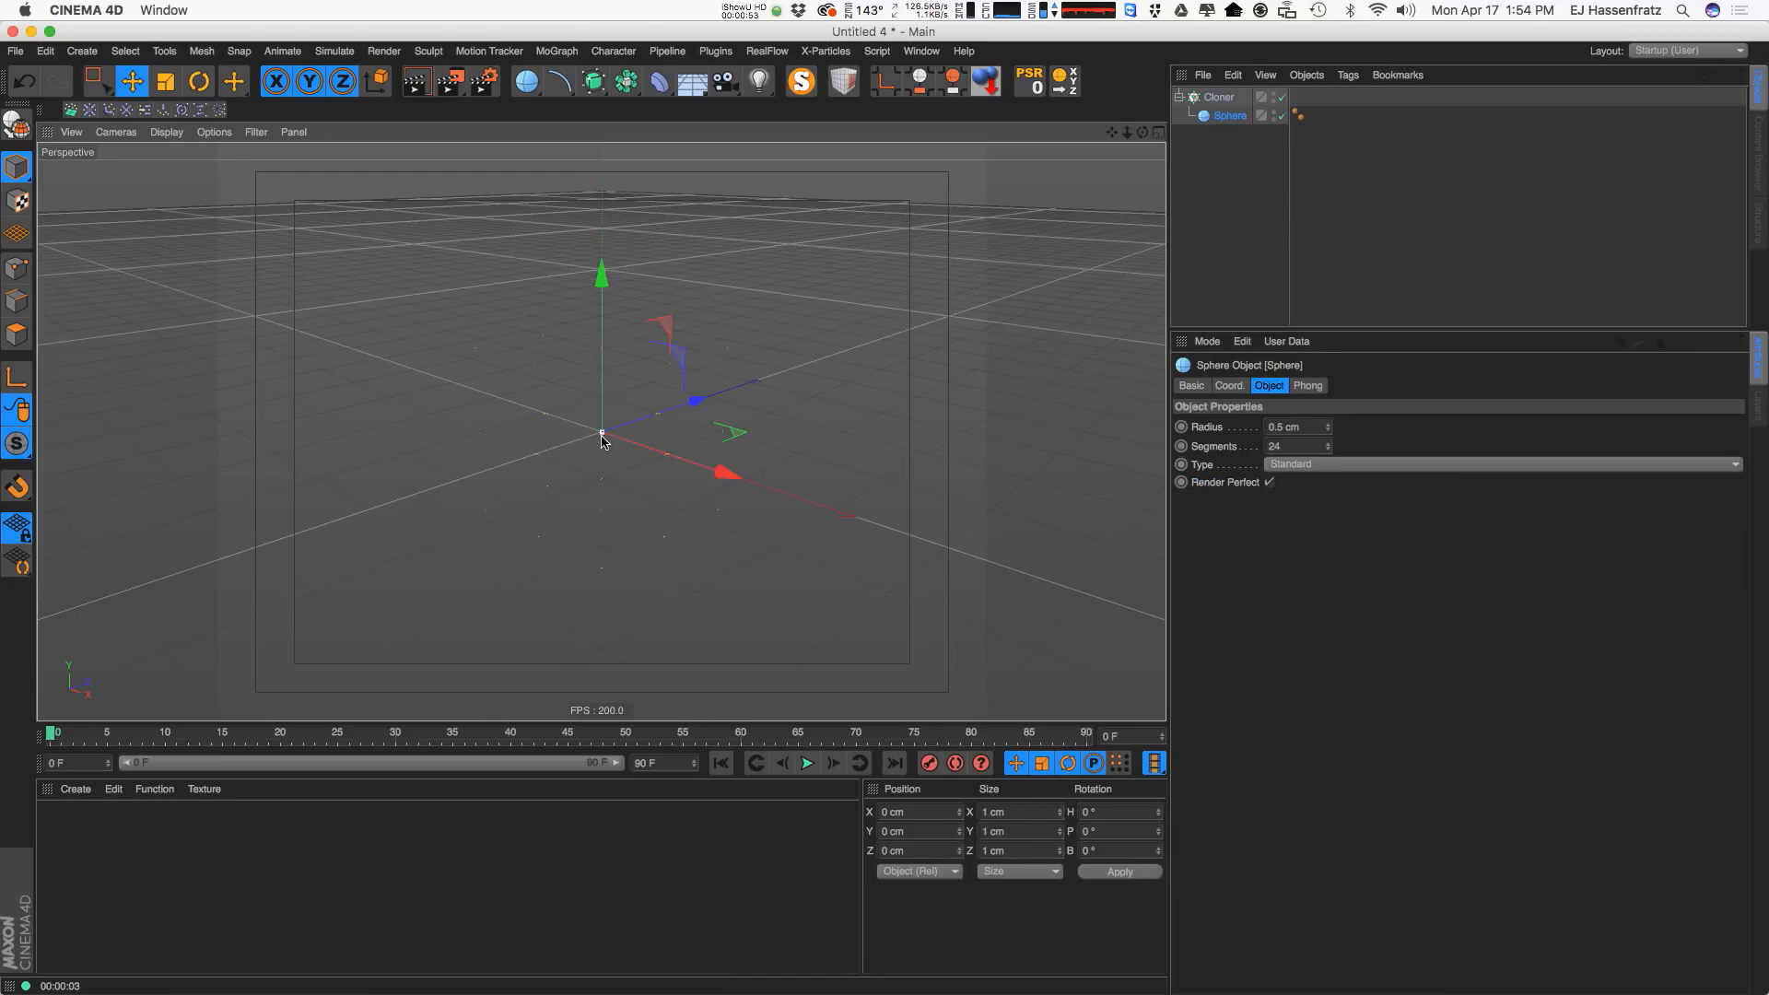
scroll(601, 432, up, 10)
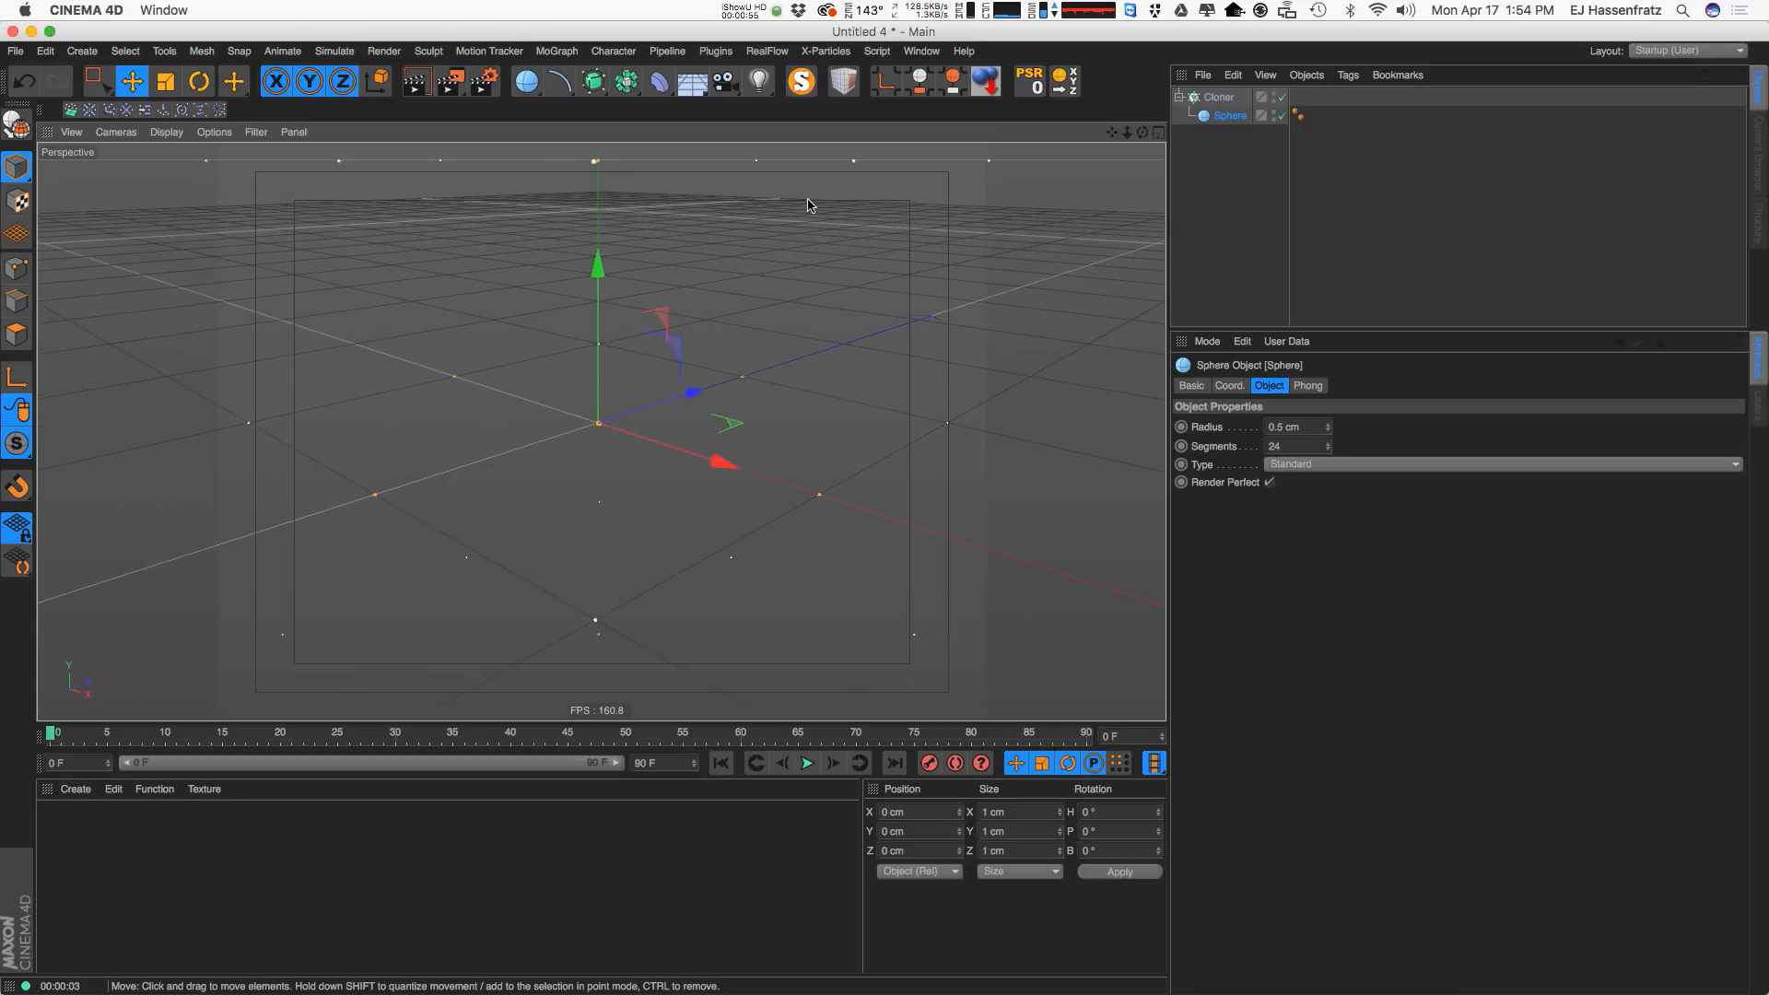
Set the Cloner's grid count to 15, 6 and 15.
click(596, 162)
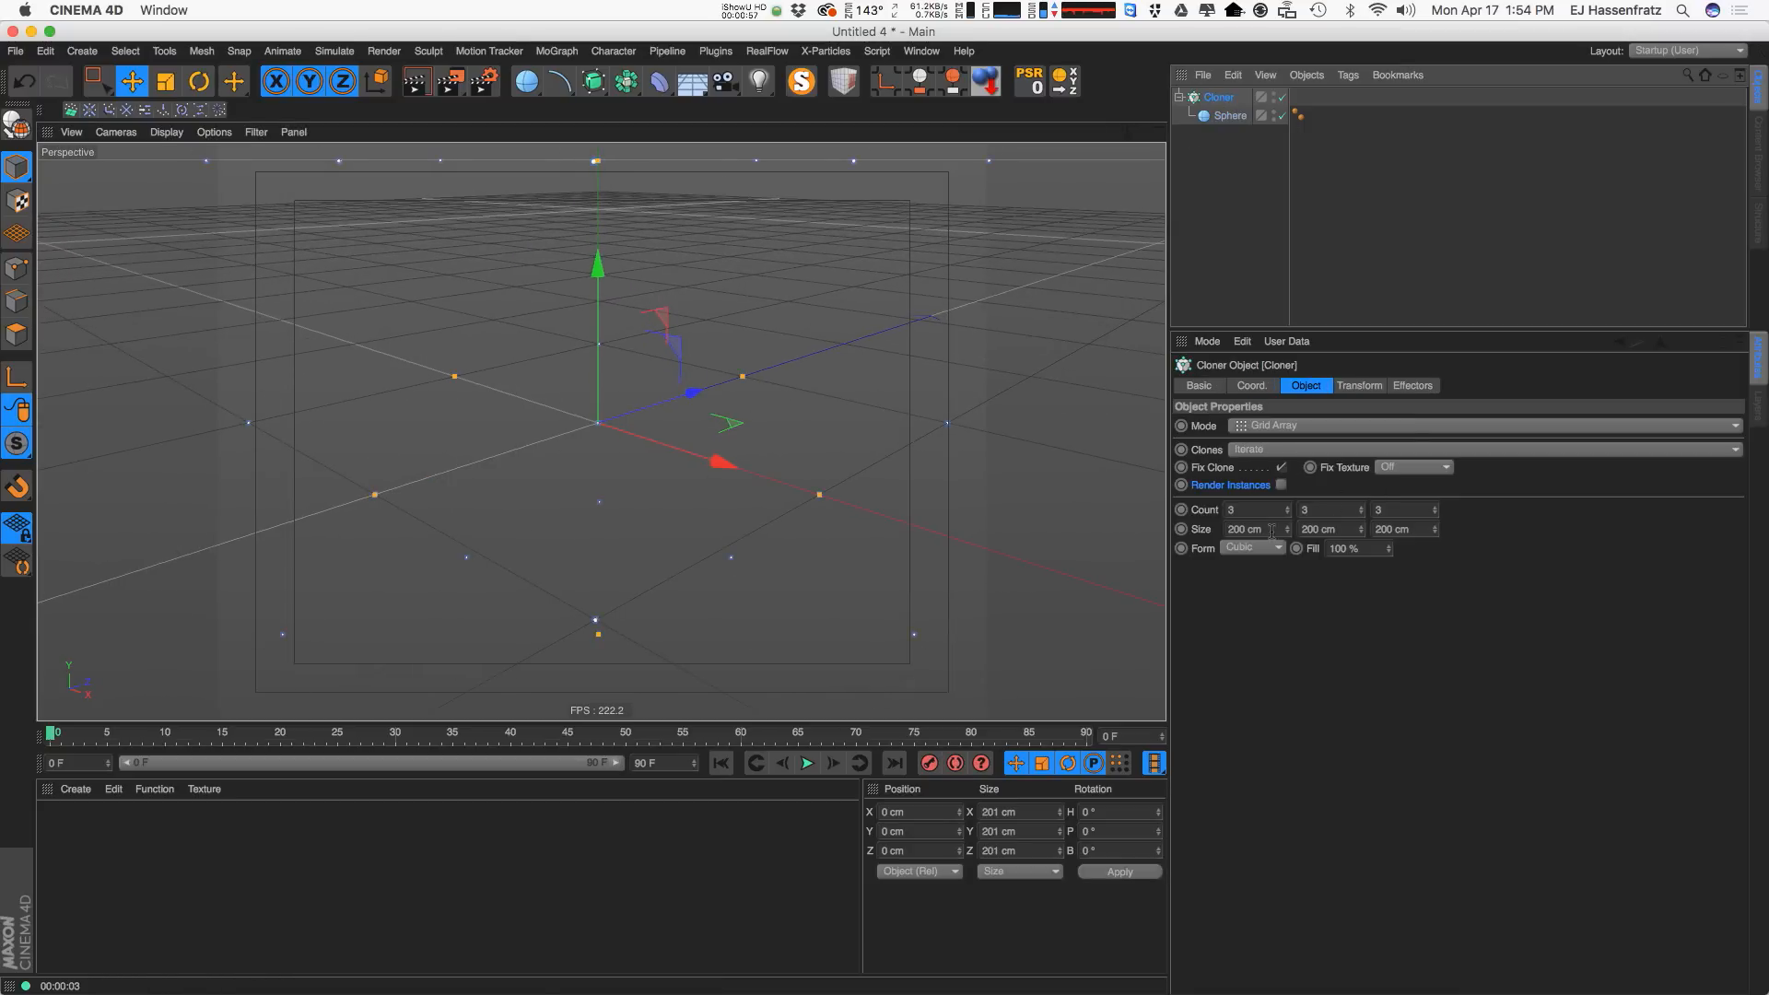
click(1265, 507)
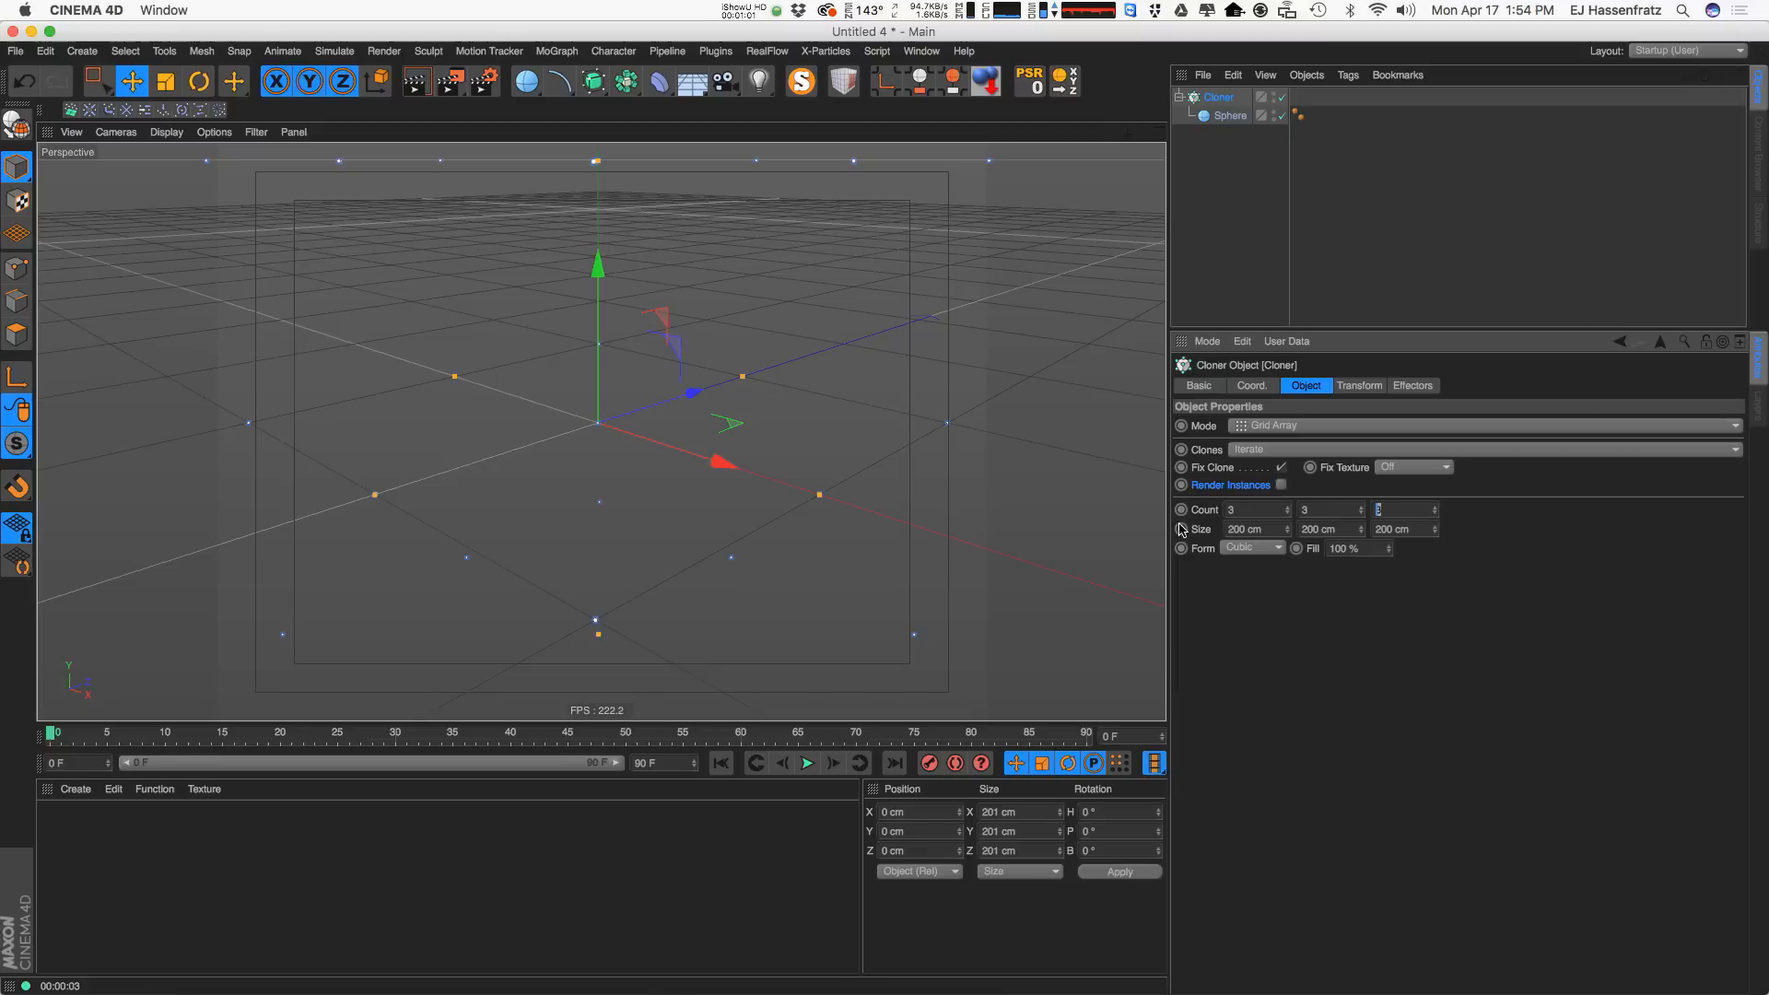
text(15)
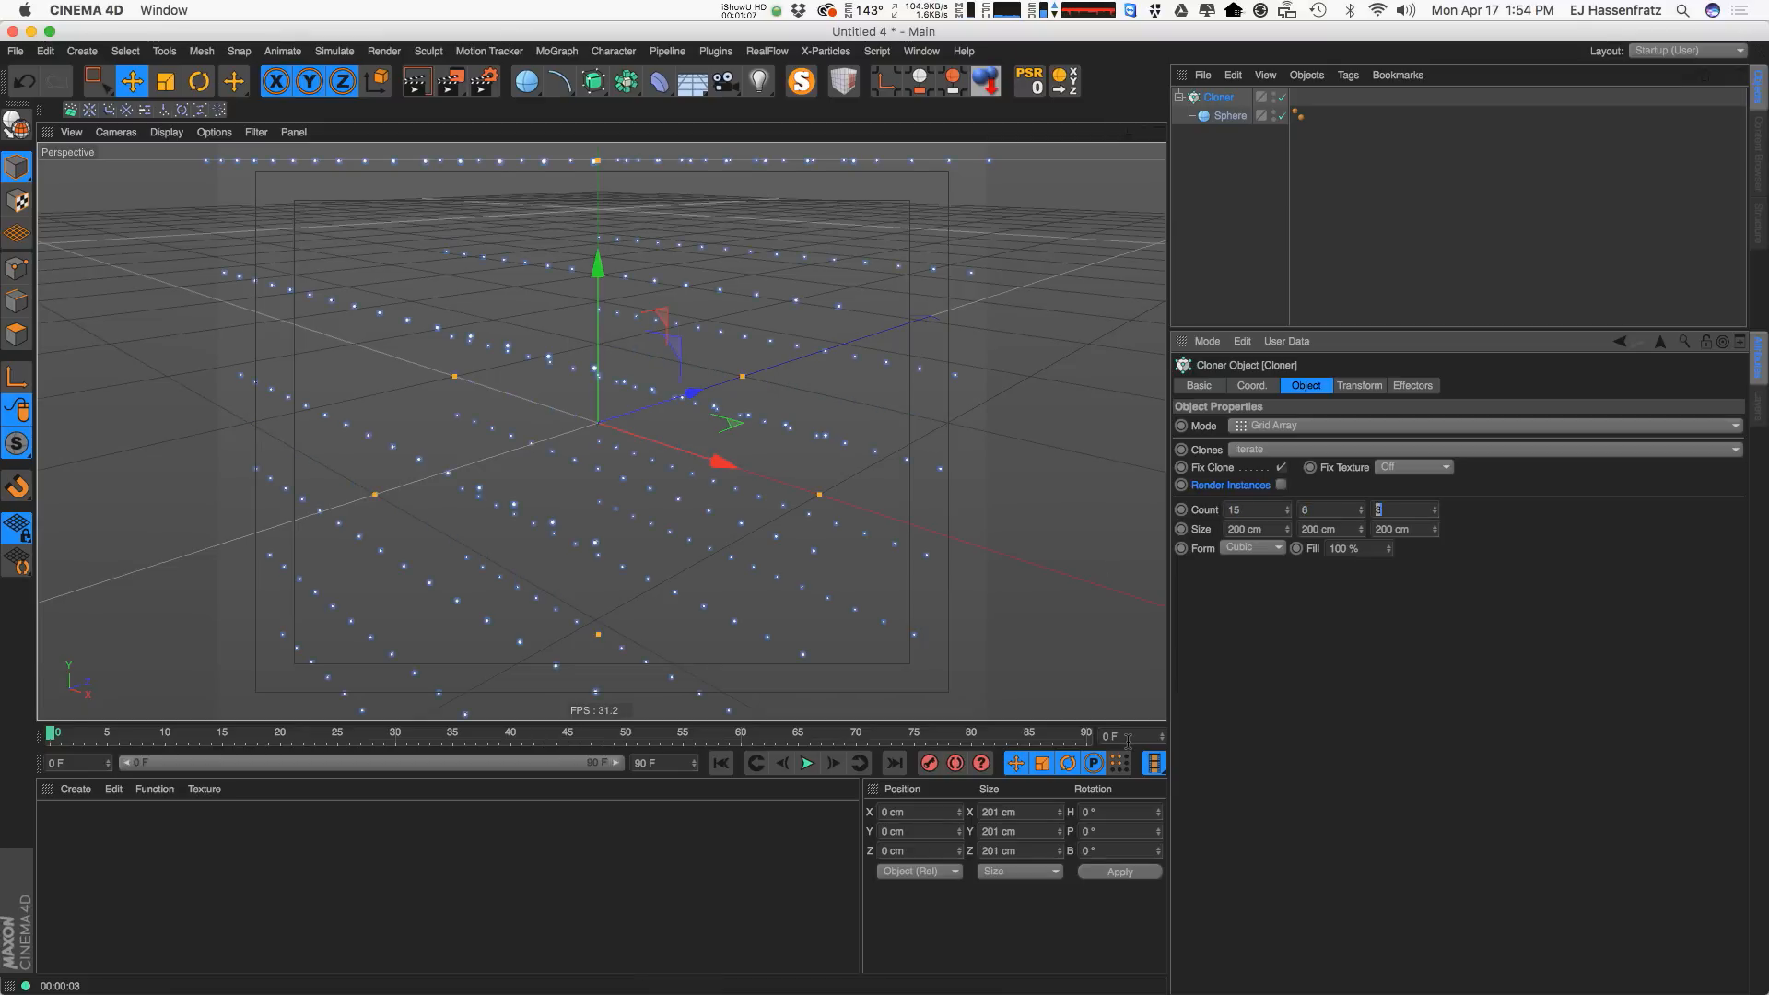
text(15)
key(Return)
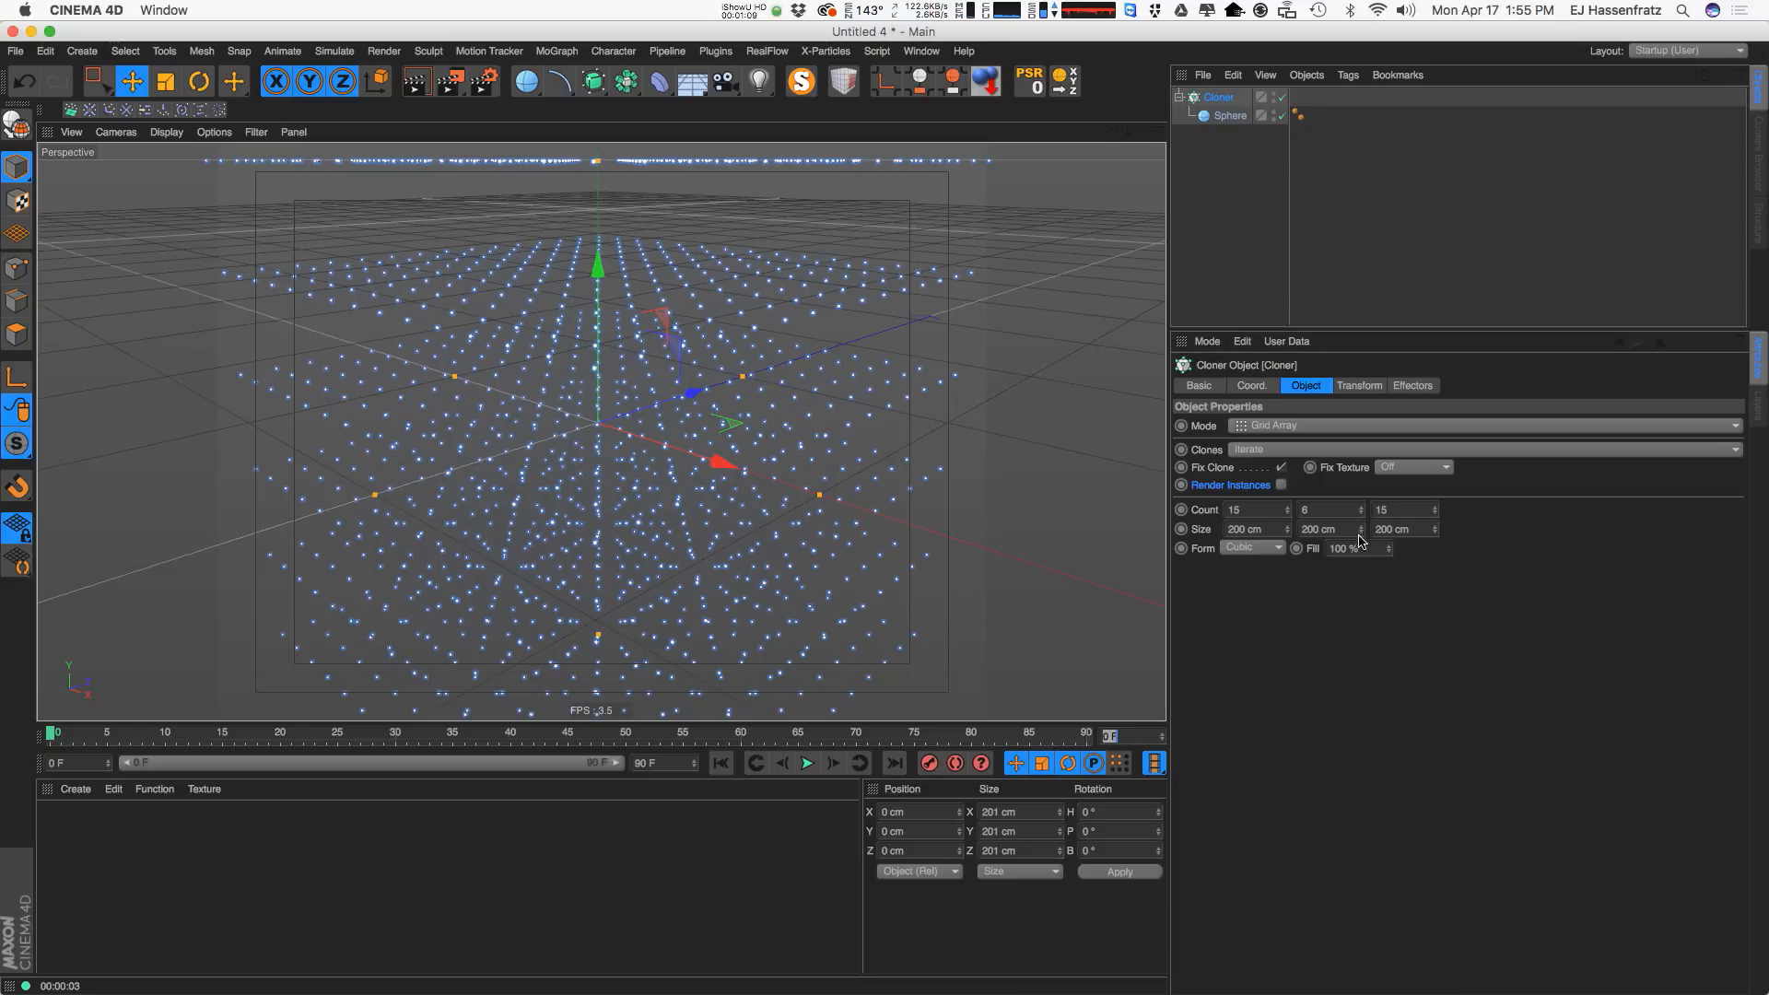
Set the Cloner's grid size to 150 cm in X, 5 cm in Y and 150 cm in Z.
double_click(1277, 533)
text(150)
key(Tab)
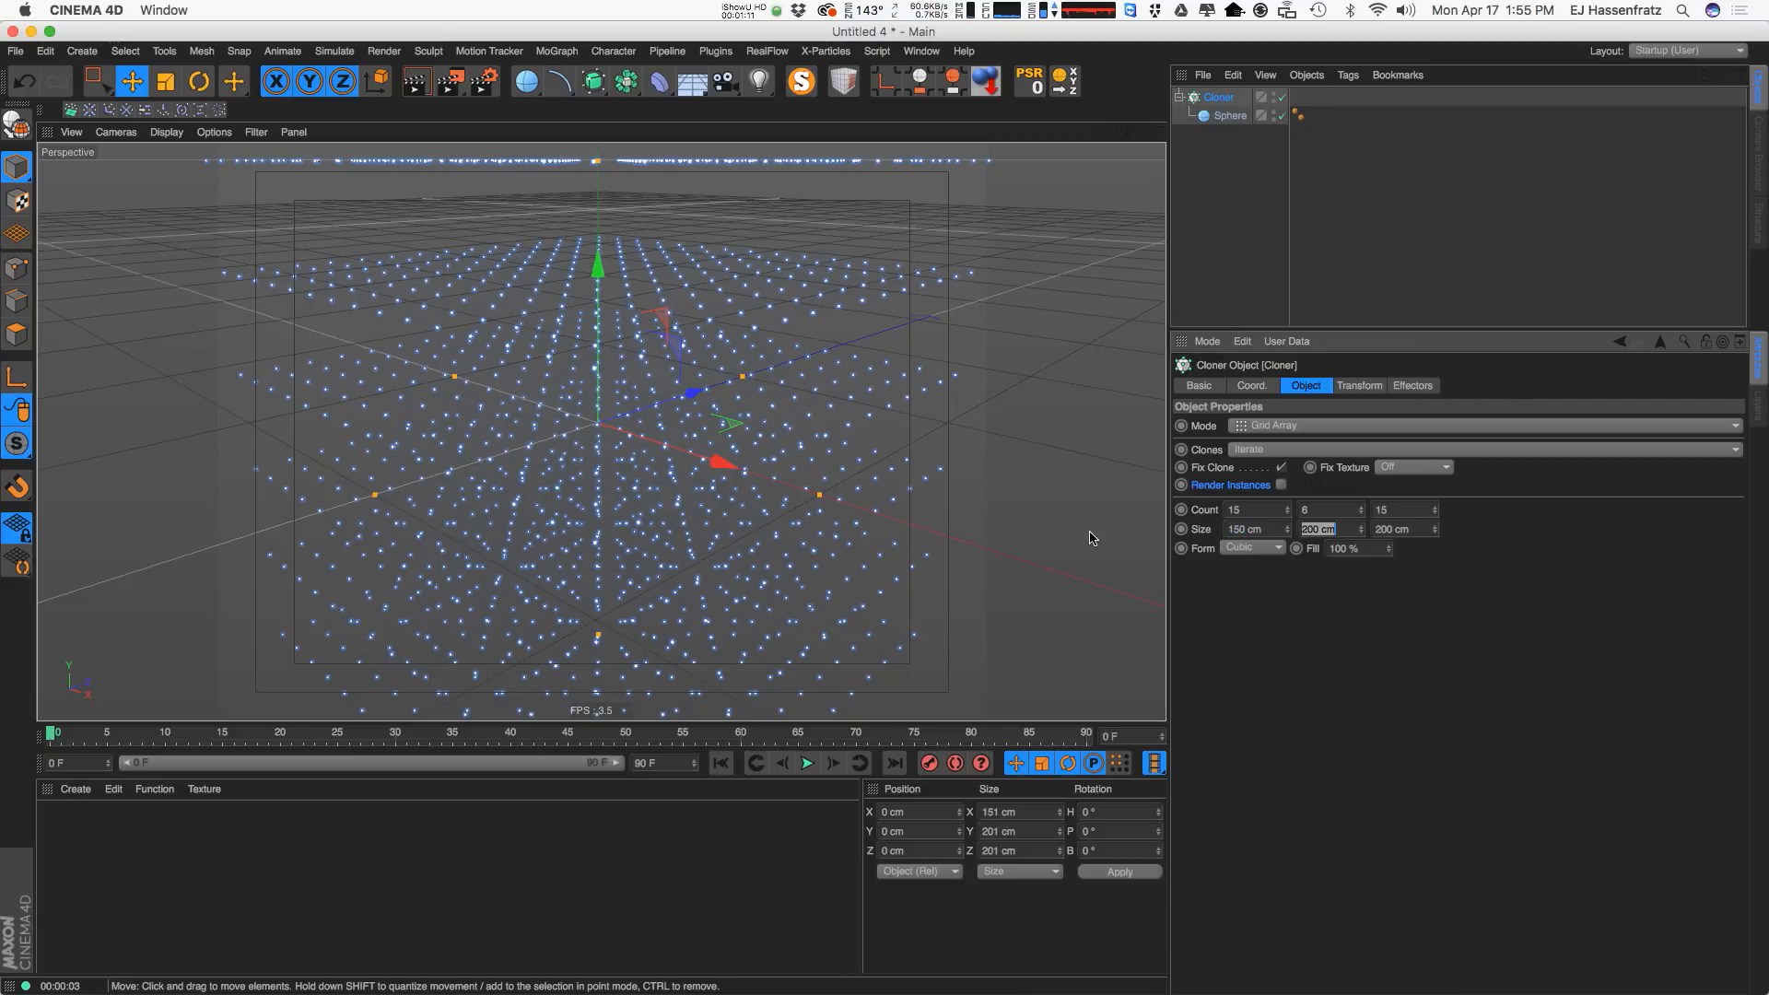
text(5)
key(Tab)
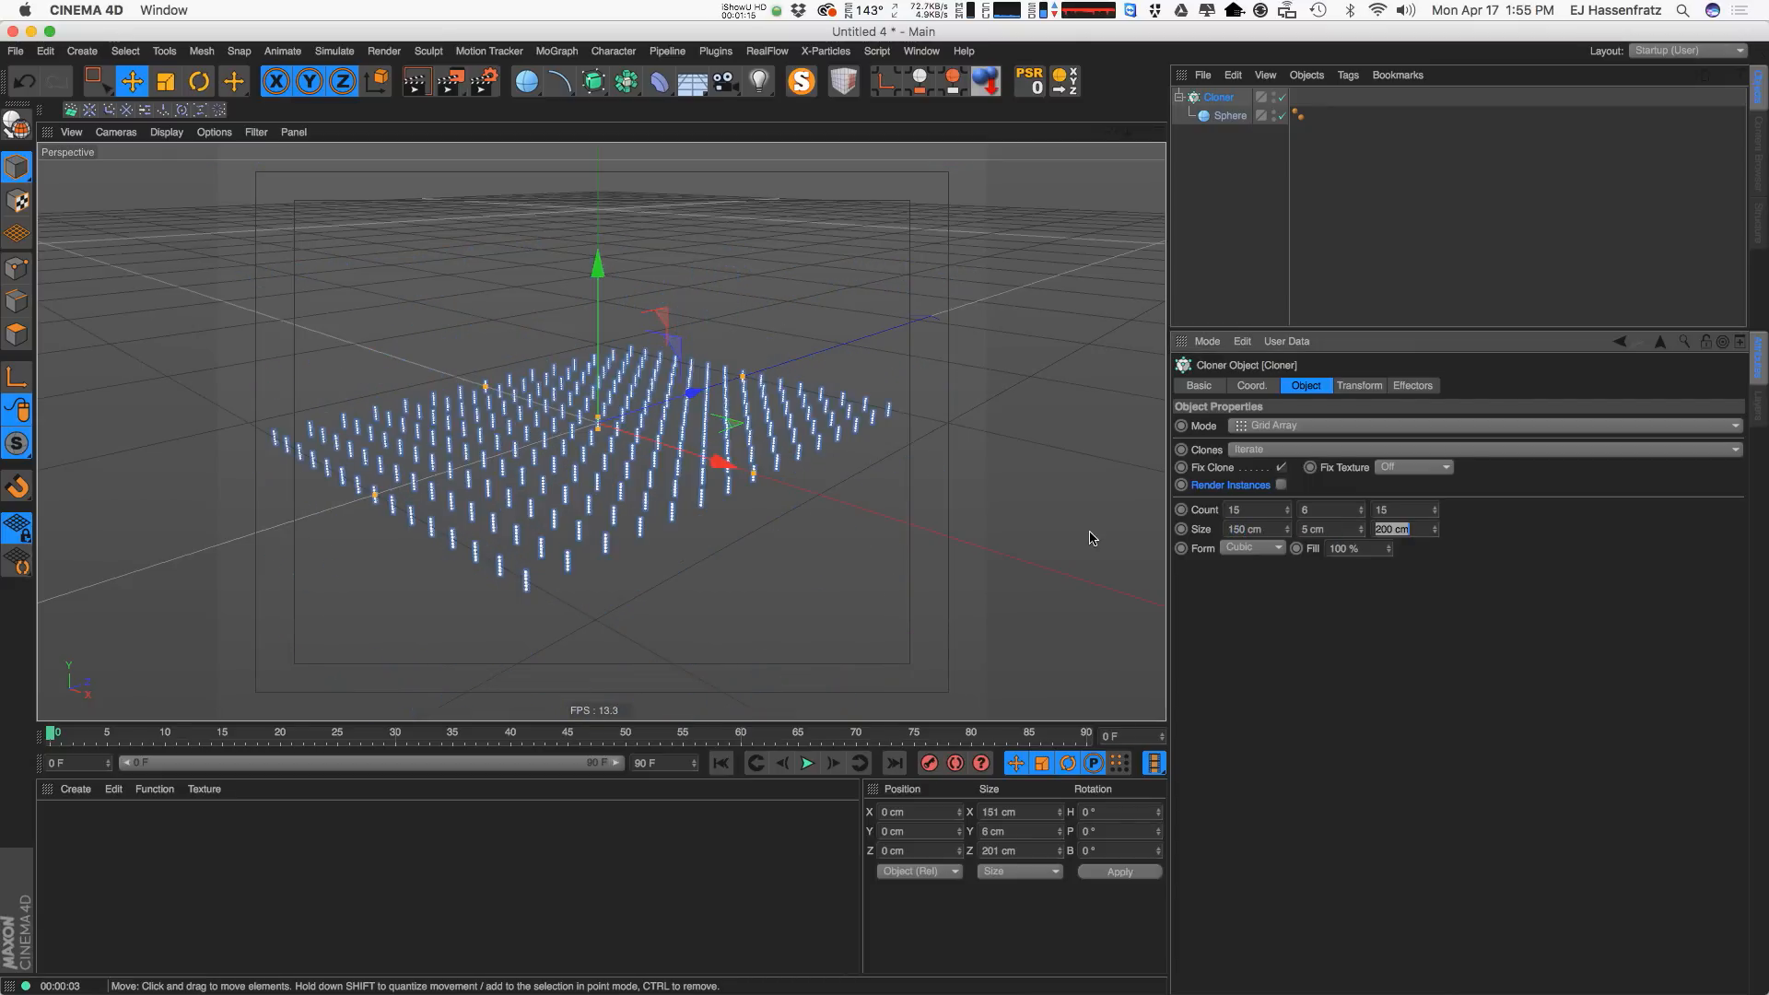
text(150)
key(Return)
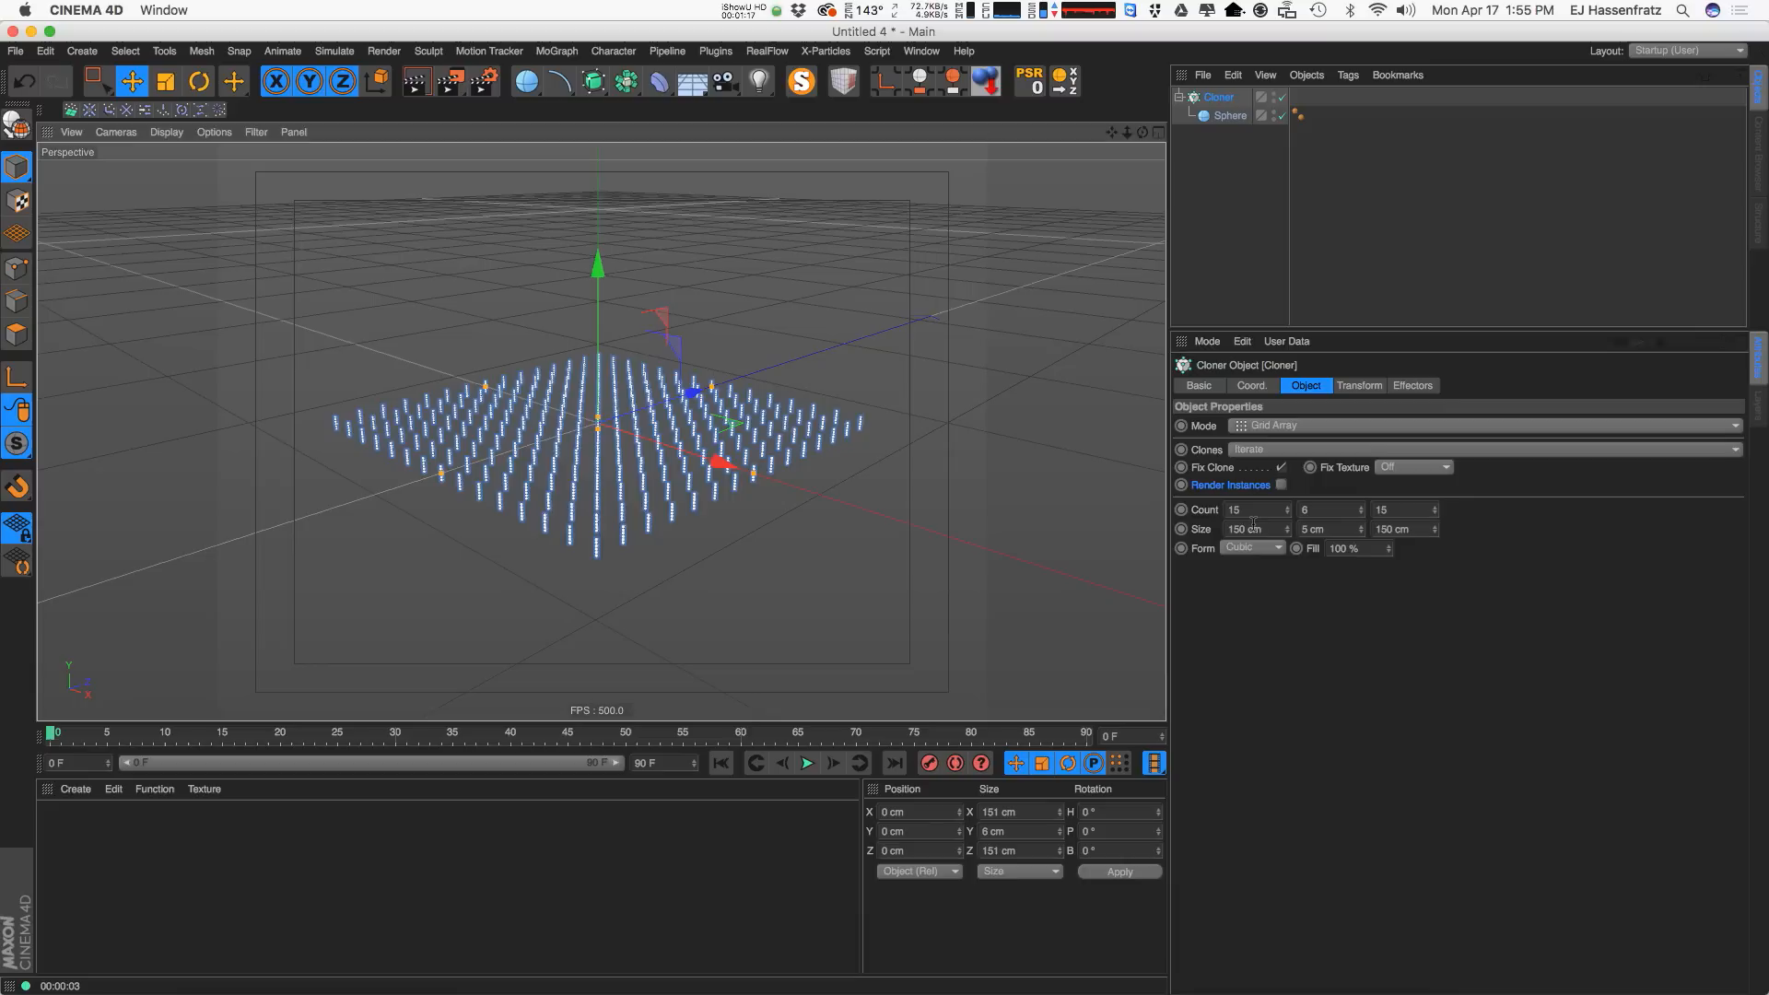
drag(1265, 530, 1220, 530)
key(Tab)
key(Tab)
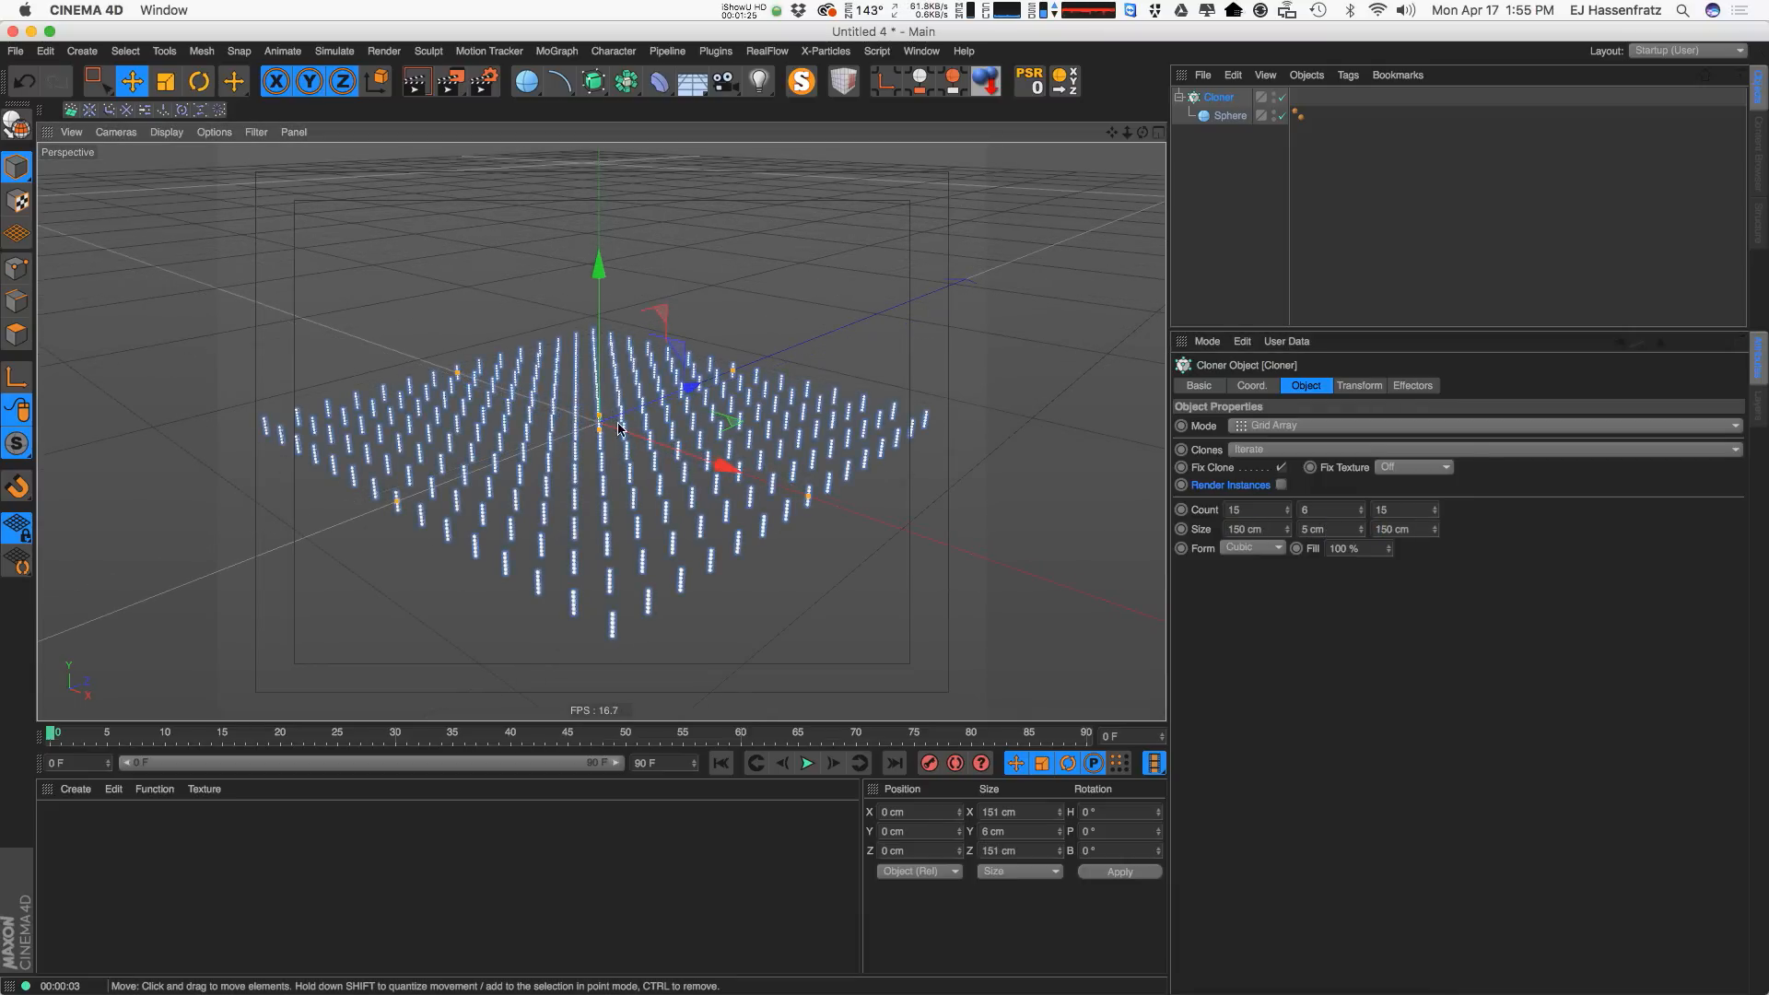
alt+middle_drag(619, 430, 623, 414)
scroll(616, 438, up, 2)
alt+drag(606, 483, 627, 486)
alt+drag(737, 468, 727, 457)
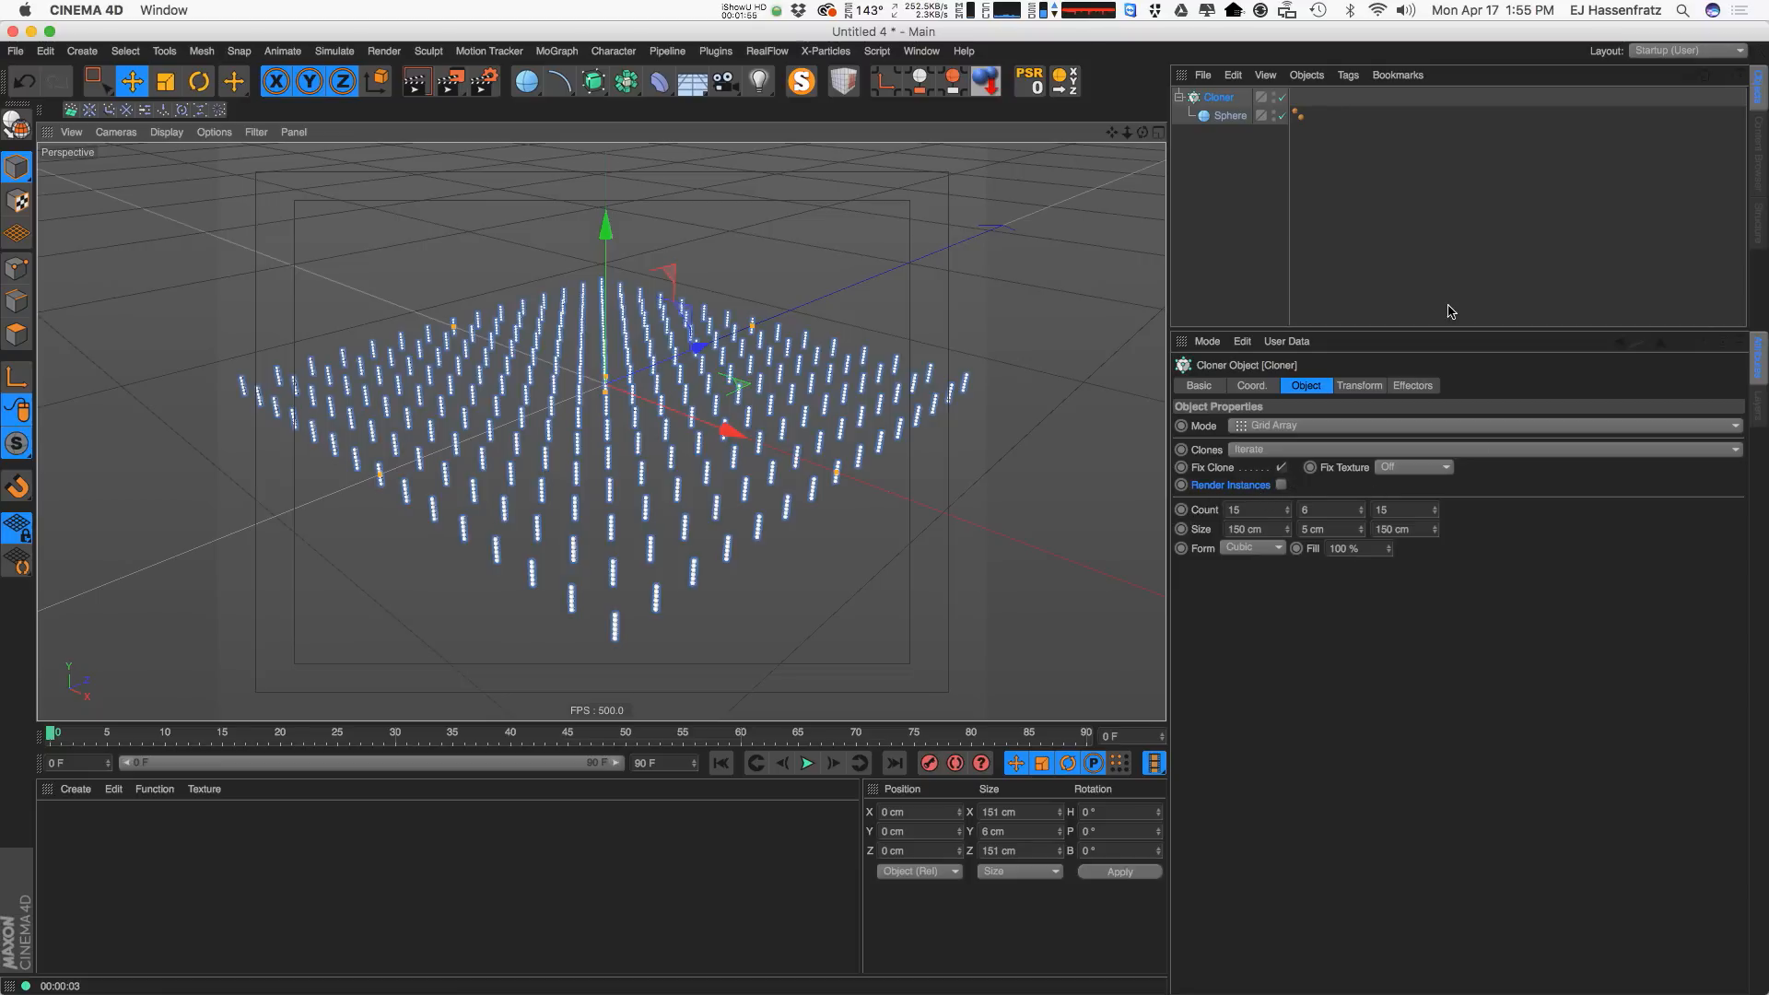
Rename the Cloner object as Sphere Grid.
double_click(1221, 97)
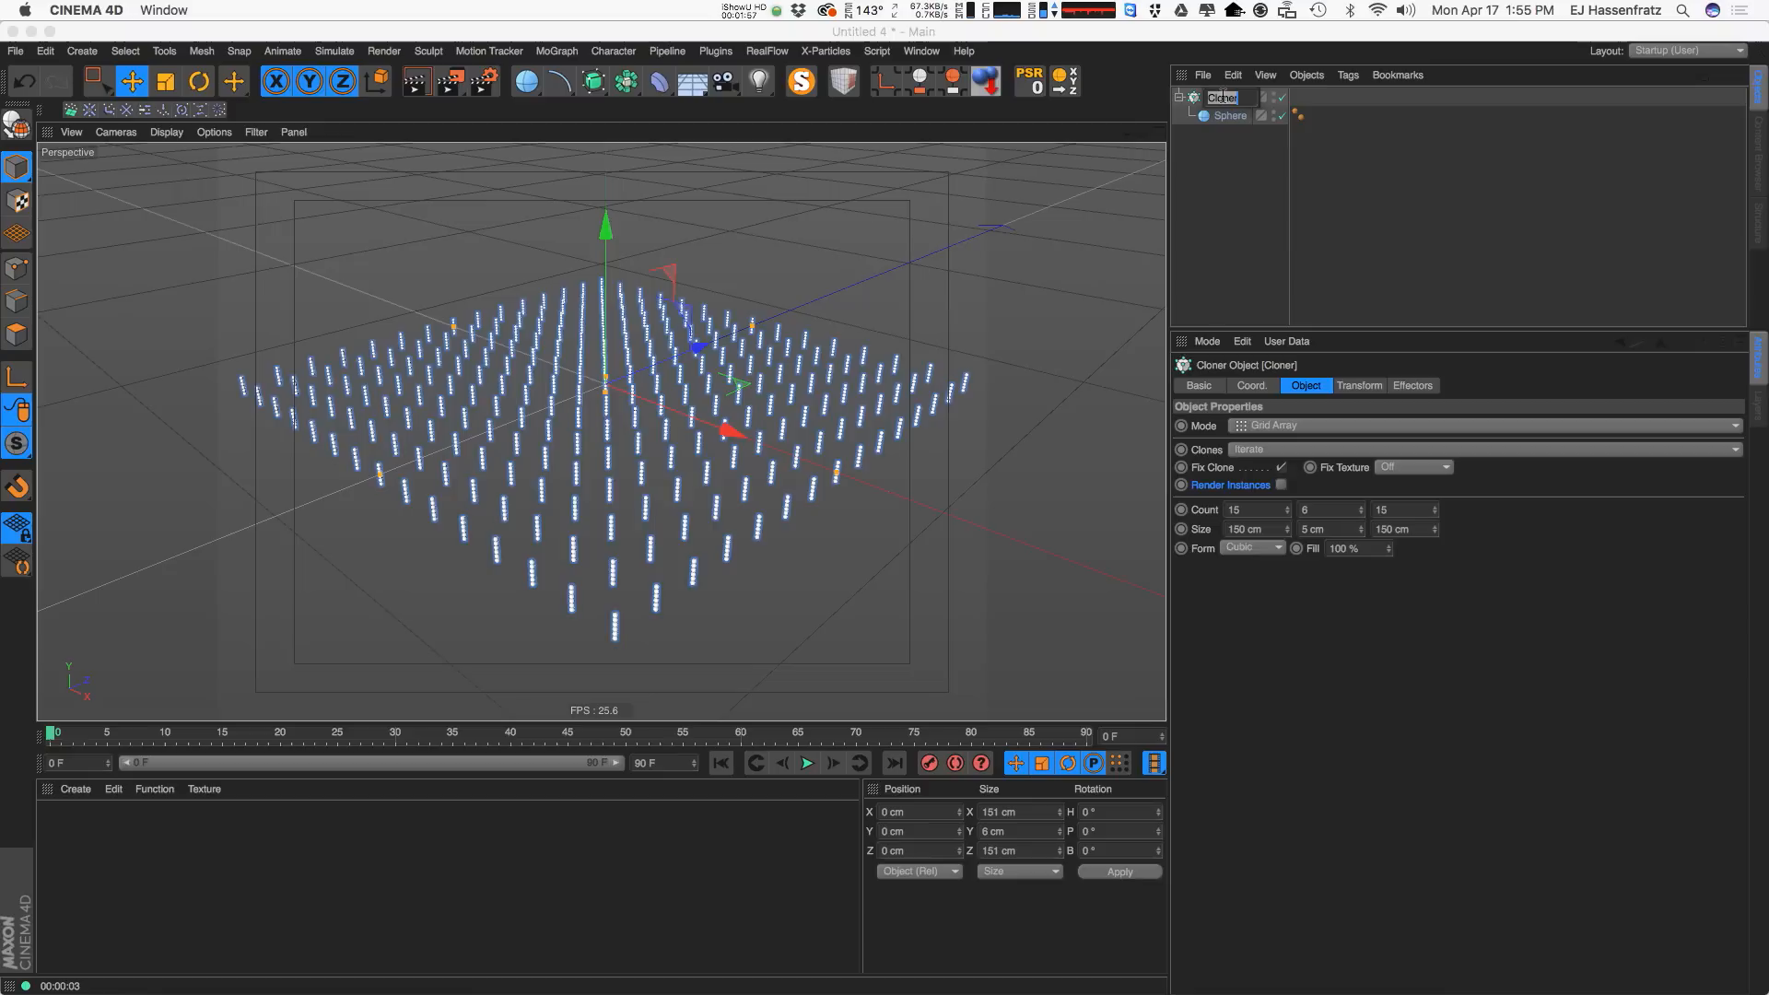
text(s)
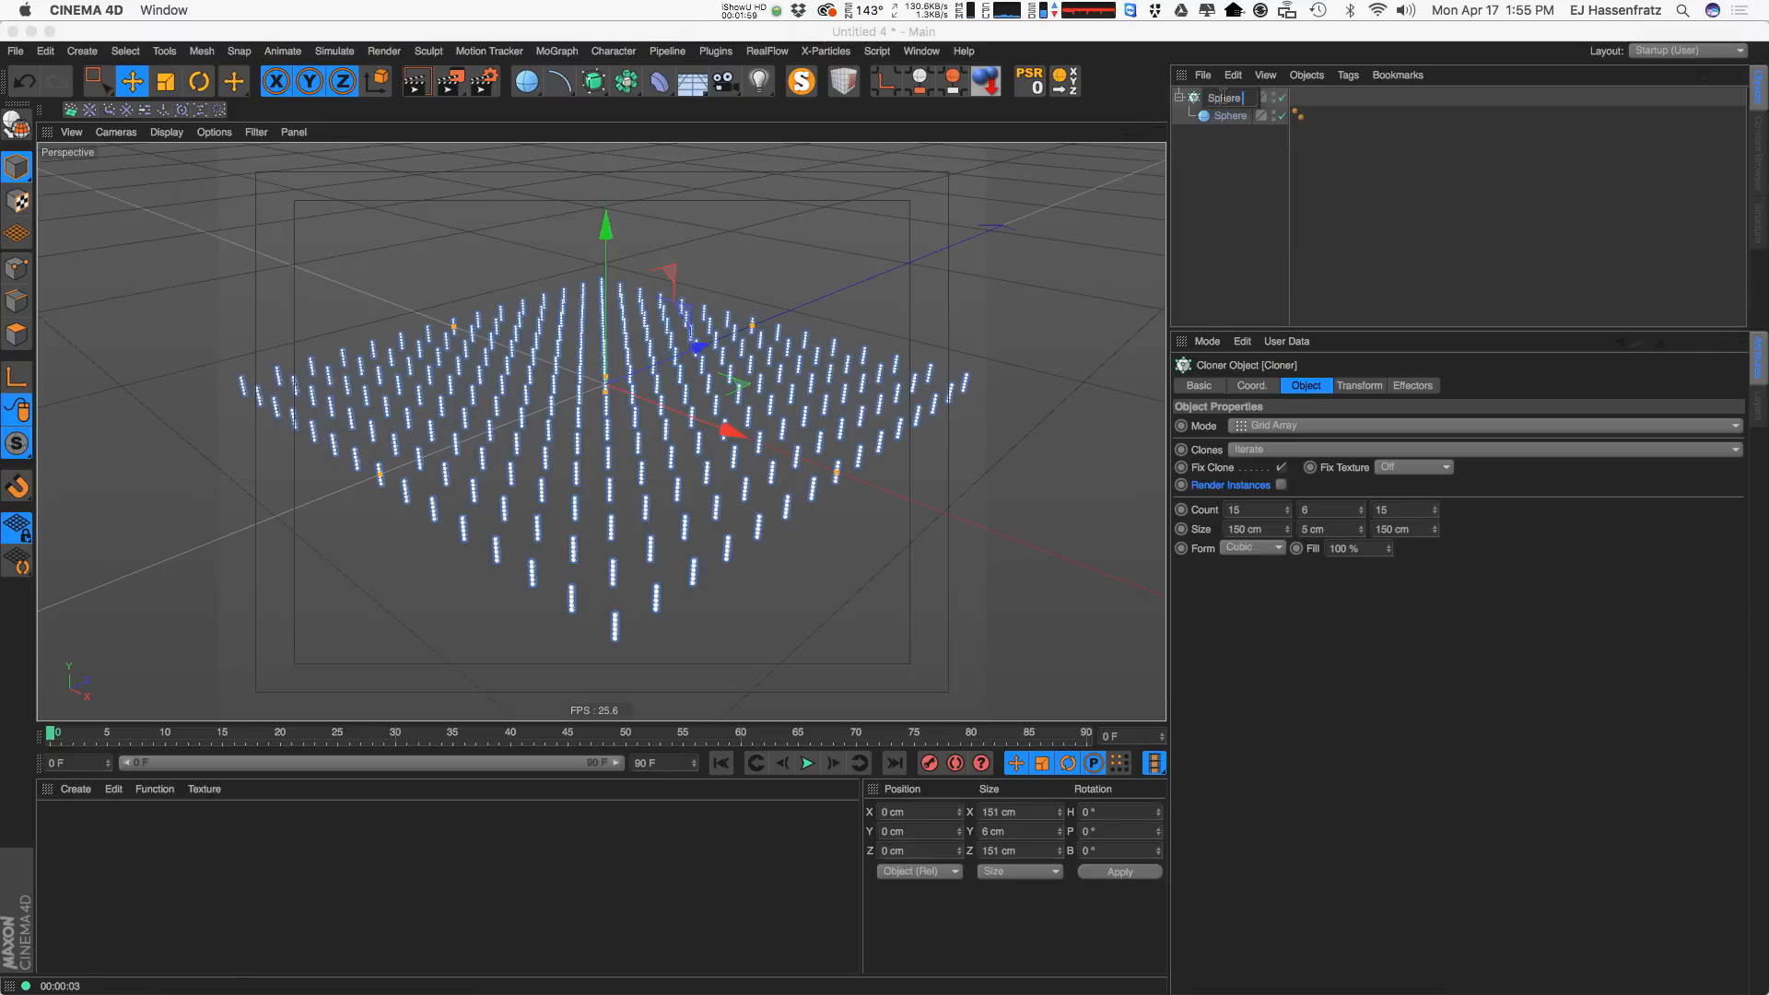
text(phere Grid)
key(Return)
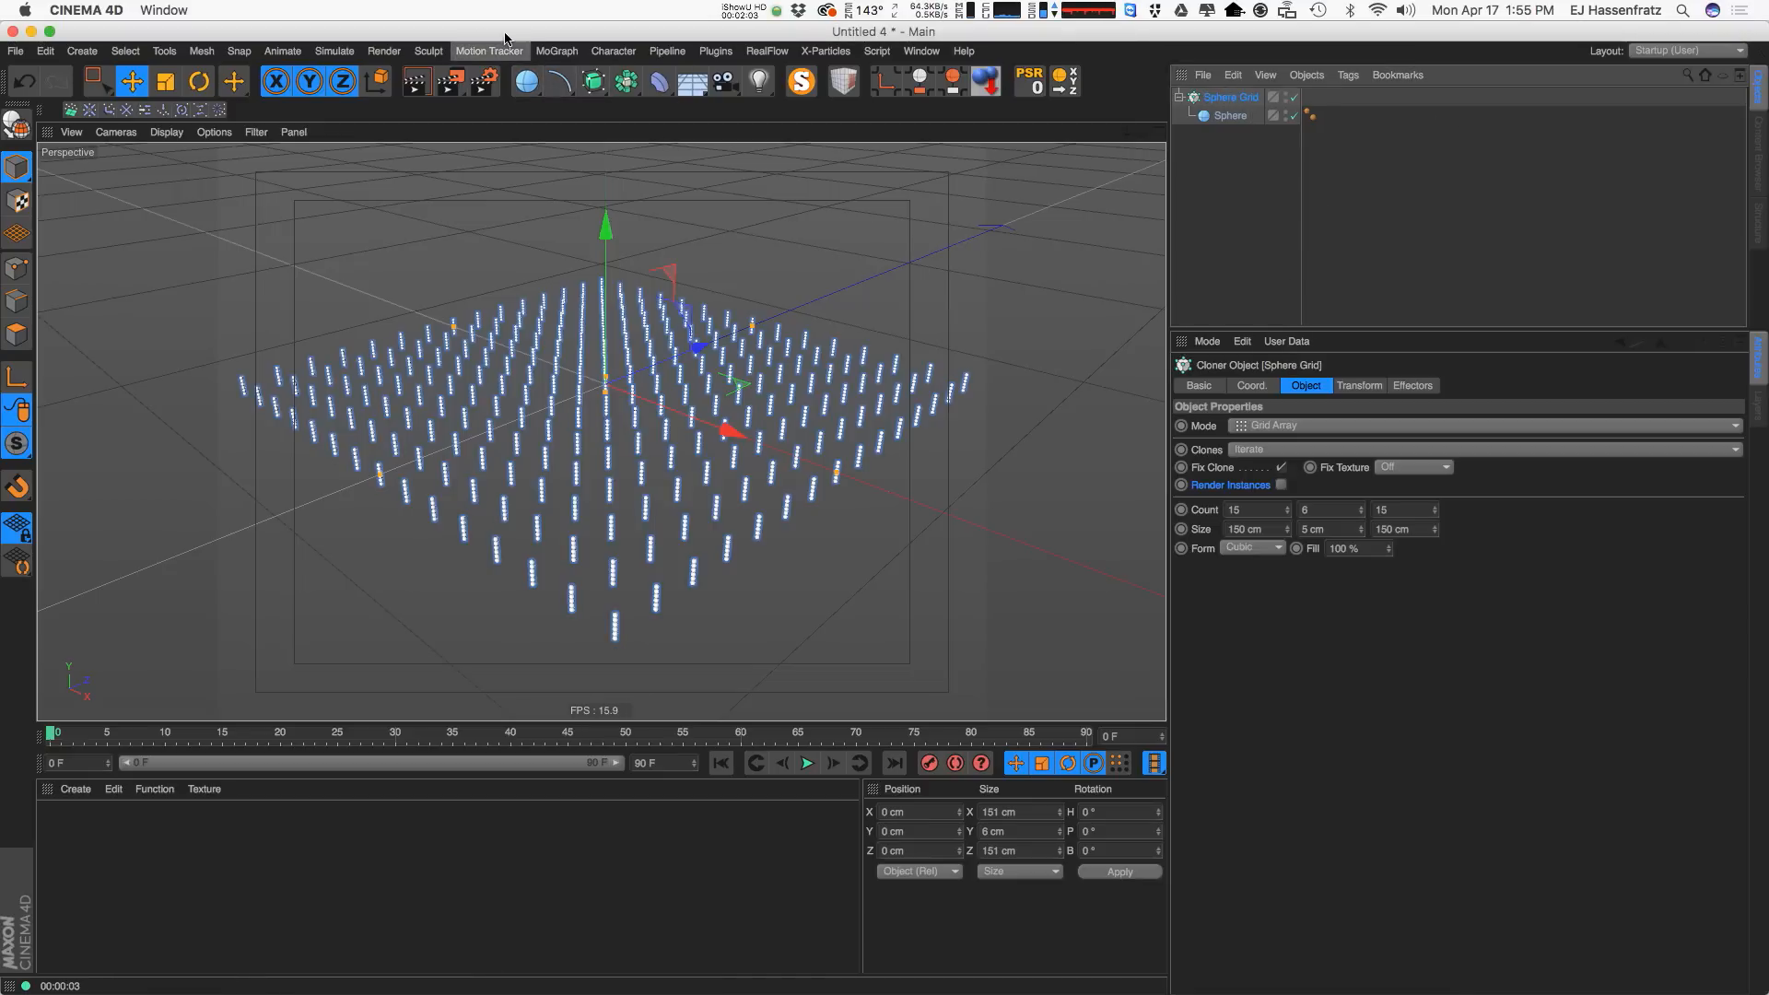
Add a Random effector to the Sphere Grid cloner and check that it is in the cloner's effector list.
click(572, 50)
mouse_move(594, 79)
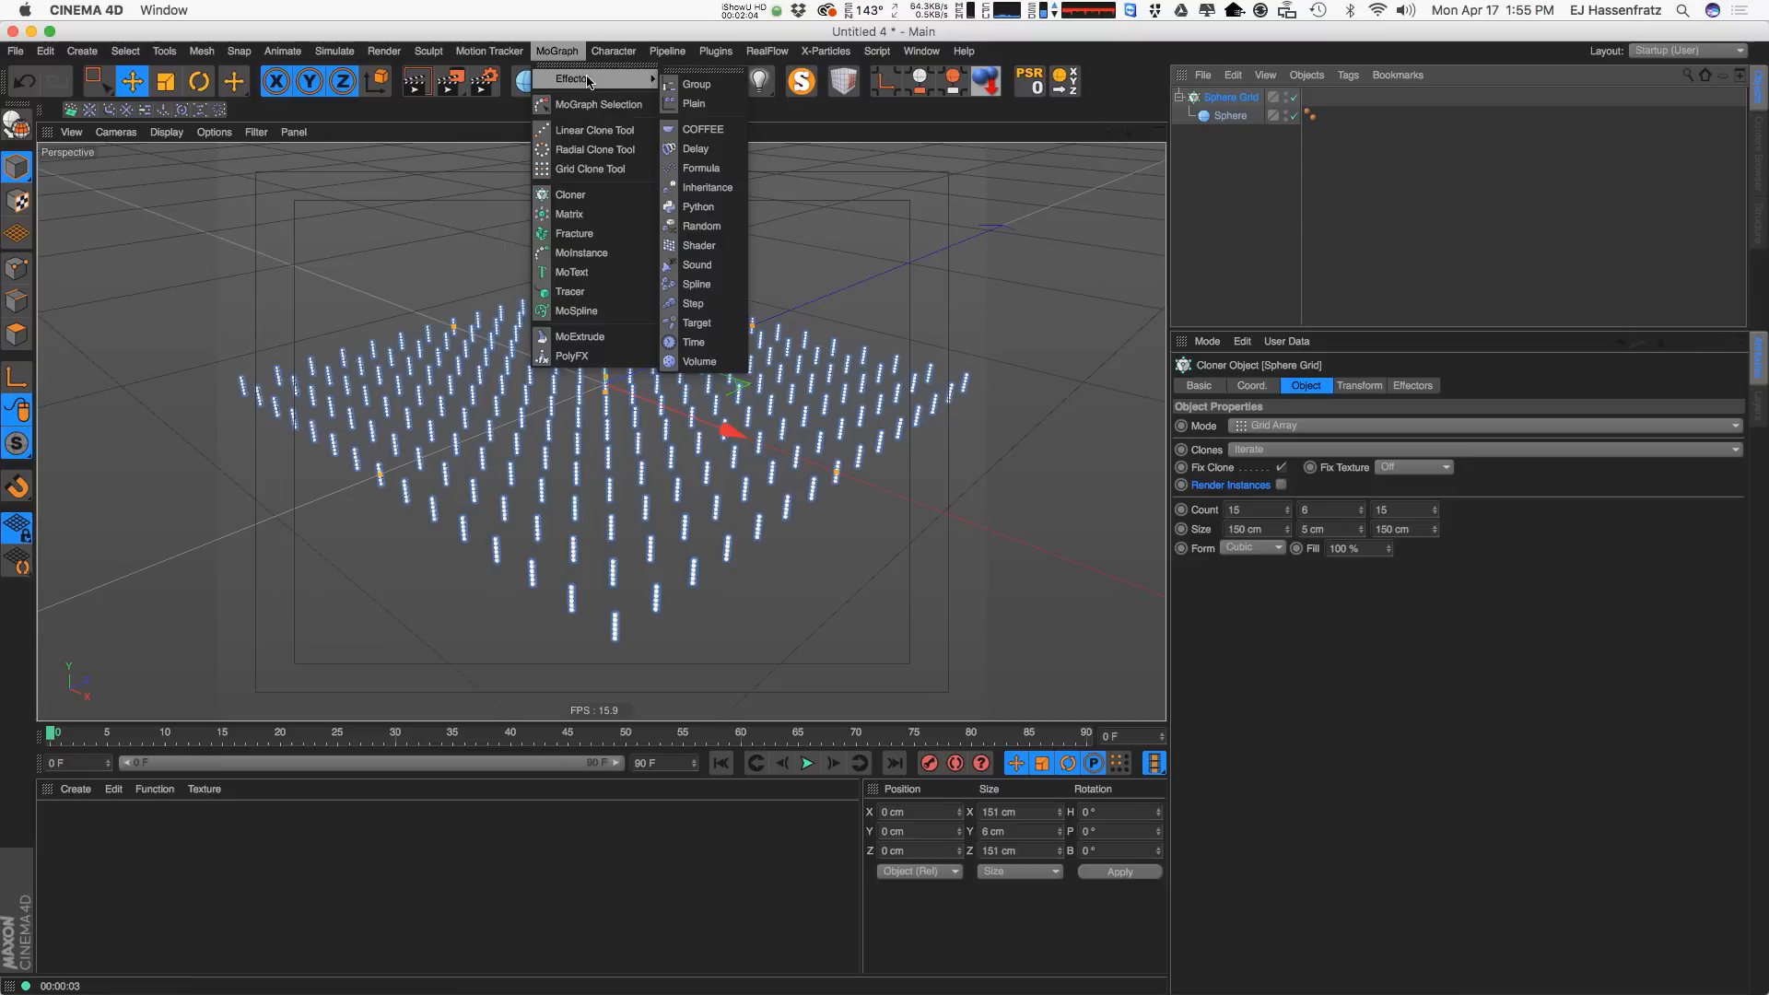
click(720, 234)
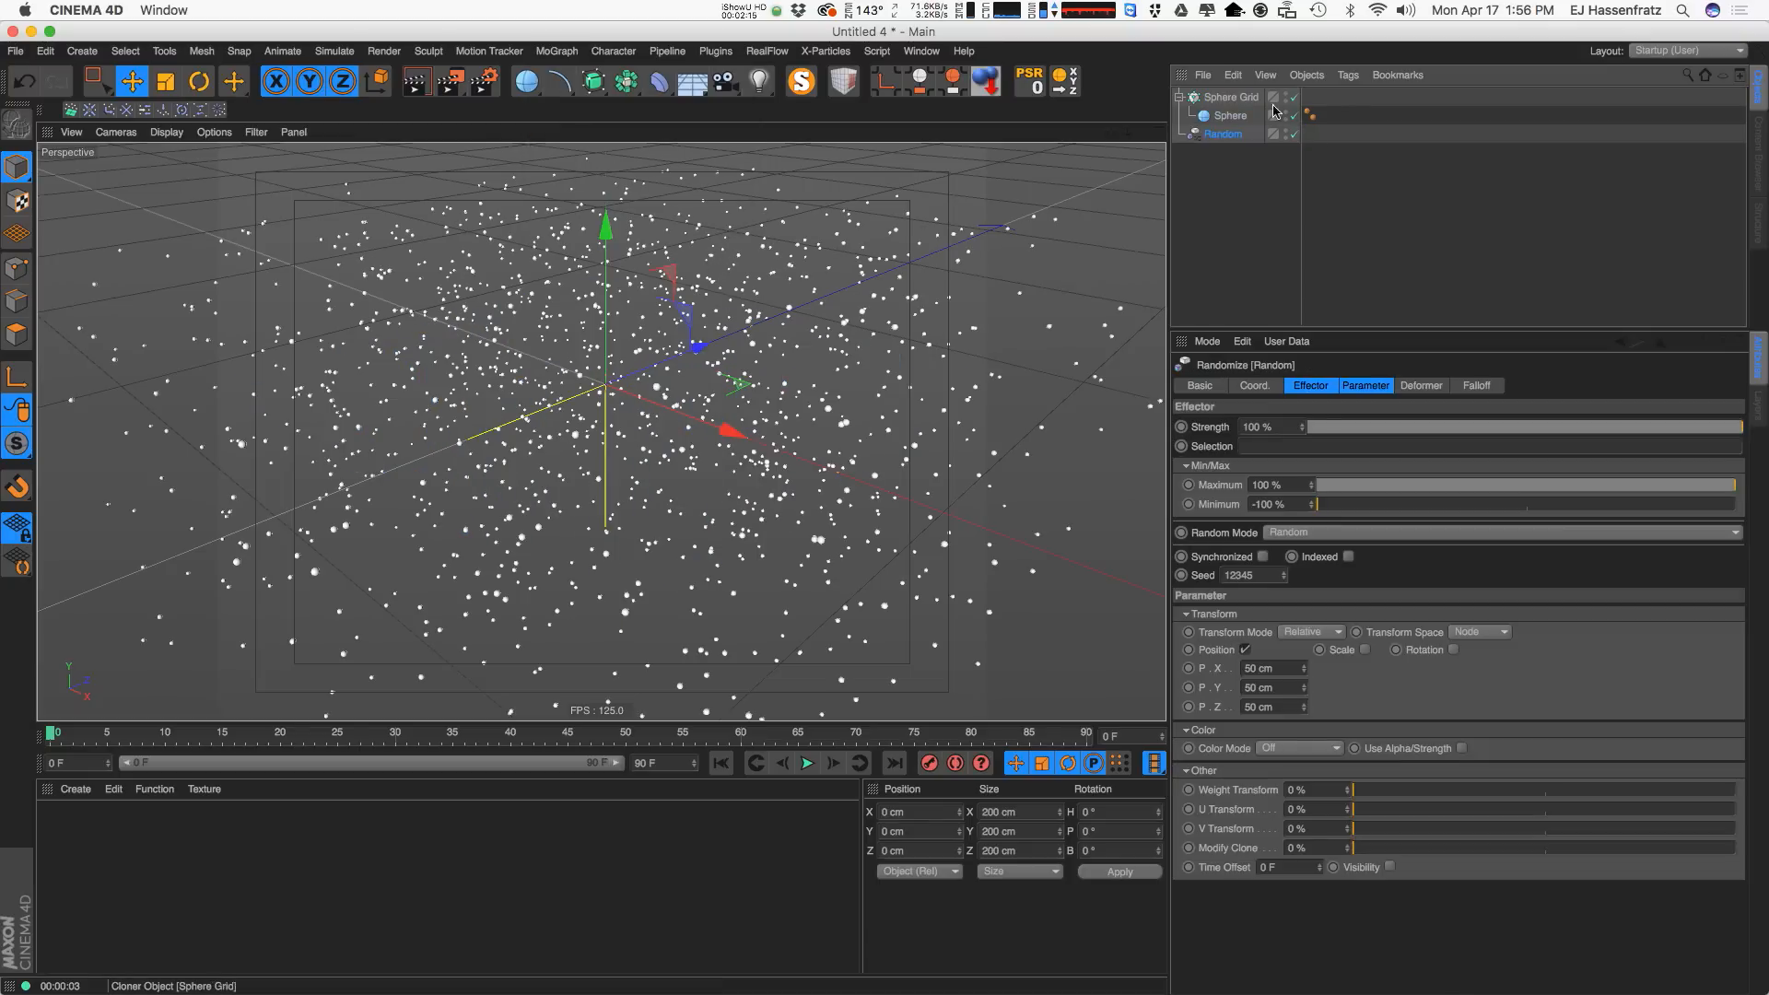
click(1231, 97)
click(1407, 387)
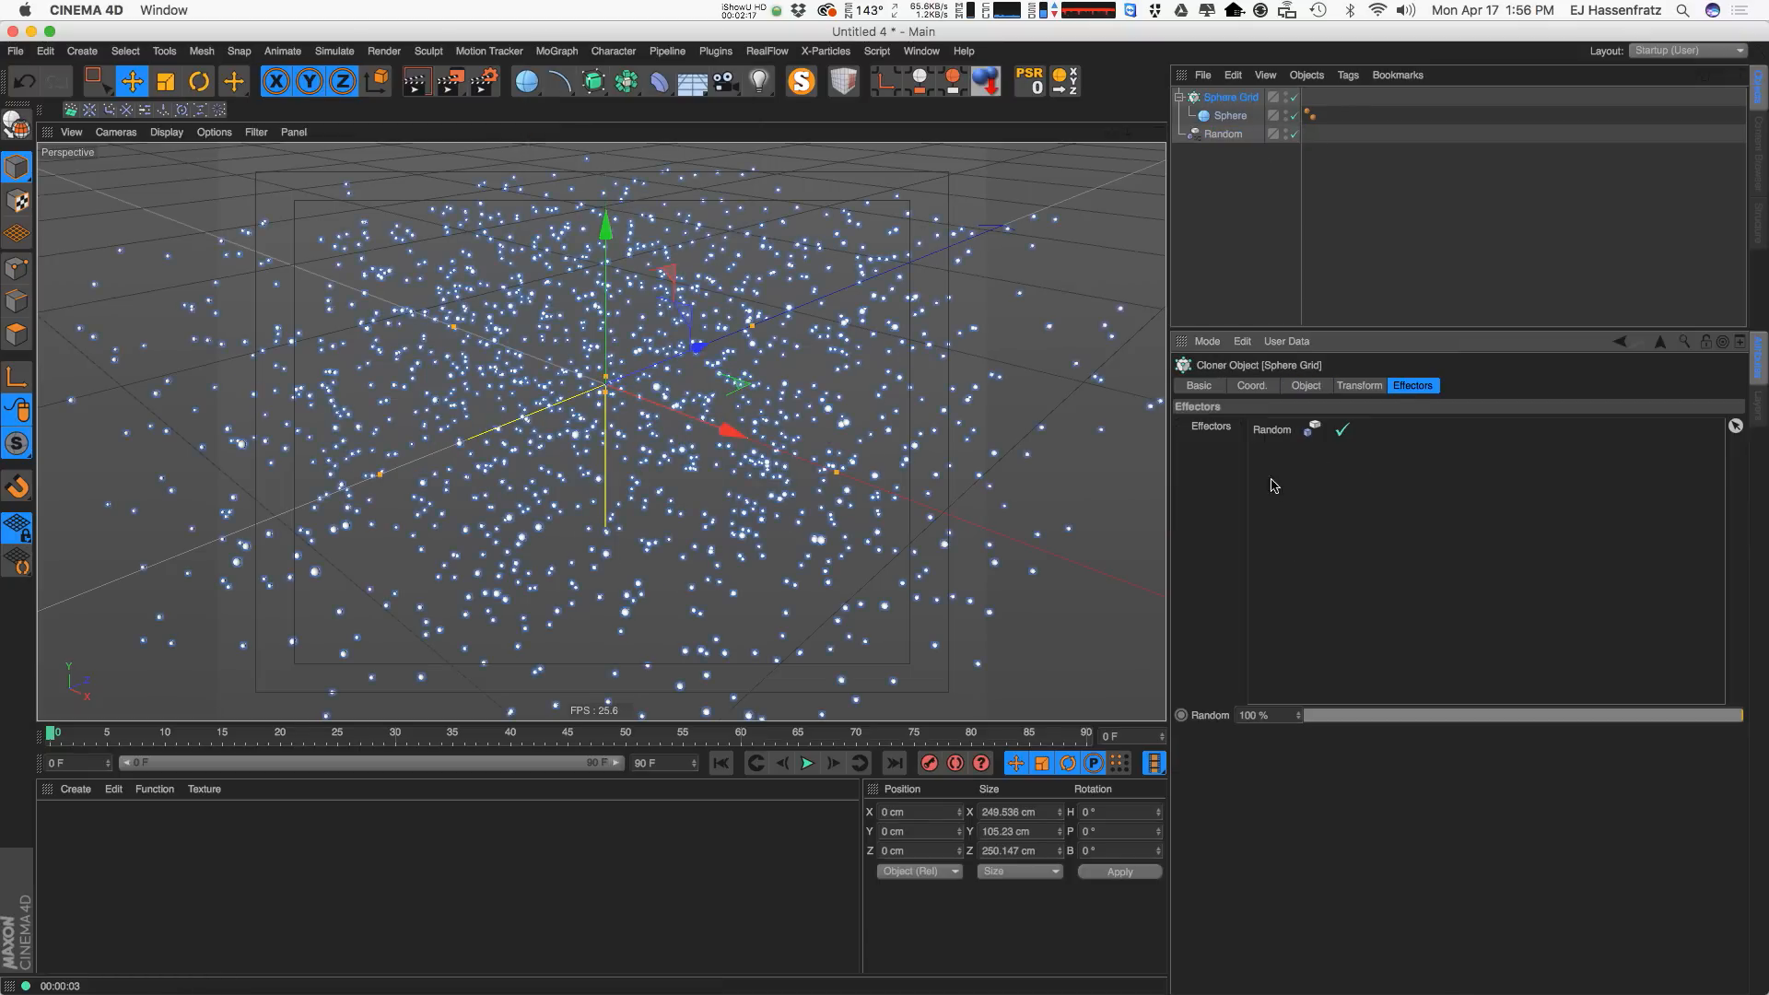
Examine the Random effector's X, Y and Z position parameters.
click(1233, 135)
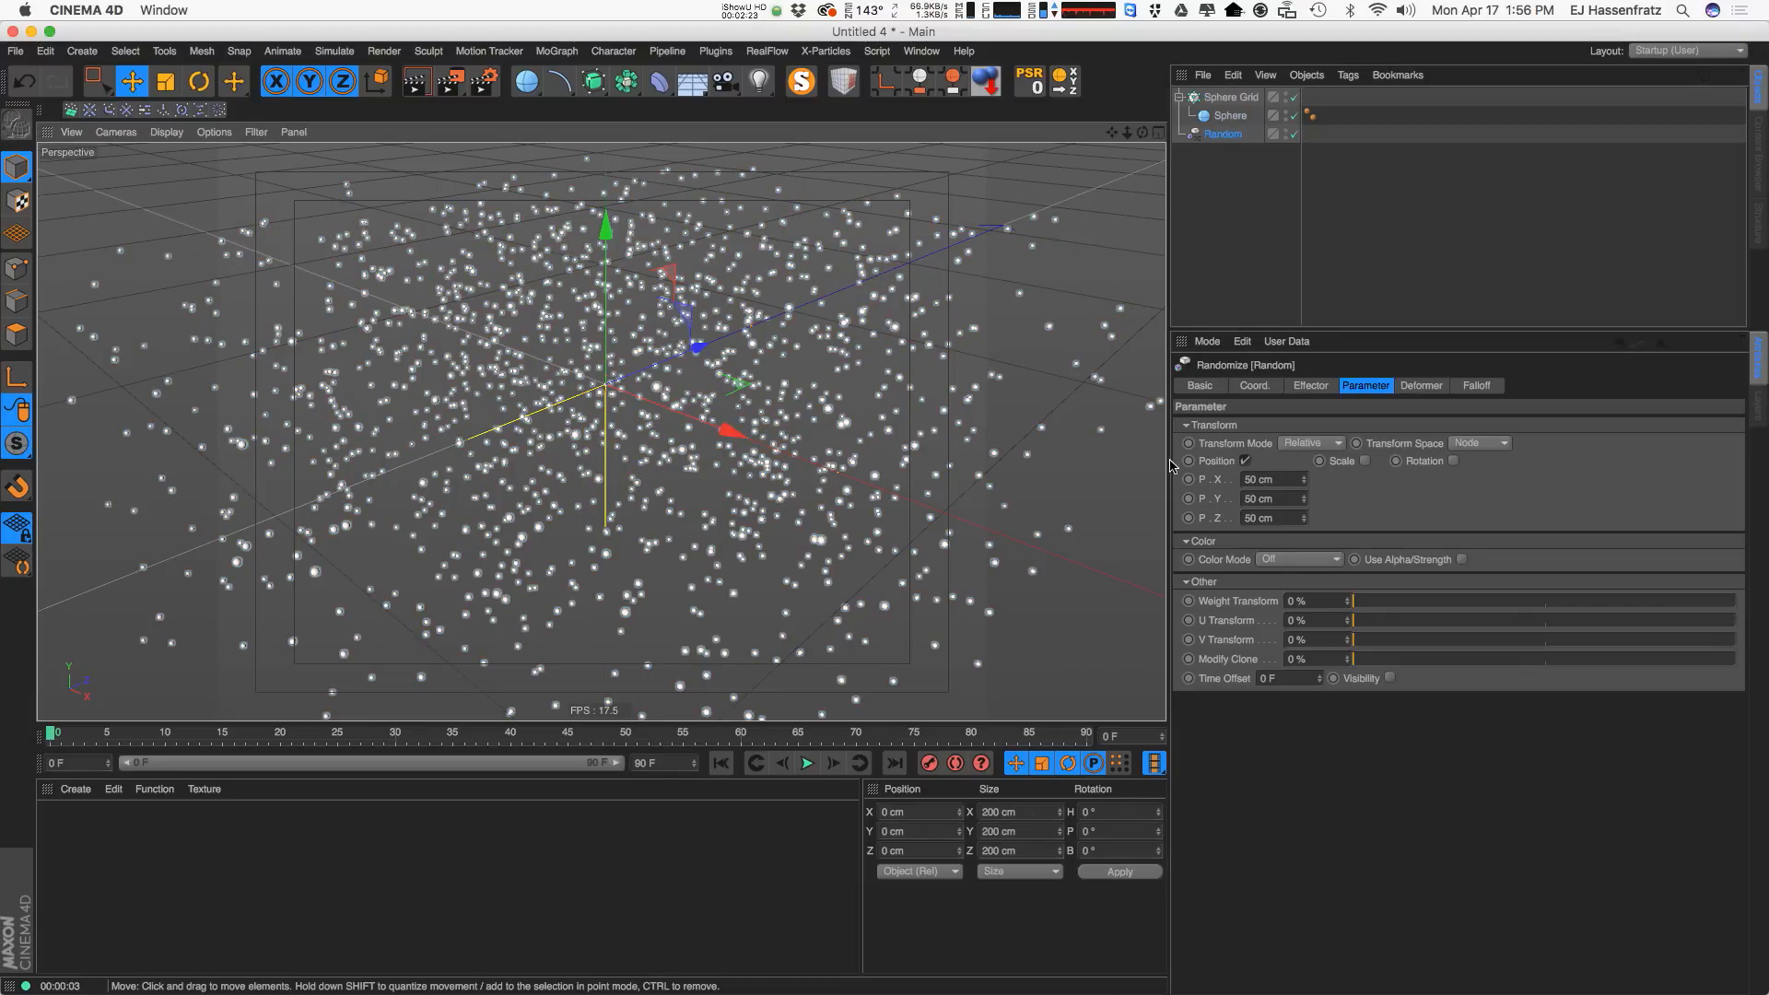
double_click(1271, 480)
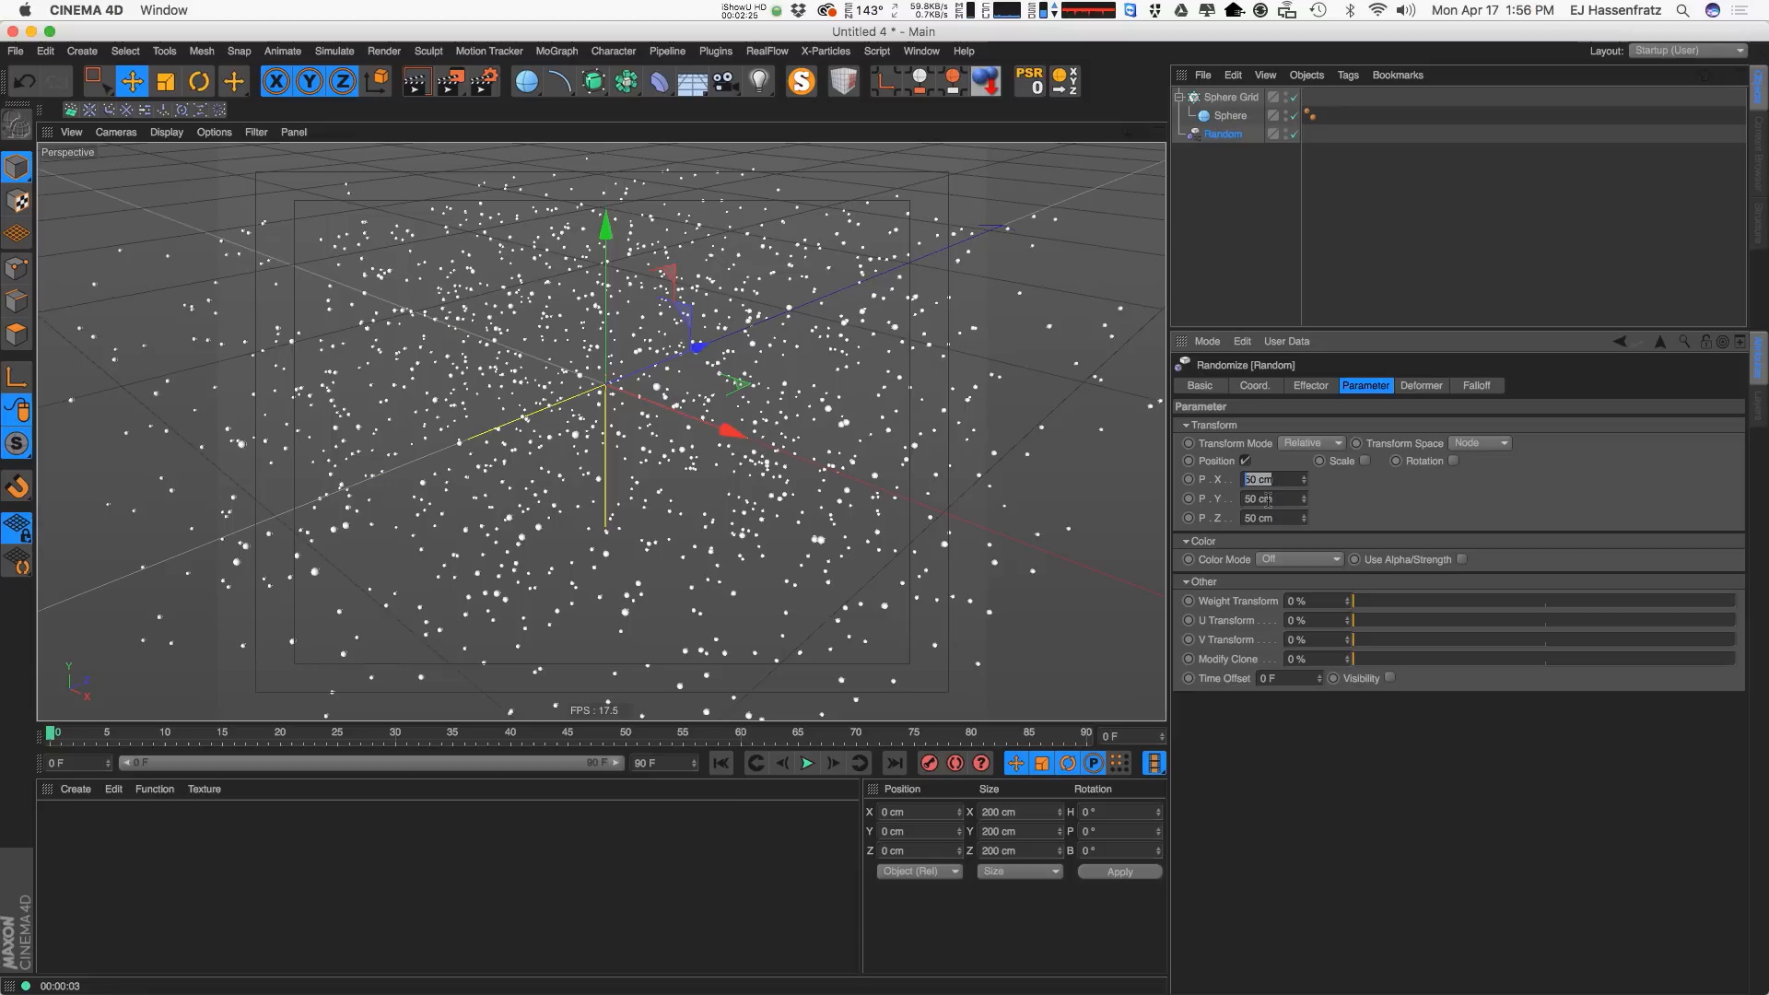
double_click(1264, 498)
double_click(1255, 516)
drag(1256, 479, 1295, 537)
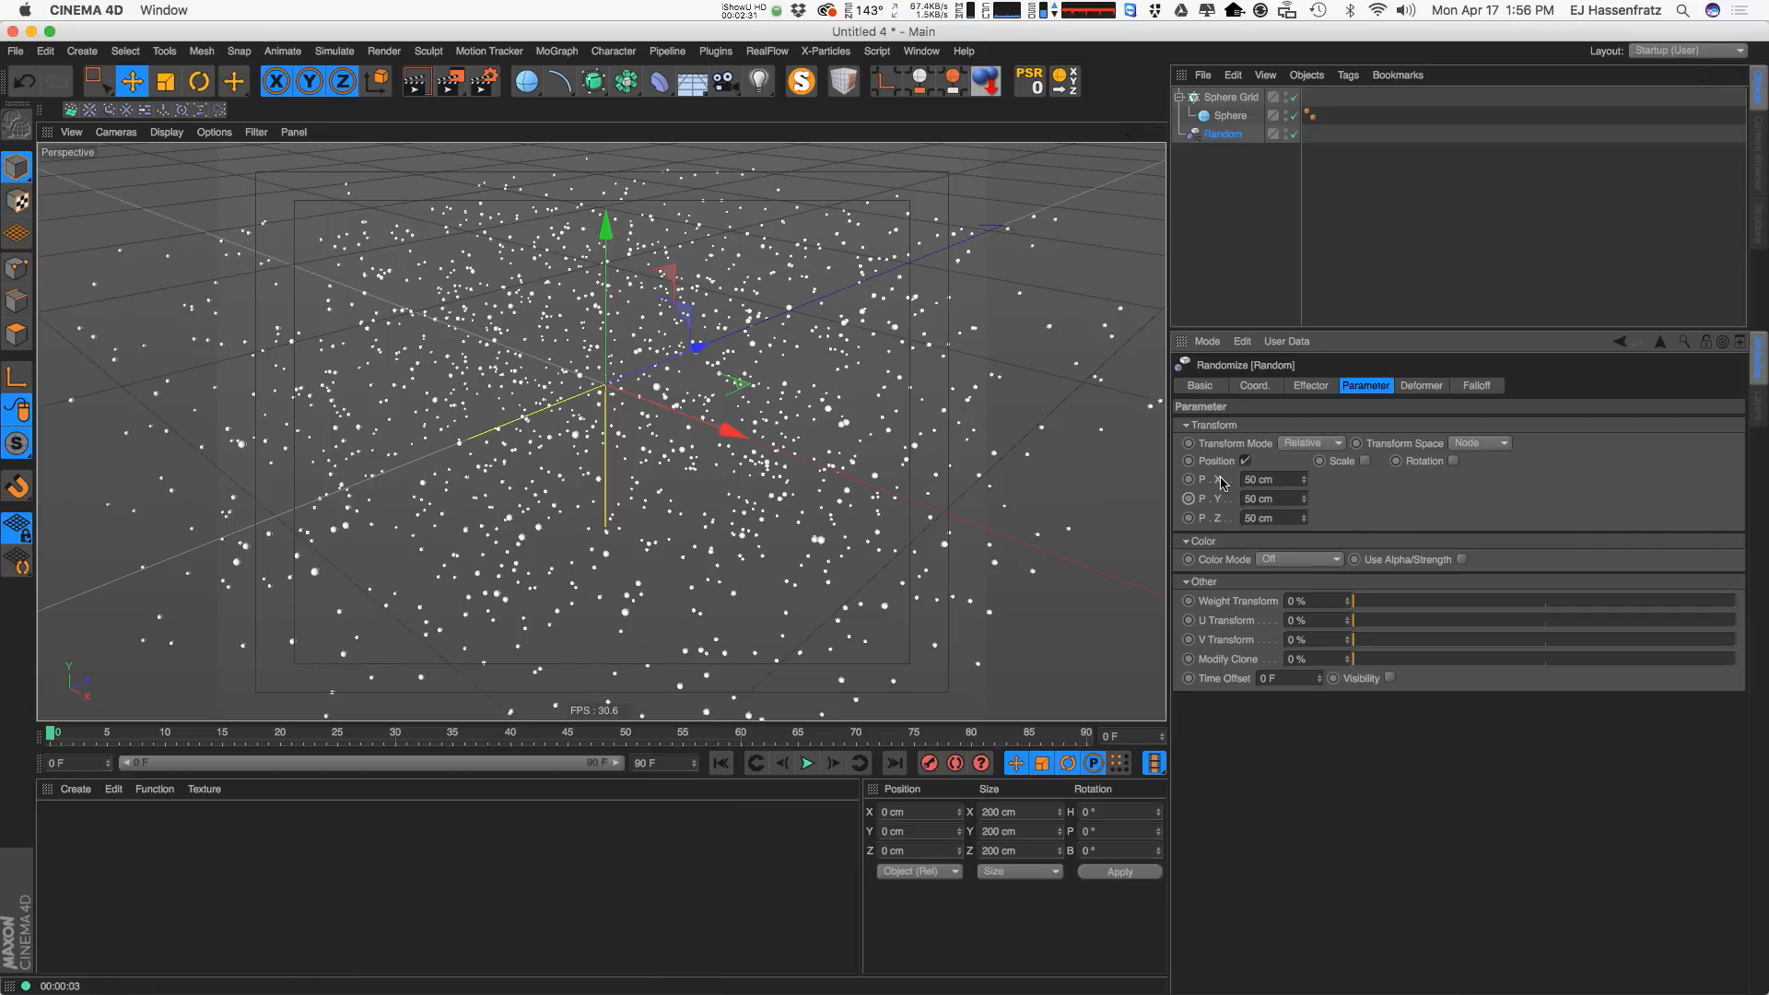
click(1203, 502)
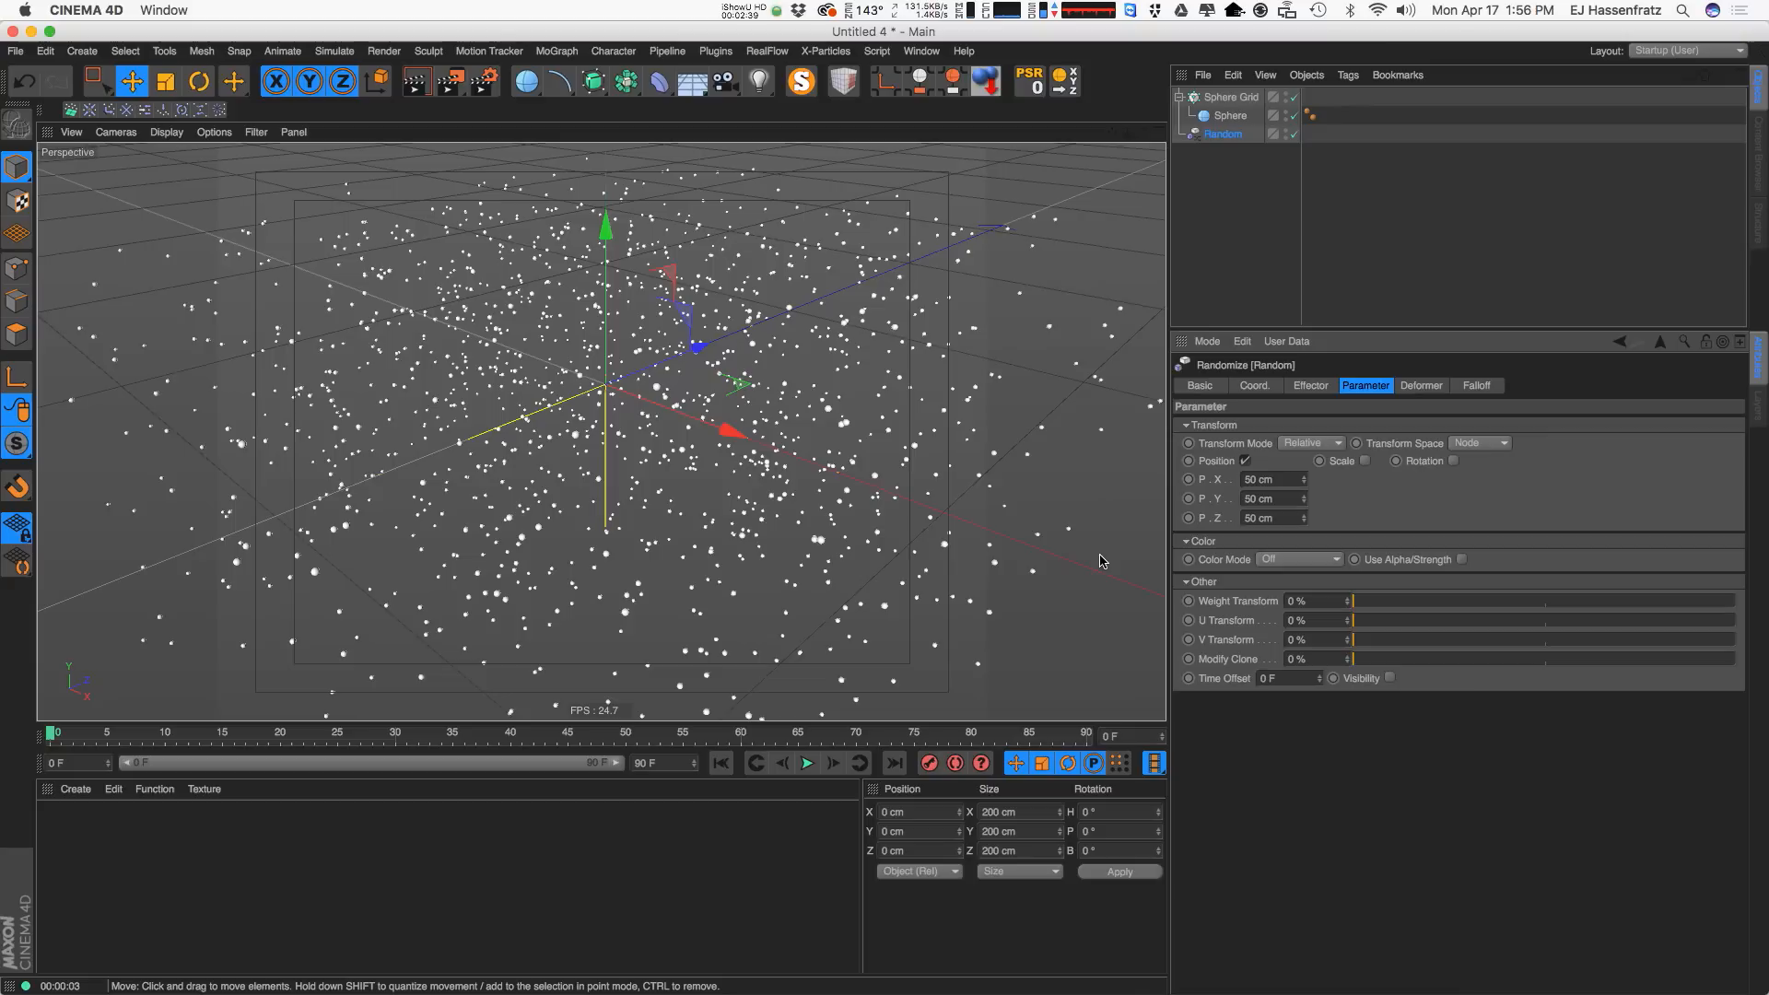
Set the Random effector's X and Z position offsets to 0 cm.
drag(1284, 480, 1078, 500)
text(0)
key(Tab)
key(Tab)
text(0)
key(Return)
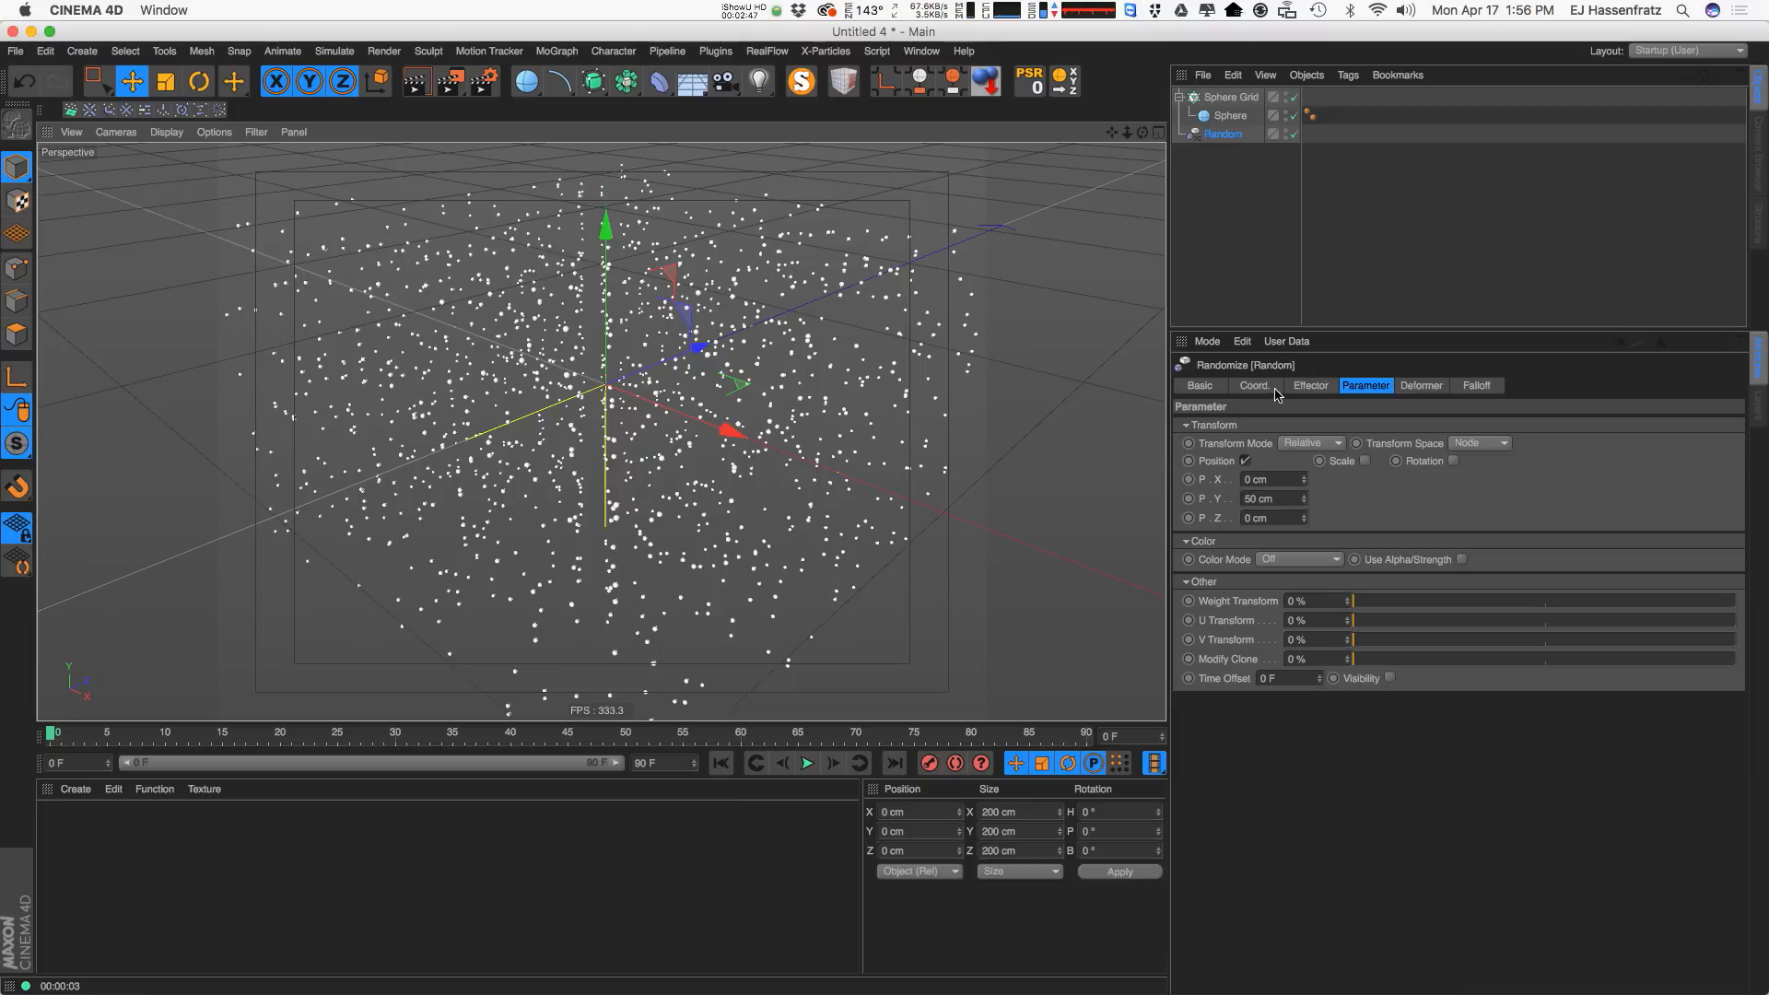
Examine the Random effector's minimum strength together with its Y position offset.
click(1310, 386)
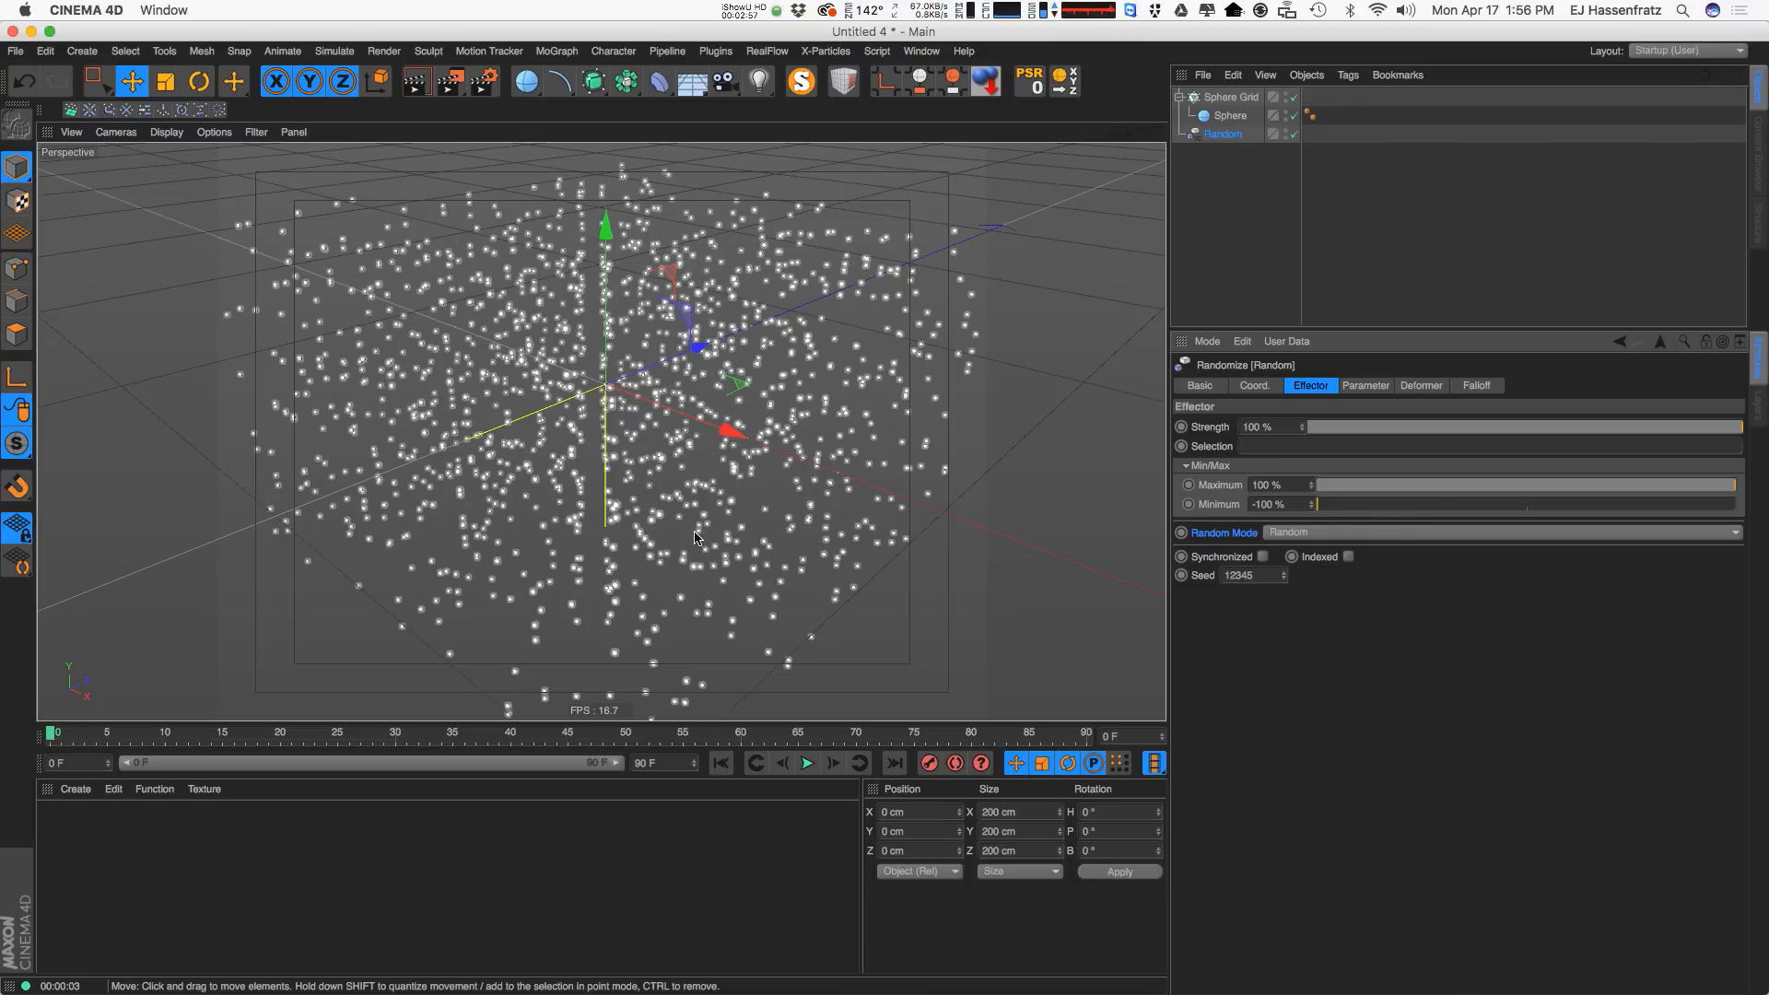
drag(1268, 503, 1218, 515)
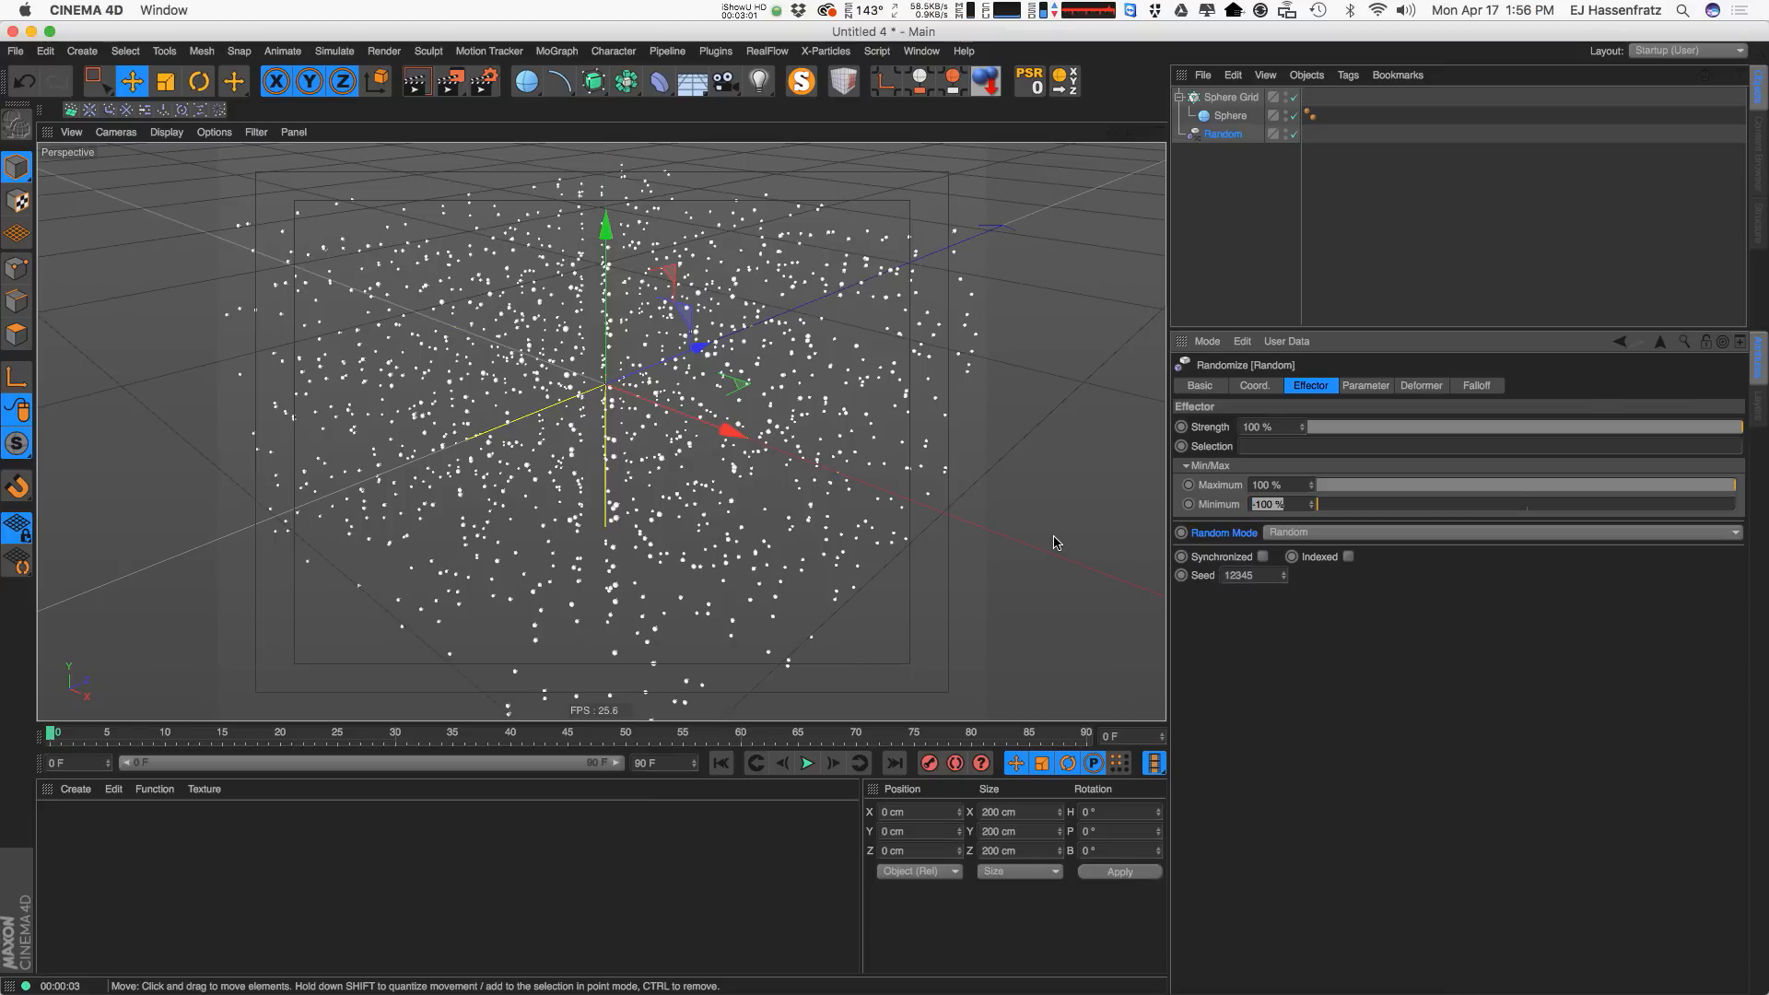
click(1365, 386)
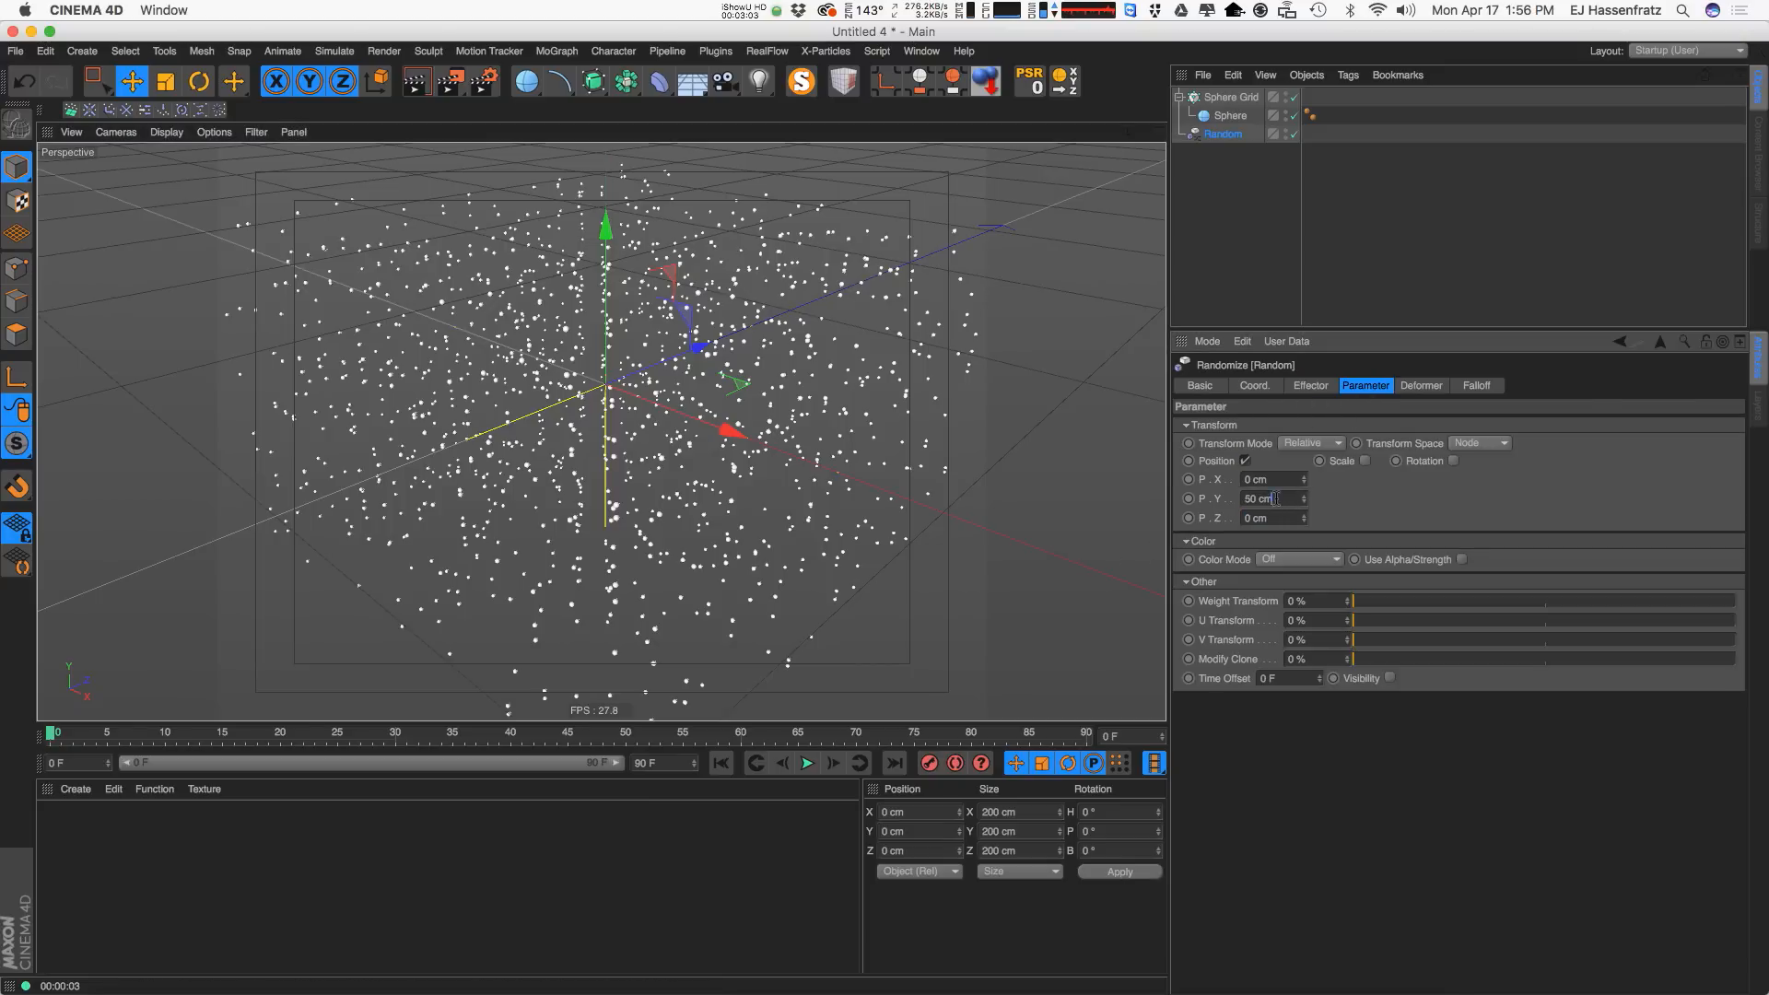
drag(1275, 499, 1218, 506)
Set the Random effector's Minimum to 0 %.
click(1310, 386)
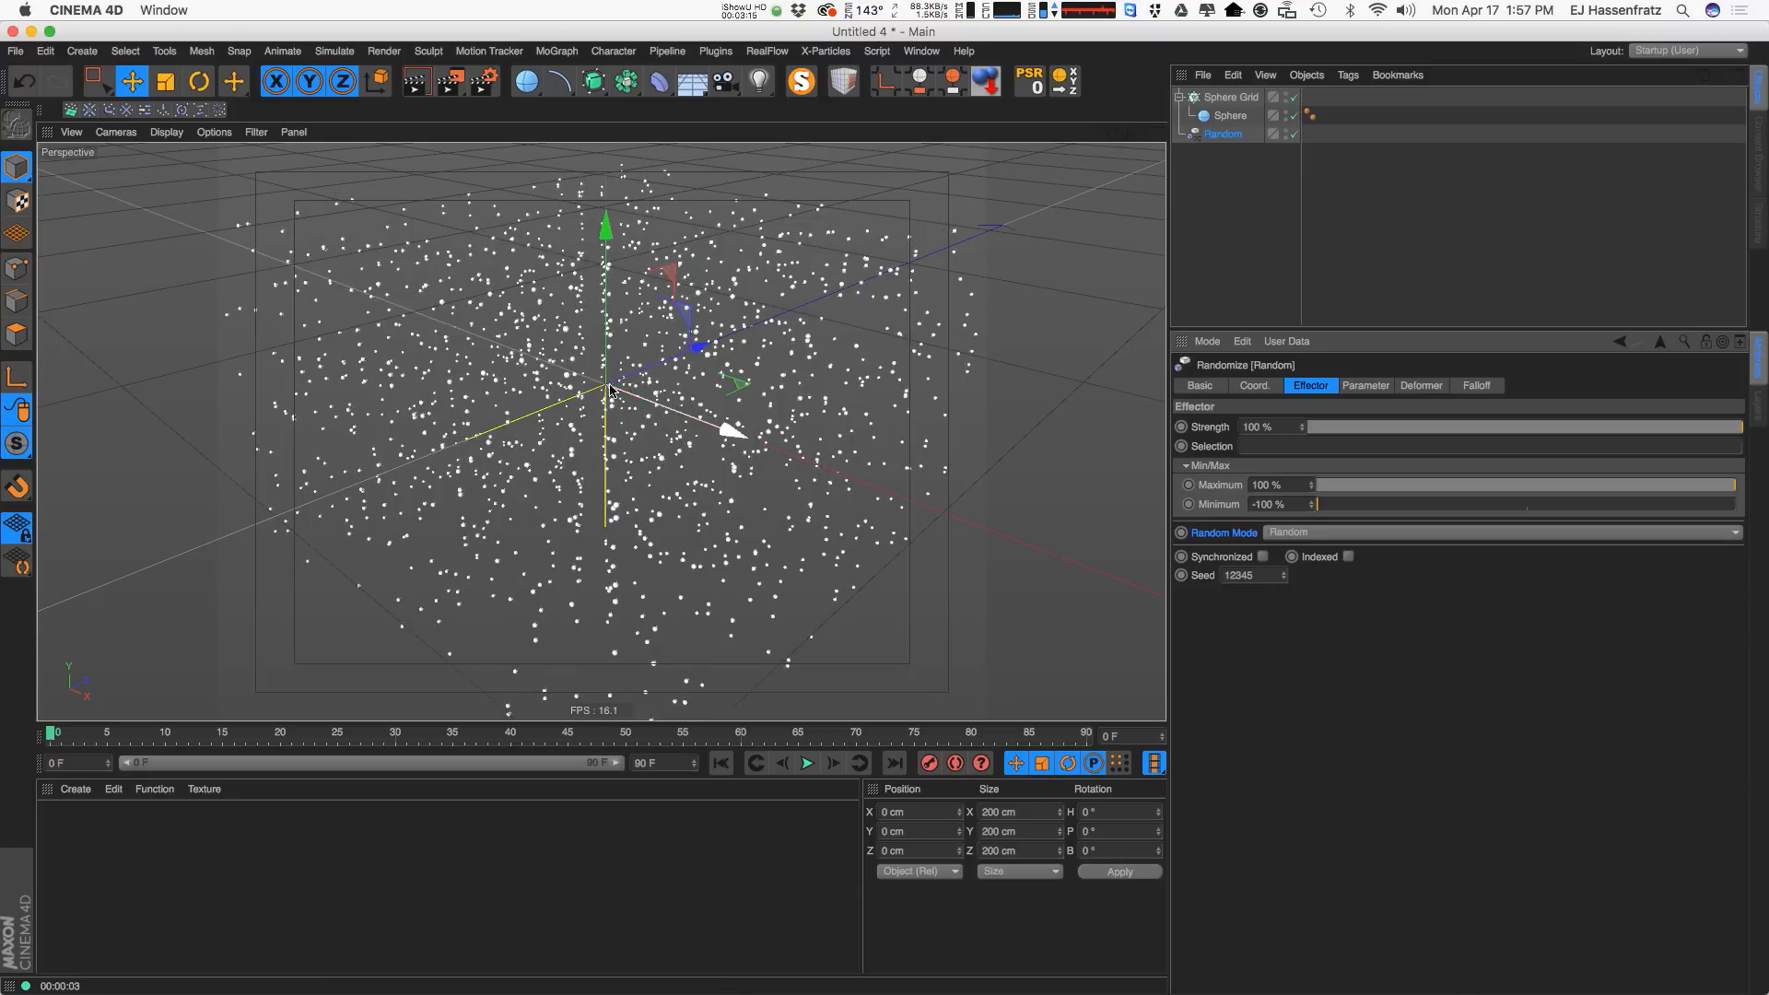
drag(1346, 507, 1540, 504)
mouse_move(1285, 505)
mouse_down()
mouse_move(860, 581)
mouse_move(623, 269)
mouse_move(630, 502)
mouse_up()
text(0)
key(Return)
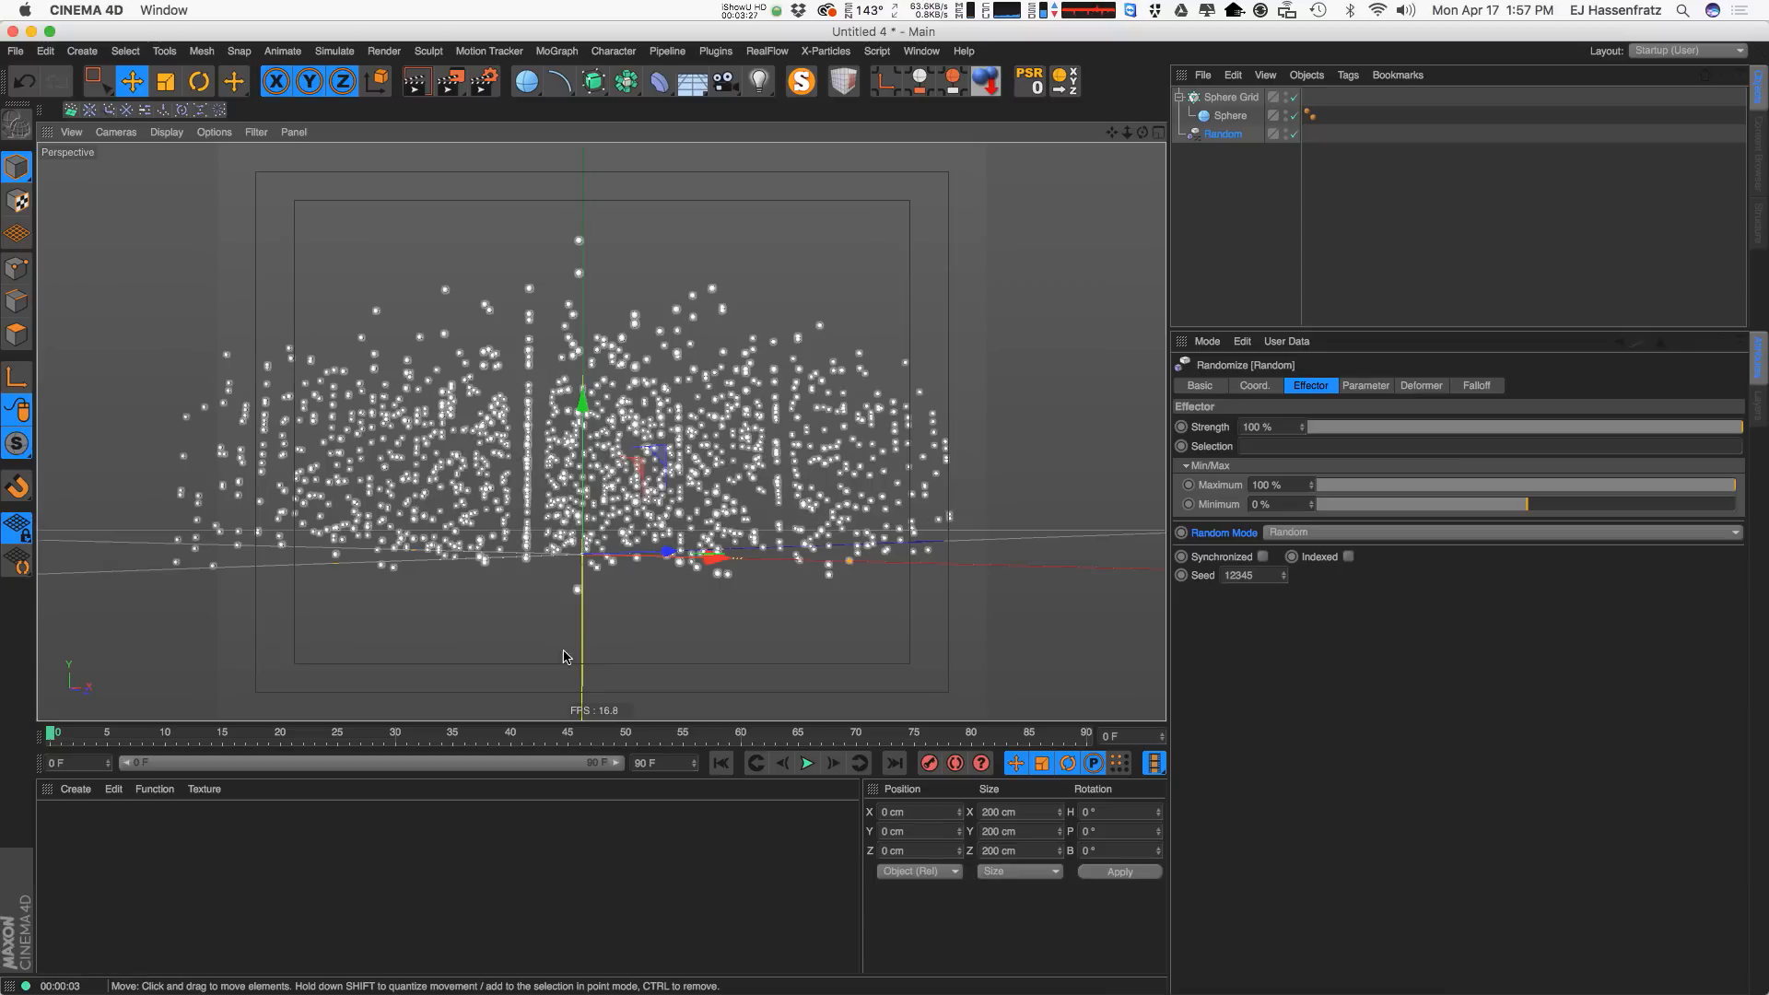
Play the animation and examine the Random effector's Random Mode options, keeping the Random option.
mouse_move(612, 534)
alt+mouse_down()
mouse_move(609, 560)
mouse_move(620, 514)
alt+mouse_up()
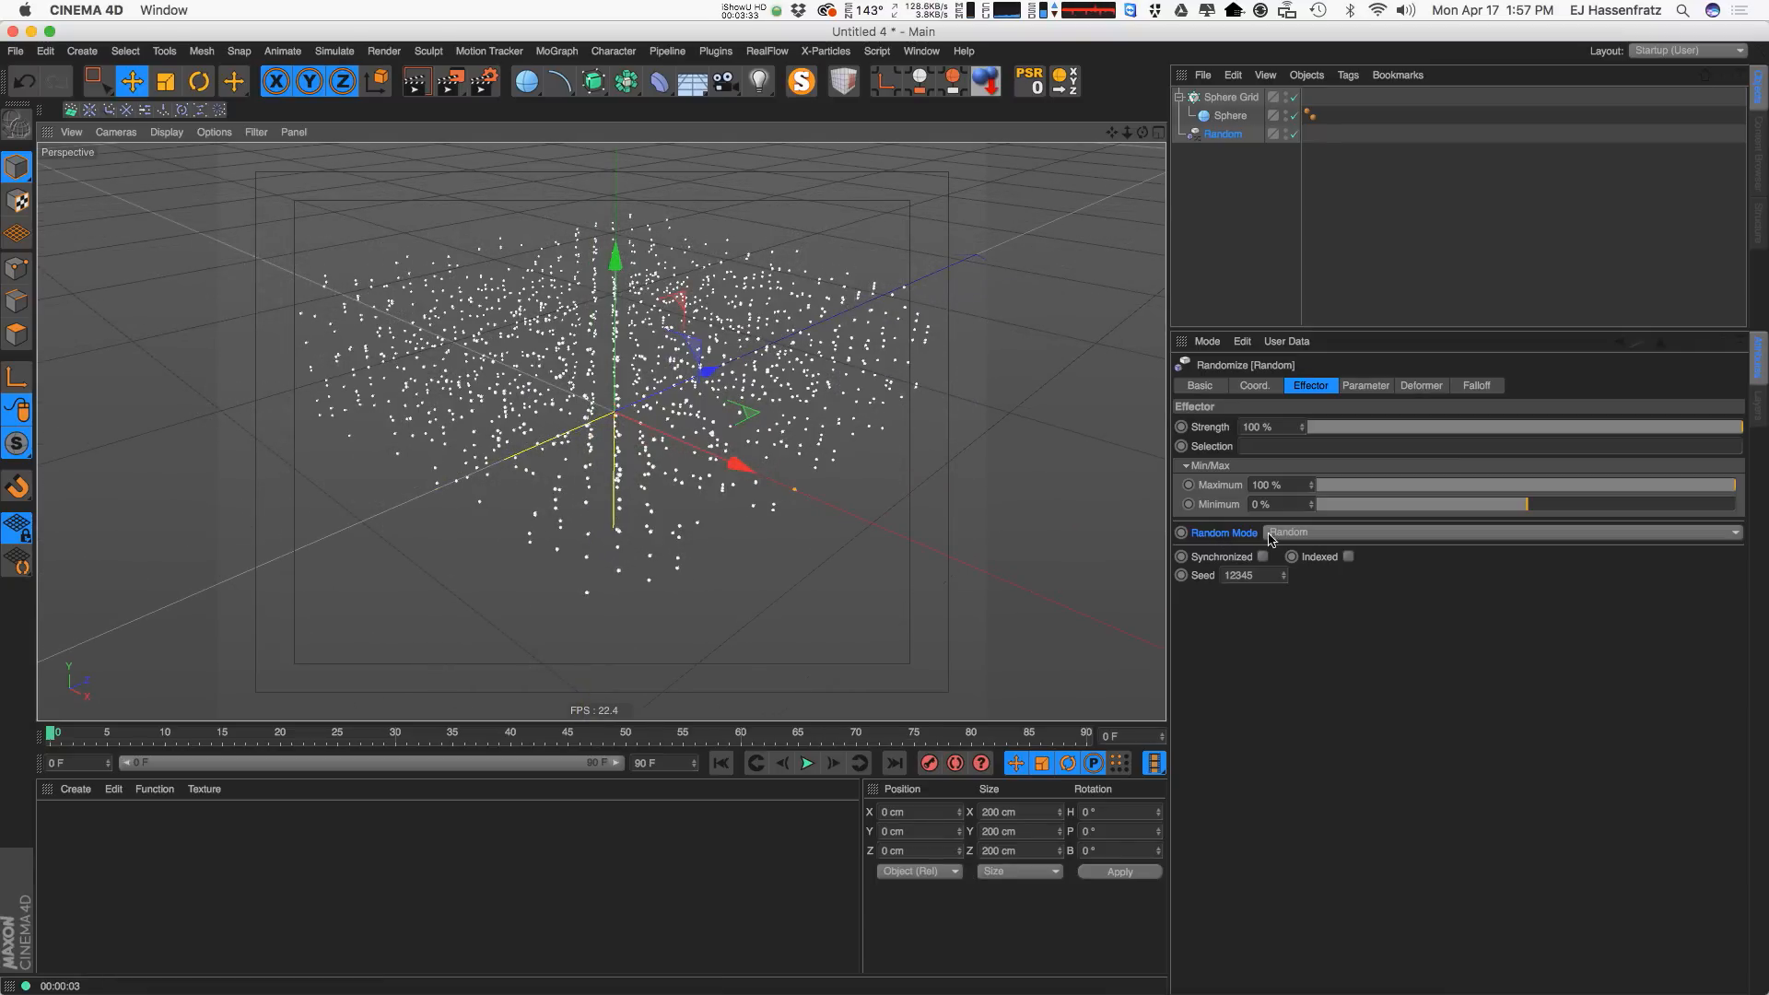
click(1310, 535)
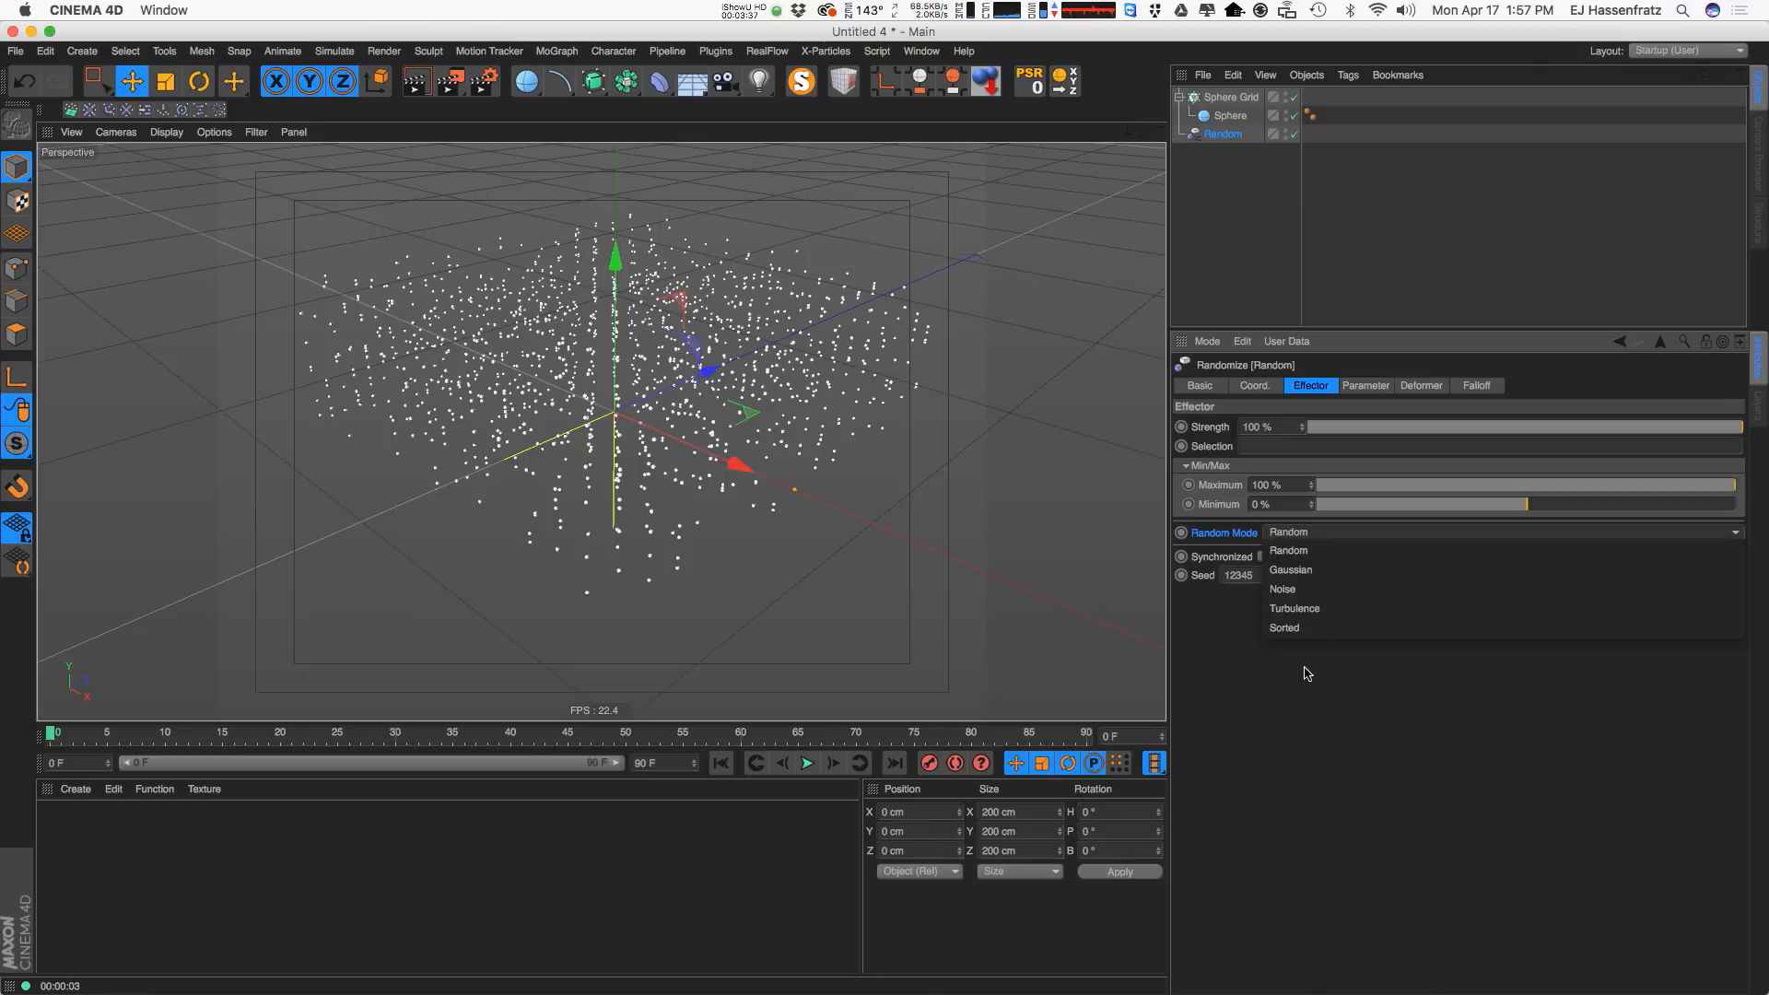
click(1288, 714)
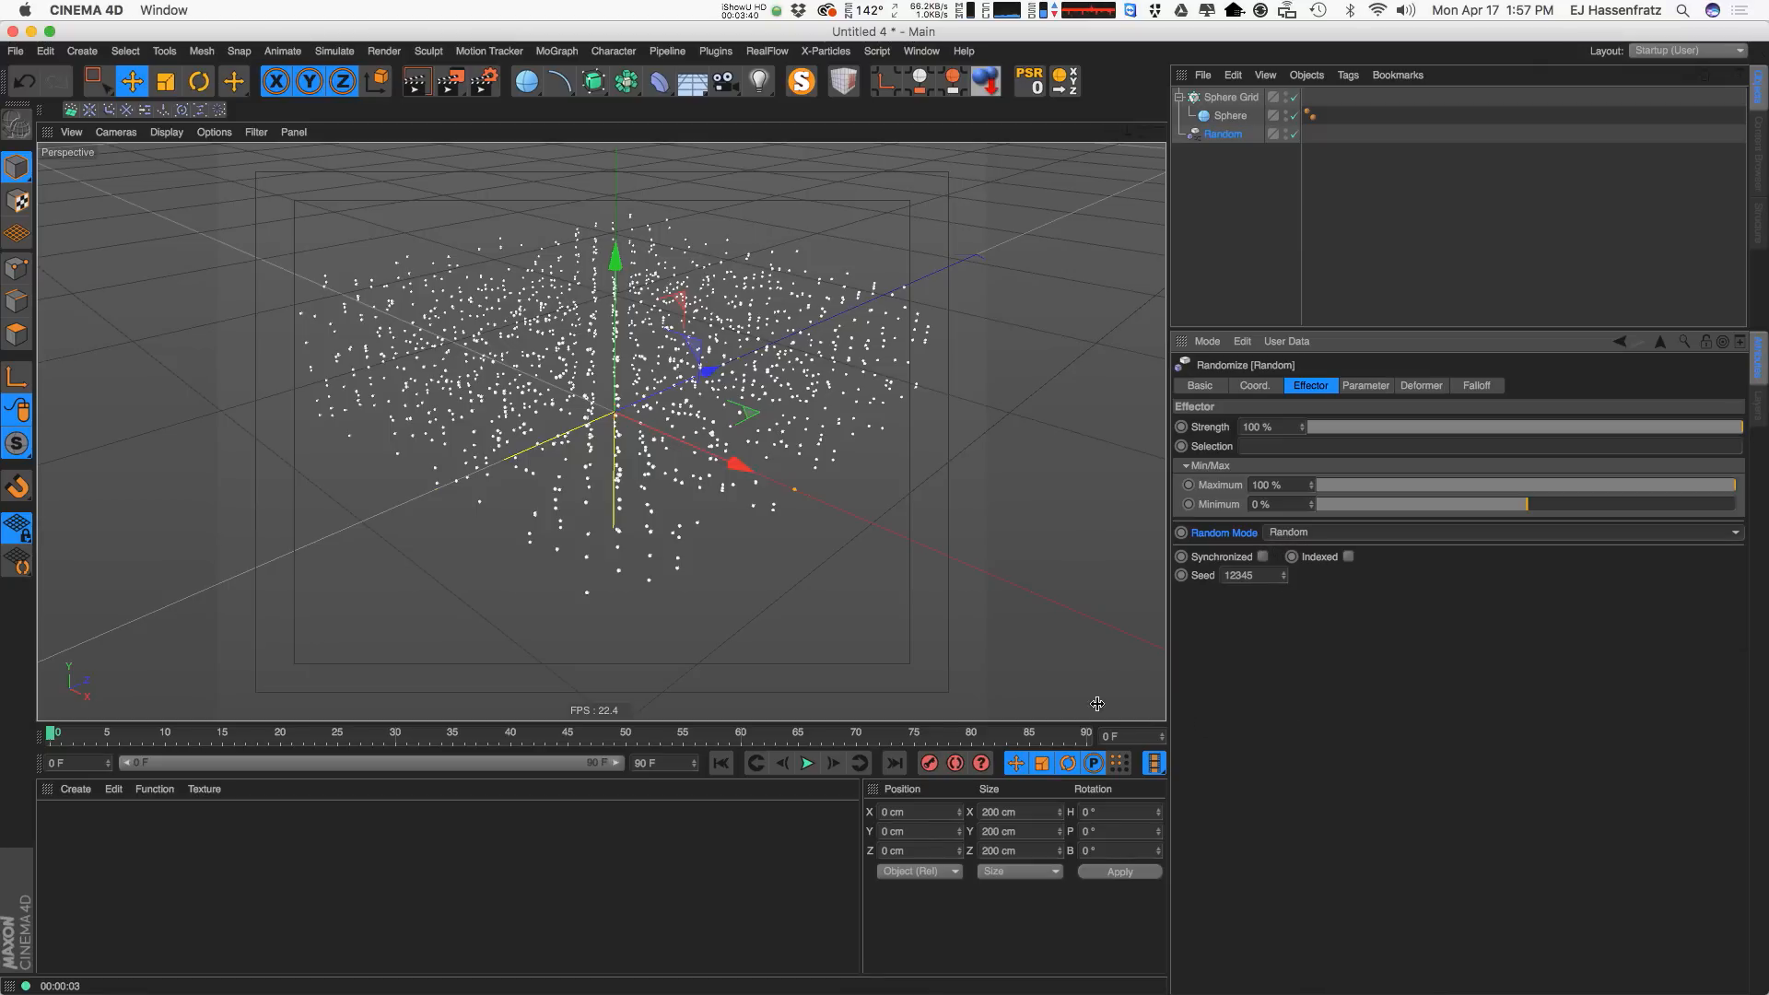
click(805, 766)
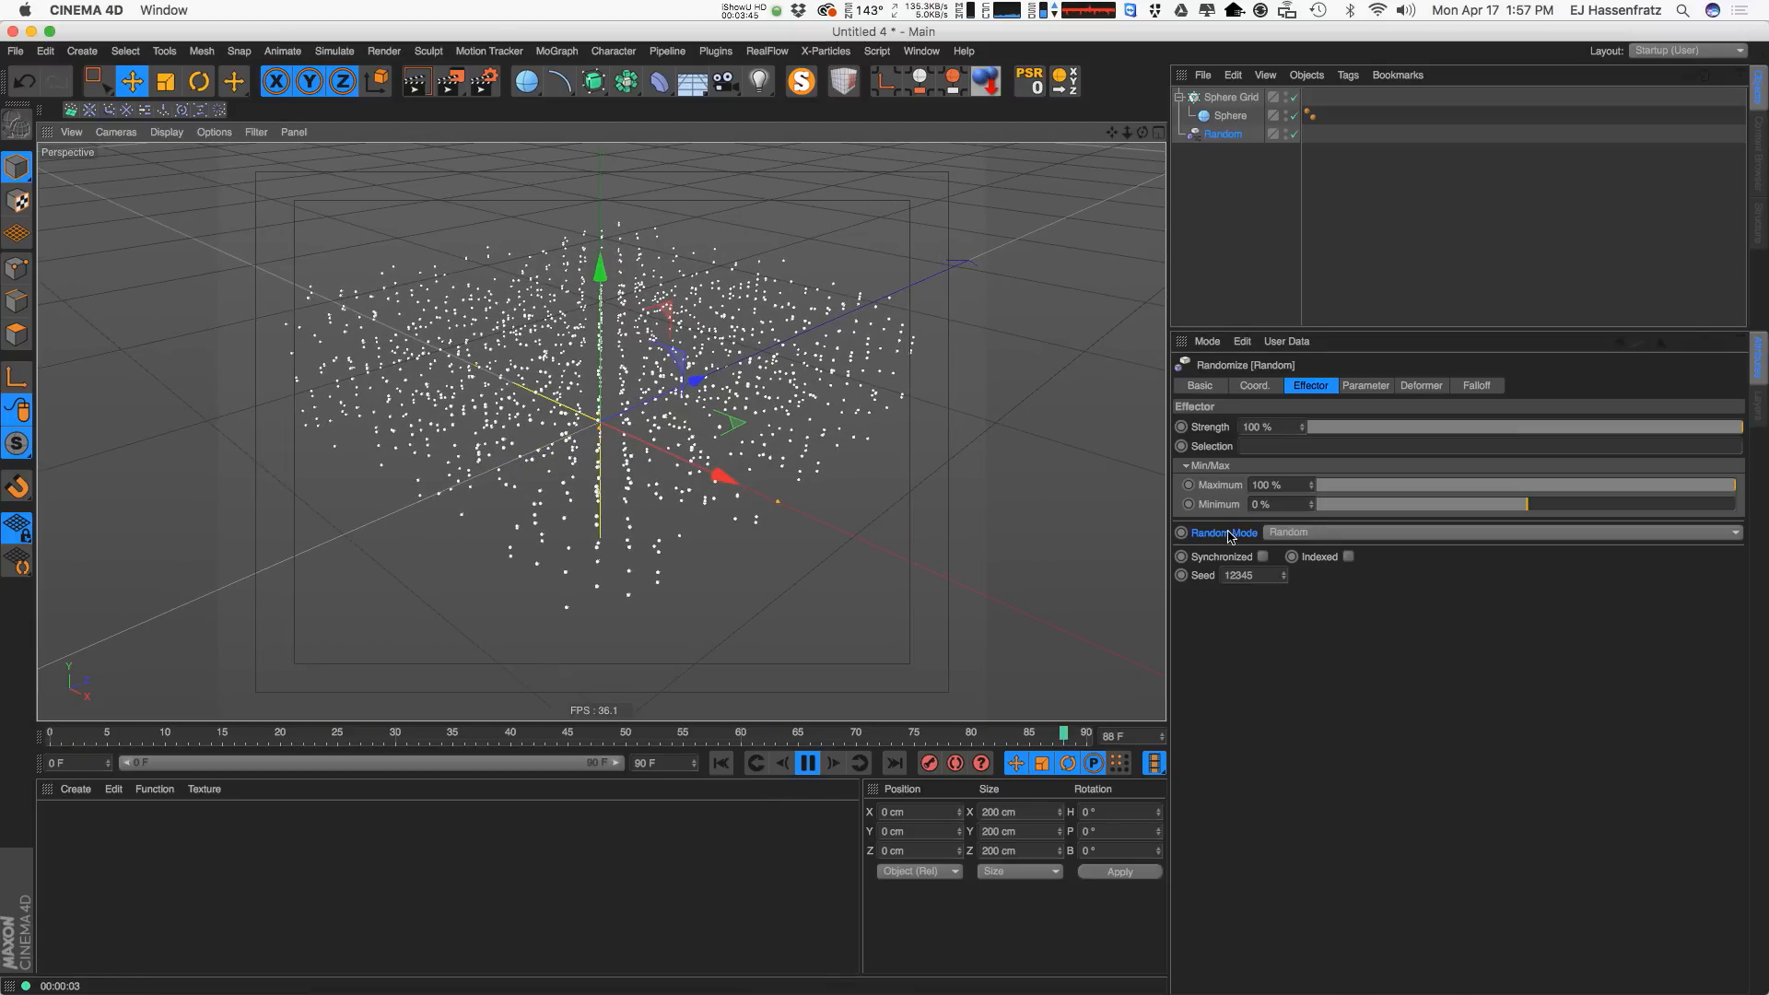
click(1310, 535)
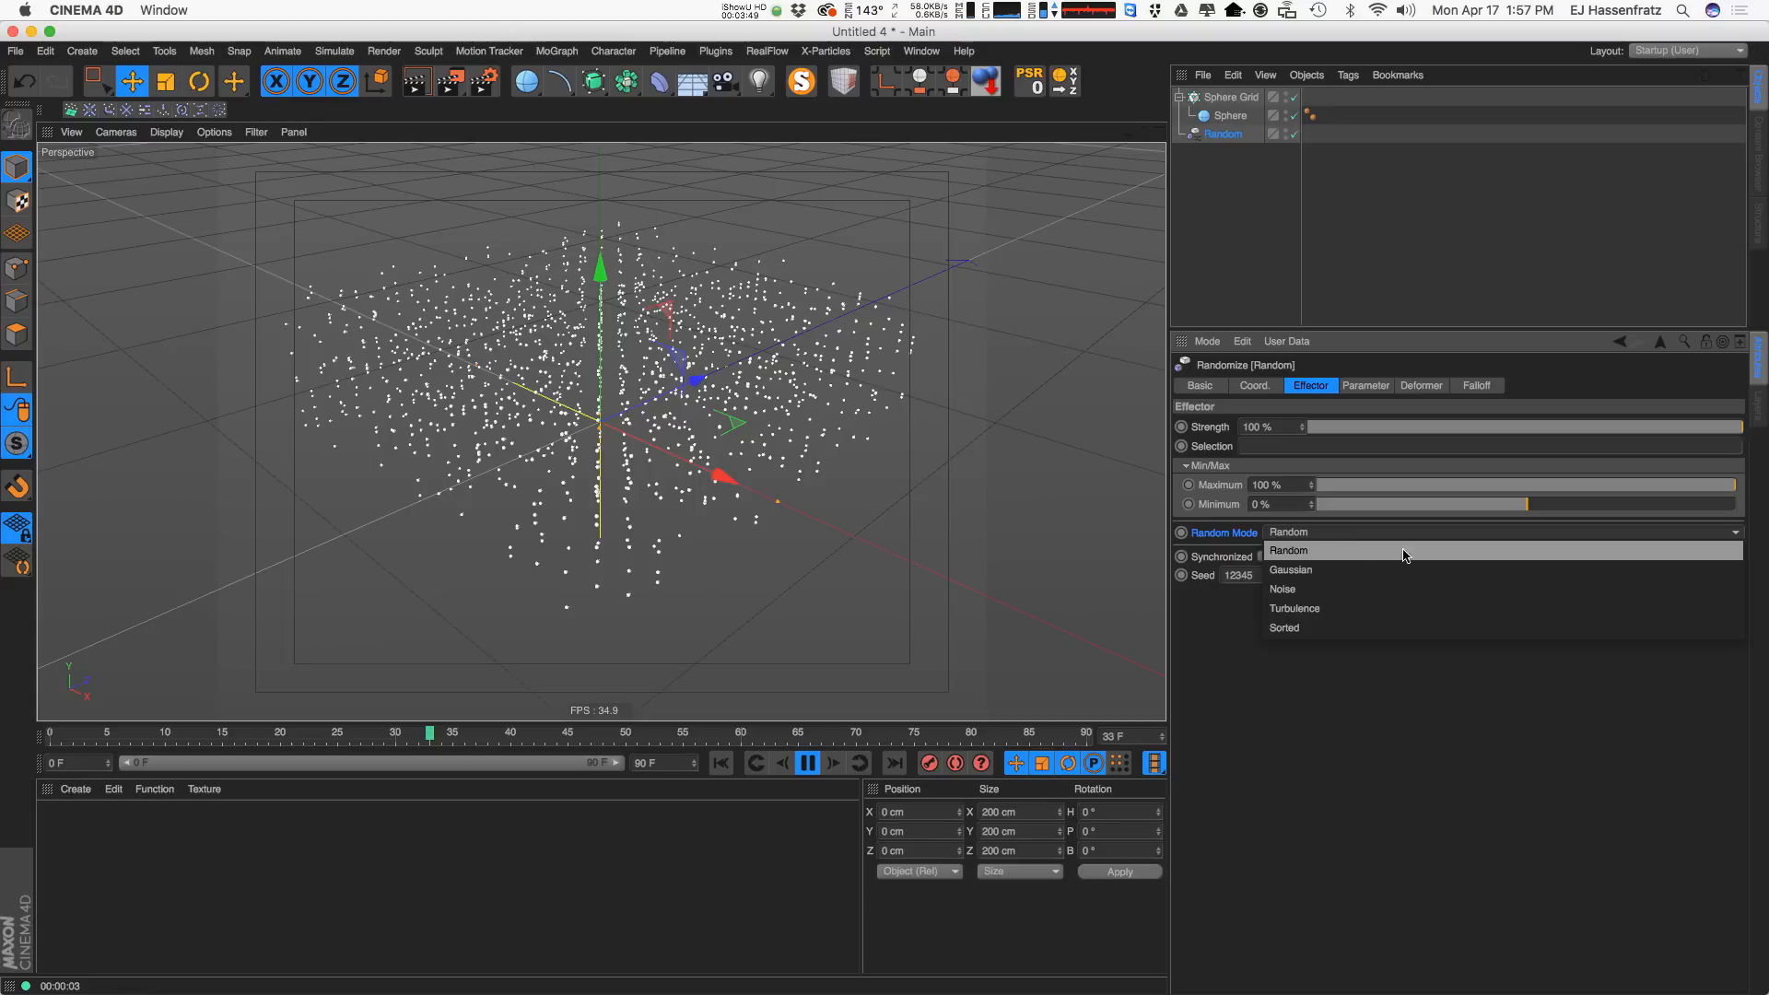
click(1376, 562)
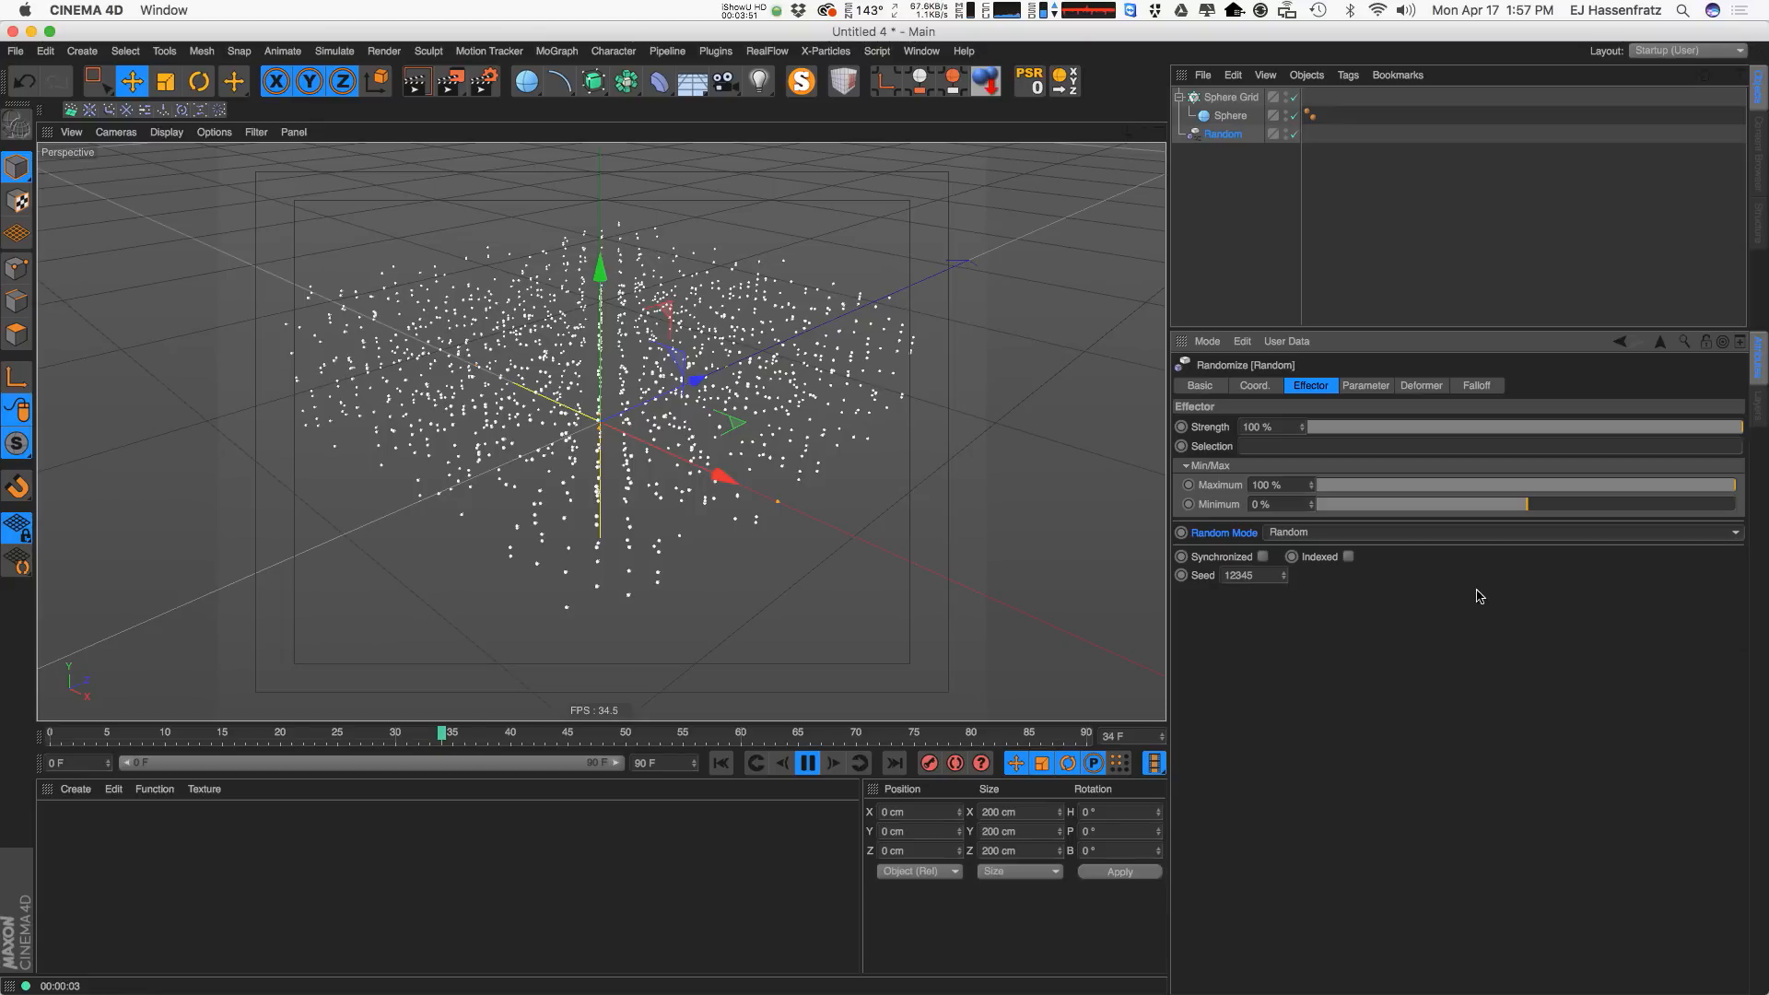
Try the Gaussian and Noise random modes on the Random effector while the animation plays.
click(1317, 534)
click(1316, 570)
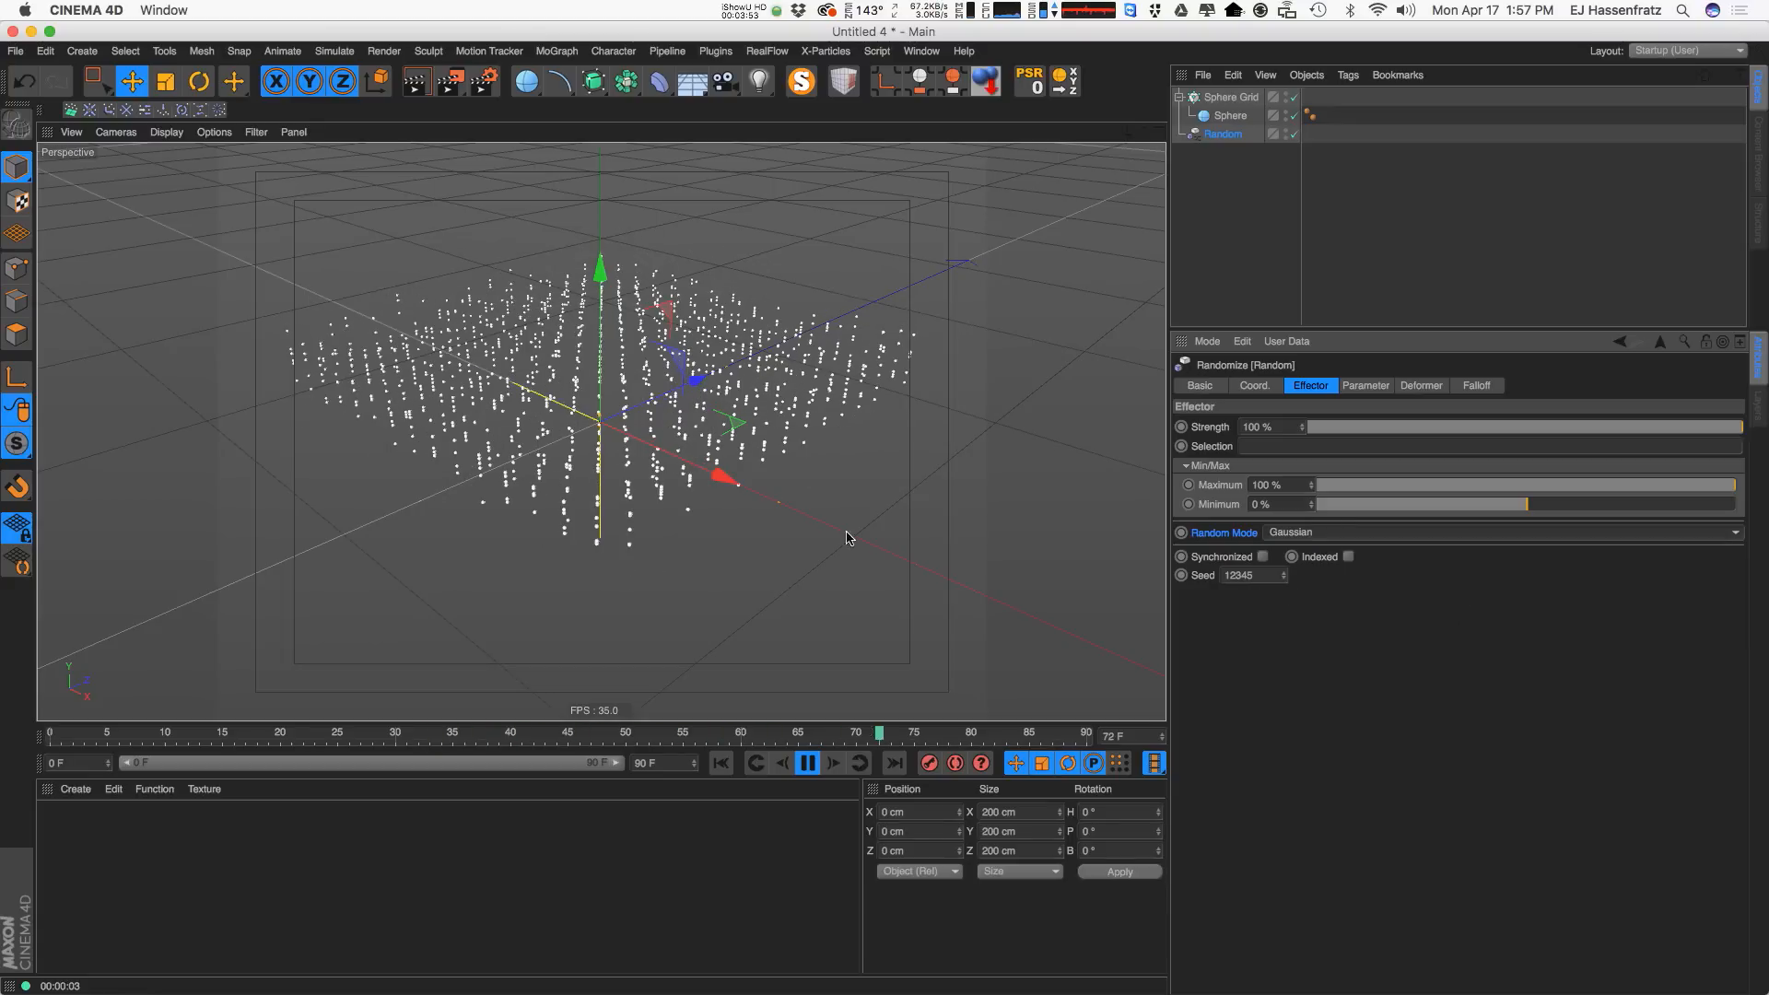
click(1277, 532)
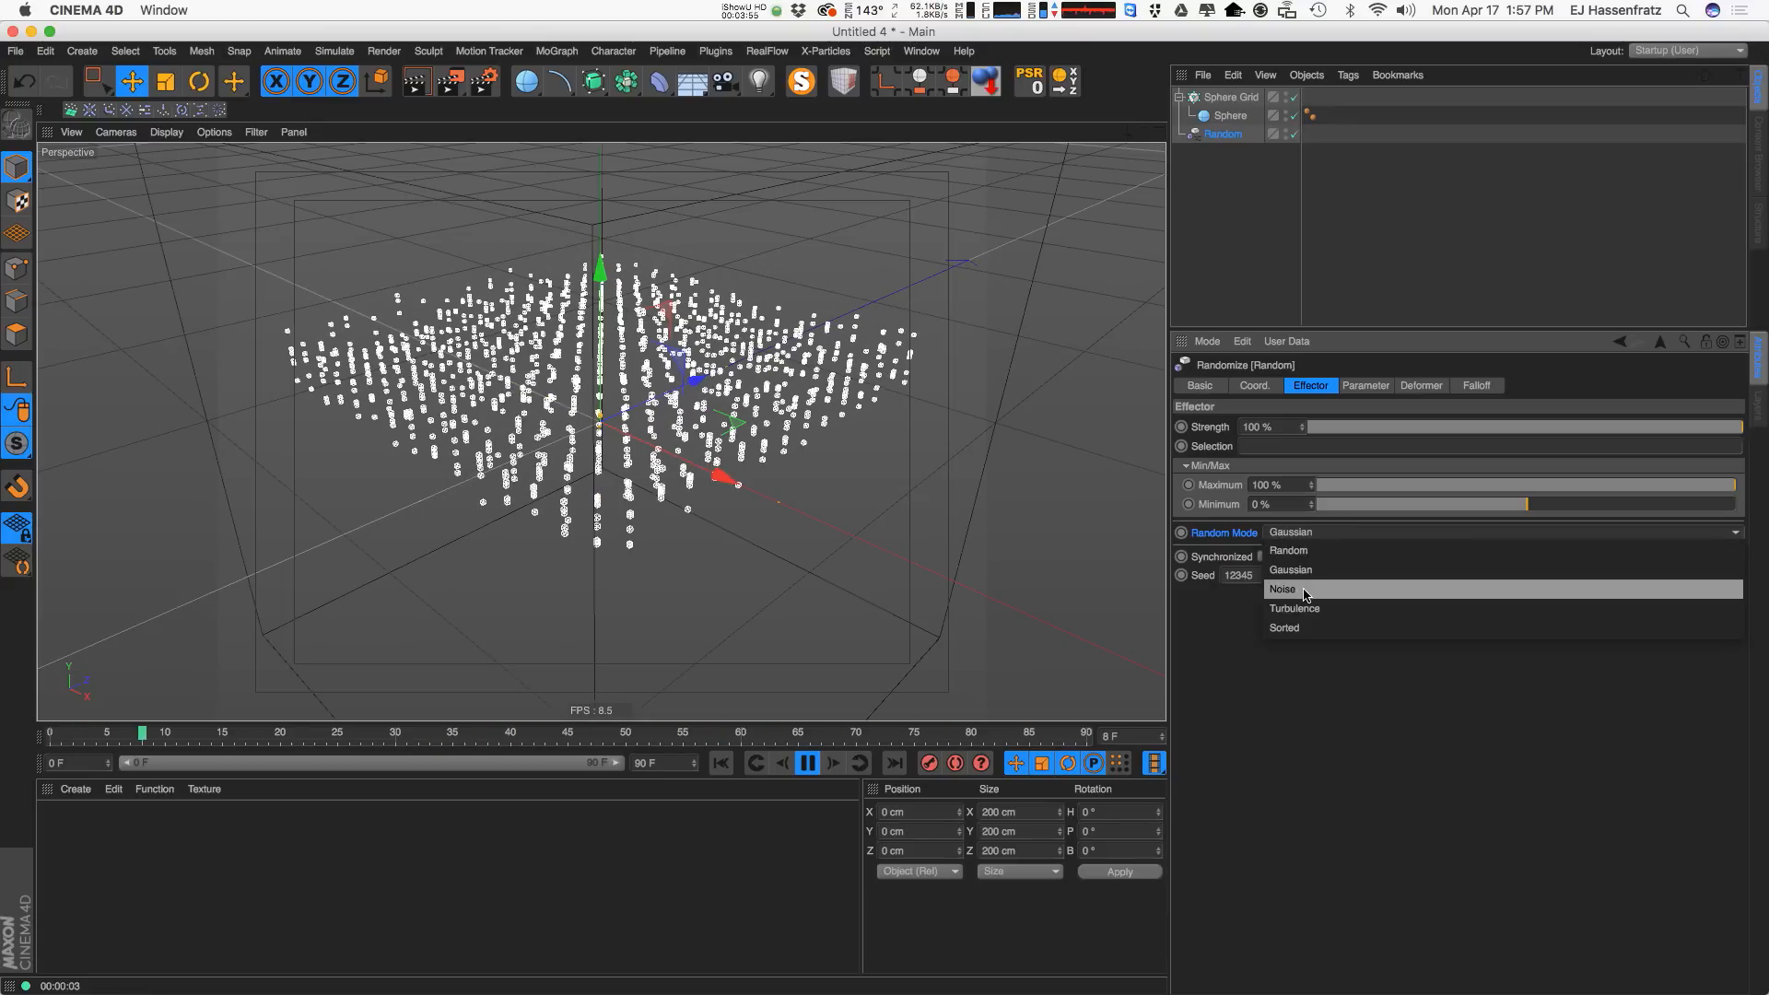
click(1309, 588)
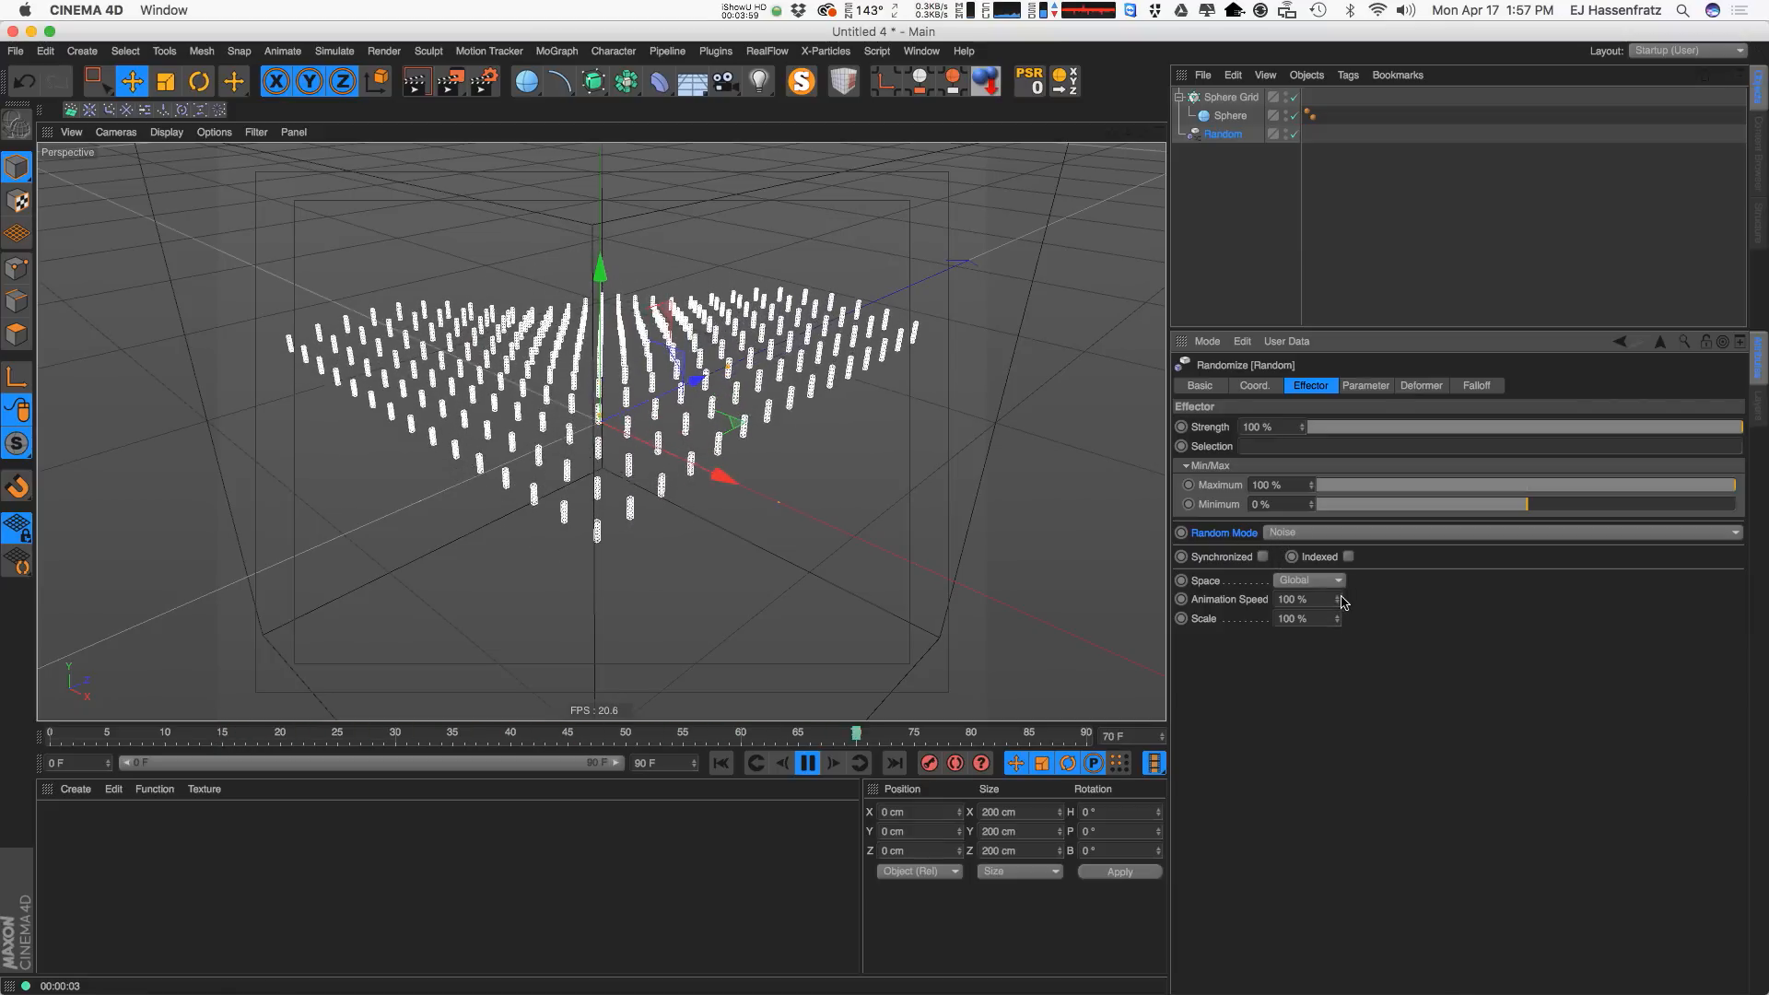
Set the Random effector's noise Animation Speed to 87 % and Scale to 17 %.
drag(1337, 599, 1343, 667)
drag(1346, 704, 1329, 723)
drag(1338, 620, 1342, 597)
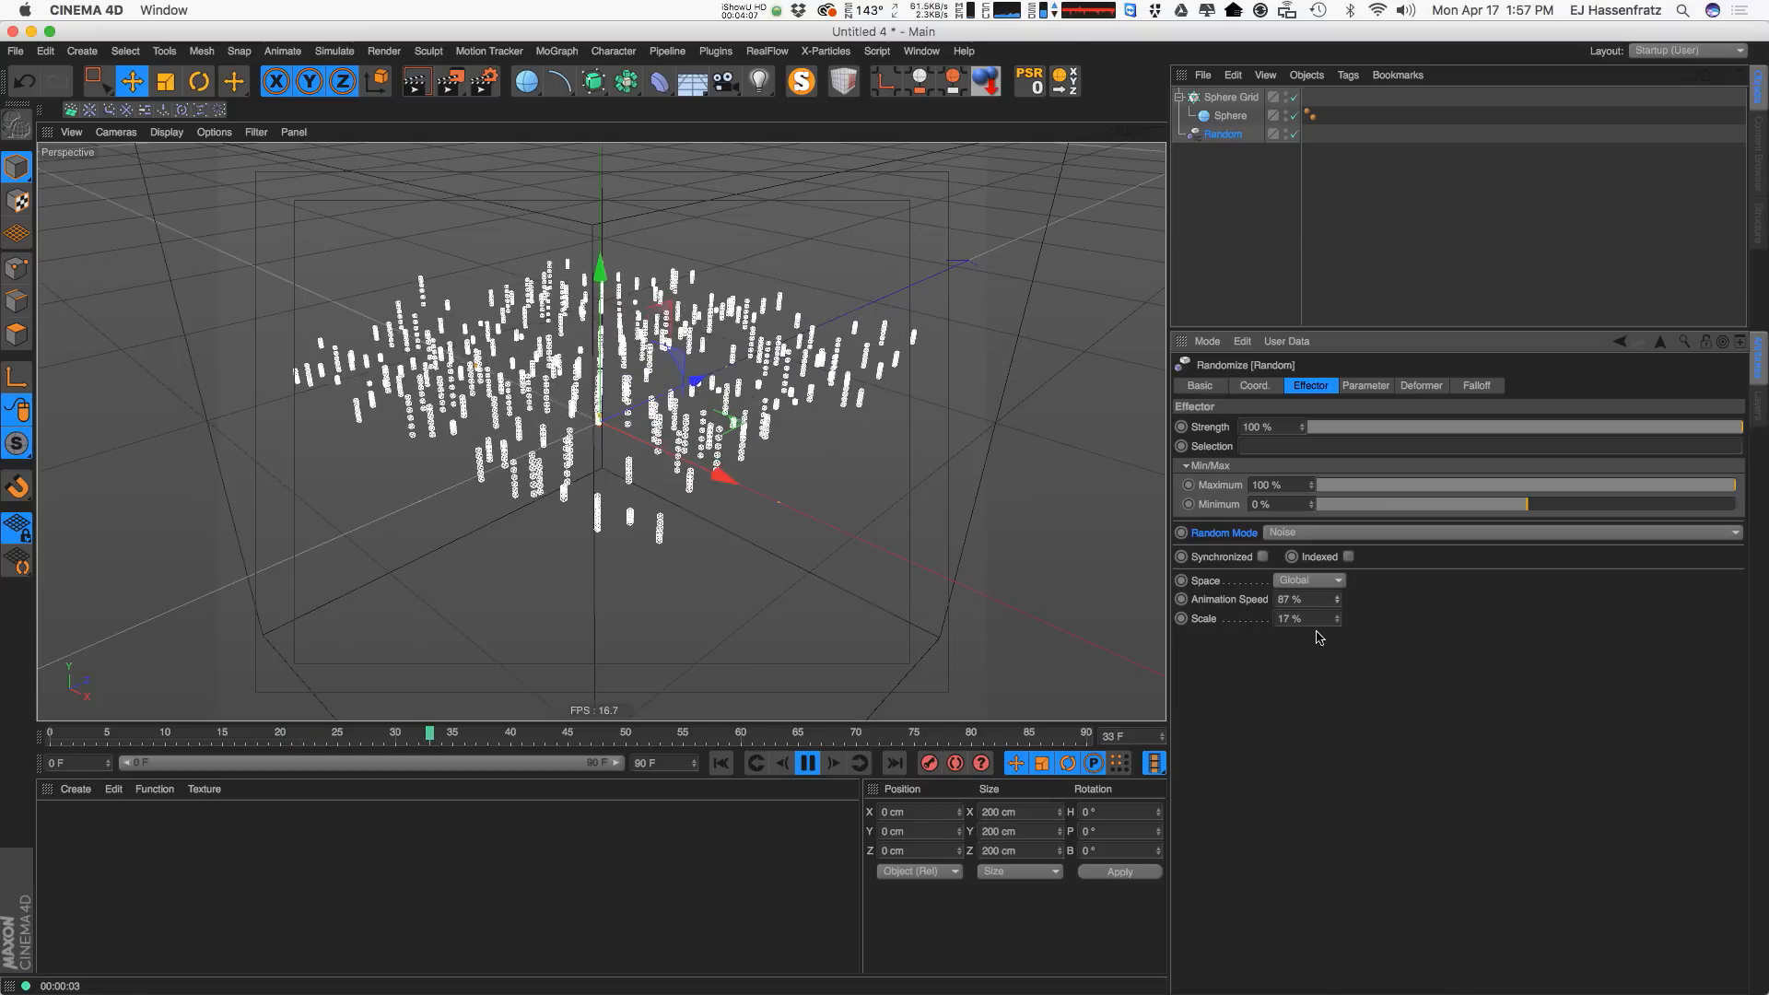
Compare the Turbulence, Sorted and Noise random modes during playback, finish on Turbulence and stop the animation.
click(1309, 539)
click(1317, 609)
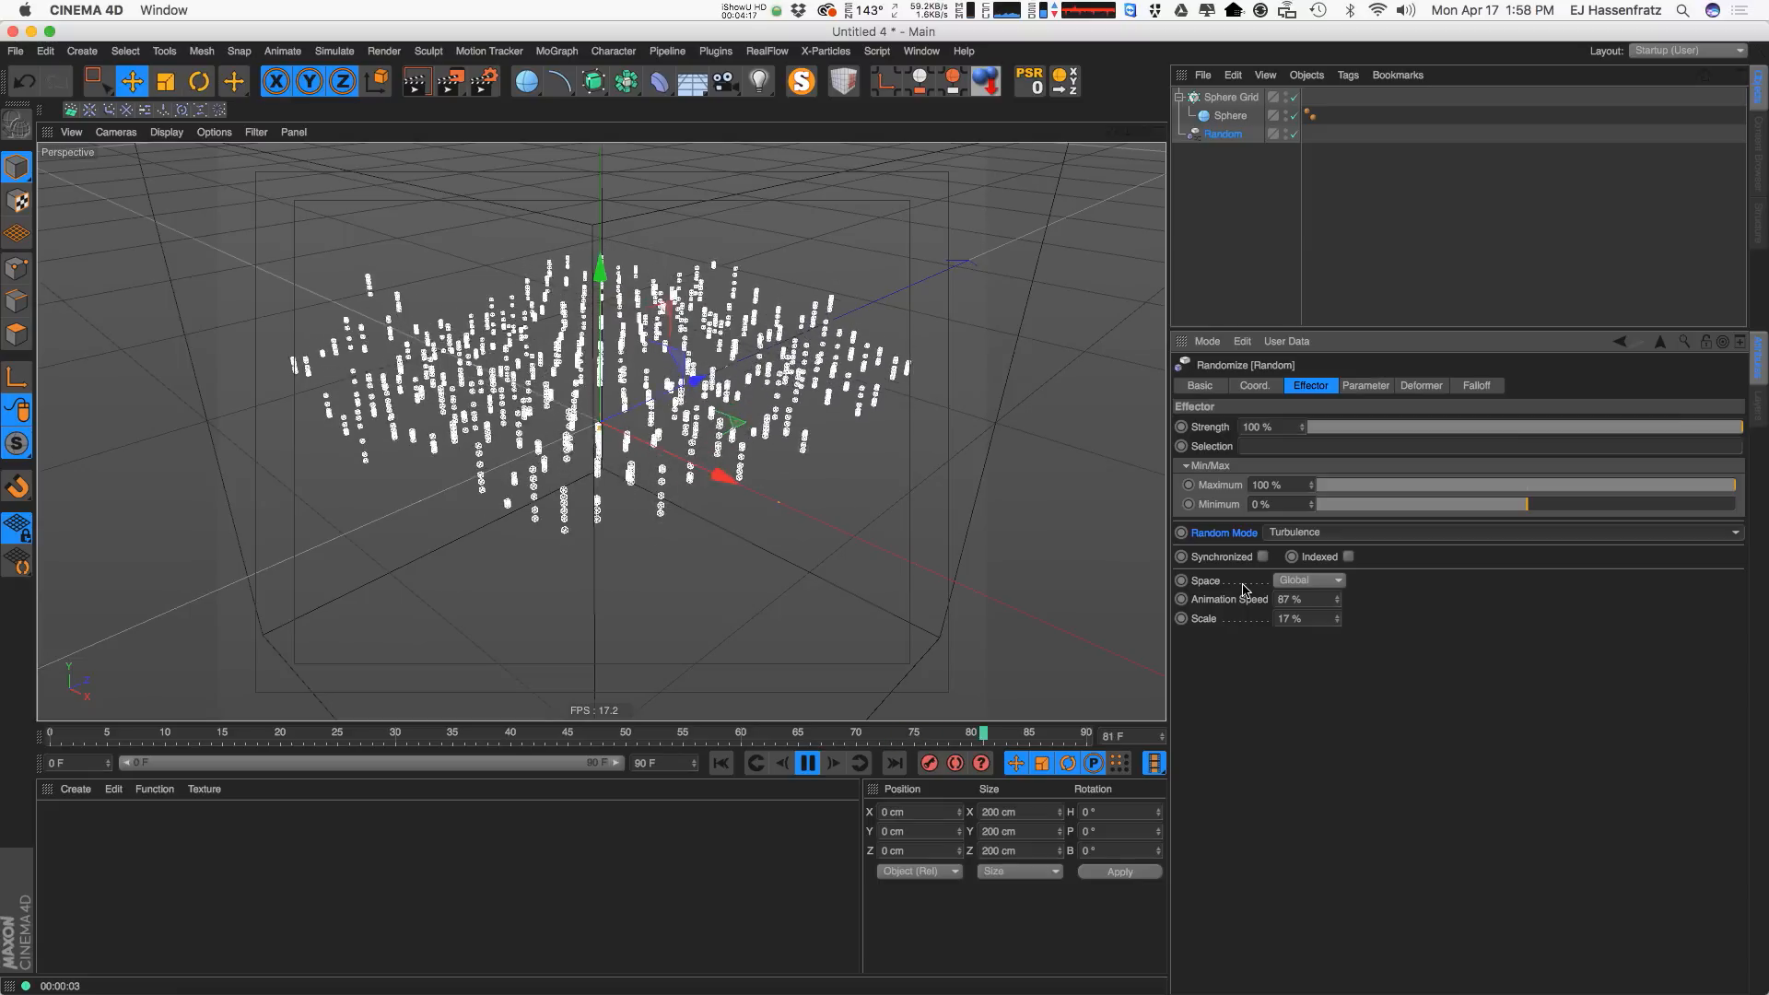
click(1294, 534)
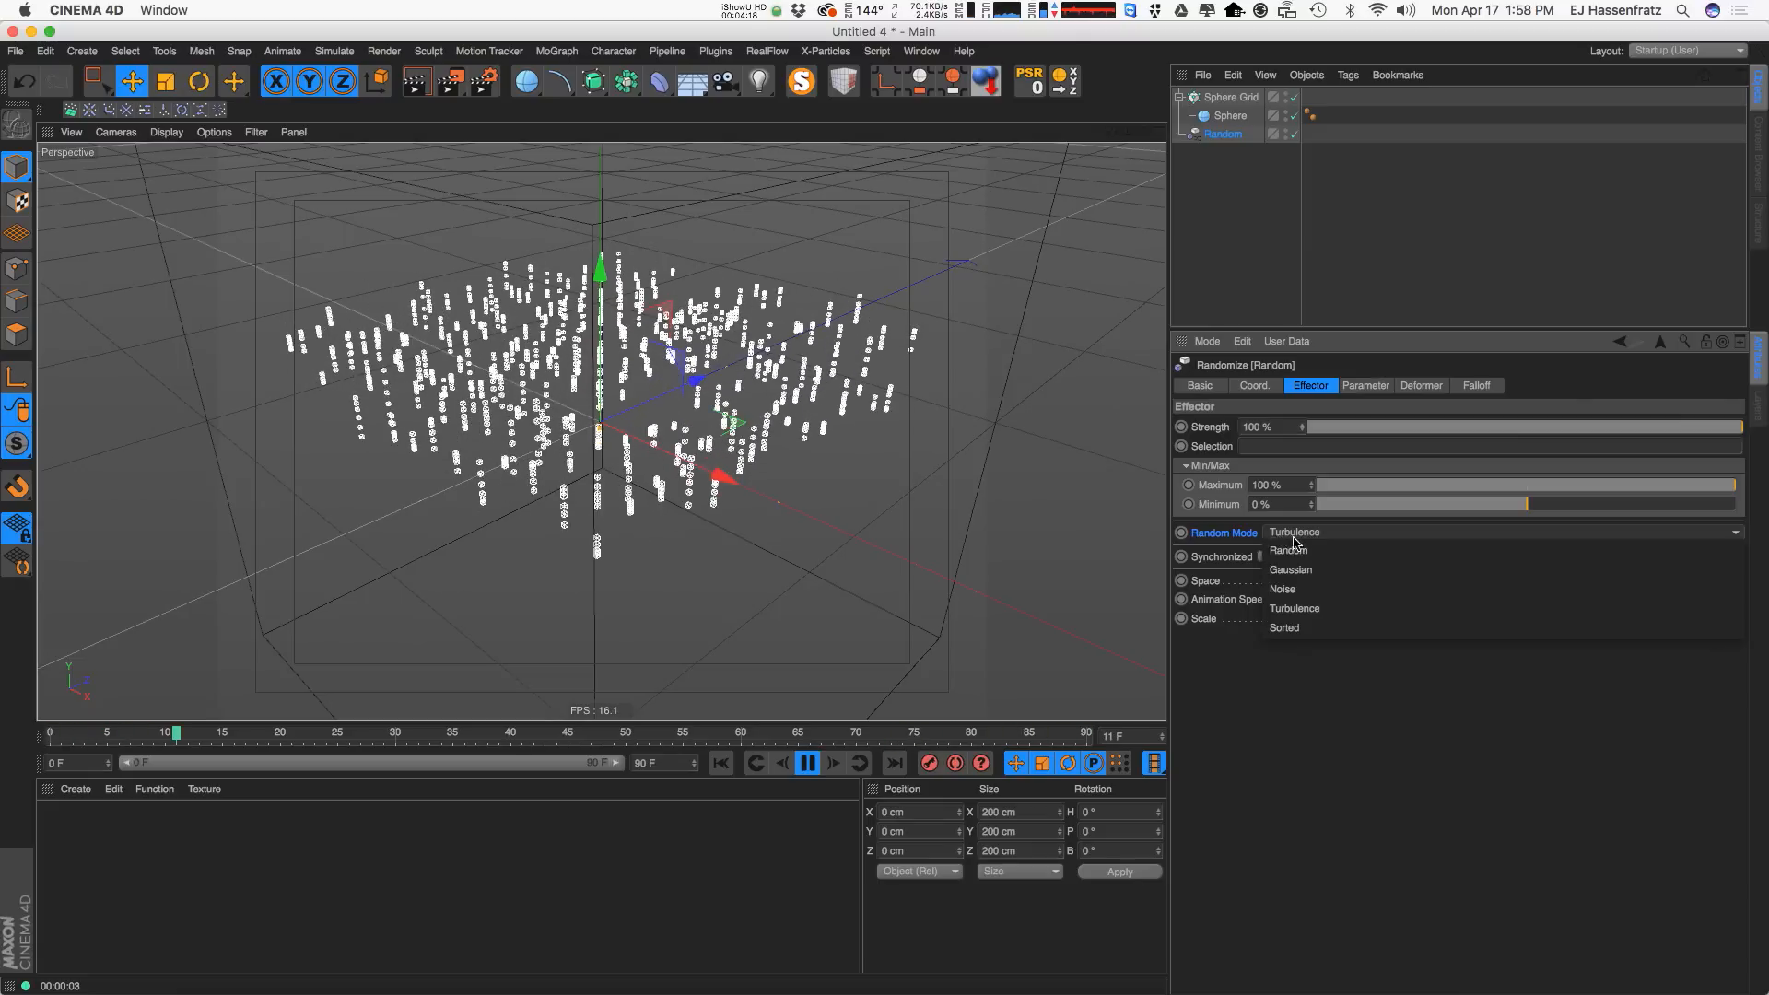
click(1284, 627)
click(1313, 536)
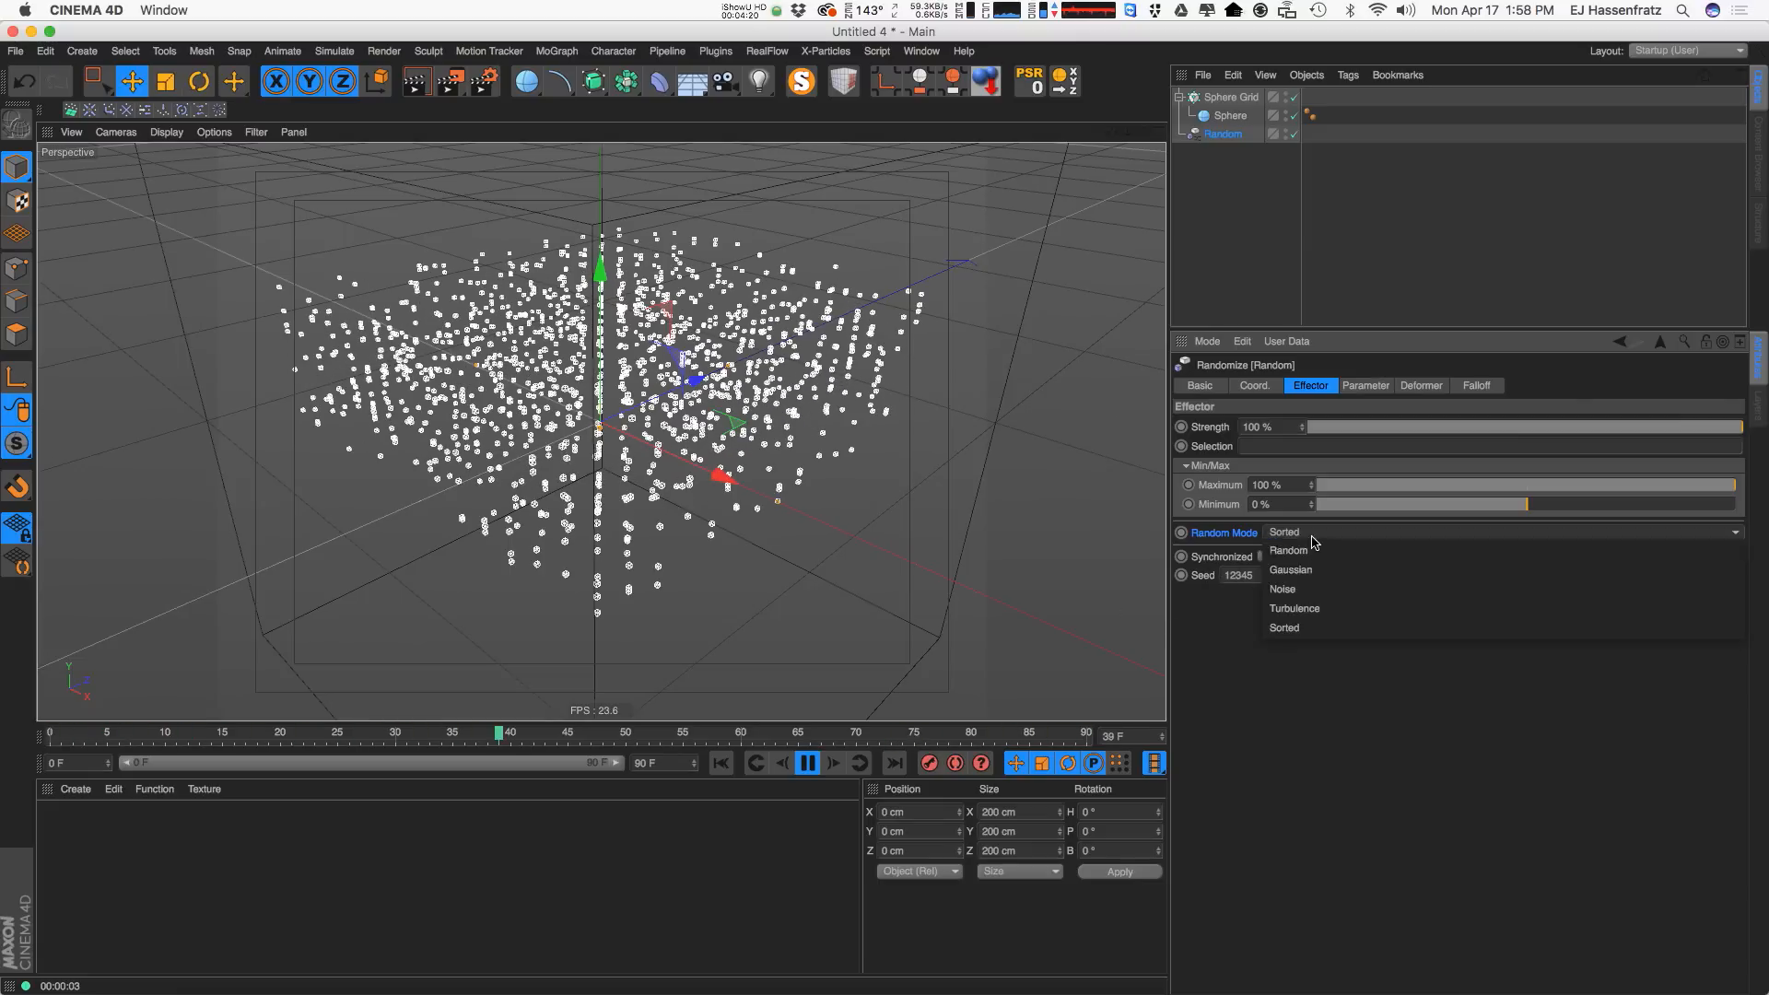
click(1322, 608)
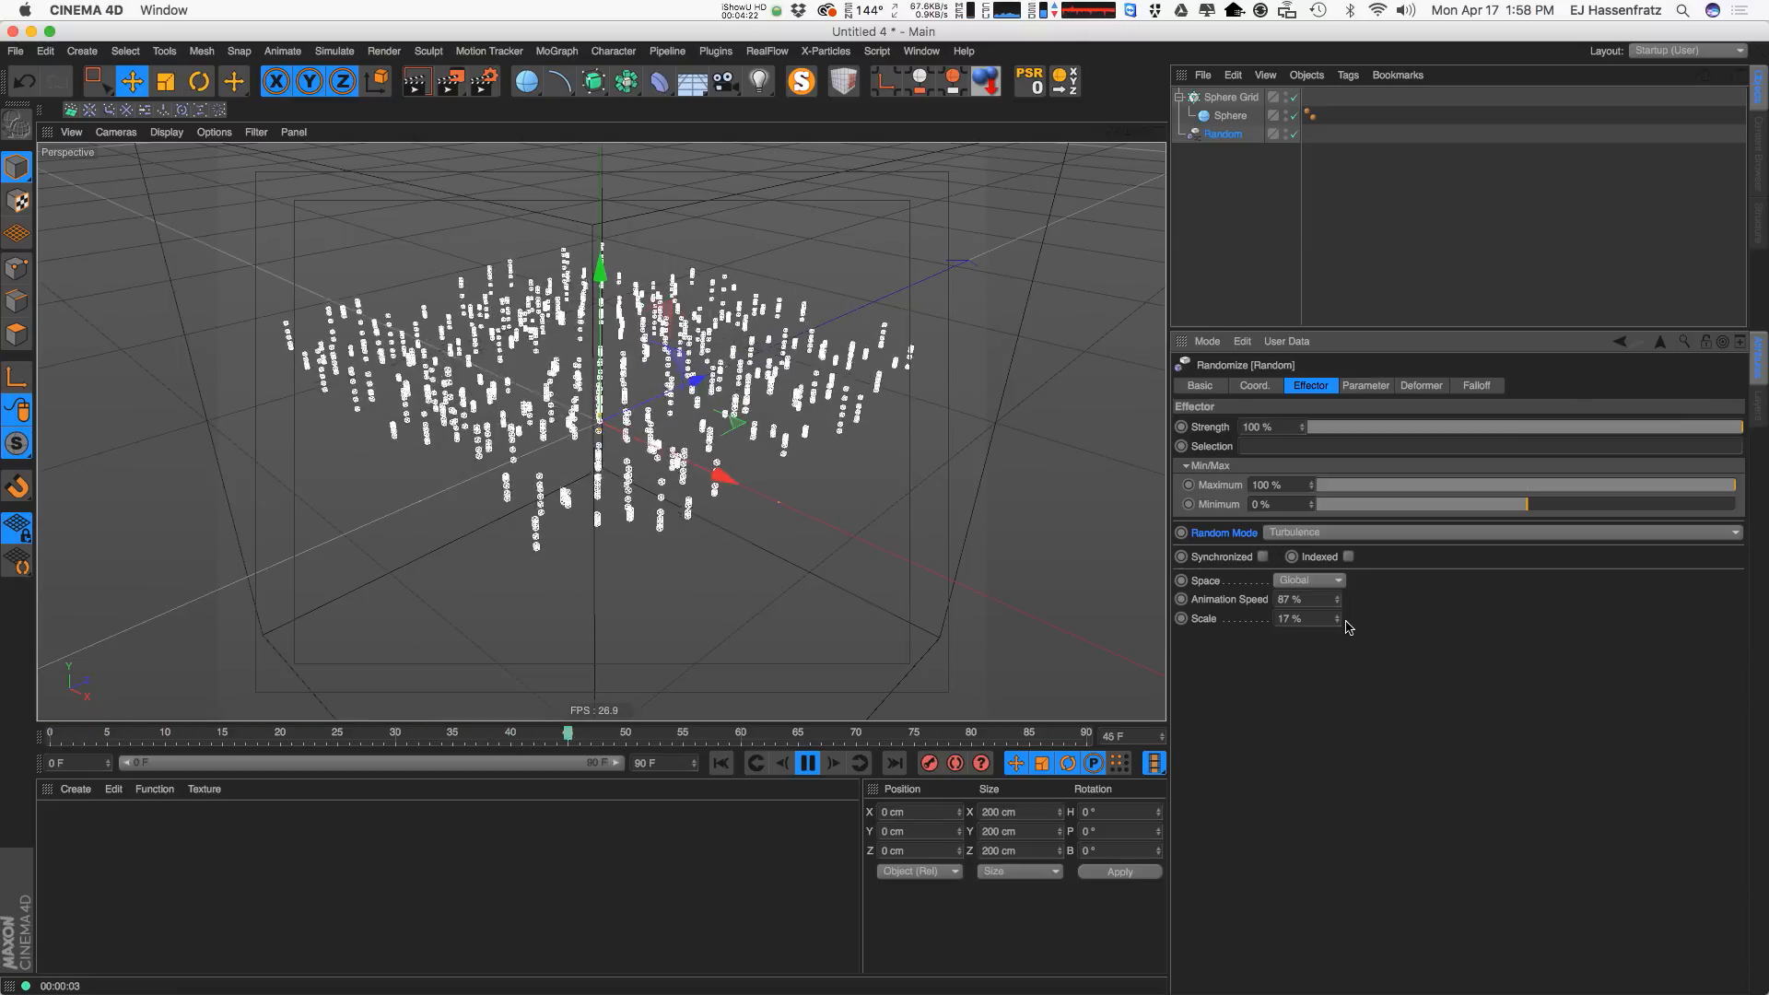
click(1345, 533)
click(1350, 591)
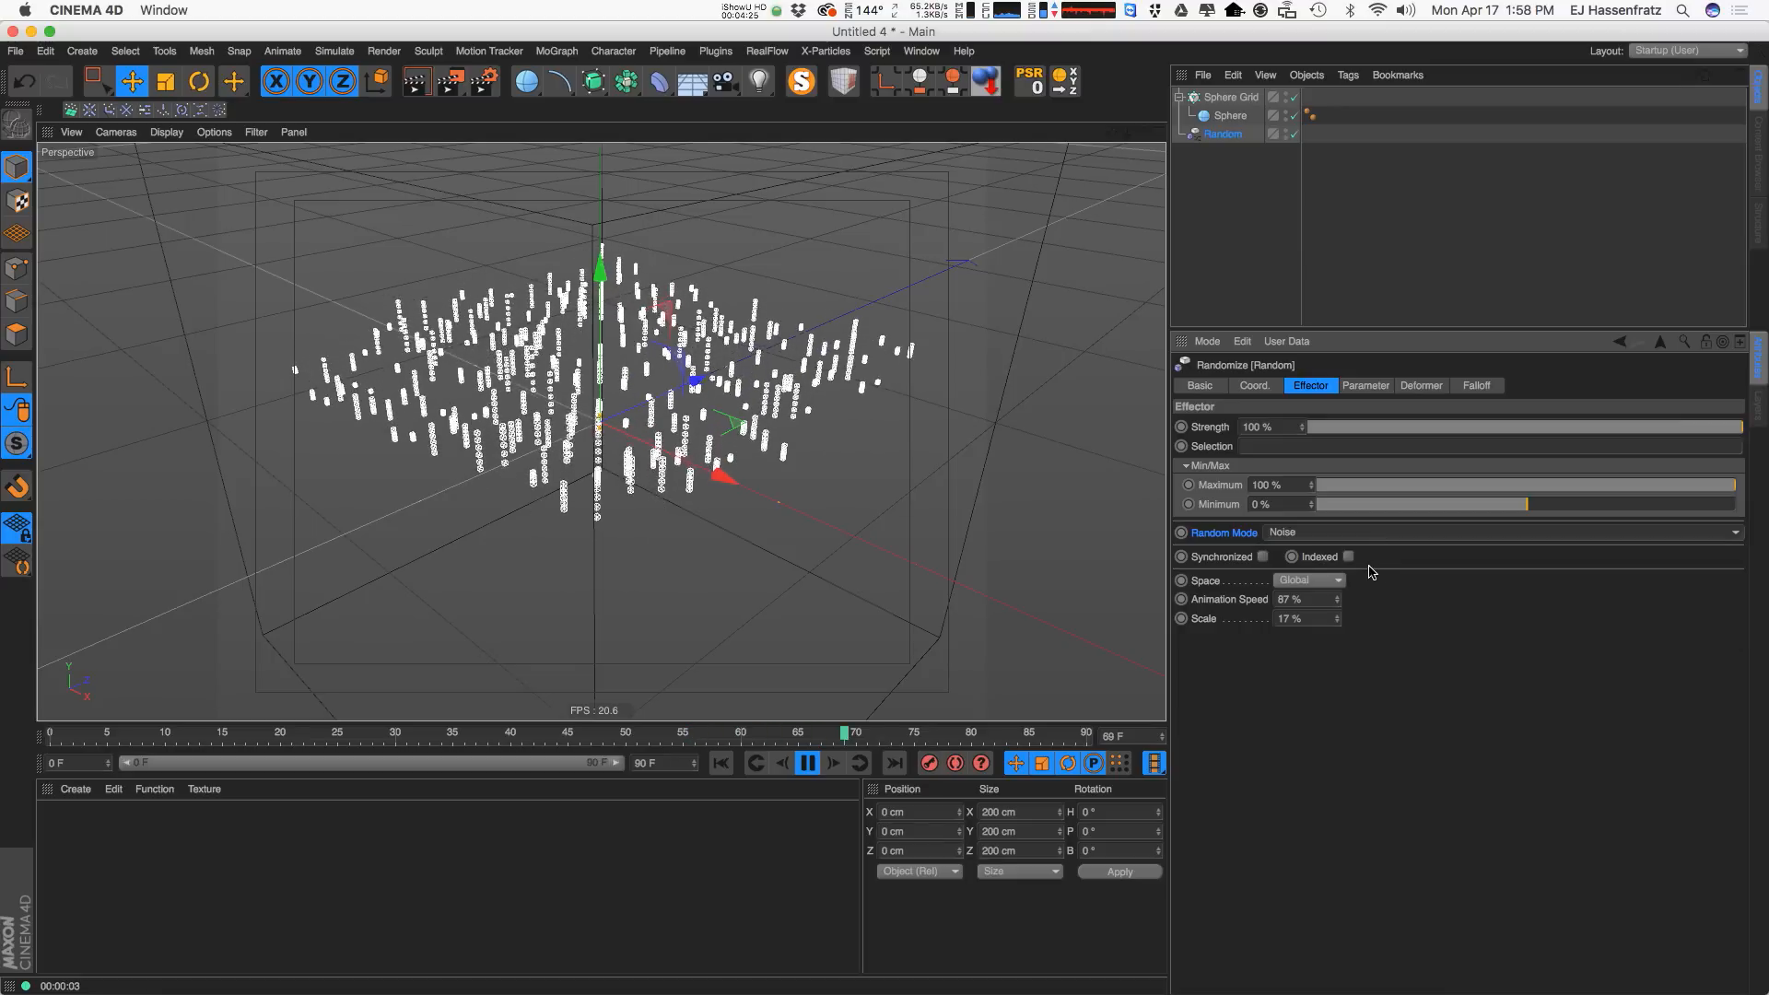
click(1375, 535)
click(1371, 607)
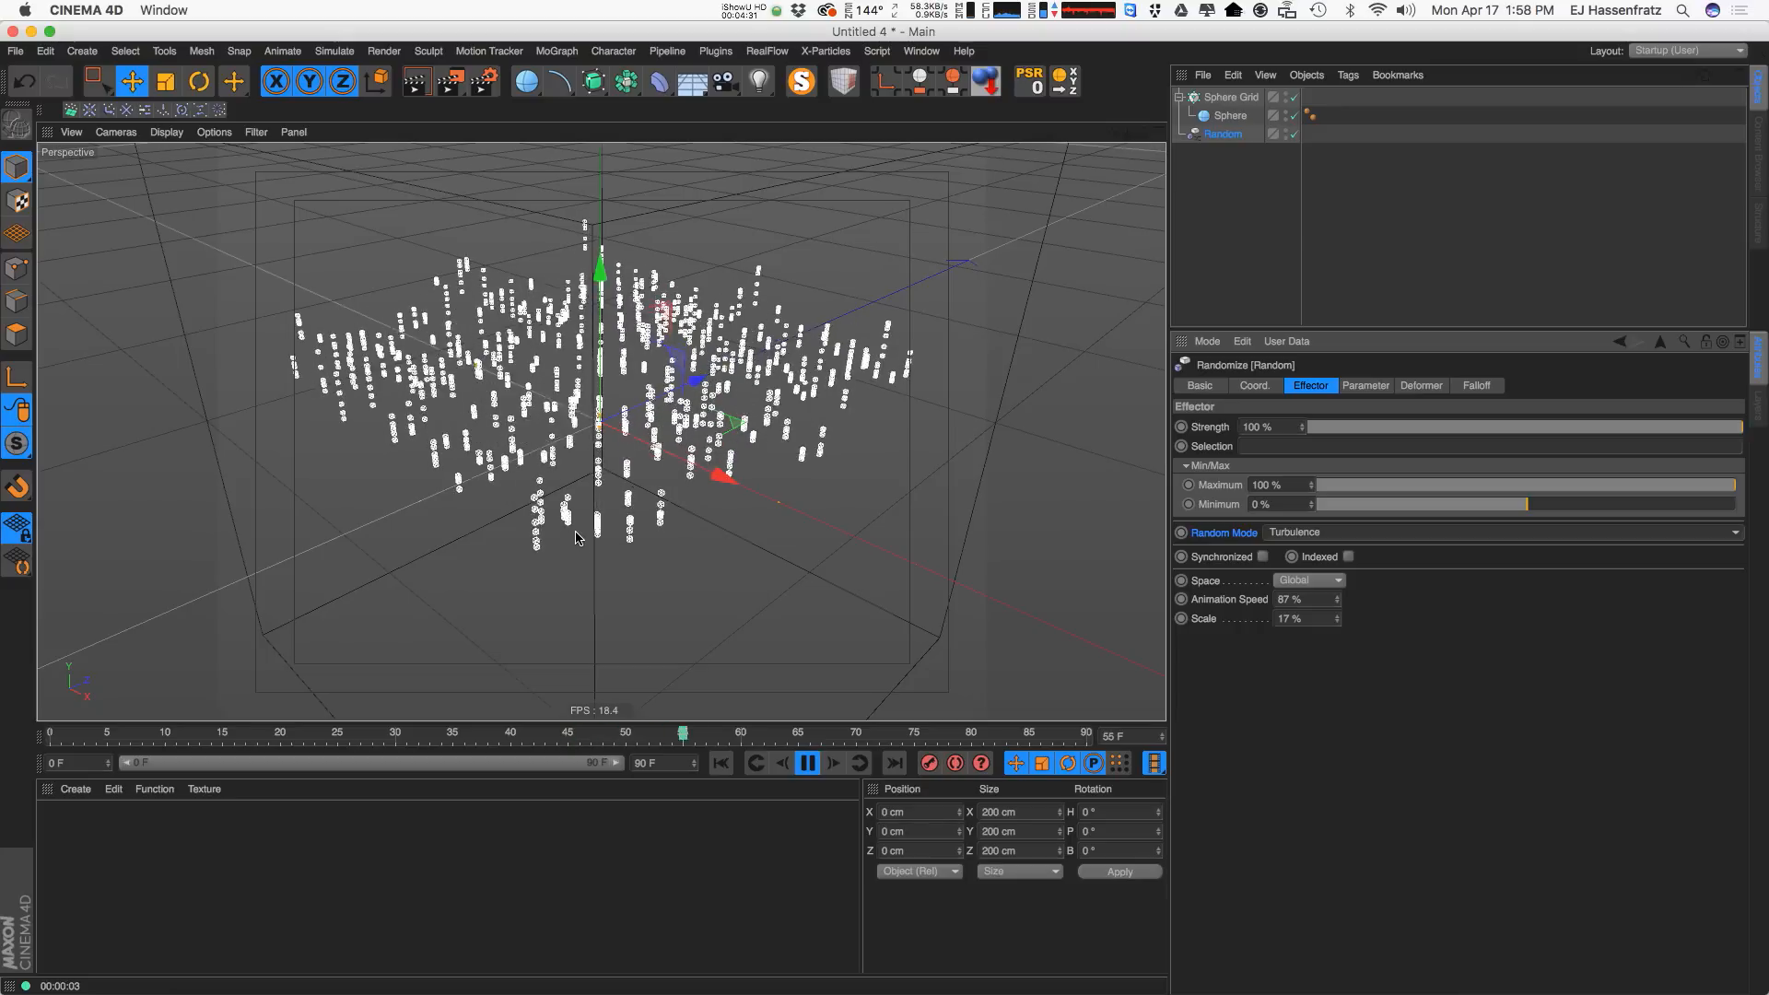
key(F8)
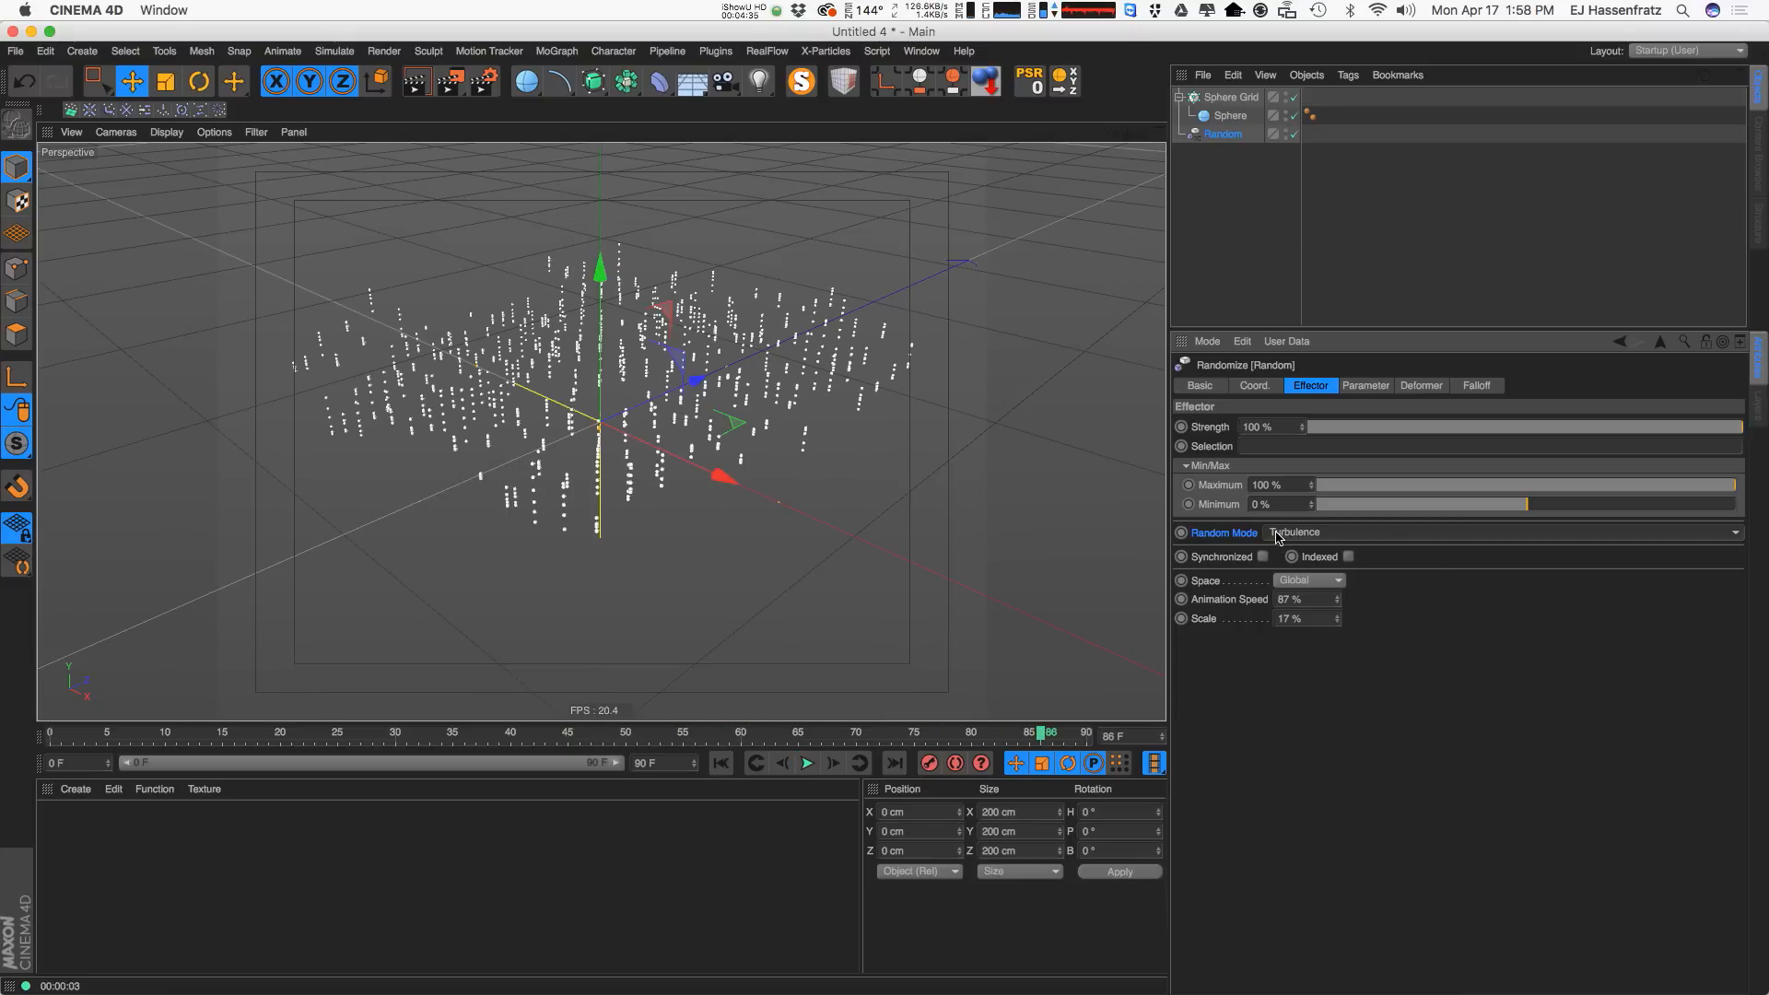
Replace the Random effector on the Sphere Grid cloner with a Shader effector.
click(1223, 133)
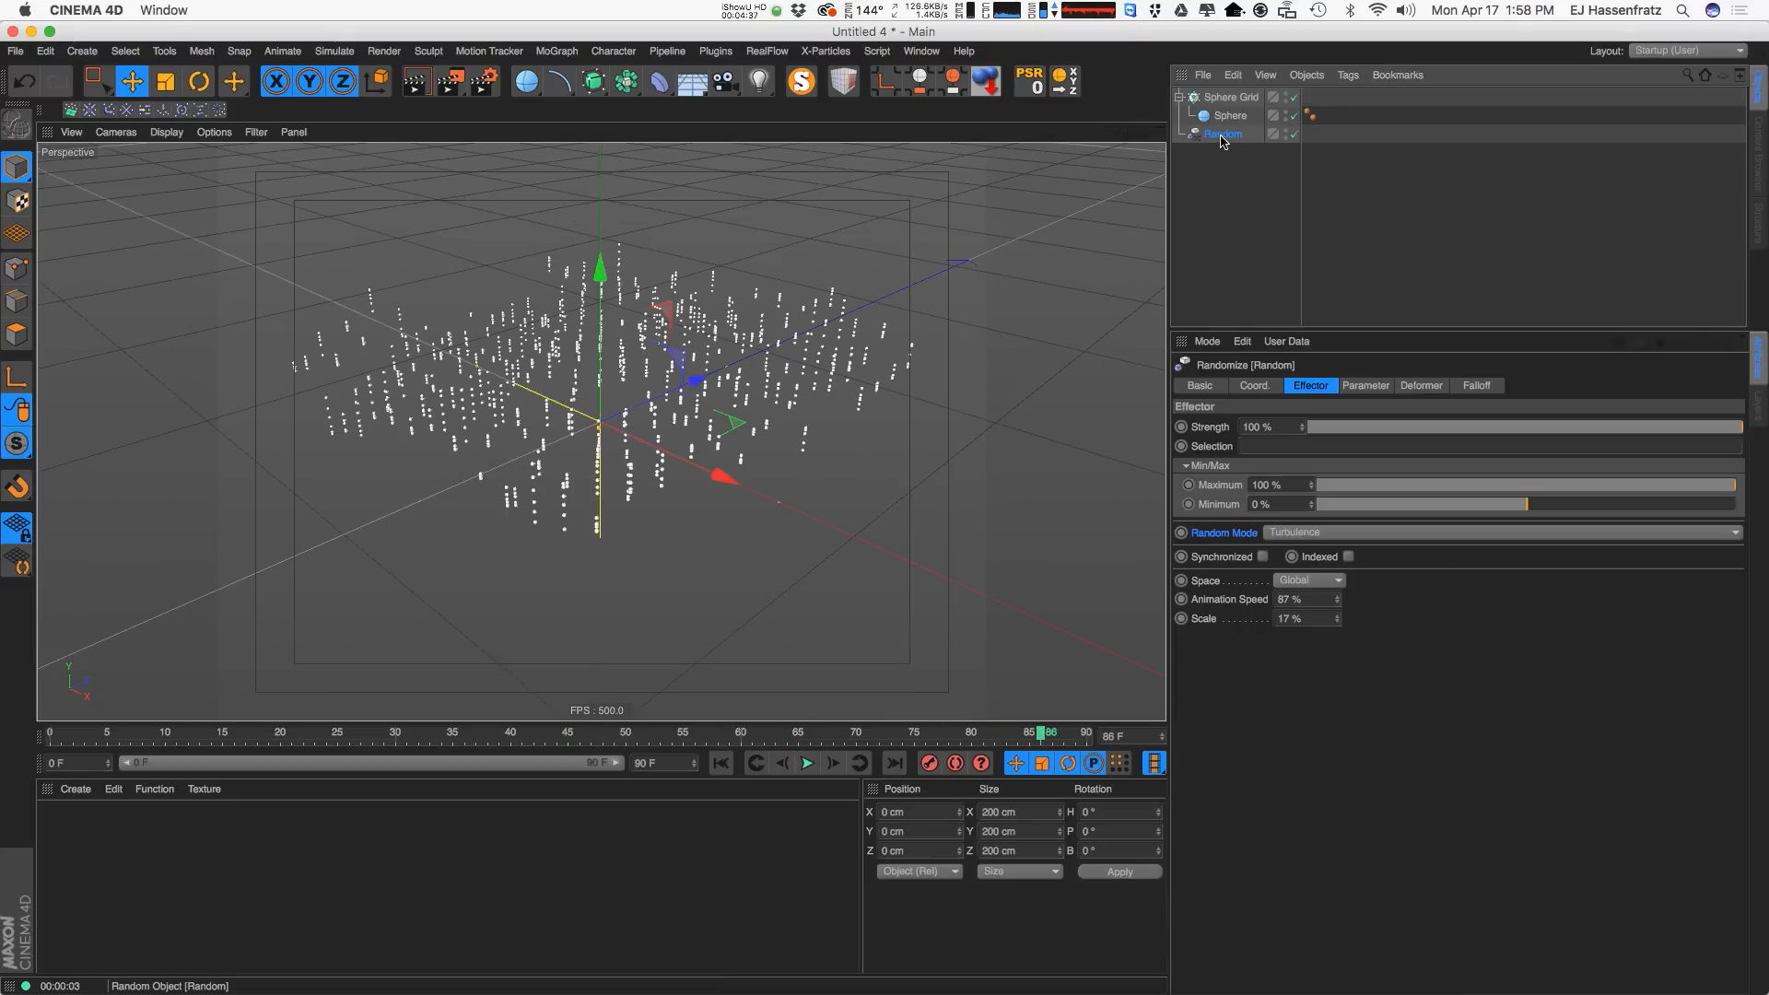
key(Delete)
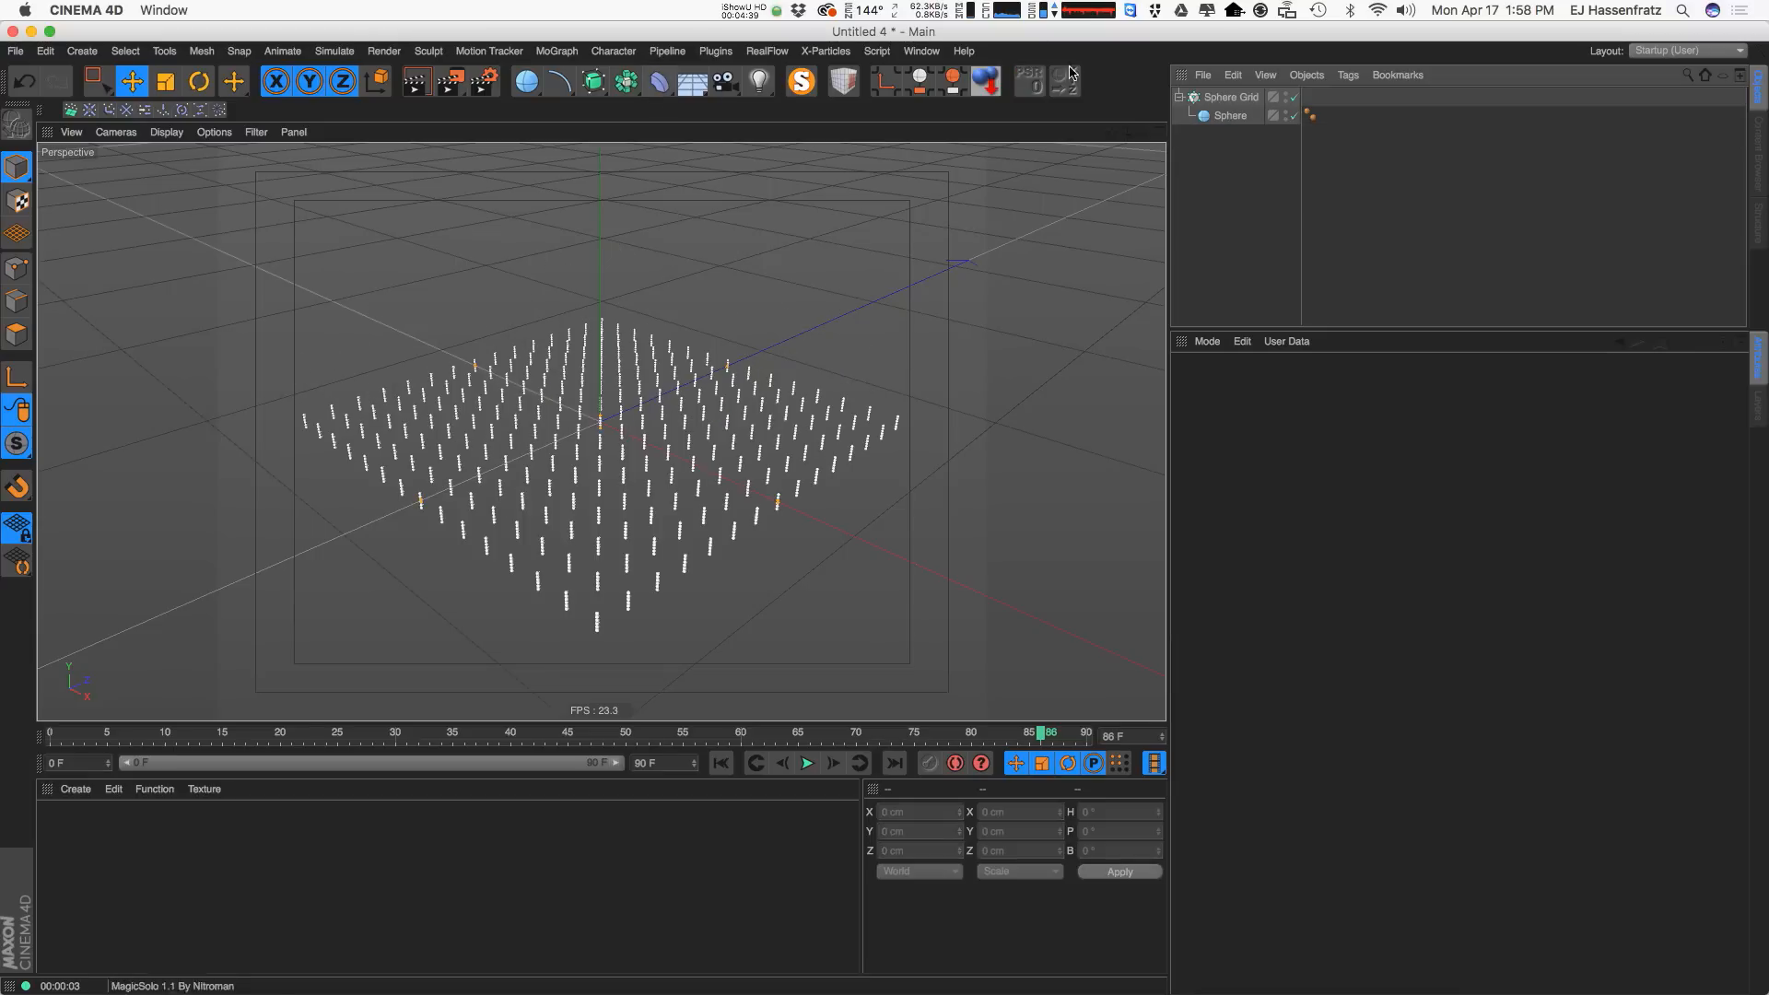
click(1211, 98)
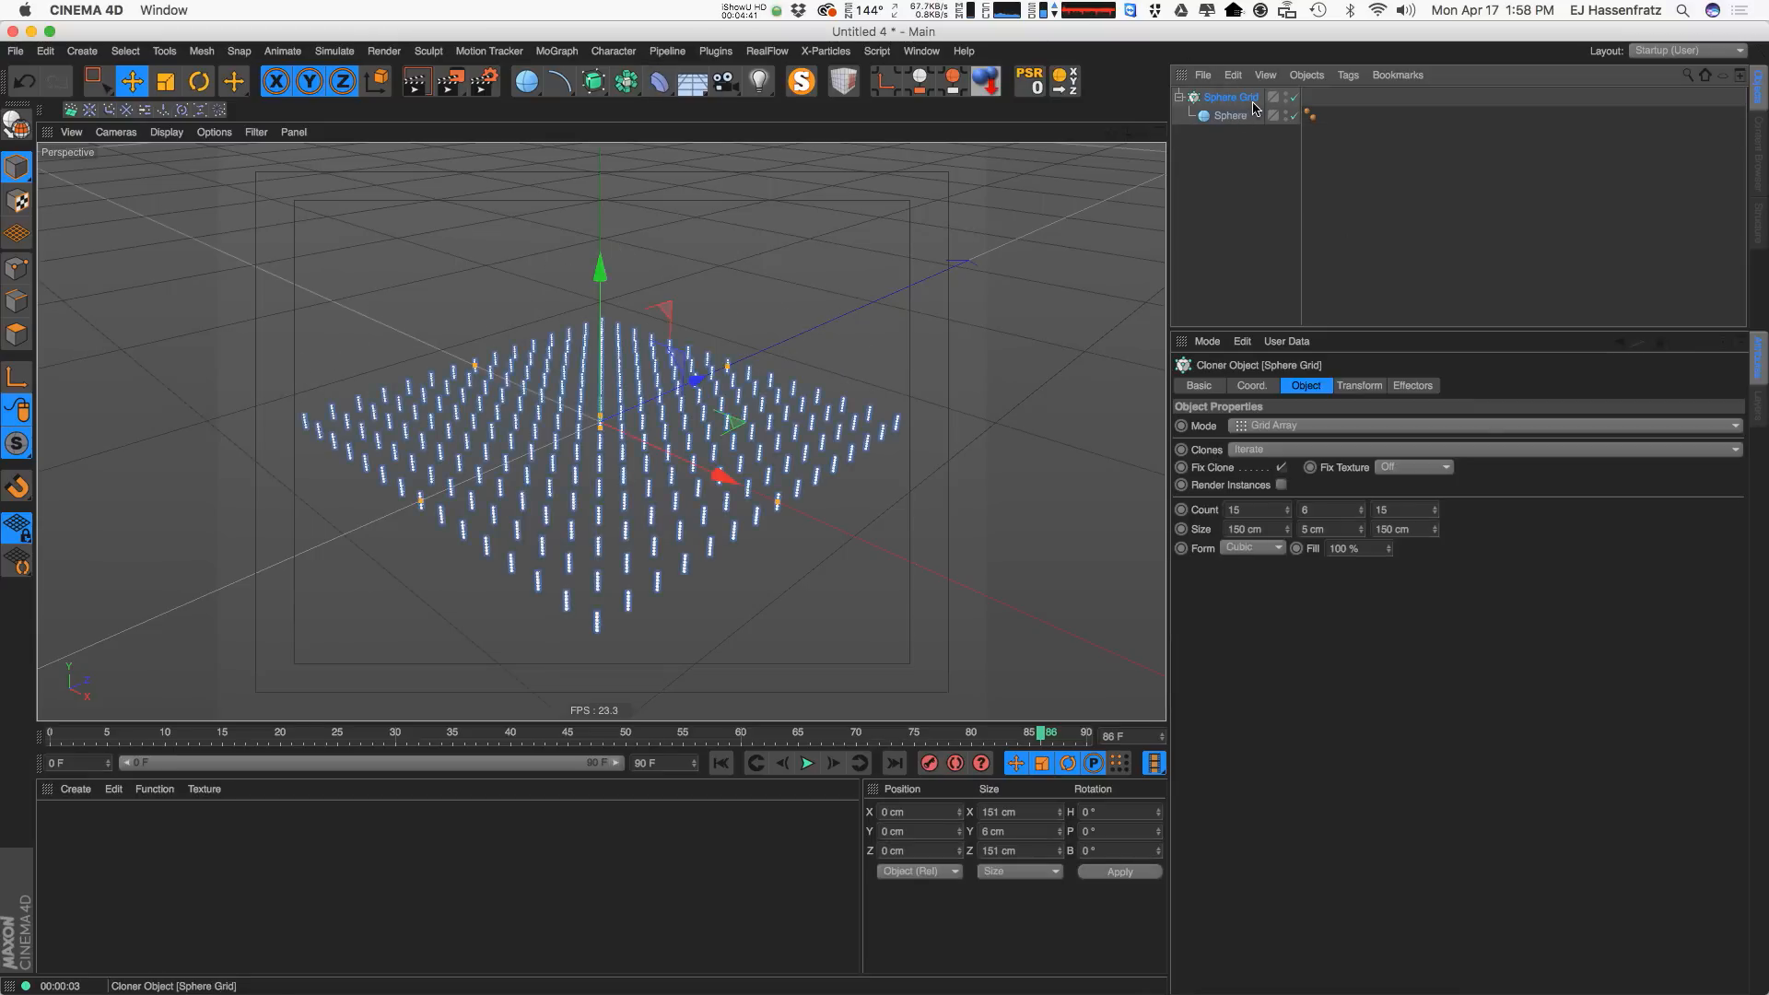
click(556, 51)
mouse_move(557, 81)
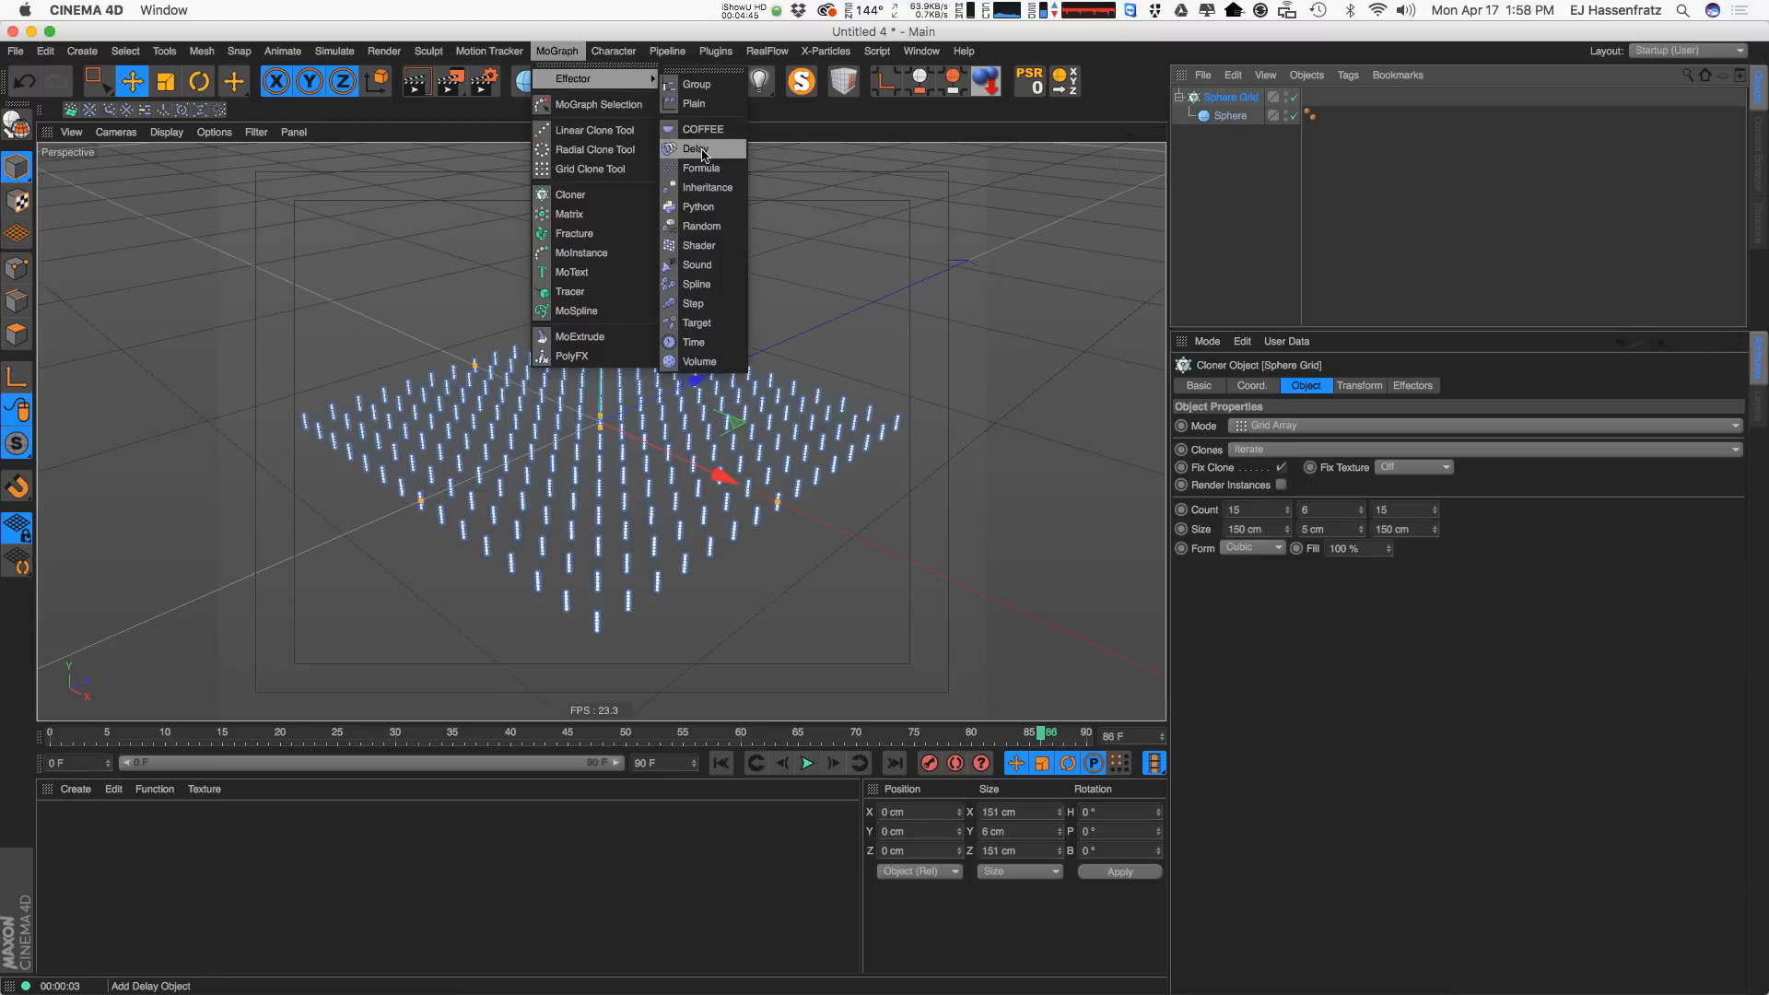
click(699, 245)
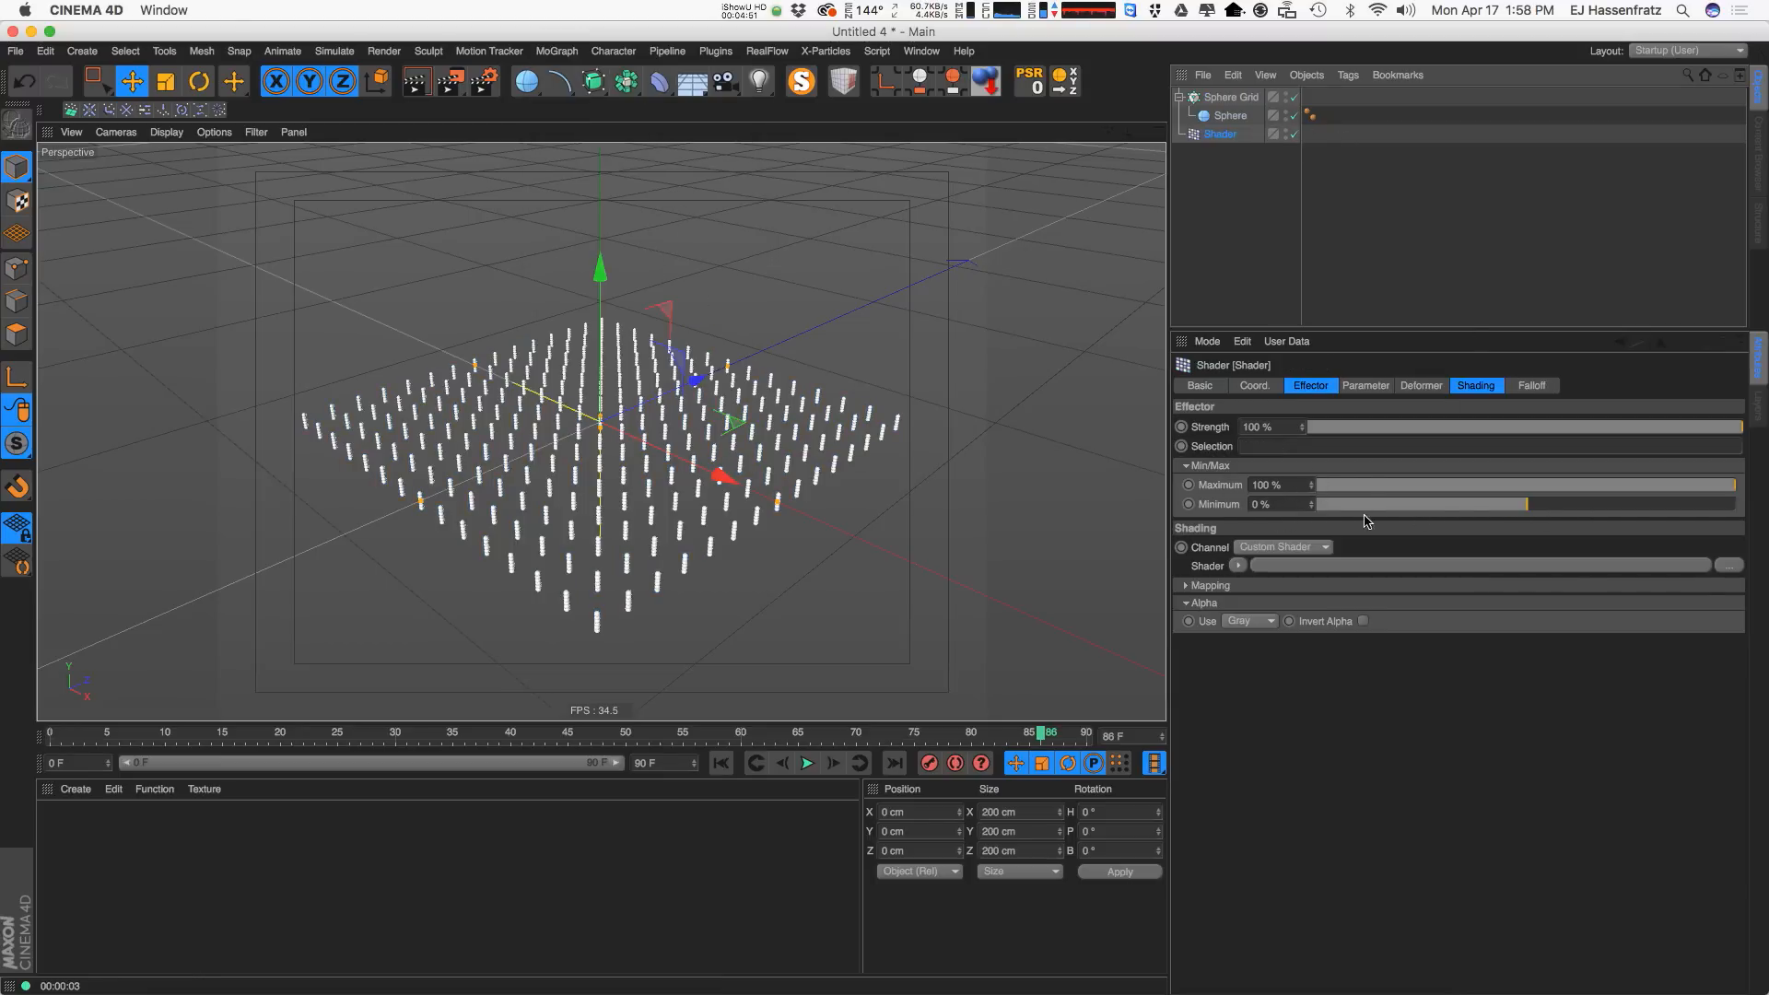
Try a Minimum of -100 % on the Shader effector and restore it to 0 %.
click(1263, 505)
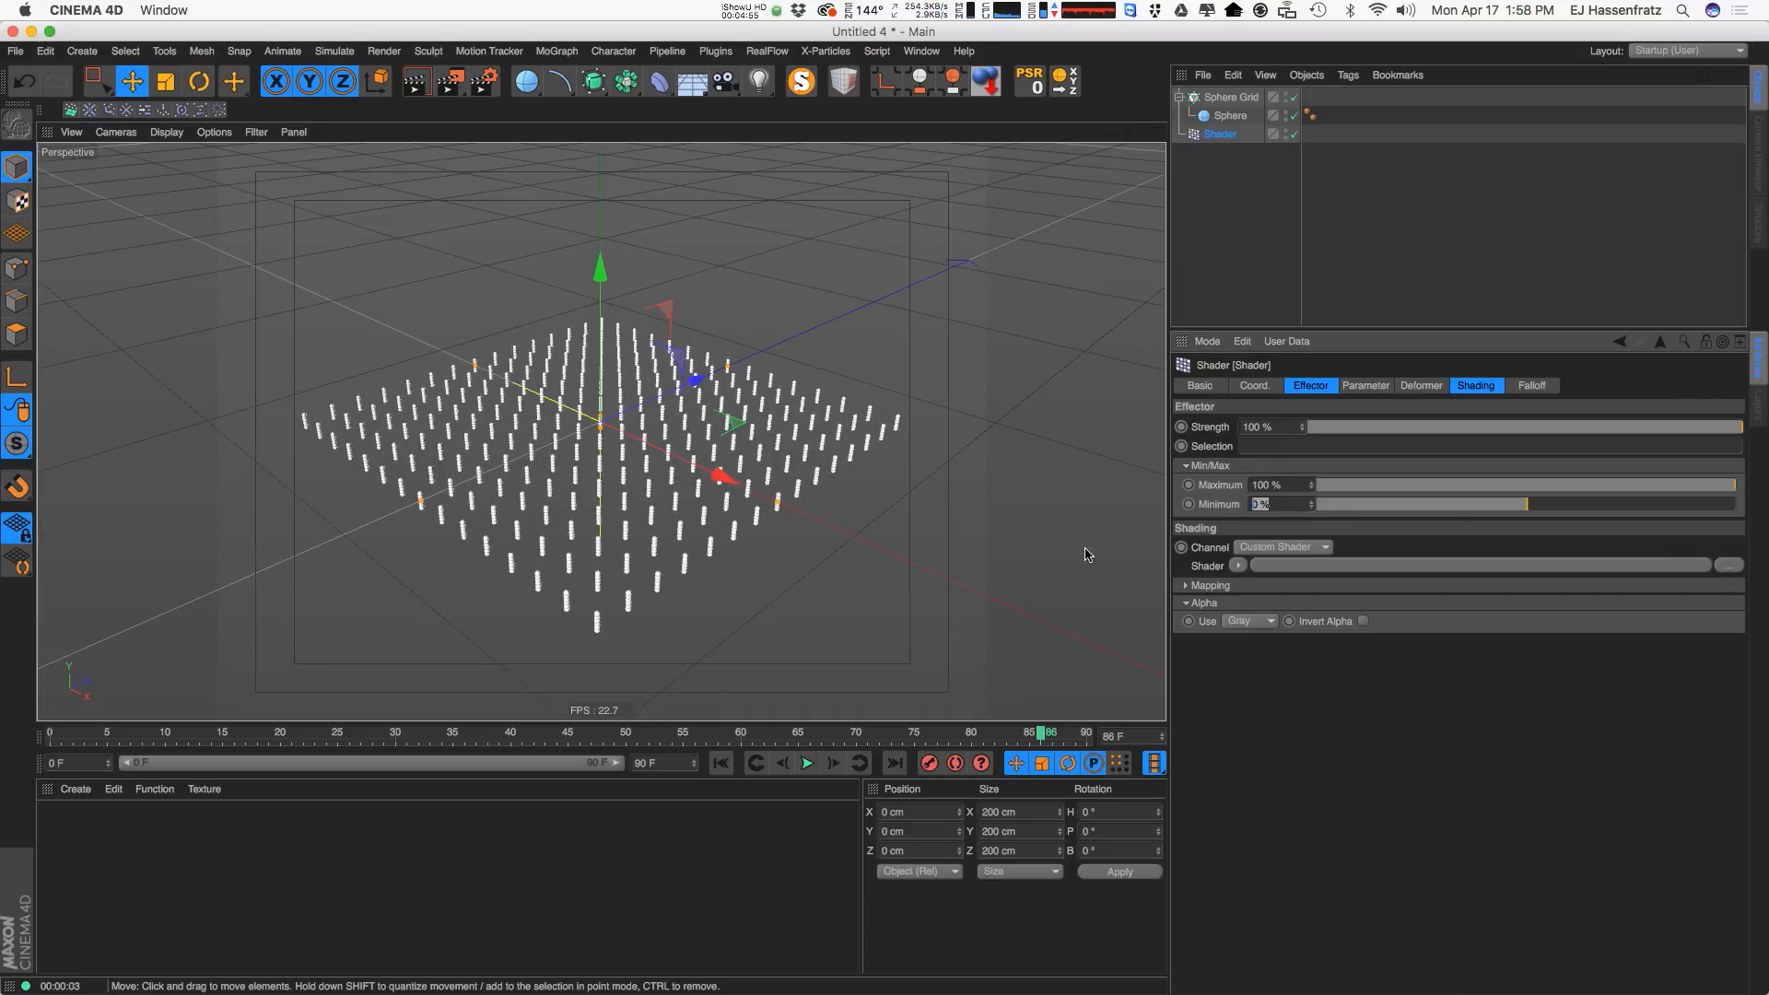
text(-100)
key(Return)
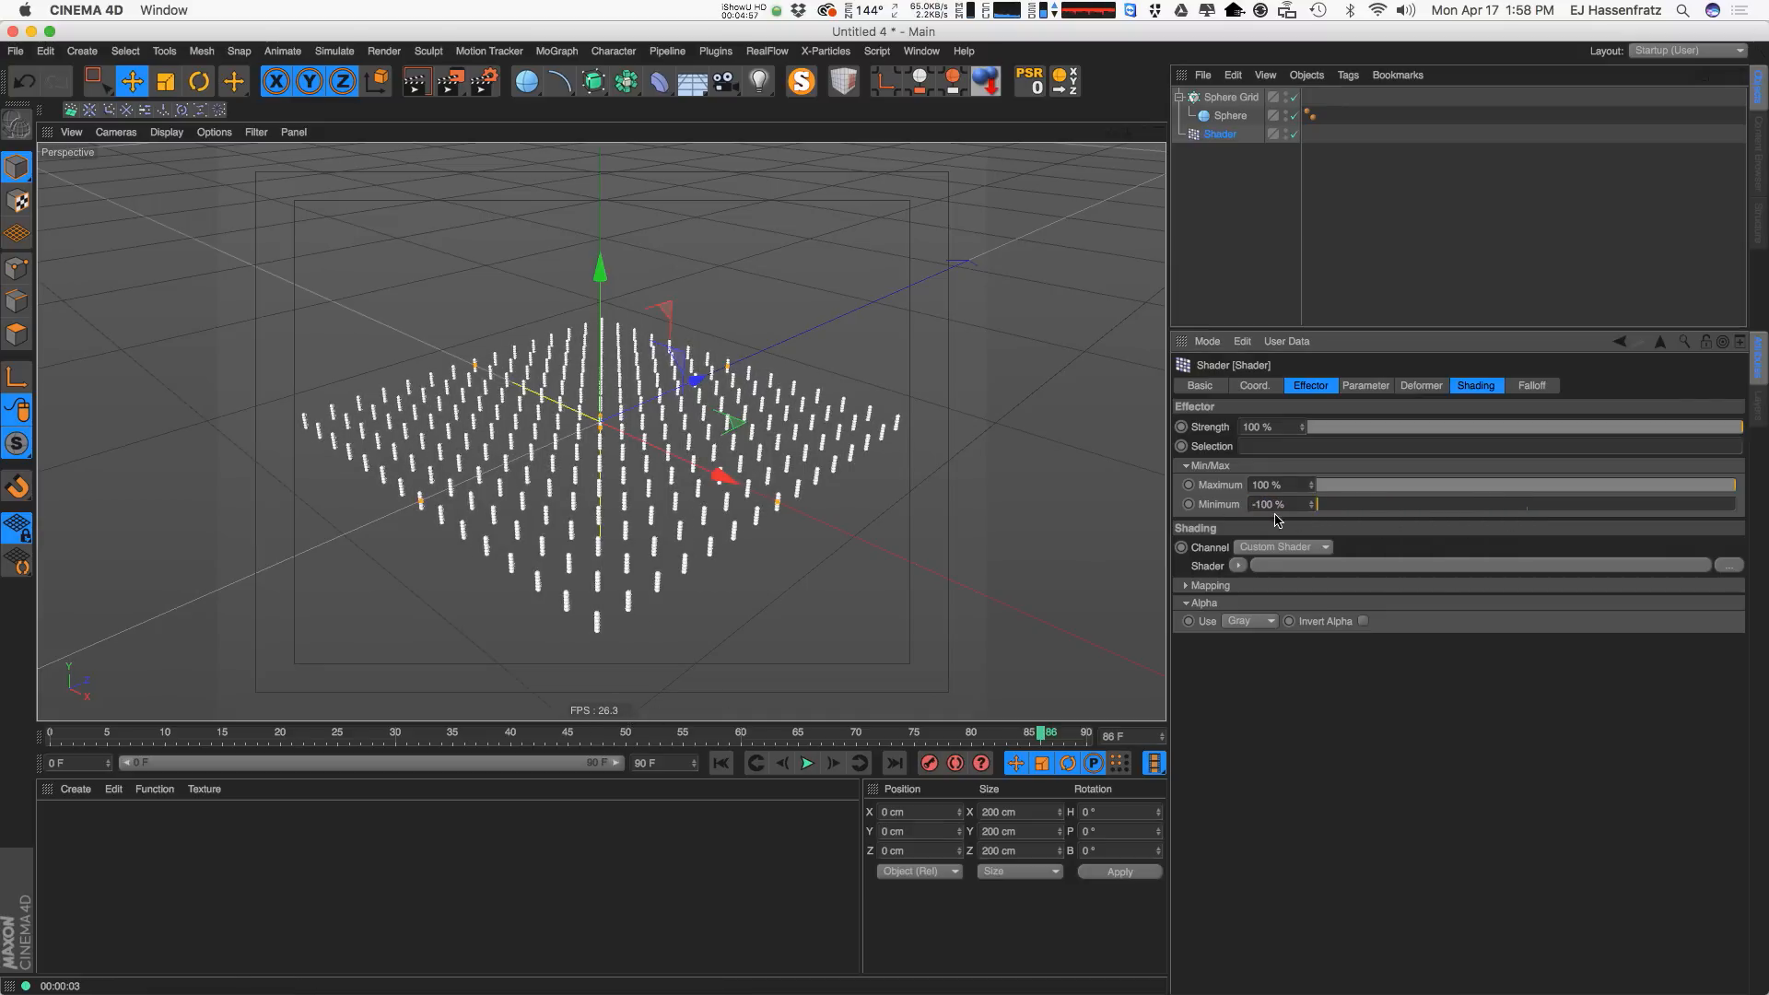
text(0)
key(Return)
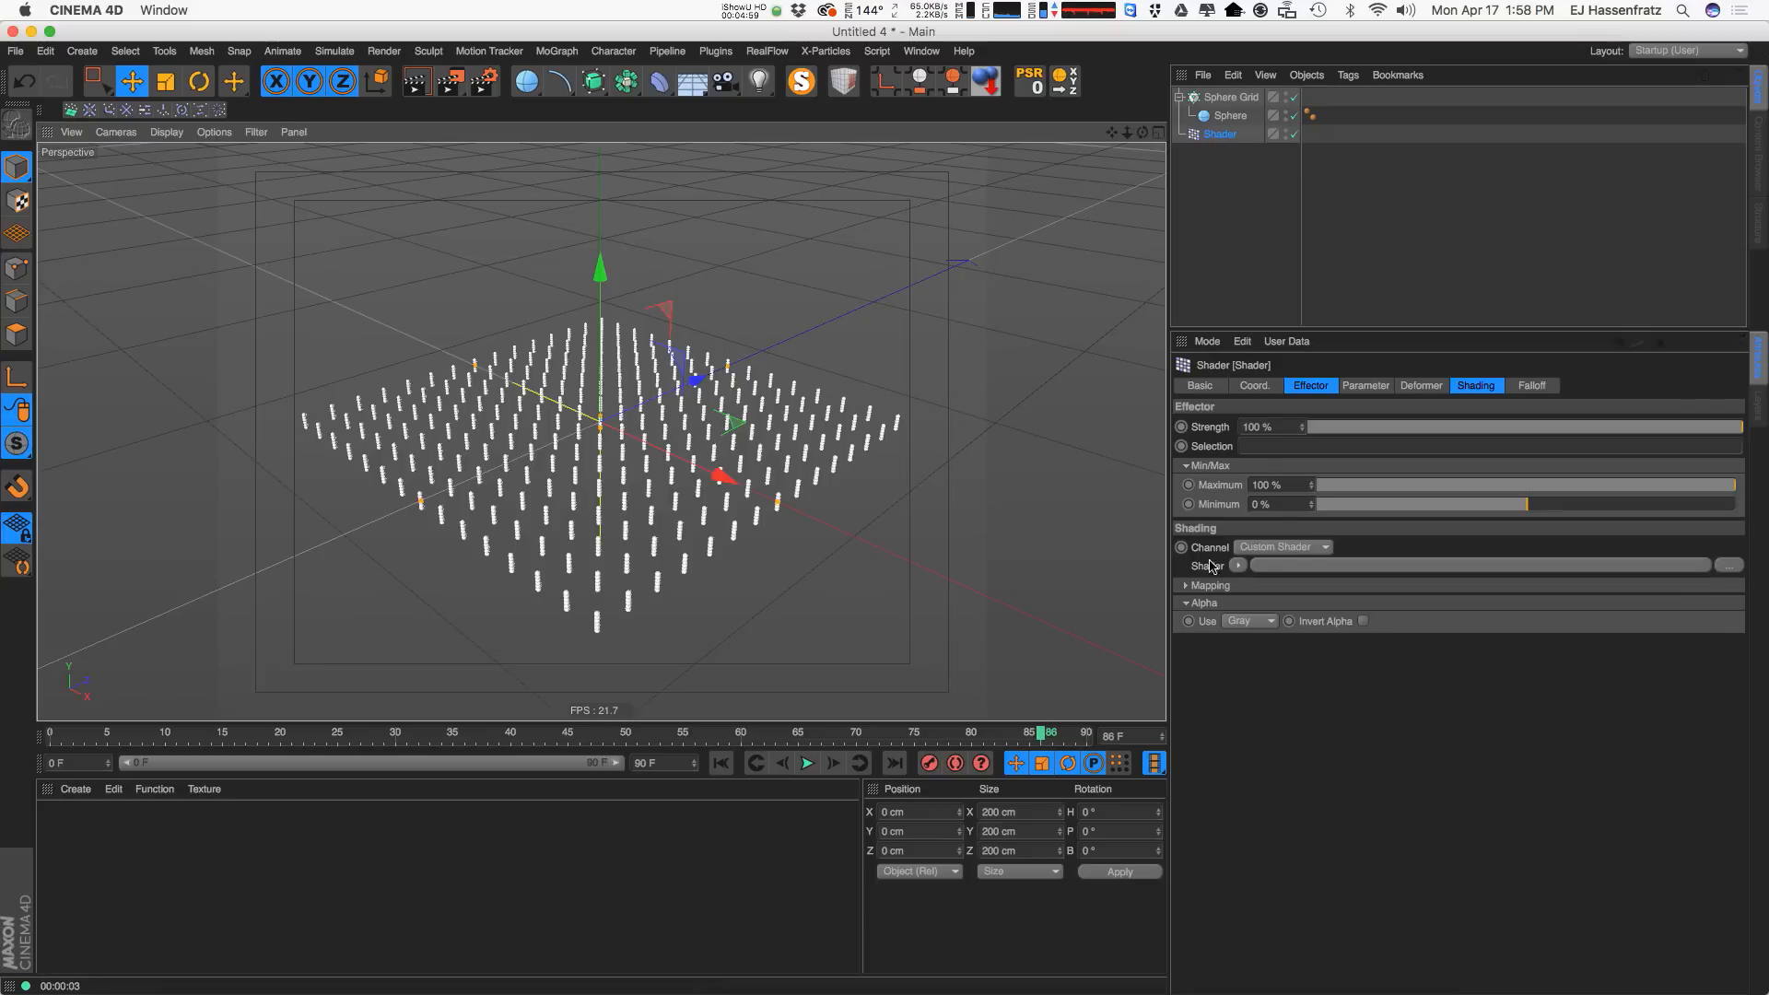
Load a Noise shader into the Shader effector's custom shader channel.
click(1465, 385)
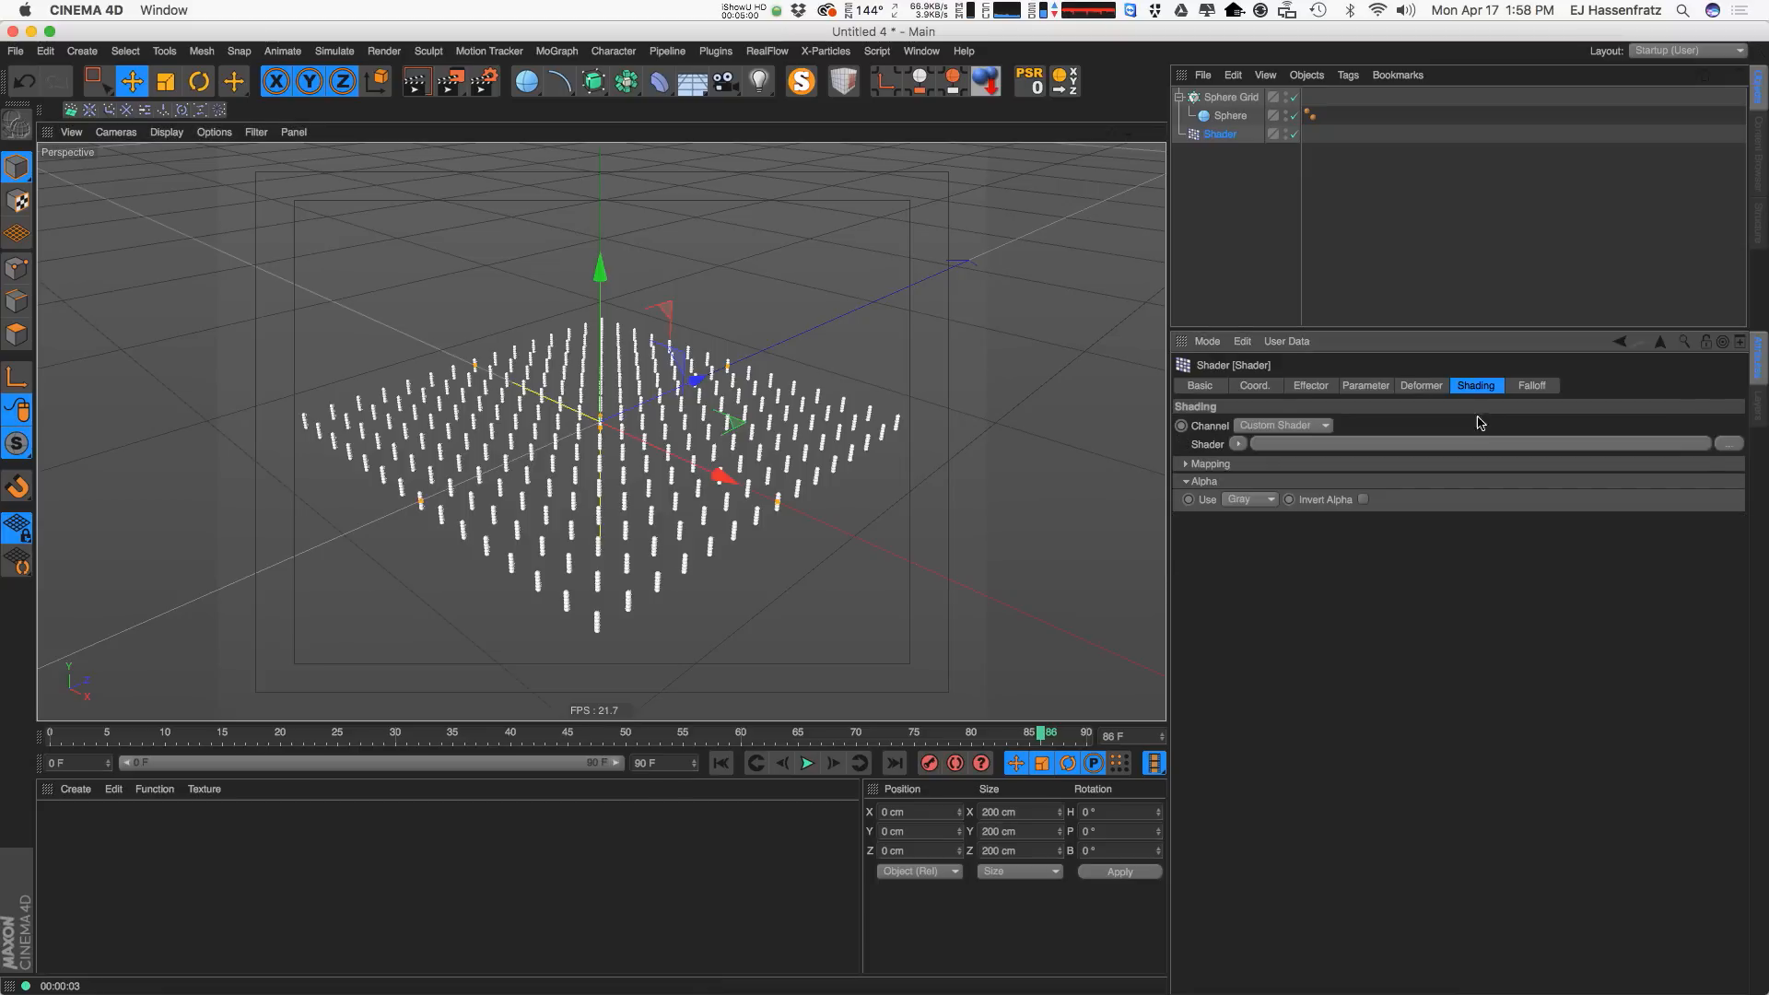
click(1239, 445)
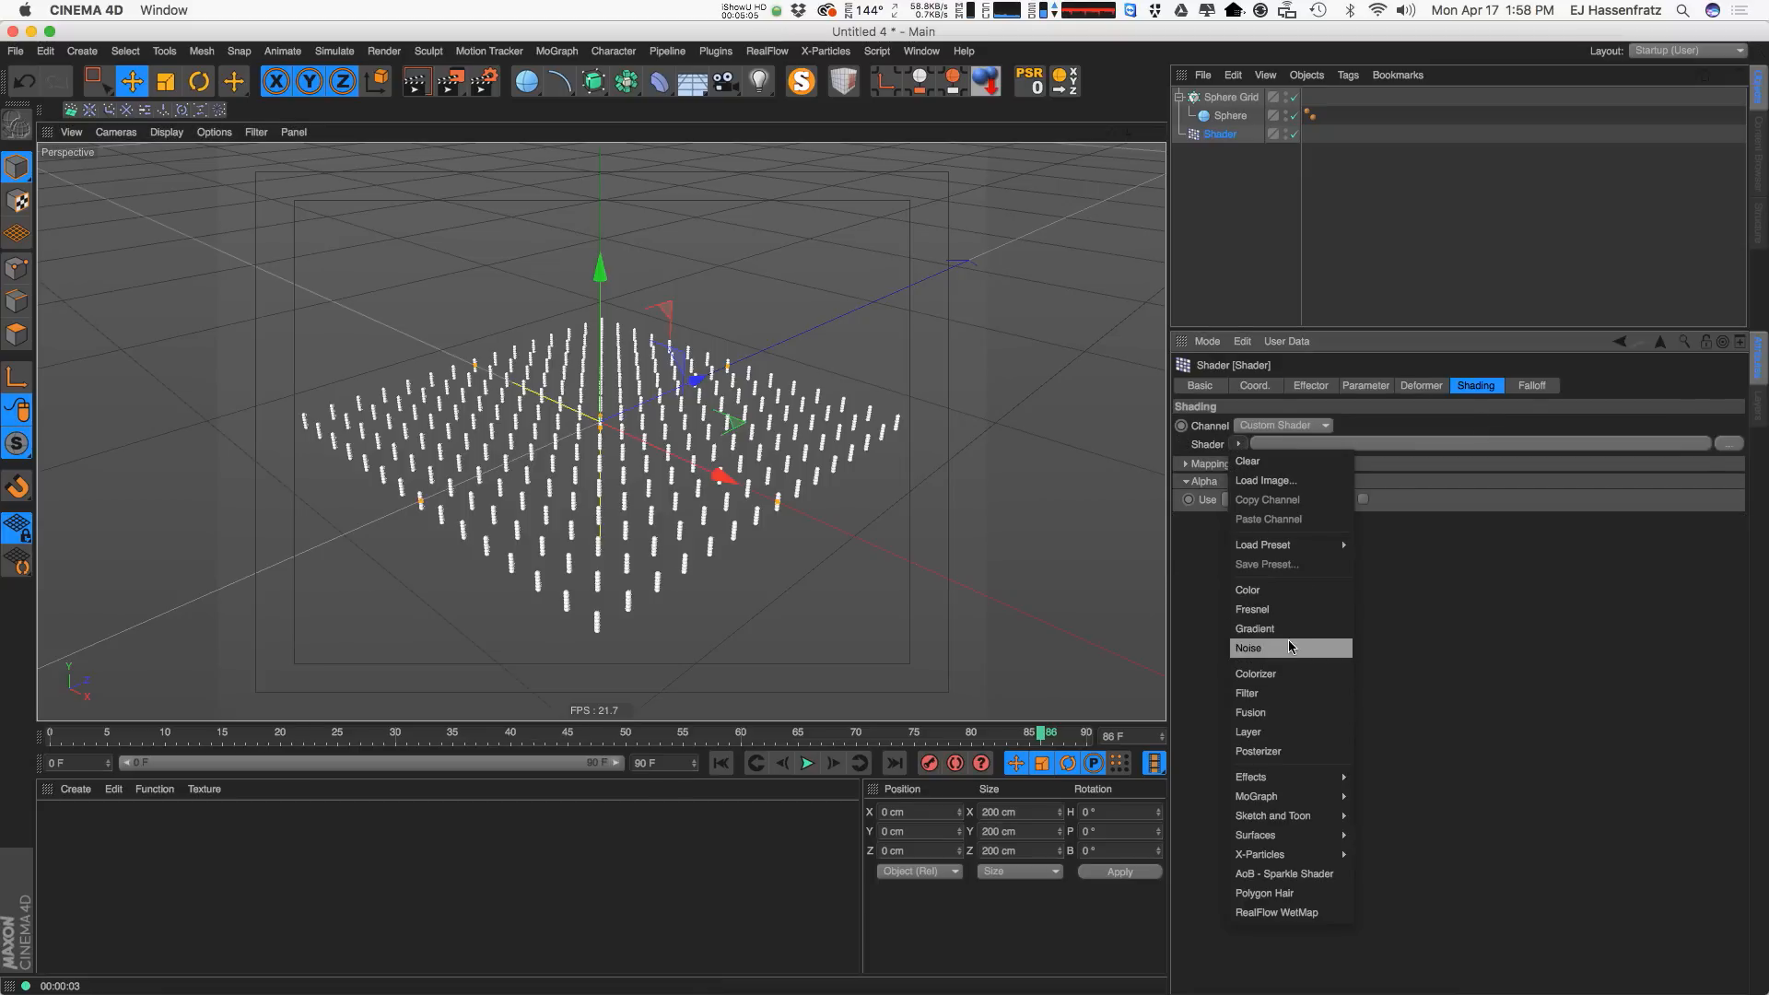
click(1253, 648)
Set the Shader effector's uniform Scale parameter to 3.
click(1332, 387)
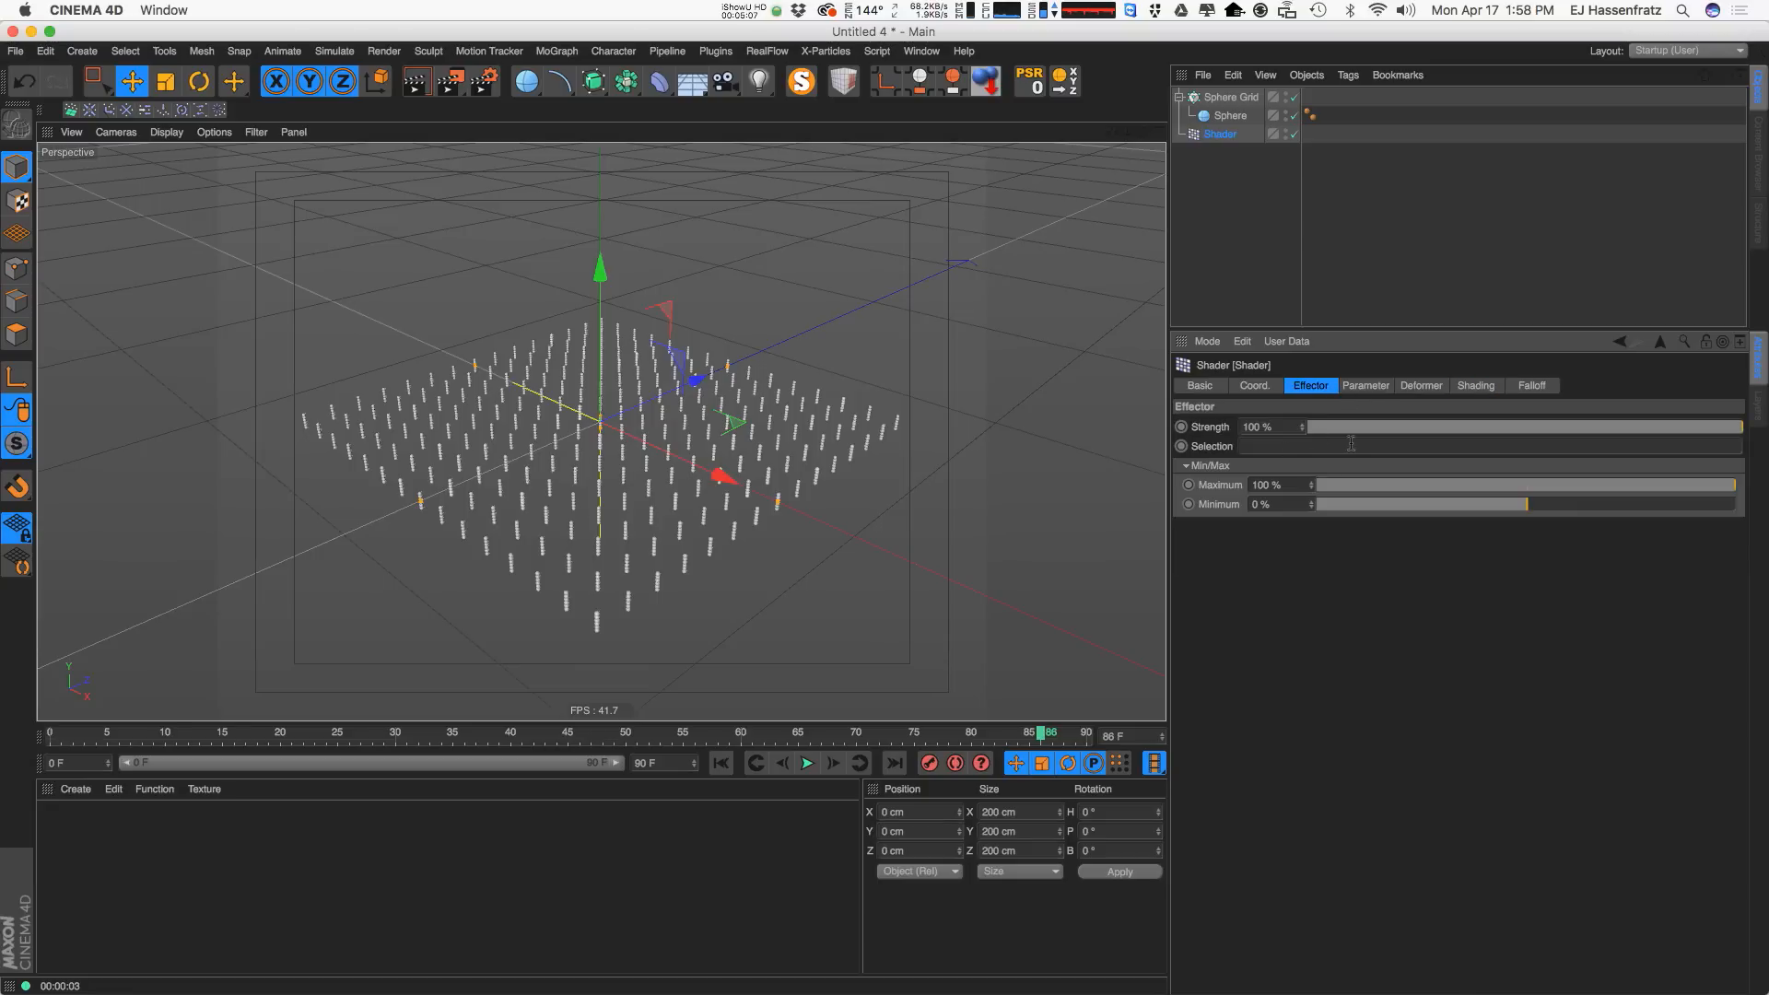
click(1365, 385)
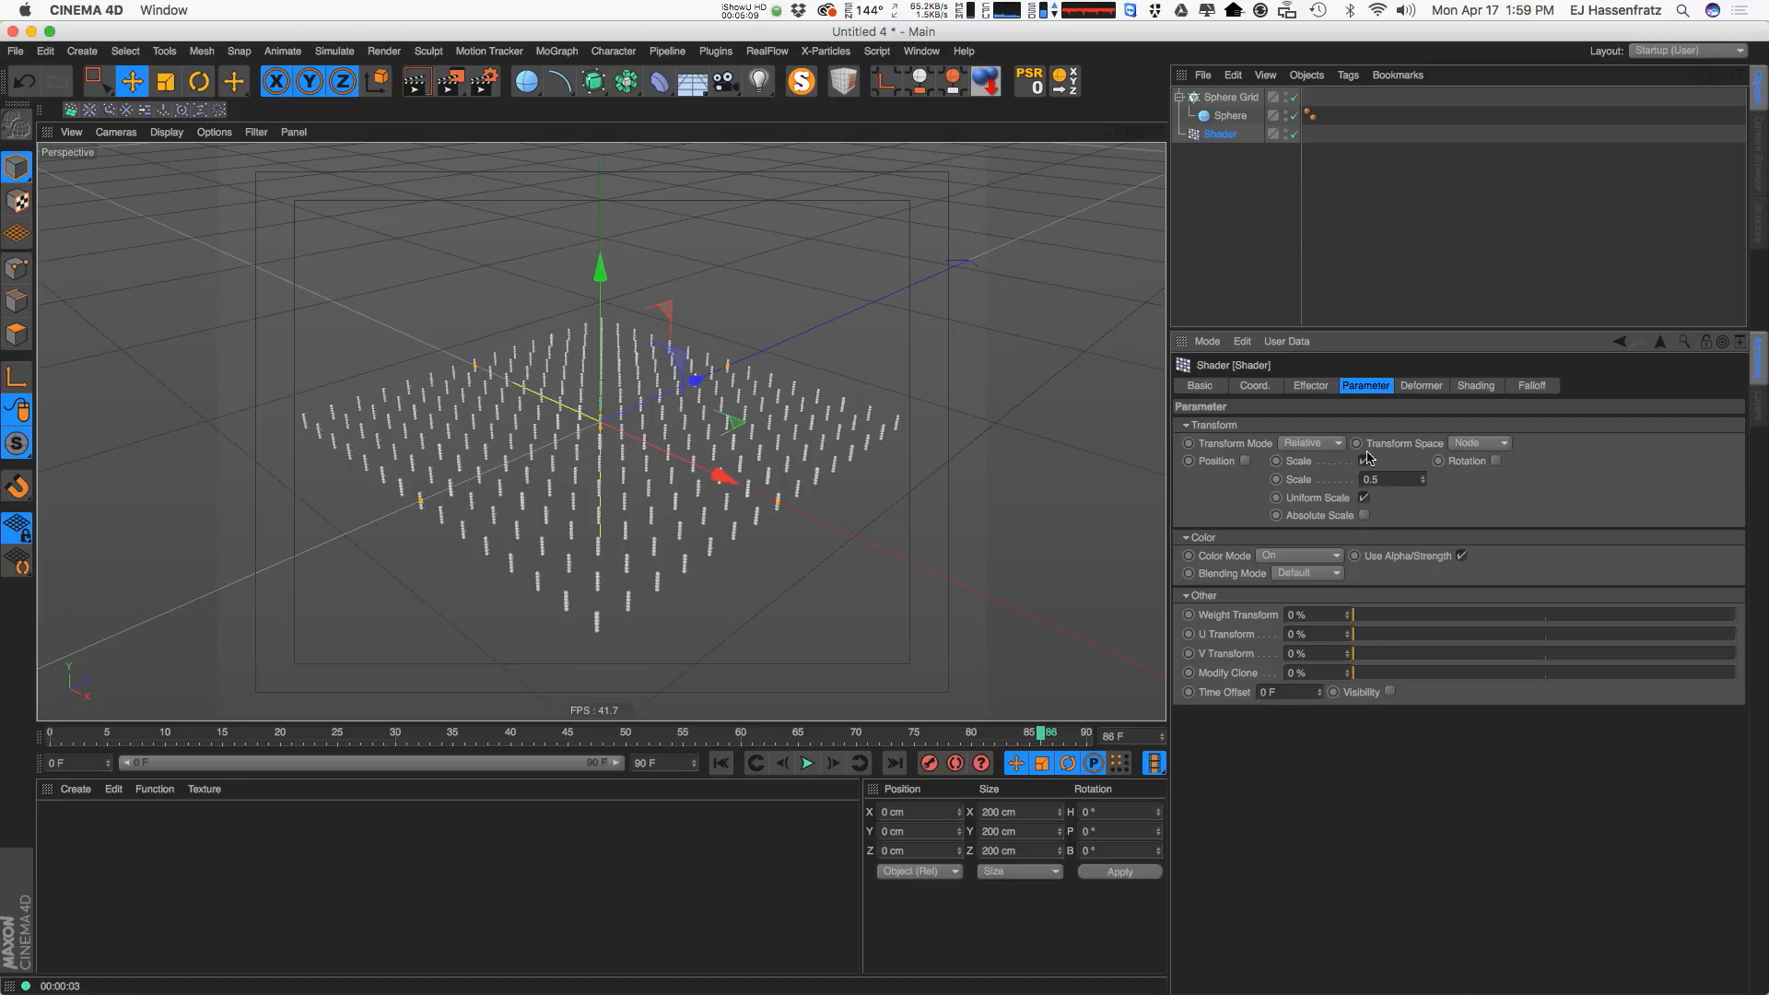
double_click(1358, 479)
text(4)
key(Return)
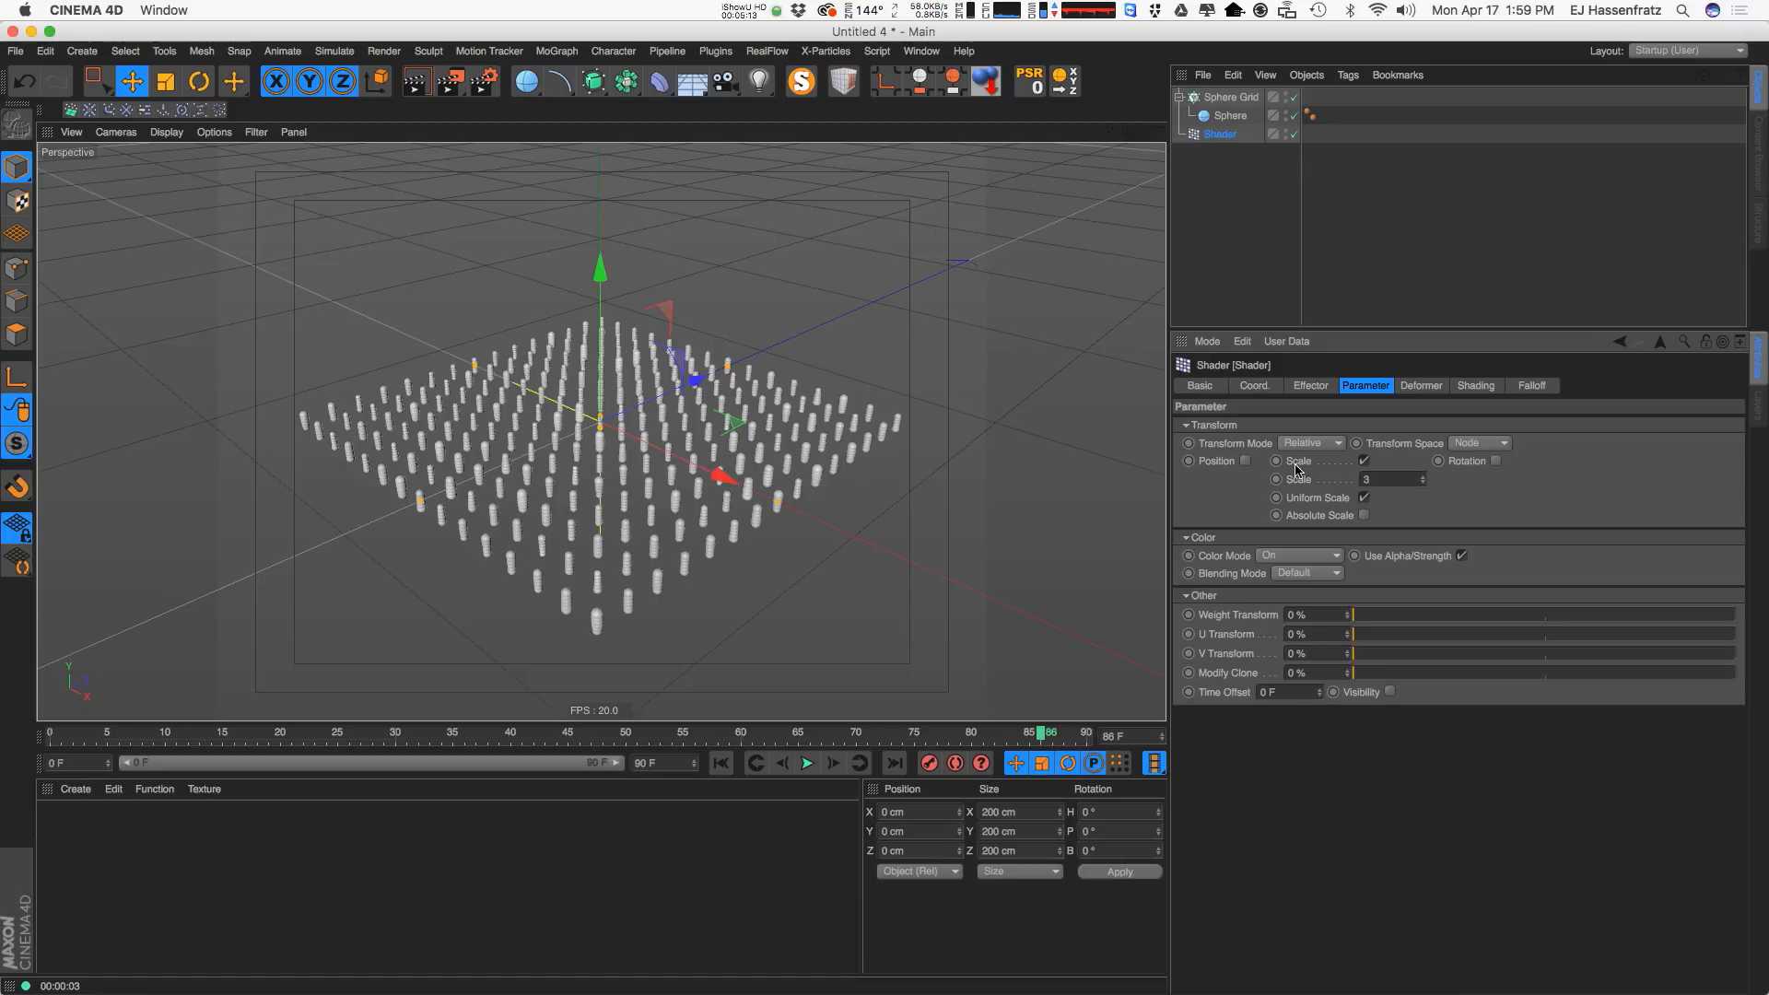
Enable the Shader effector's Position parameter and set its Y offset to 50 cm.
click(1245, 461)
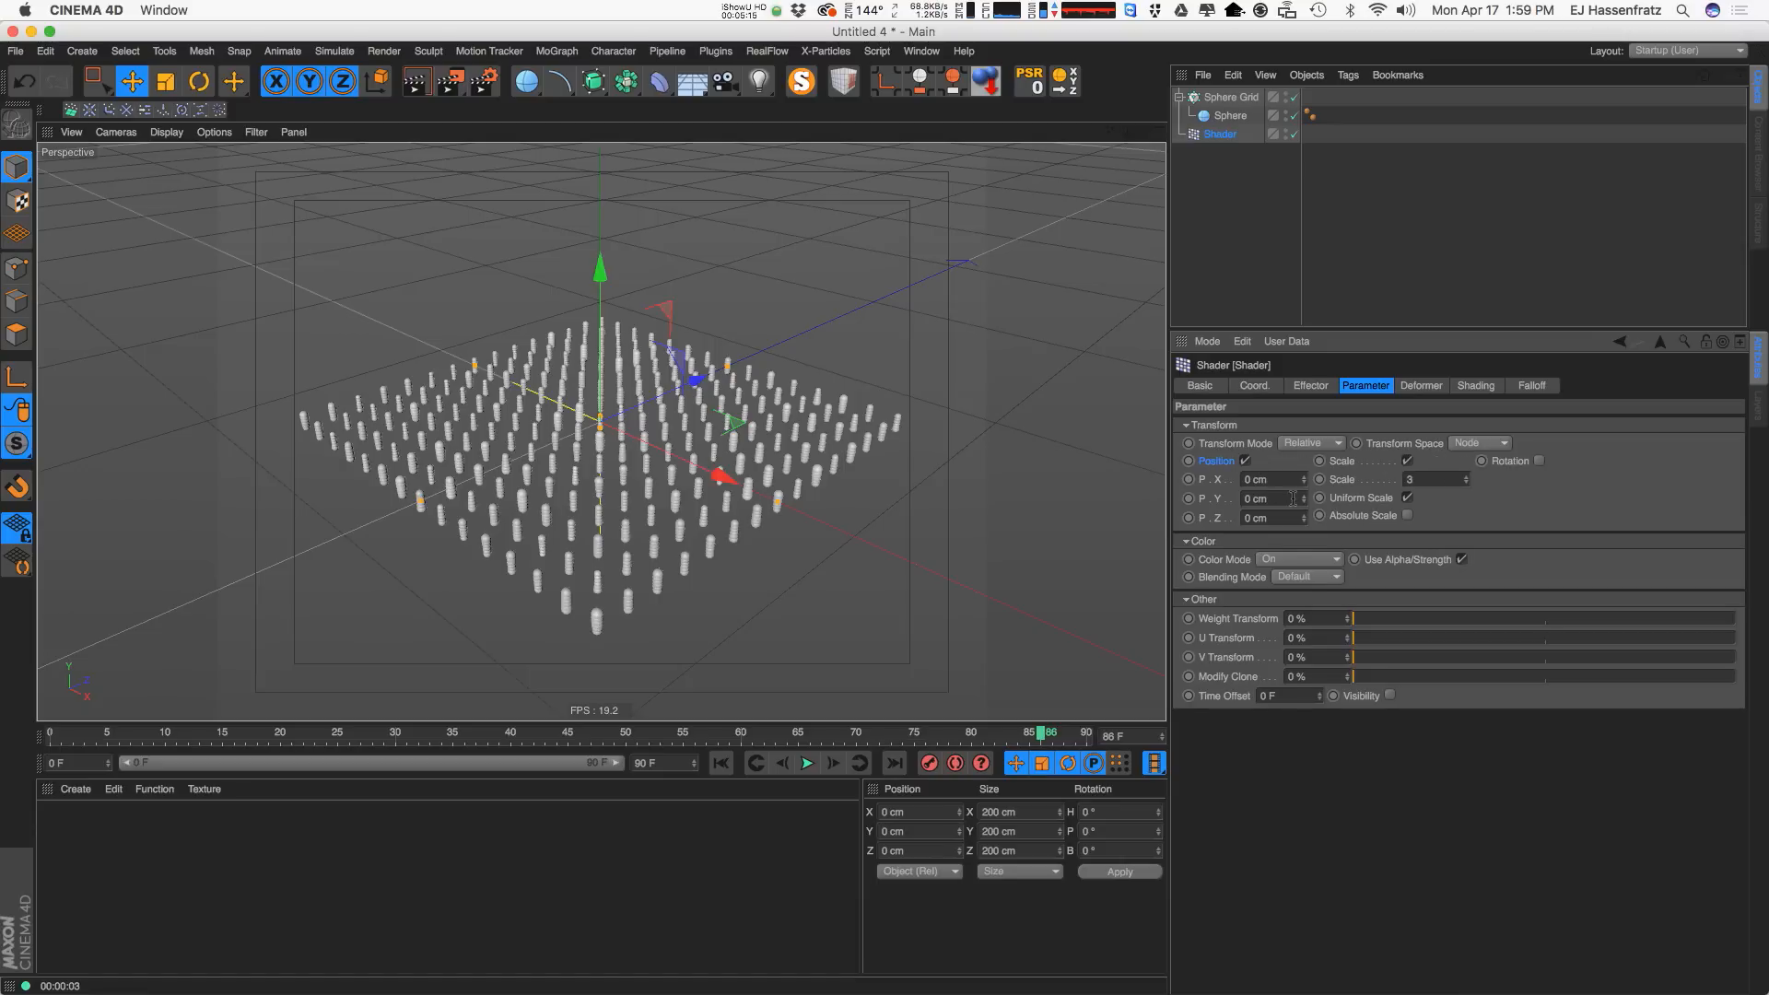
drag(1307, 502, 1286, 497)
double_click(1286, 497)
text(50)
key(Return)
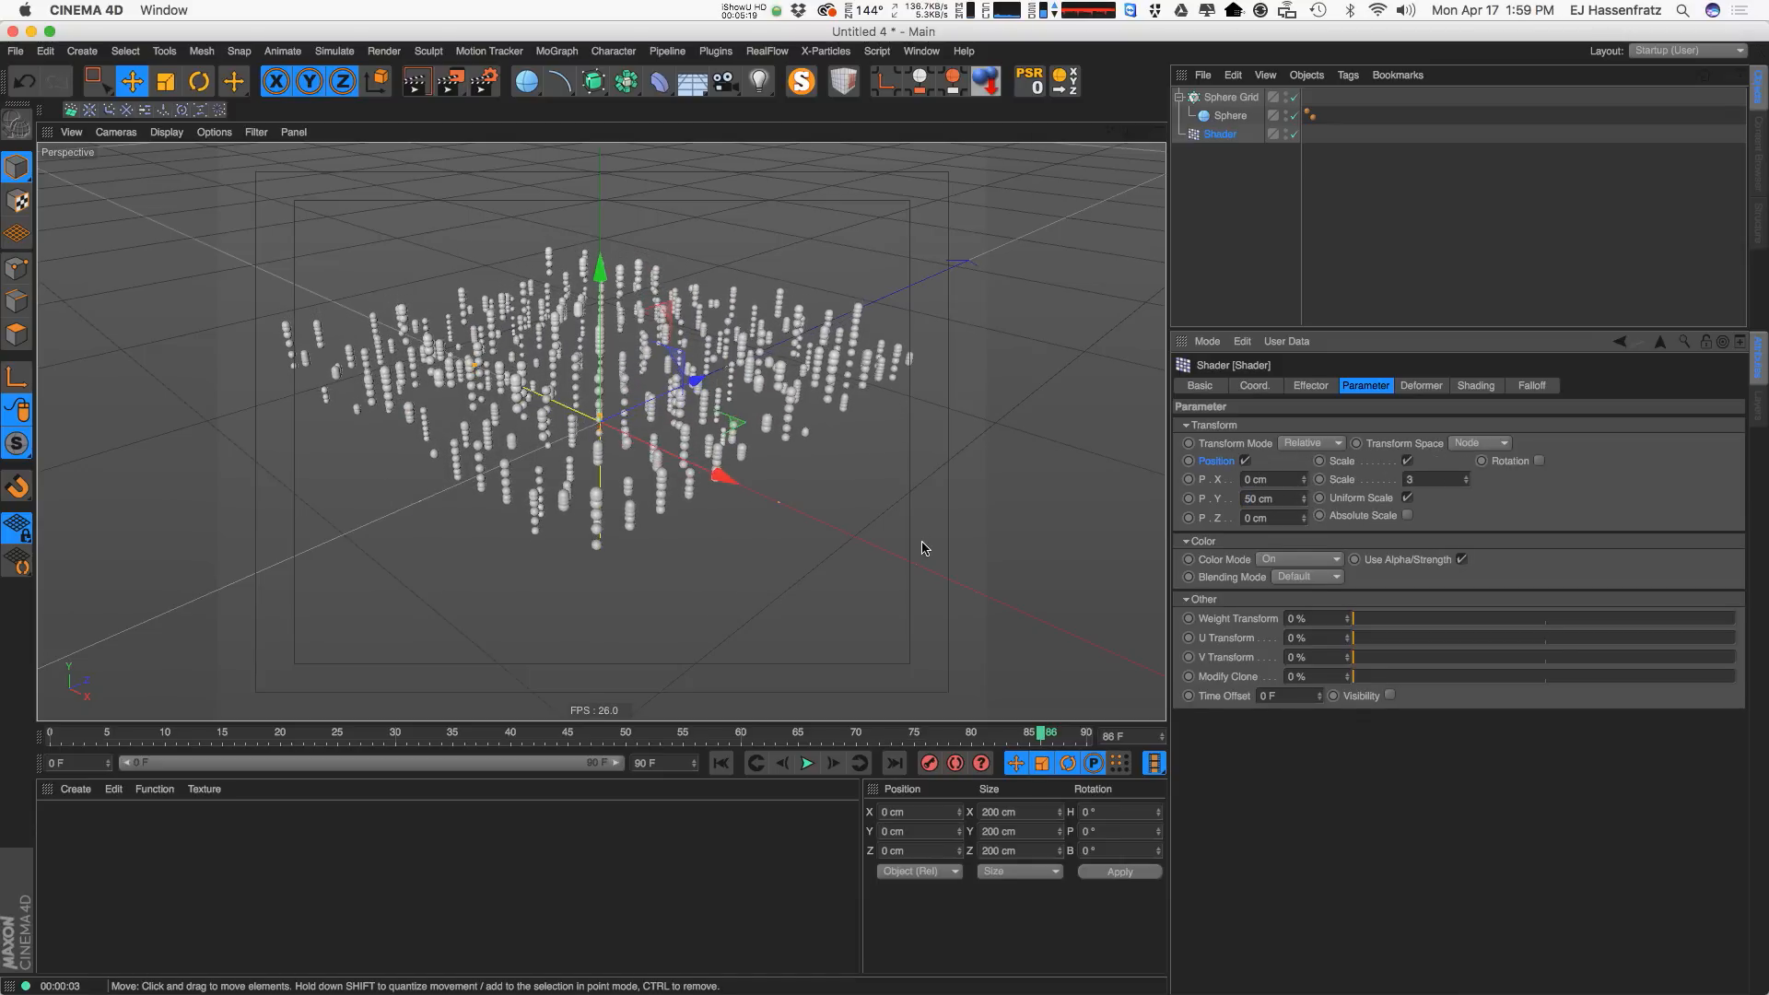
Play the animation and examine from a lower angle how the Shader effector offsets the spheres vertically.
double_click(1269, 498)
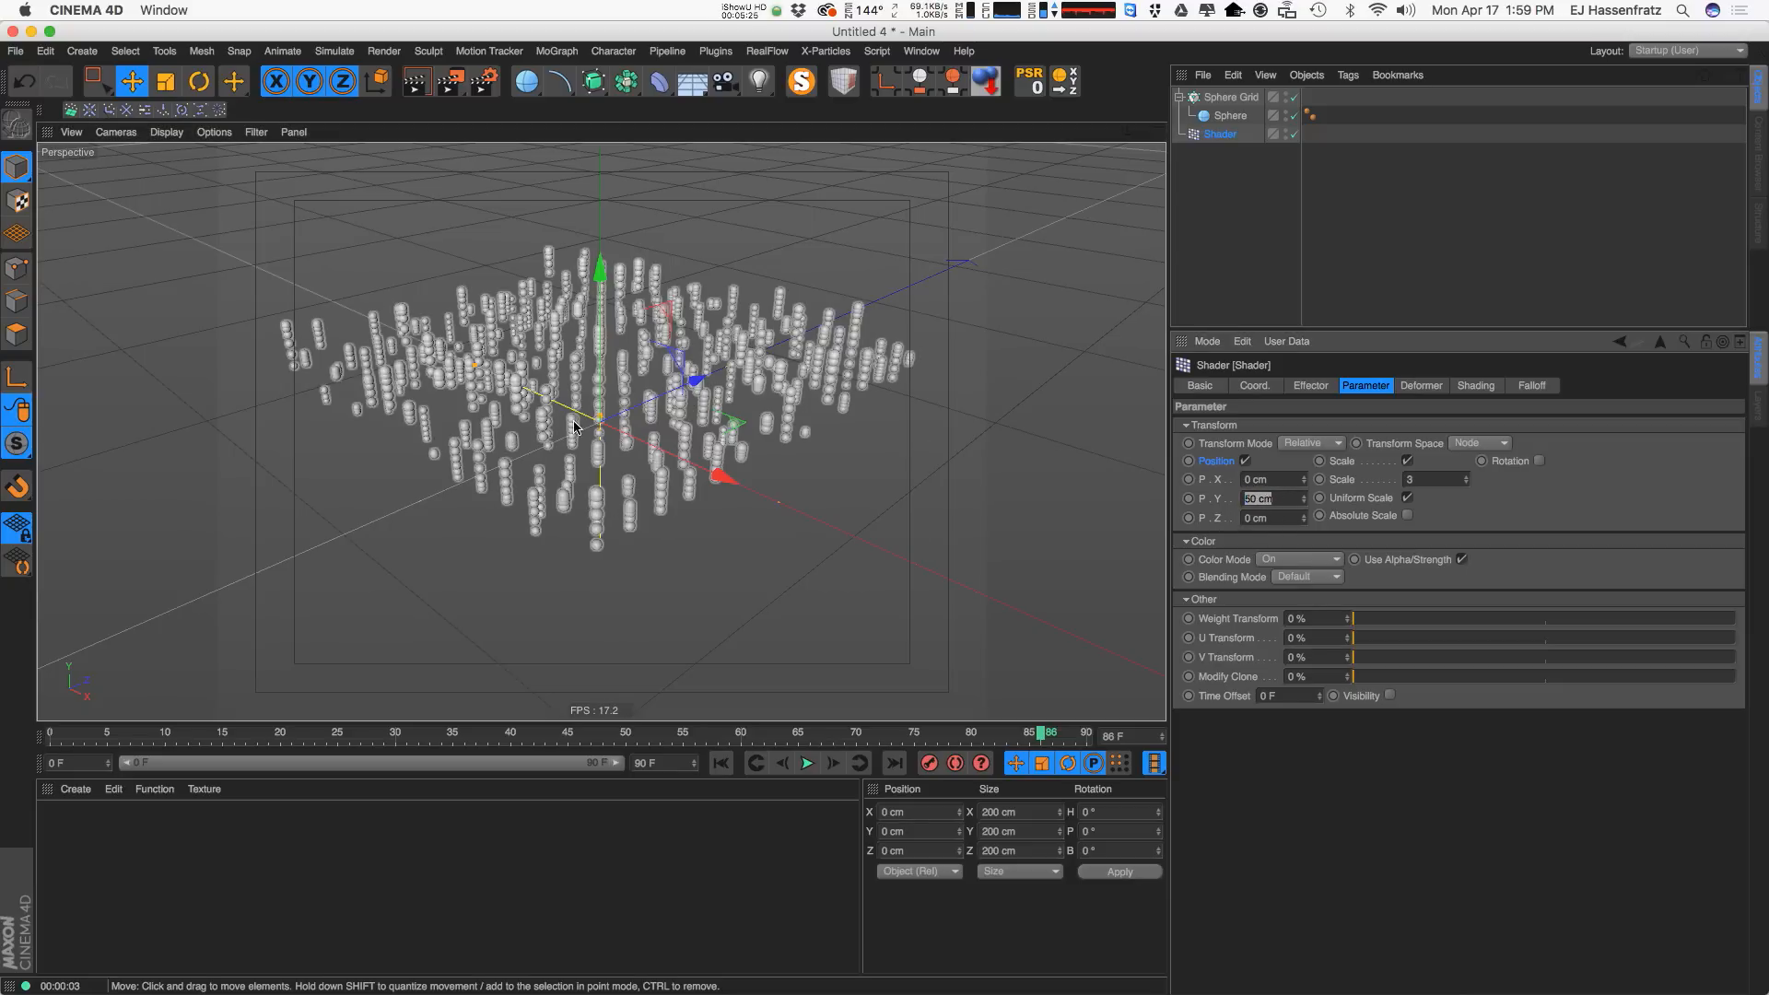
text(0)
key(Return)
alt+drag(599, 433, 600, 419)
mouse_move(601, 420)
alt+mouse_down()
mouse_move(604, 341)
mouse_move(608, 442)
alt+mouse_up()
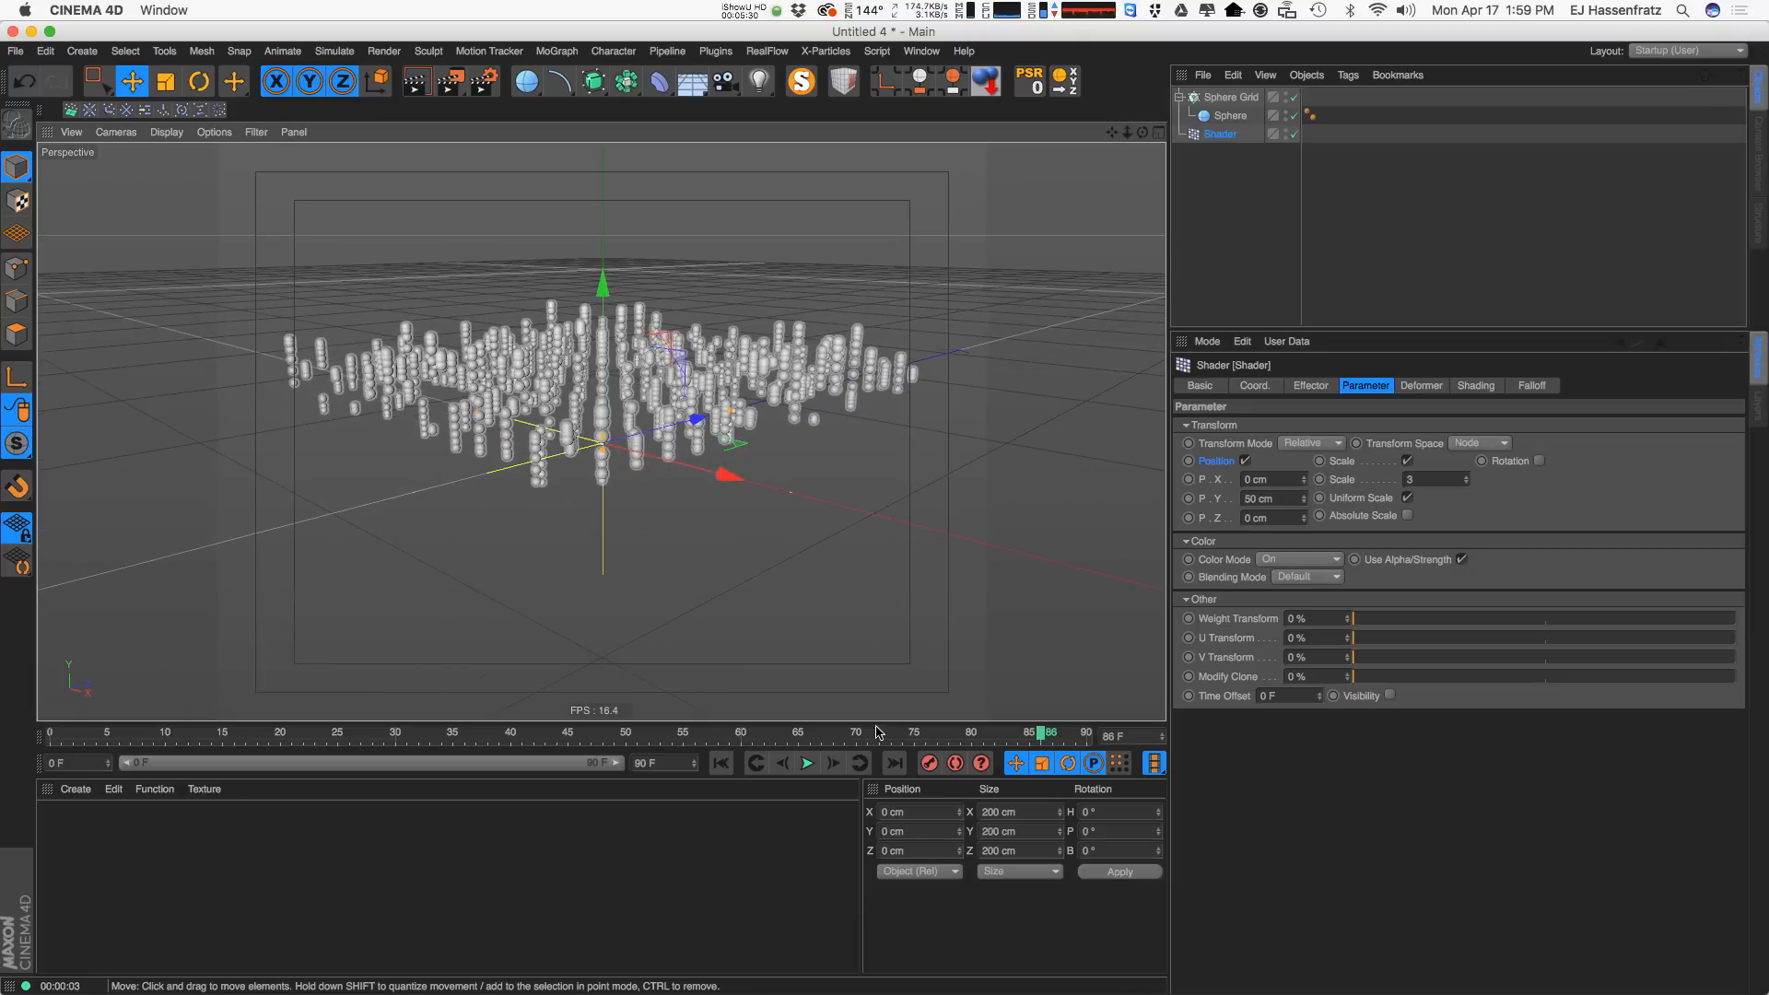
click(807, 763)
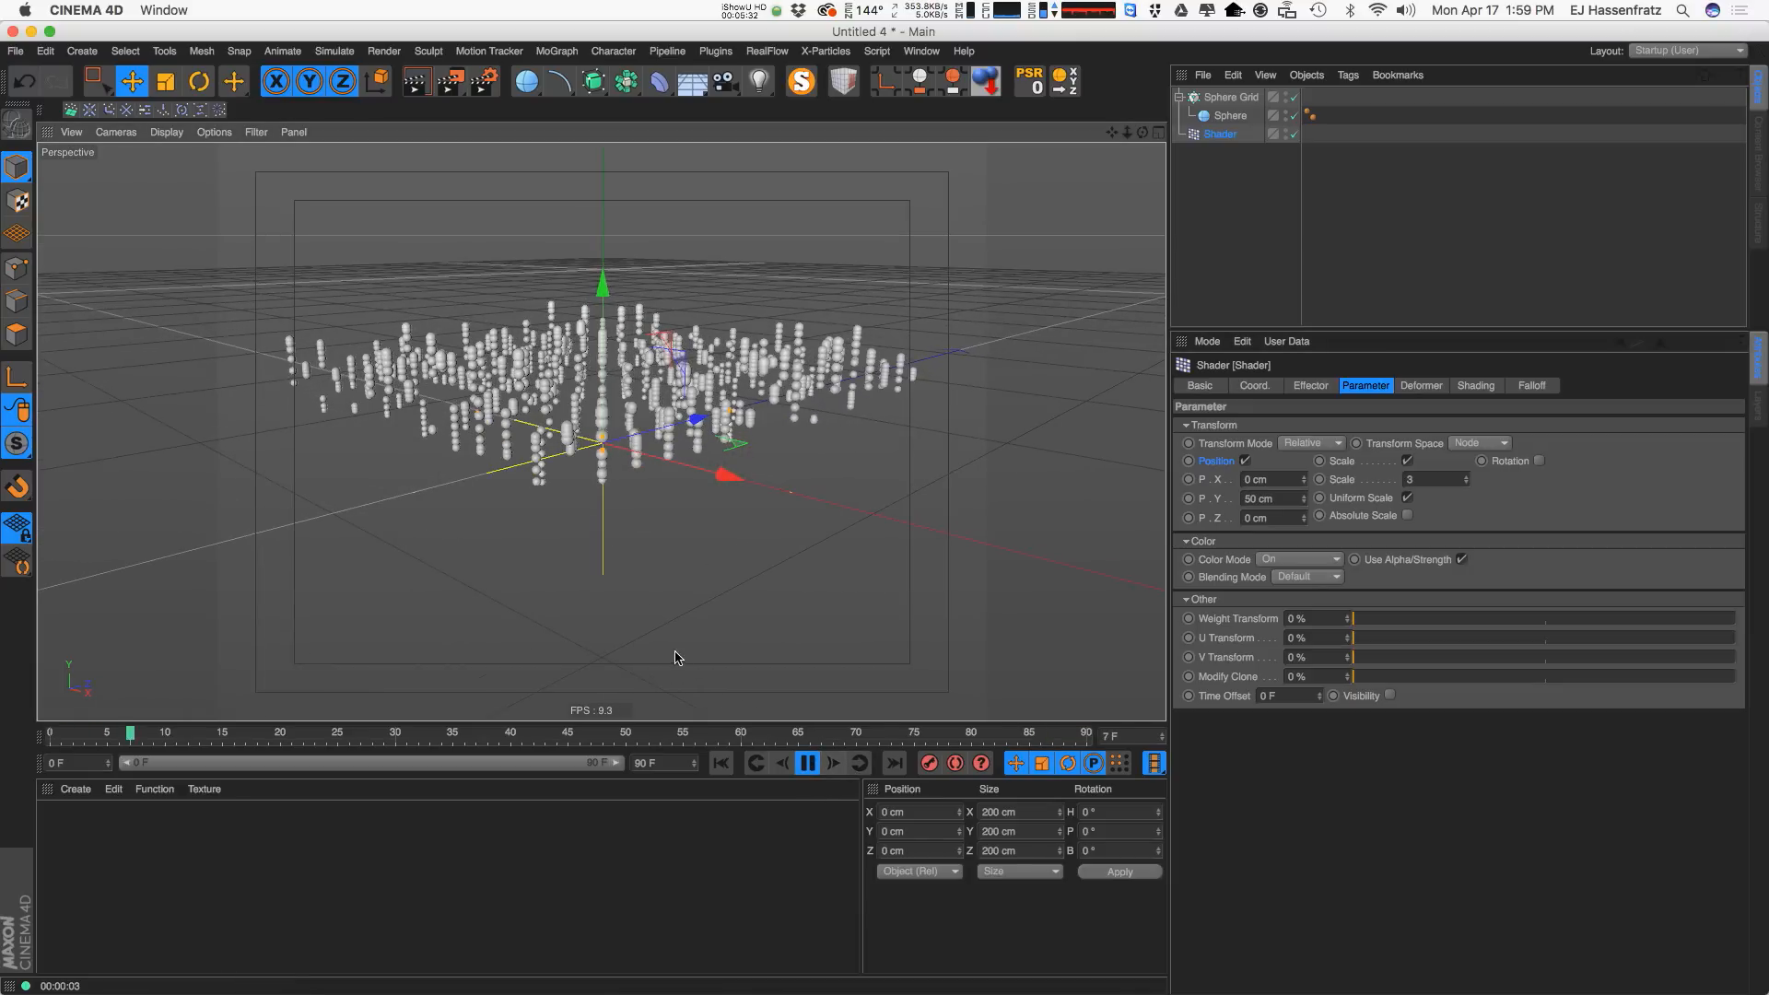
Stop playback and open the properties of the Noise shader used by the Shader effector, with more room to show them.
key(F8)
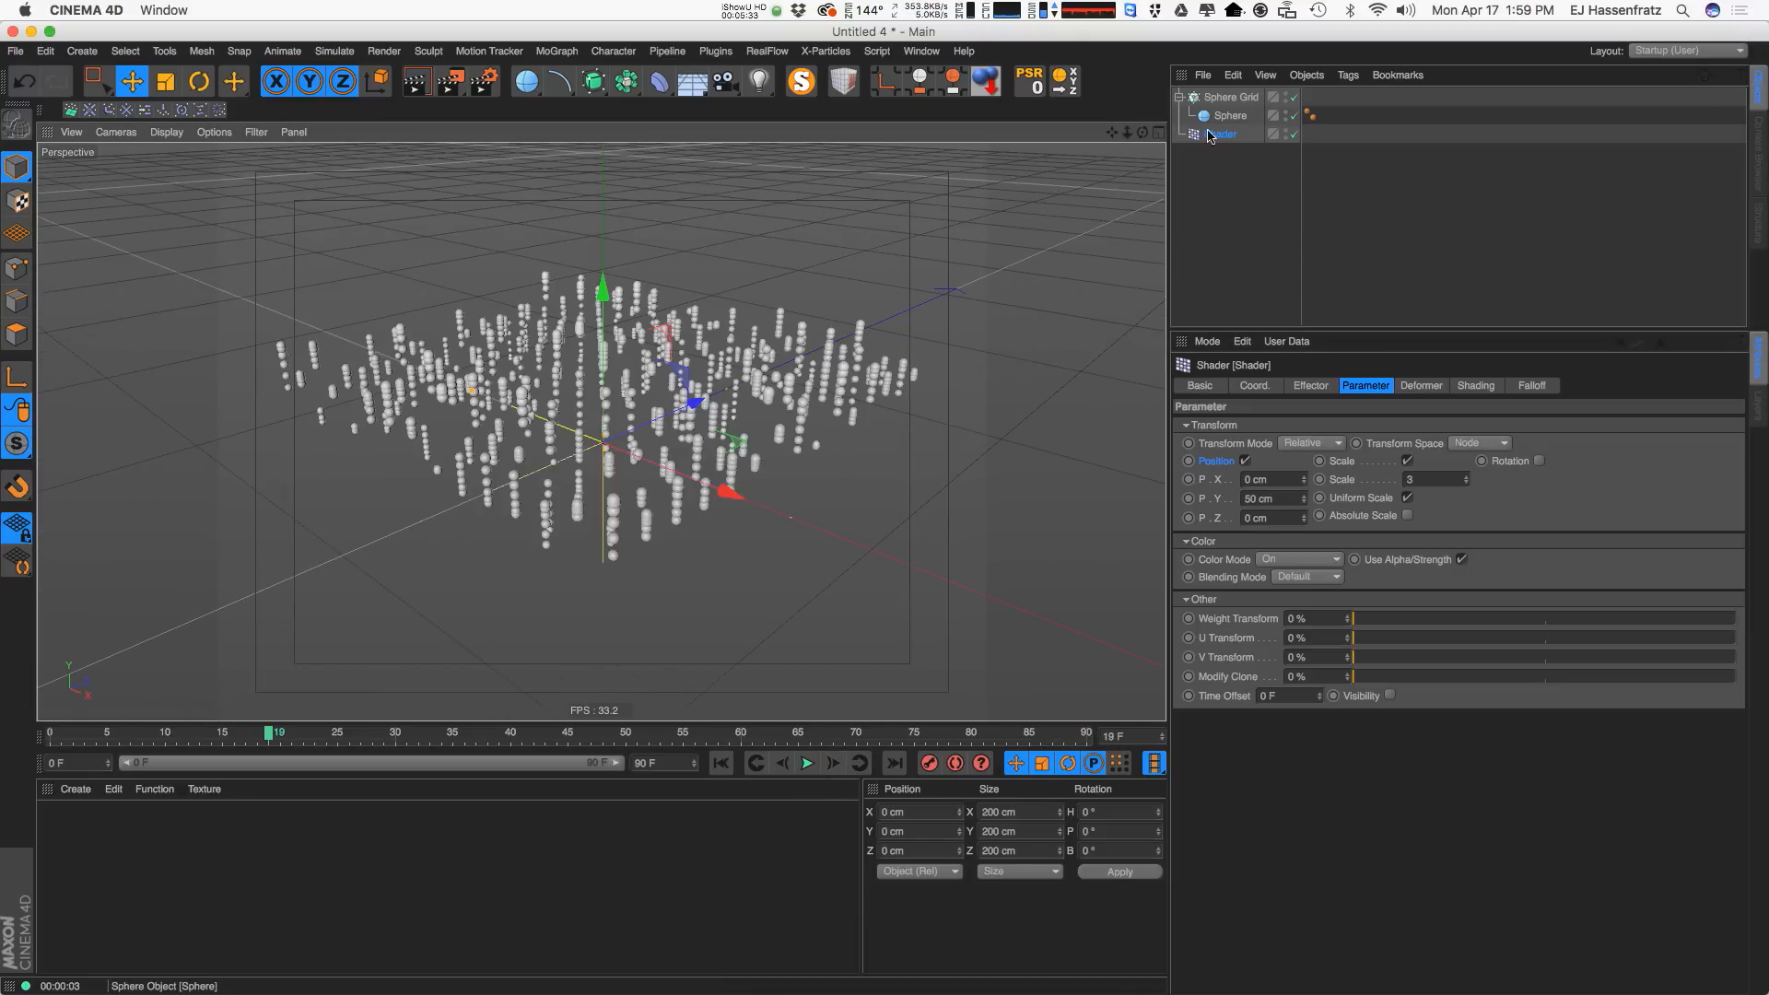
click(1473, 386)
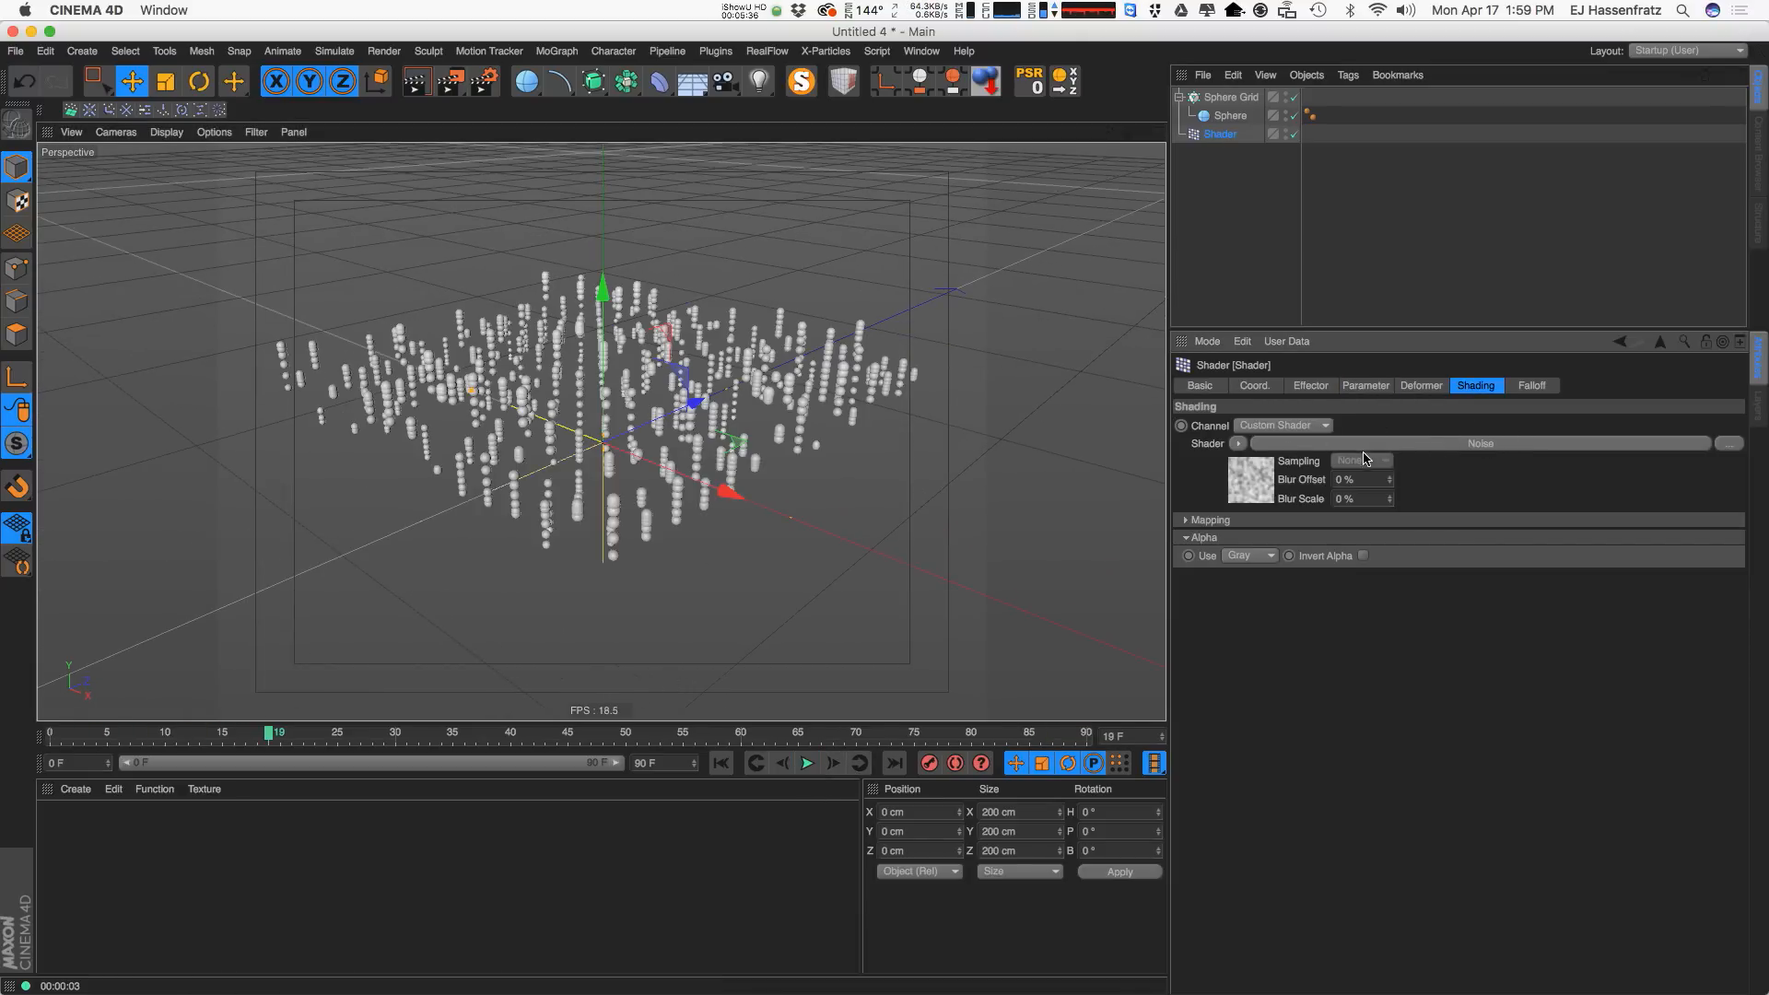
click(1295, 451)
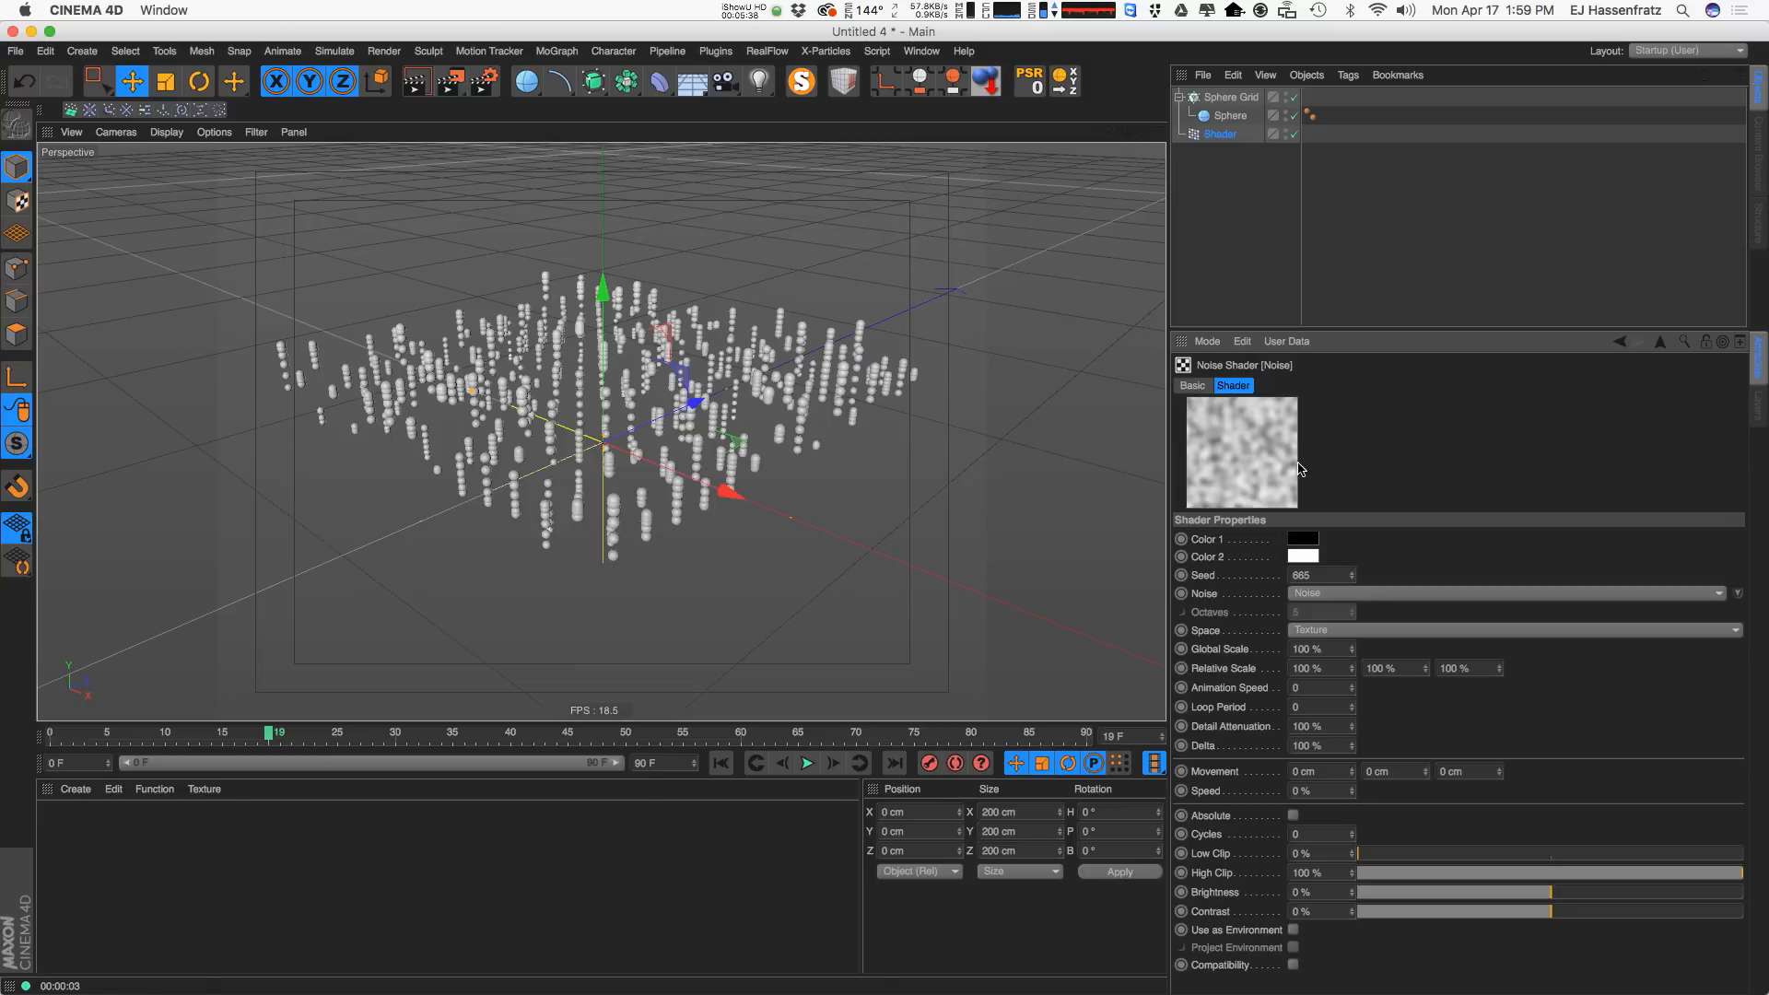
drag(1333, 329, 1333, 269)
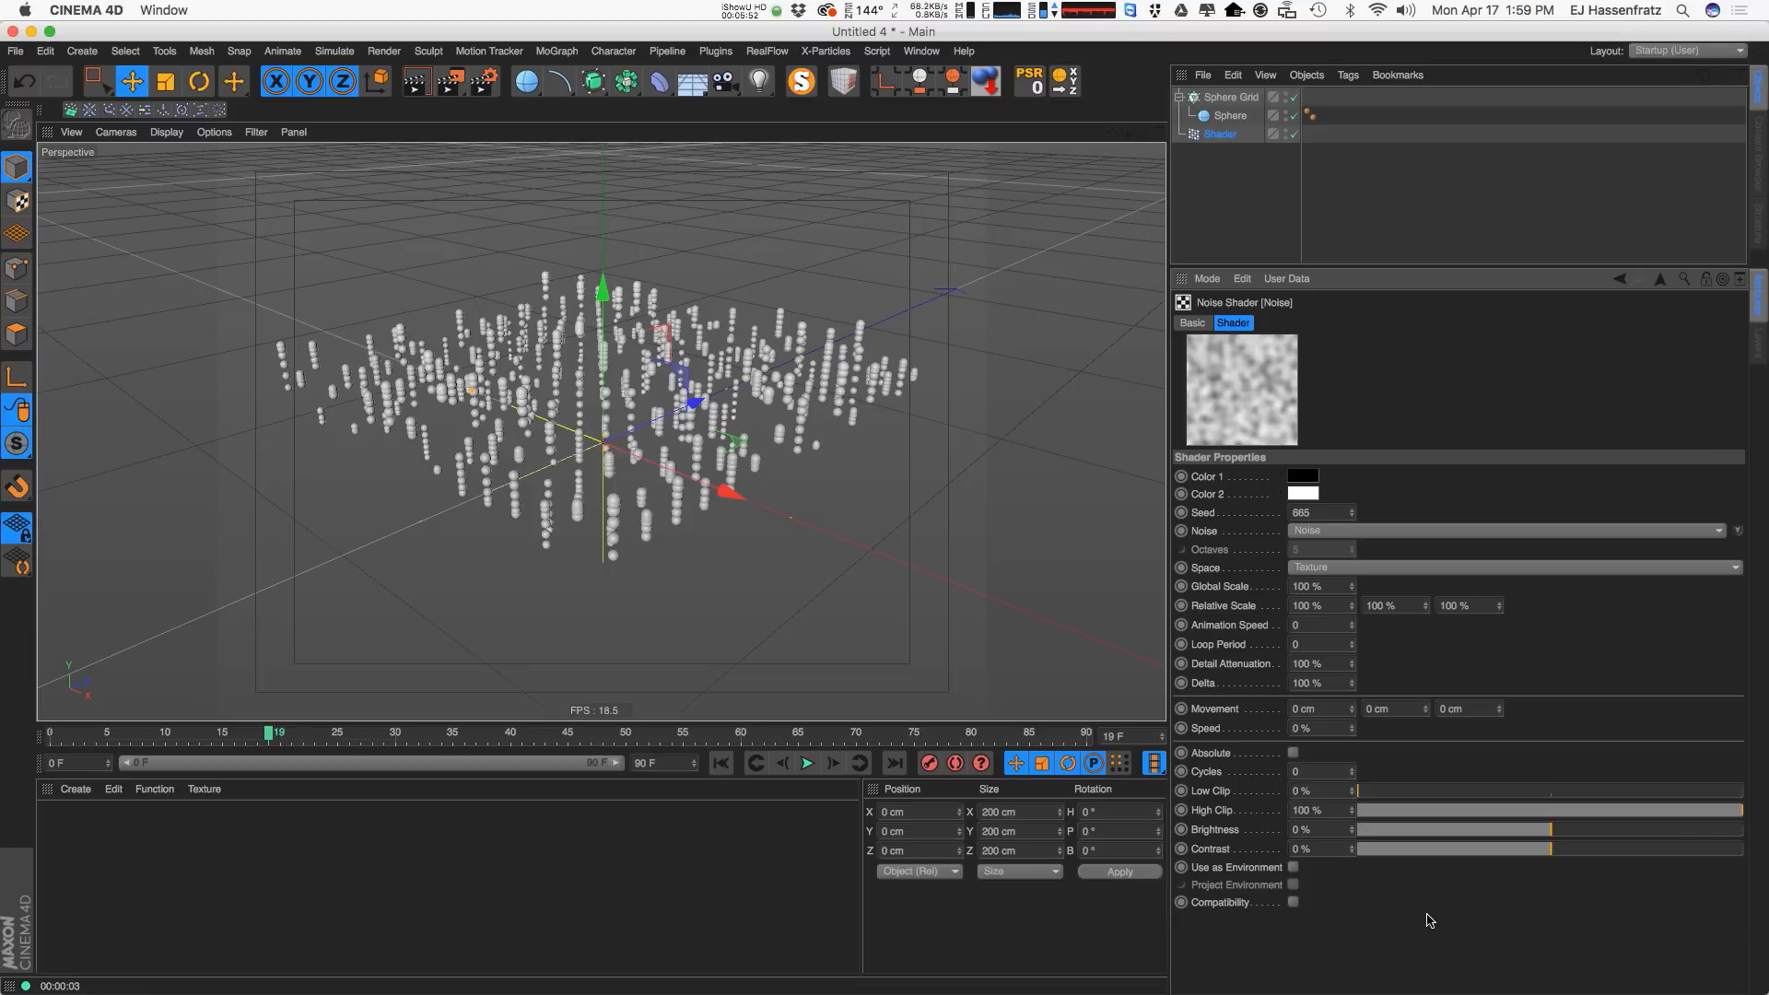
Examine the noise types available for the Noise shader, both by name and as thumbnails.
click(1318, 531)
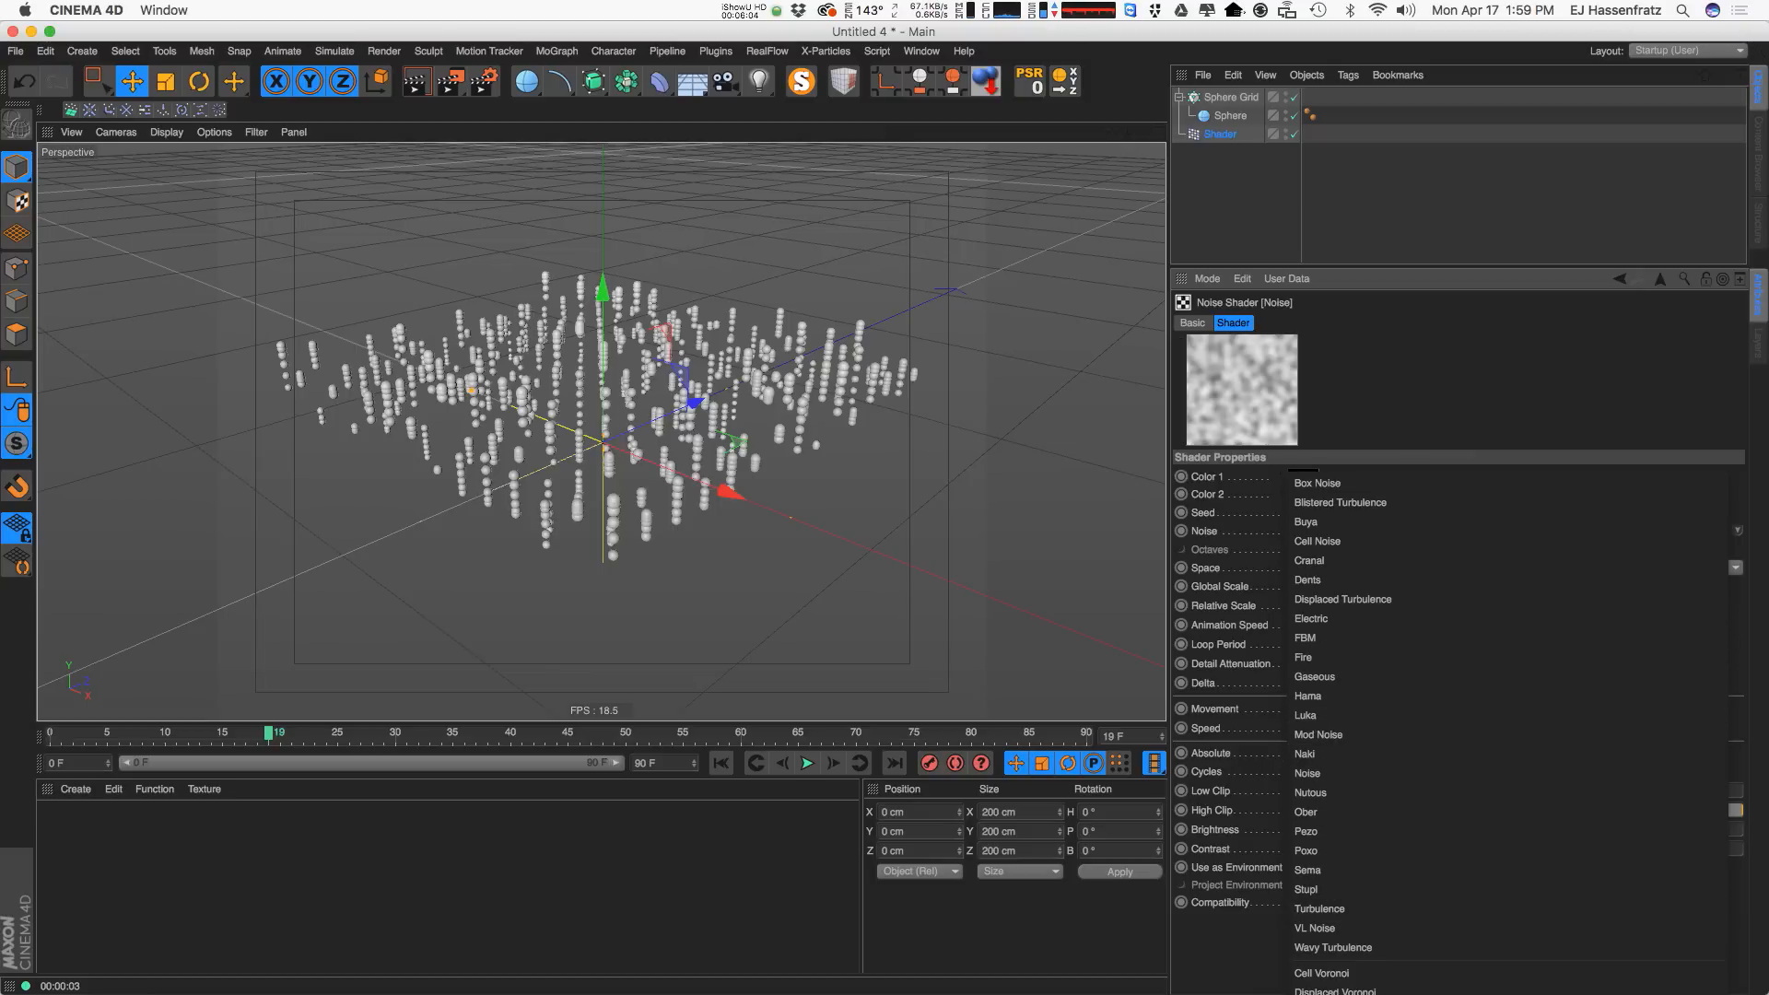
click(1391, 360)
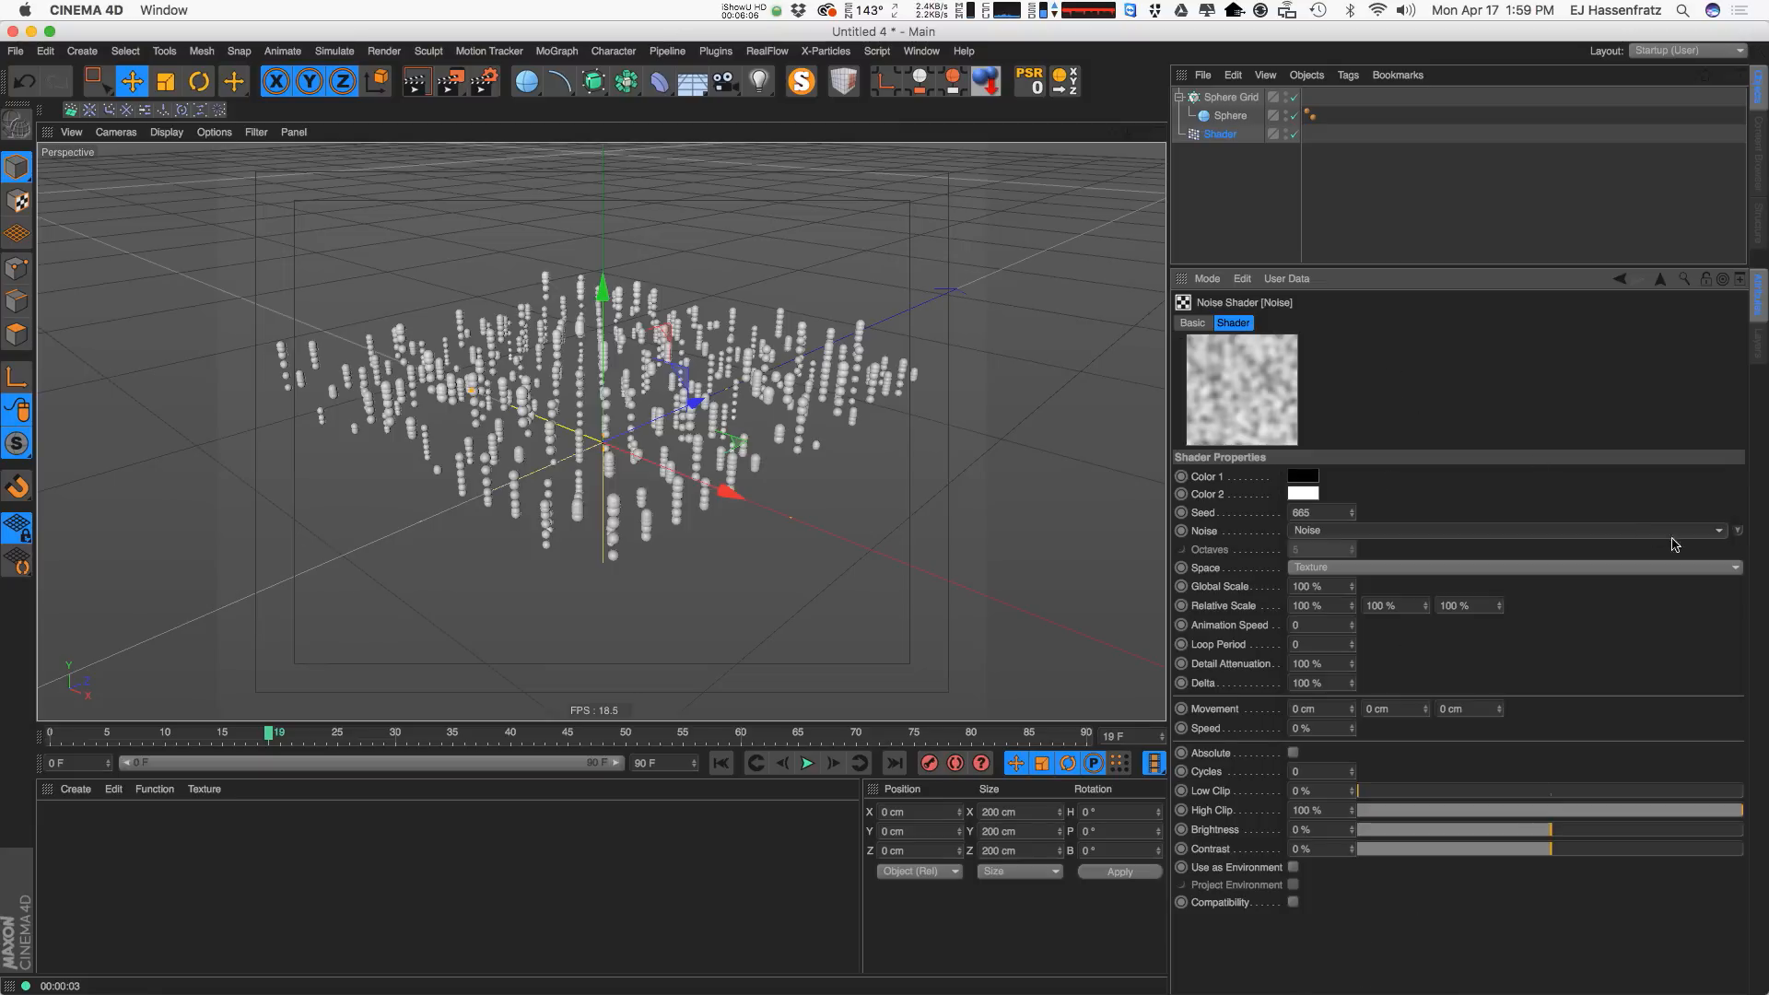
click(1739, 533)
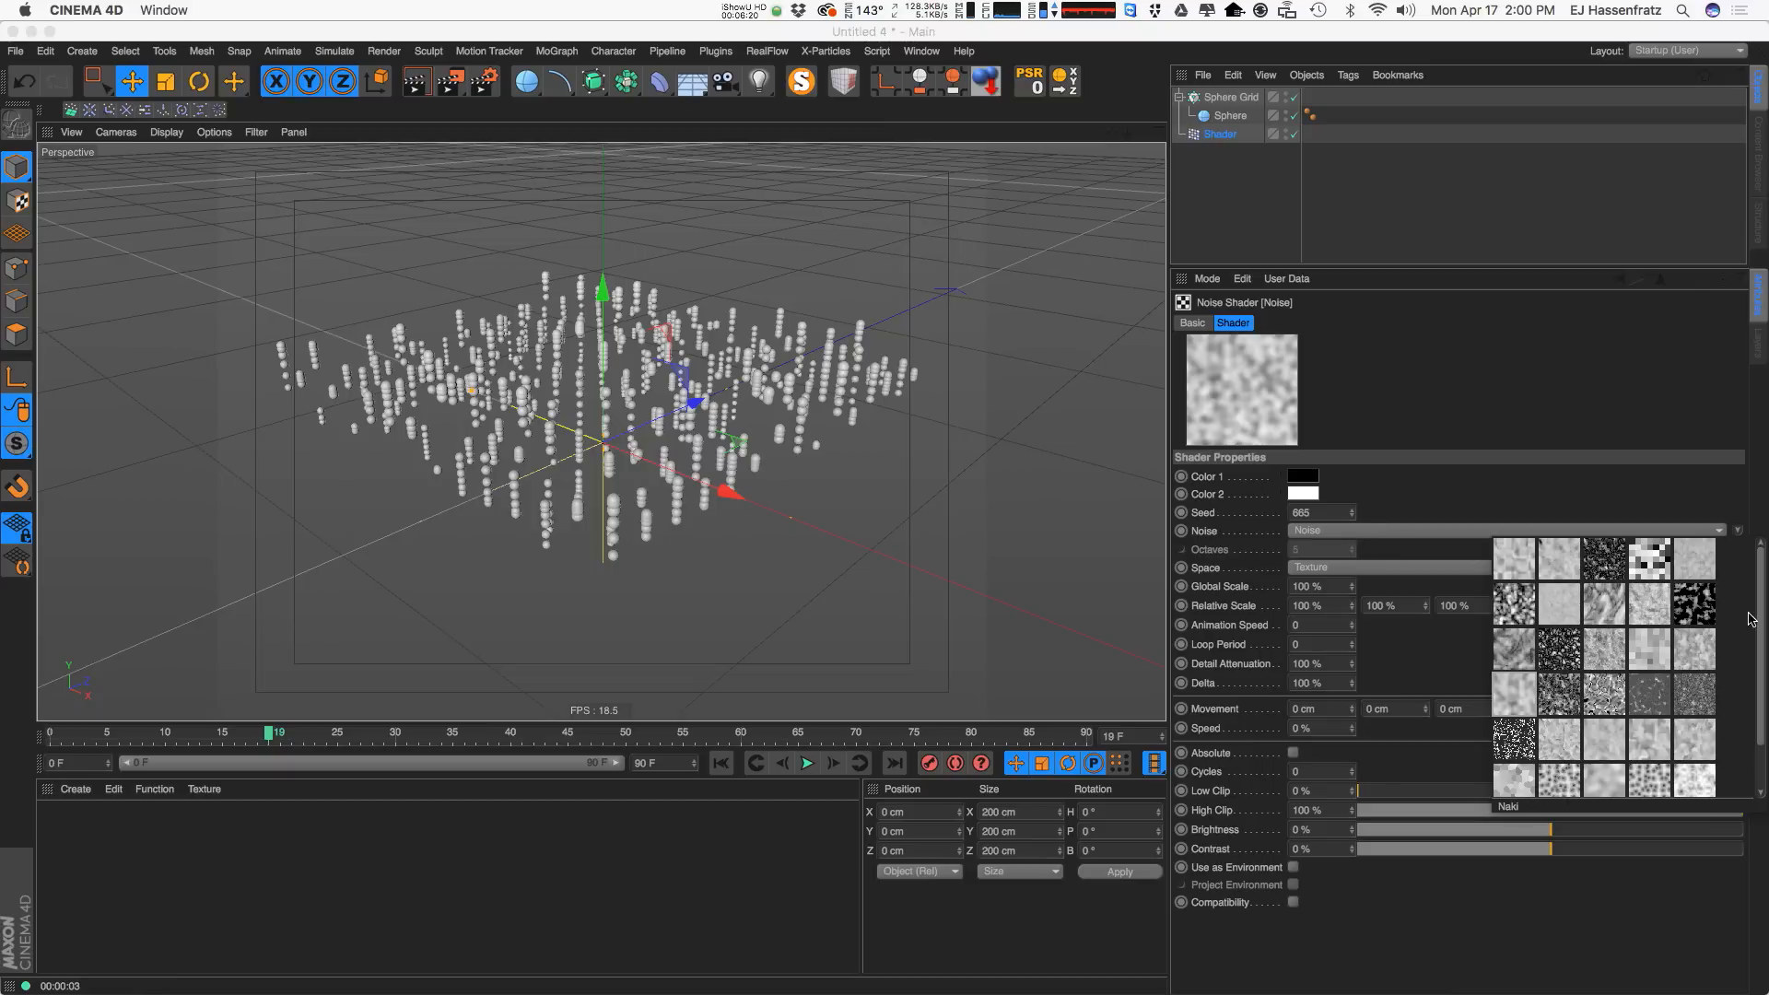
drag(1762, 609, 1762, 658)
click(1481, 483)
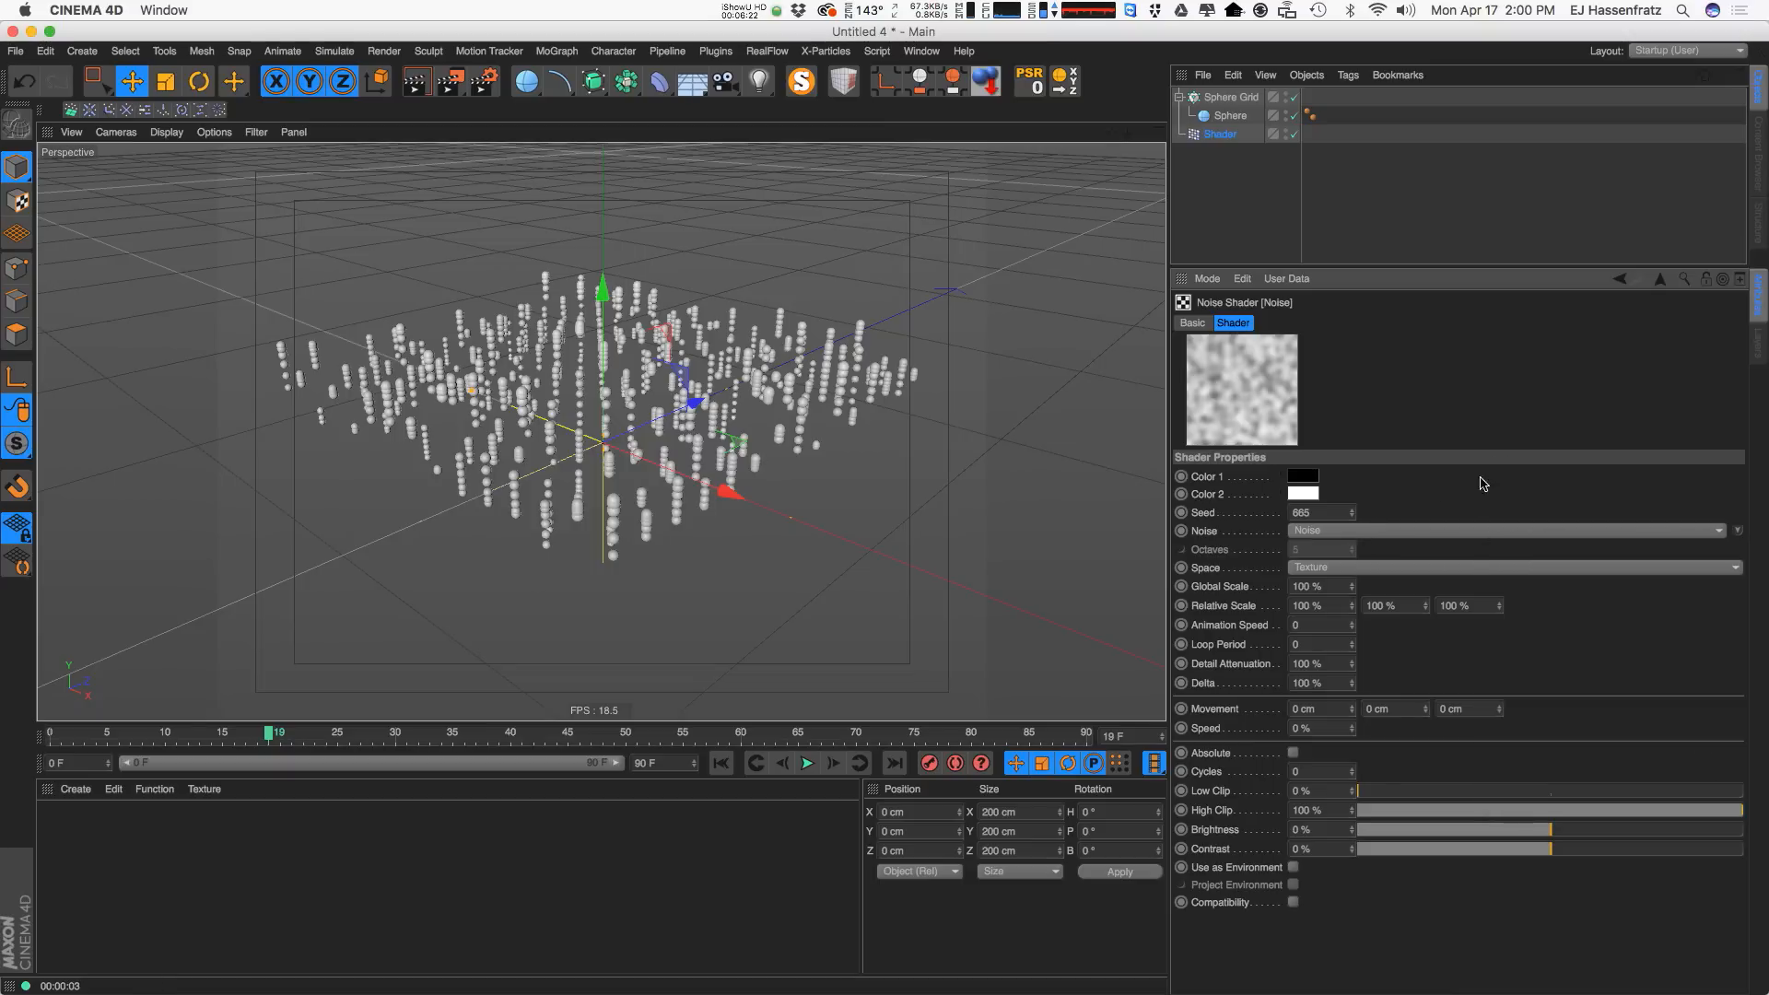
Set the Noise shader's Animation Speed to 2 and play the animation with the shader preview animated.
click(1226, 627)
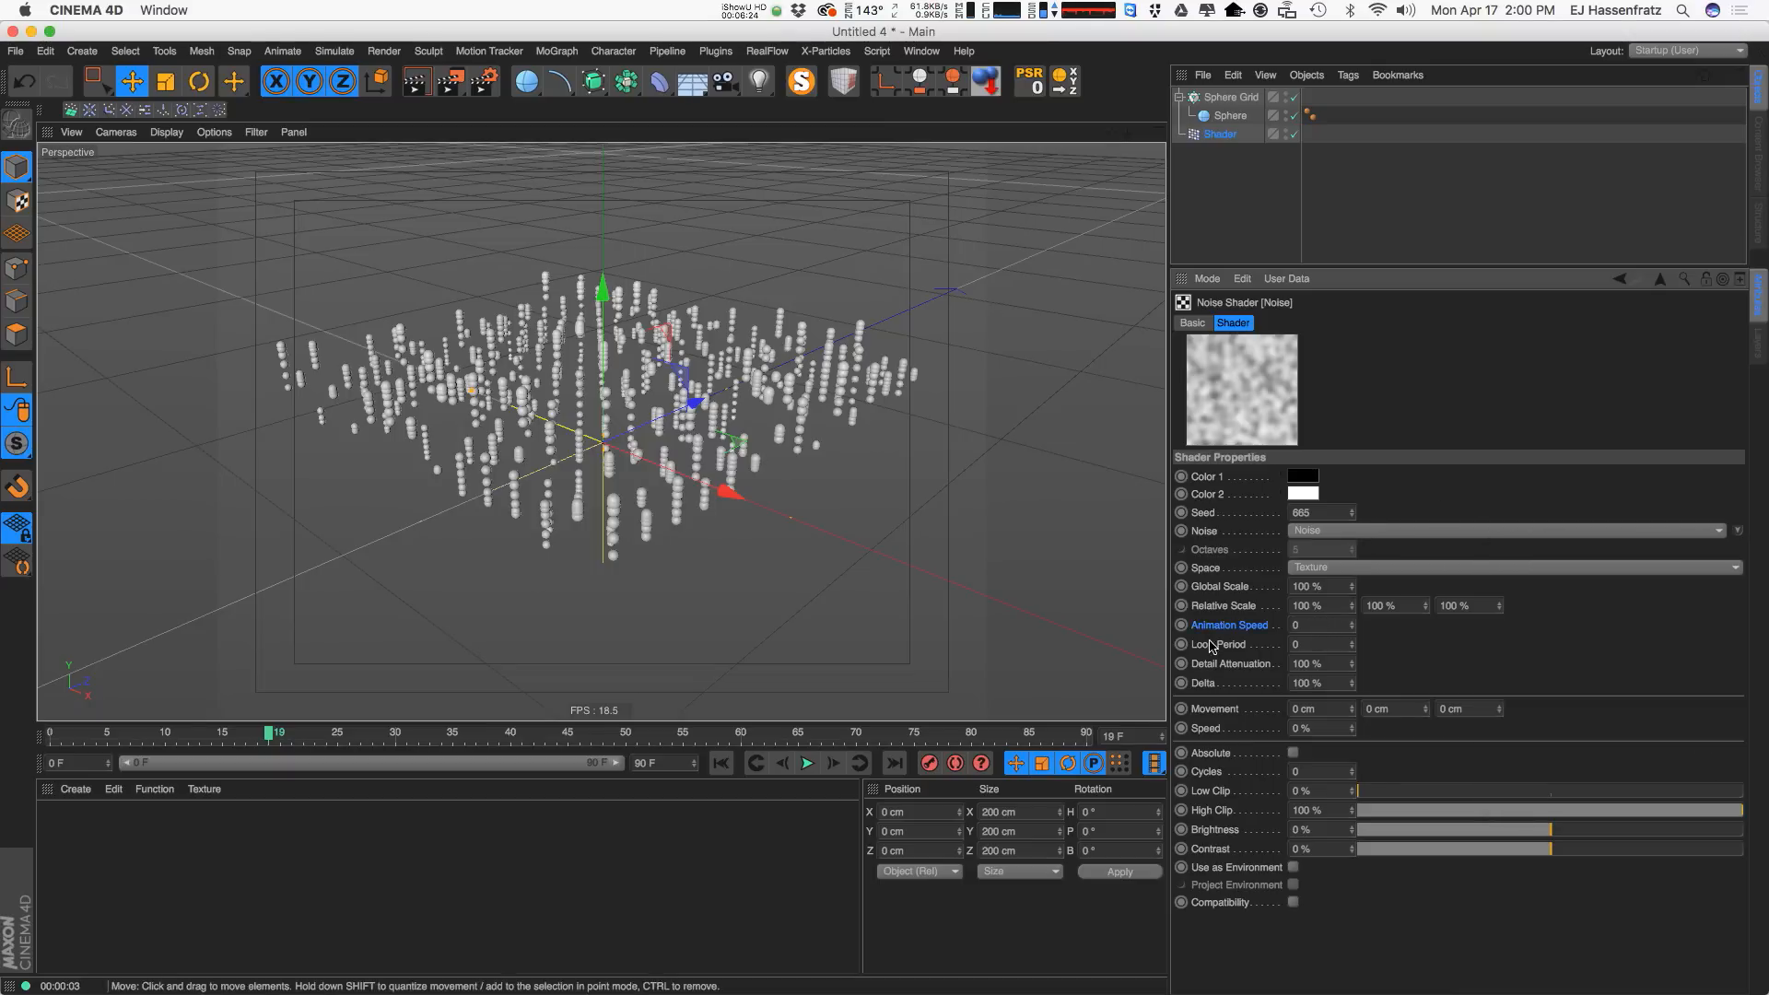
key(Return)
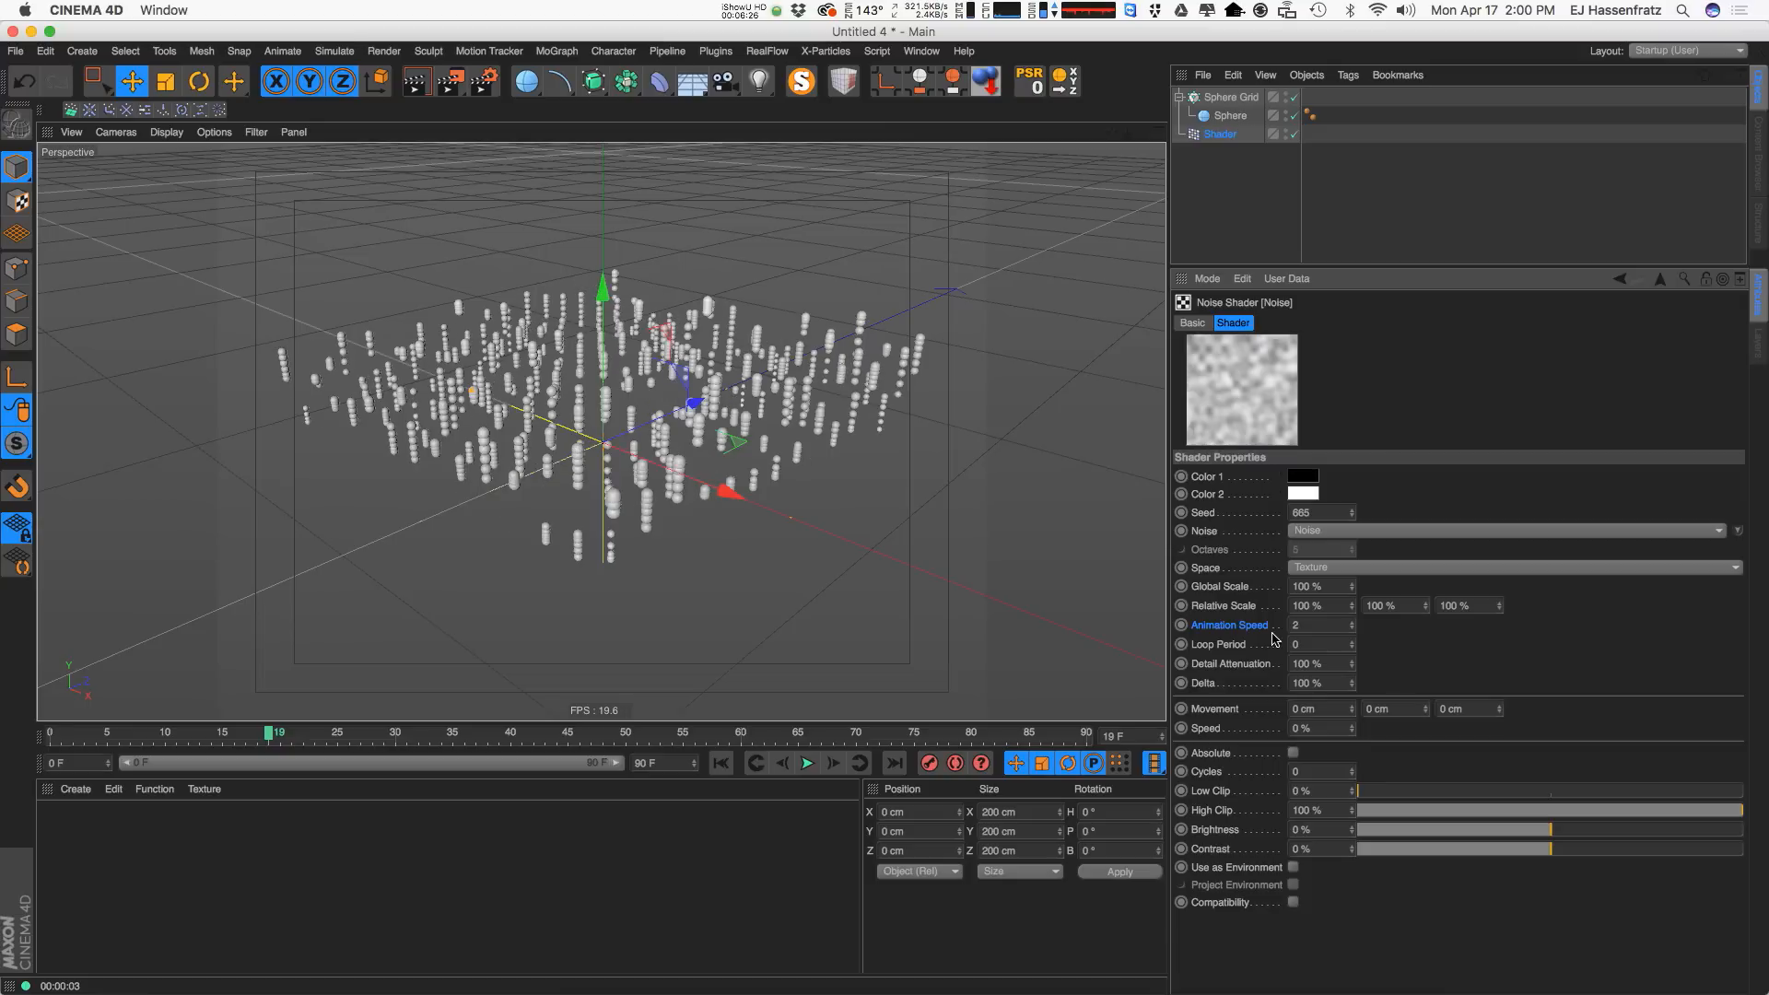
click(807, 763)
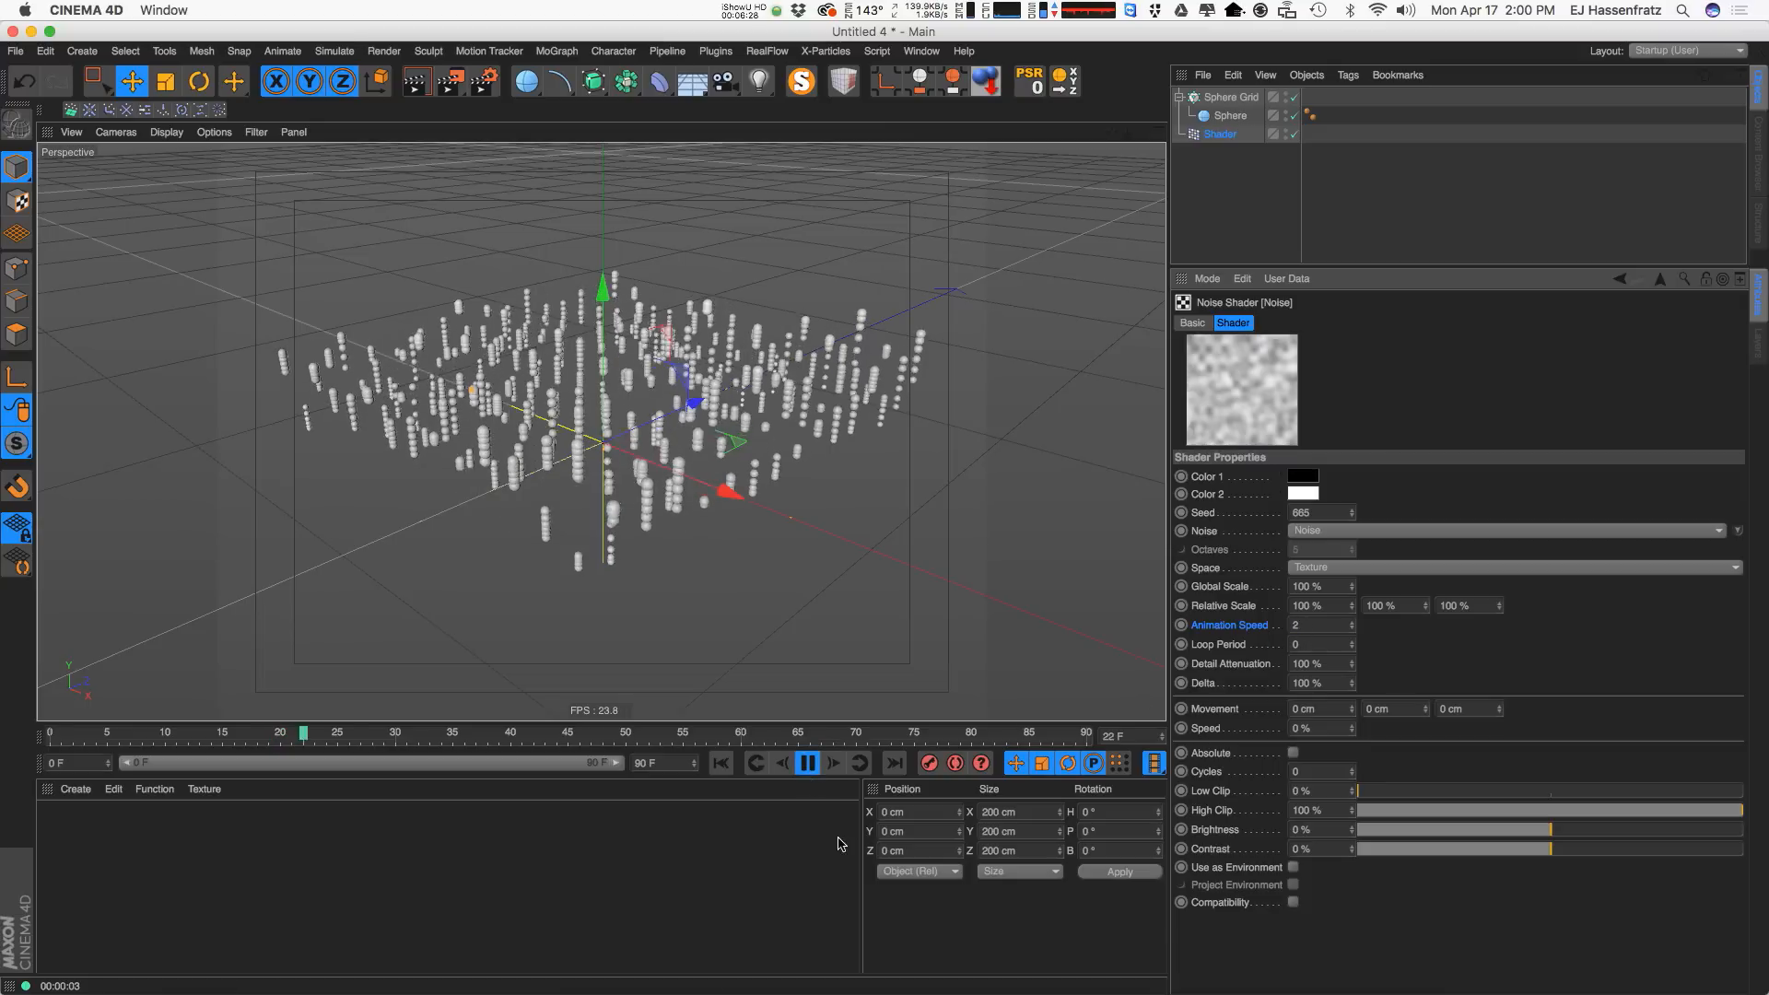
right_click(1273, 405)
click(1293, 375)
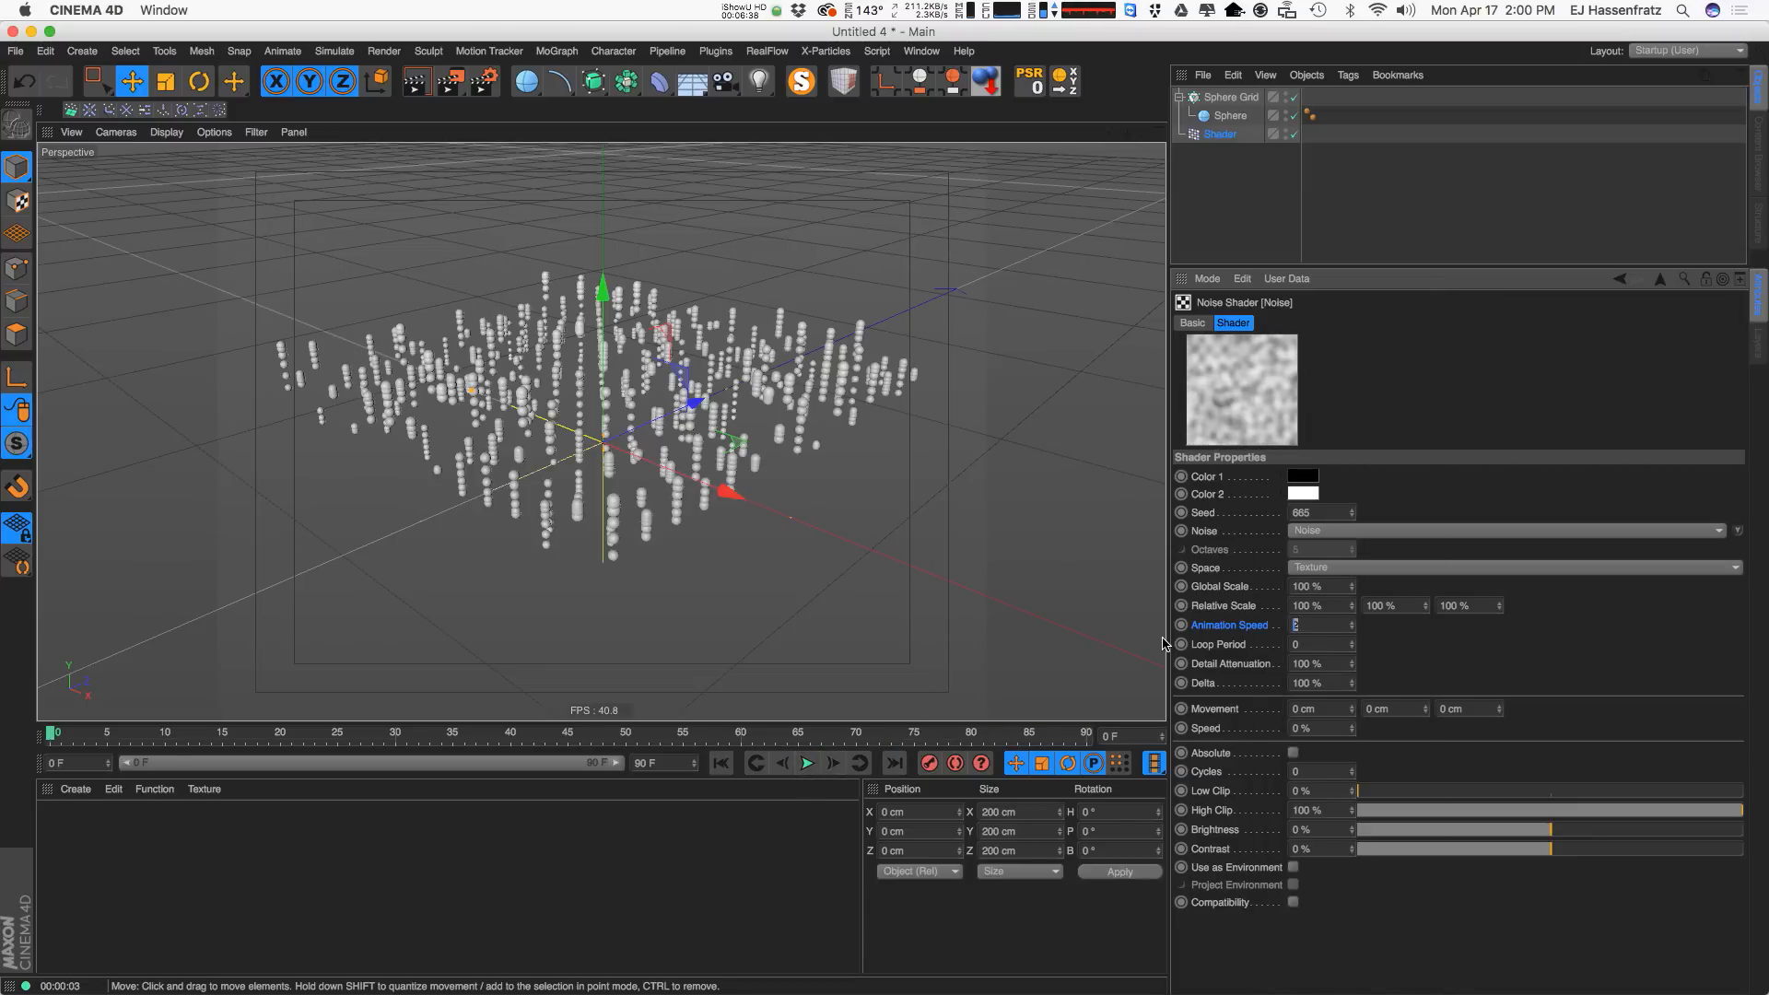
Set the Noise shader's Animation Speed to 1.5.
double_click(1323, 626)
text(1.5)
key(Return)
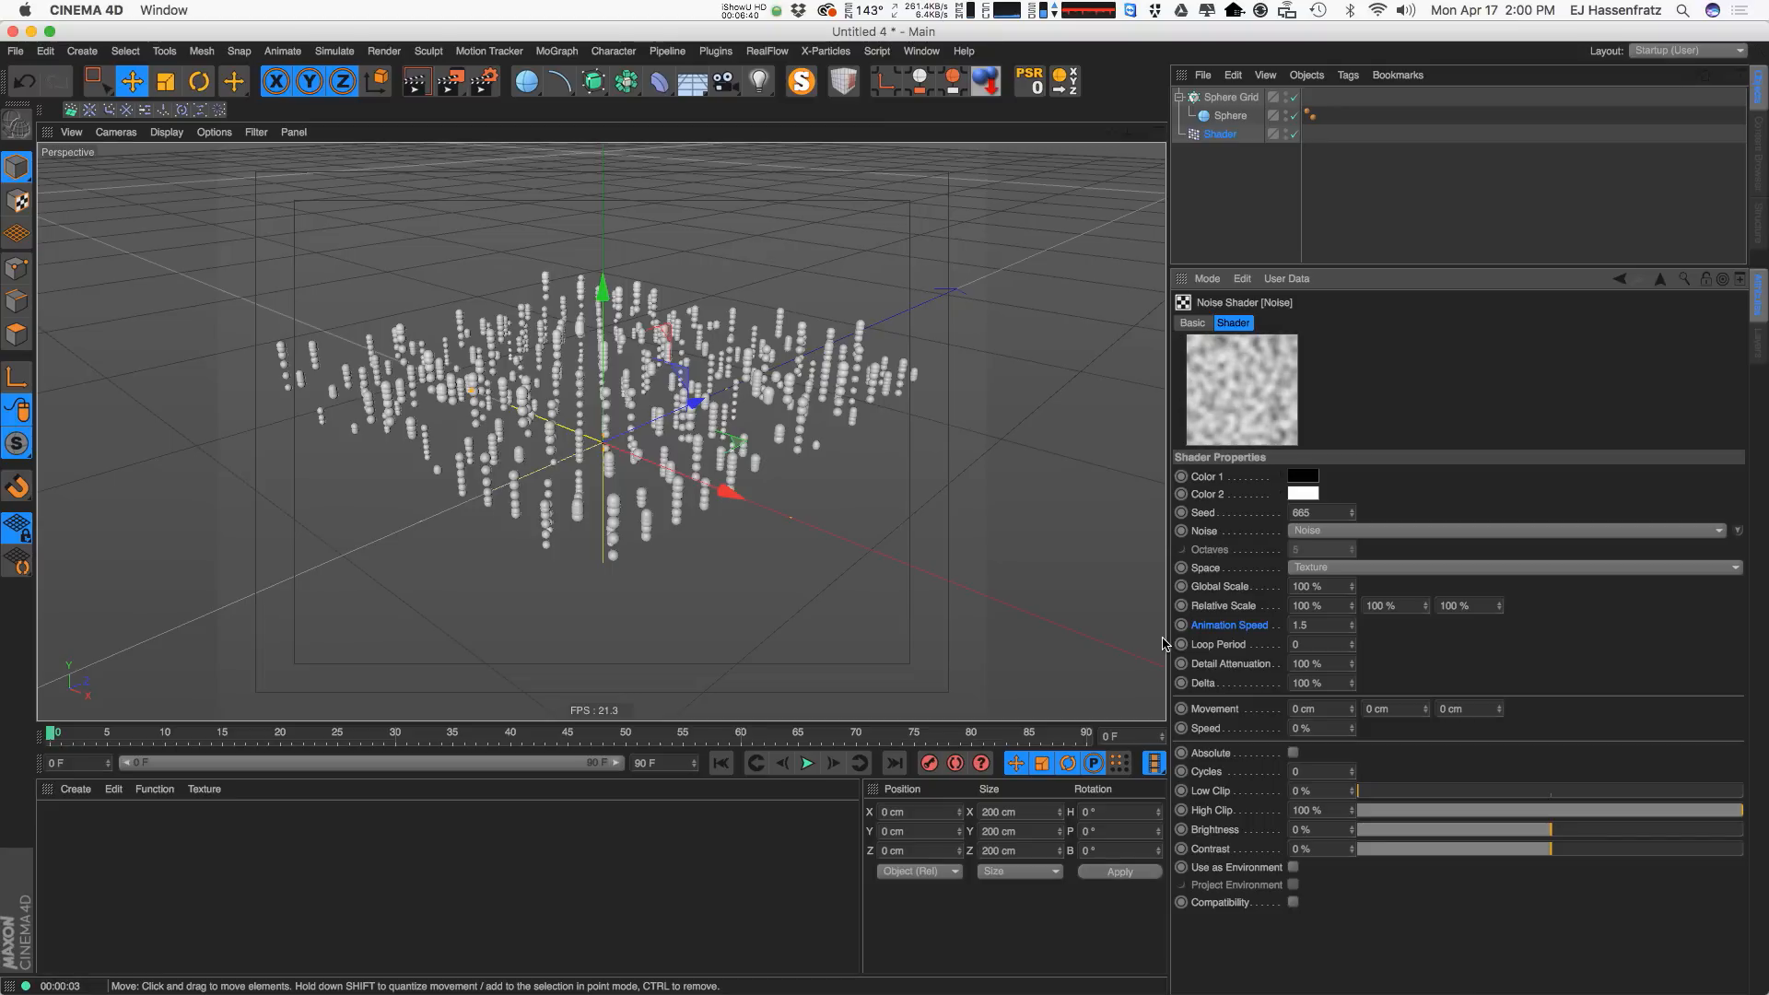
Set the Noise shader's Global Scale to 205 %, check it in playback, and turn off the shader preview's animation.
mouse_move(1351, 587)
mouse_down()
mouse_move(1348, 547)
mouse_move(1352, 581)
mouse_up()
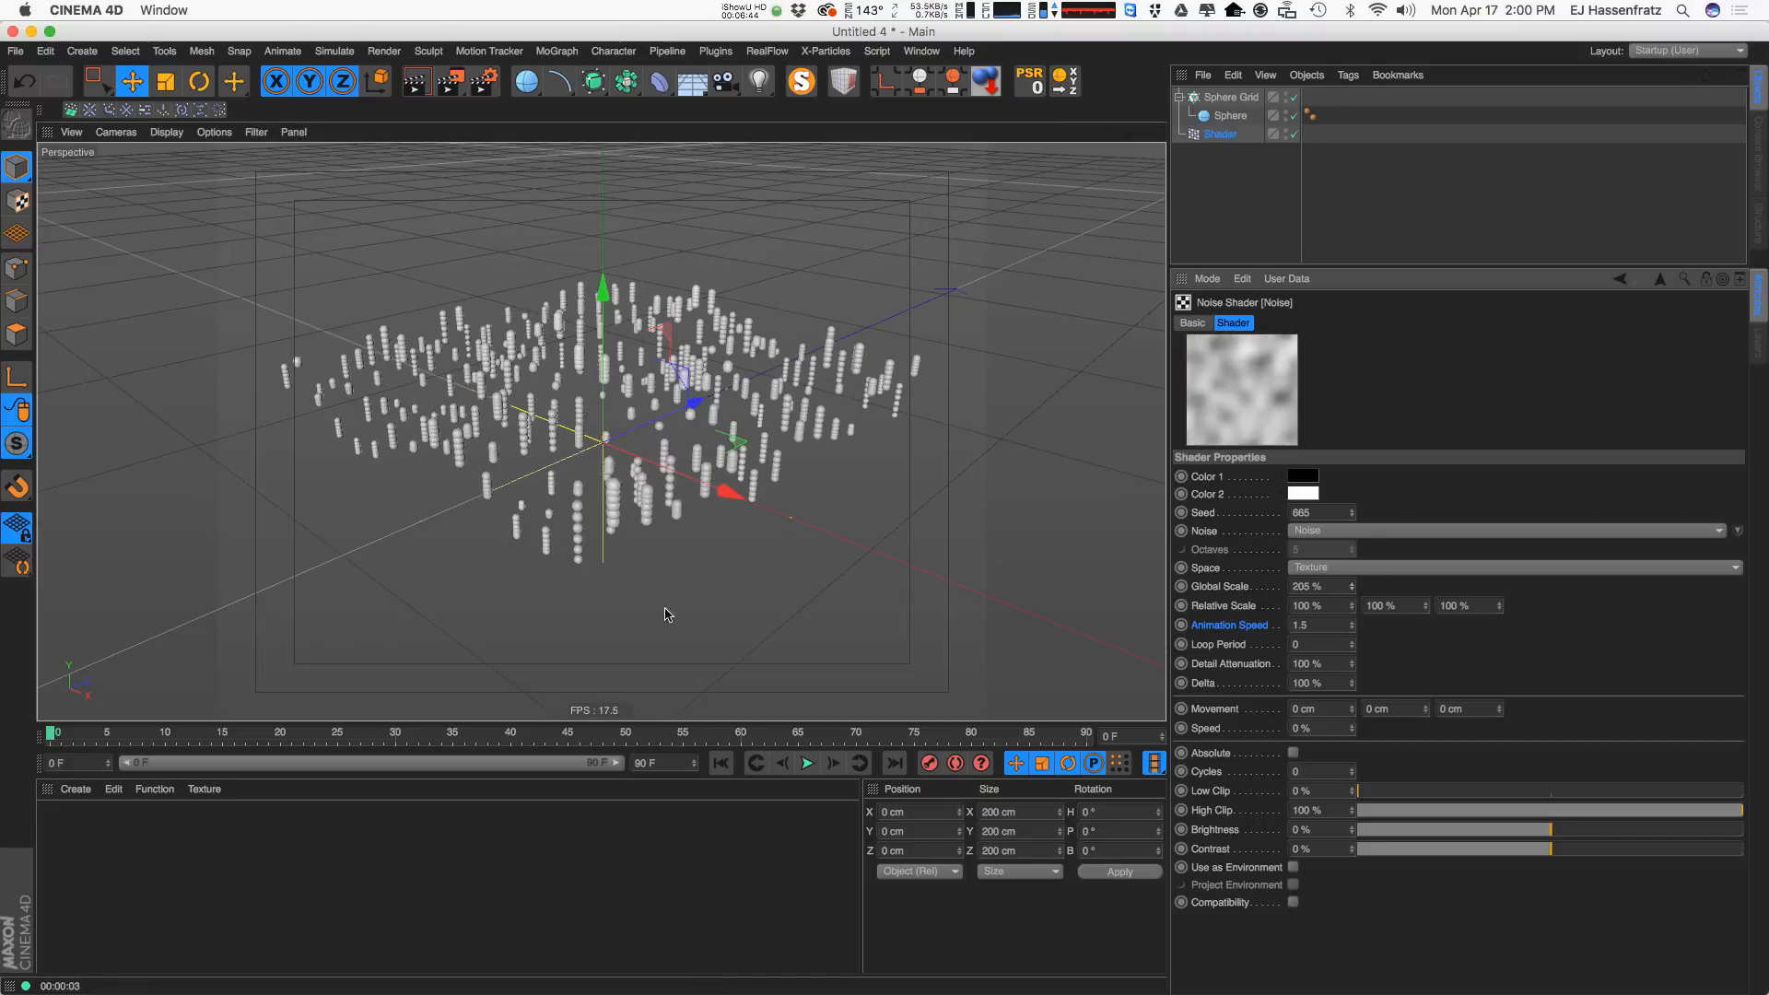
click(808, 764)
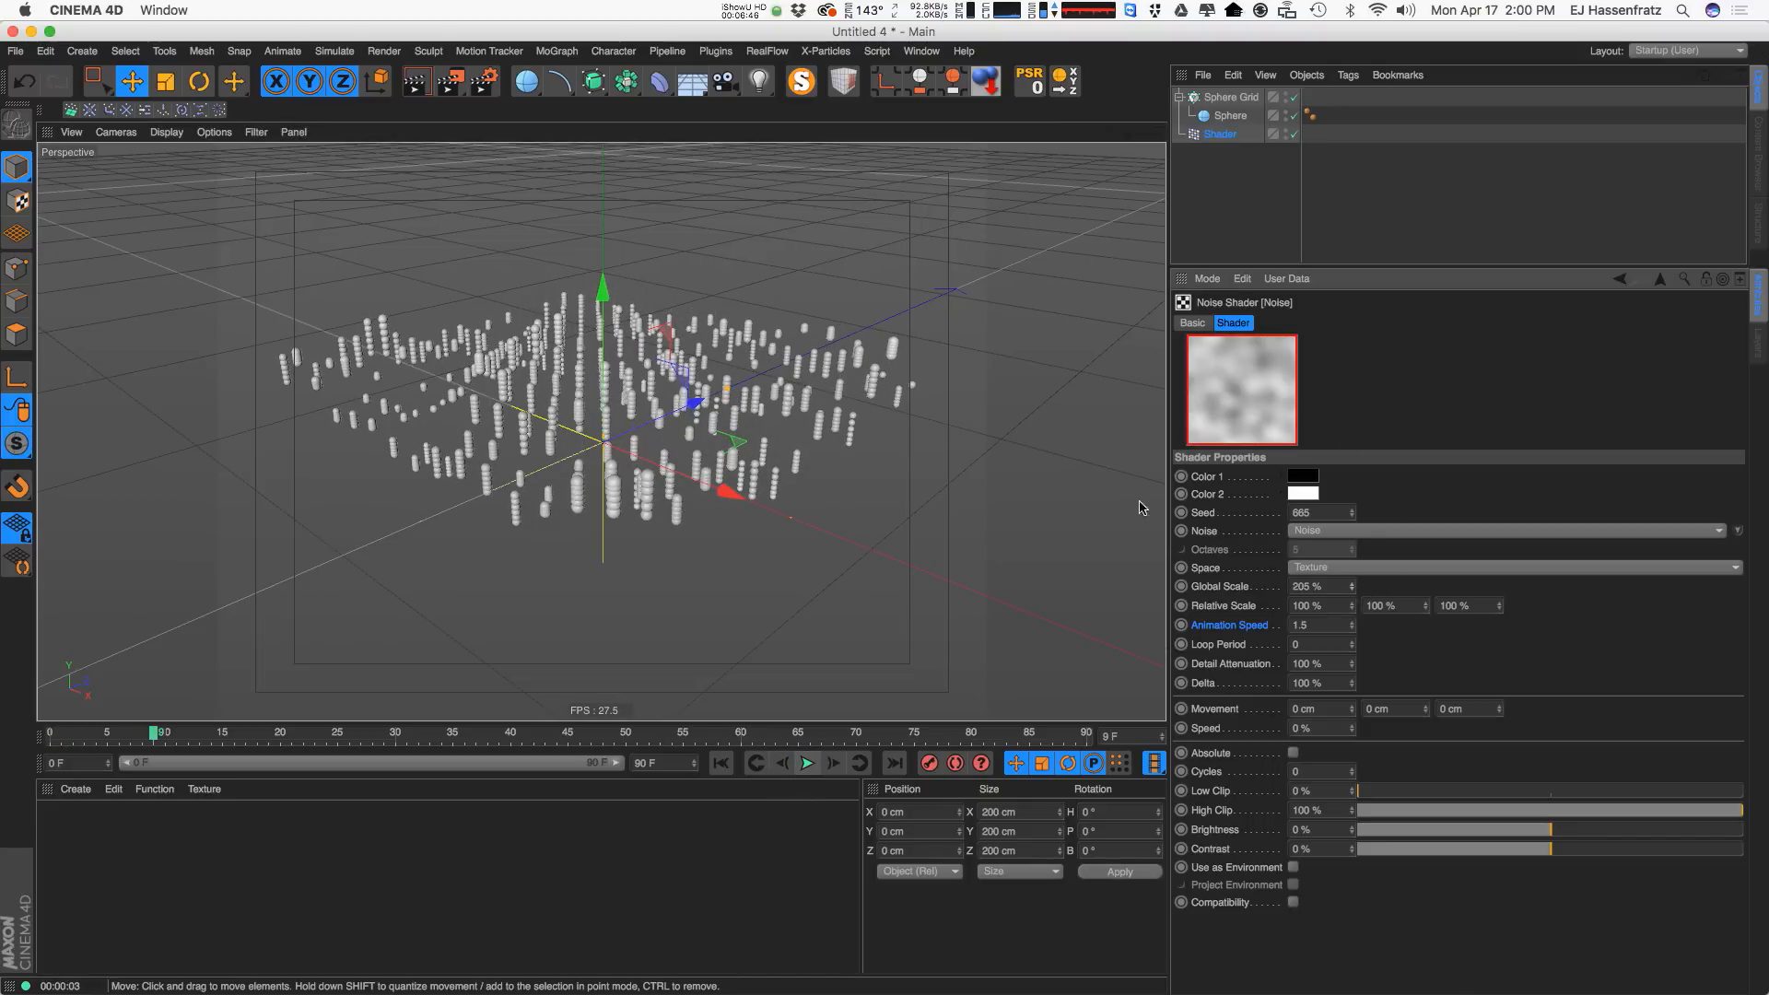
right_click(1235, 359)
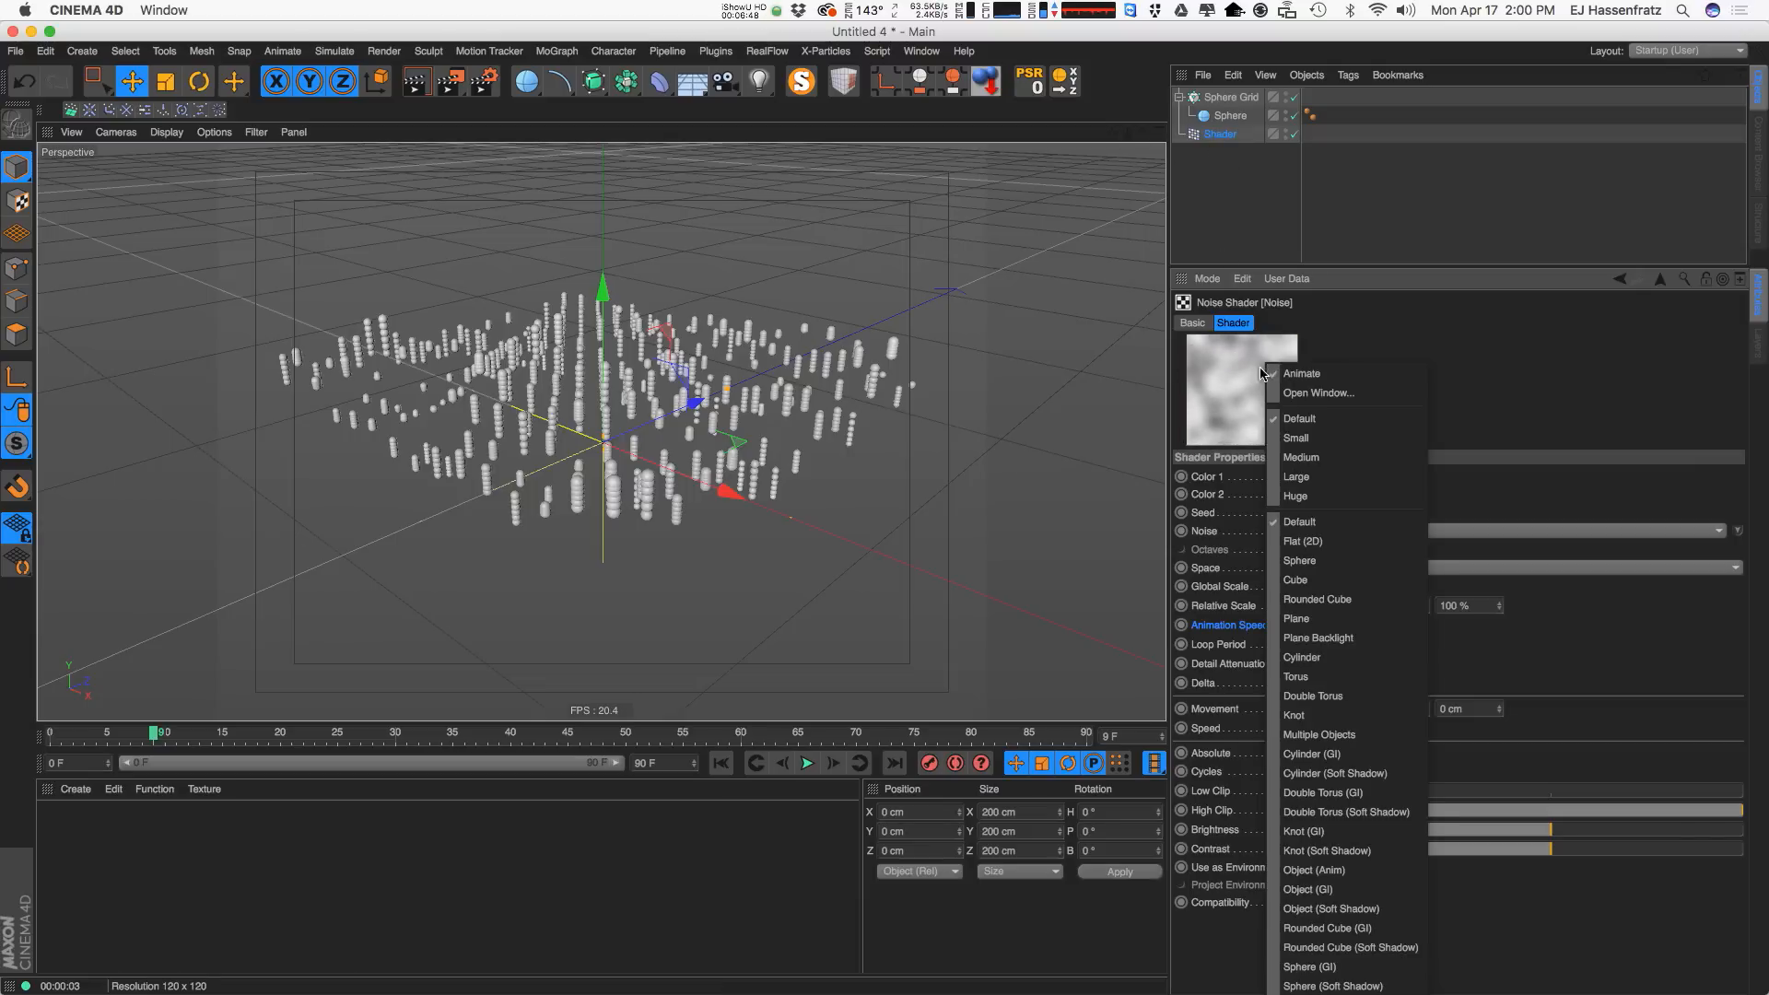
click(1307, 373)
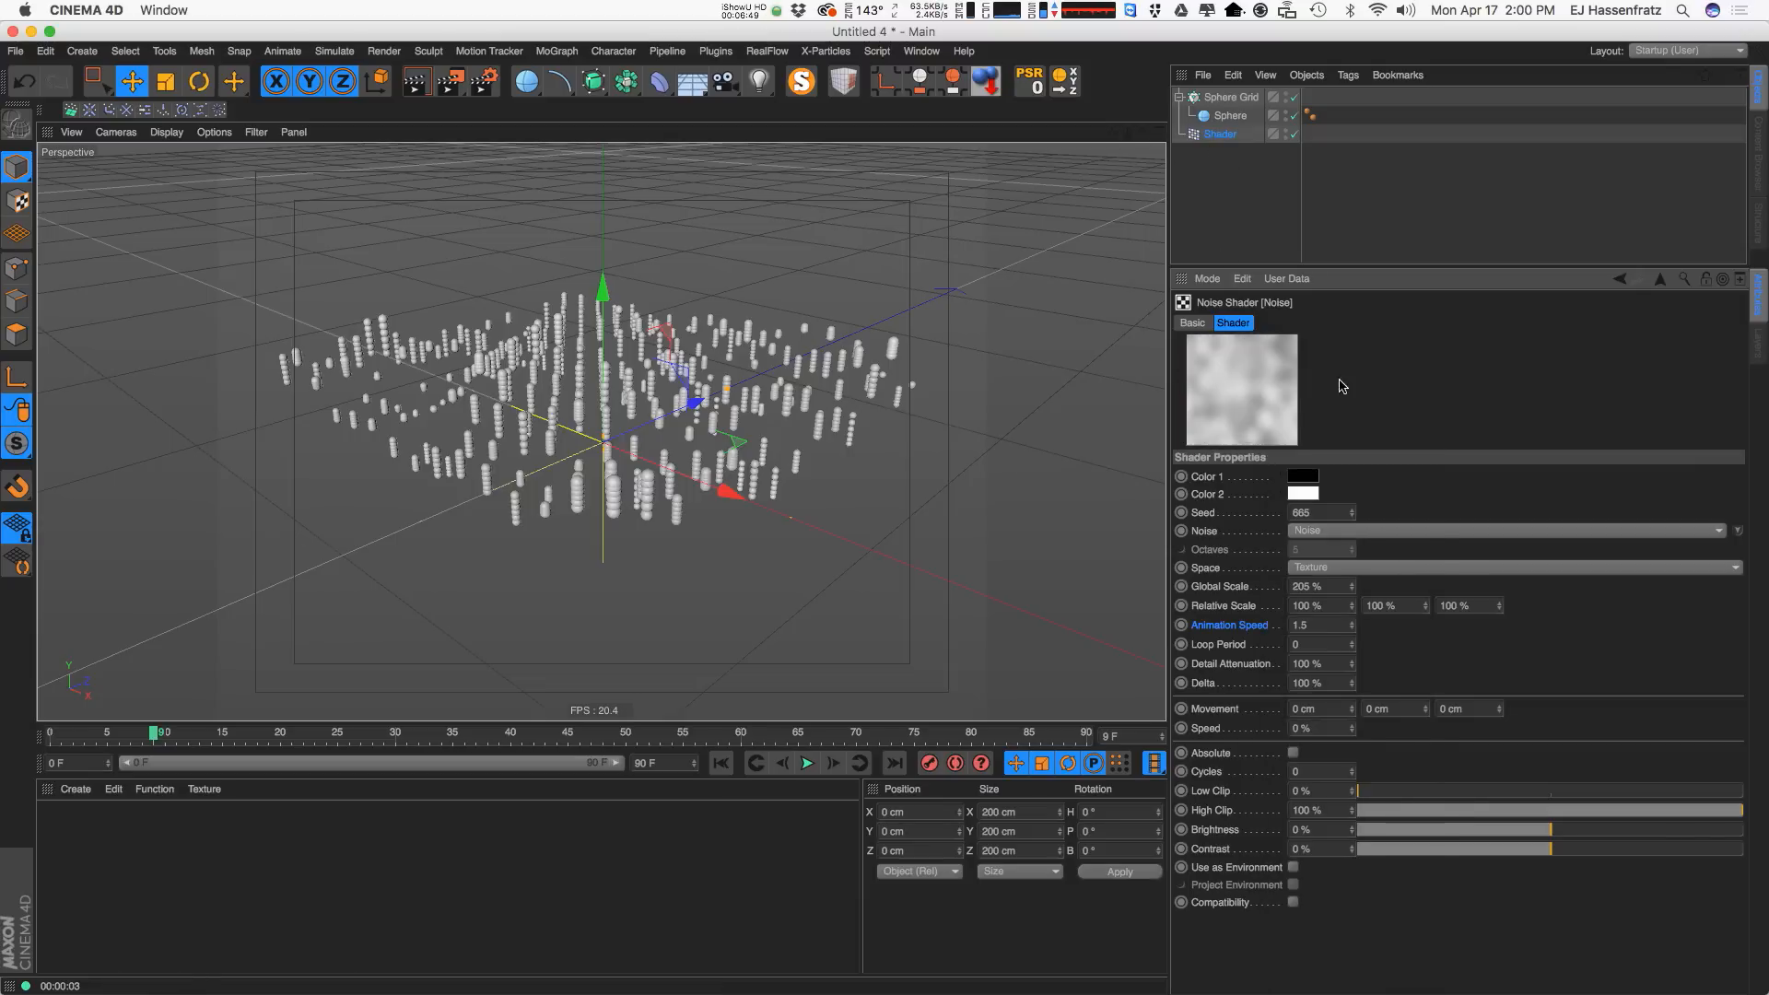
Disable Use Alpha/Strength in the Shader effector's color parameters and check the clone shading in a viewport render and at frame 49.
click(1230, 98)
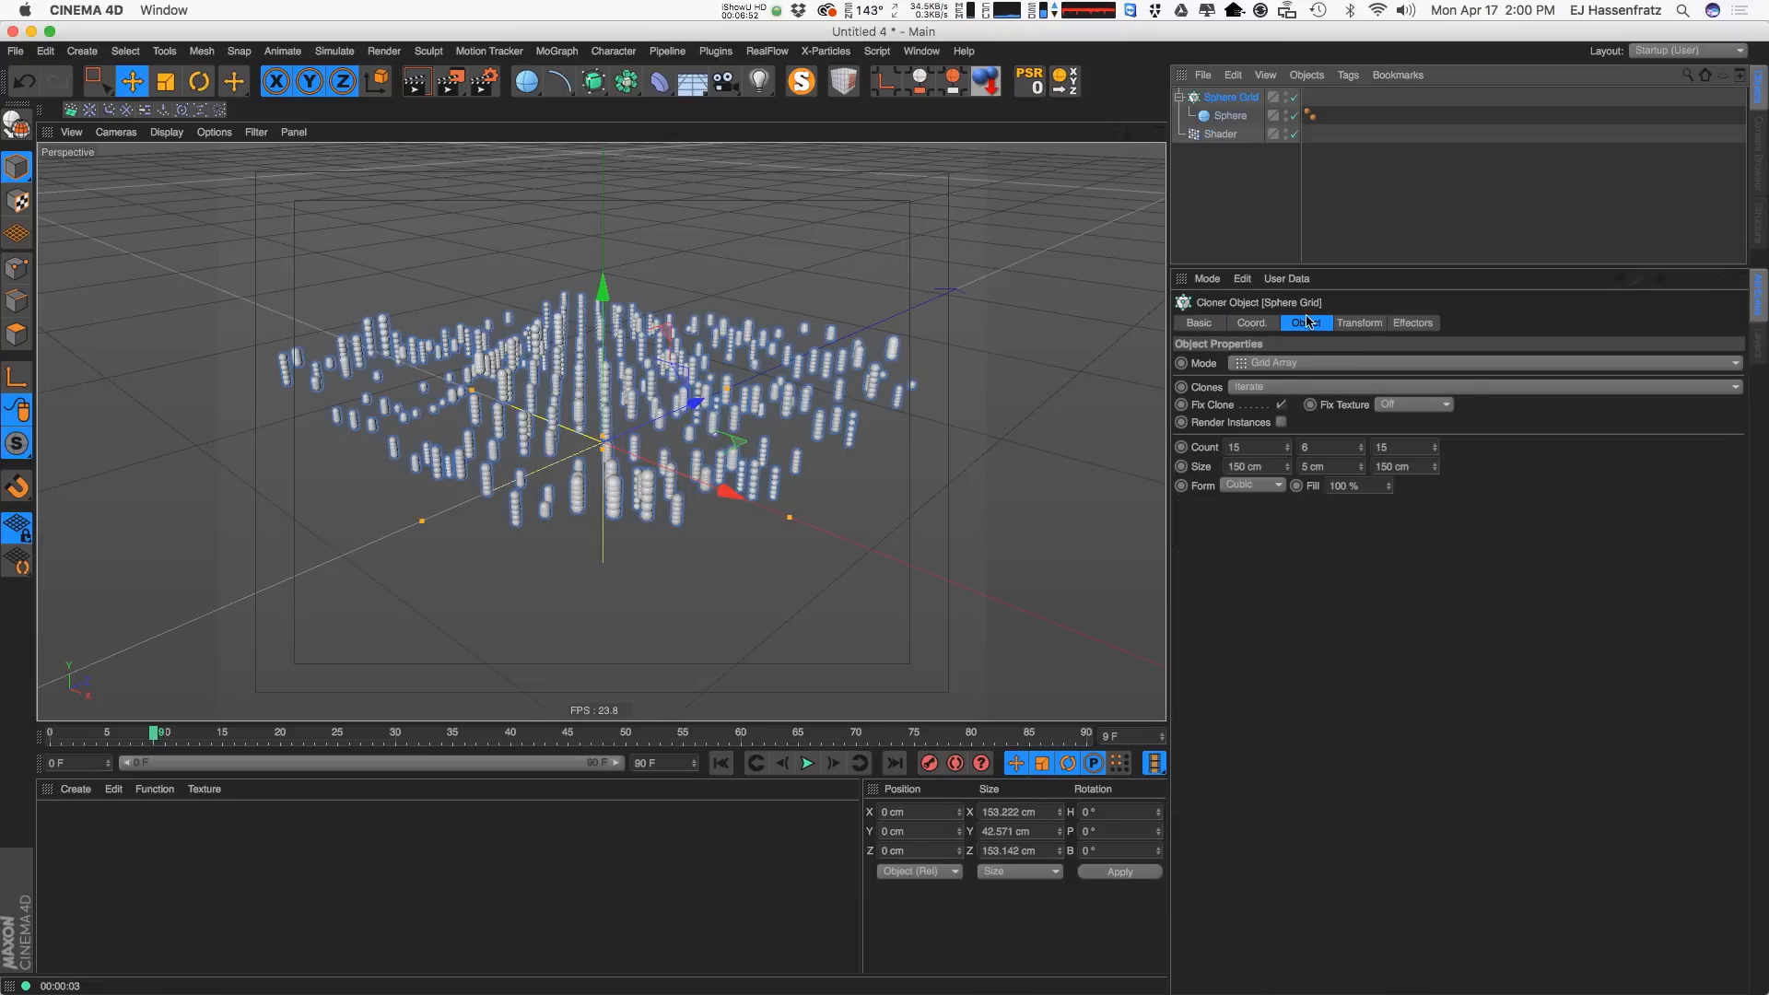
click(1360, 324)
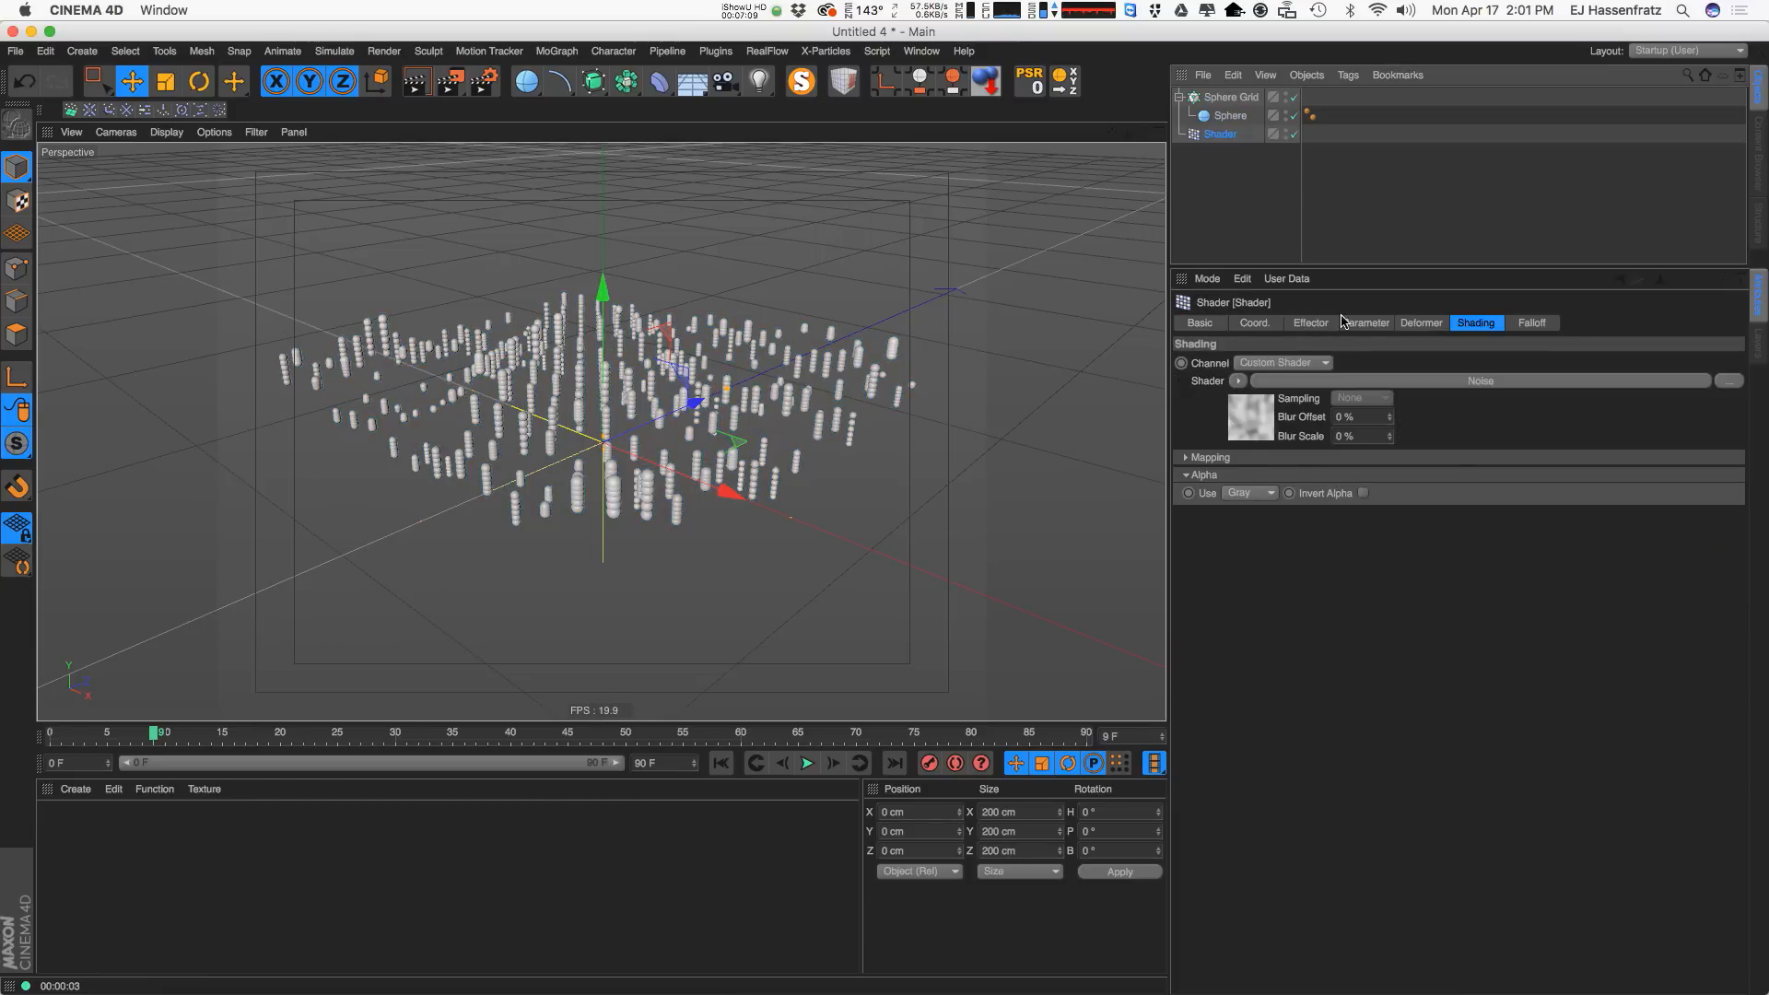
click(1360, 322)
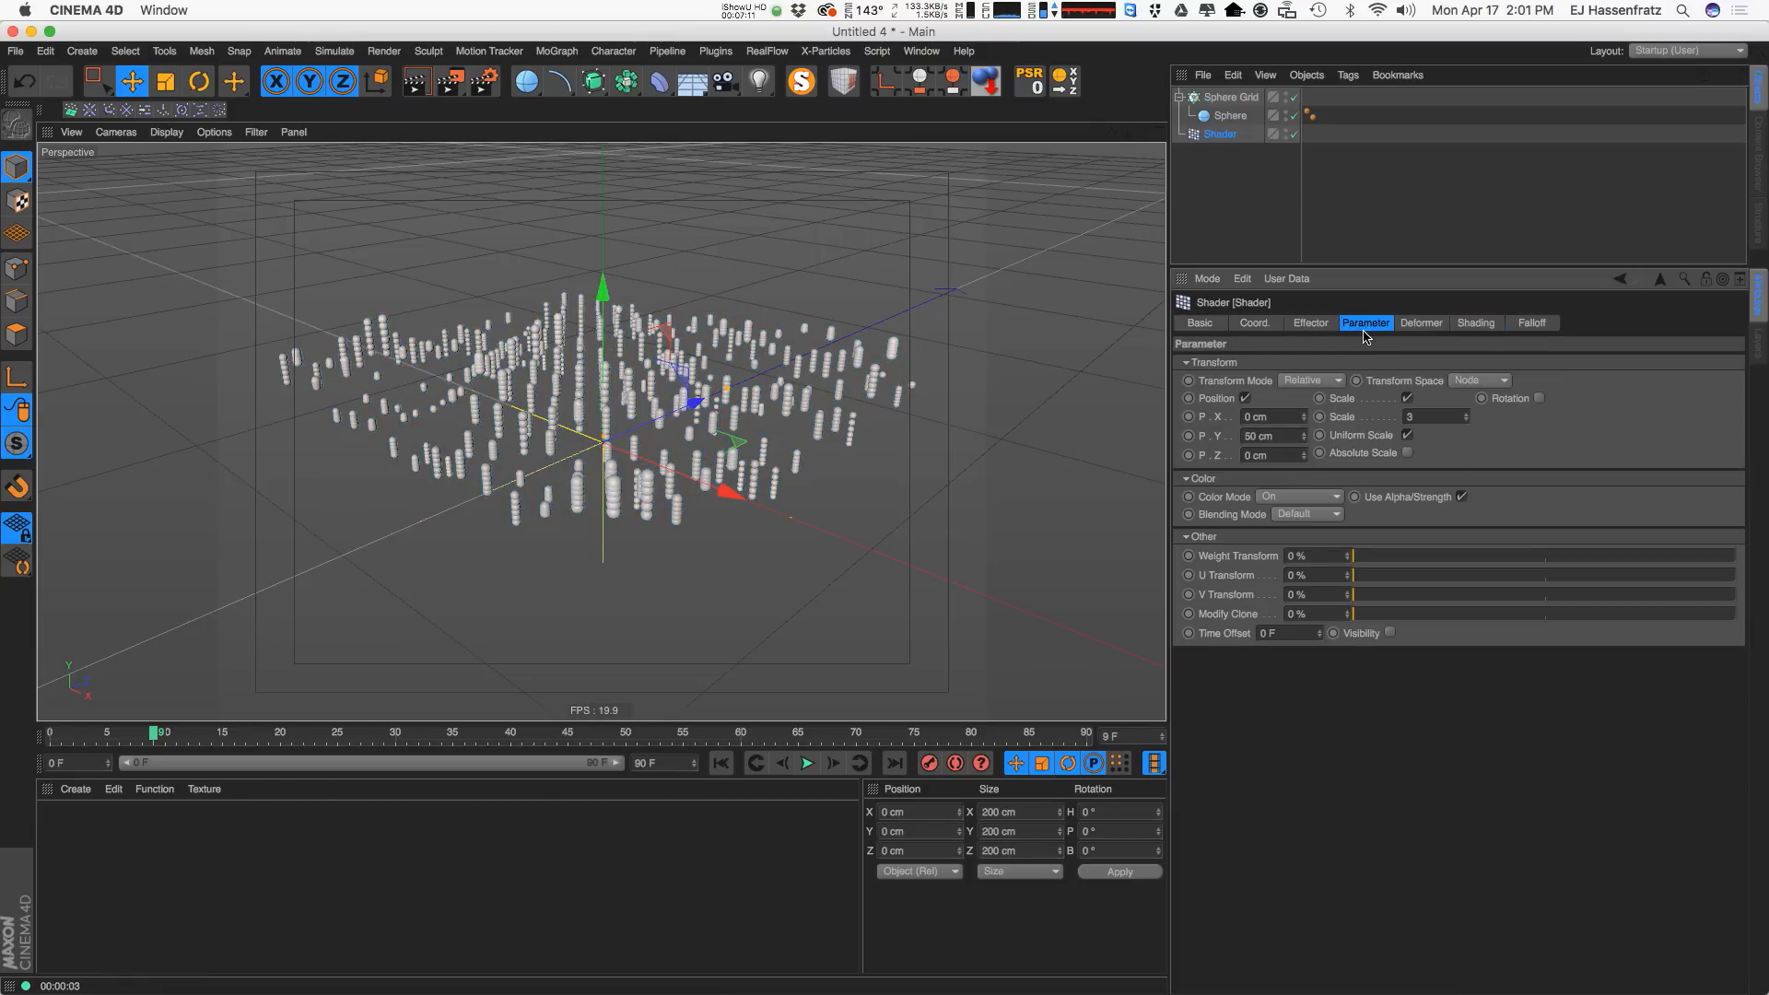
click(1460, 498)
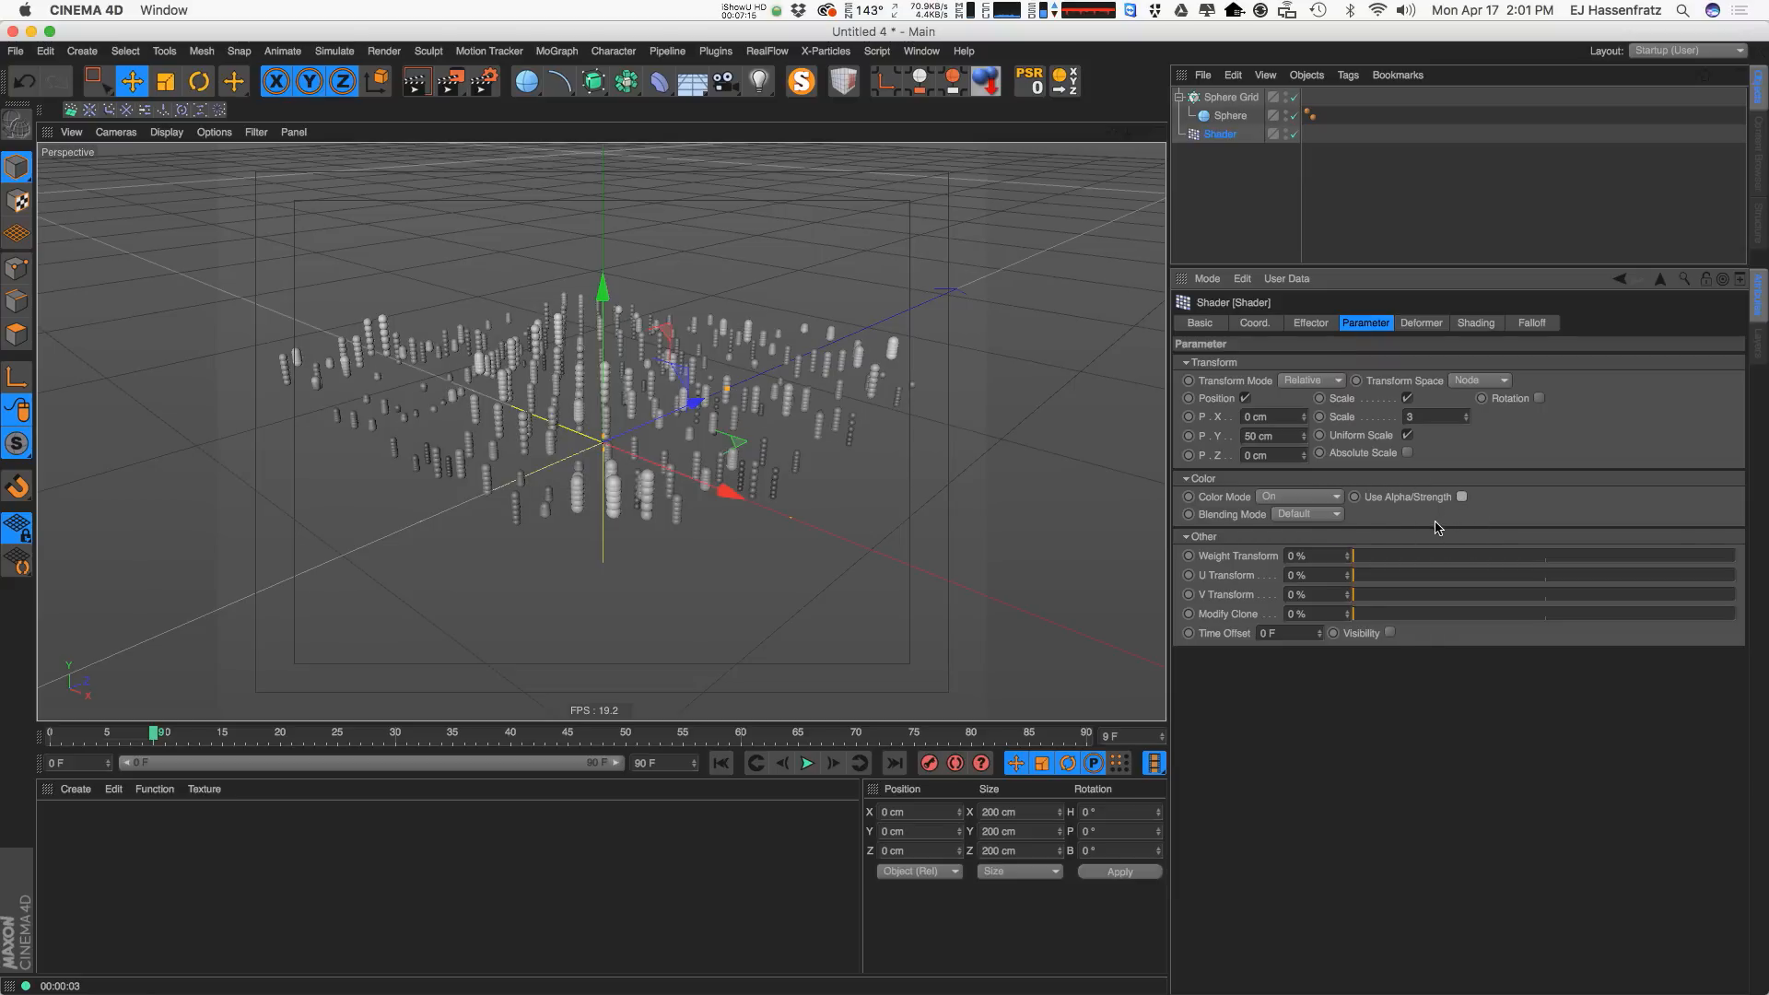
key(super+r)
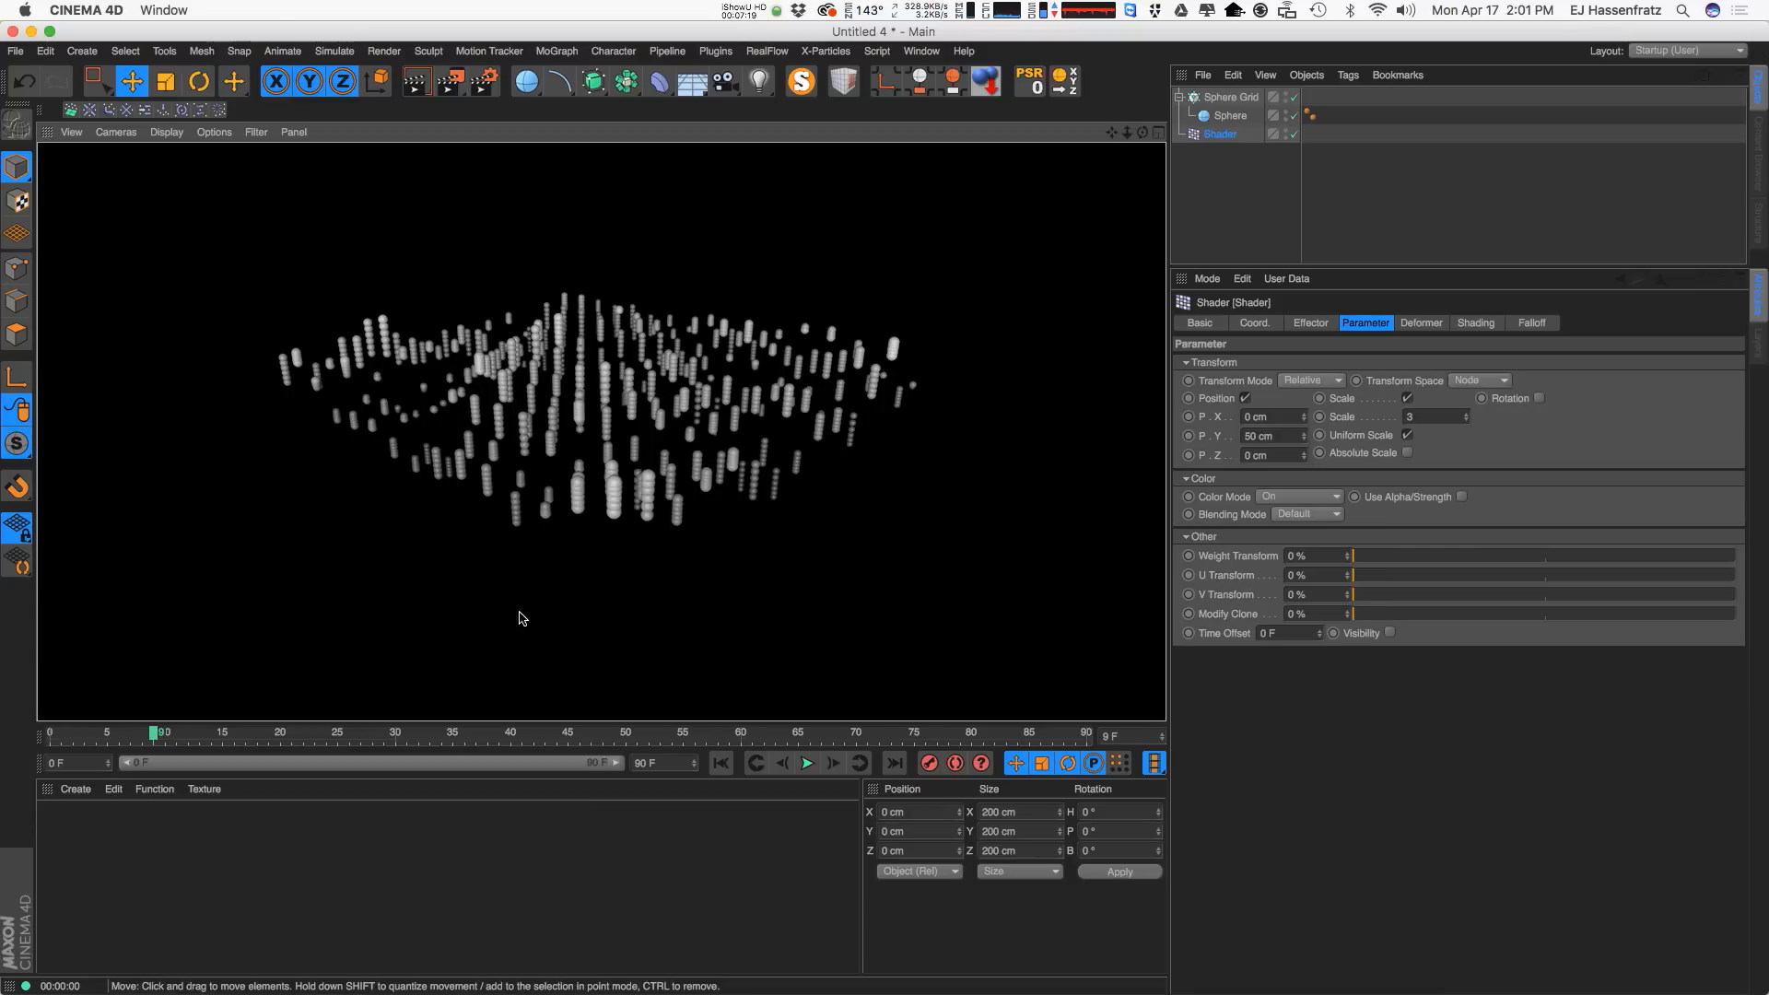
drag(763, 739, 615, 737)
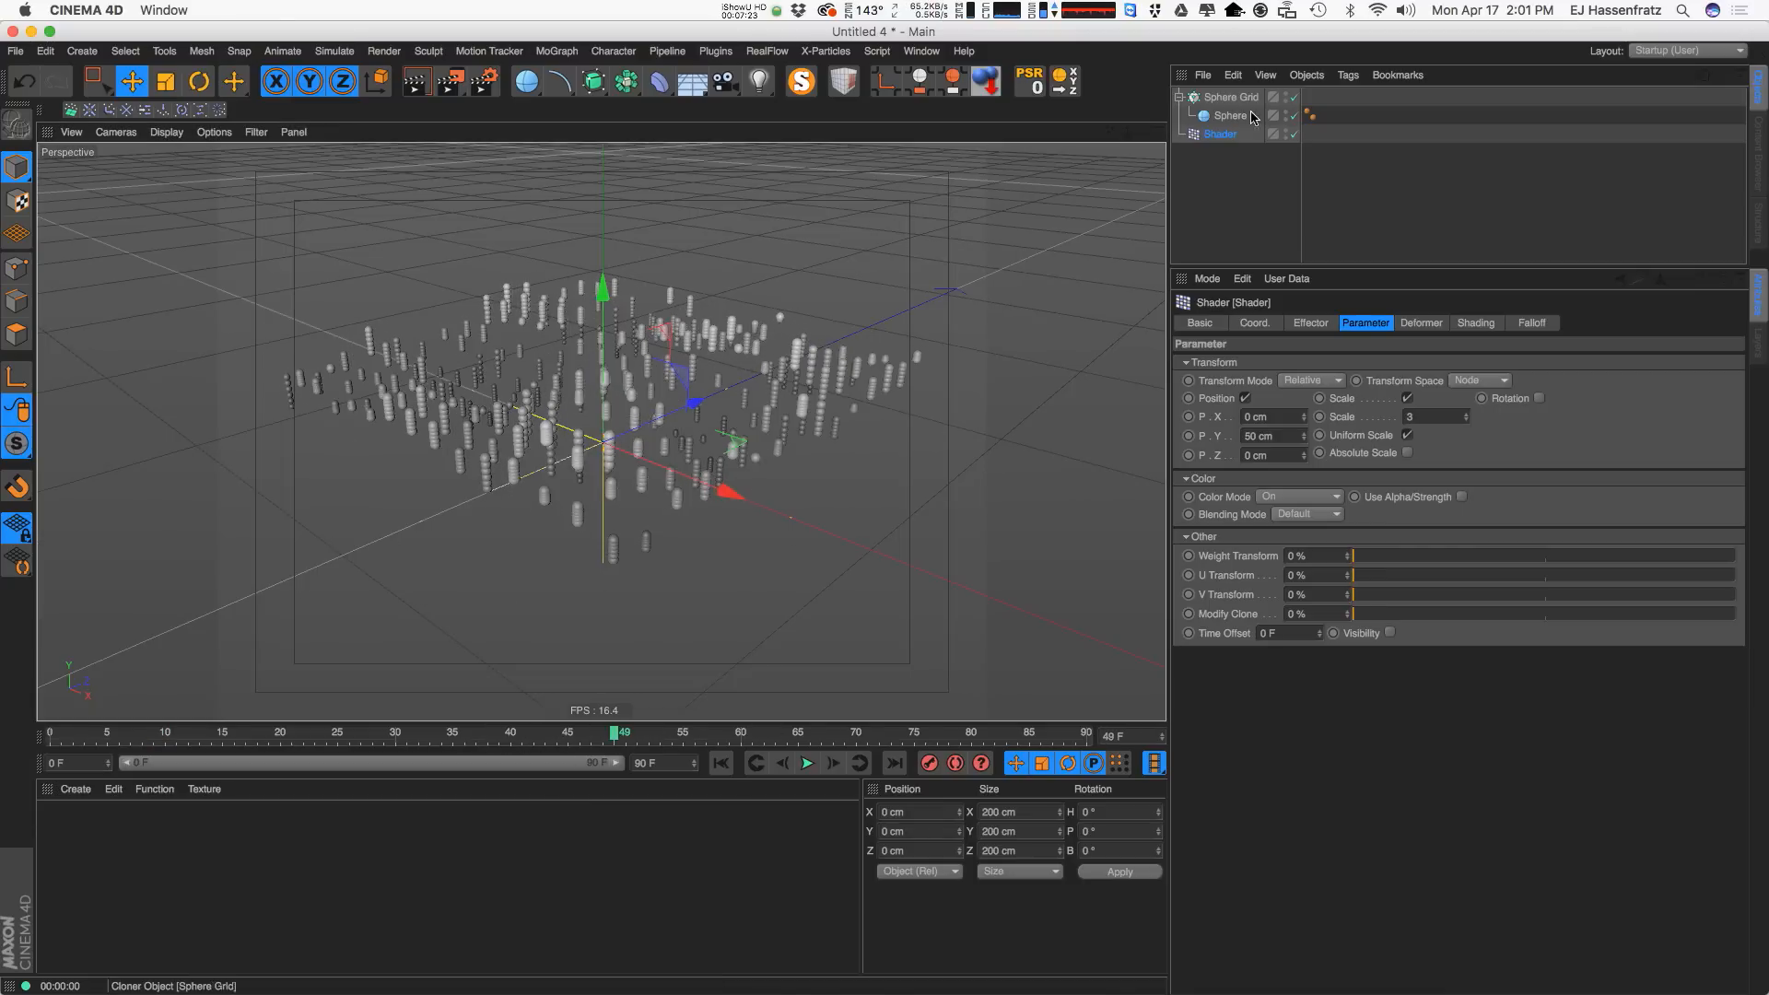
Set the Noise shader's Contrast to 38 % and check the clones in a viewport render.
click(1477, 324)
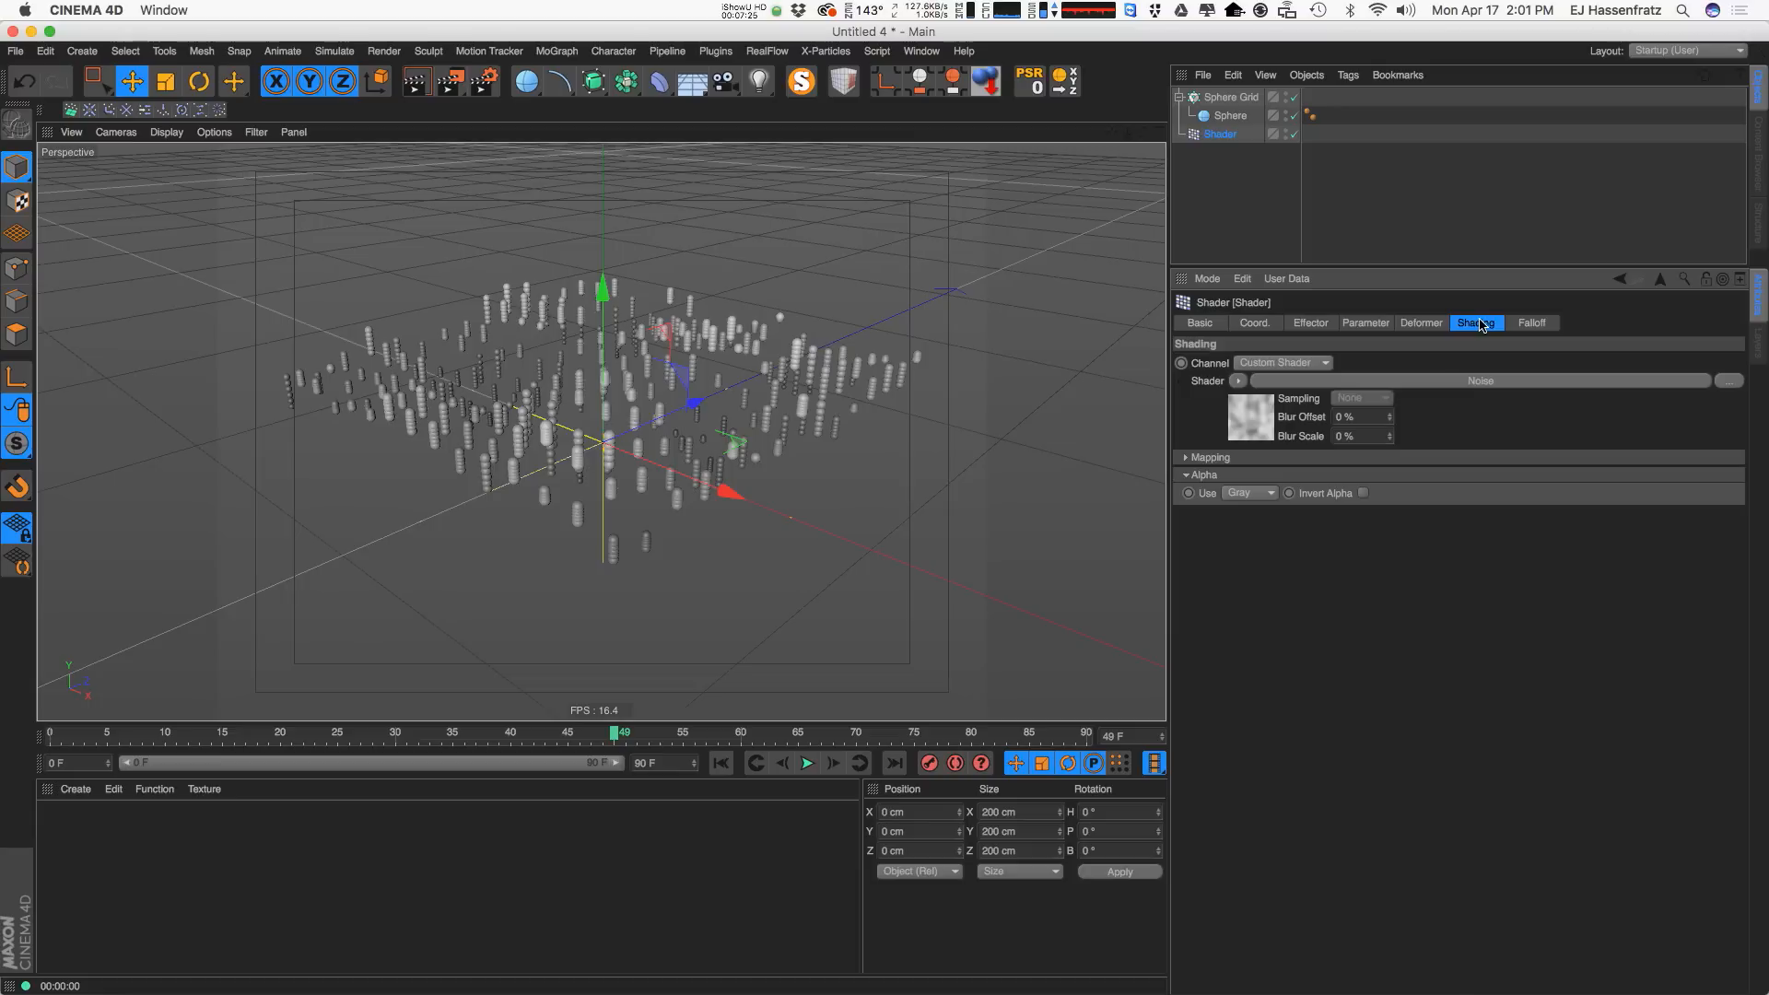
click(1500, 380)
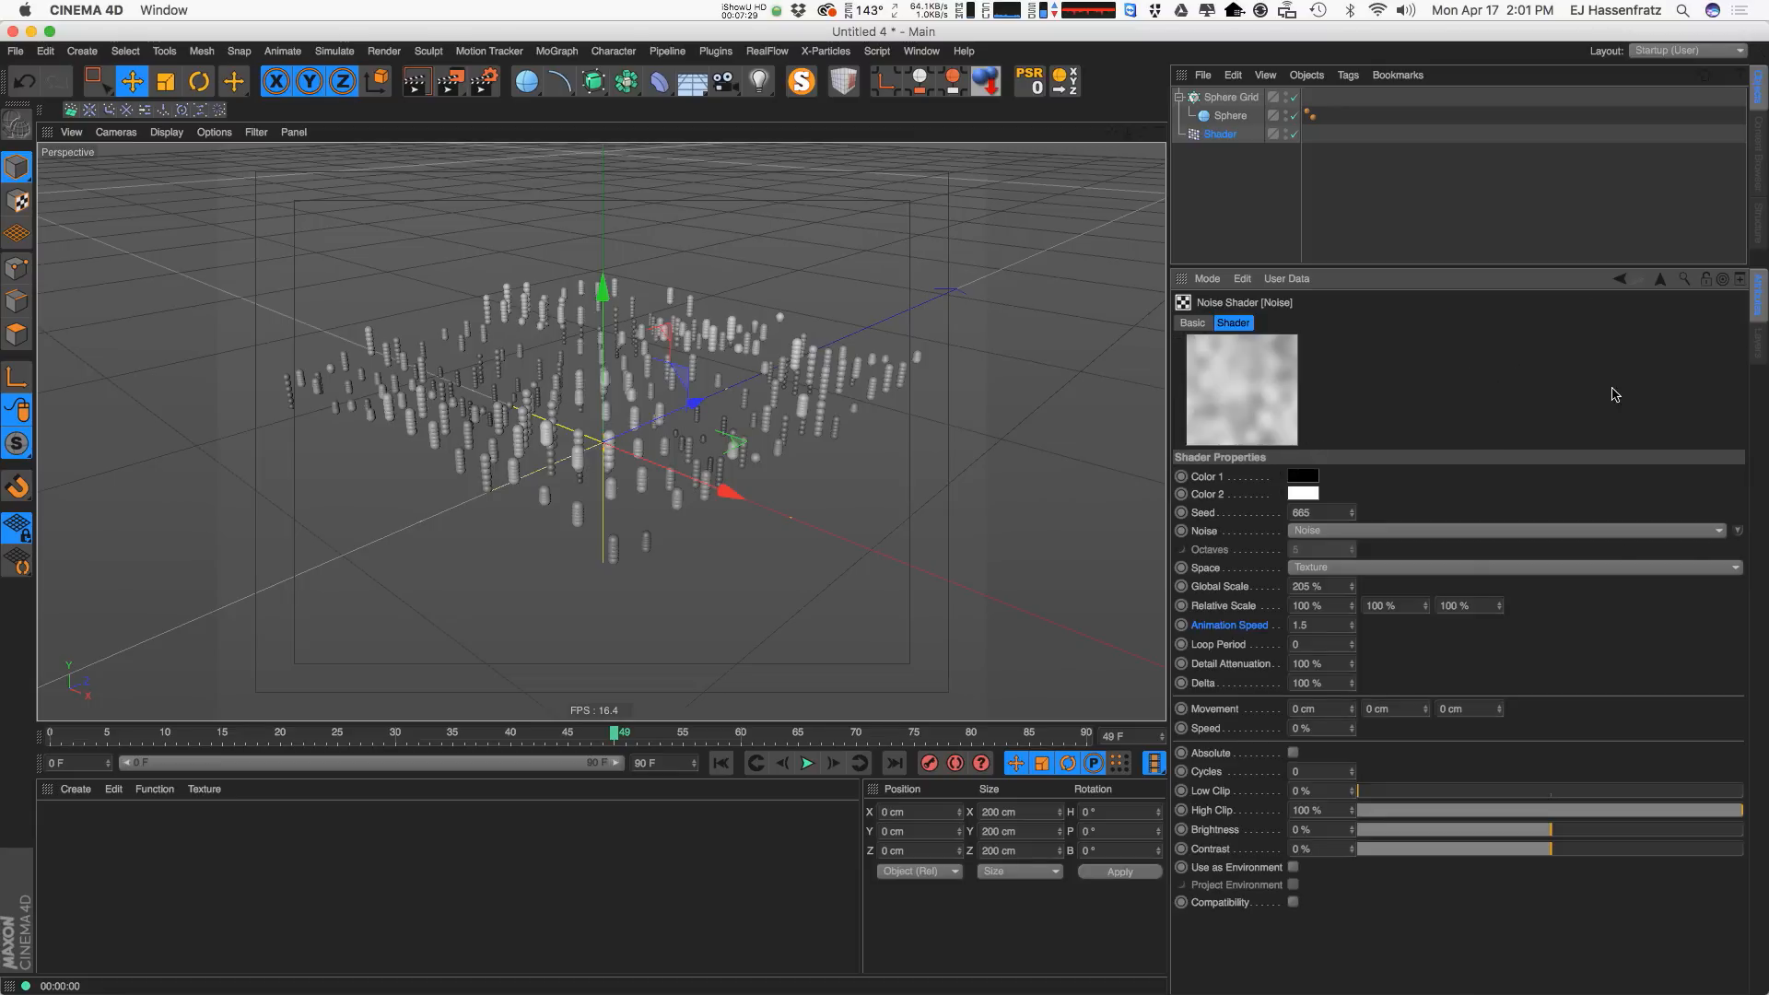
mouse_move(1621, 849)
mouse_down()
mouse_move(1704, 856)
mouse_move(1623, 857)
mouse_up()
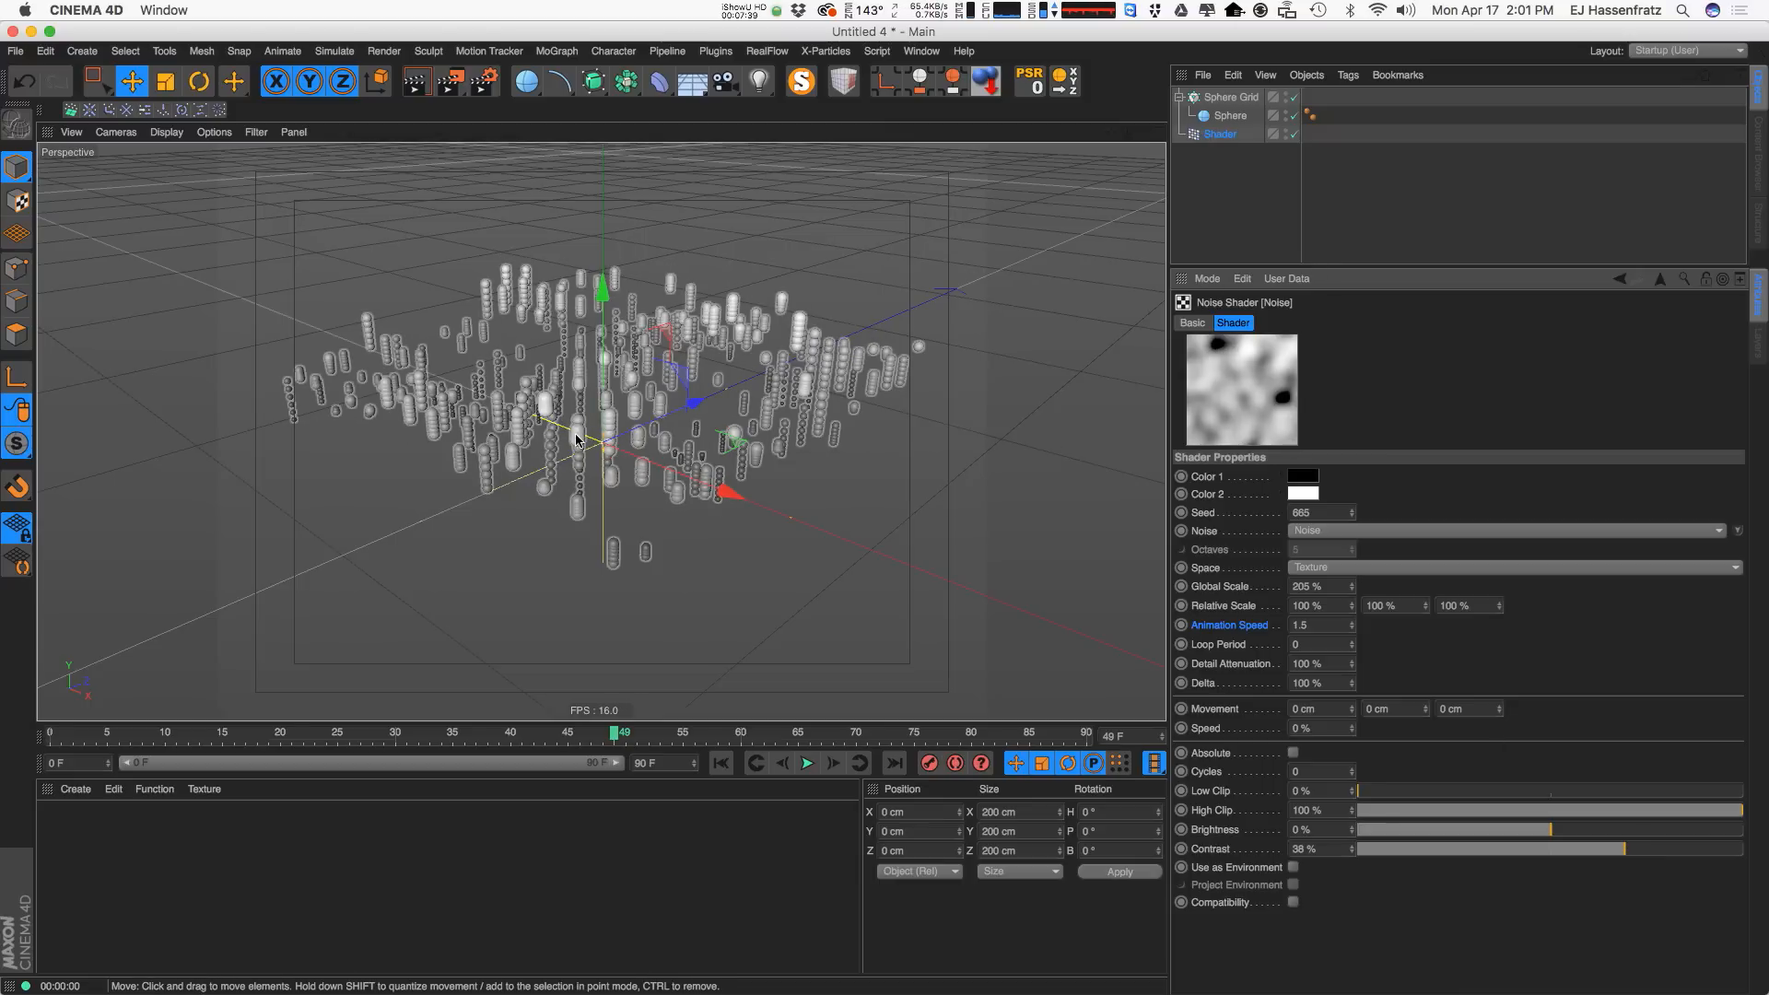
key(super+r)
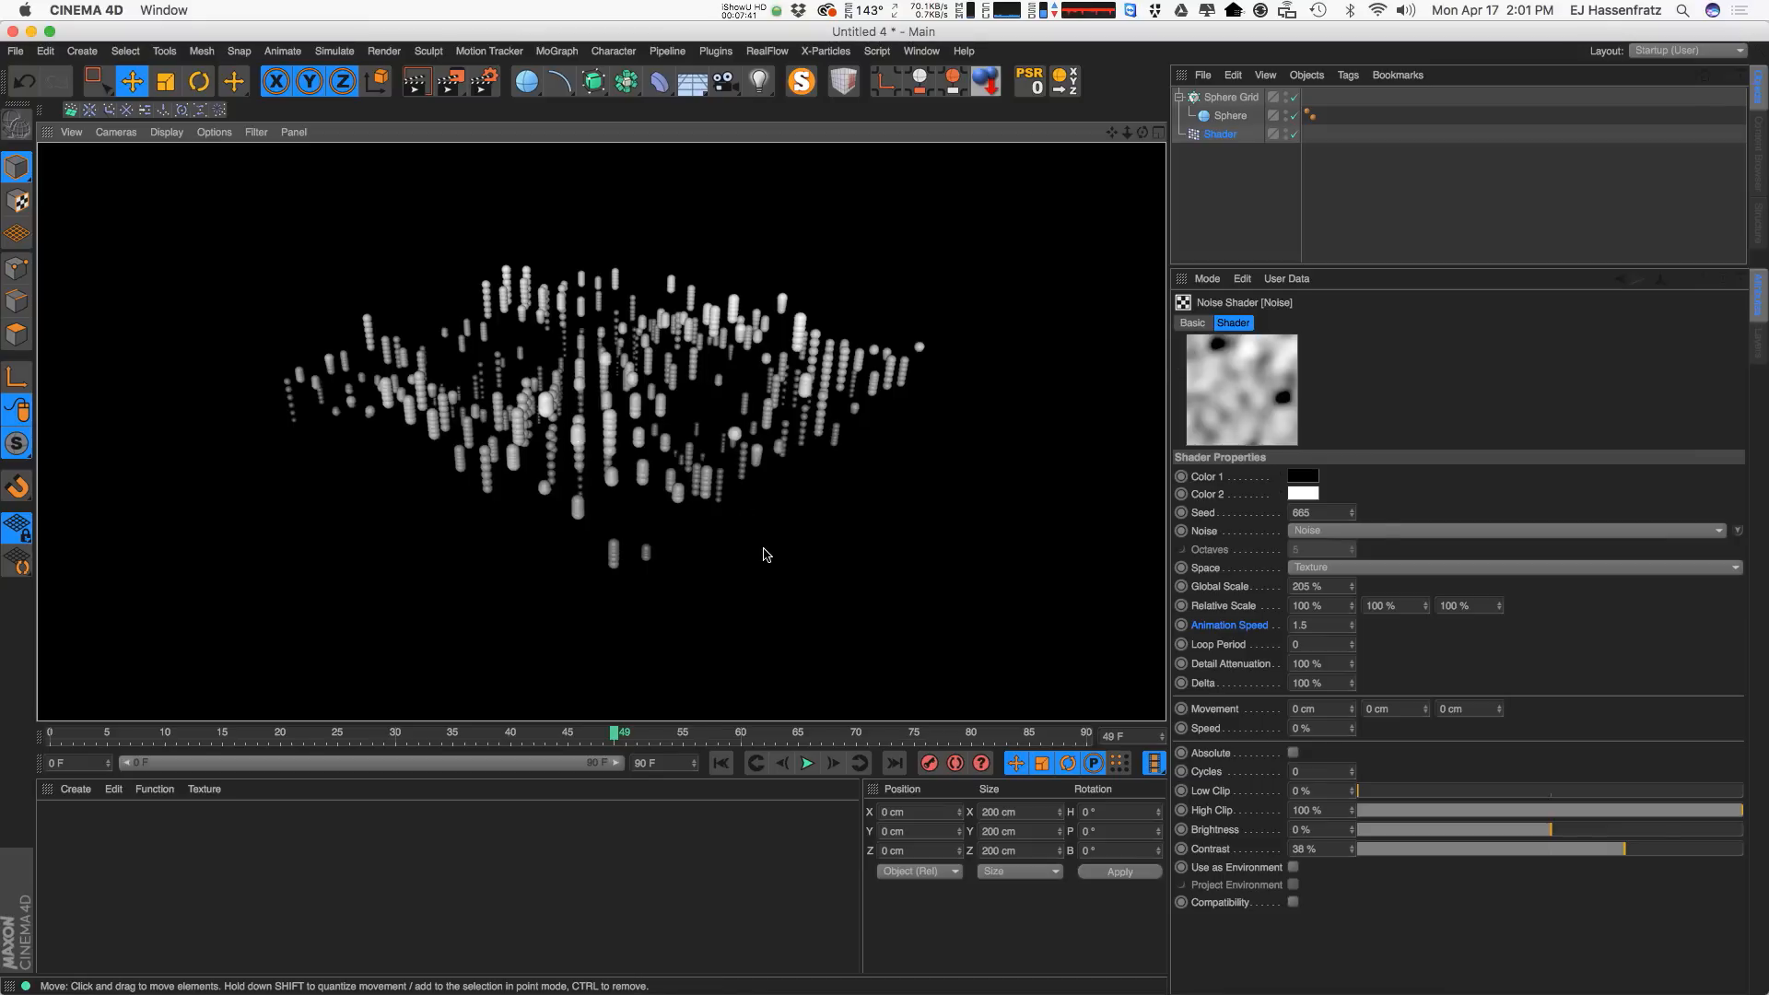
click(763, 551)
Examine from lower and higher angles how clone brightness, size and height relate, alongside the Shader effector's parameters.
alt+drag(618, 485, 624, 415)
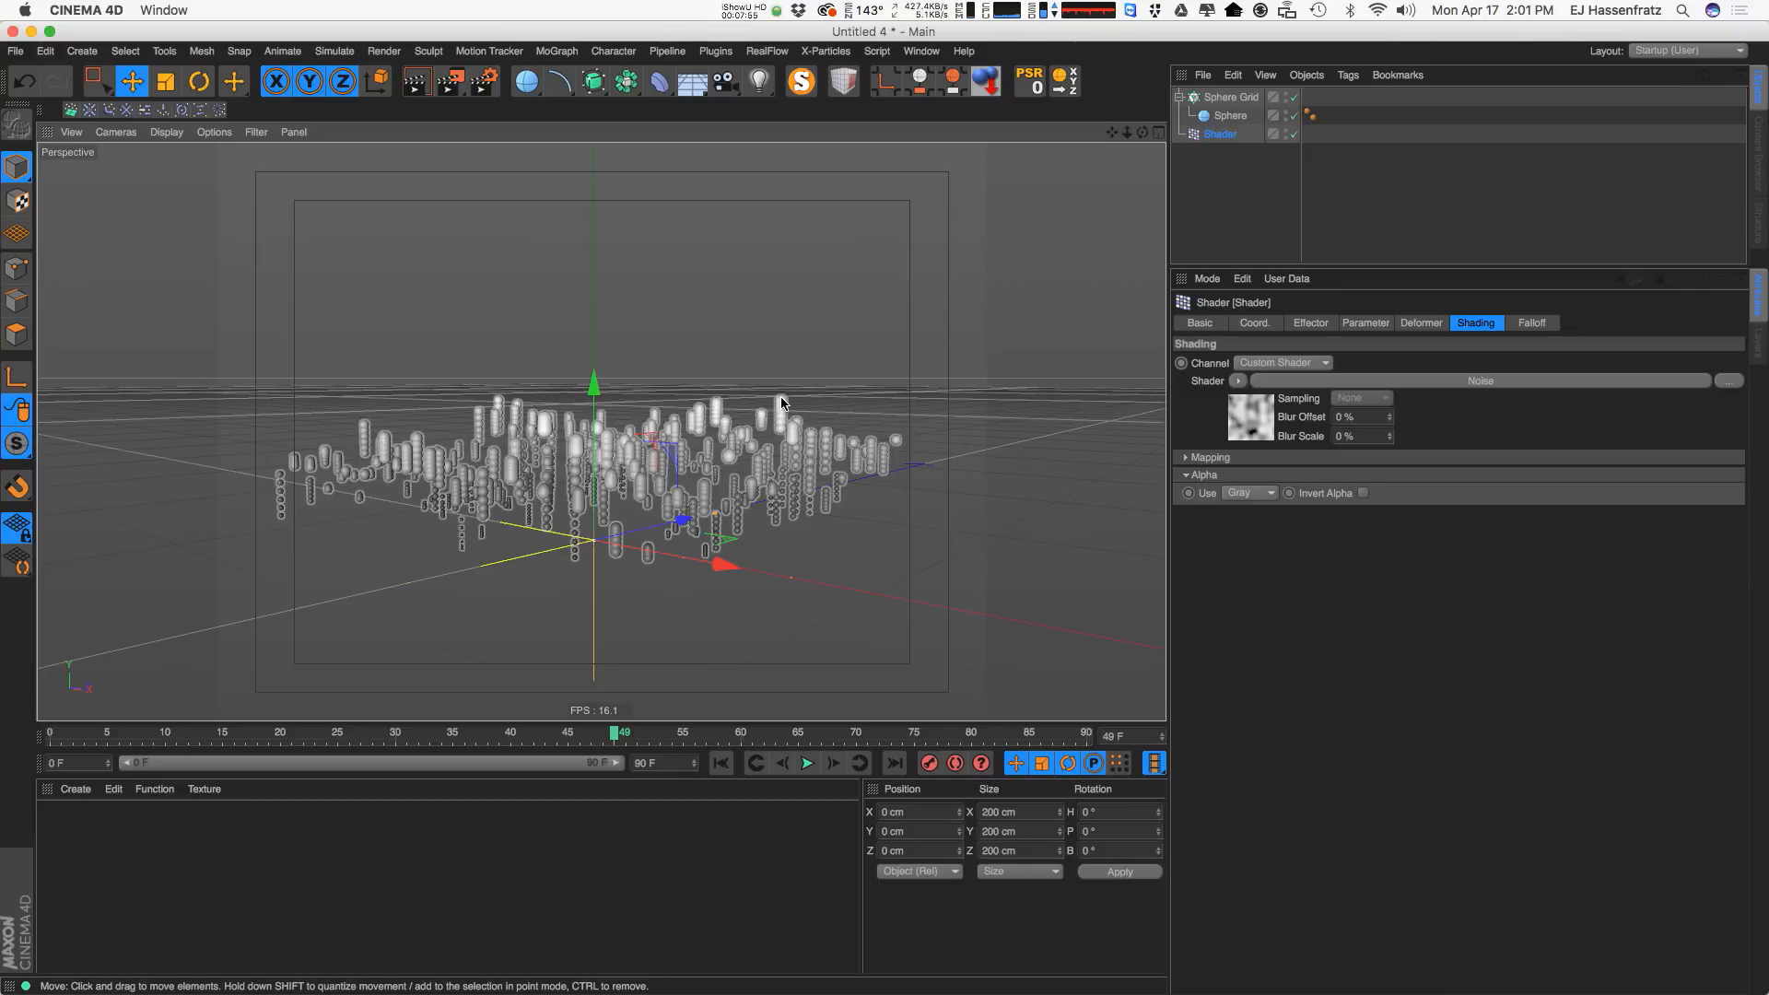
alt+drag(772, 470, 755, 431)
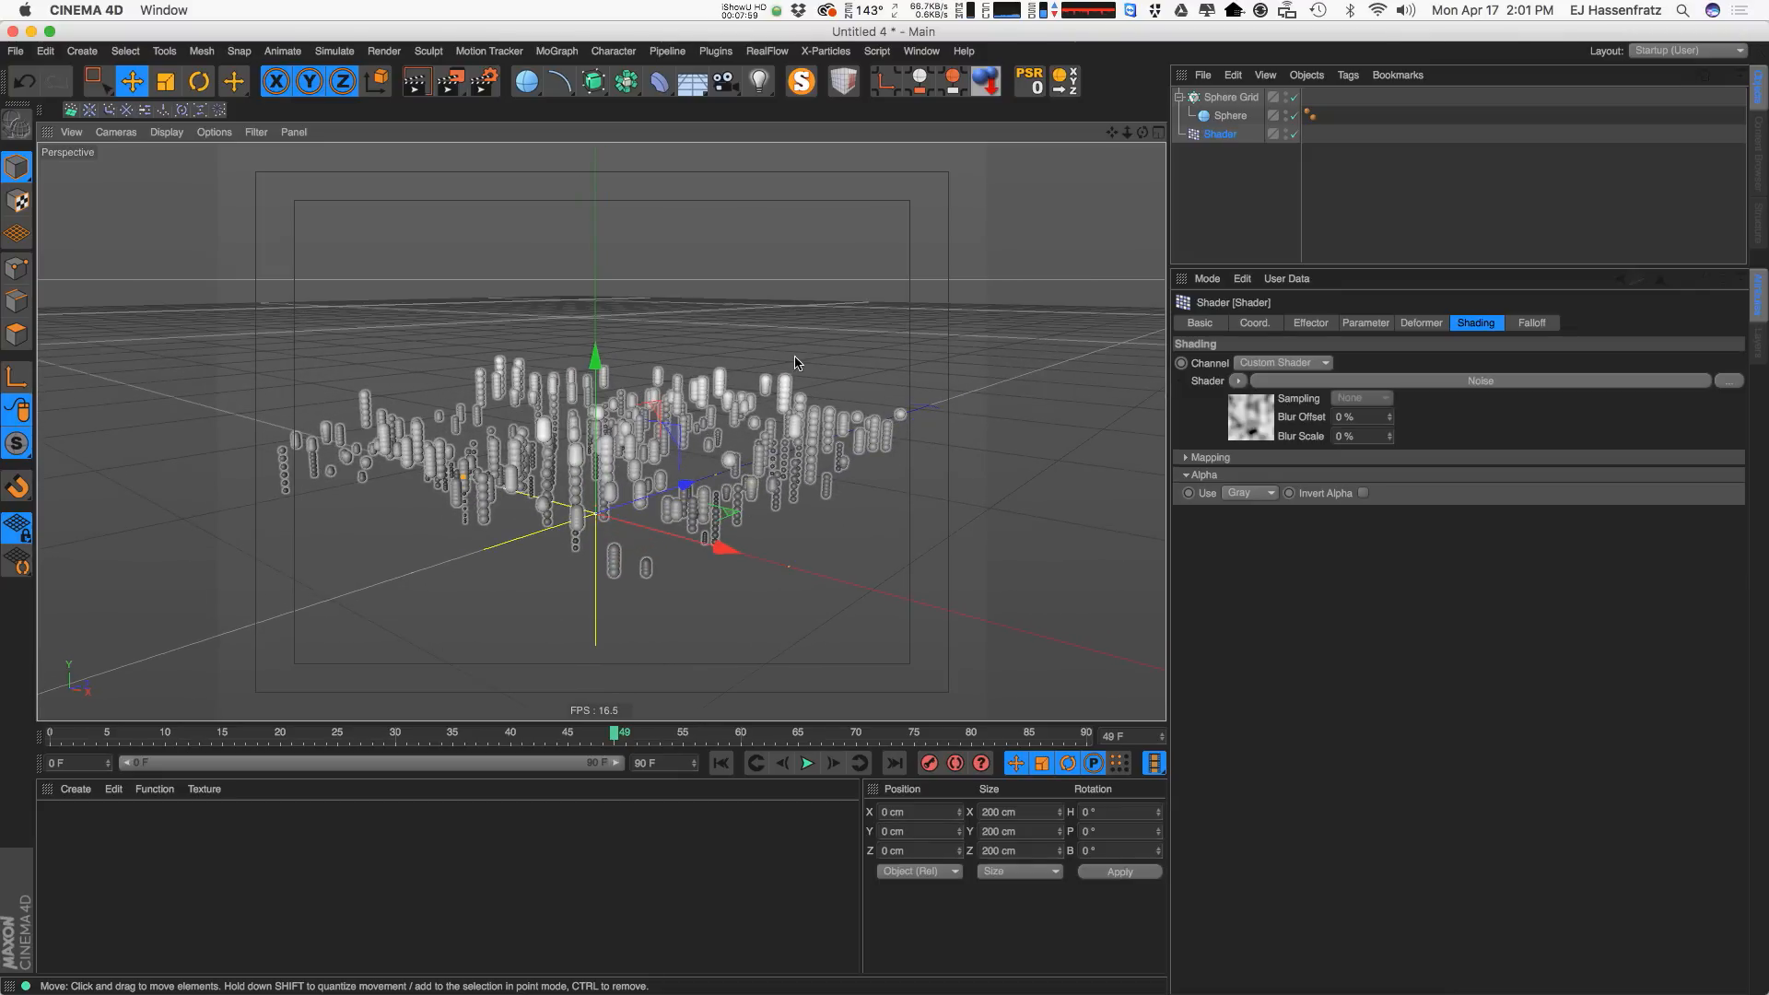
click(1365, 322)
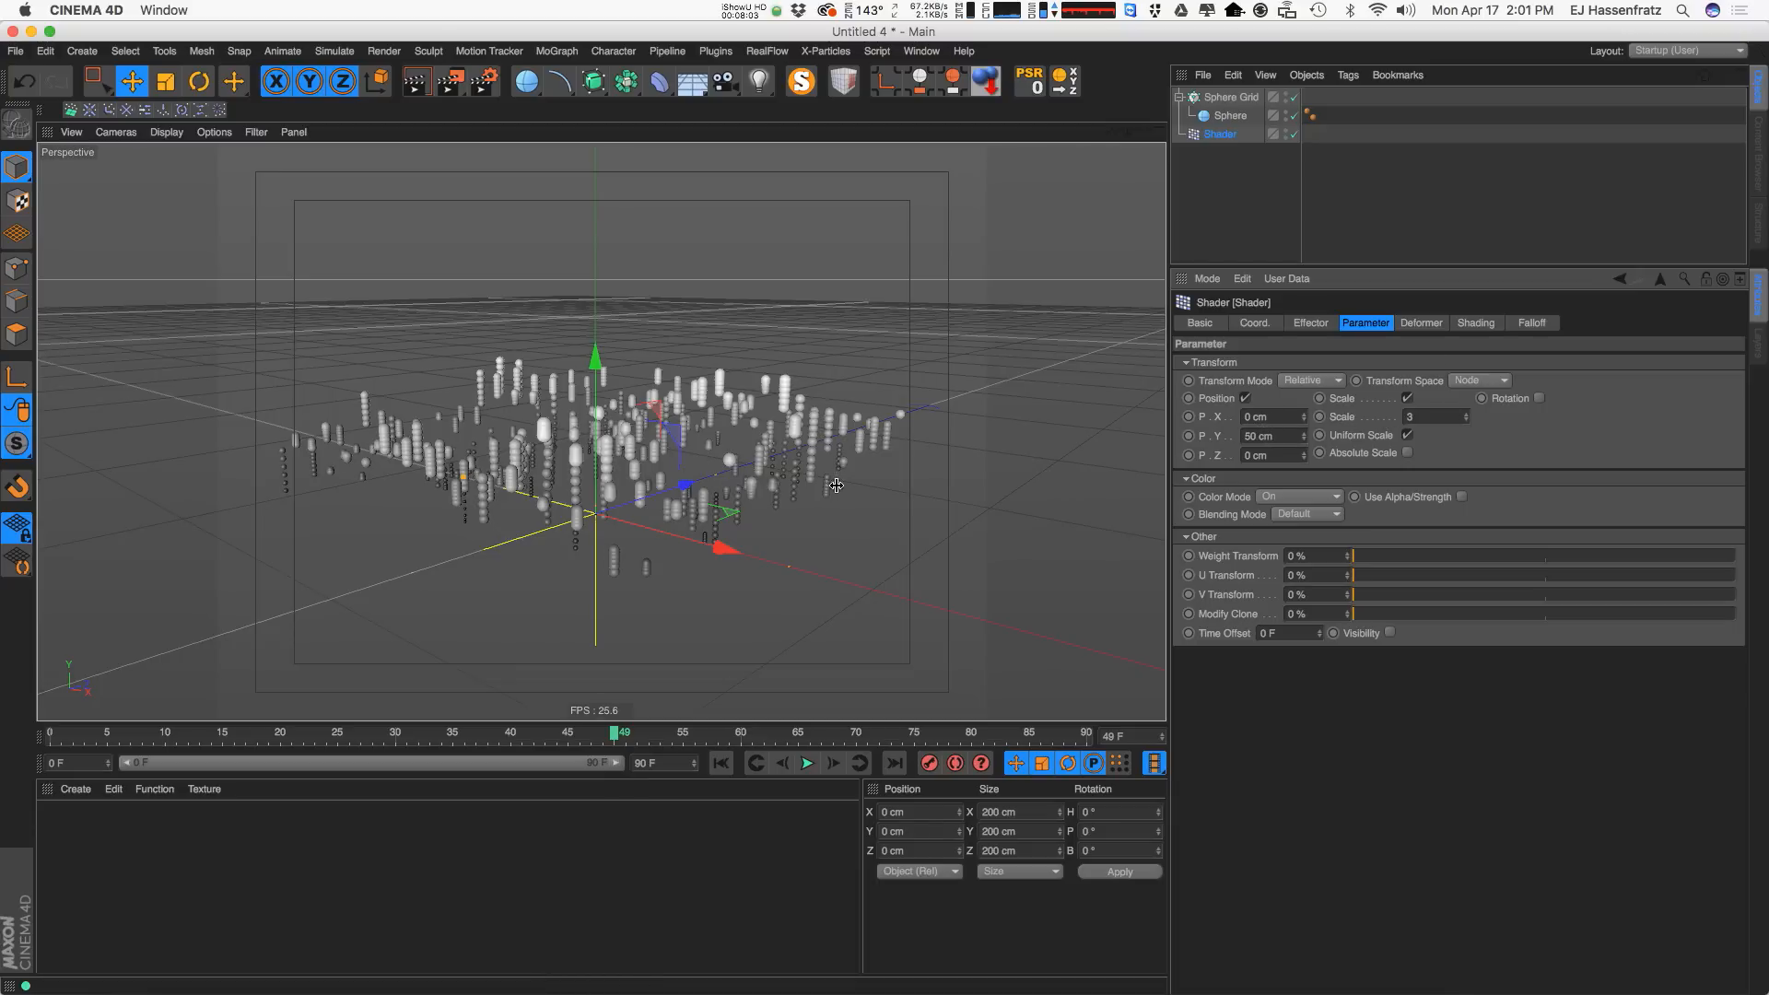
key(Return)
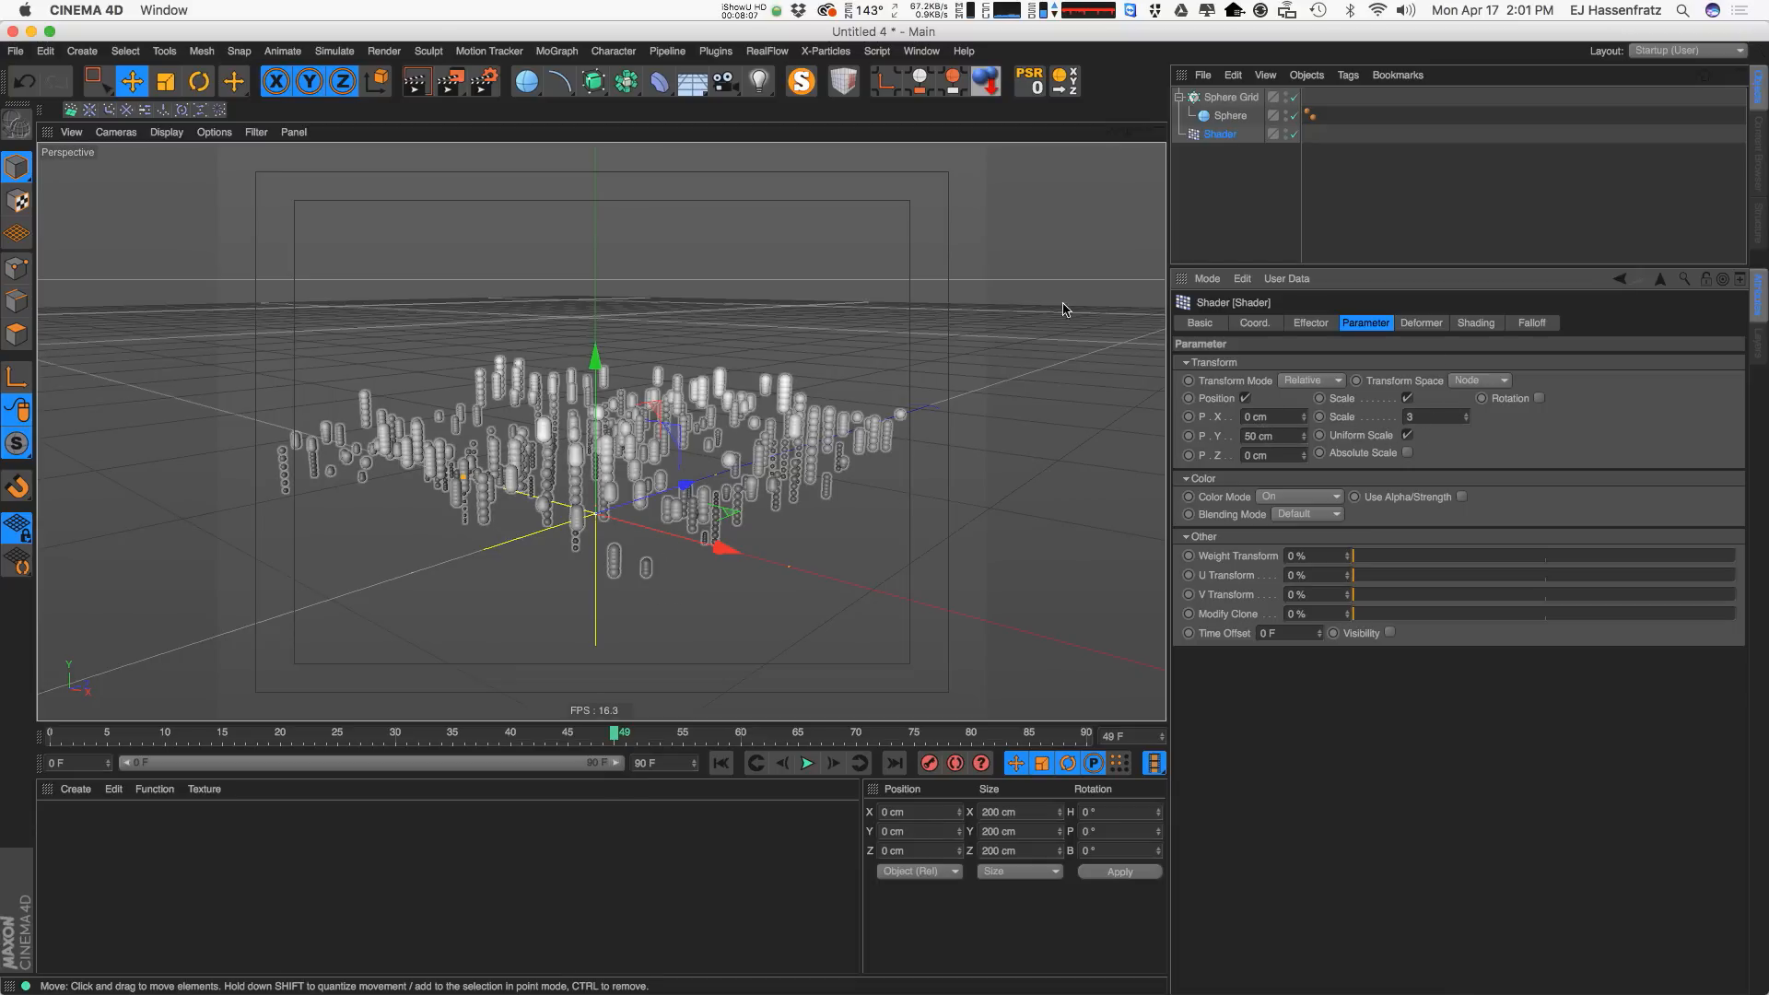
mouse_move(615, 414)
alt+mouse_down()
mouse_move(586, 534)
mouse_move(594, 488)
alt+mouse_up()
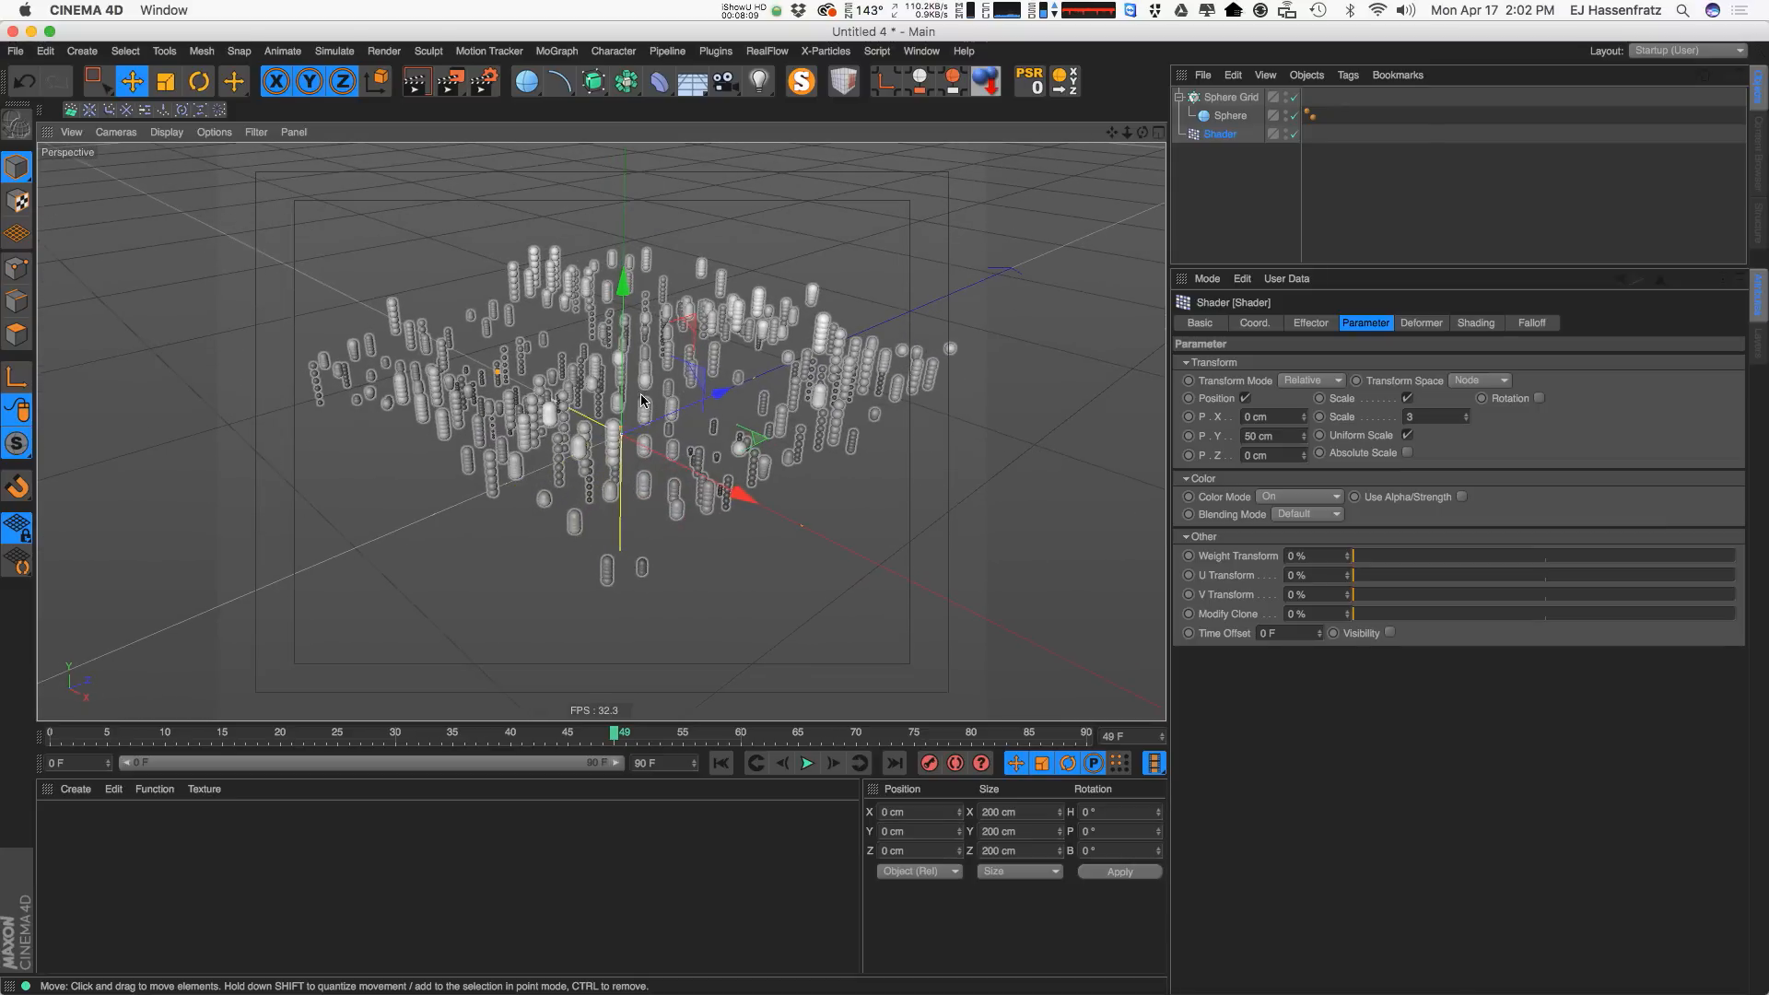
alt+drag(643, 400, 643, 412)
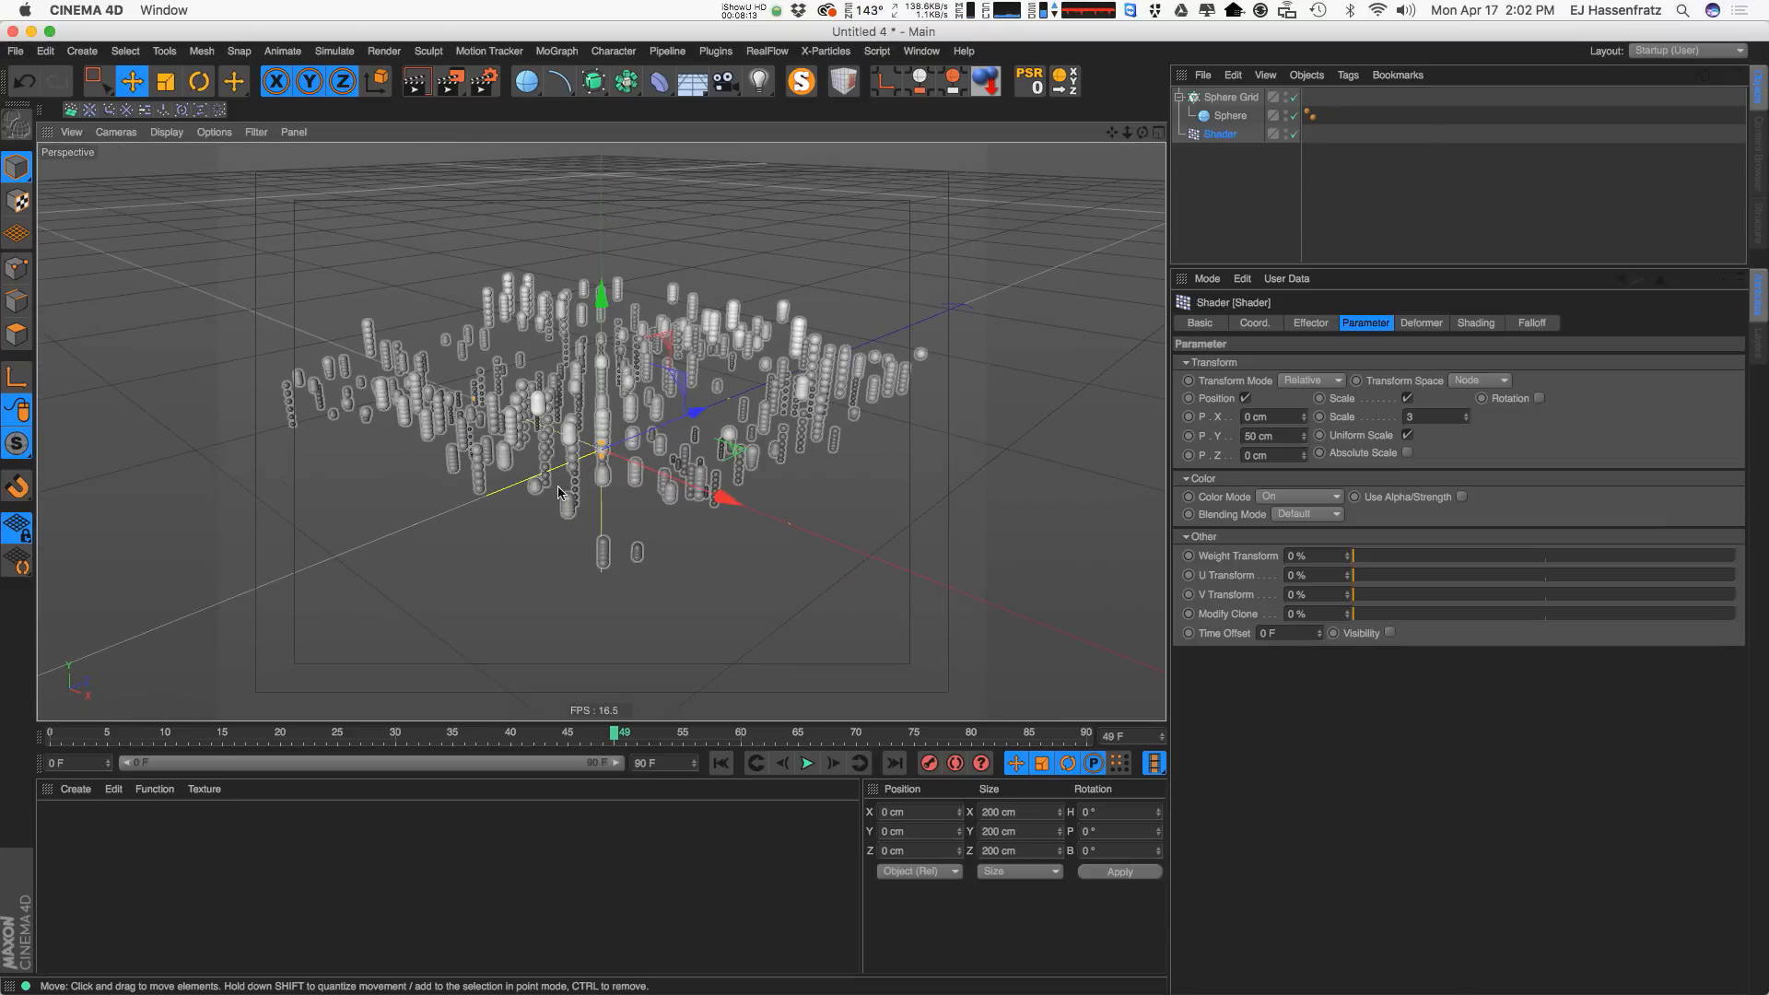
alt+drag(605, 517, 600, 532)
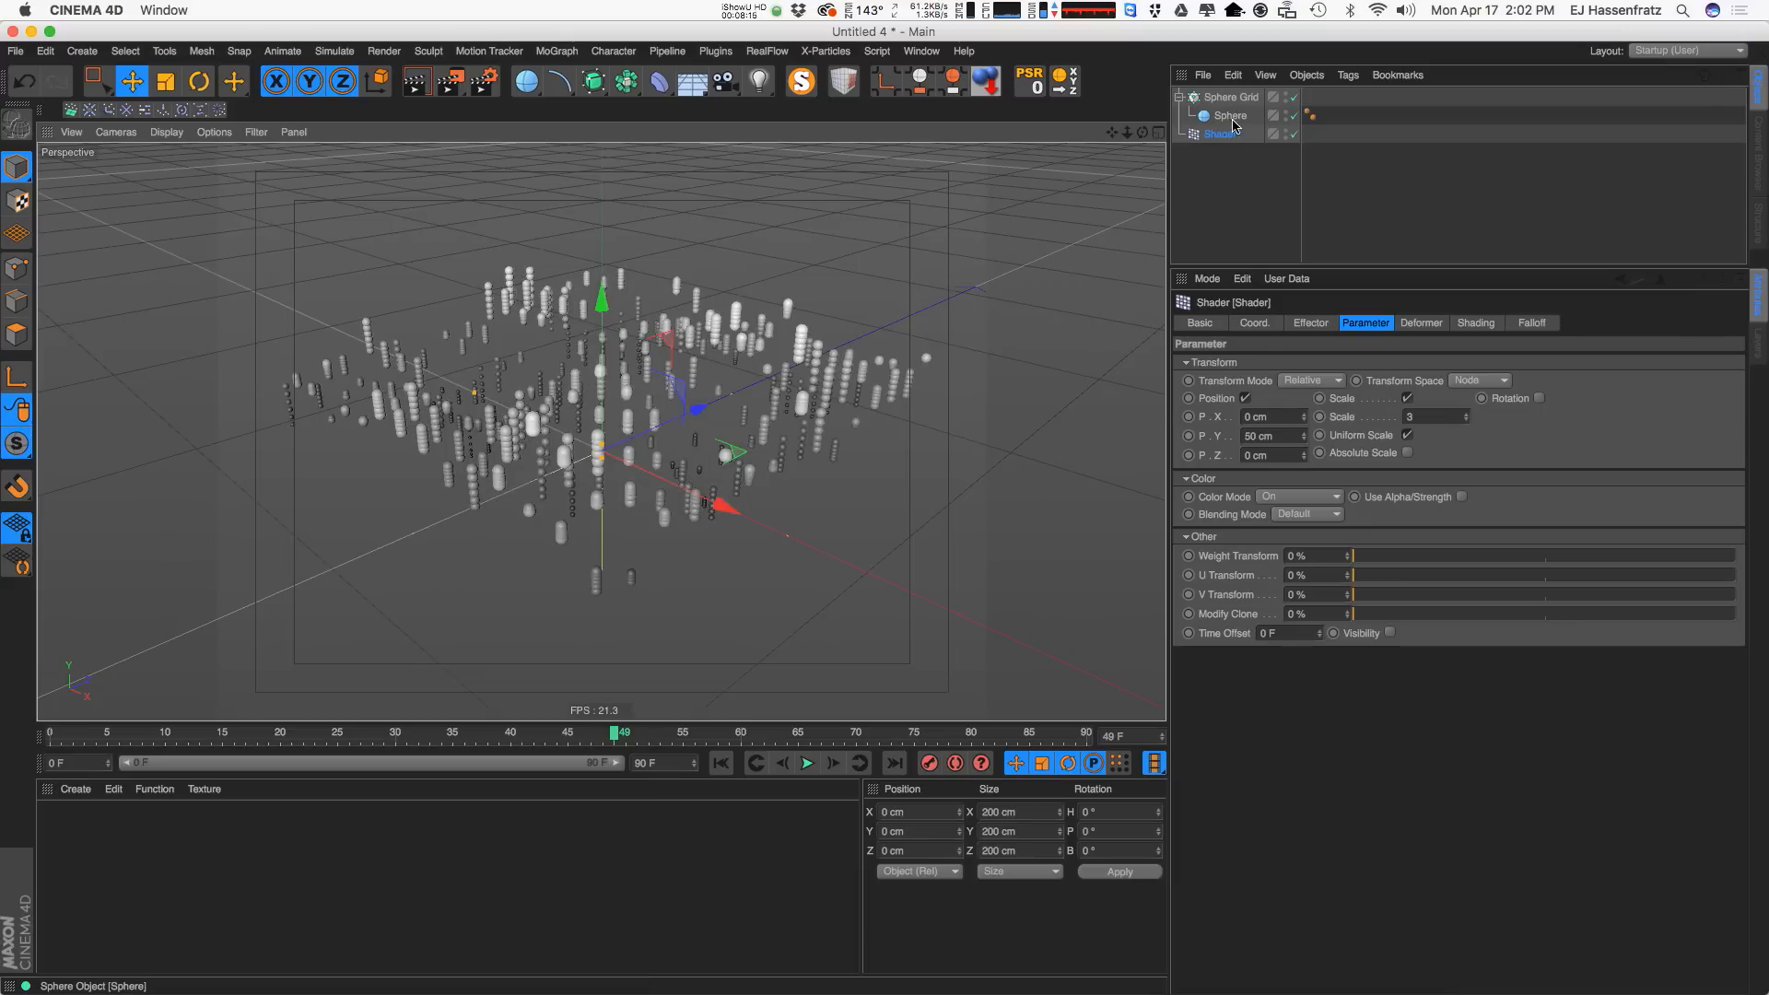
Set the Shader effector's Noise shader to the Ober noise type and its Contrast to 13 % while playing the animation.
click(1228, 116)
click(1221, 135)
click(1474, 324)
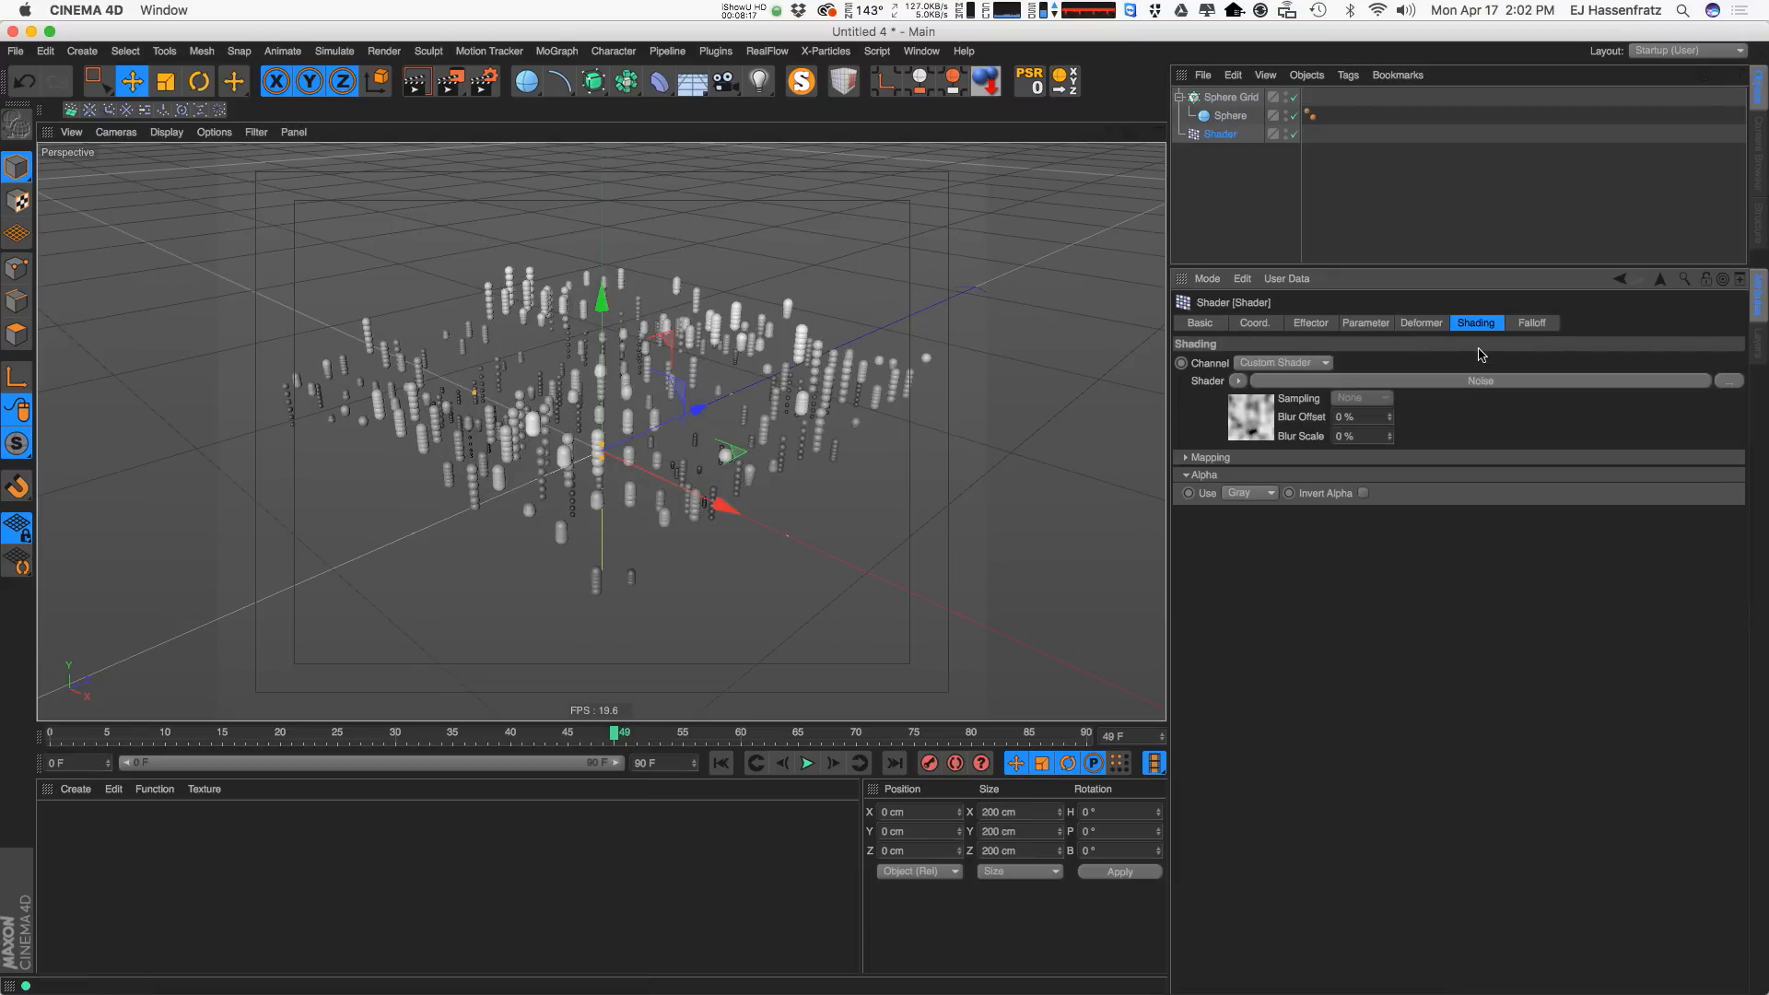
click(1461, 381)
click(1364, 531)
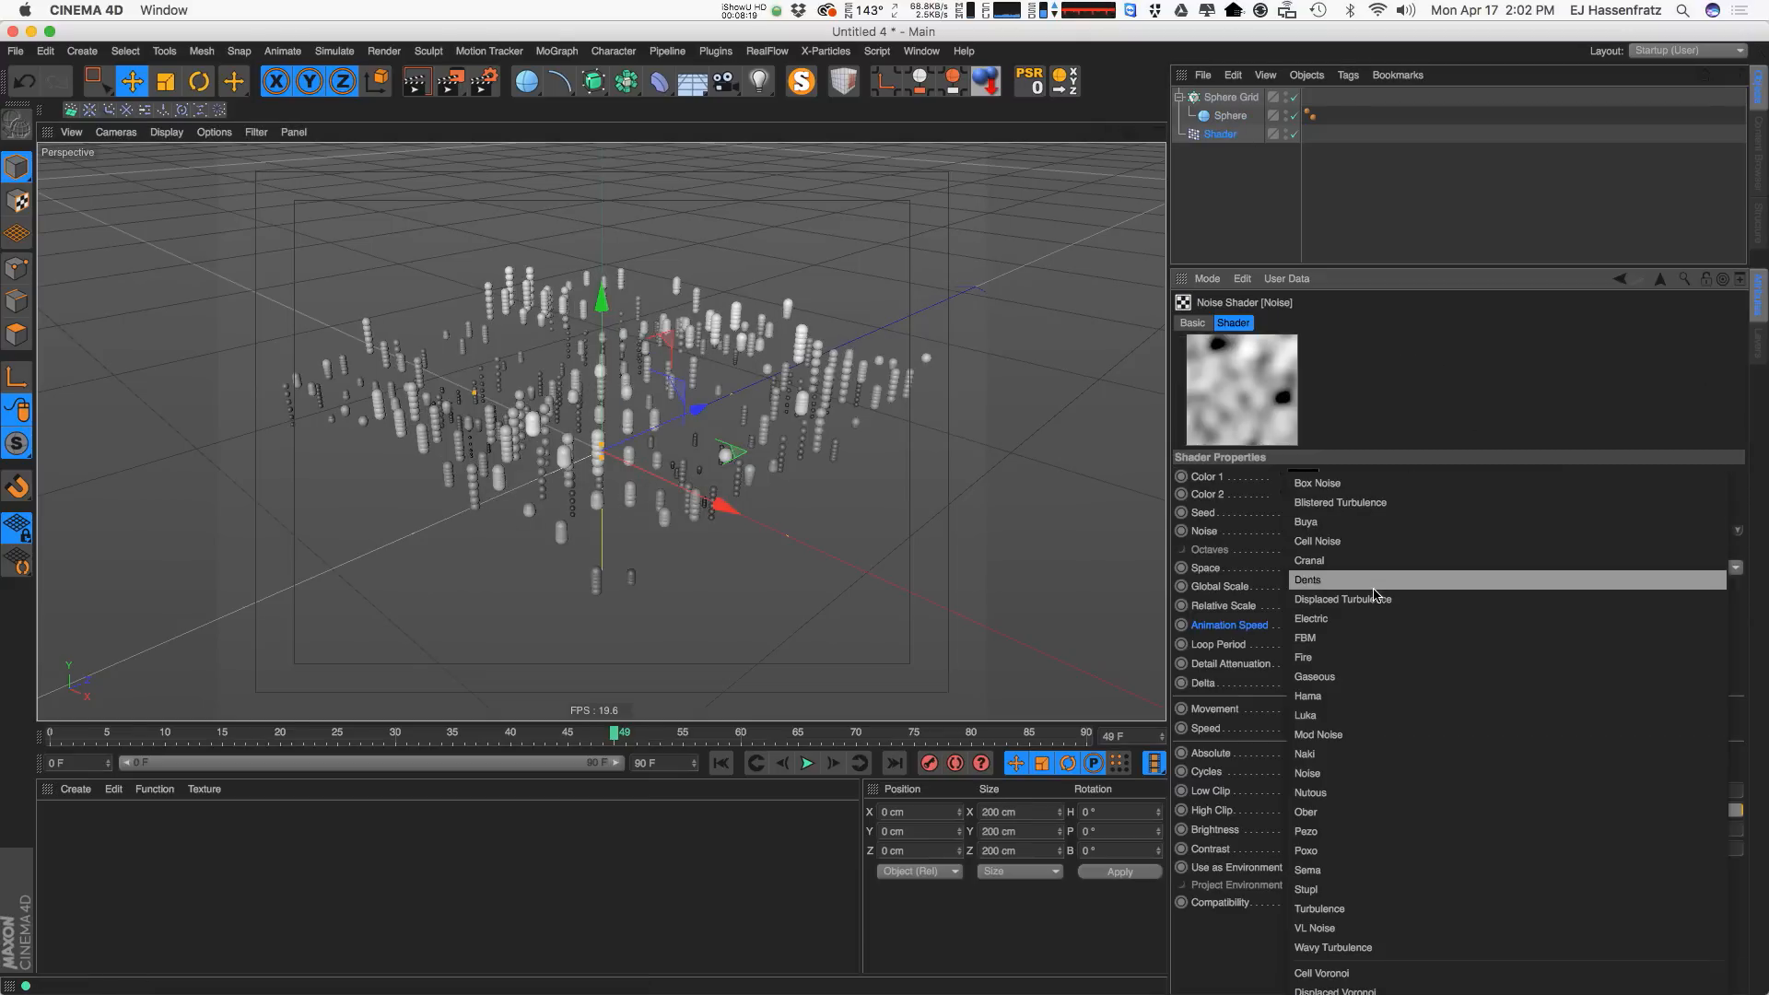
click(1486, 818)
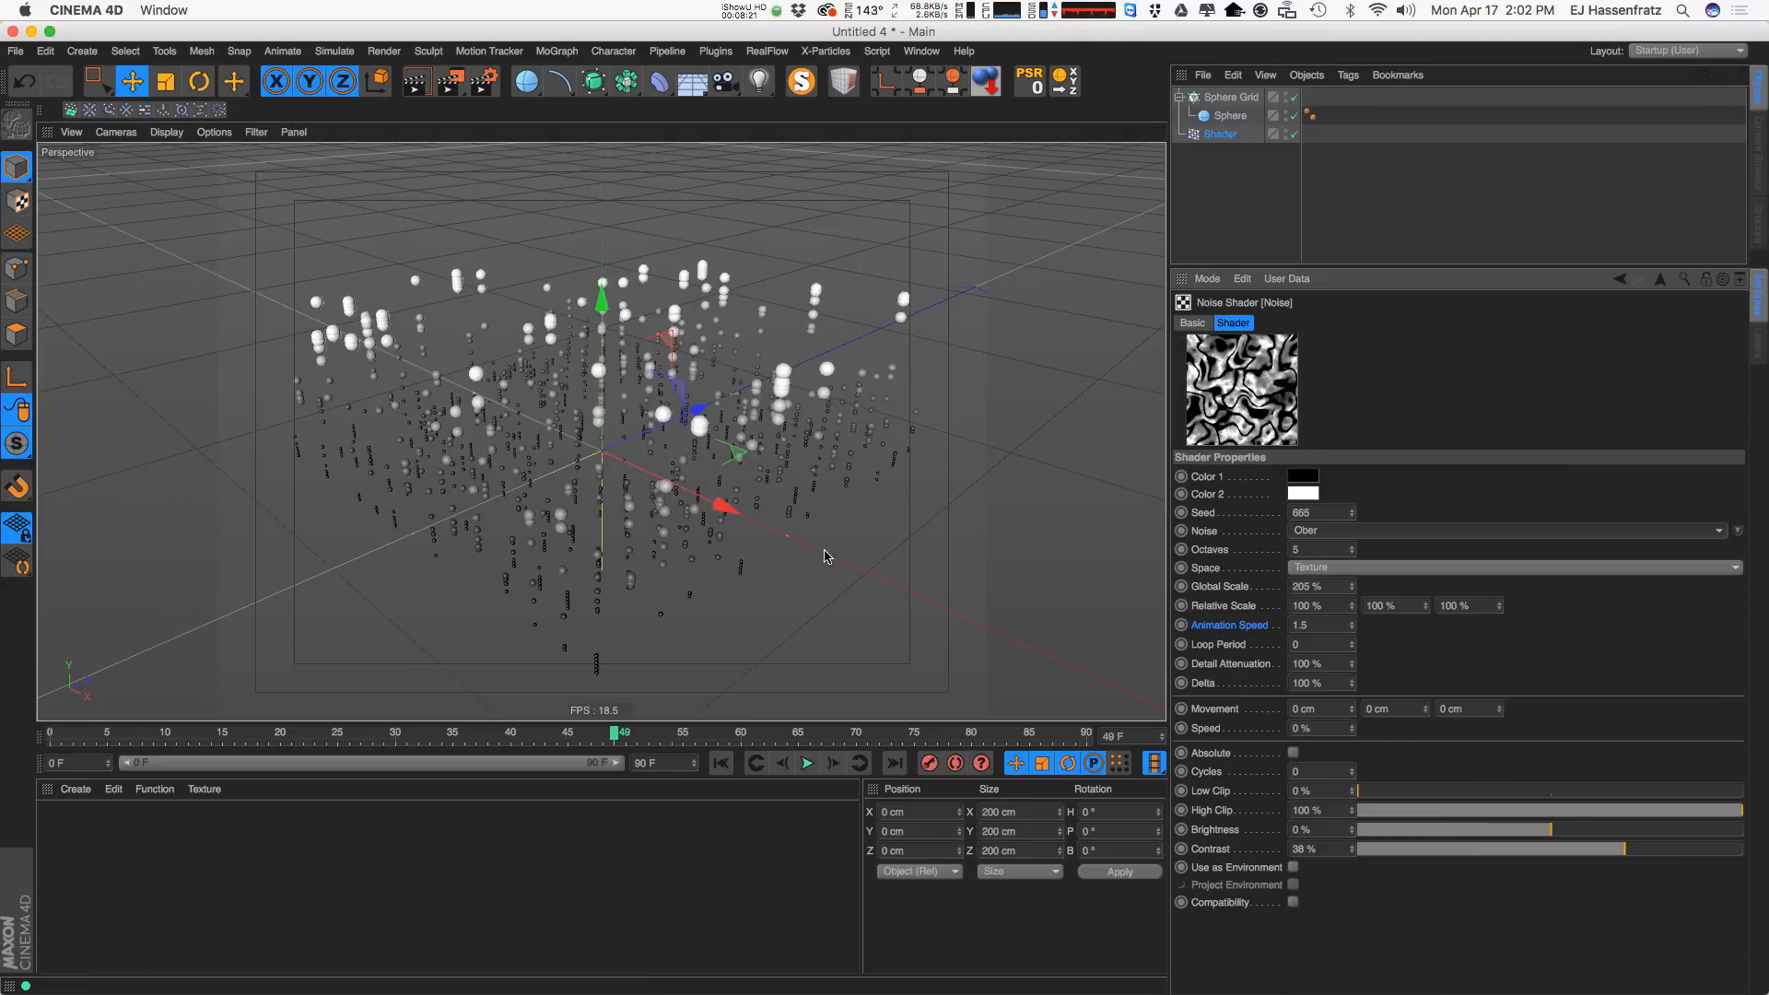
click(806, 762)
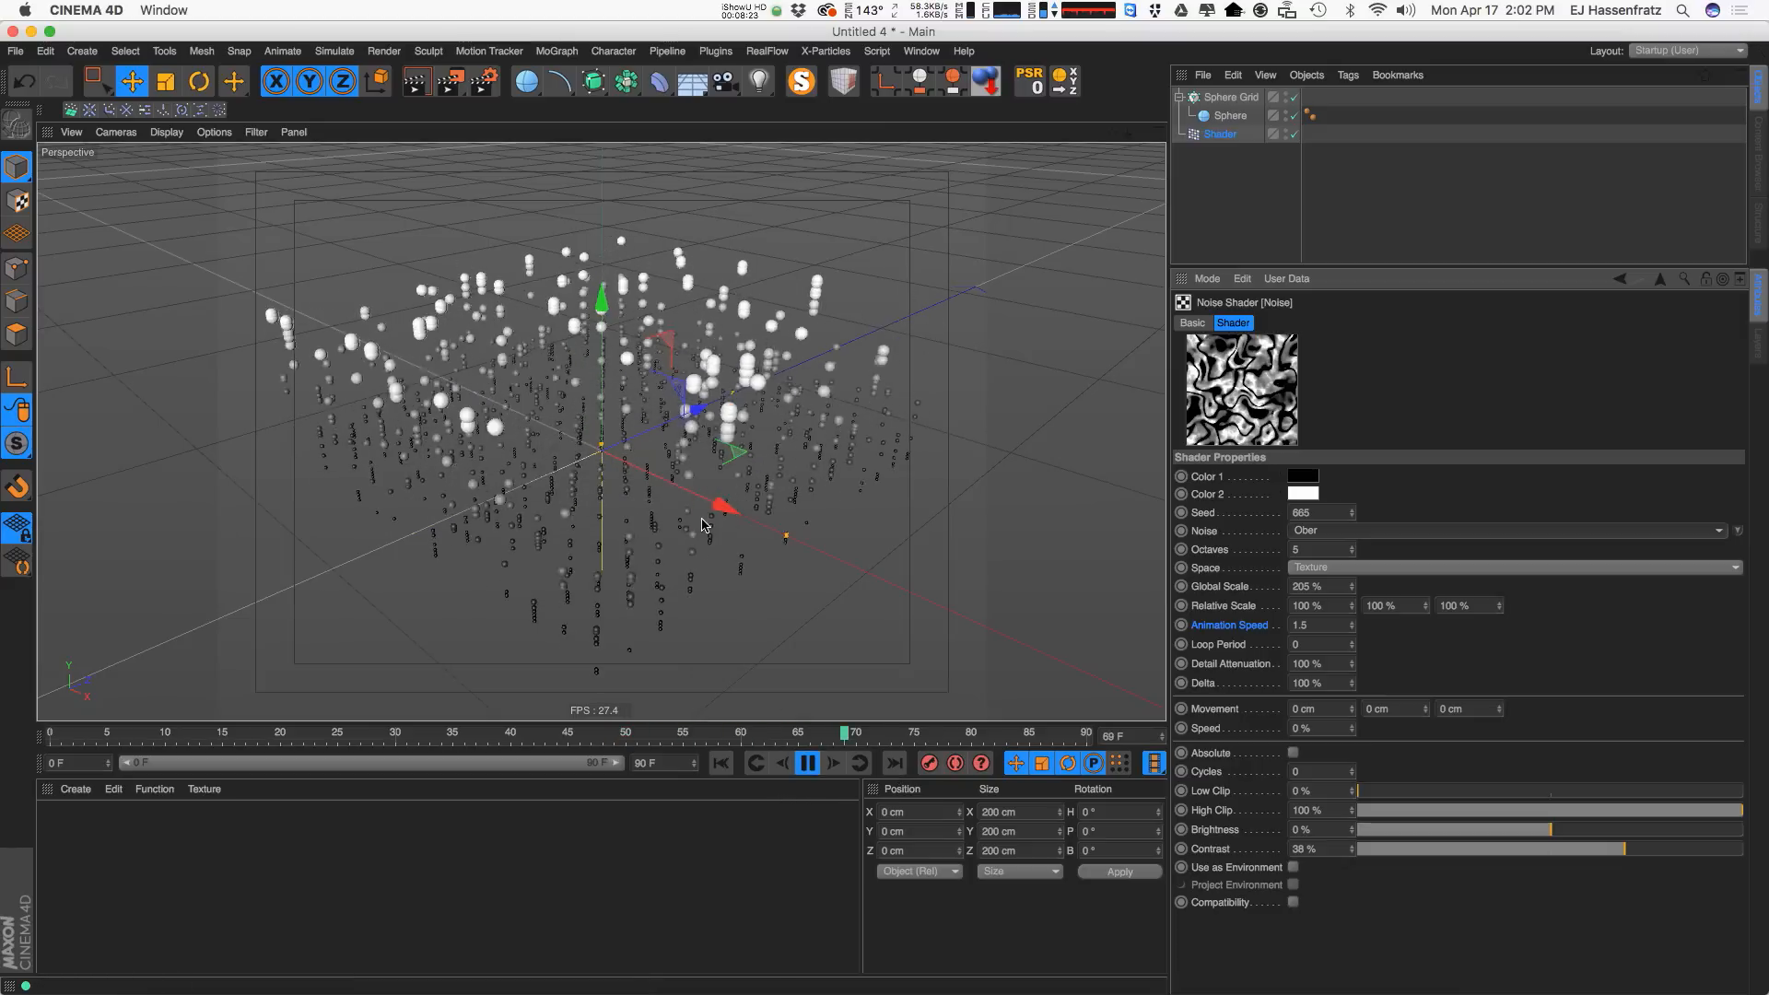
drag(1627, 852, 1583, 868)
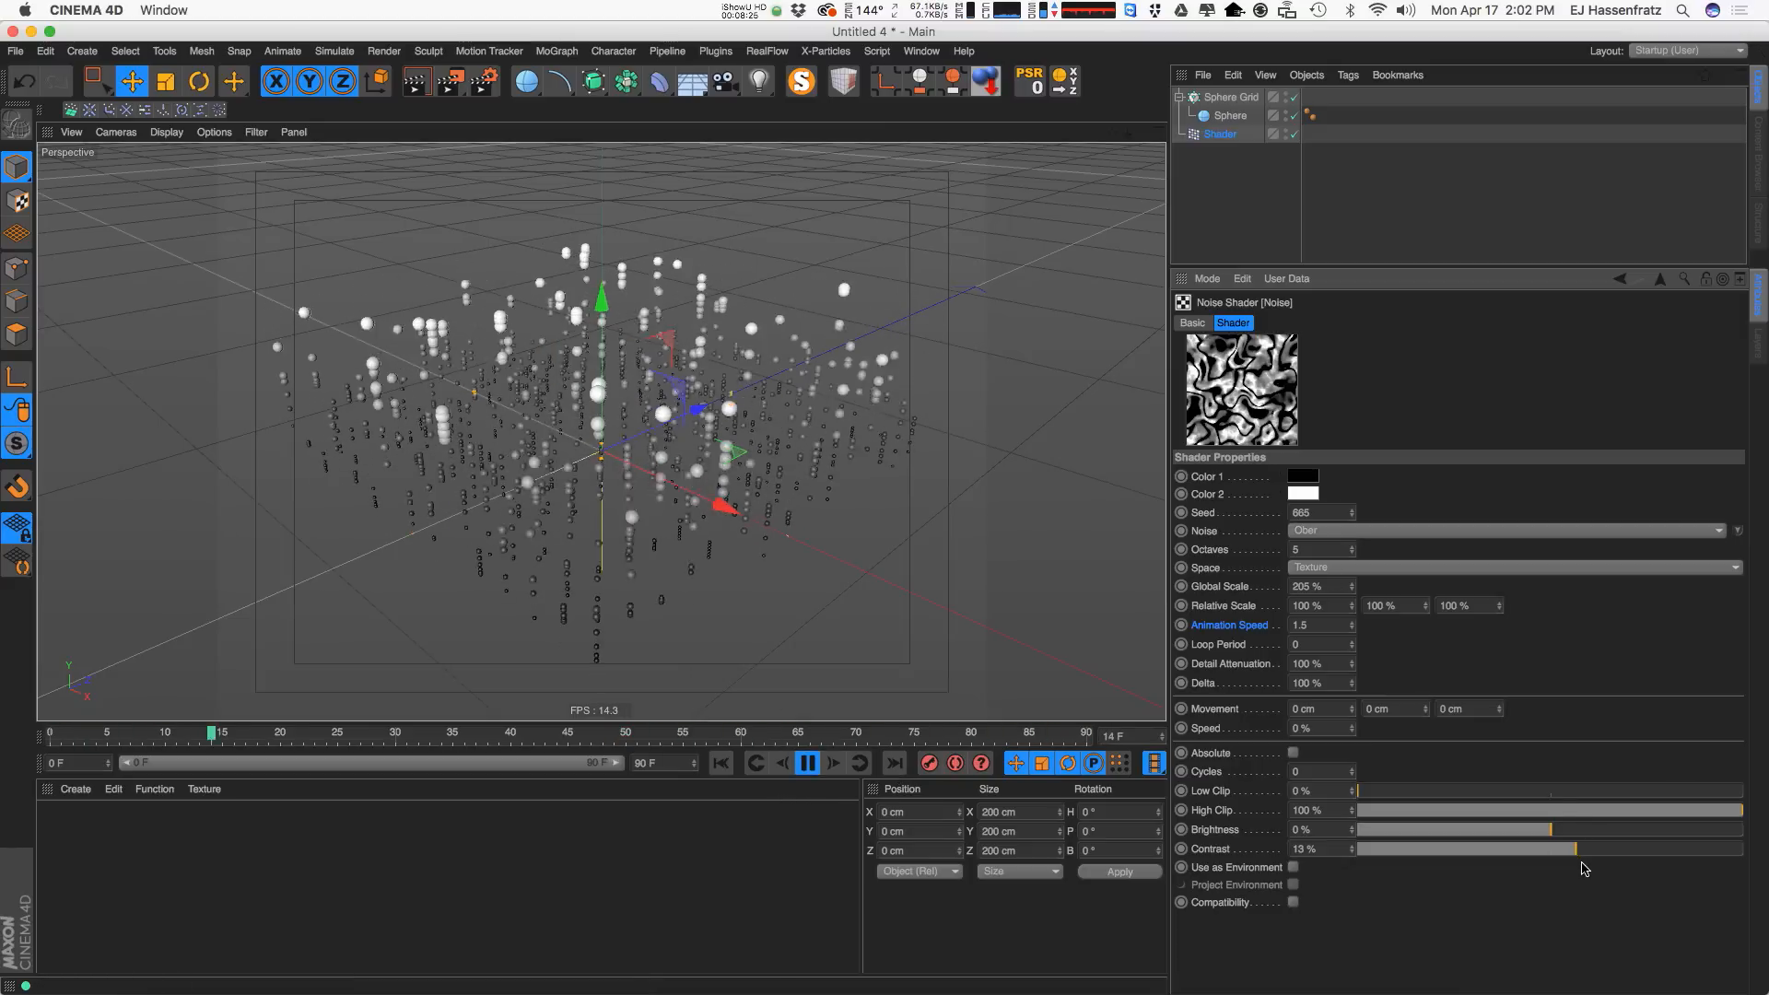
Try the Cell Noise and Mod Noise types in the Noise shader and compare the clone motion during playback.
click(1396, 532)
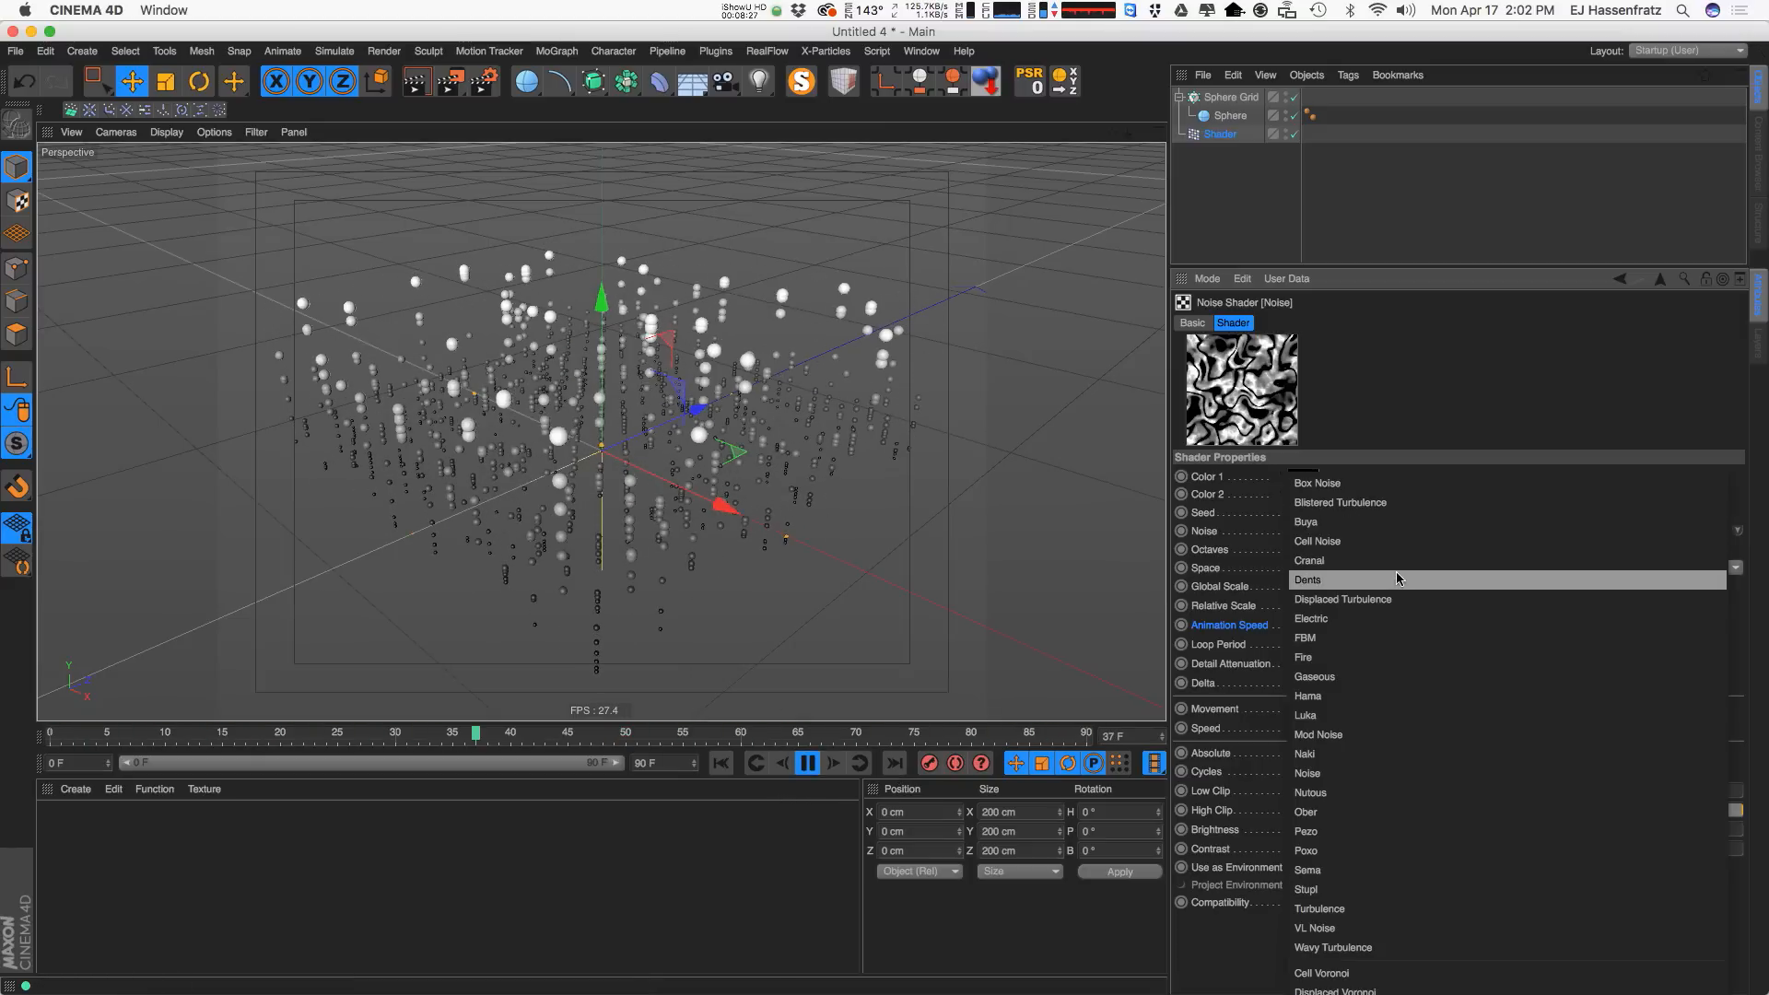
click(1400, 544)
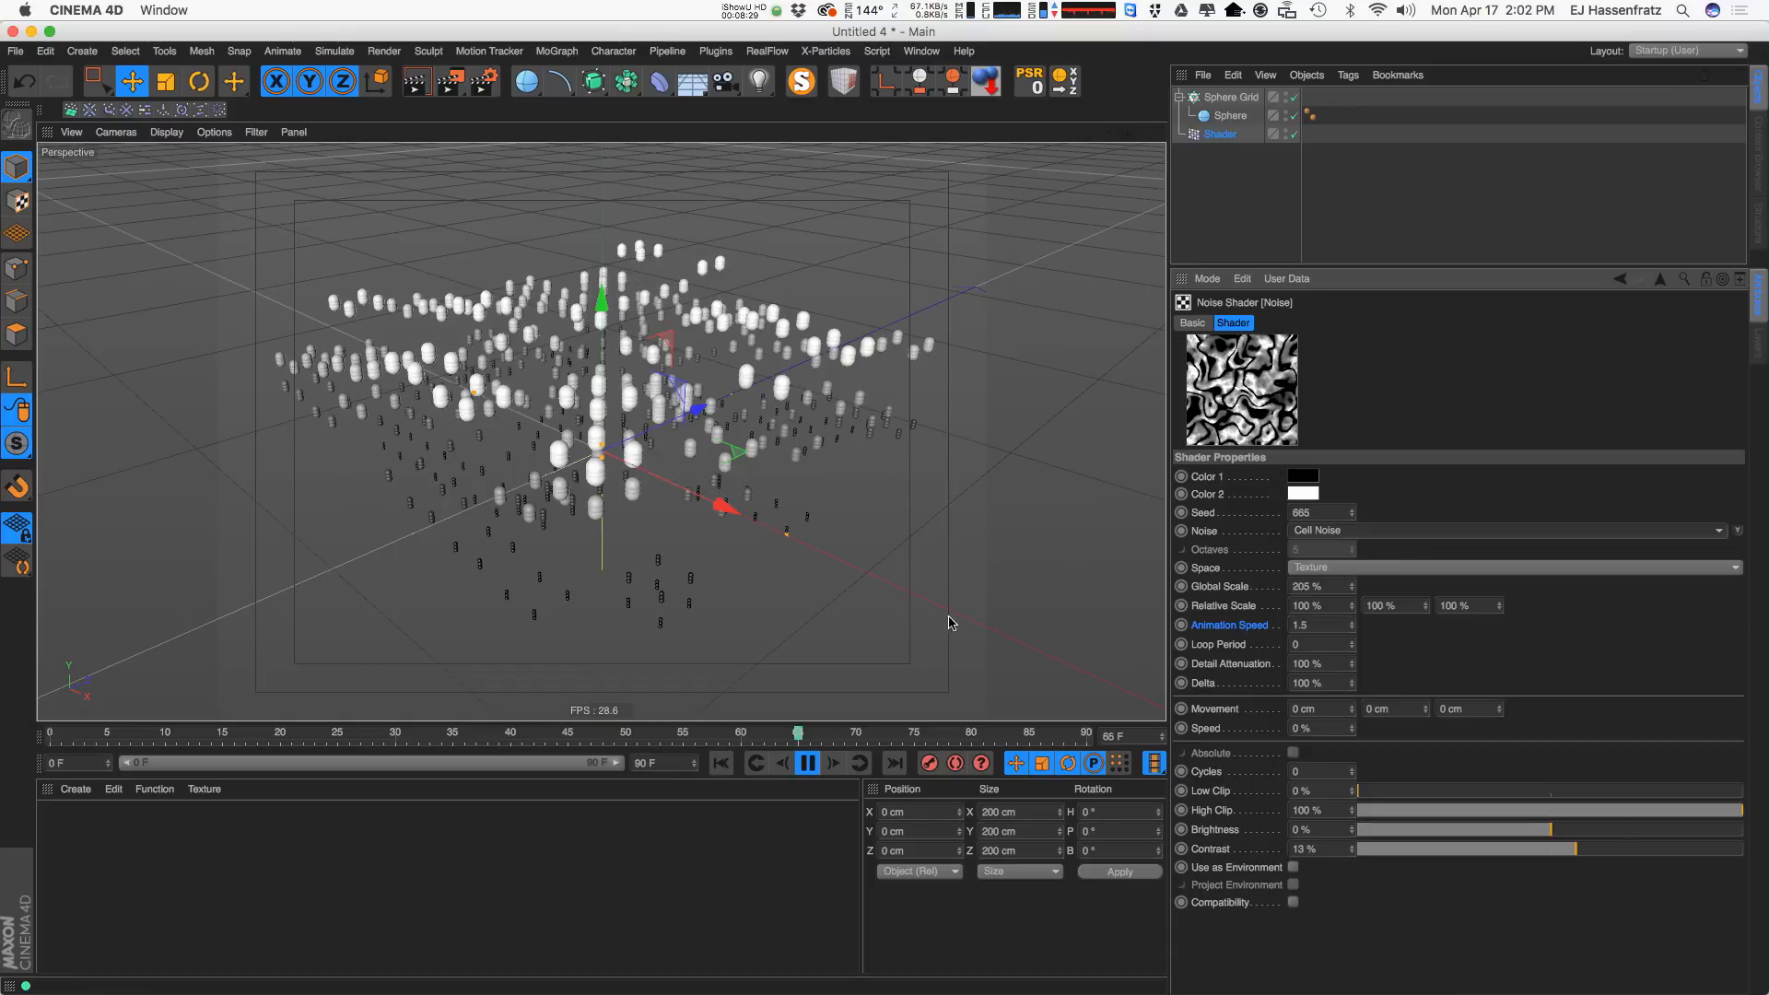
click(1737, 531)
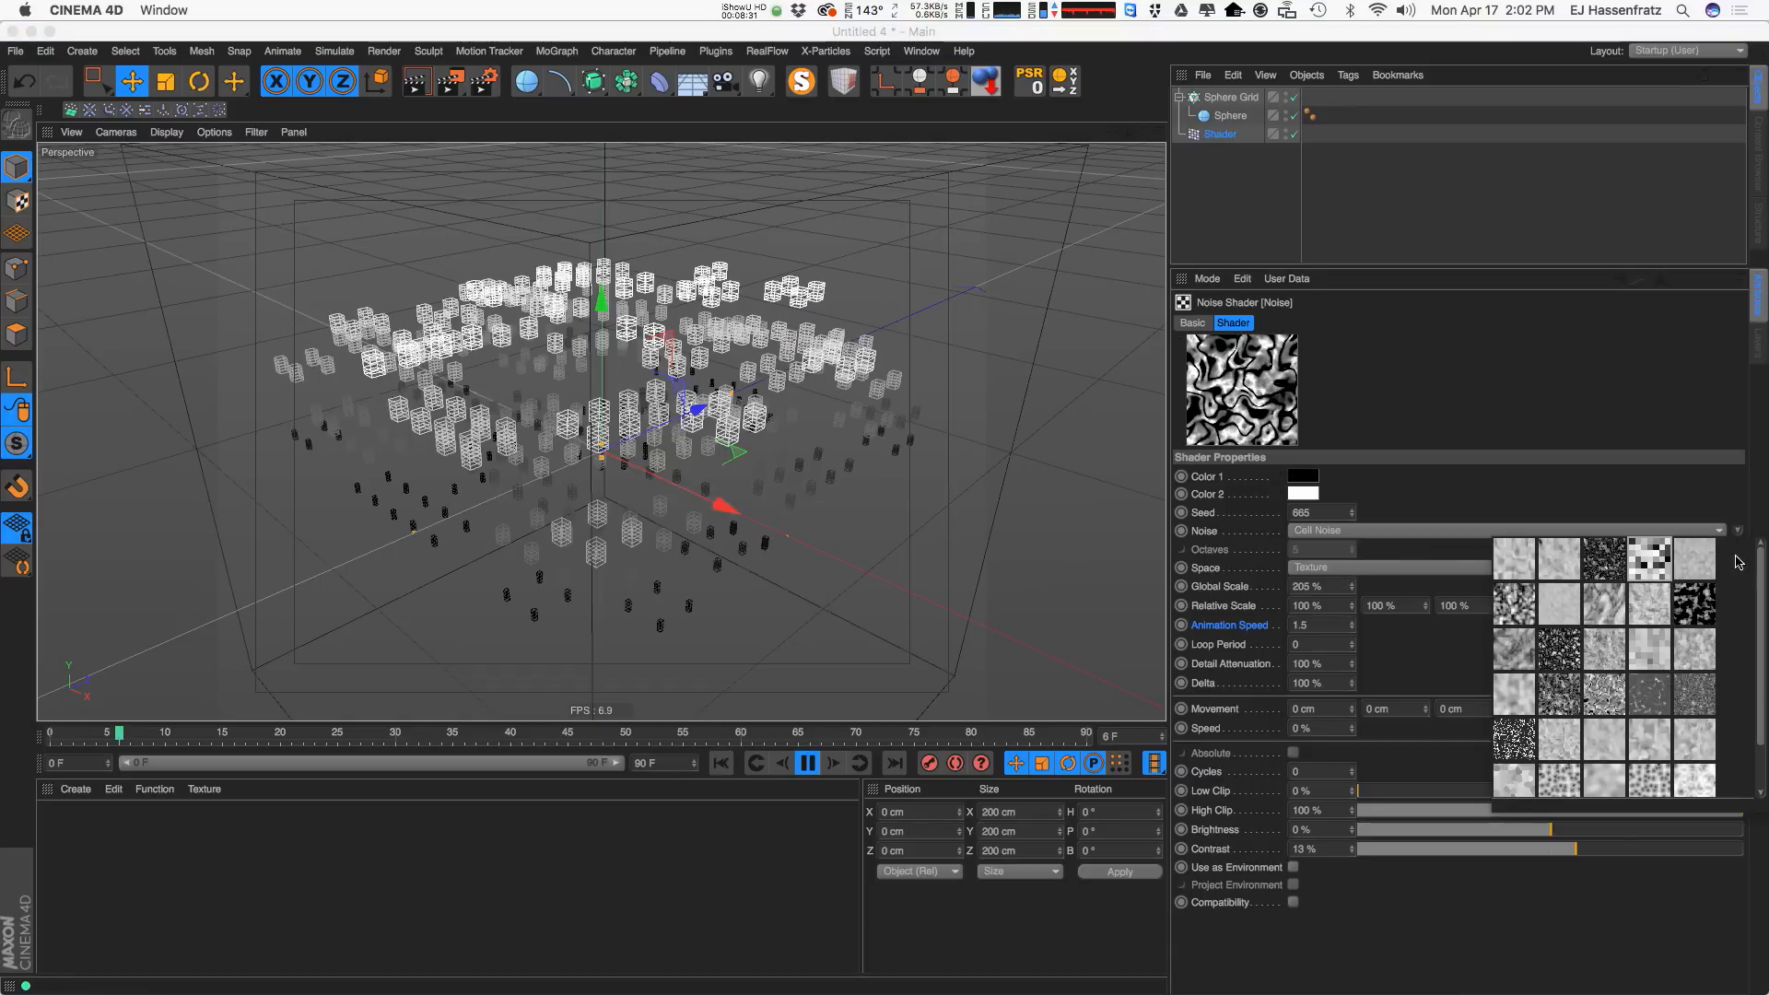
click(1648, 662)
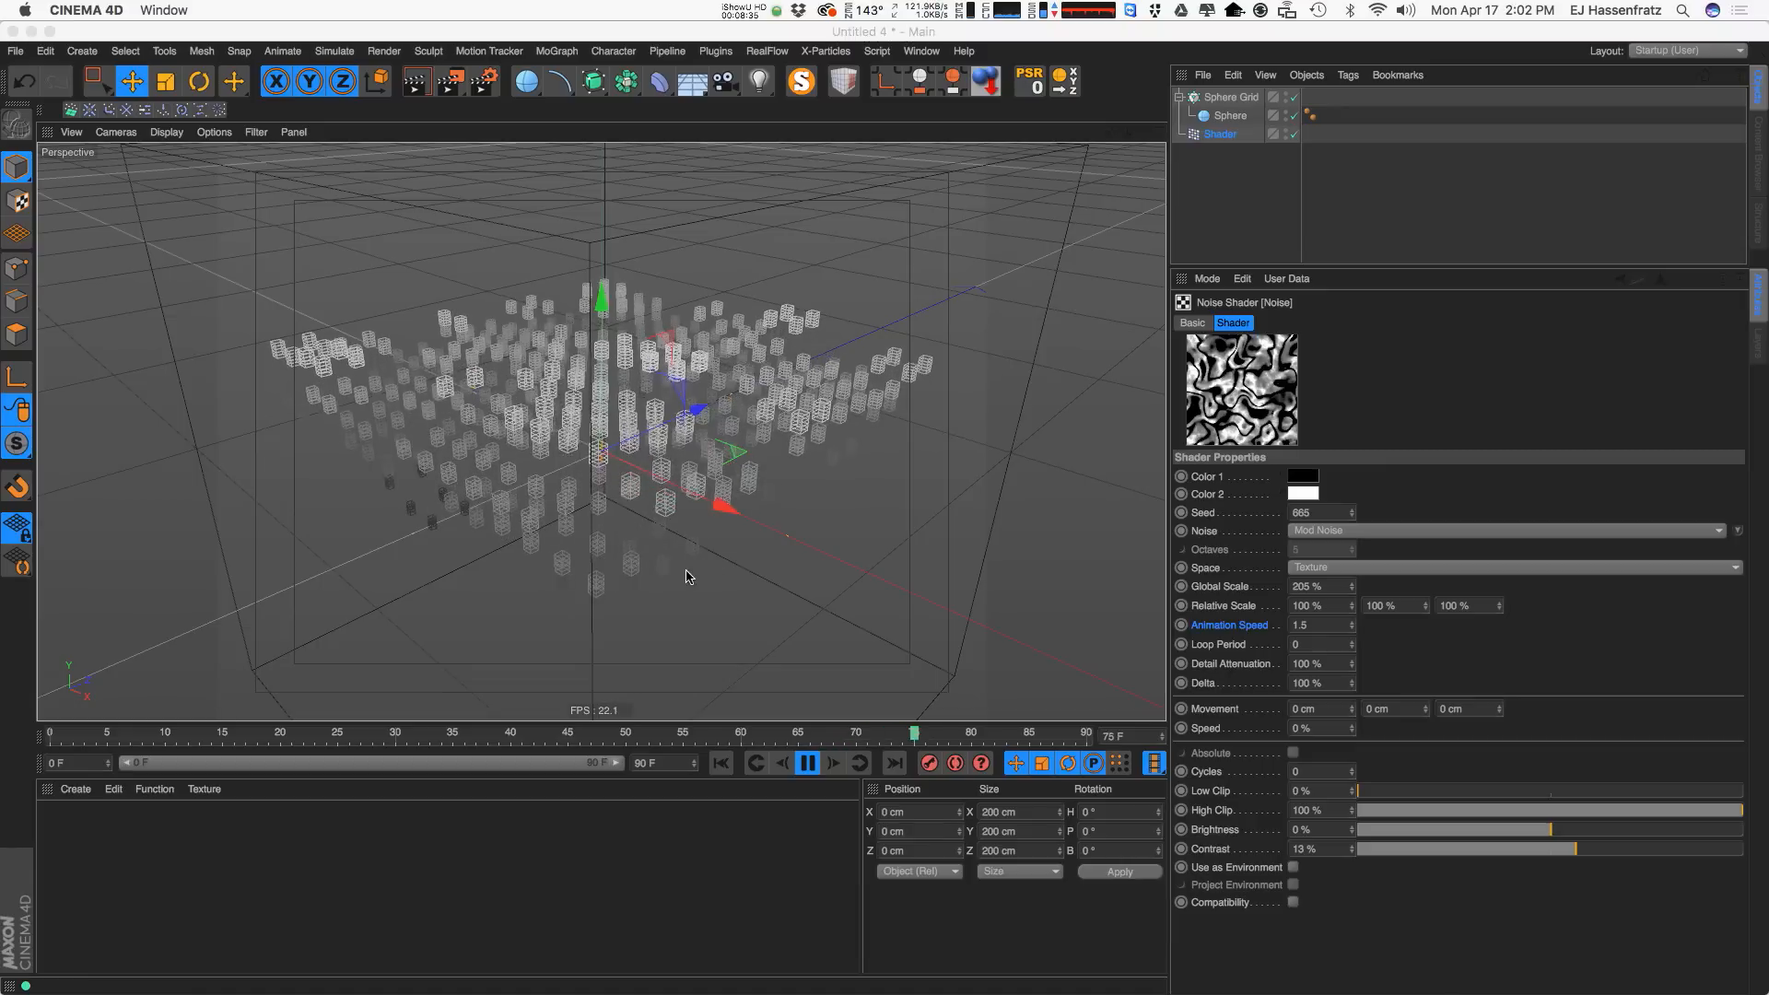
click(809, 765)
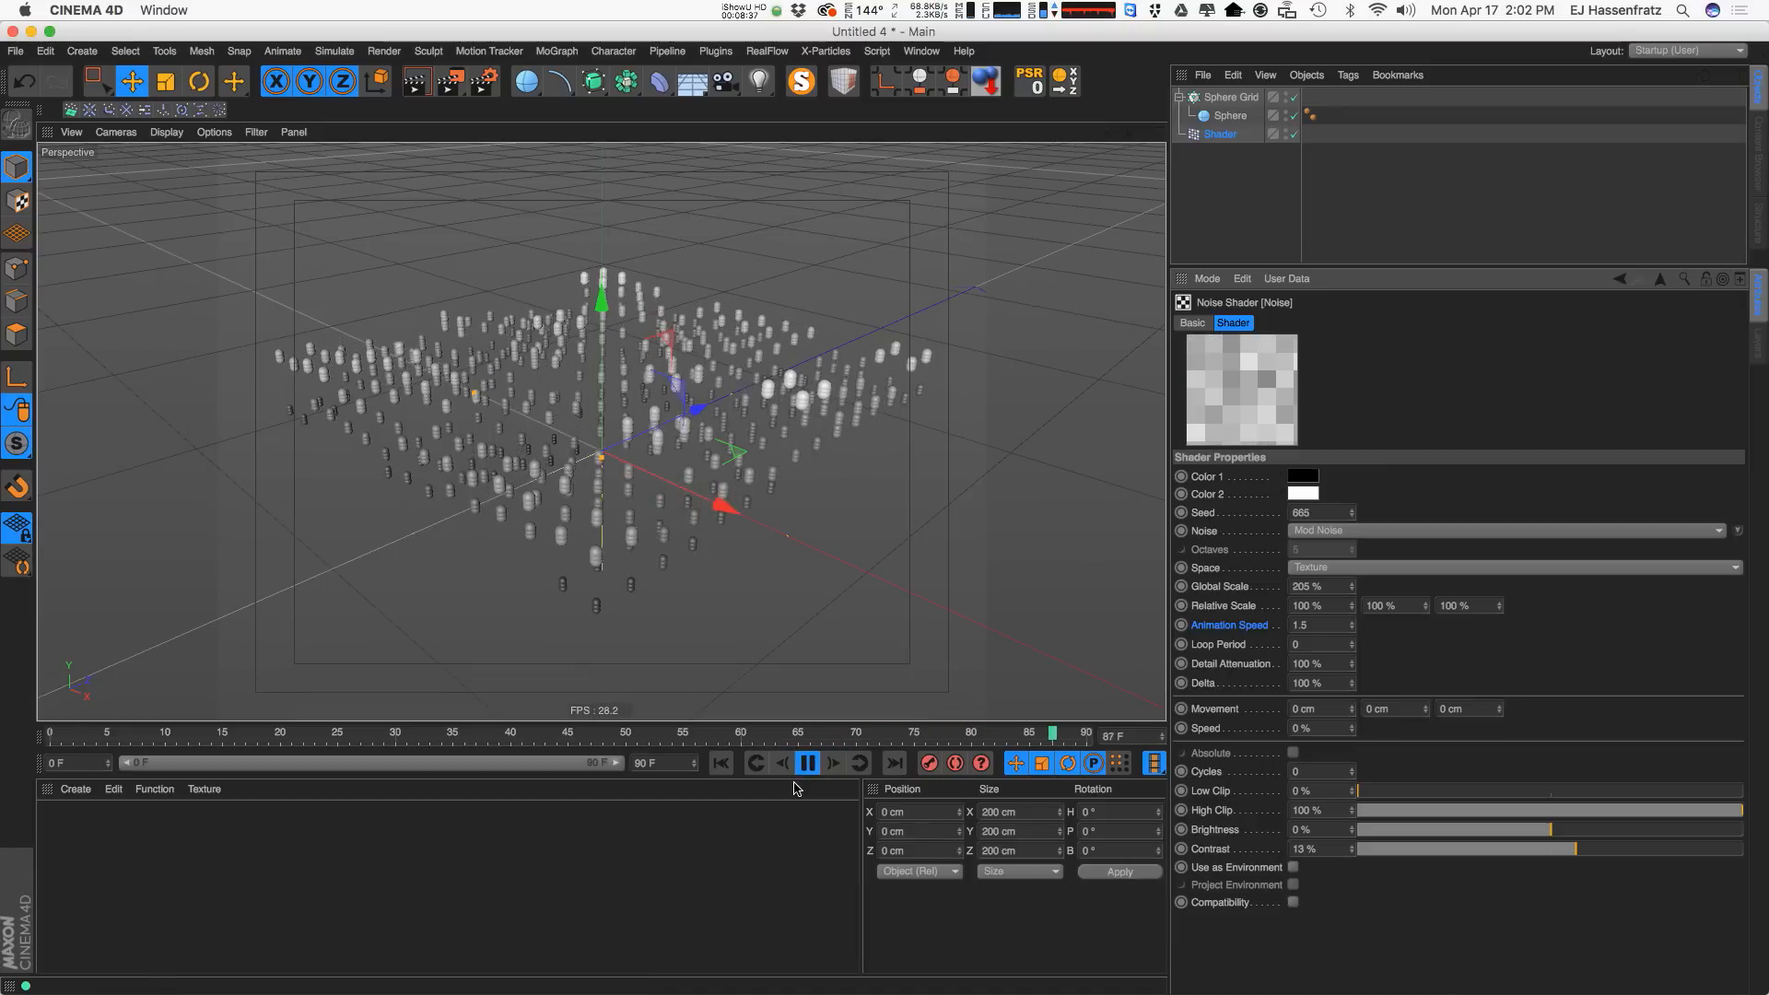
Set the Noise shader's Contrast to 80 % and Global Scale to 110 %, and return the stopped animation to frame 0.
click(1691, 849)
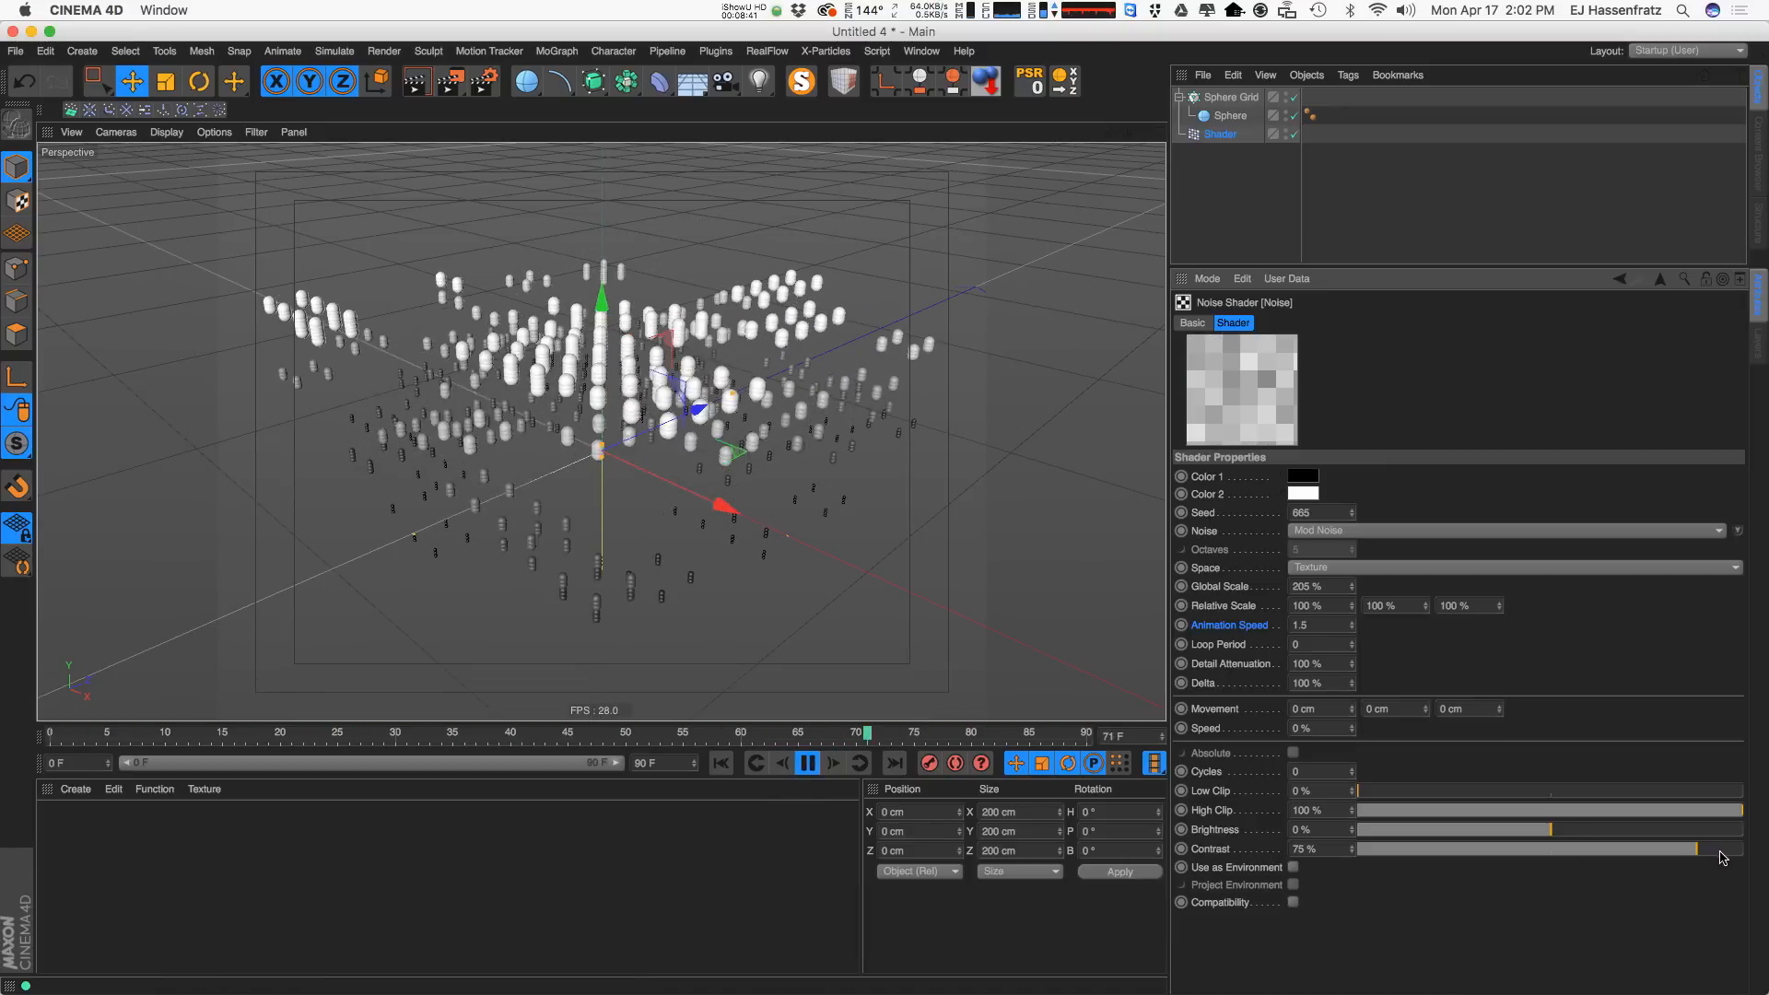
click(1705, 851)
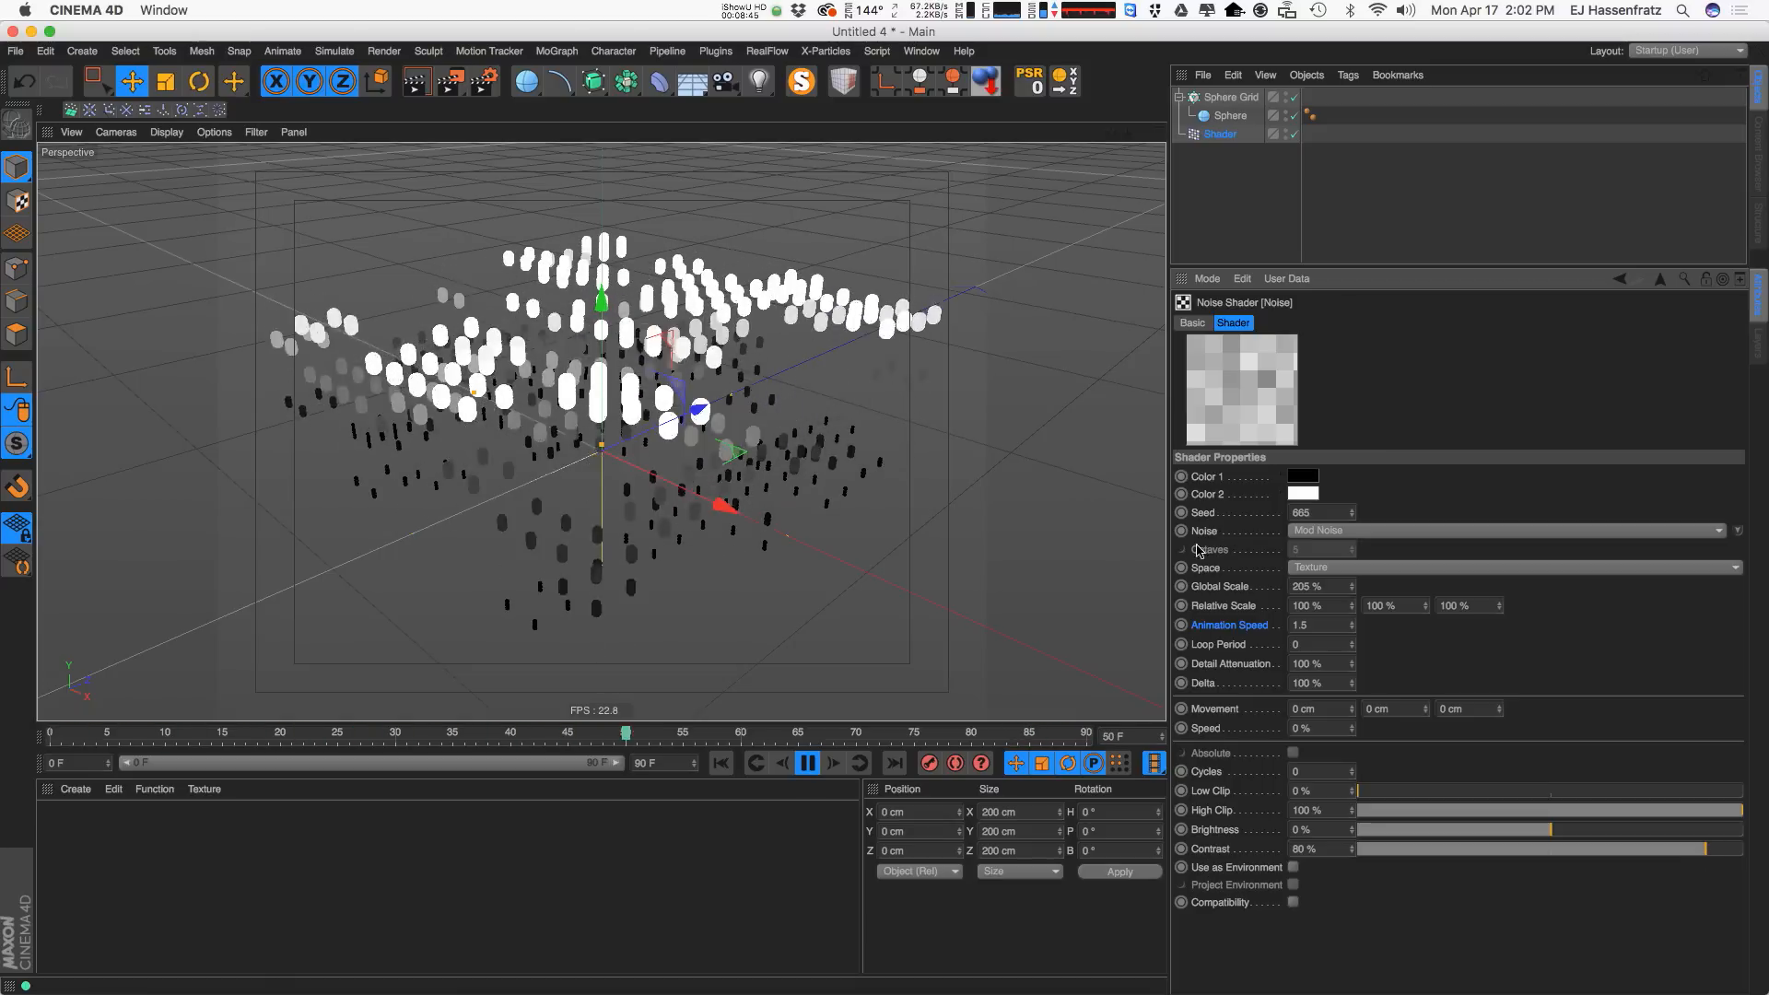
mouse_move(1351, 587)
mouse_down()
mouse_move(1347, 658)
mouse_move(1364, 669)
mouse_up()
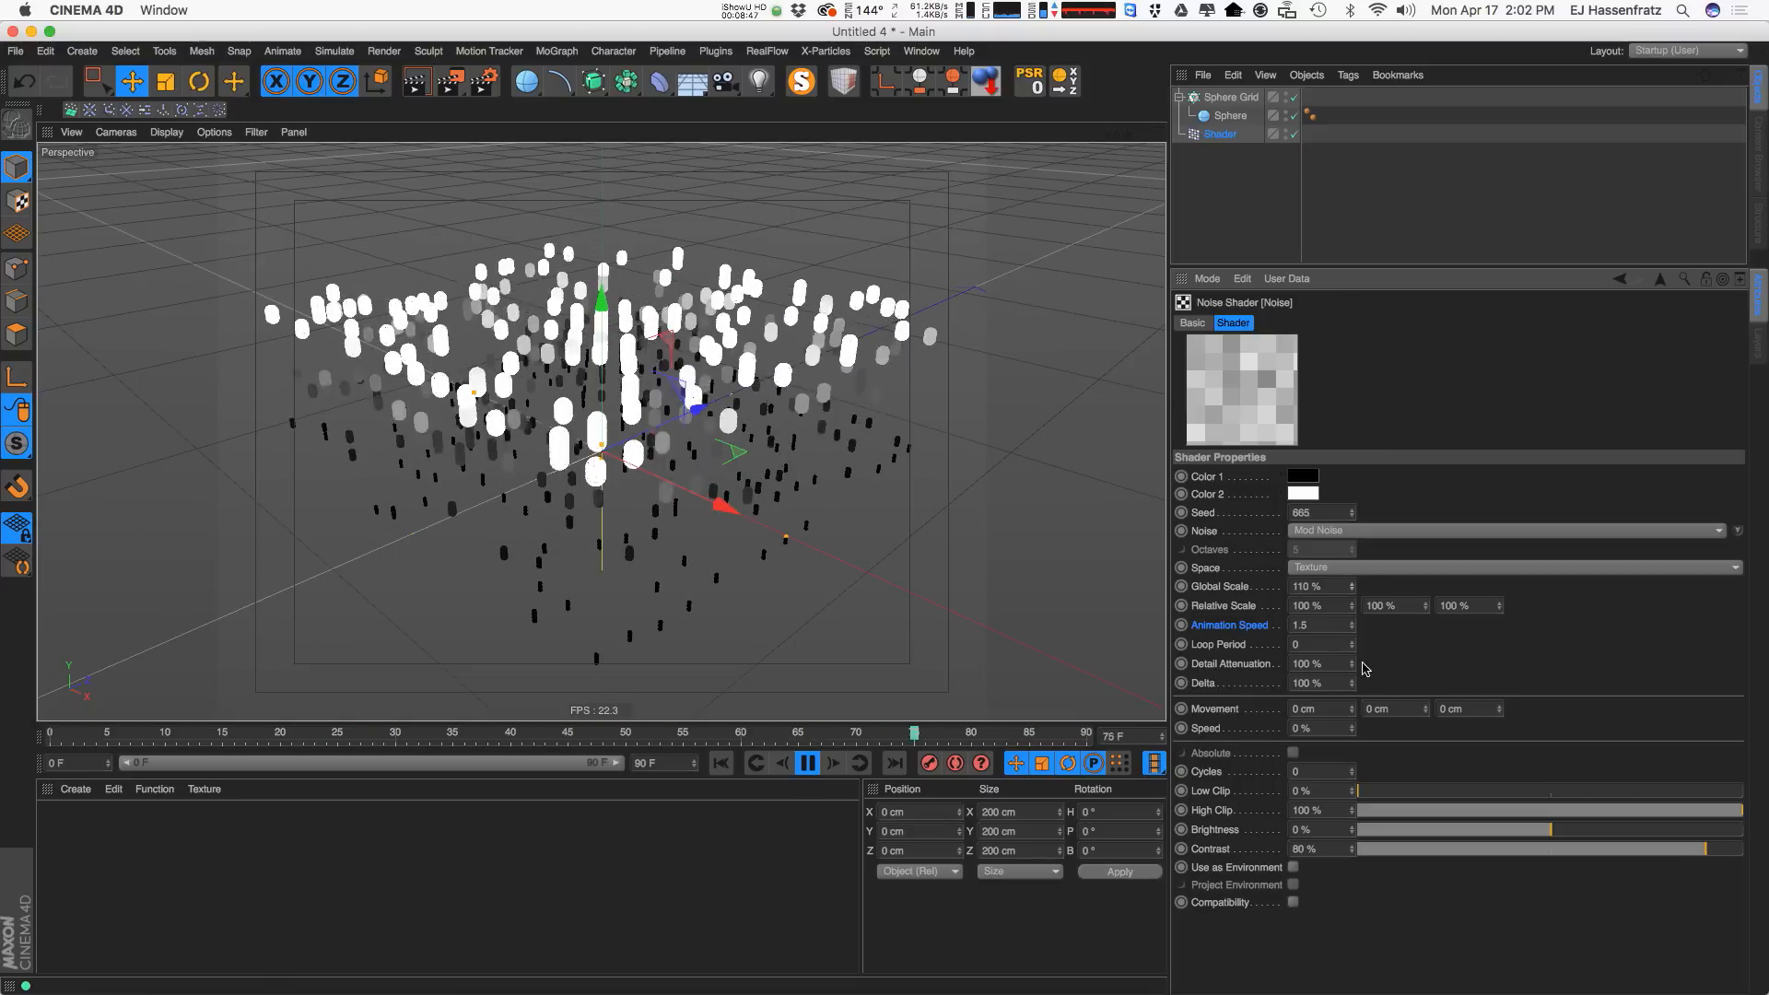
key(super+r)
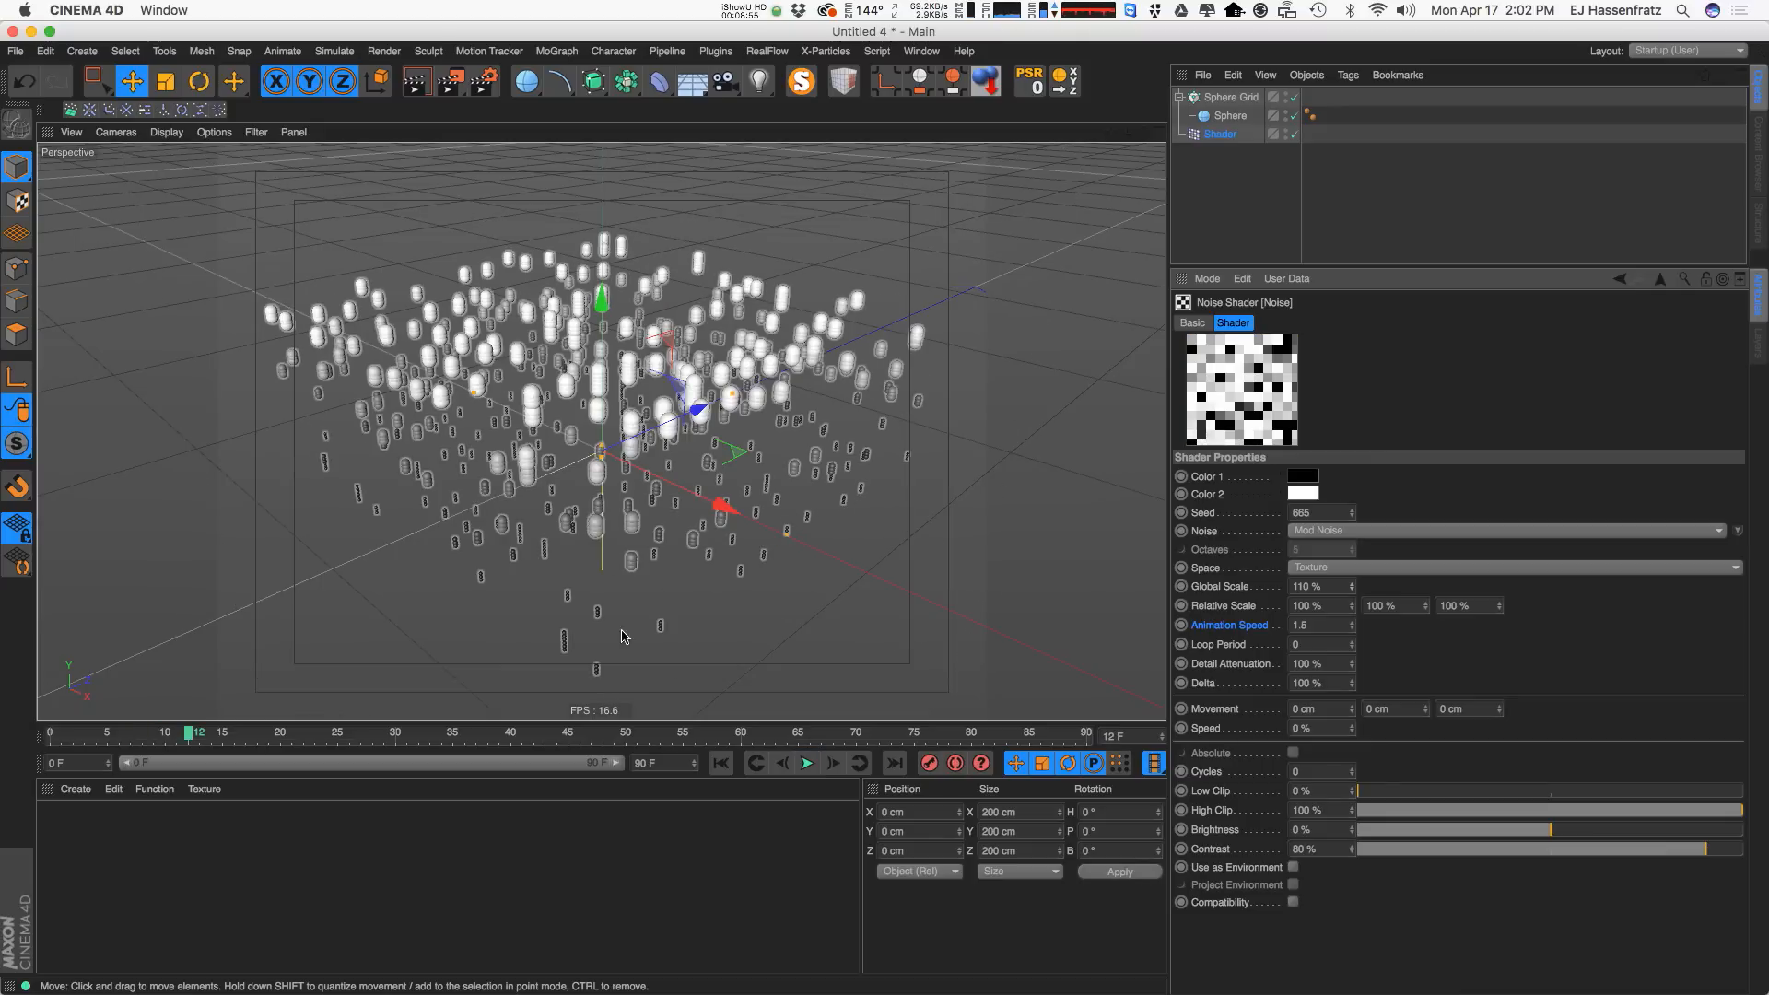
click(720, 763)
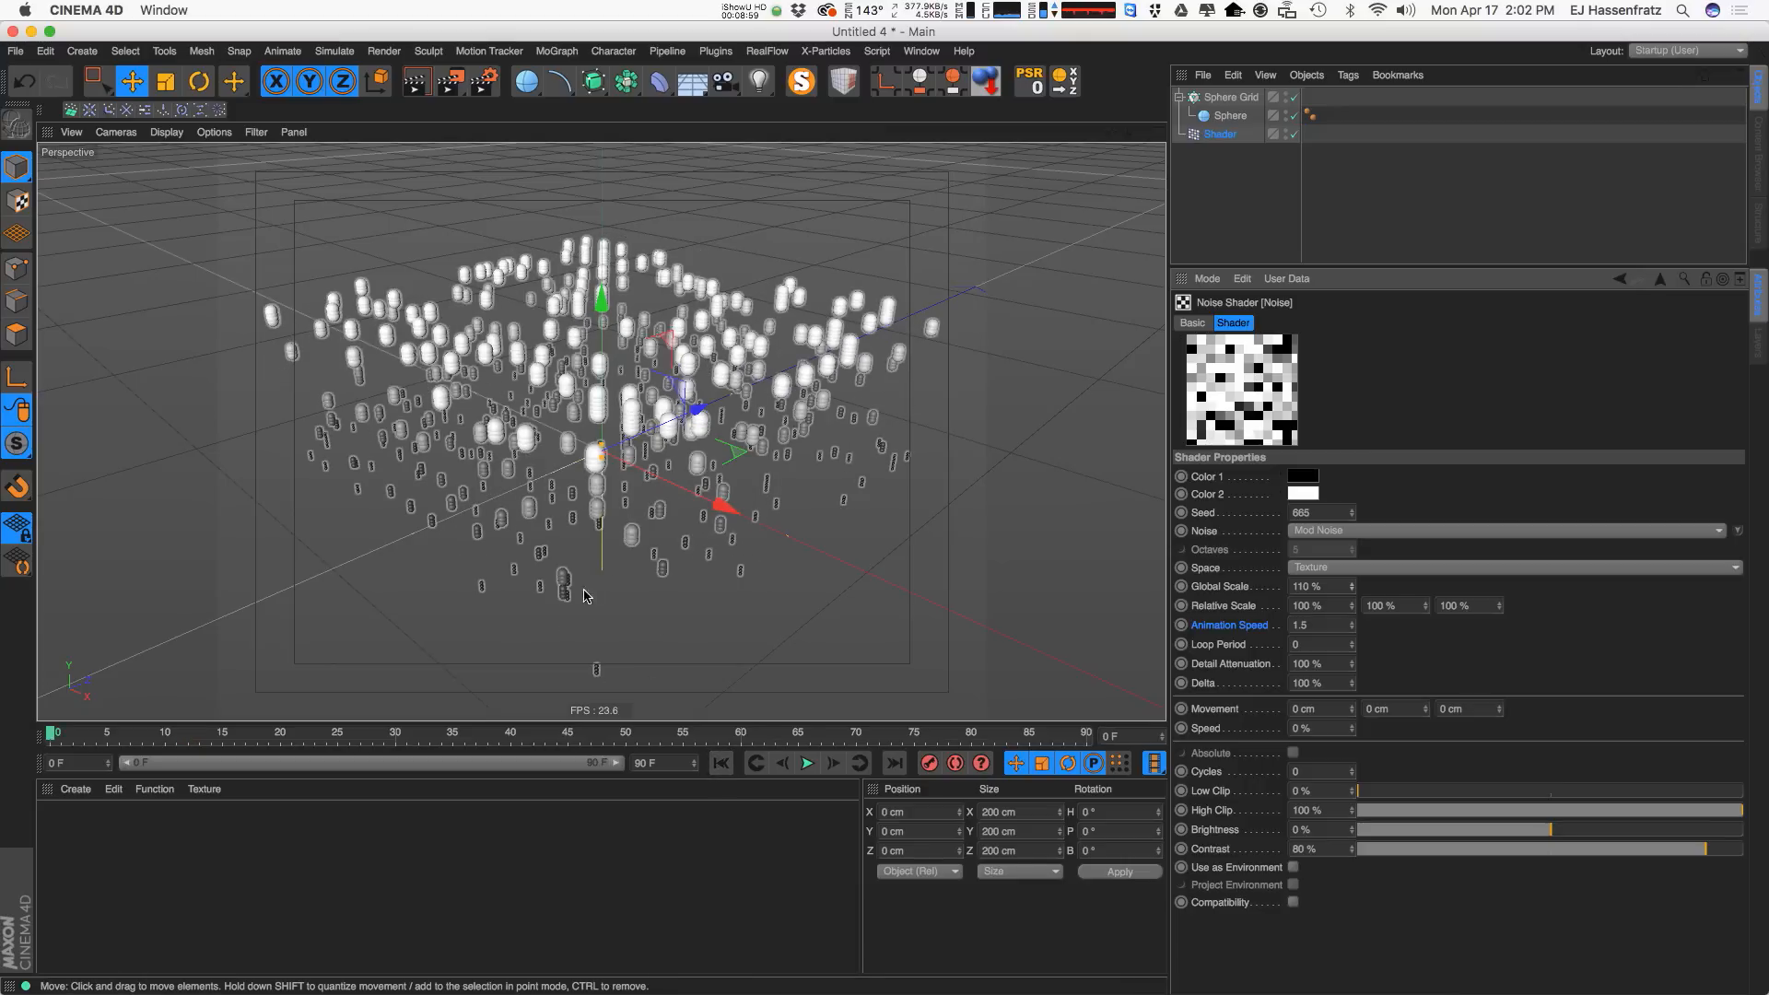
Create a new material and examine the shader types available for its color texture without assigning one.
click(1218, 133)
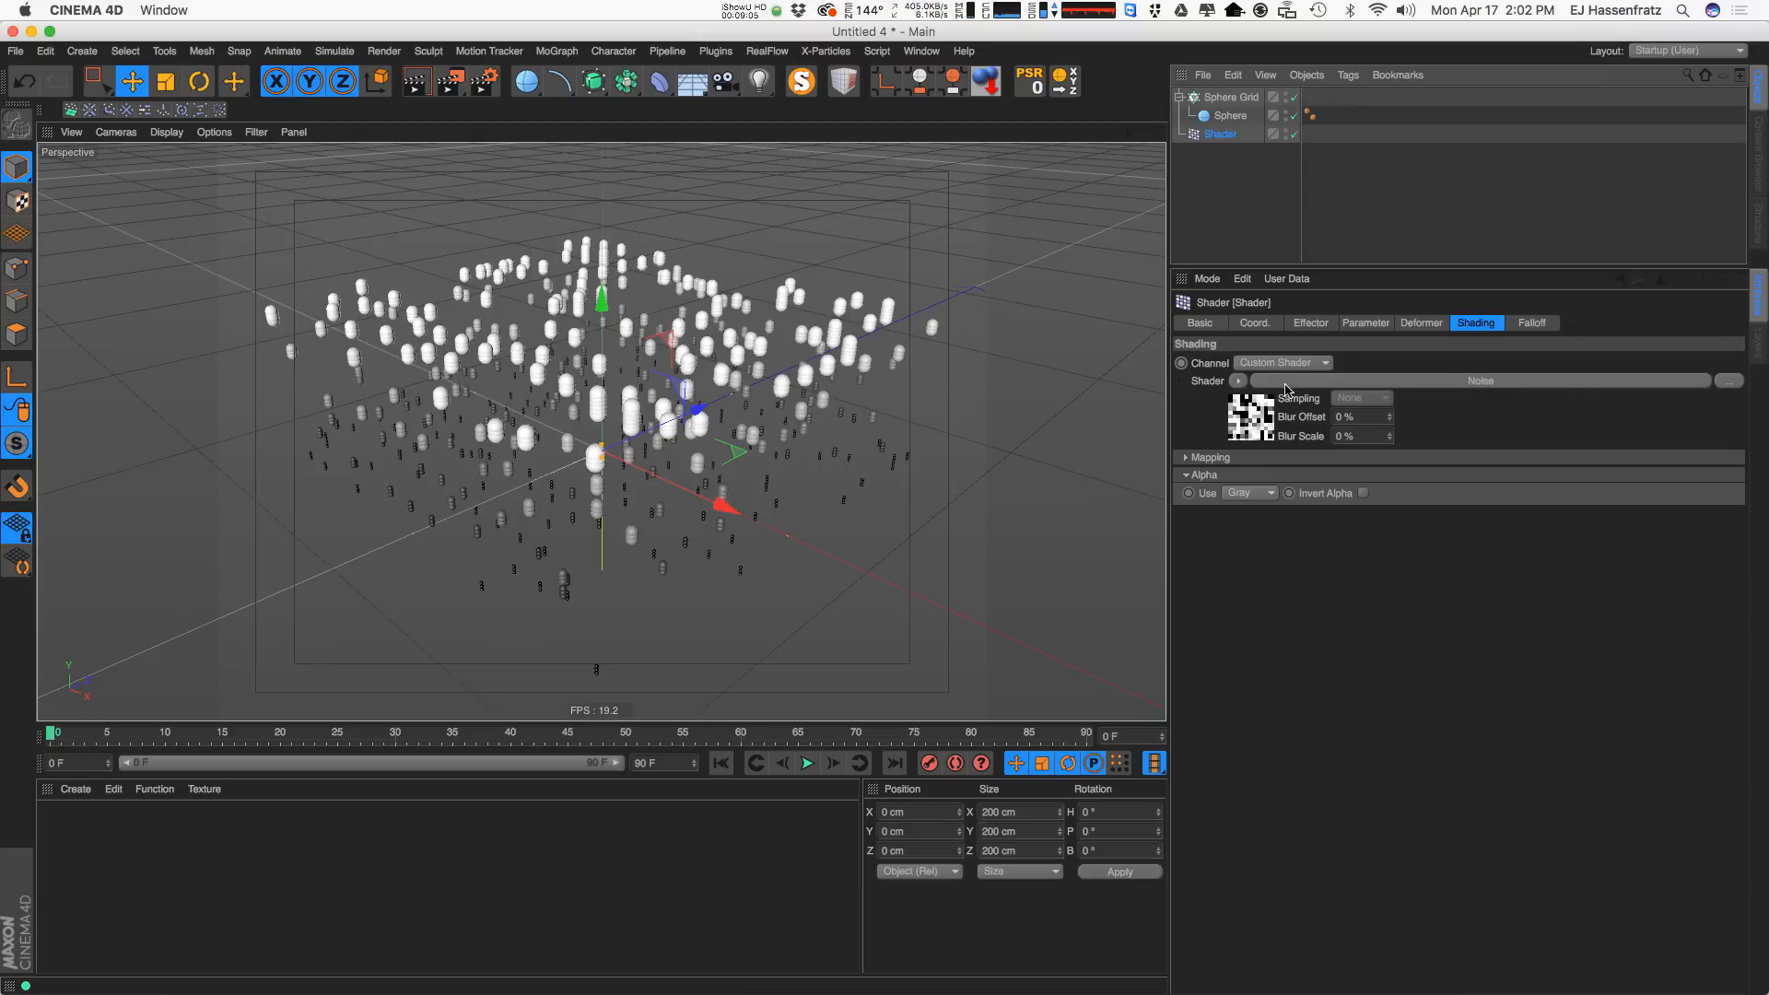
double_click(119, 860)
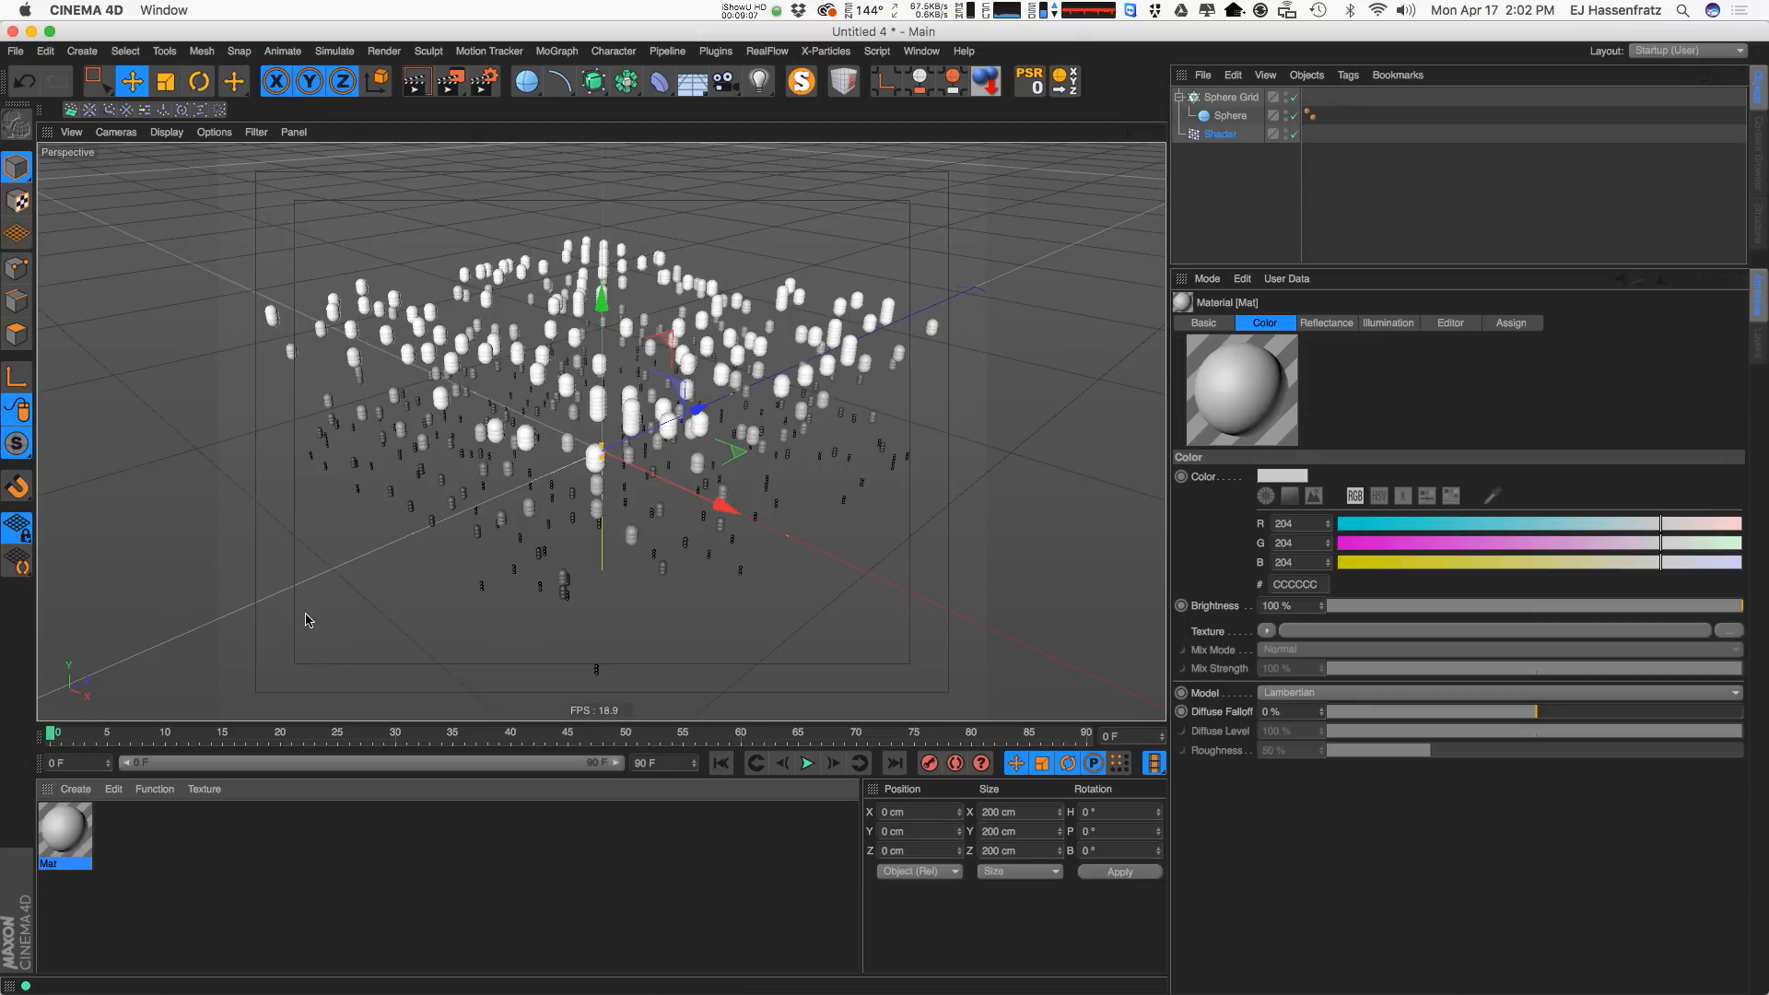
double_click(64, 830)
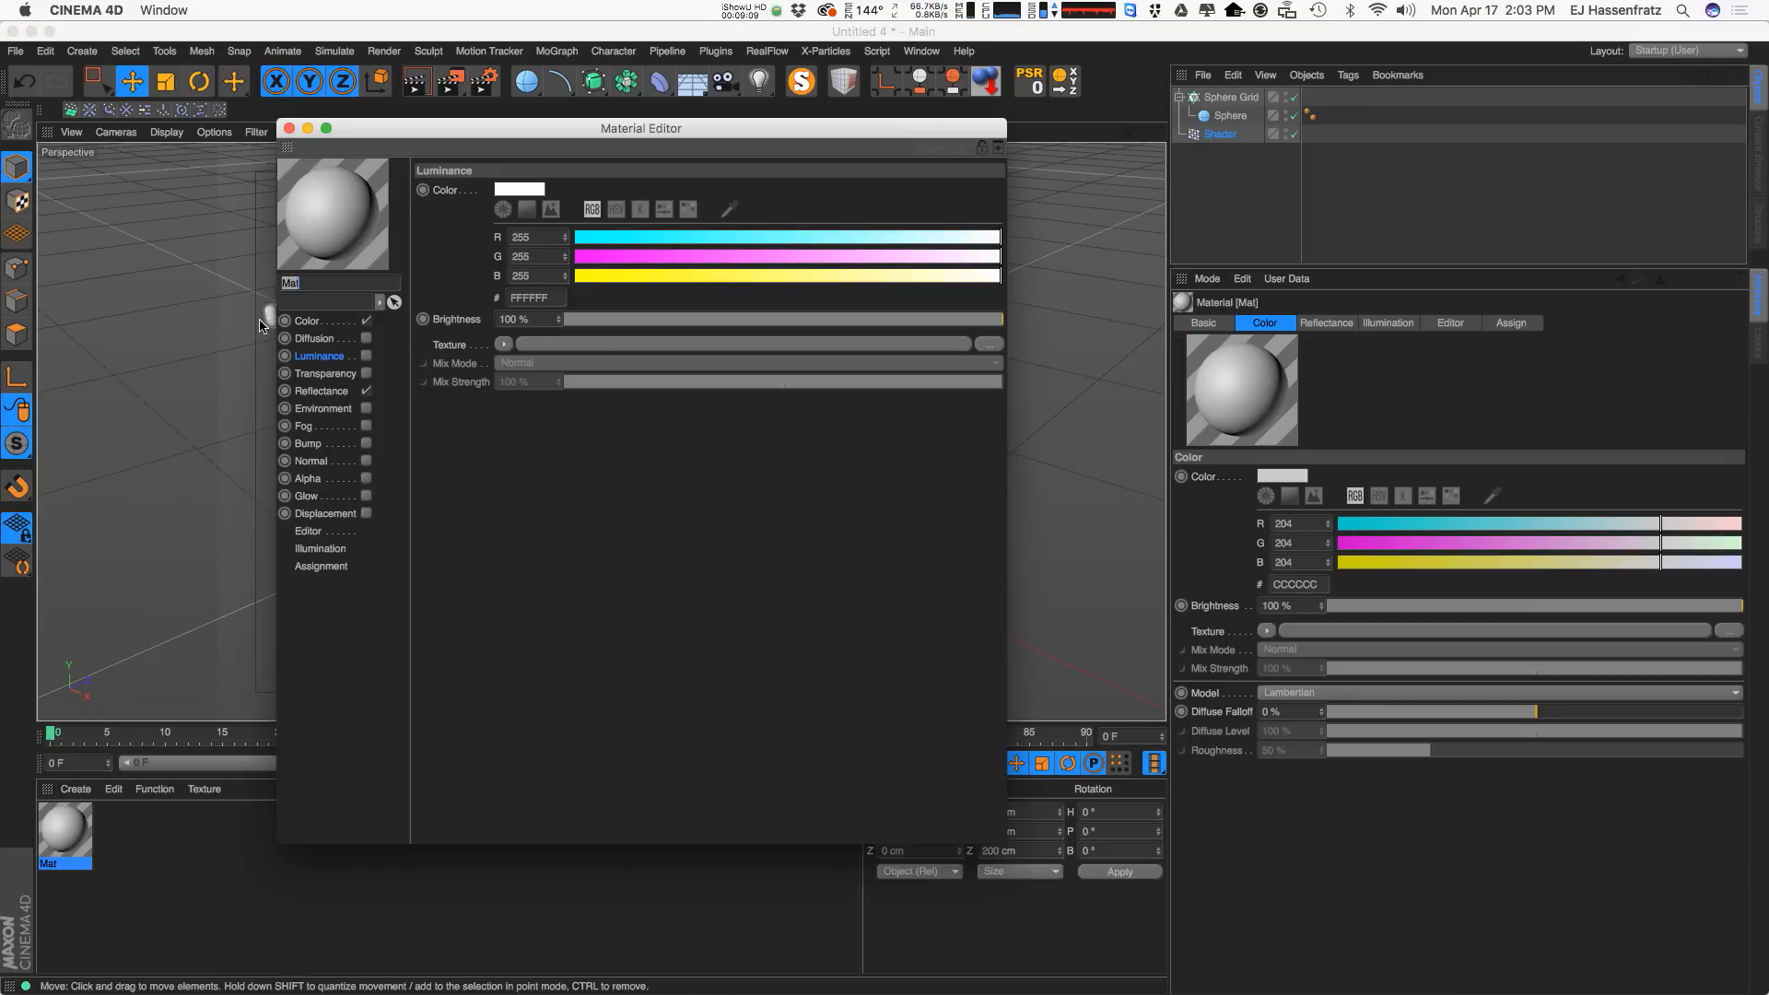
click(307, 321)
click(508, 347)
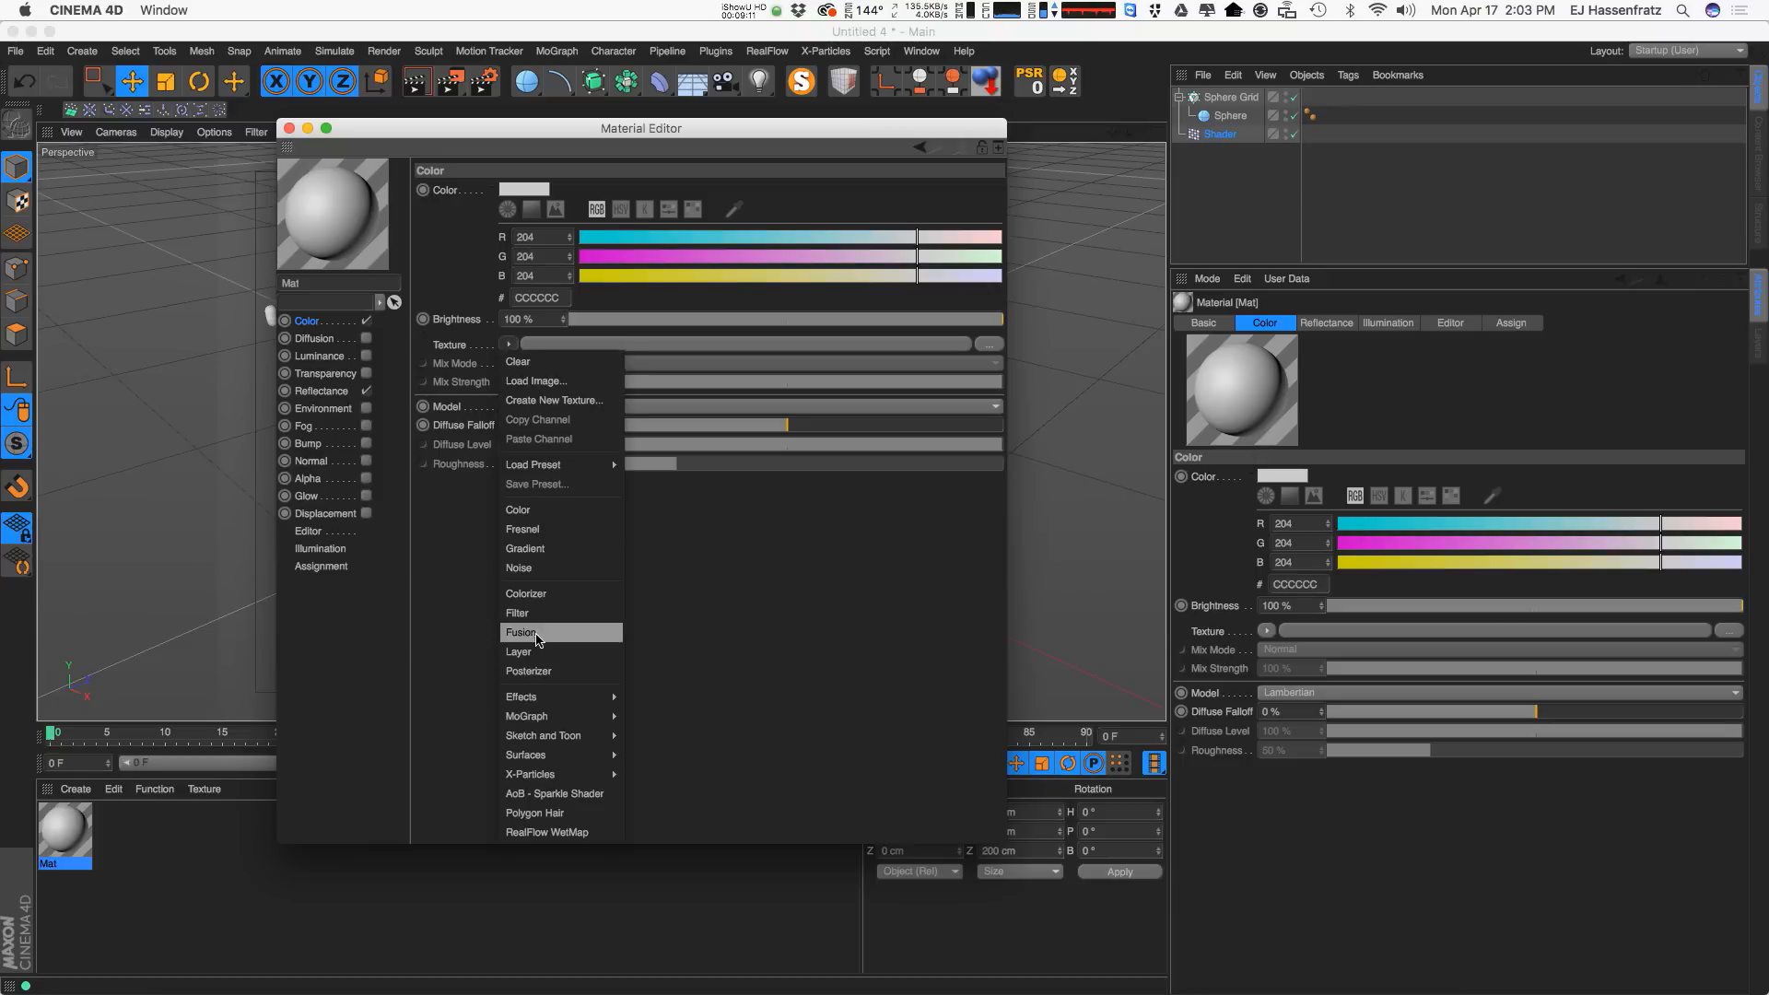
click(976, 345)
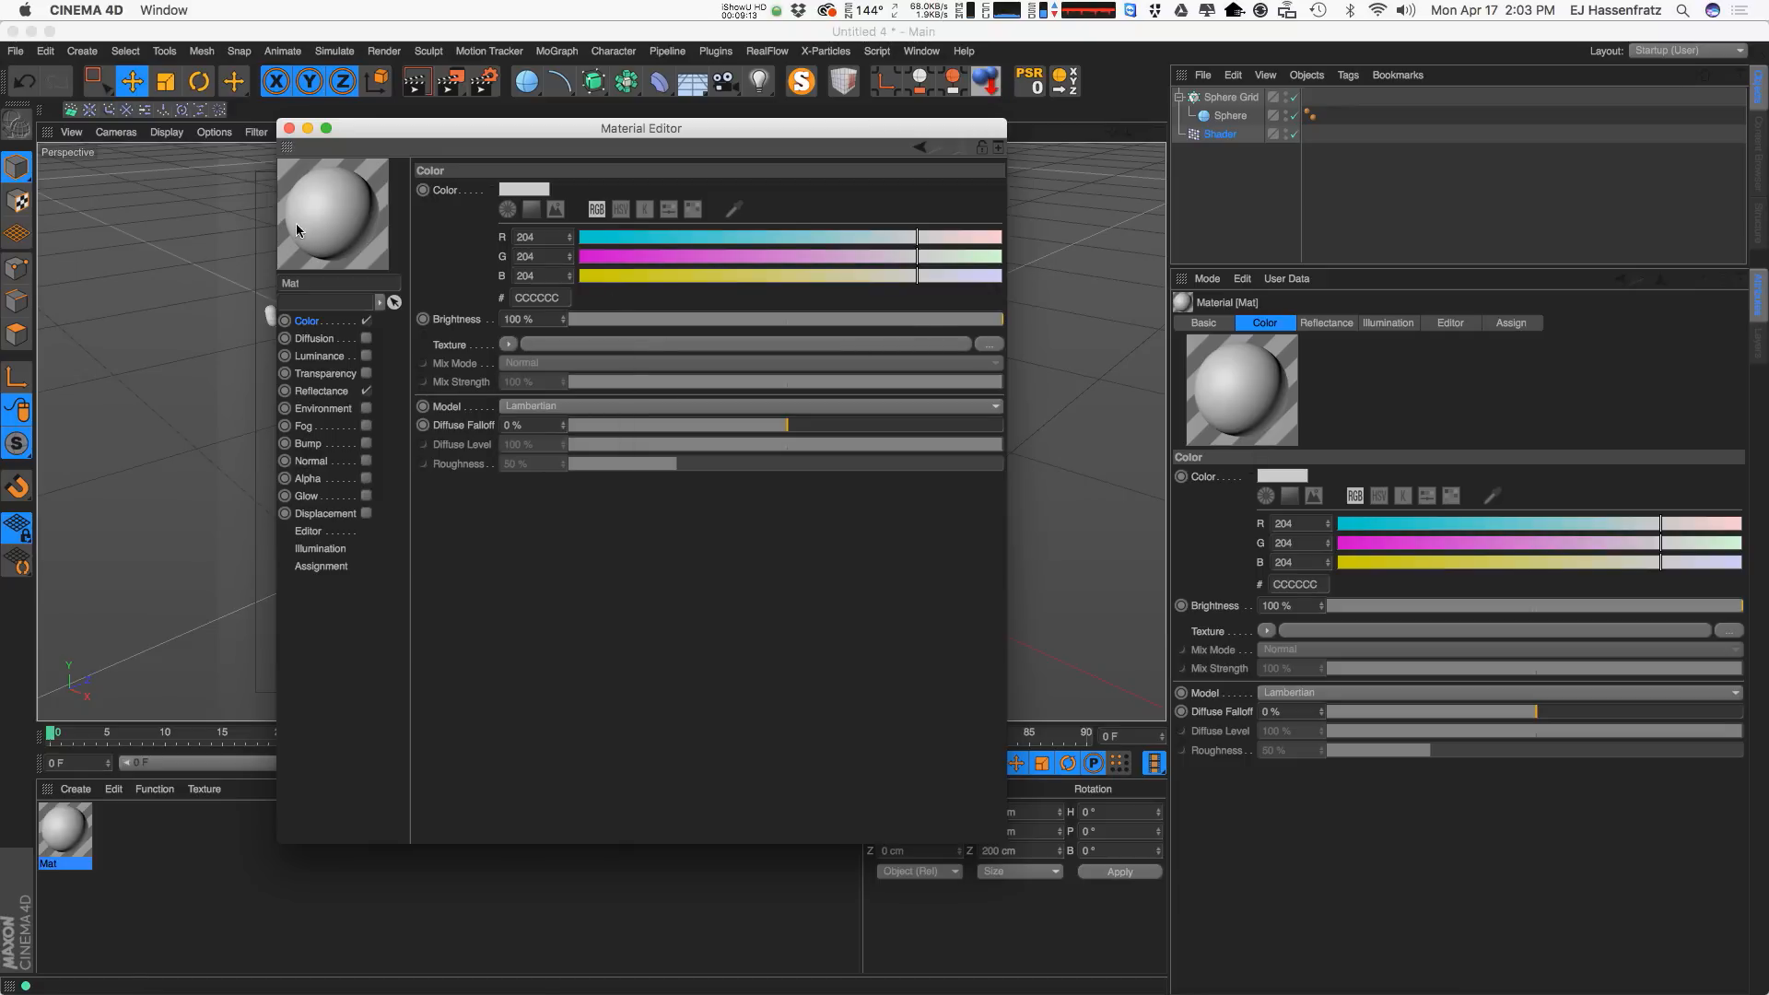
click(289, 129)
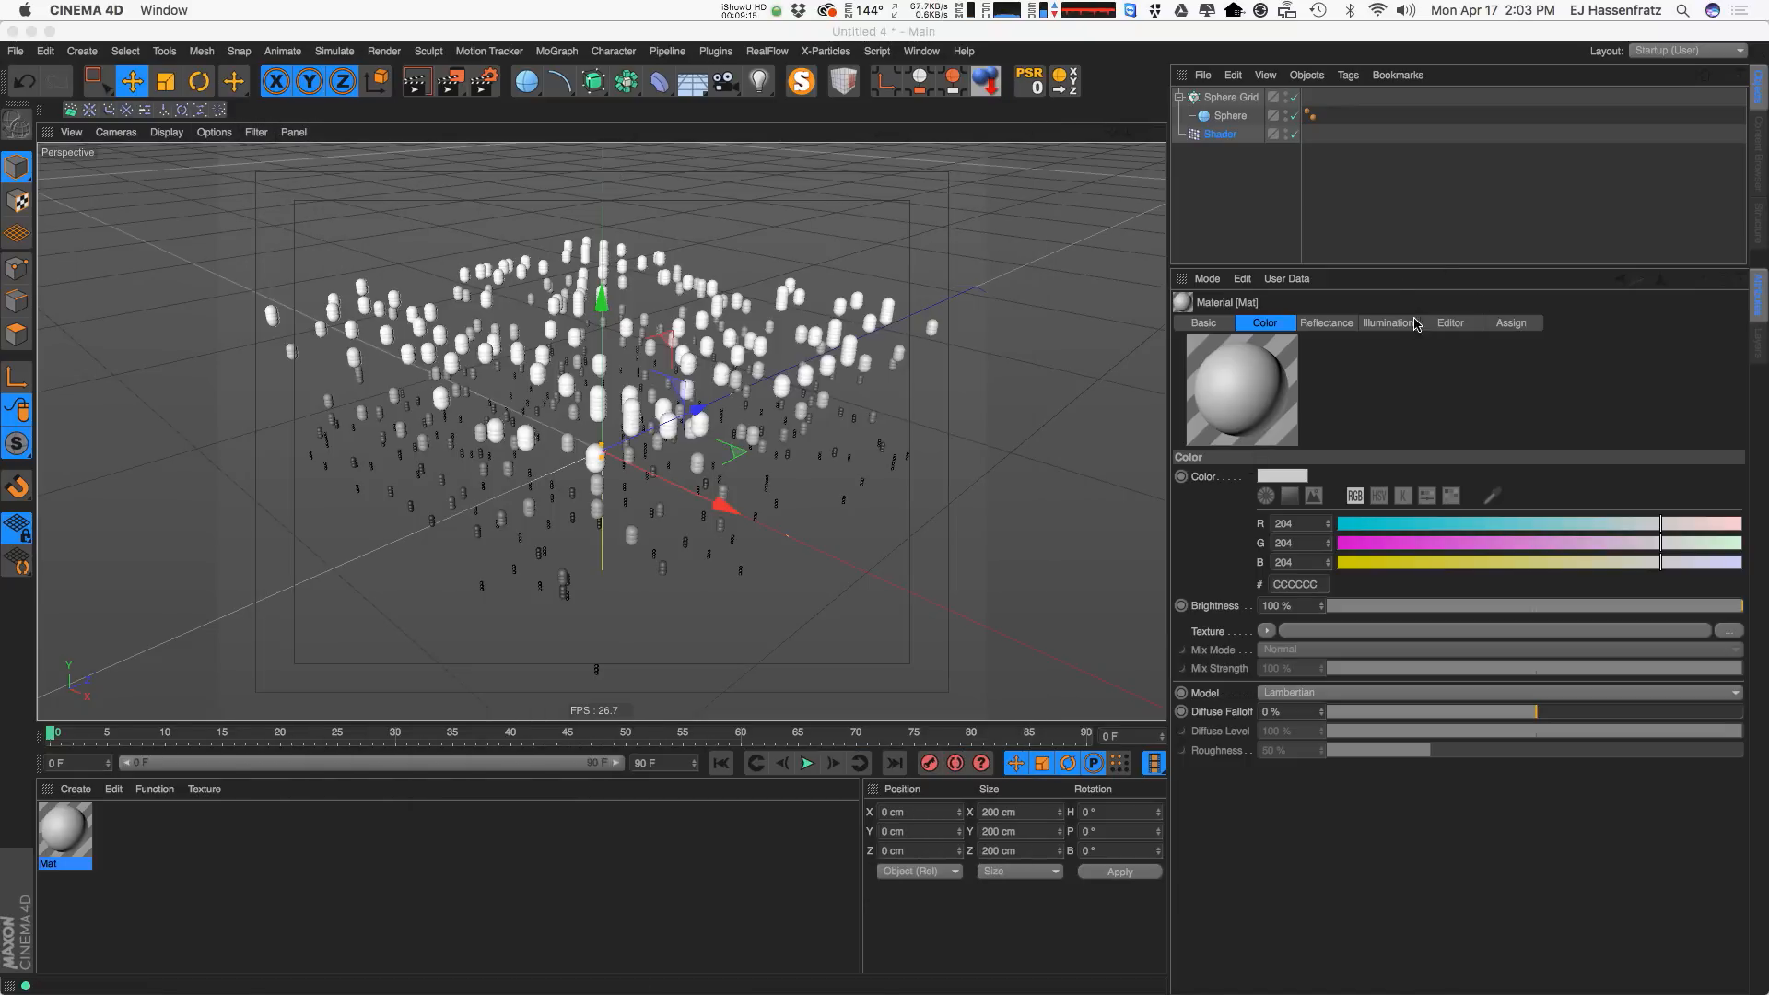
Wrap the Shader effector's Noise in a Layer shader and open the Layer shader's properties.
click(1226, 135)
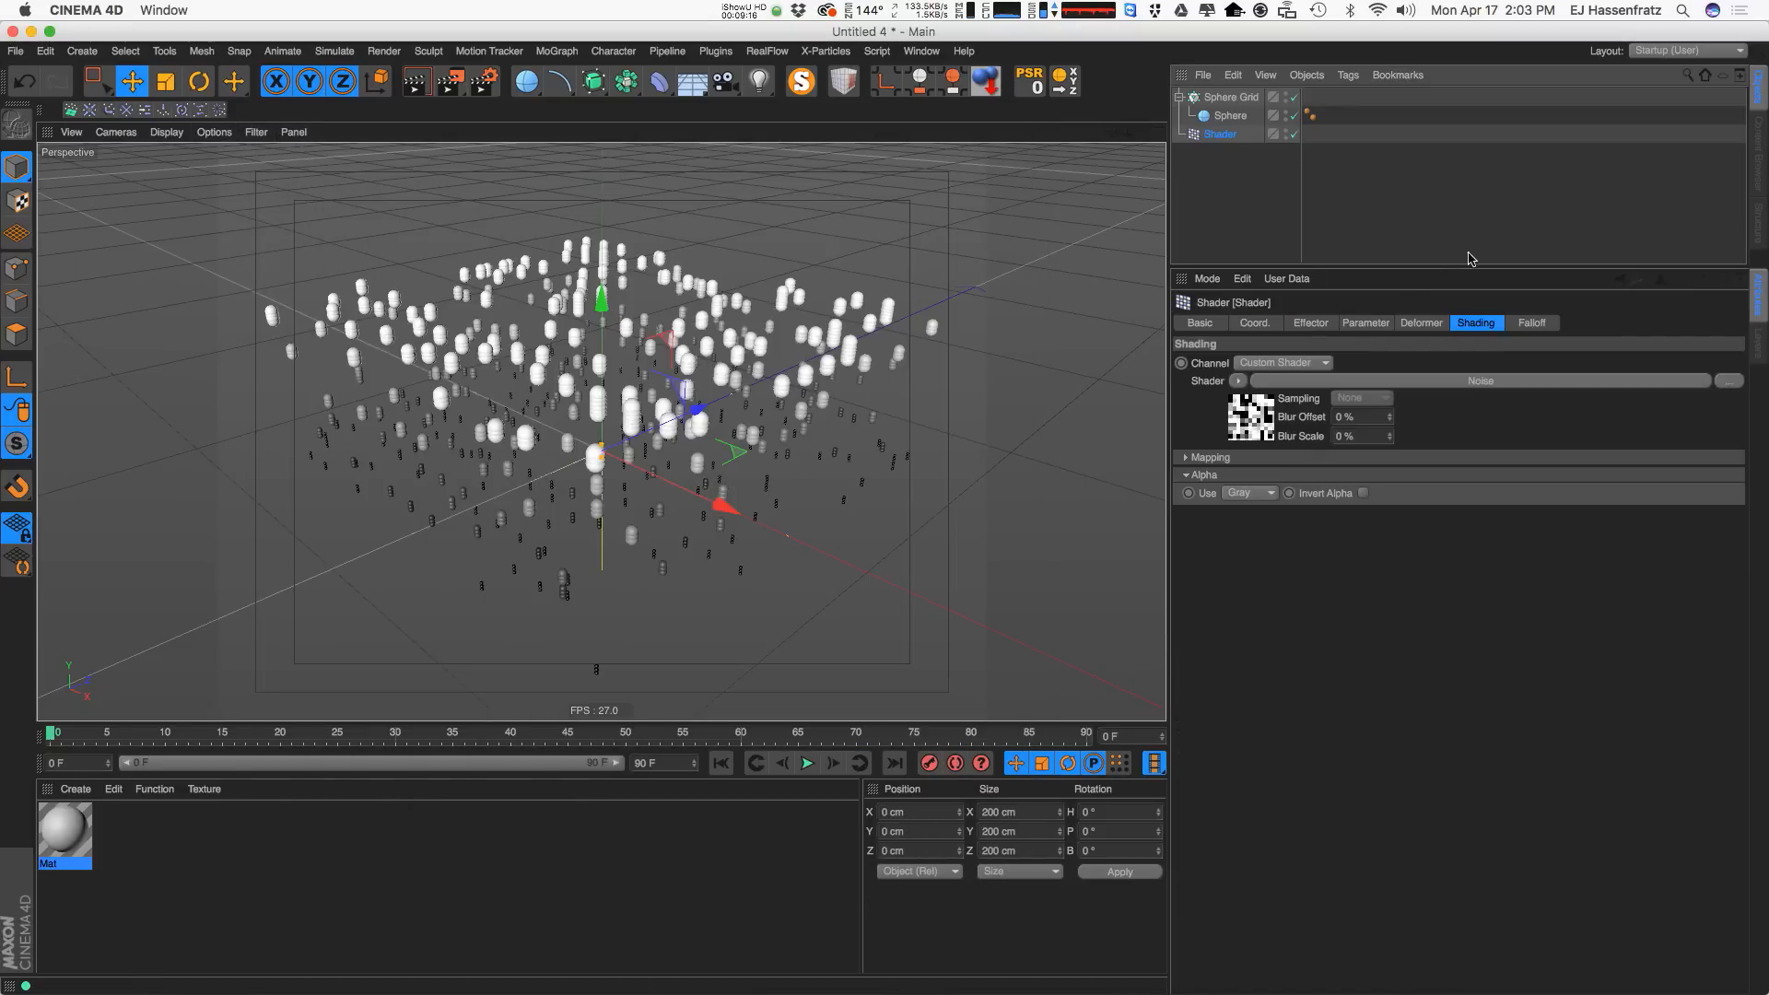
click(1239, 381)
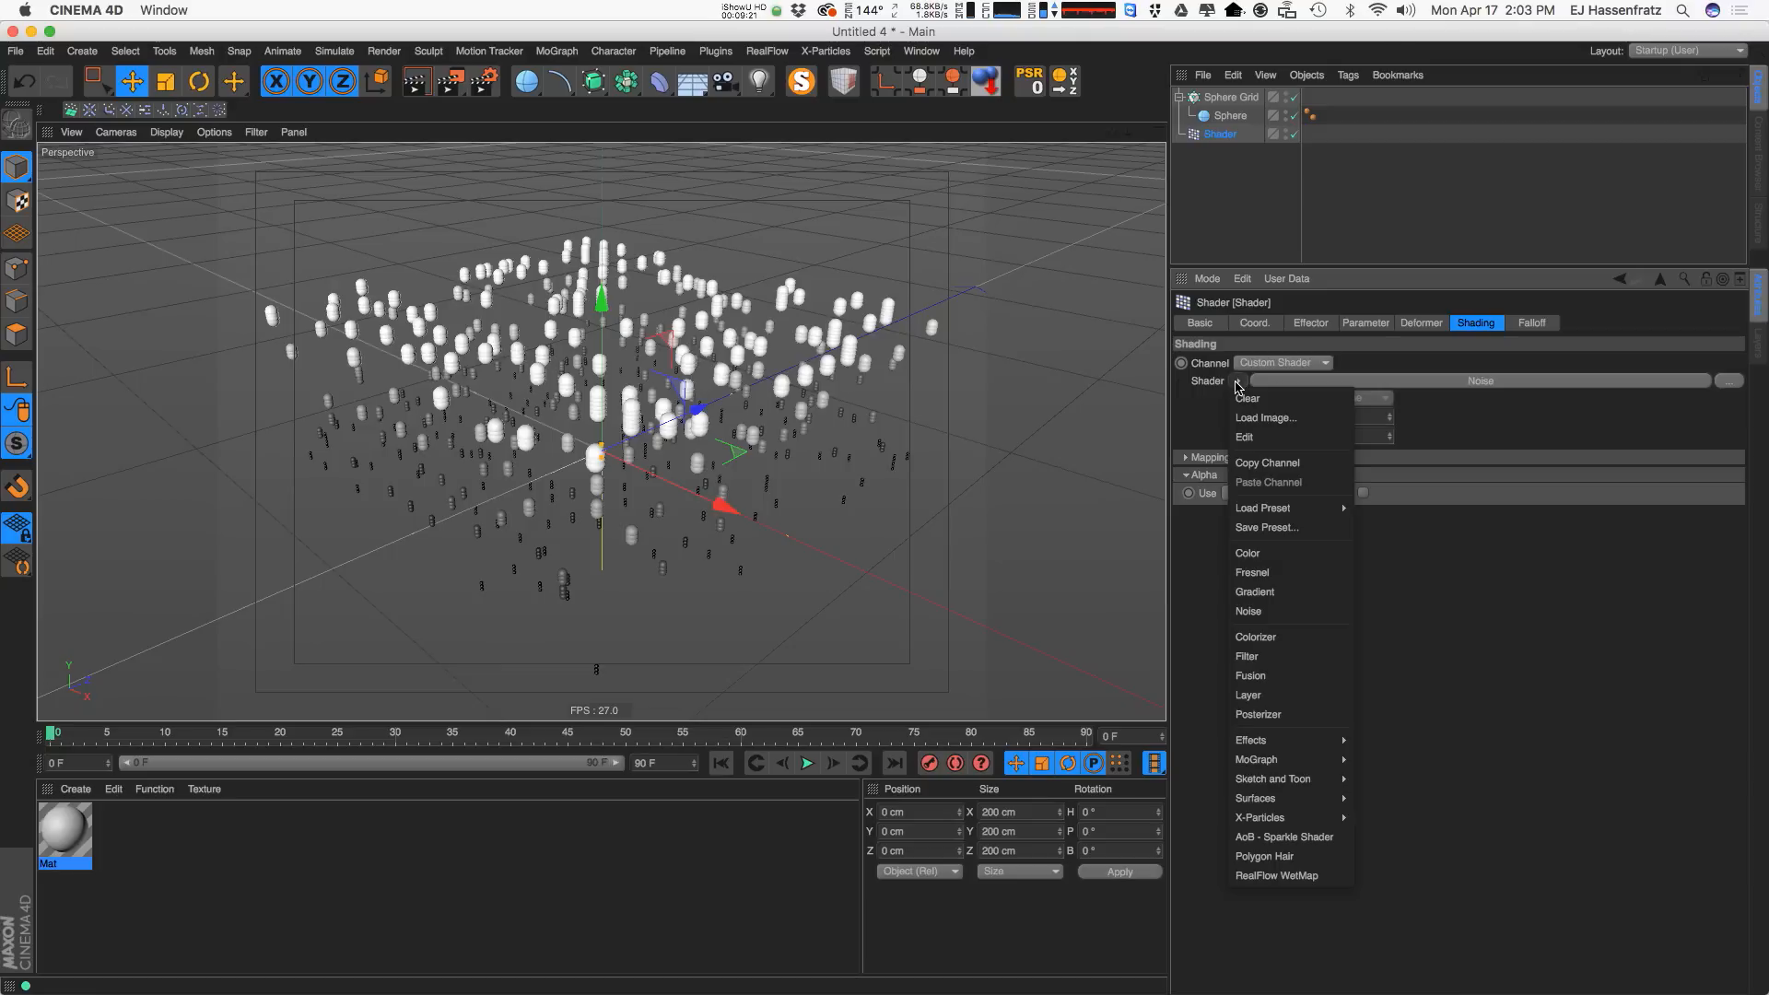
click(1271, 696)
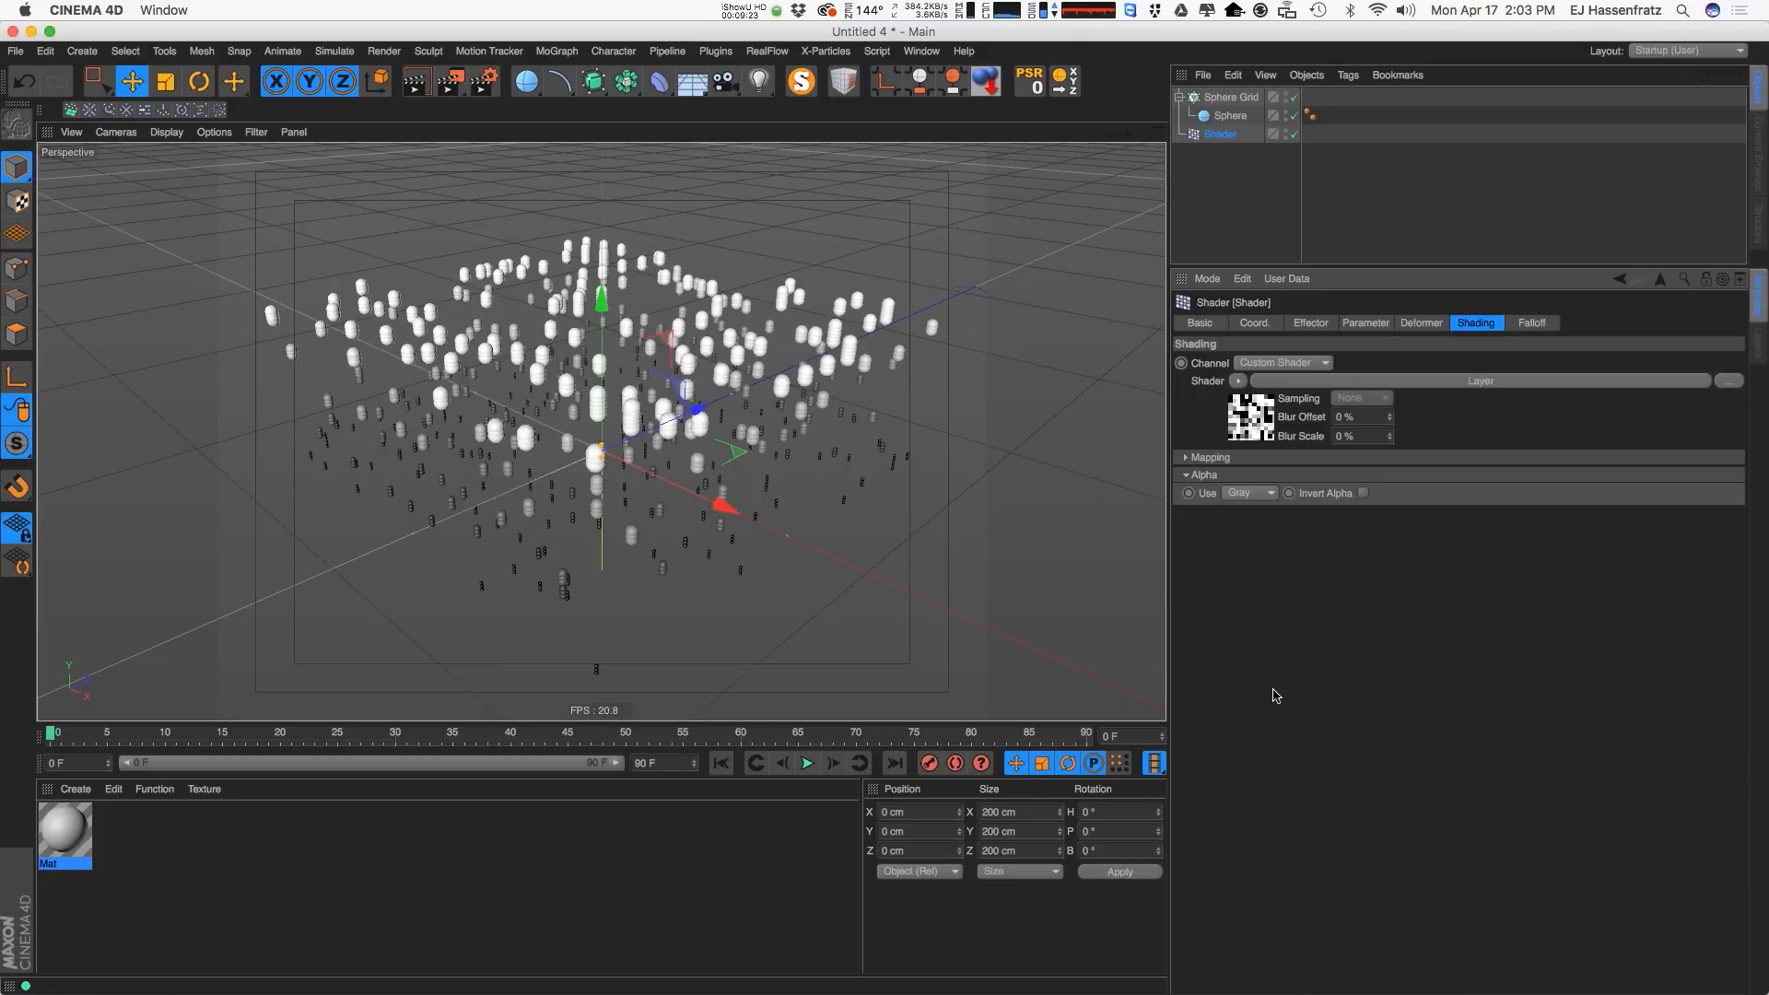
click(1381, 381)
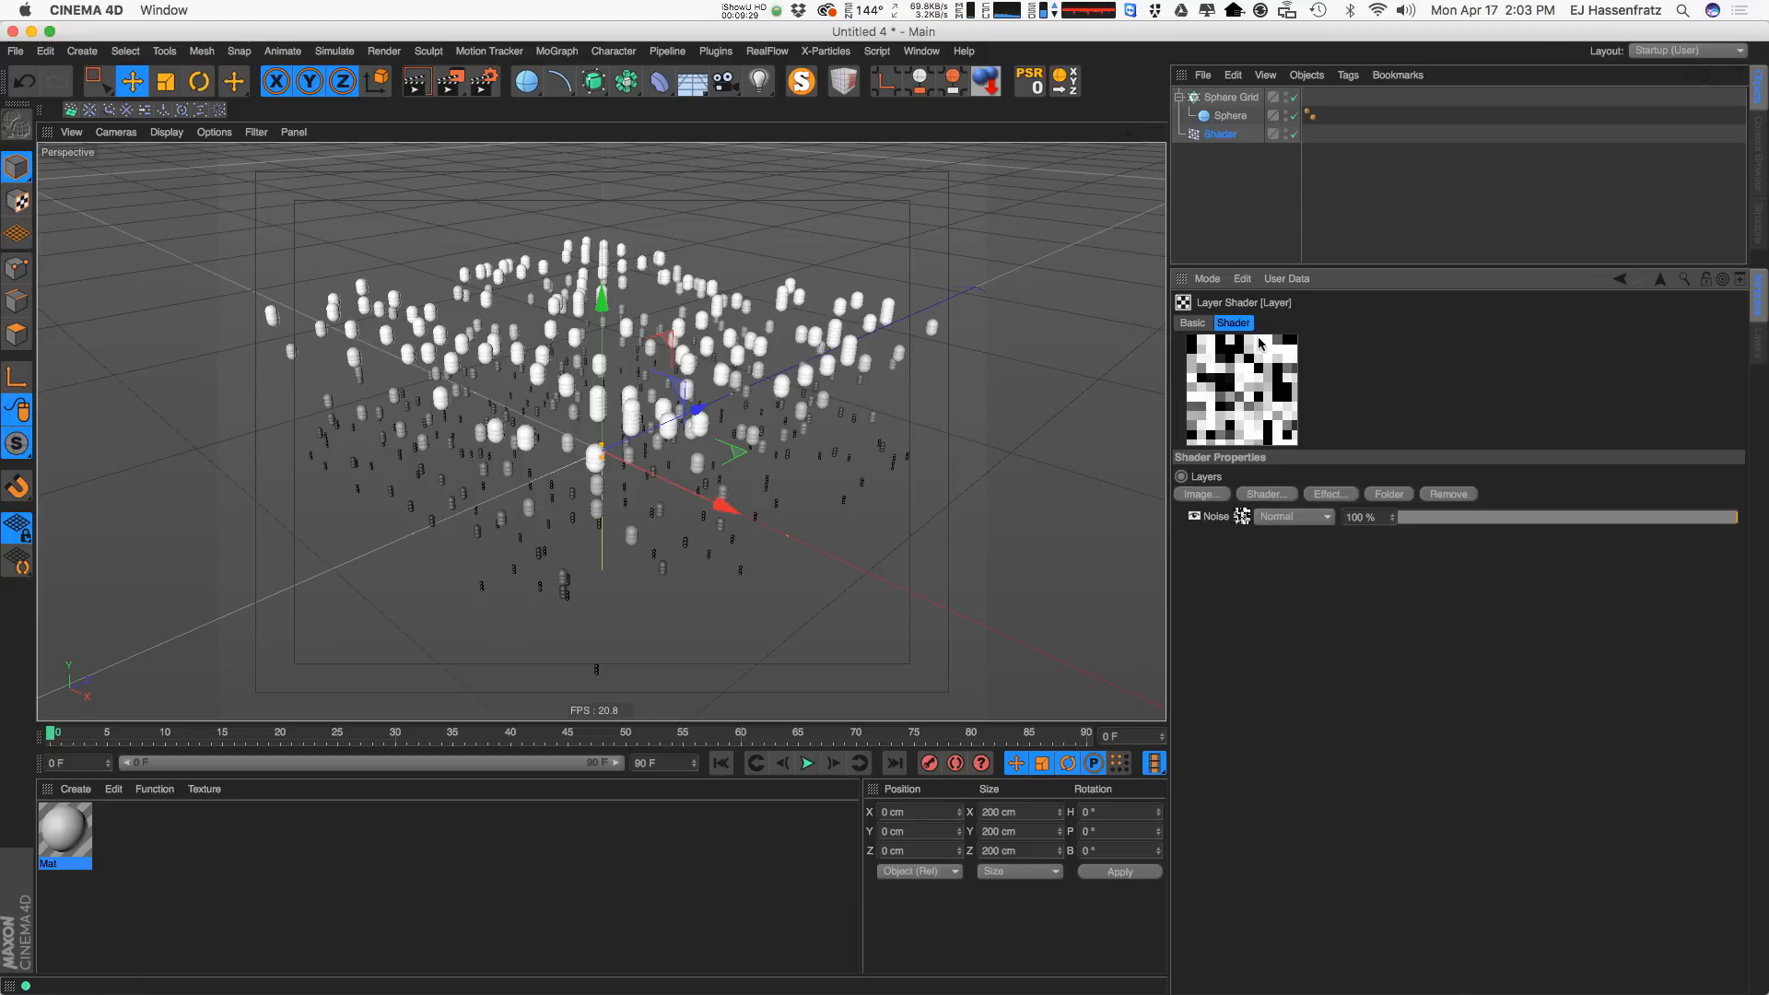
Set the Noise layer's Contrast to 42 % and its noise type to Noise, judging the clones from a low angle.
click(1267, 494)
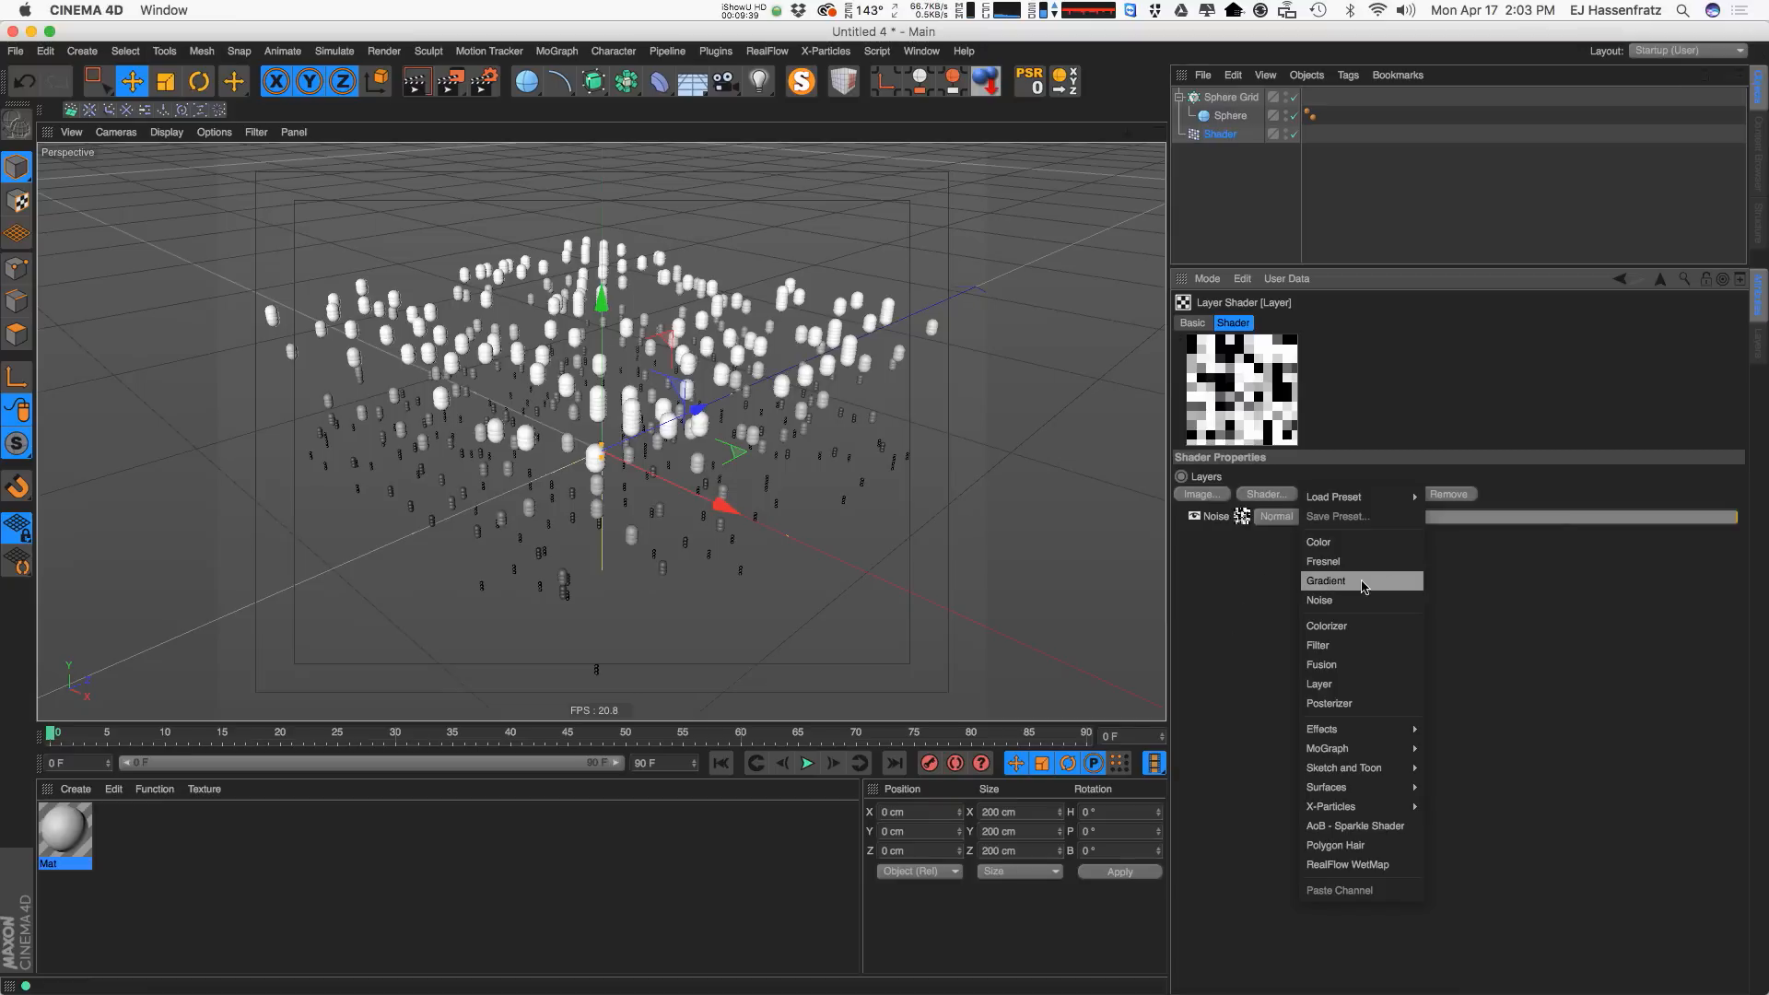
click(713, 547)
alt+drag(712, 547, 517, 506)
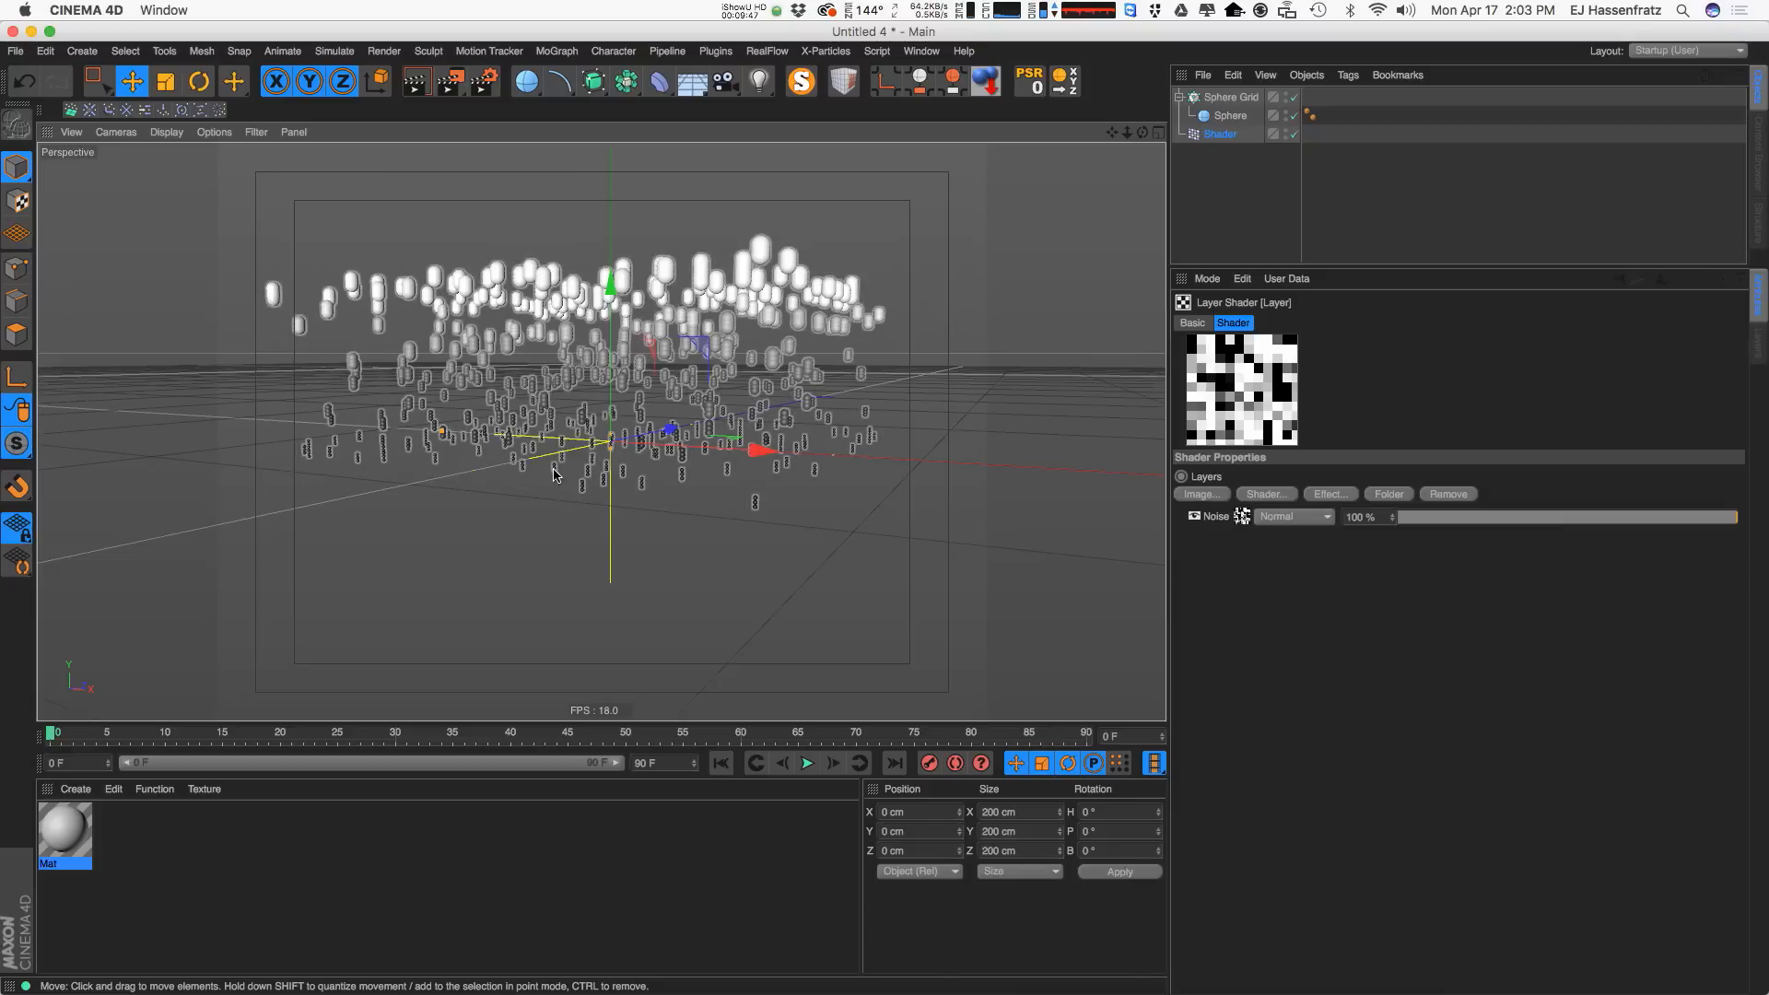
alt+middle_drag(633, 552, 629, 554)
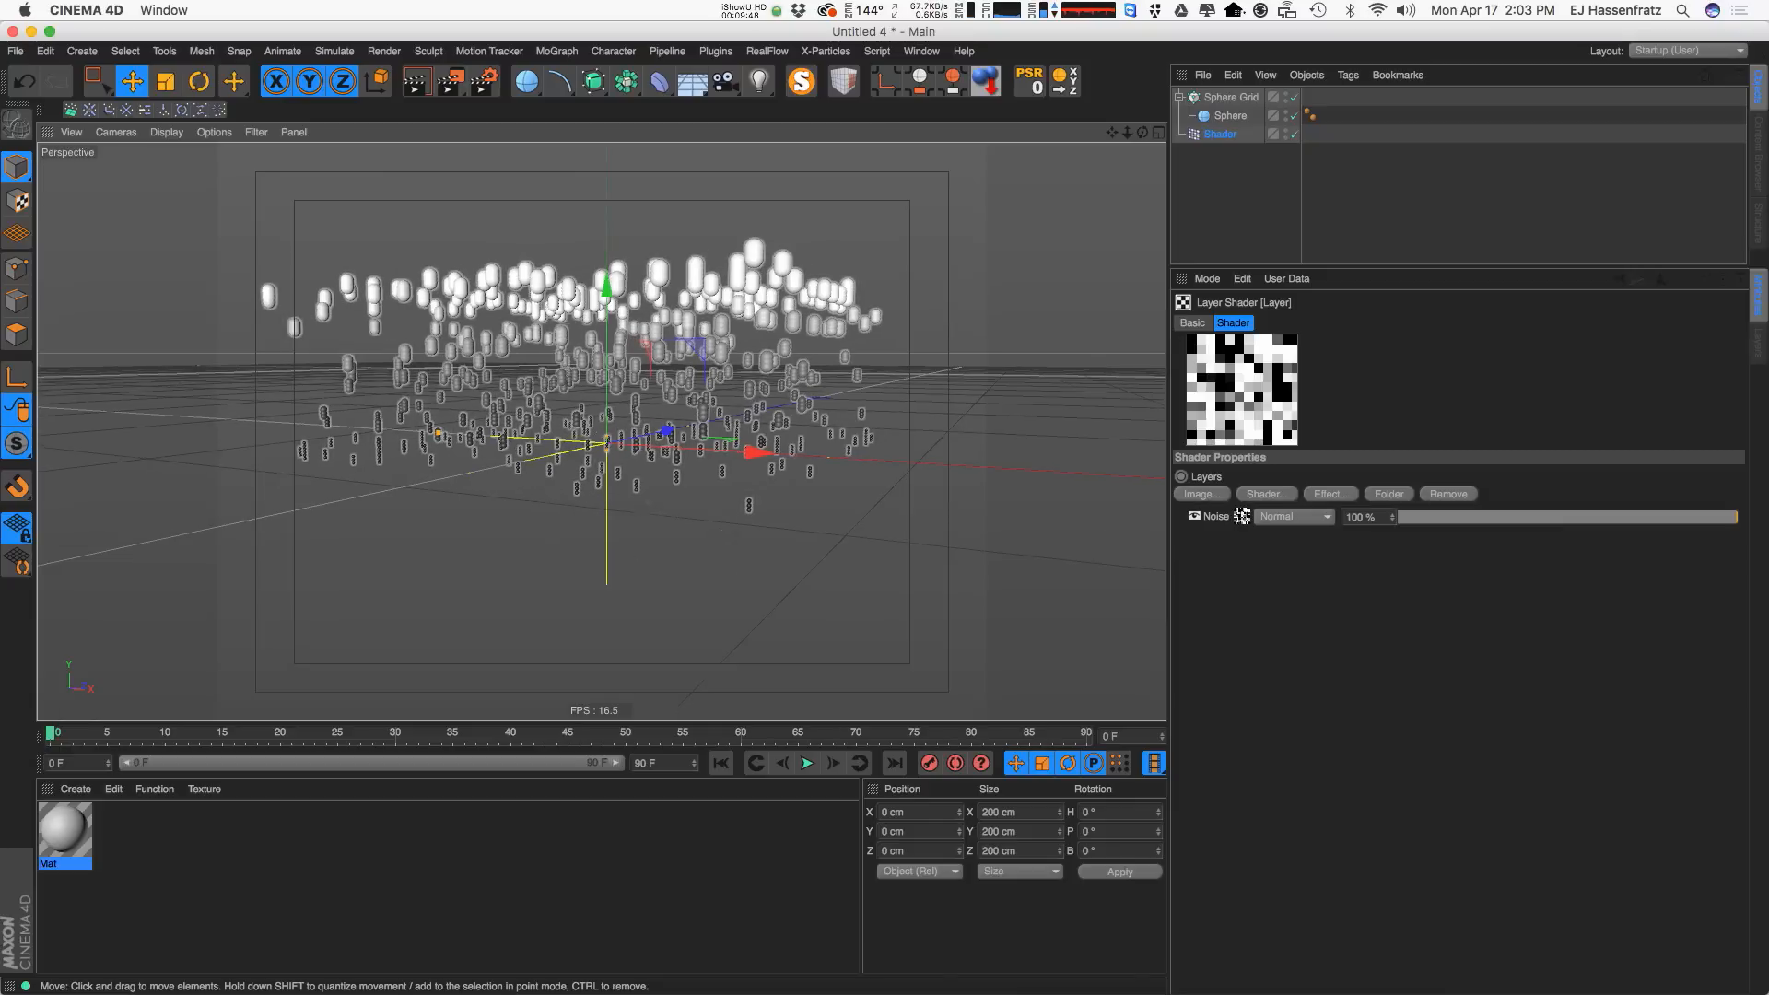
alt+drag(451, 410, 479, 450)
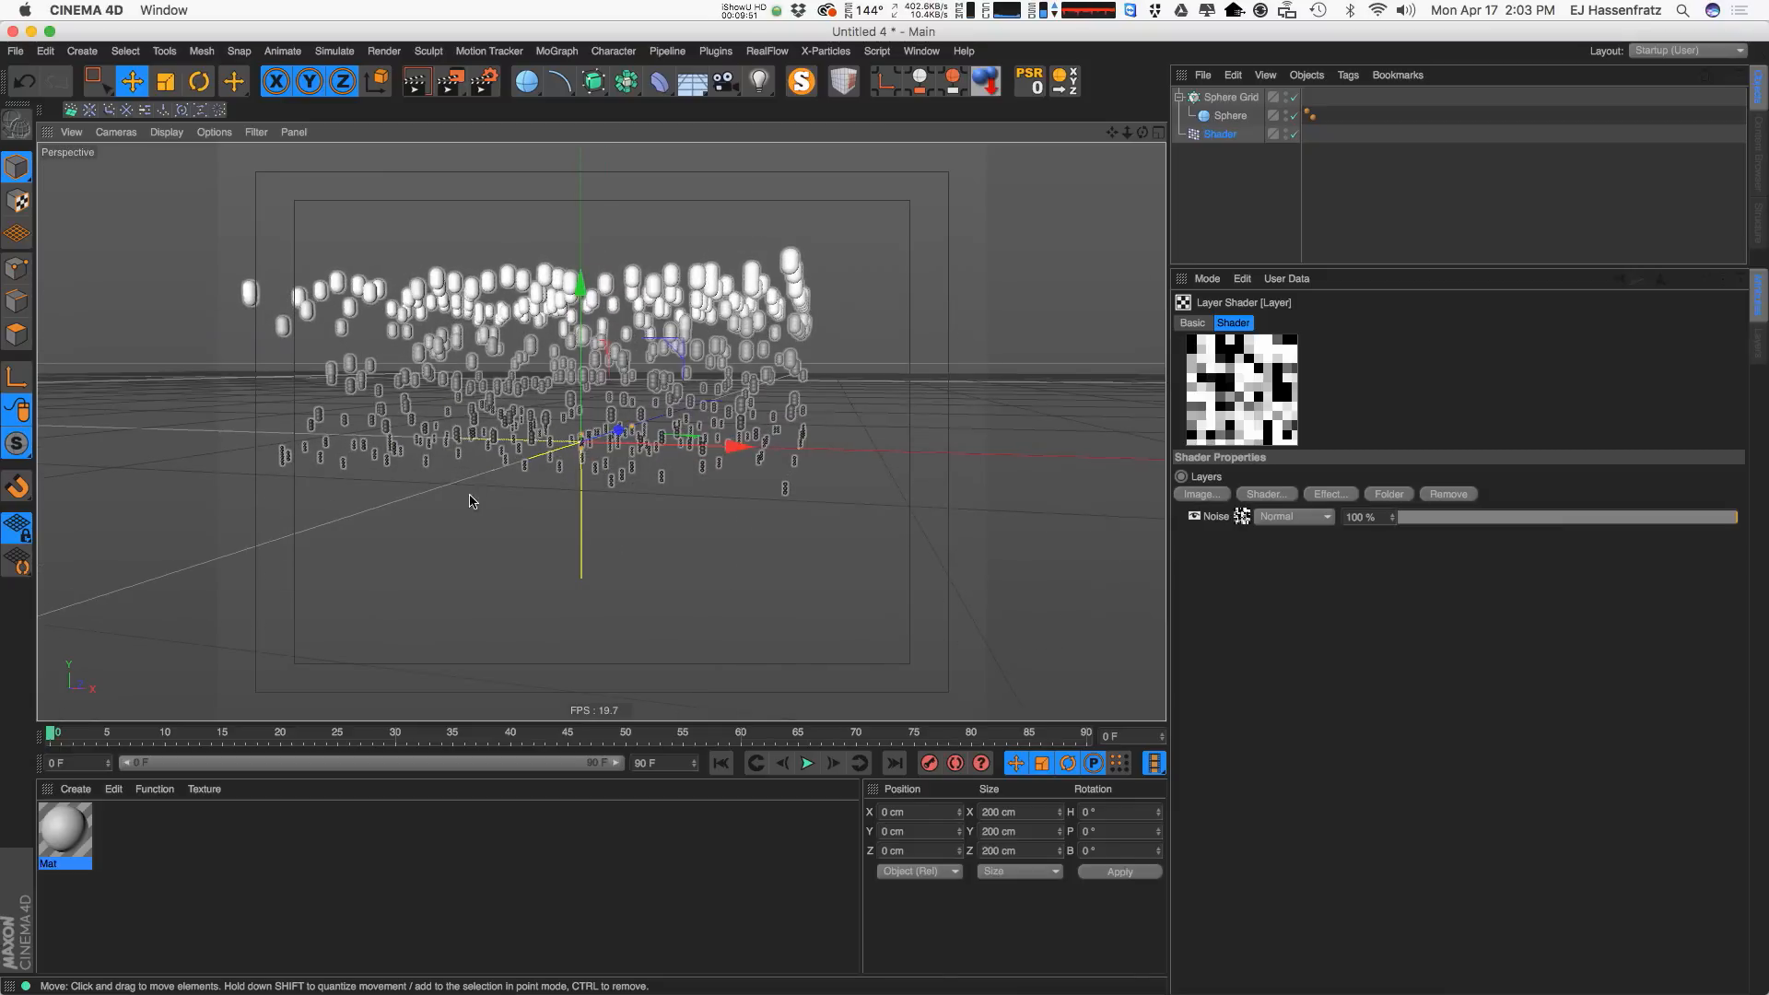
click(1242, 516)
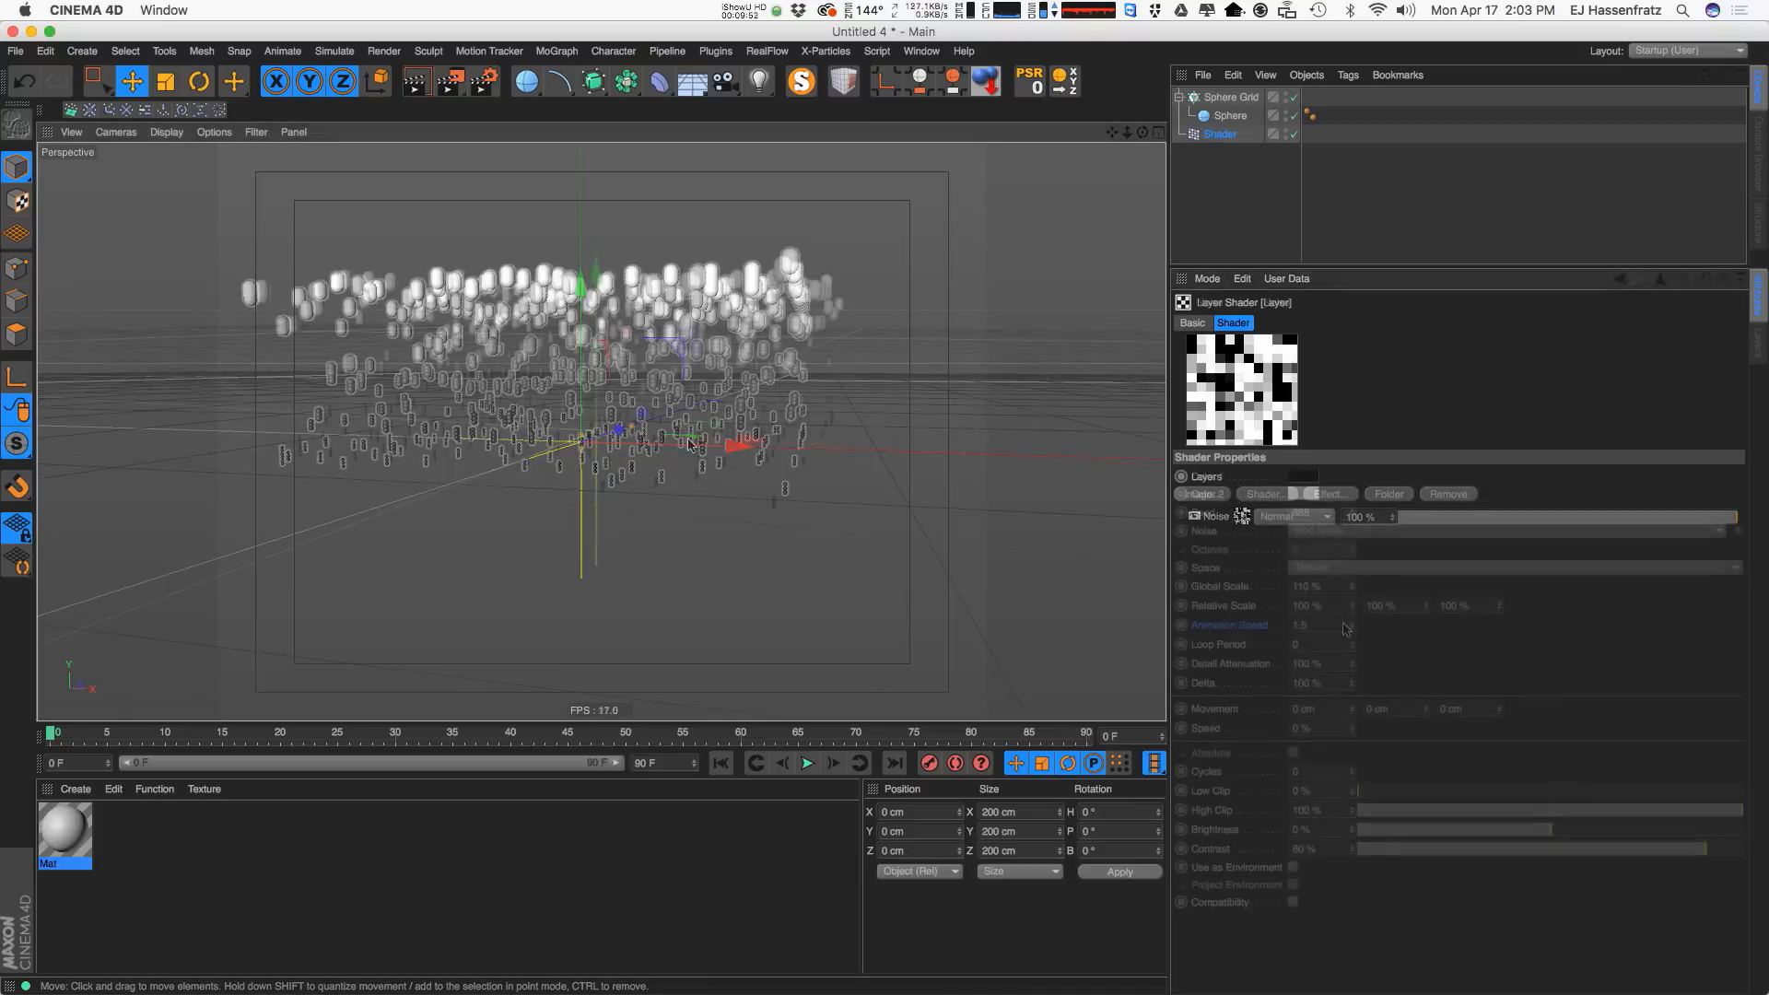
click(1629, 852)
click(1398, 534)
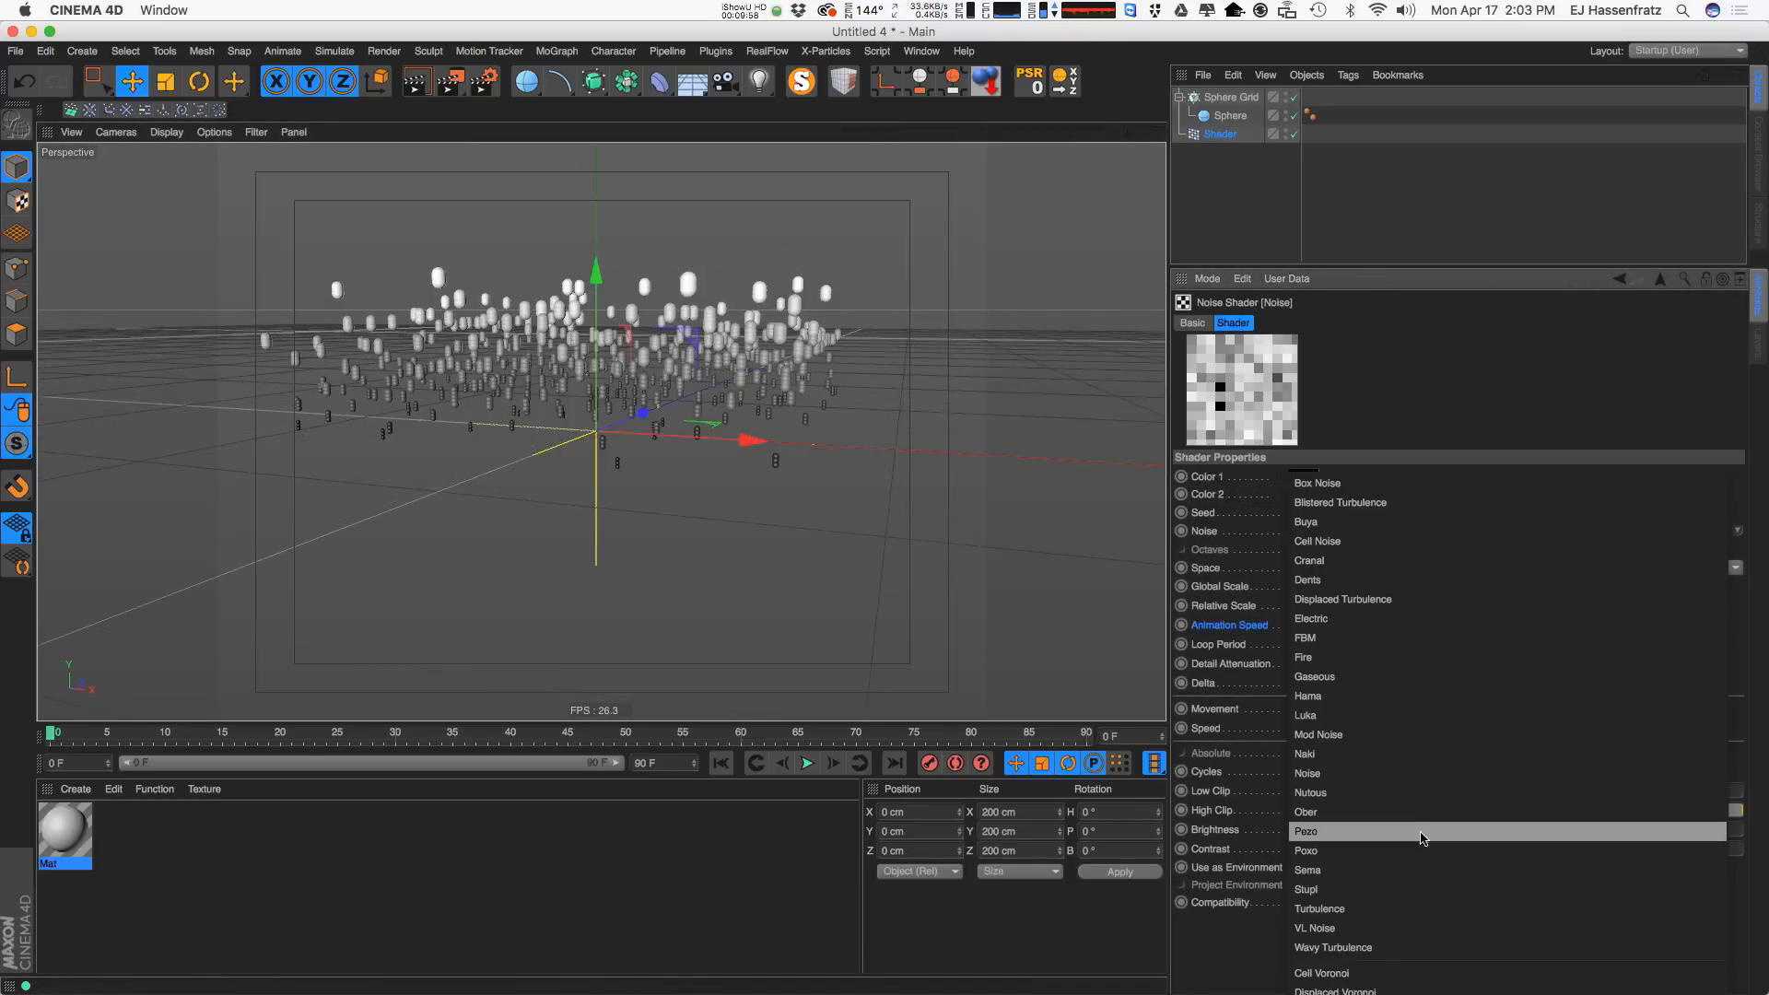
click(1408, 773)
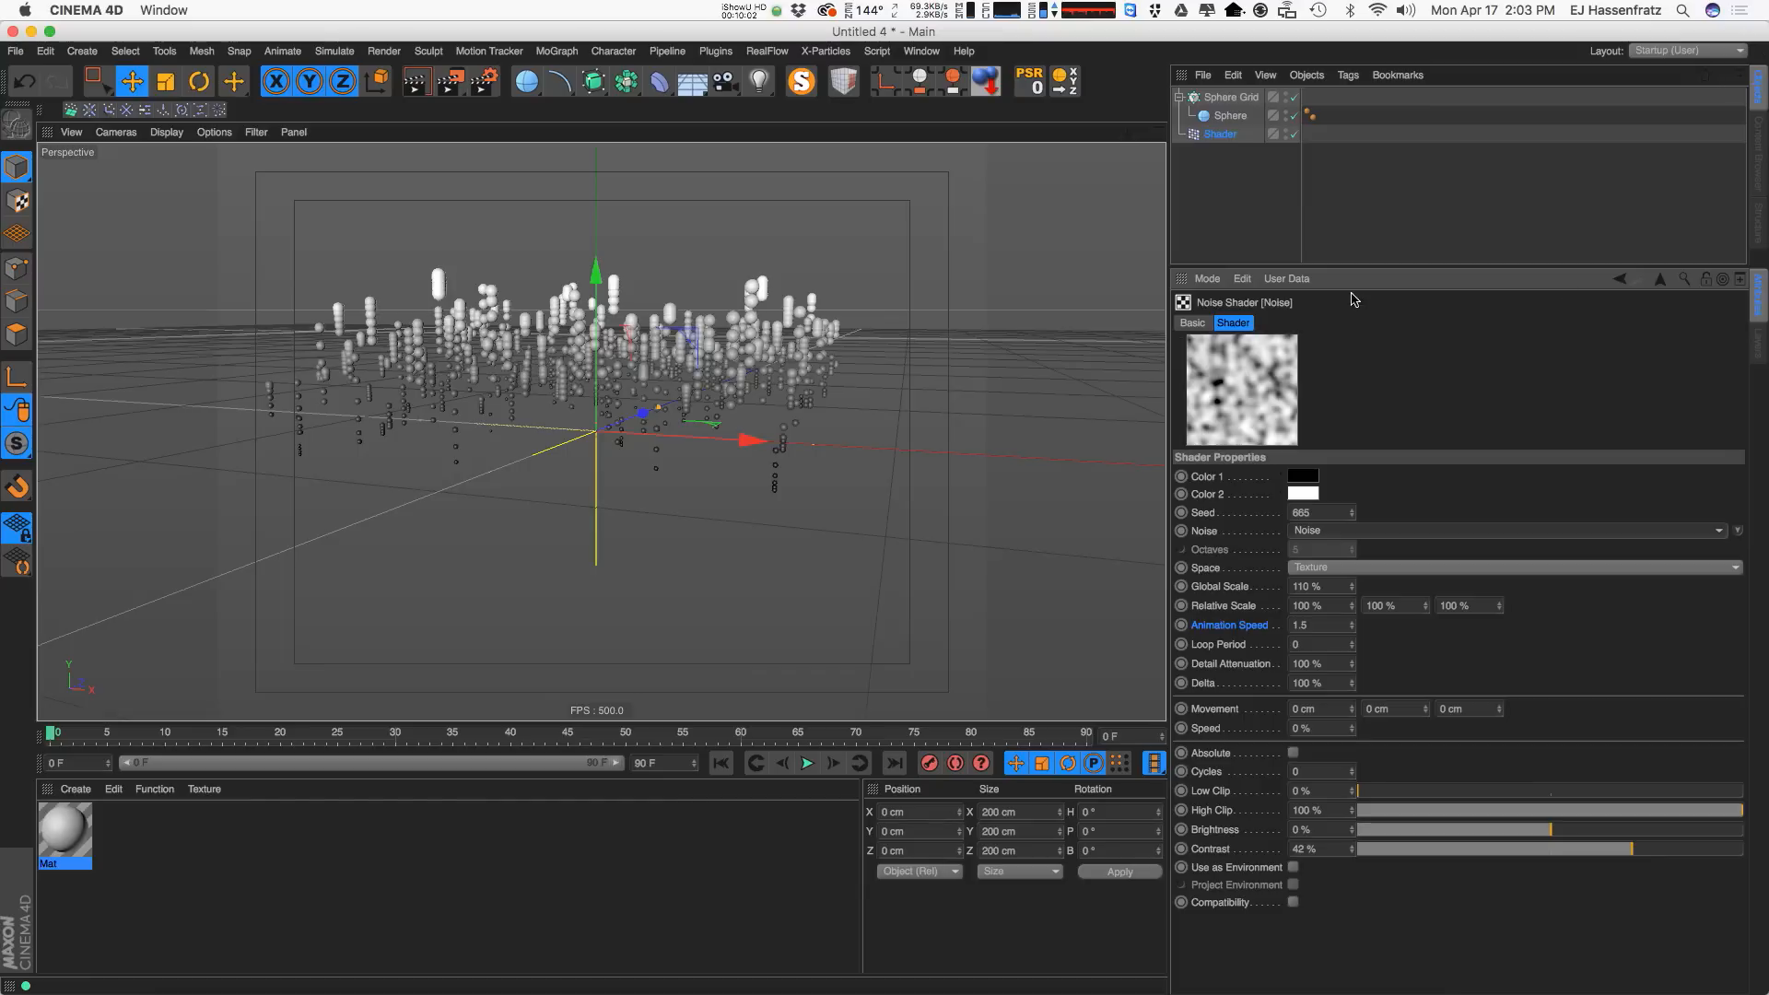
Return to the Layer shader and add a Gradient shader layer above the Noise layer.
click(1659, 279)
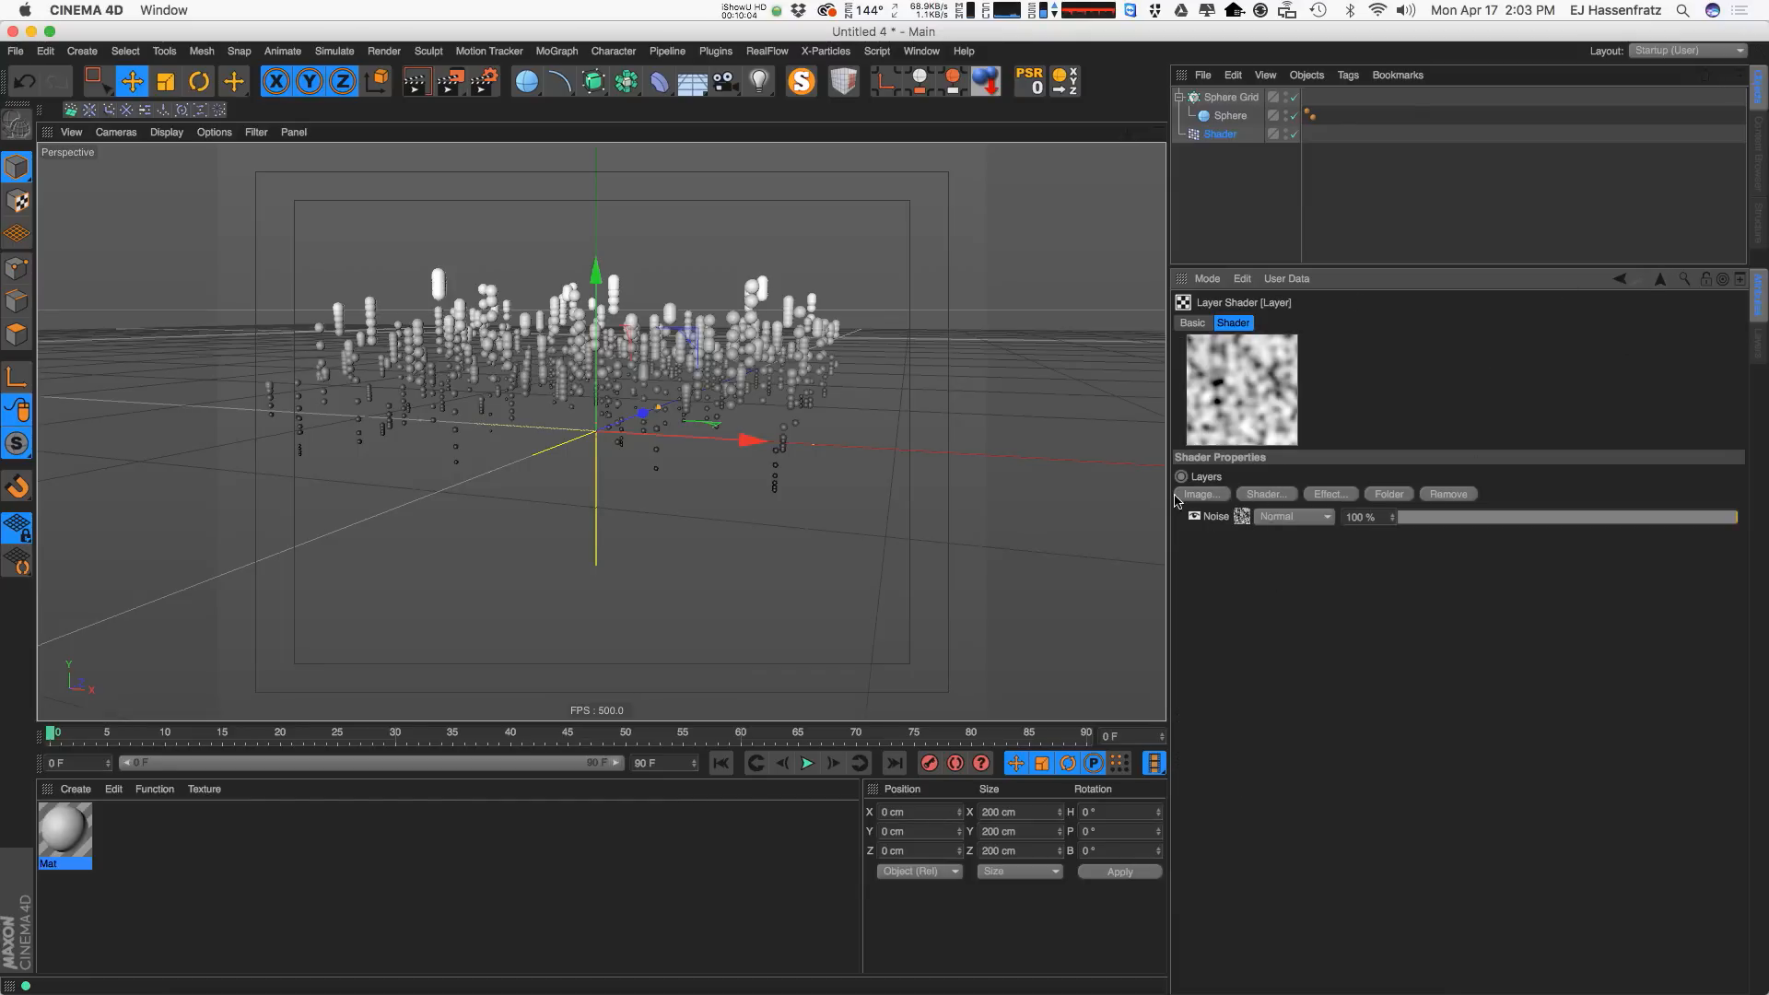
click(1274, 495)
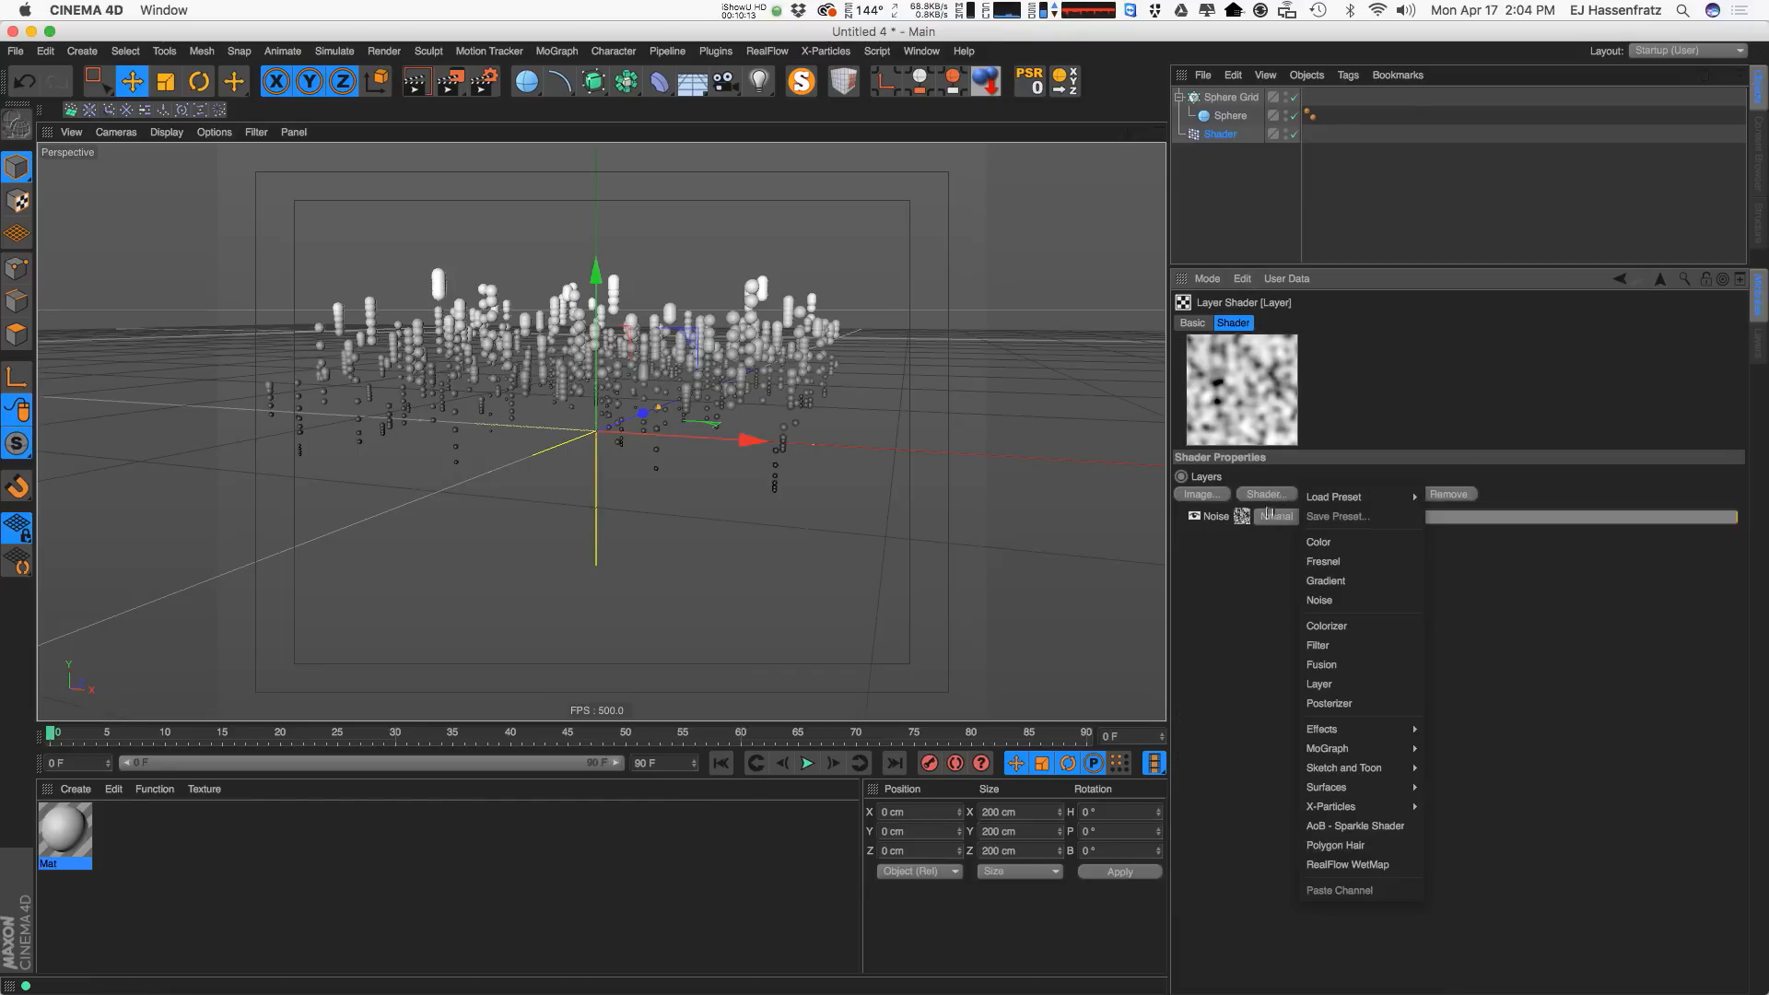
click(1345, 581)
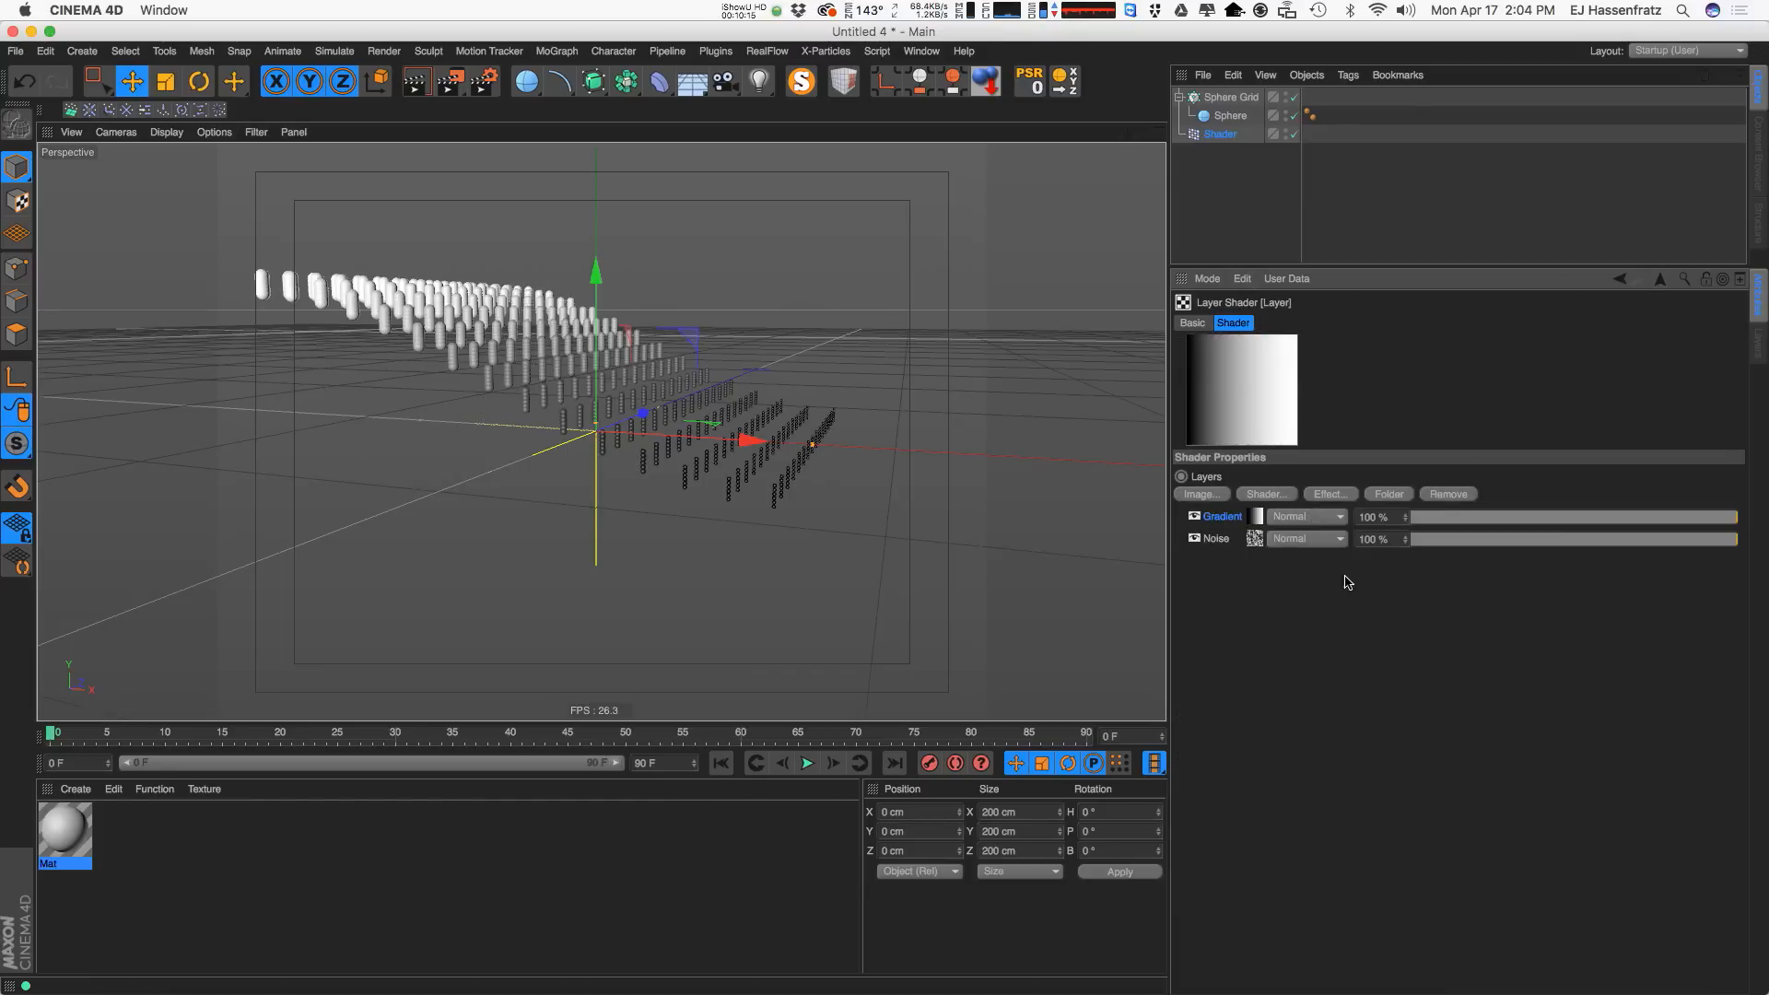
Examine the Gradient layer's effect on the clones from several angles and render a preview of the view.
alt+drag(643, 466, 703, 480)
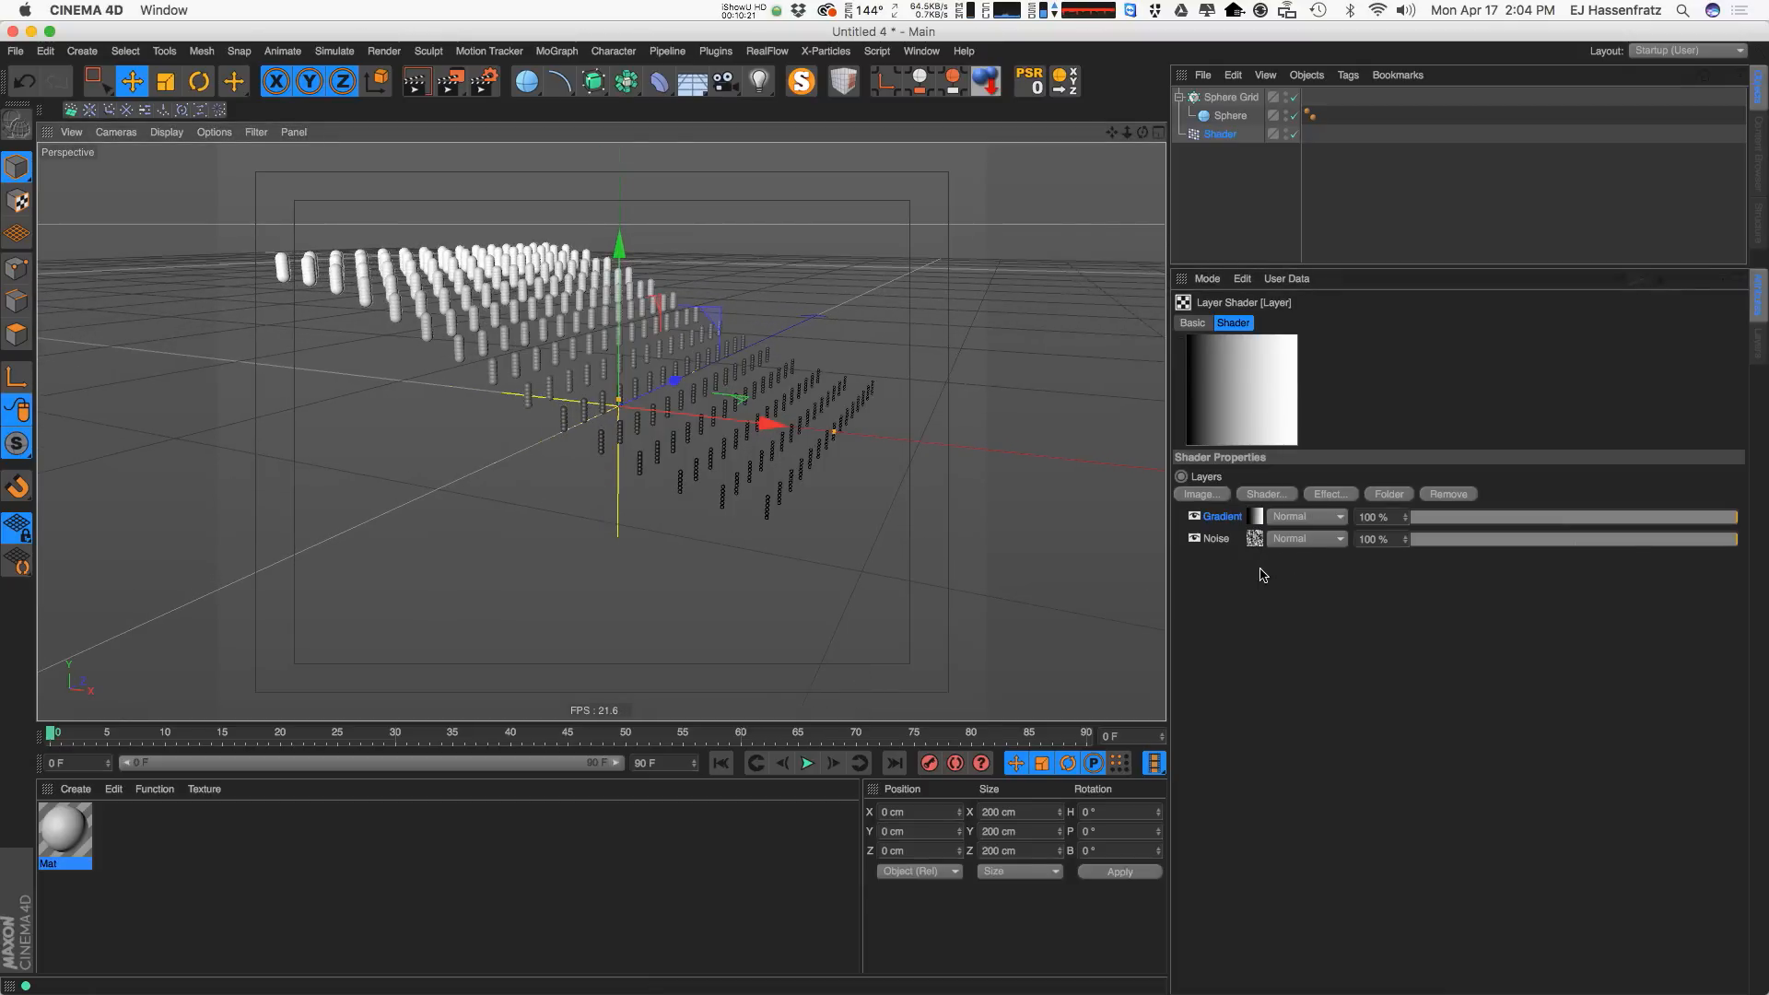
click(1307, 519)
click(1433, 653)
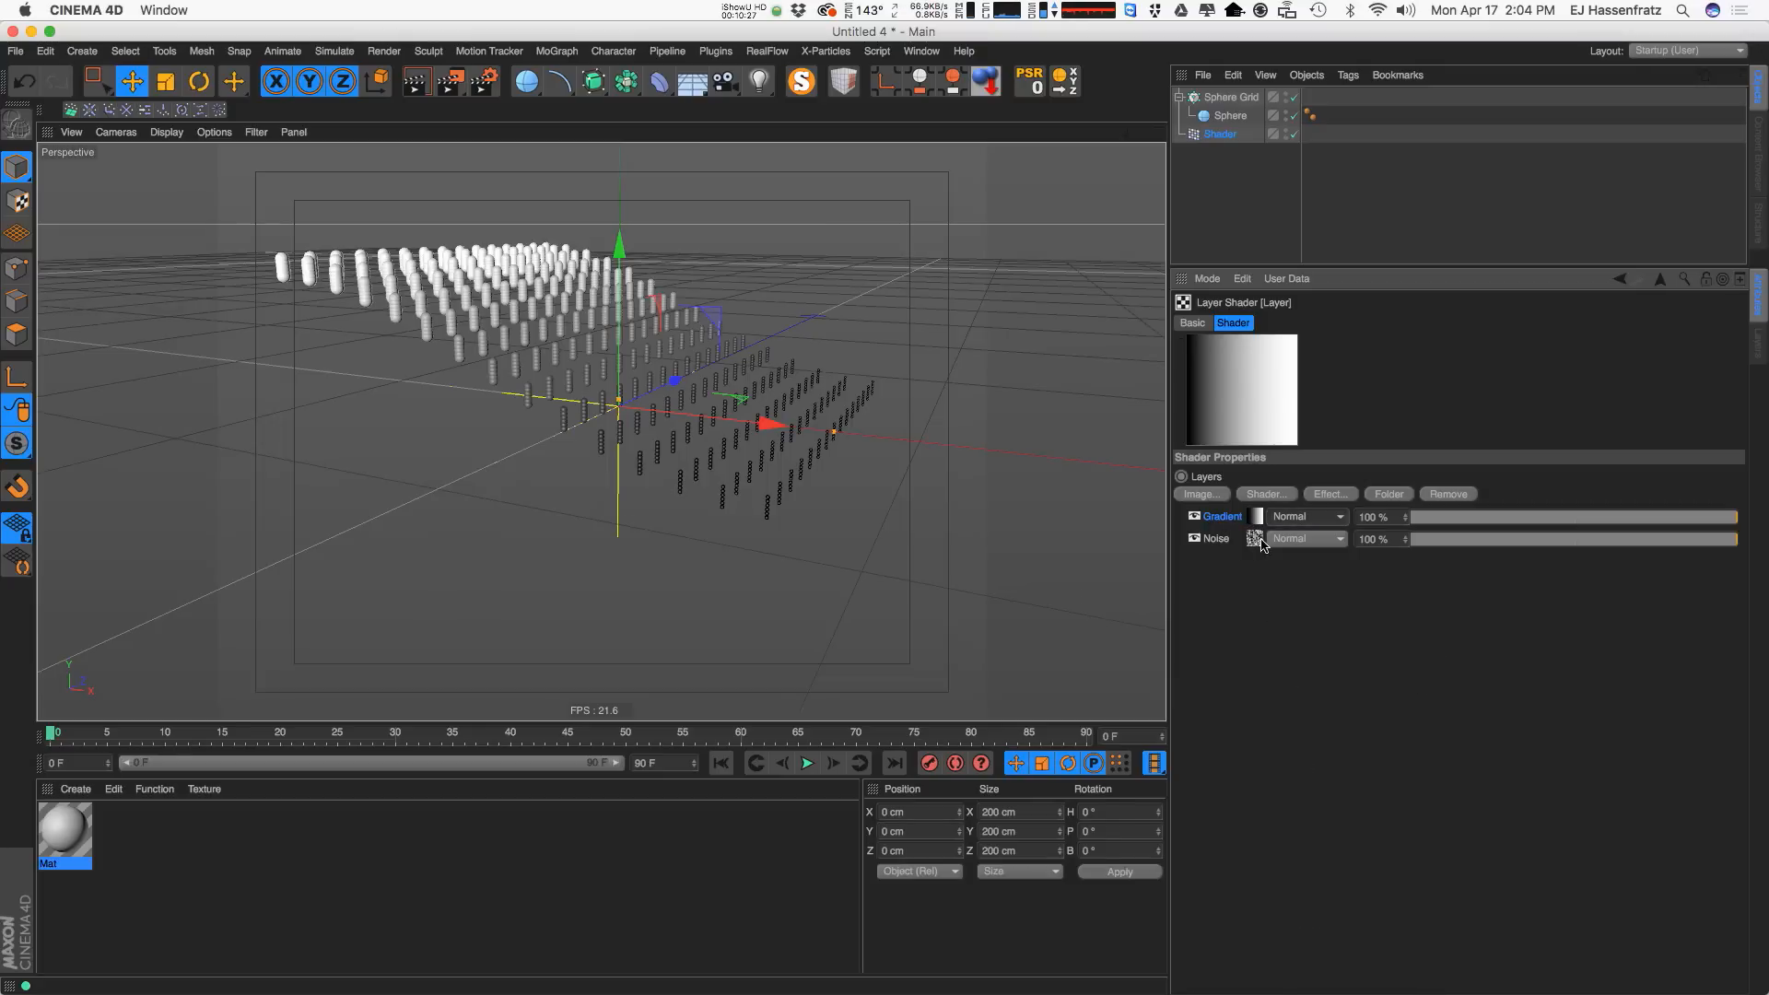
alt+drag(772, 485, 670, 569)
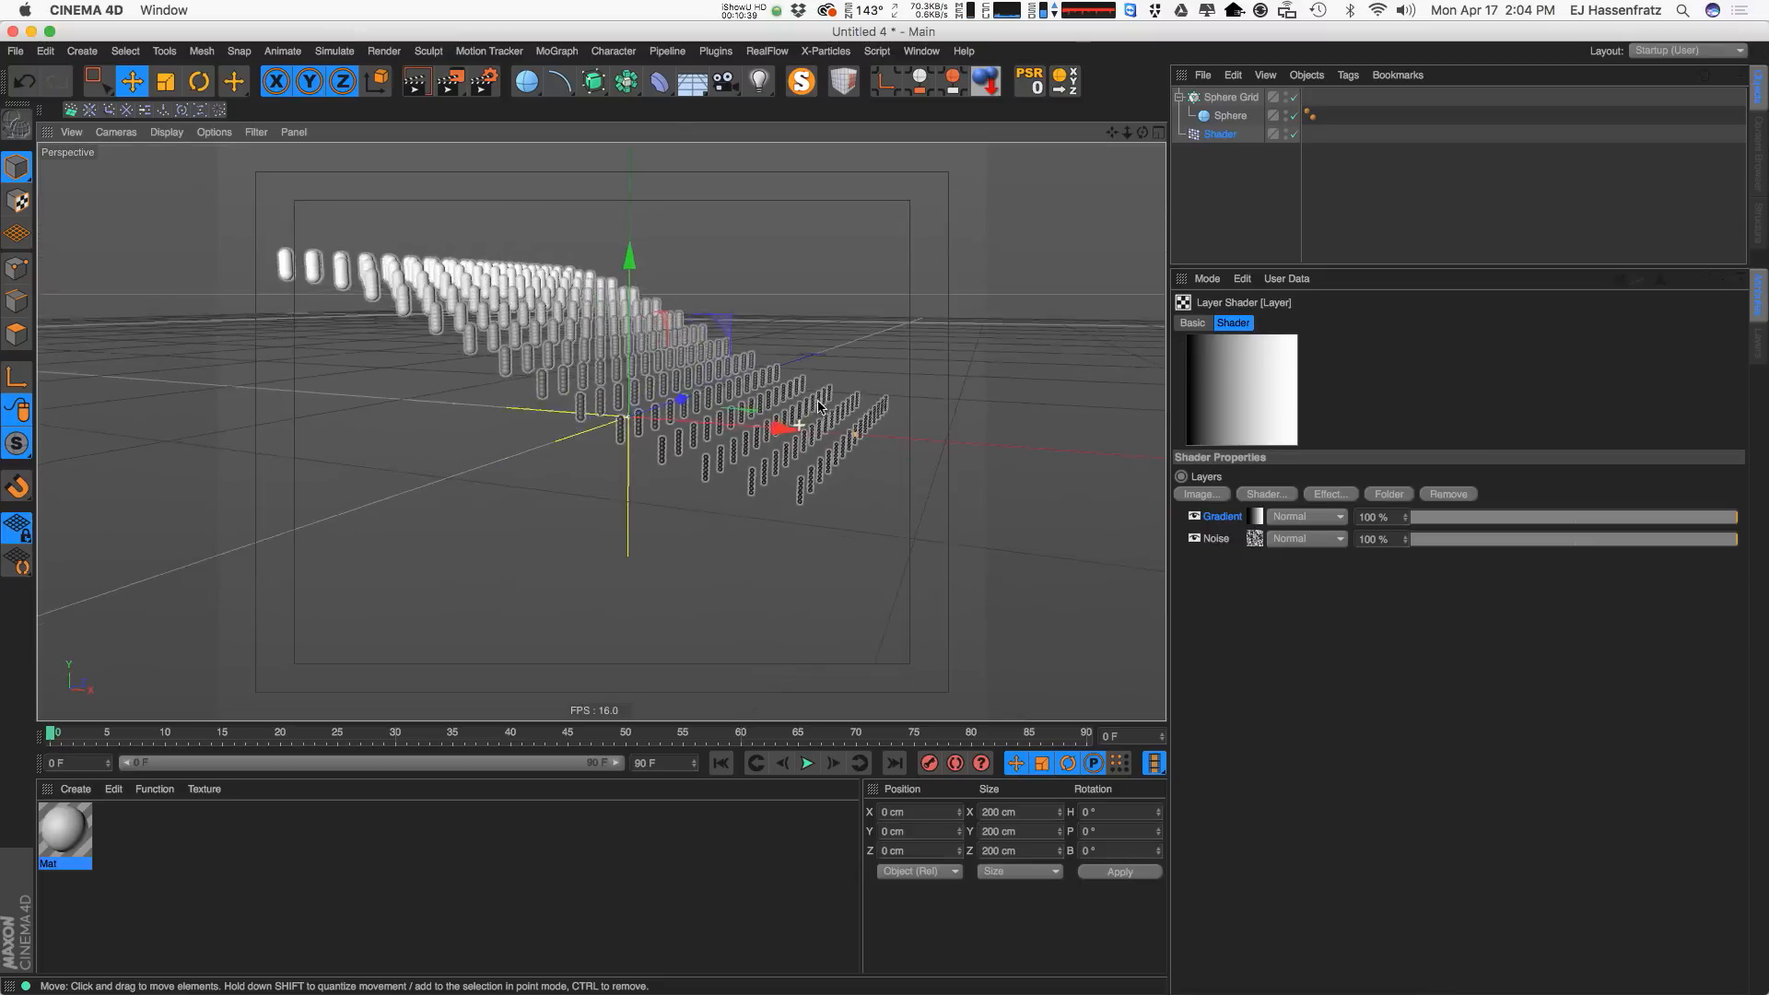
key(super+r)
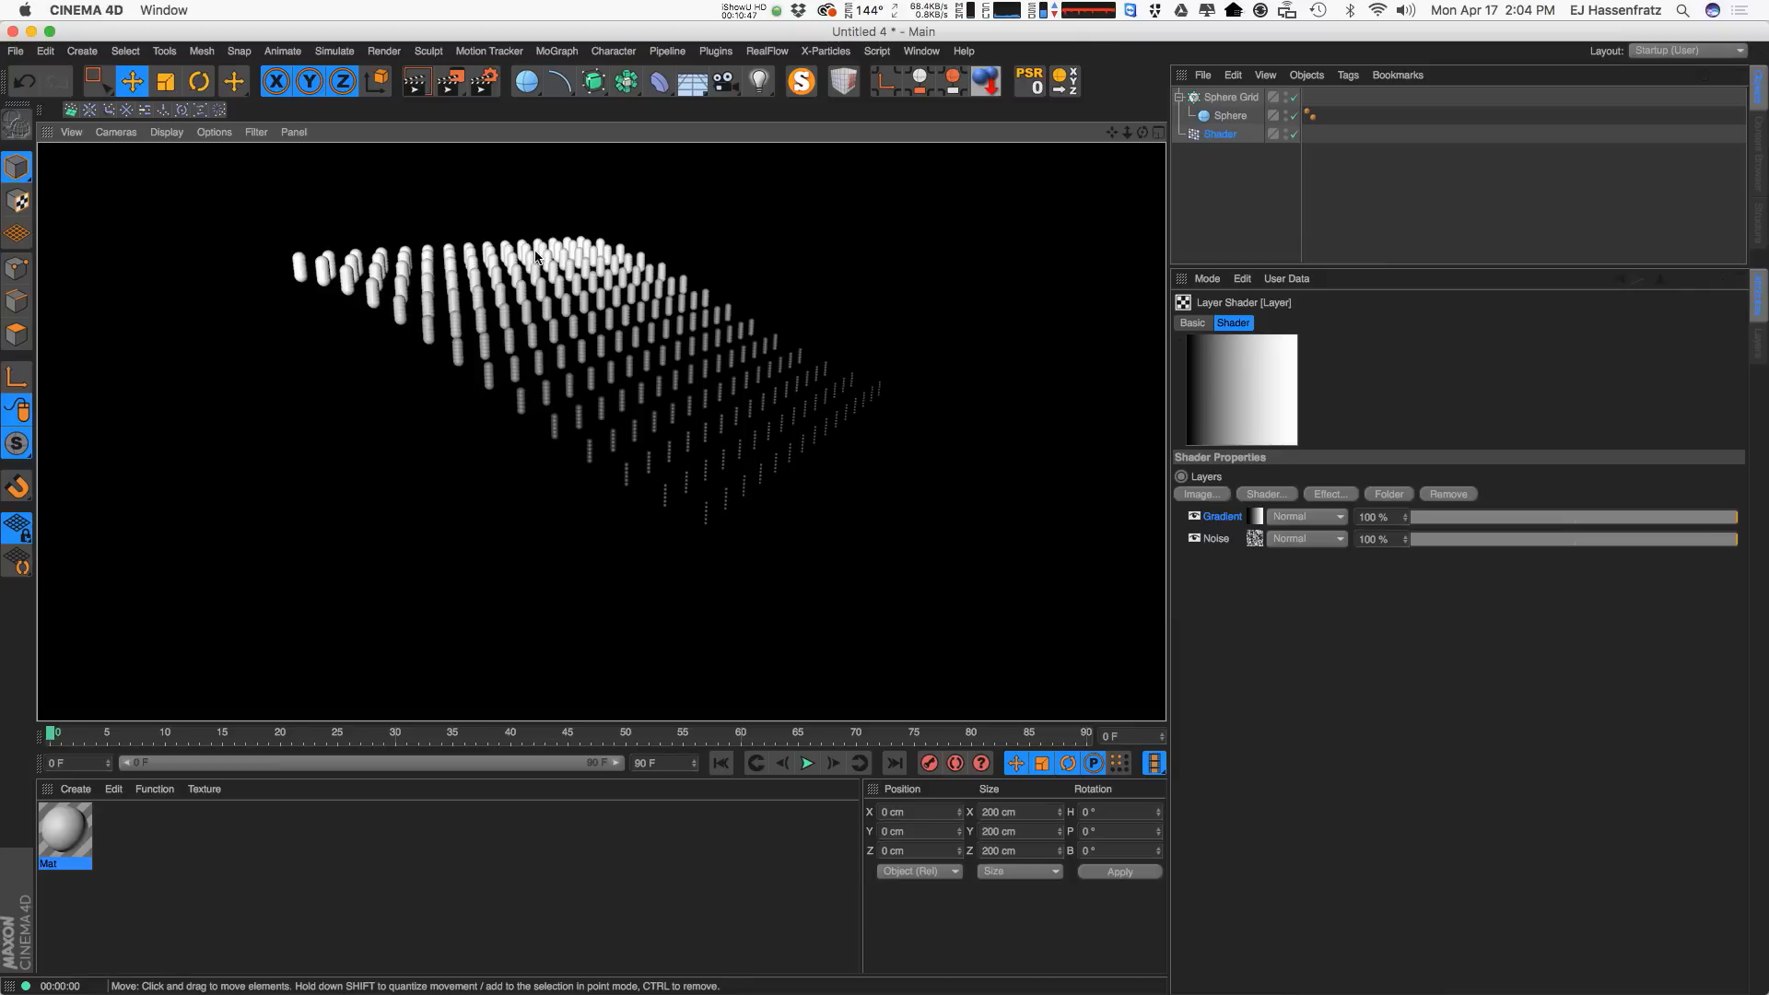
Open the Gradient layer and set its Type to 2D - V, judging the clones from a lower angle.
click(1221, 133)
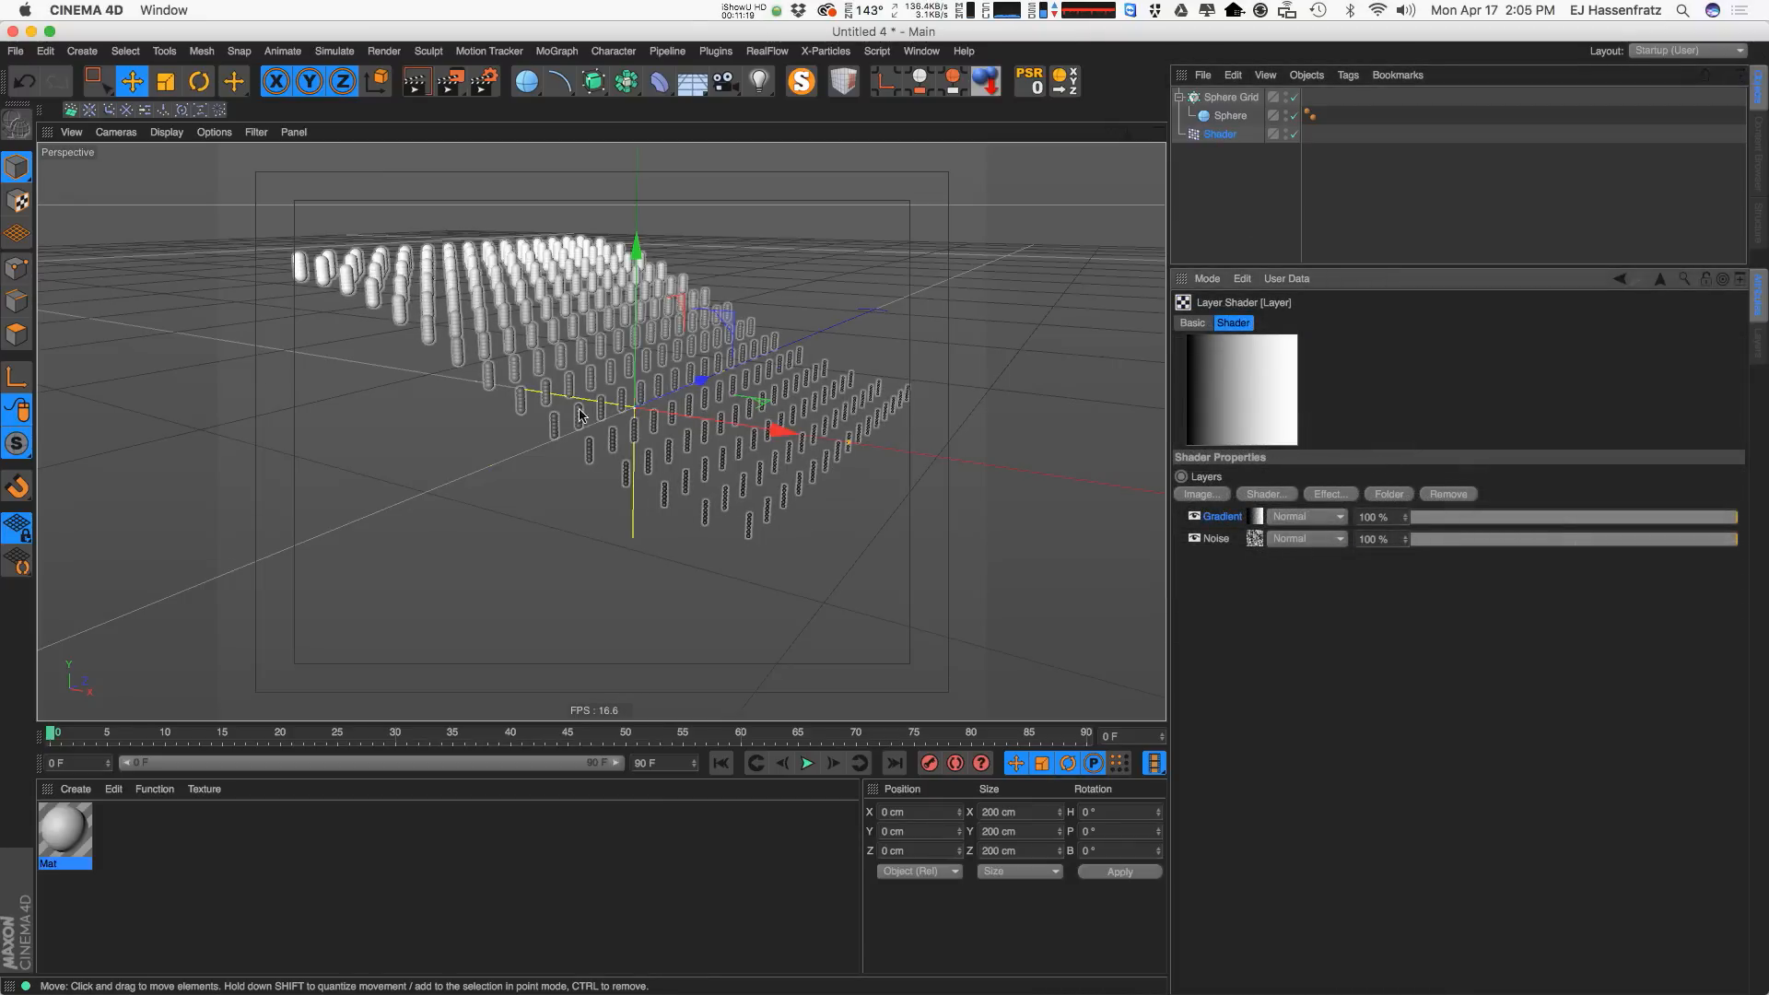
click(1255, 516)
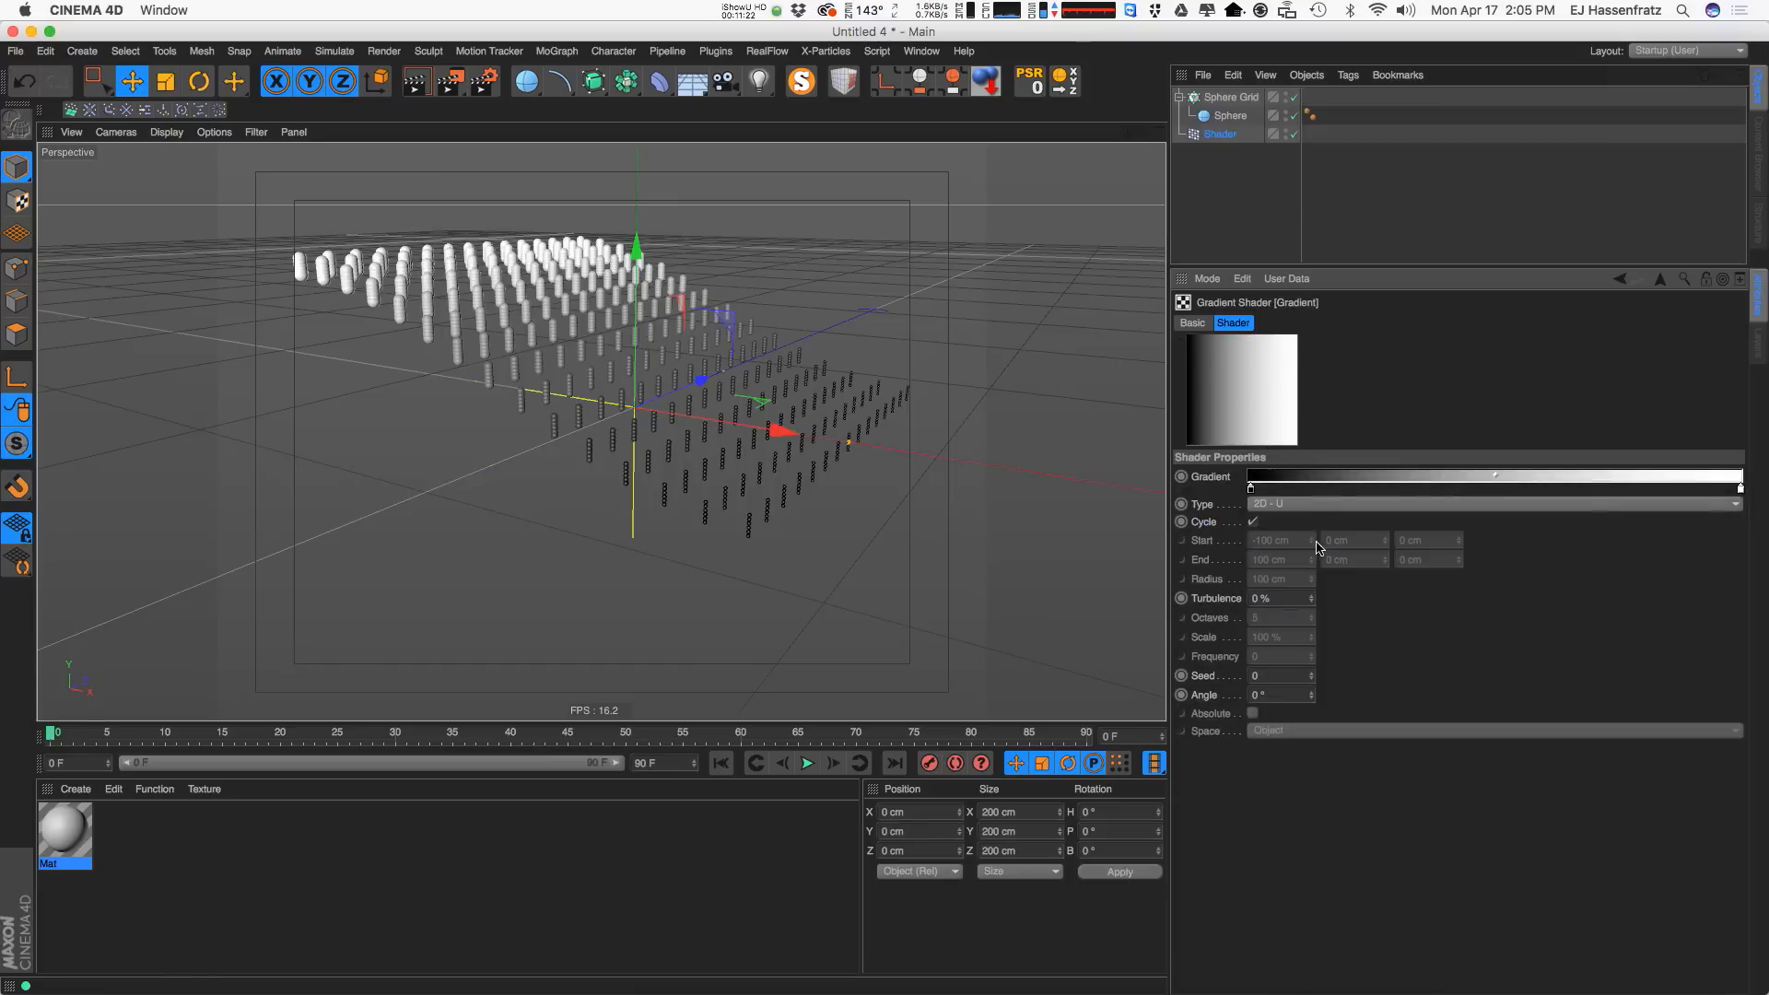
click(1304, 504)
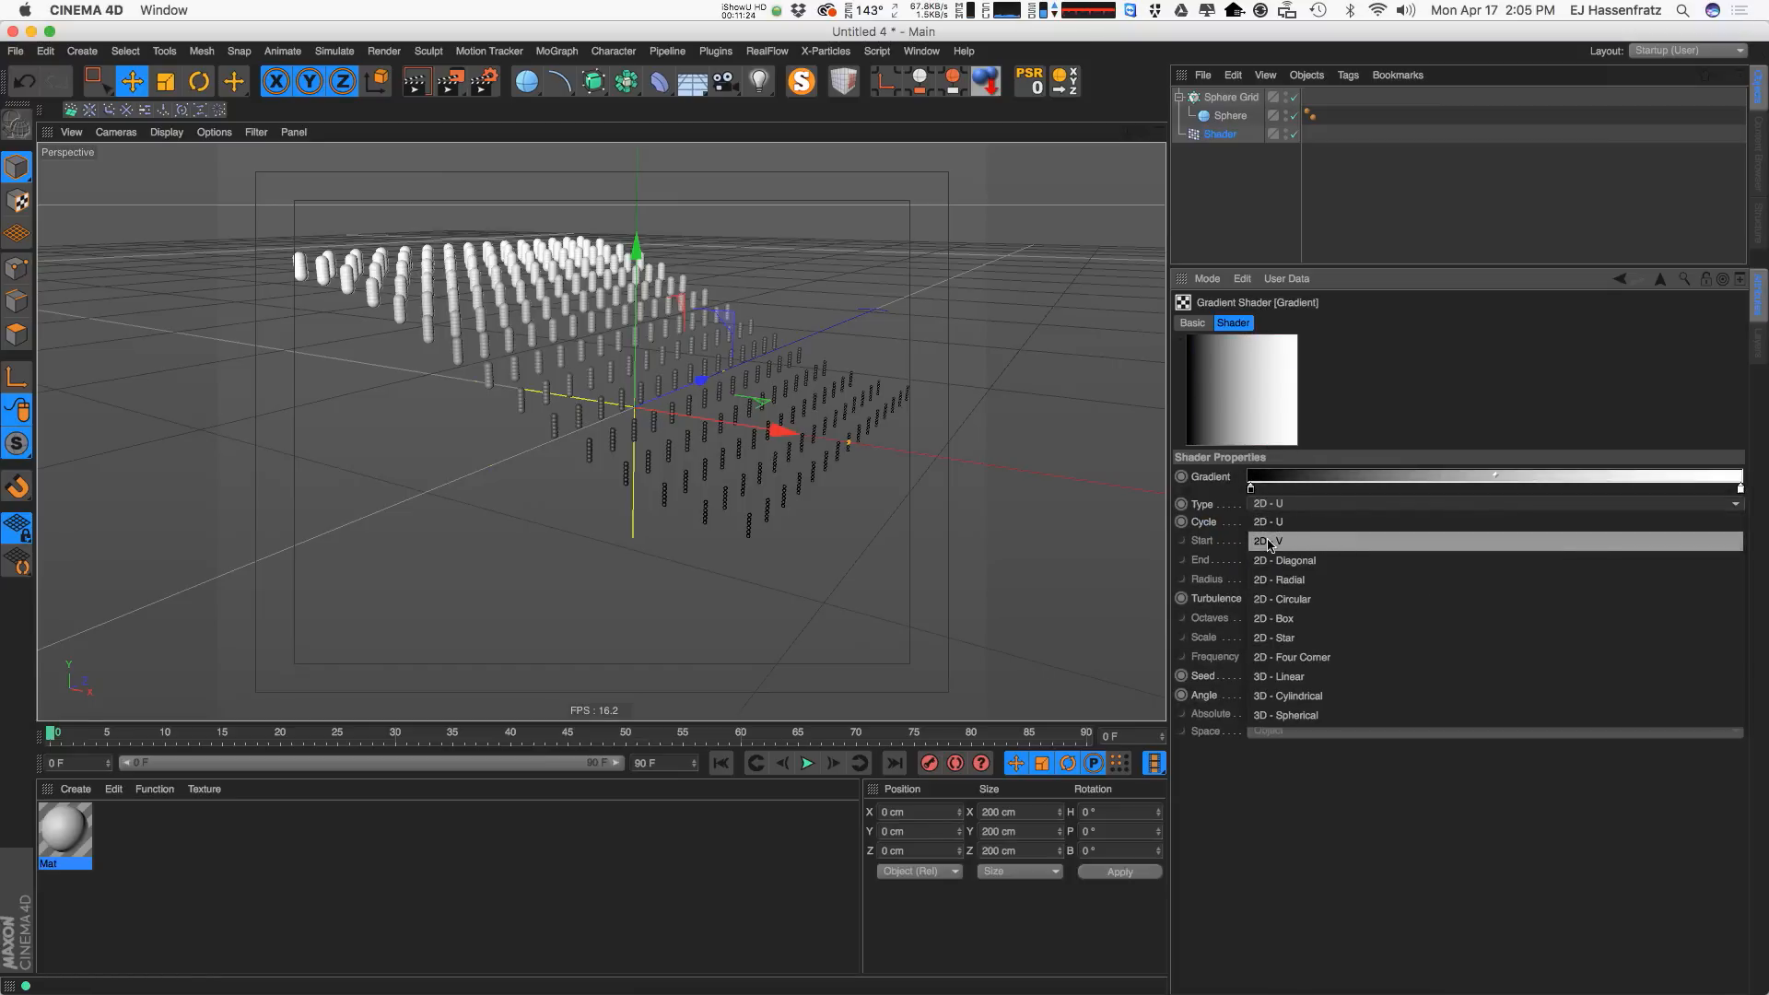
click(1293, 543)
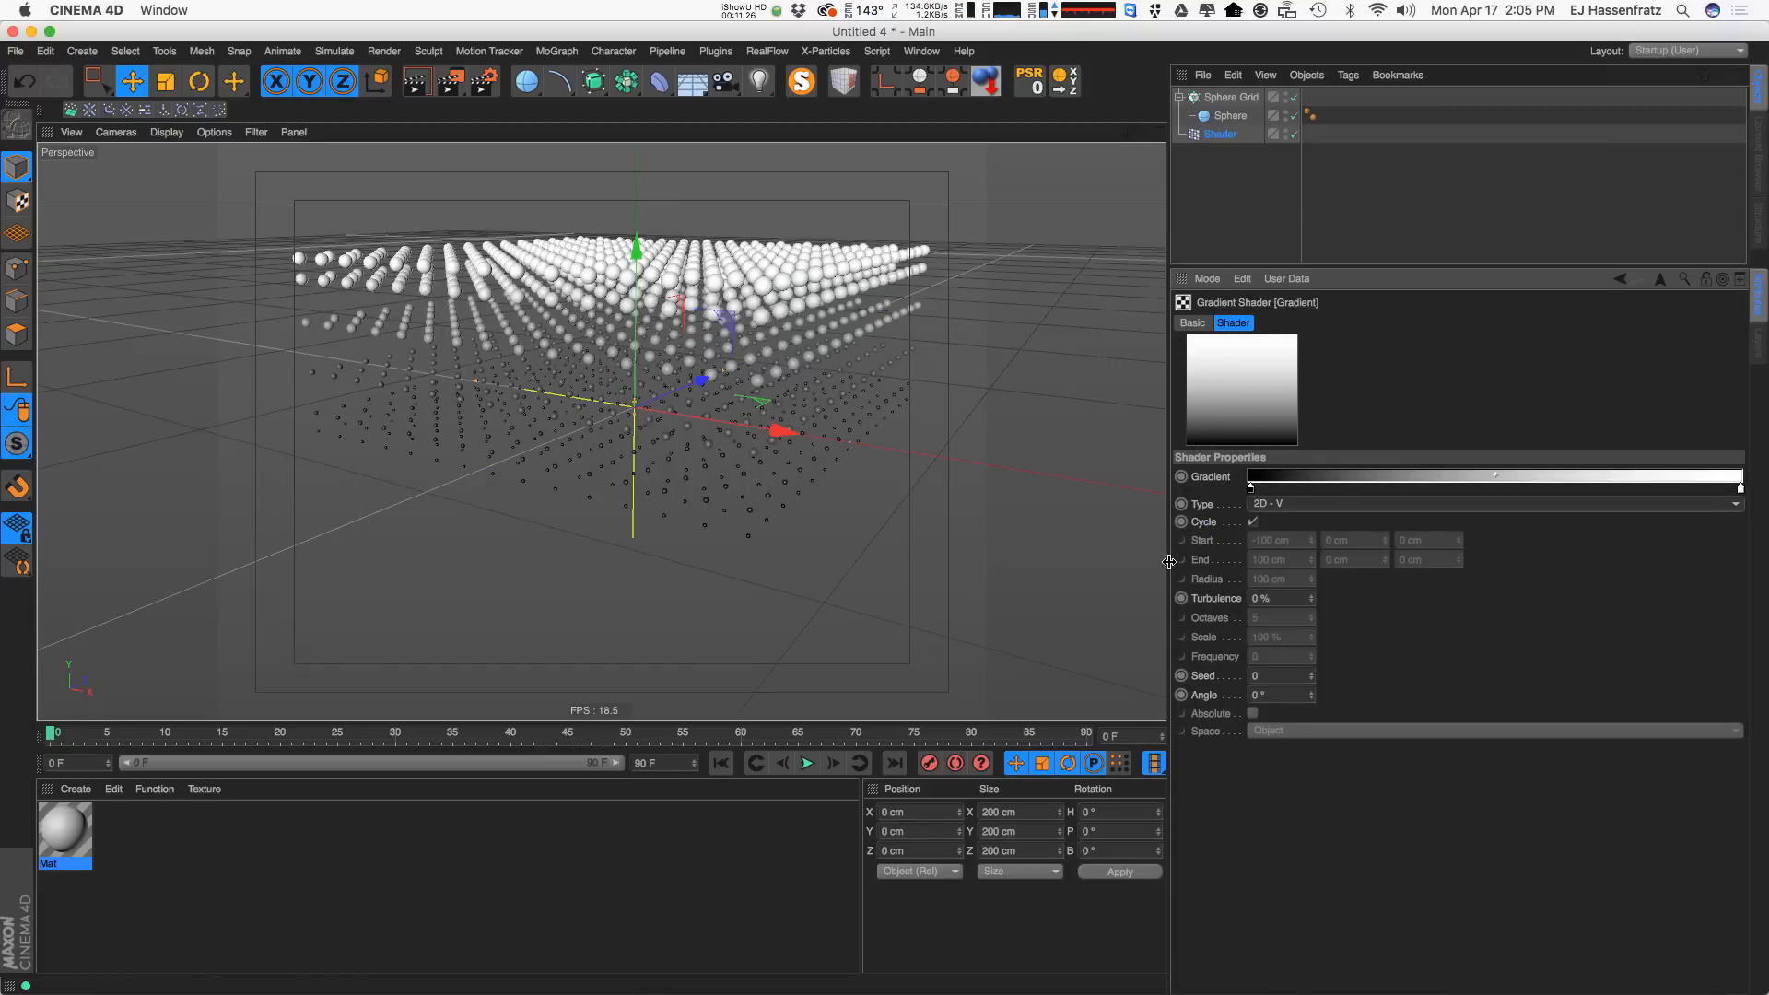
mouse_move(677, 500)
alt+mouse_down()
mouse_move(677, 438)
mouse_move(660, 472)
alt+mouse_up()
Try shifting the gradient's black knot about 25 % toward white, inspect the clone rows, and move it back to the start.
drag(1251, 489, 1377, 494)
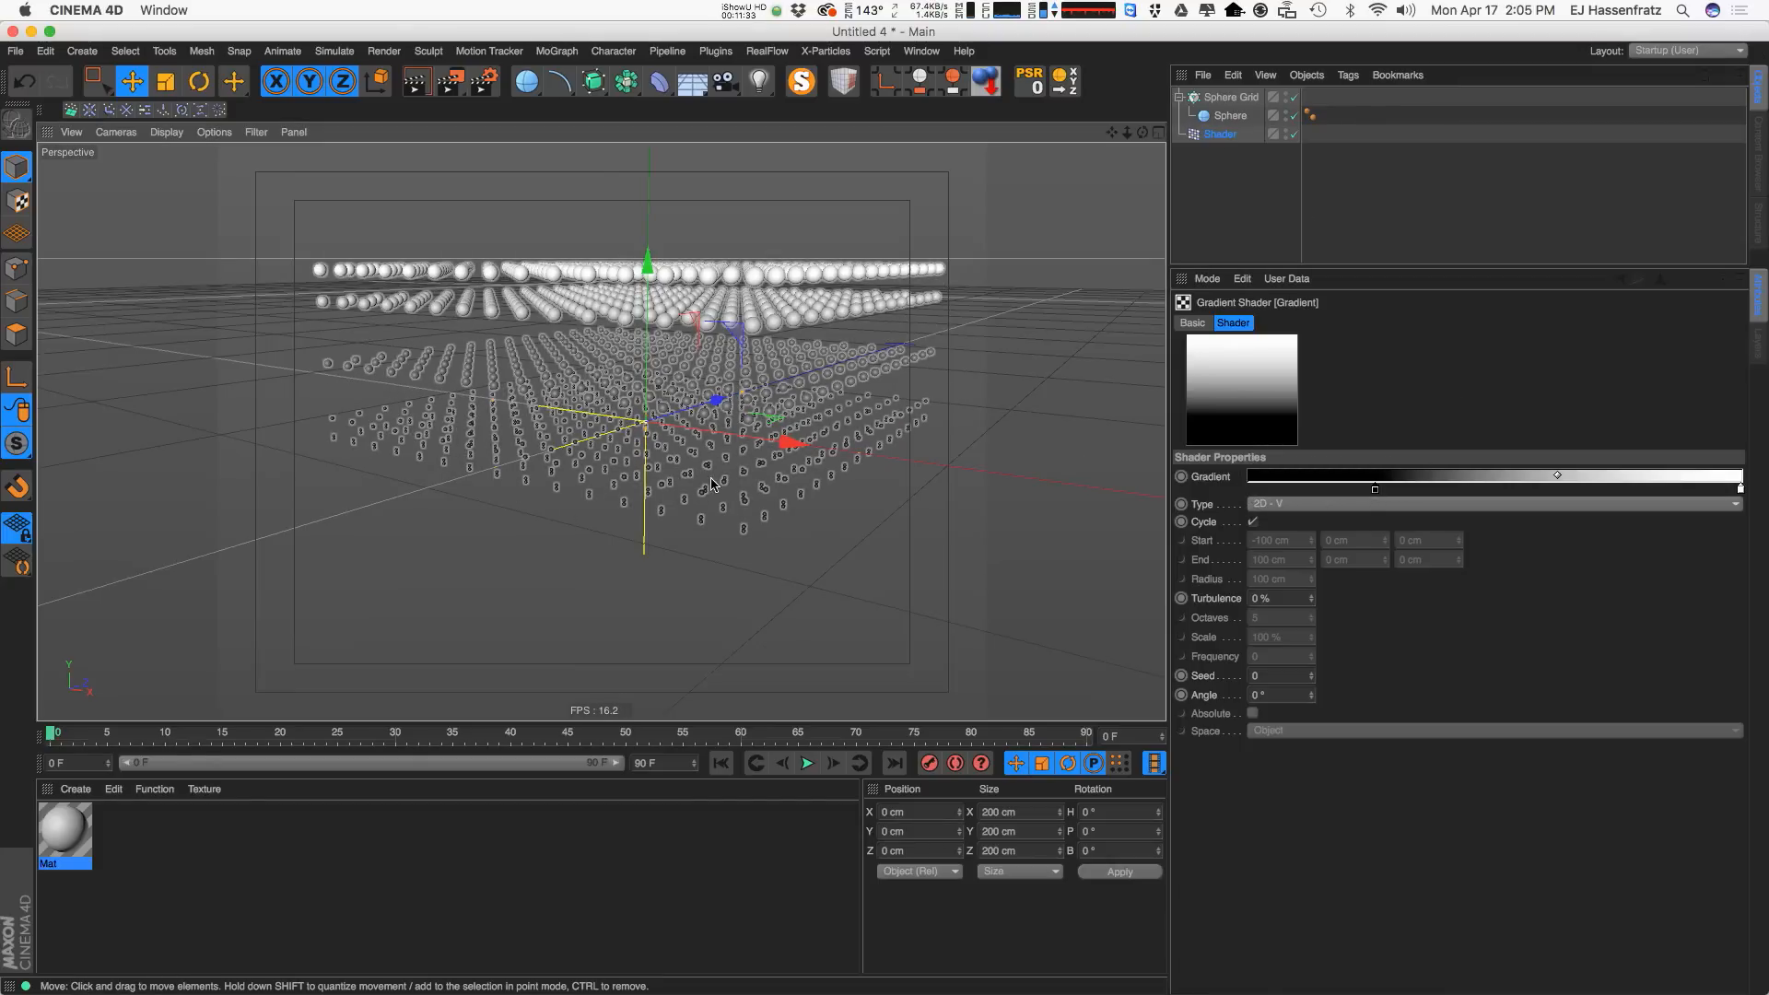
alt+drag(958, 402, 289, 511)
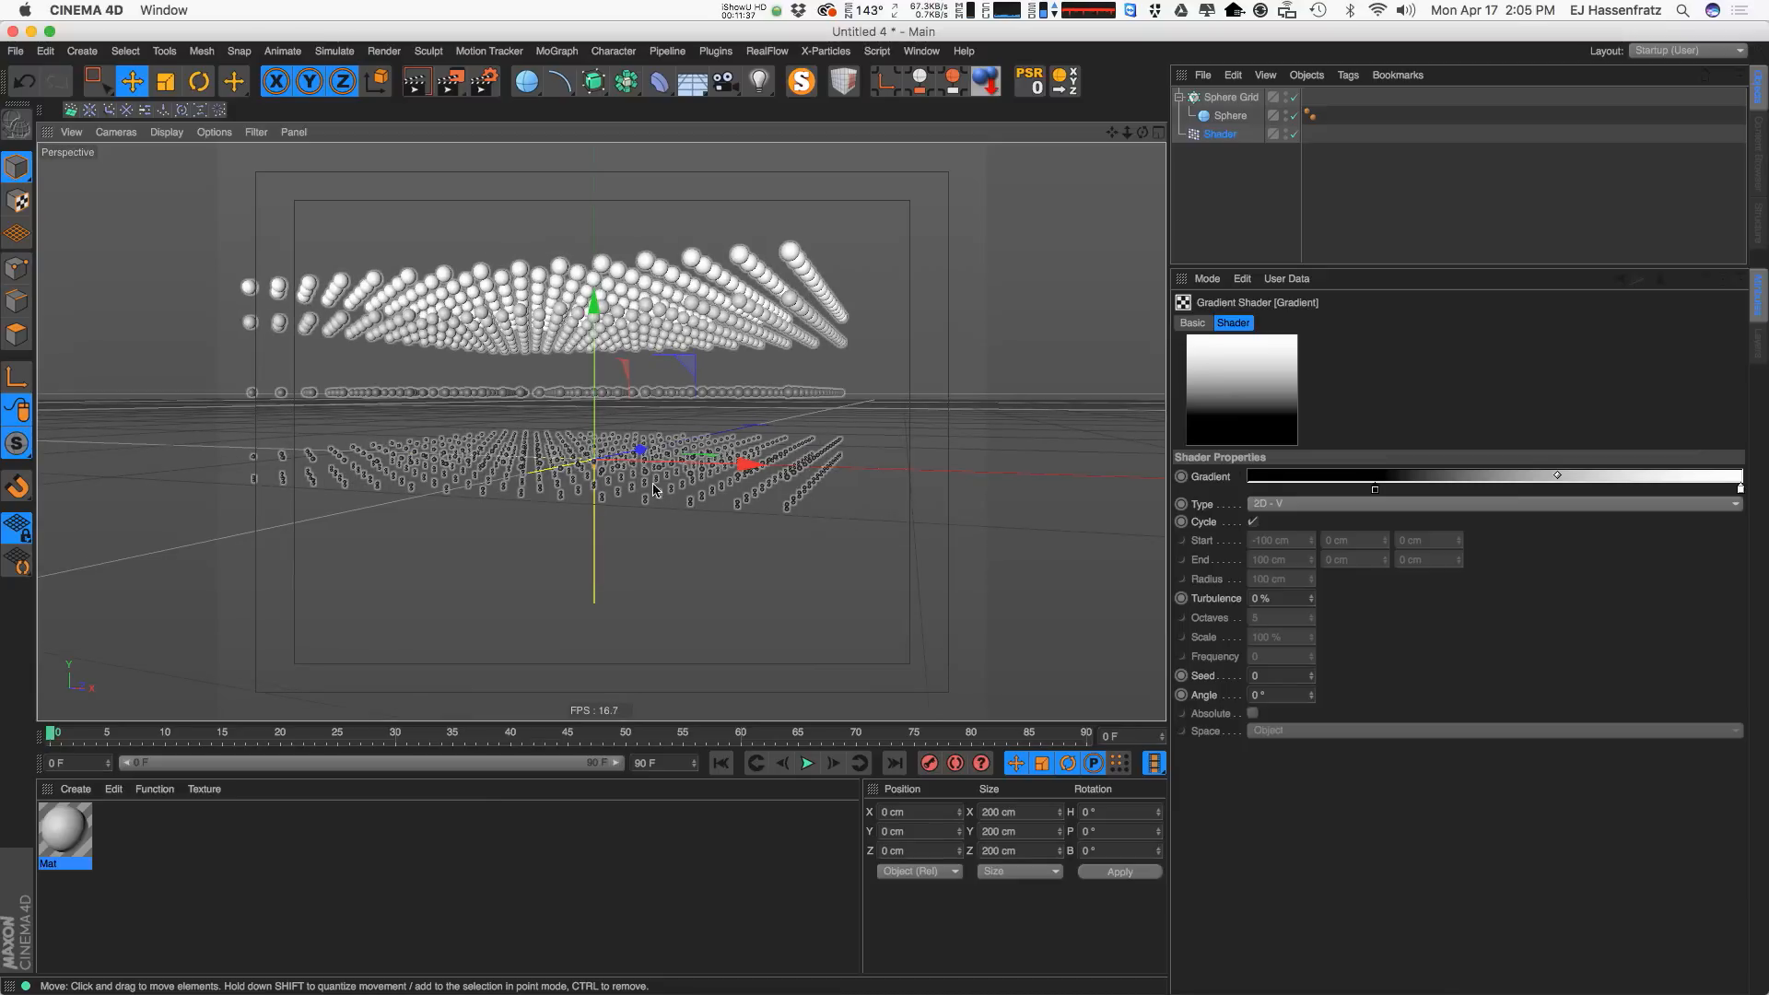
alt+drag(638, 491, 648, 318)
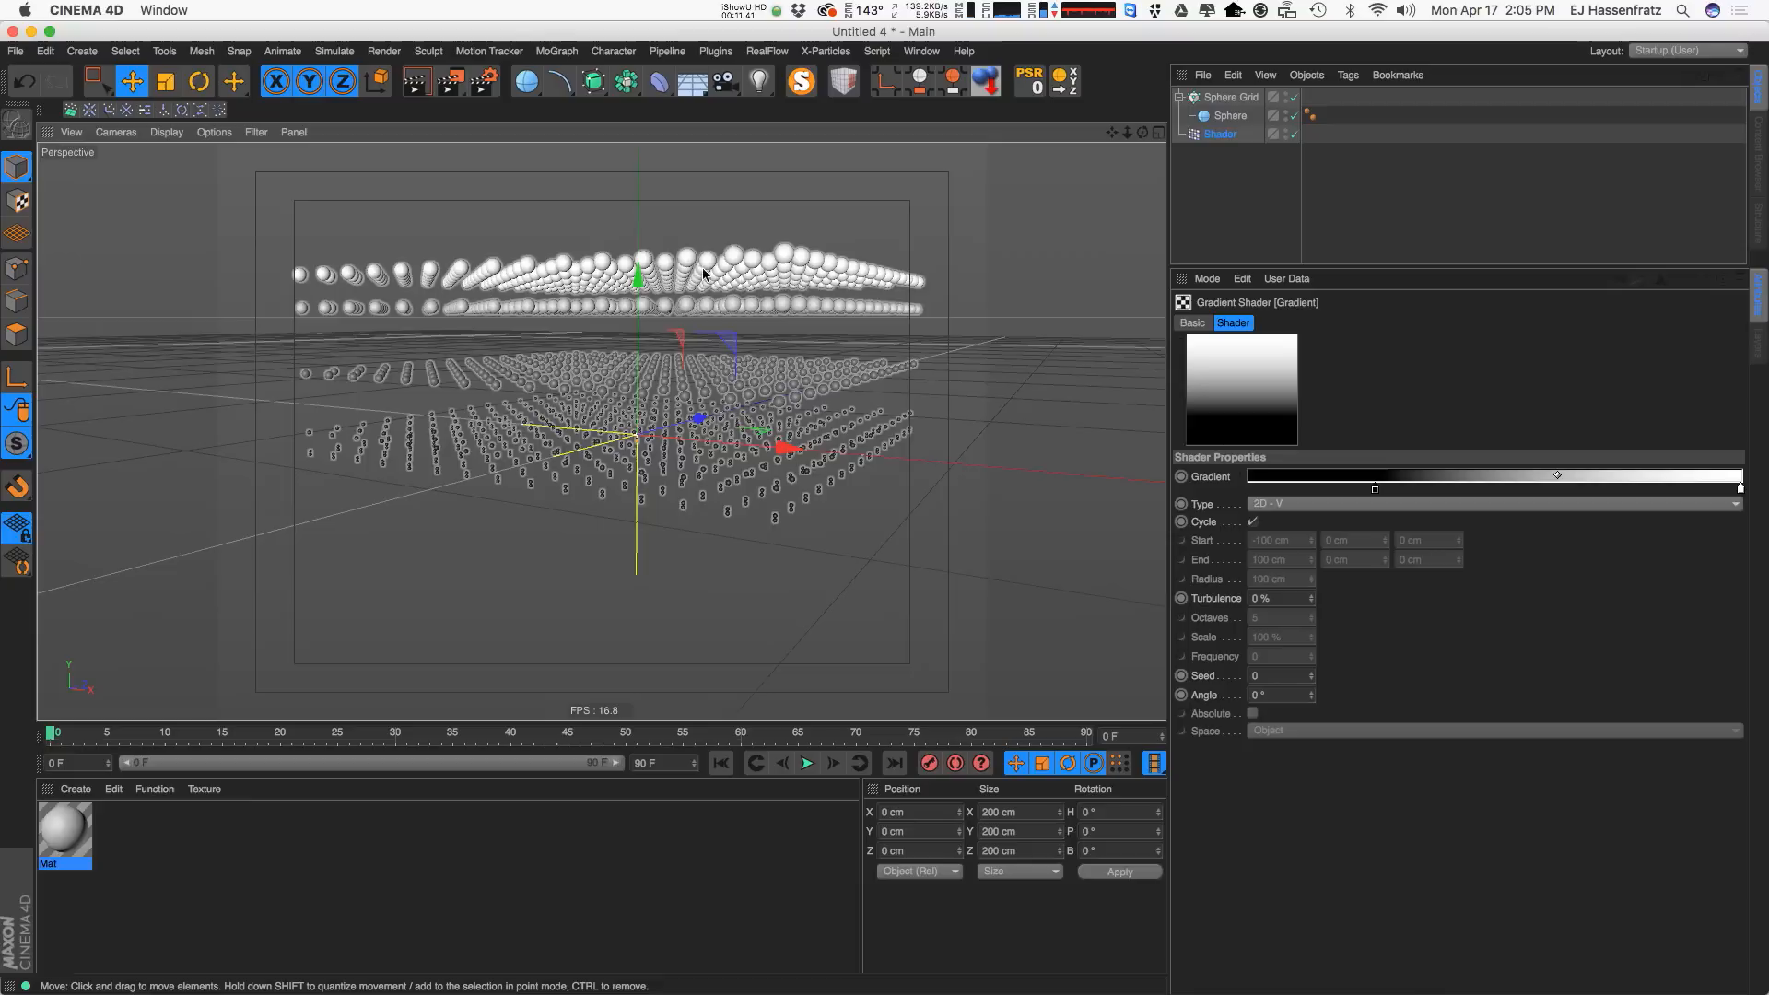
click(1268, 489)
mouse_move(1382, 490)
mouse_down()
mouse_move(1251, 490)
mouse_move(1285, 492)
mouse_up()
Return to the Shader effector's Layer shader and set the Gradient layer's blending mode to Multiply.
click(1217, 136)
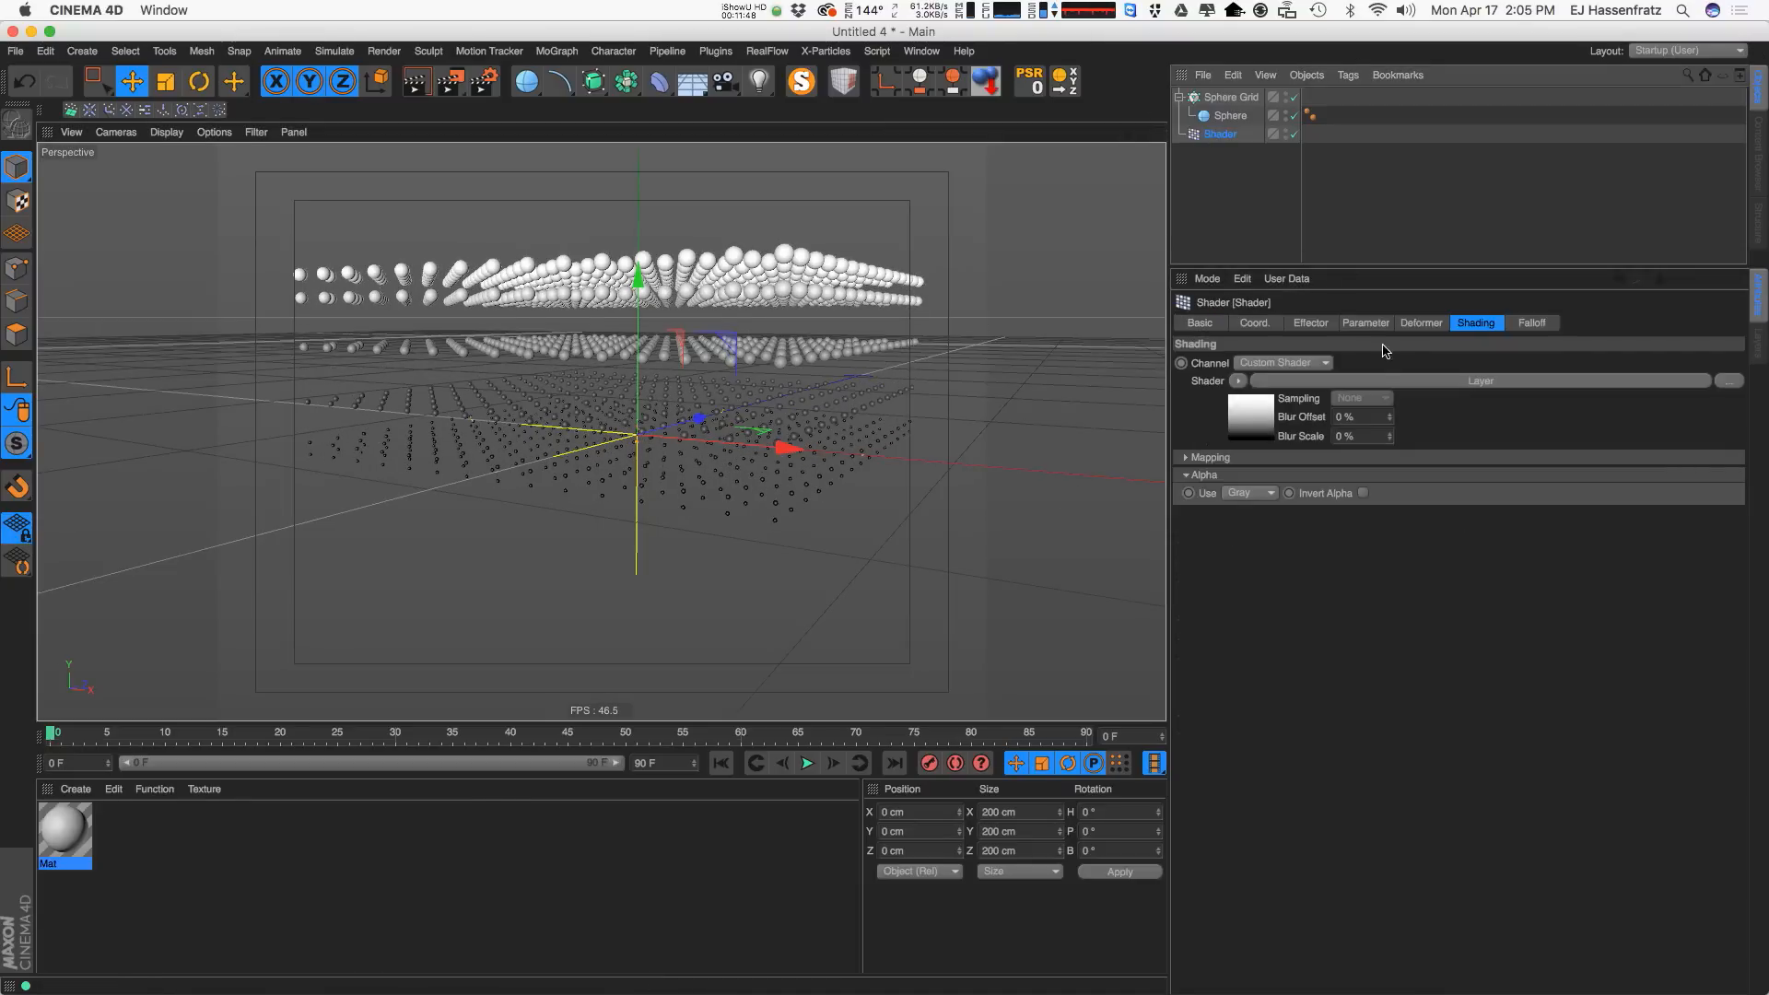
click(1382, 382)
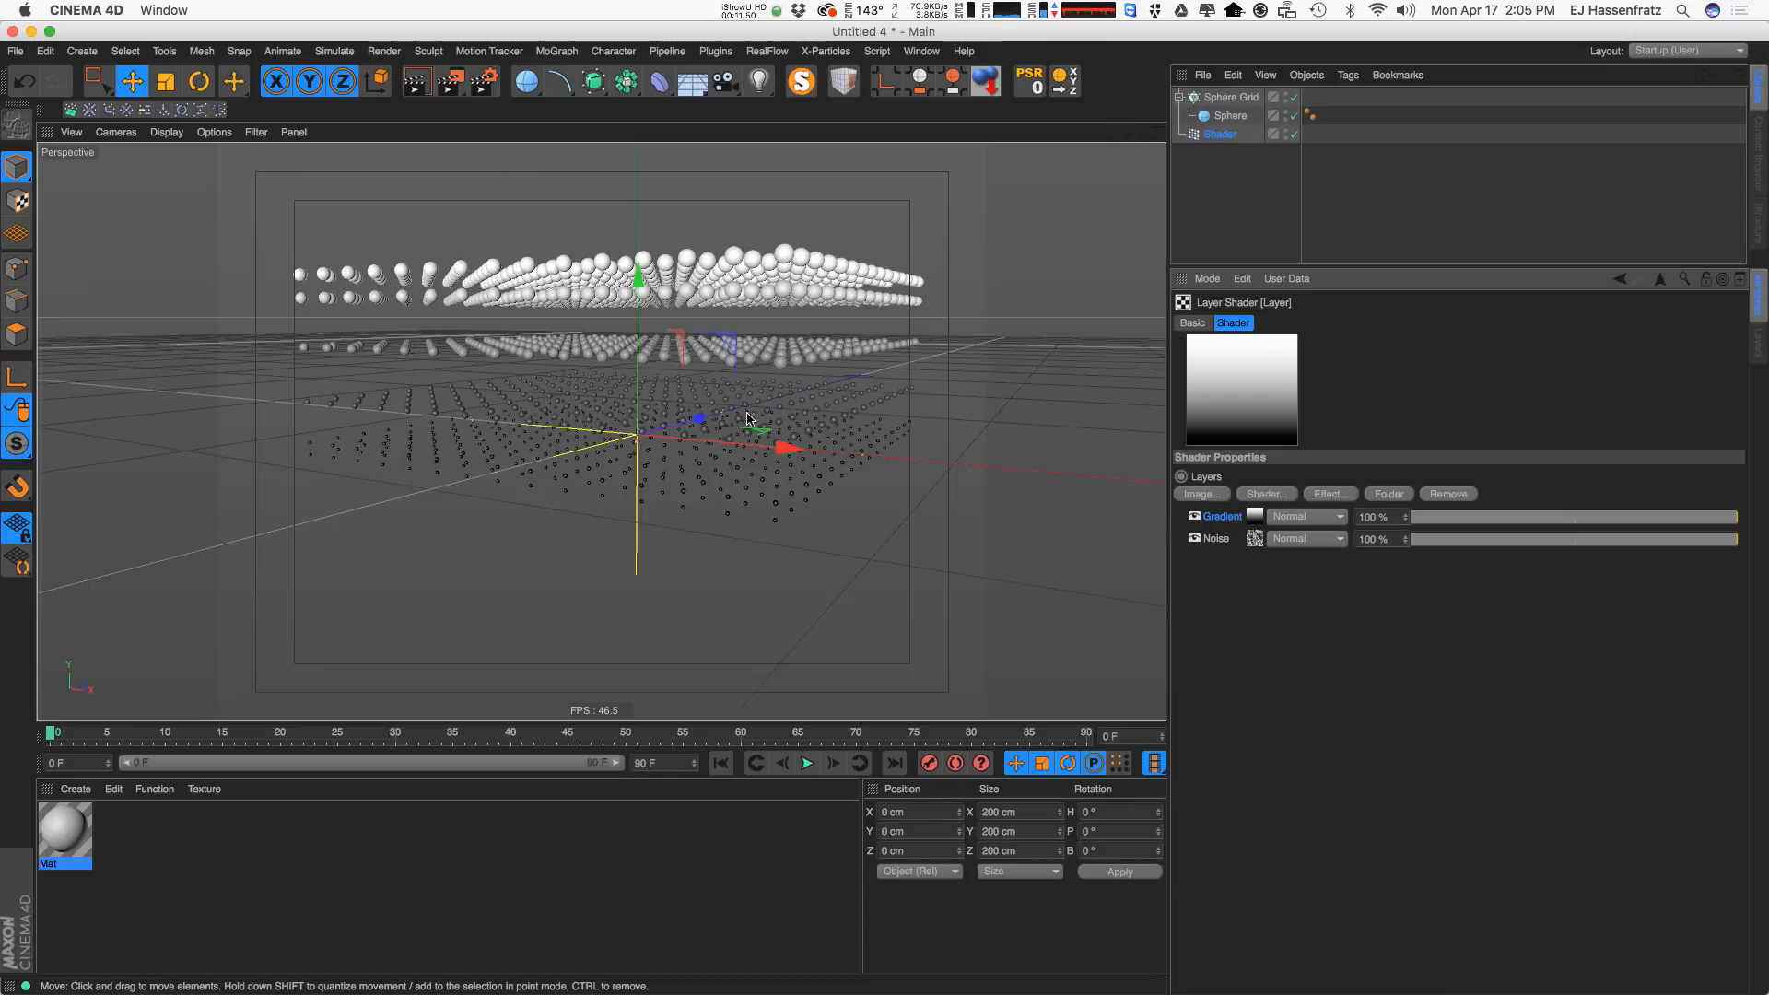
alt+drag(763, 480, 763, 480)
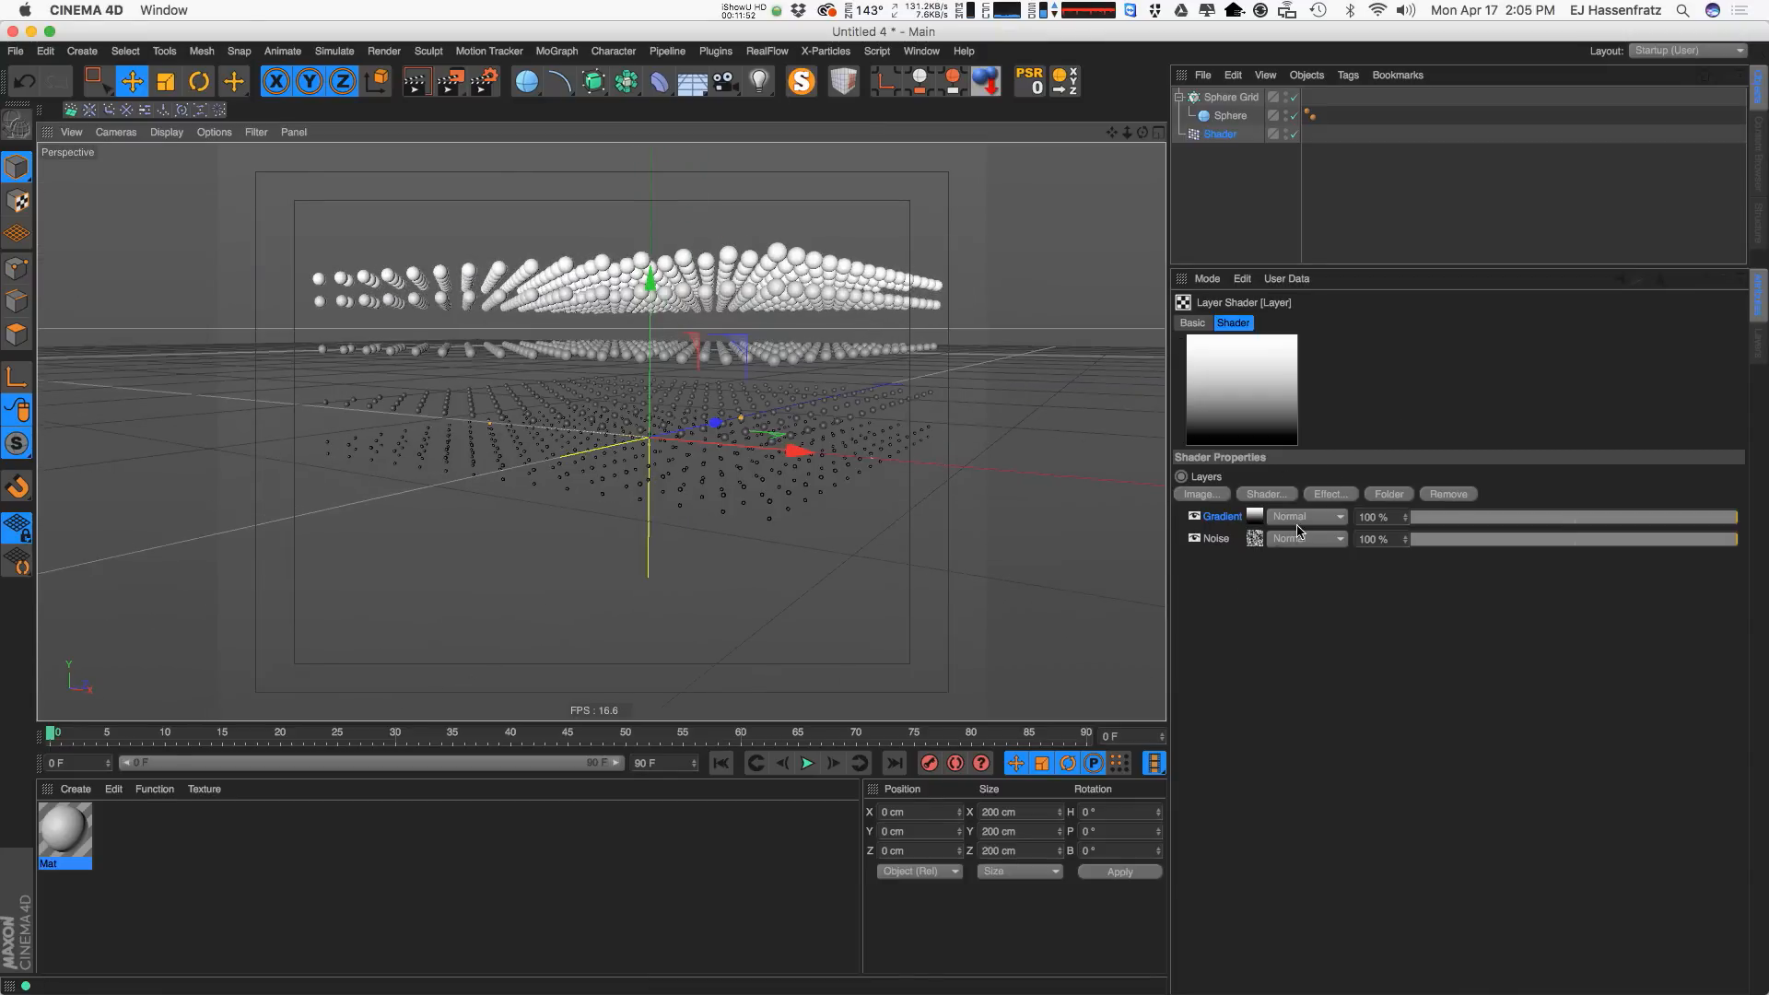
click(1323, 518)
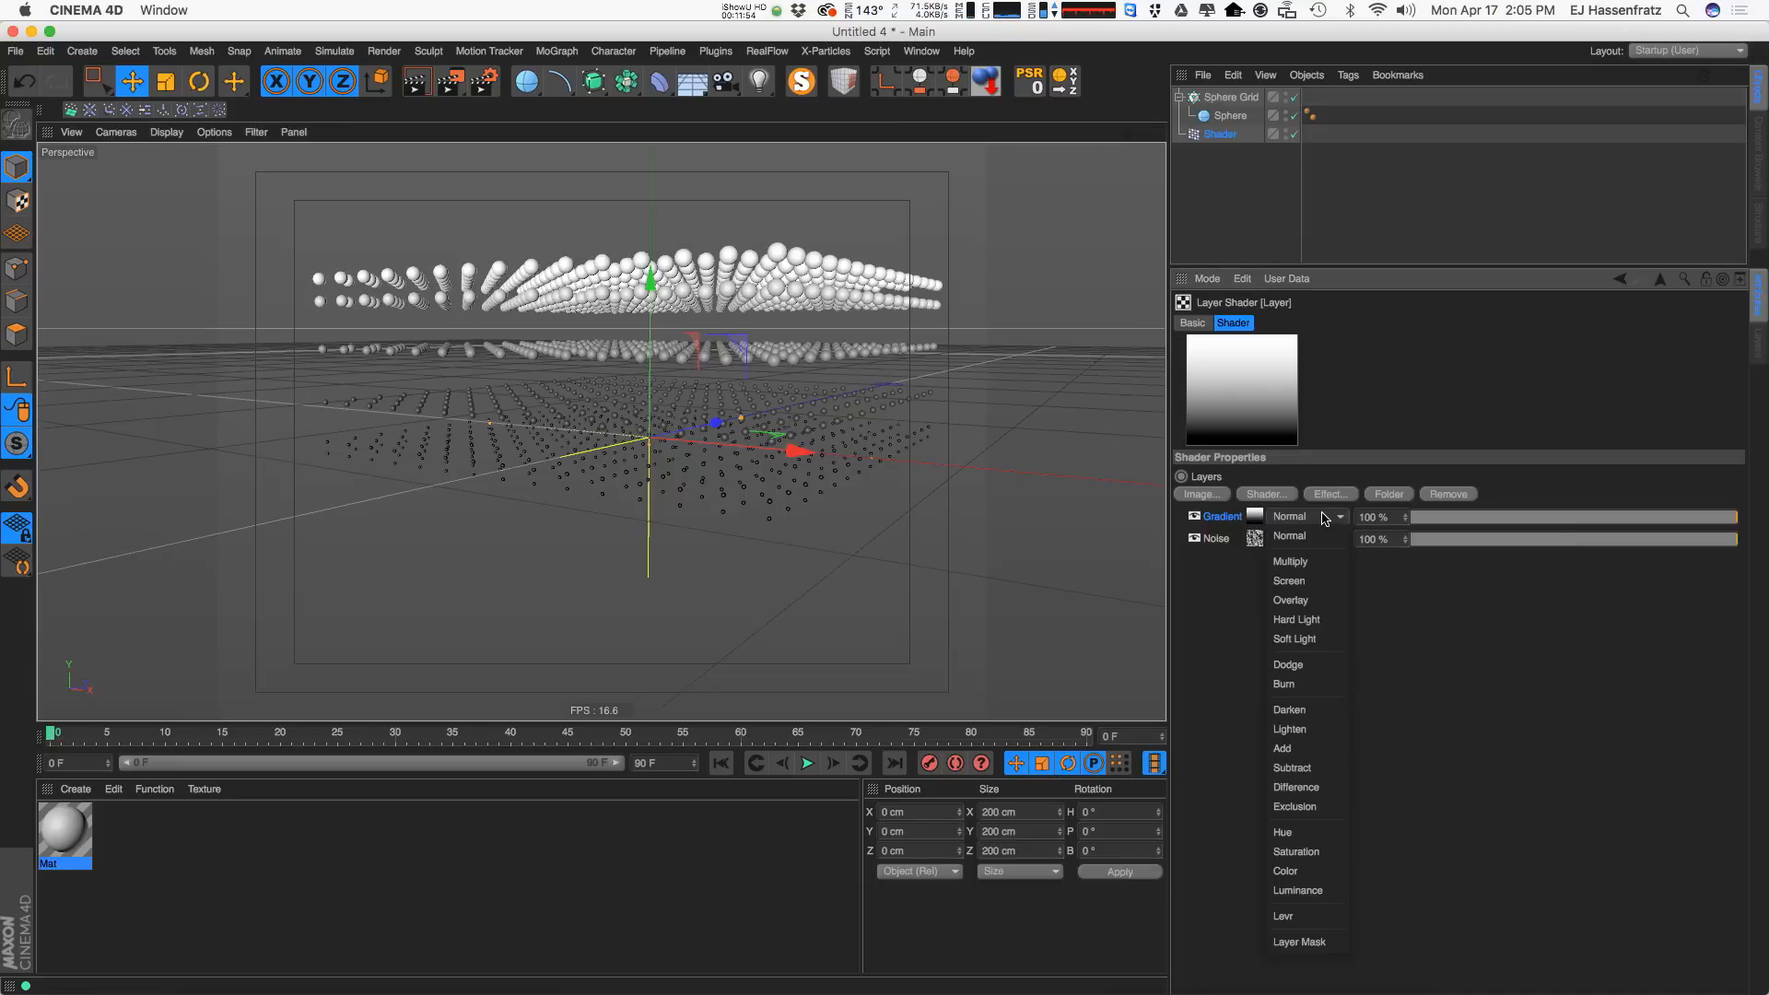
click(1318, 561)
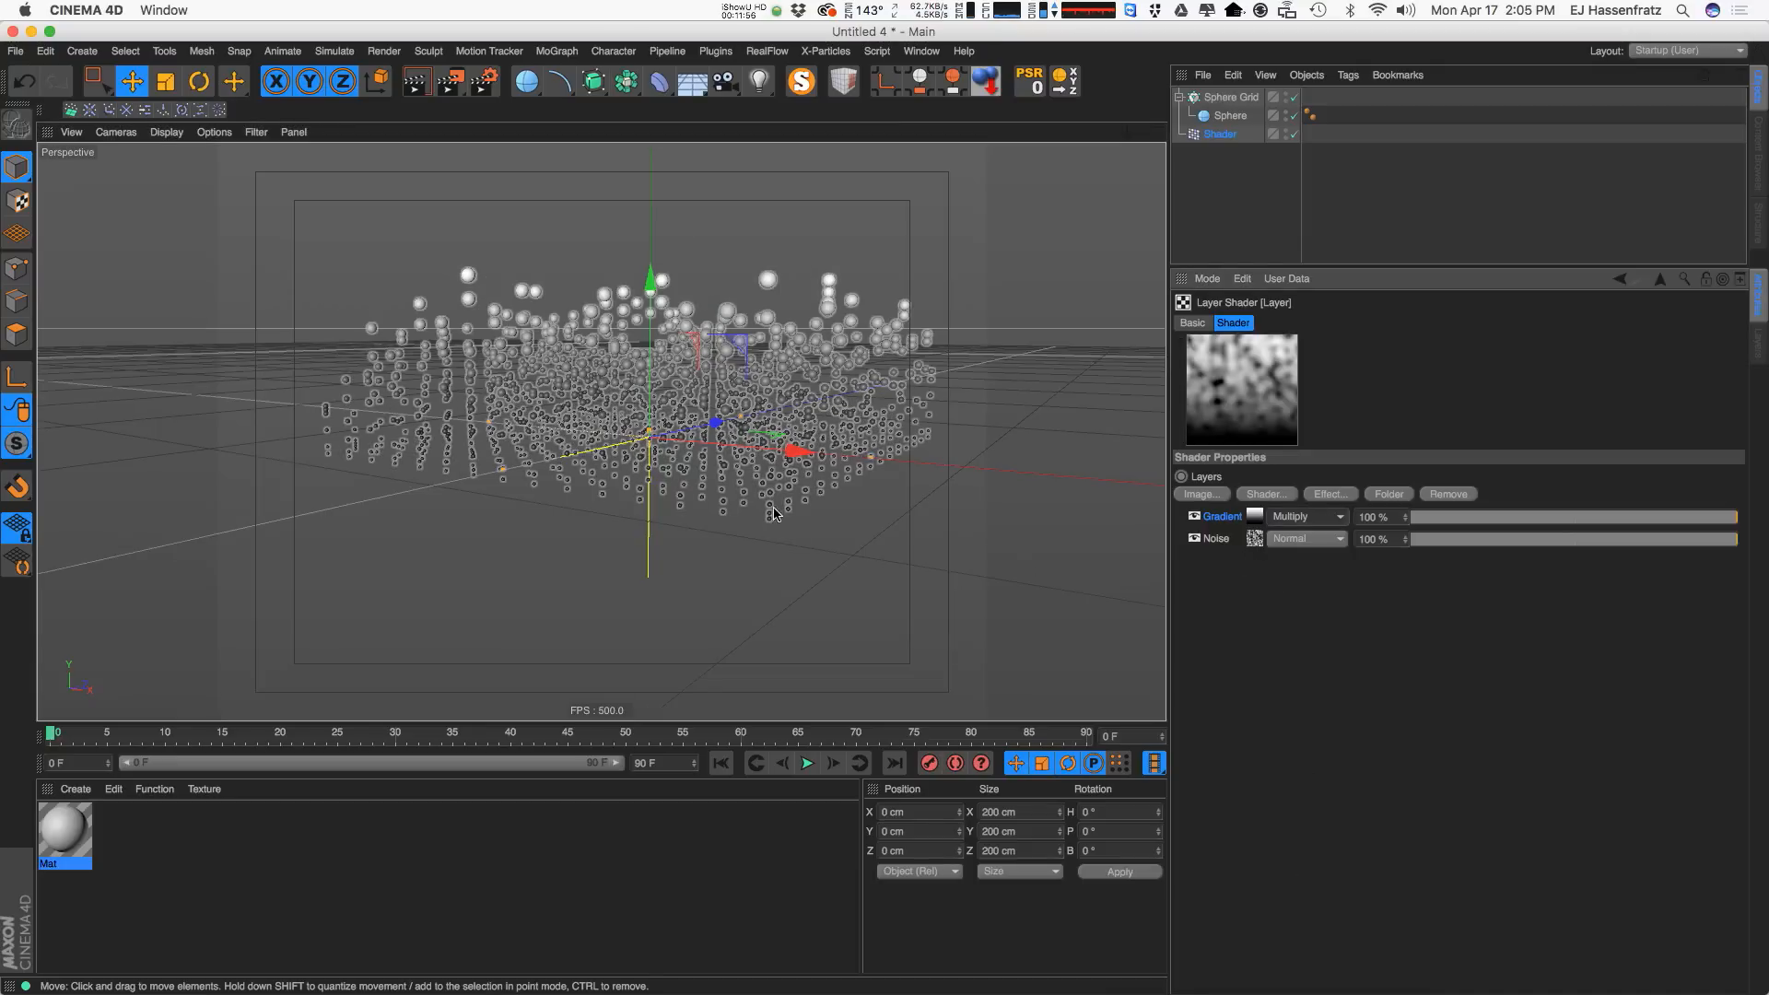
Play the animation and examine the multiplied noise and gradient on the clones from different angles.
mouse_move(819, 456)
alt+mouse_down()
mouse_move(821, 433)
mouse_move(822, 466)
alt+mouse_up()
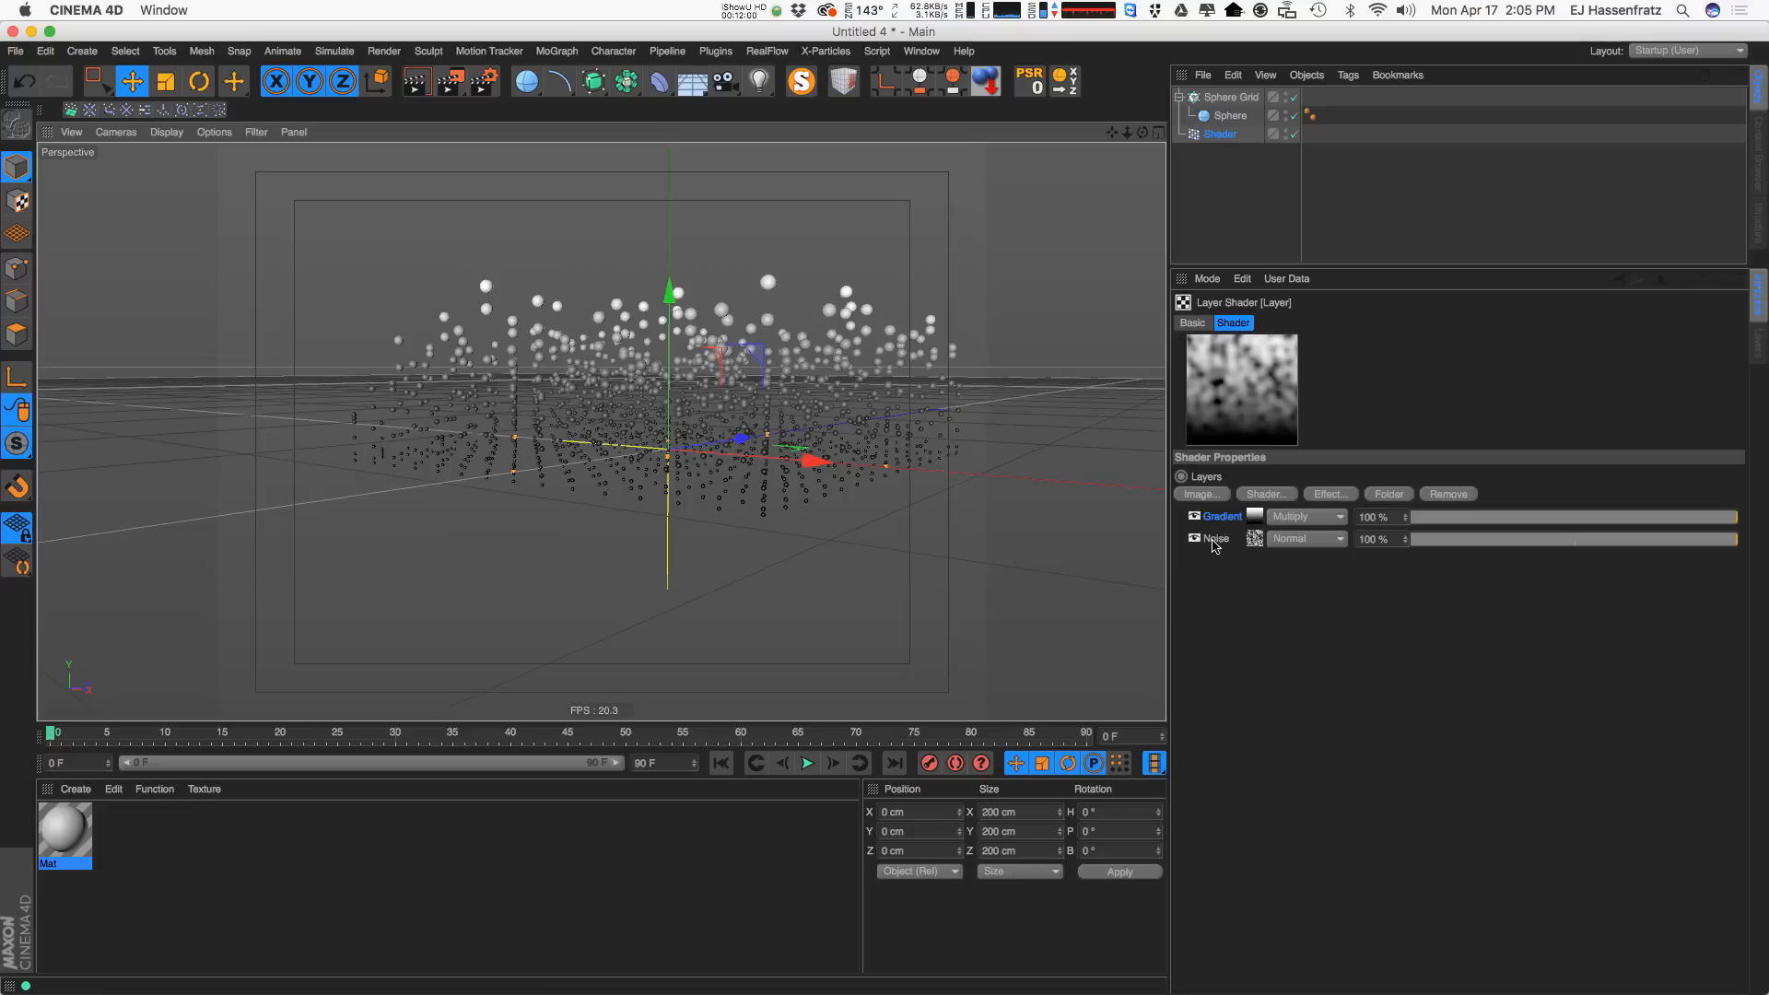
alt+middle_drag(632, 528, 619, 536)
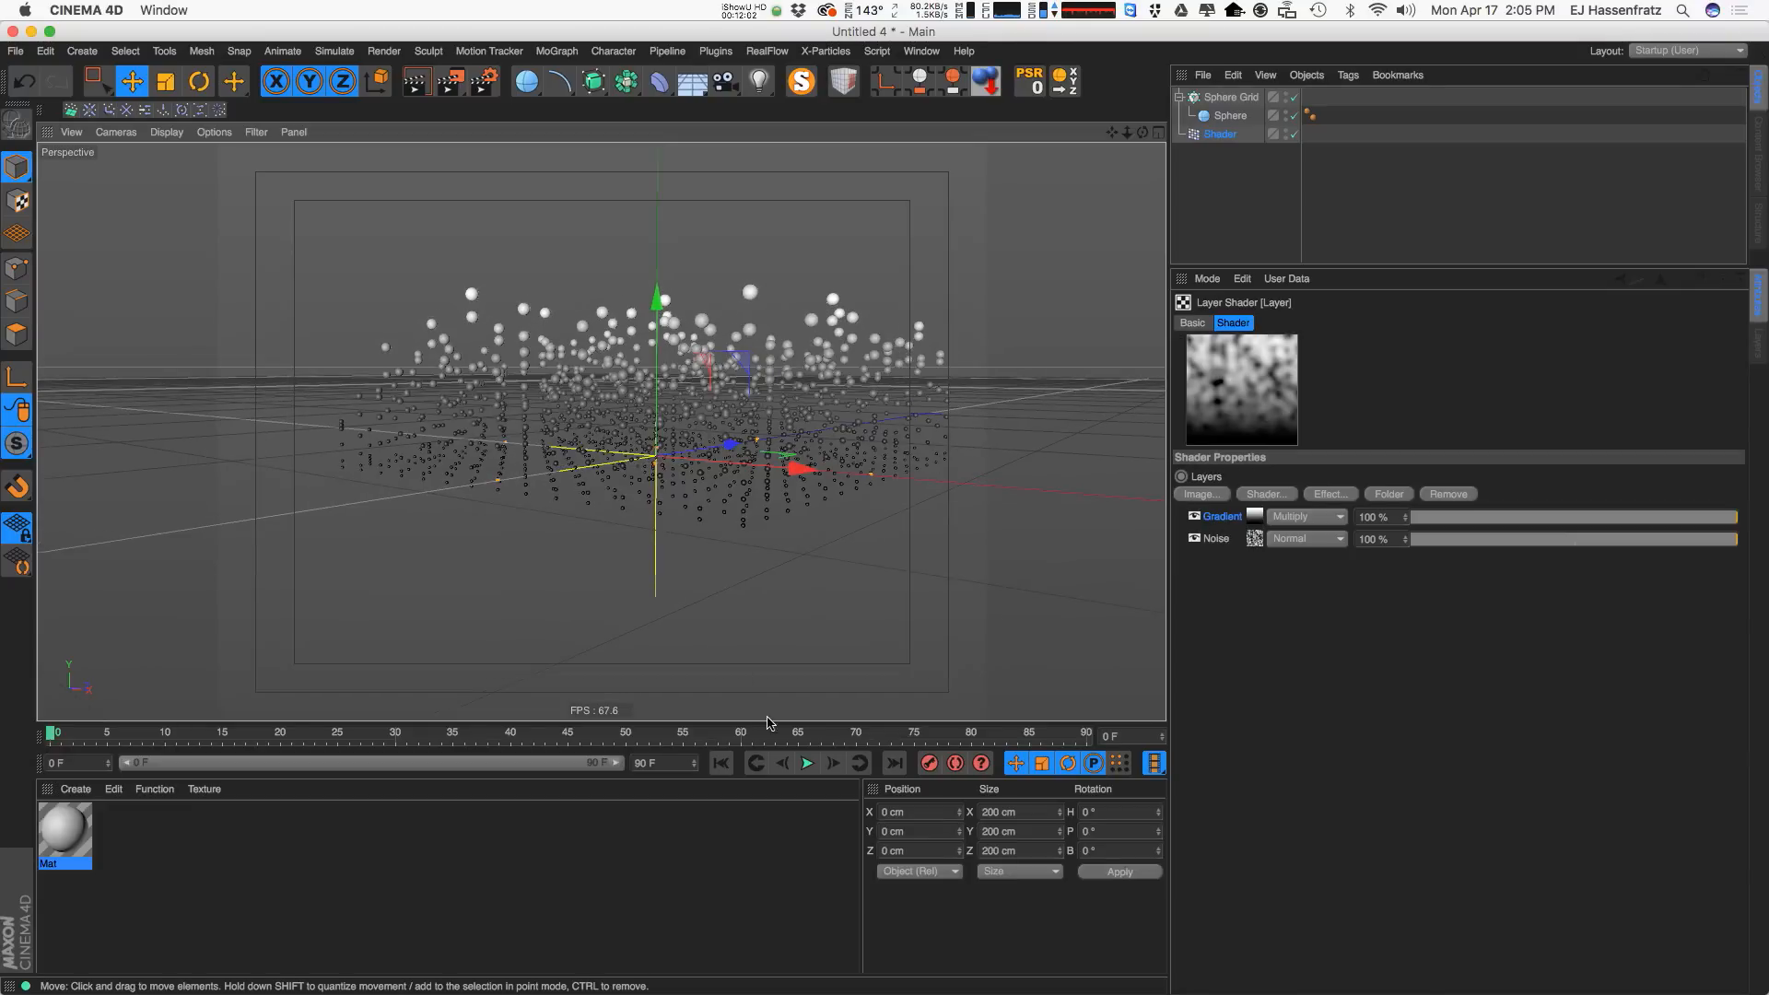
click(807, 763)
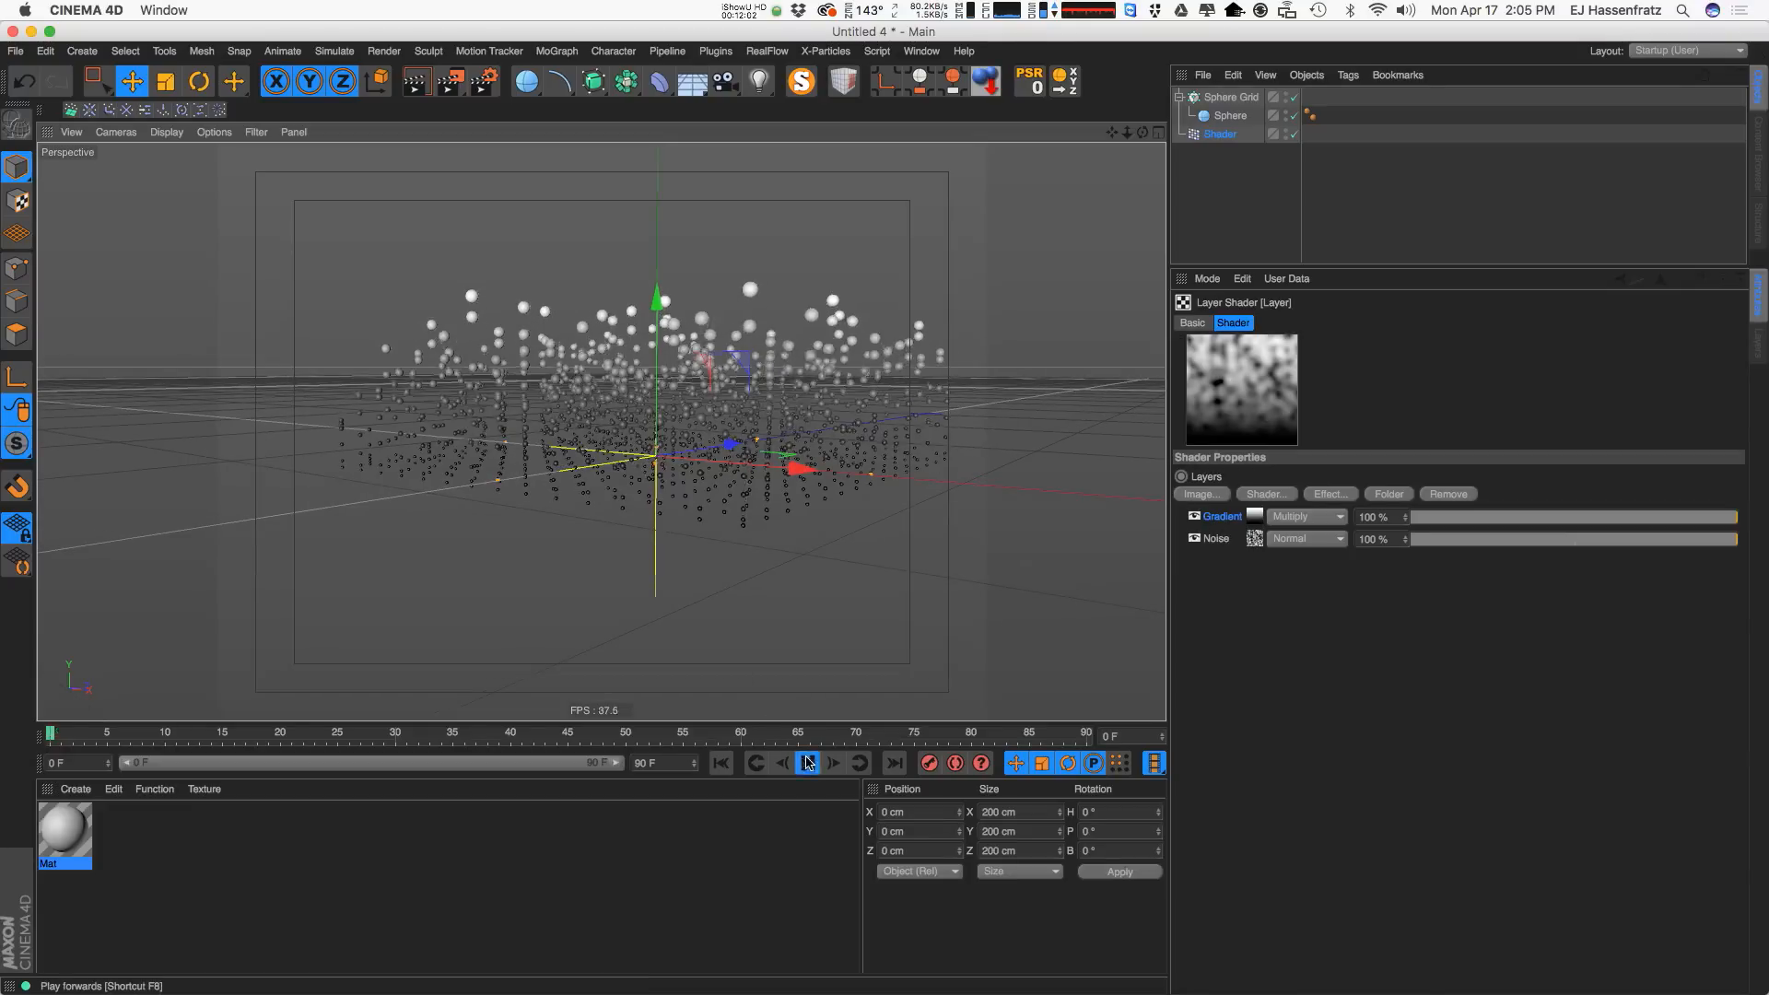
alt+drag(750, 550, 664, 553)
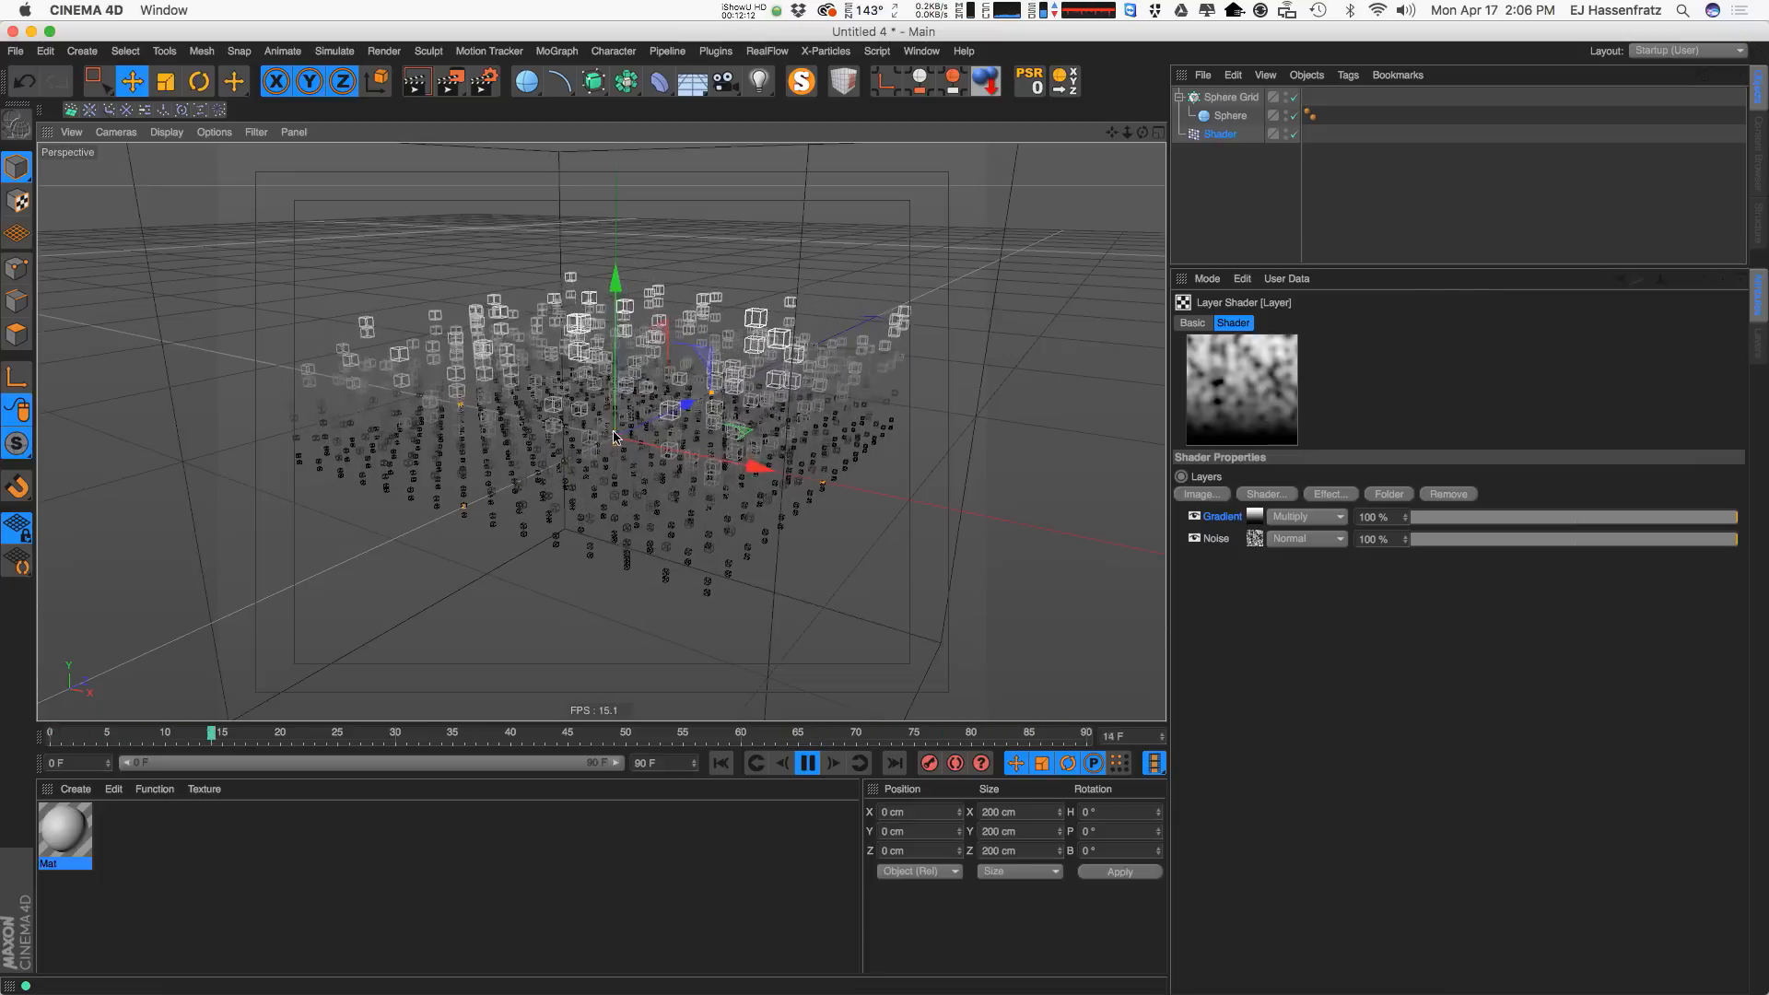
alt+drag(616, 437, 619, 436)
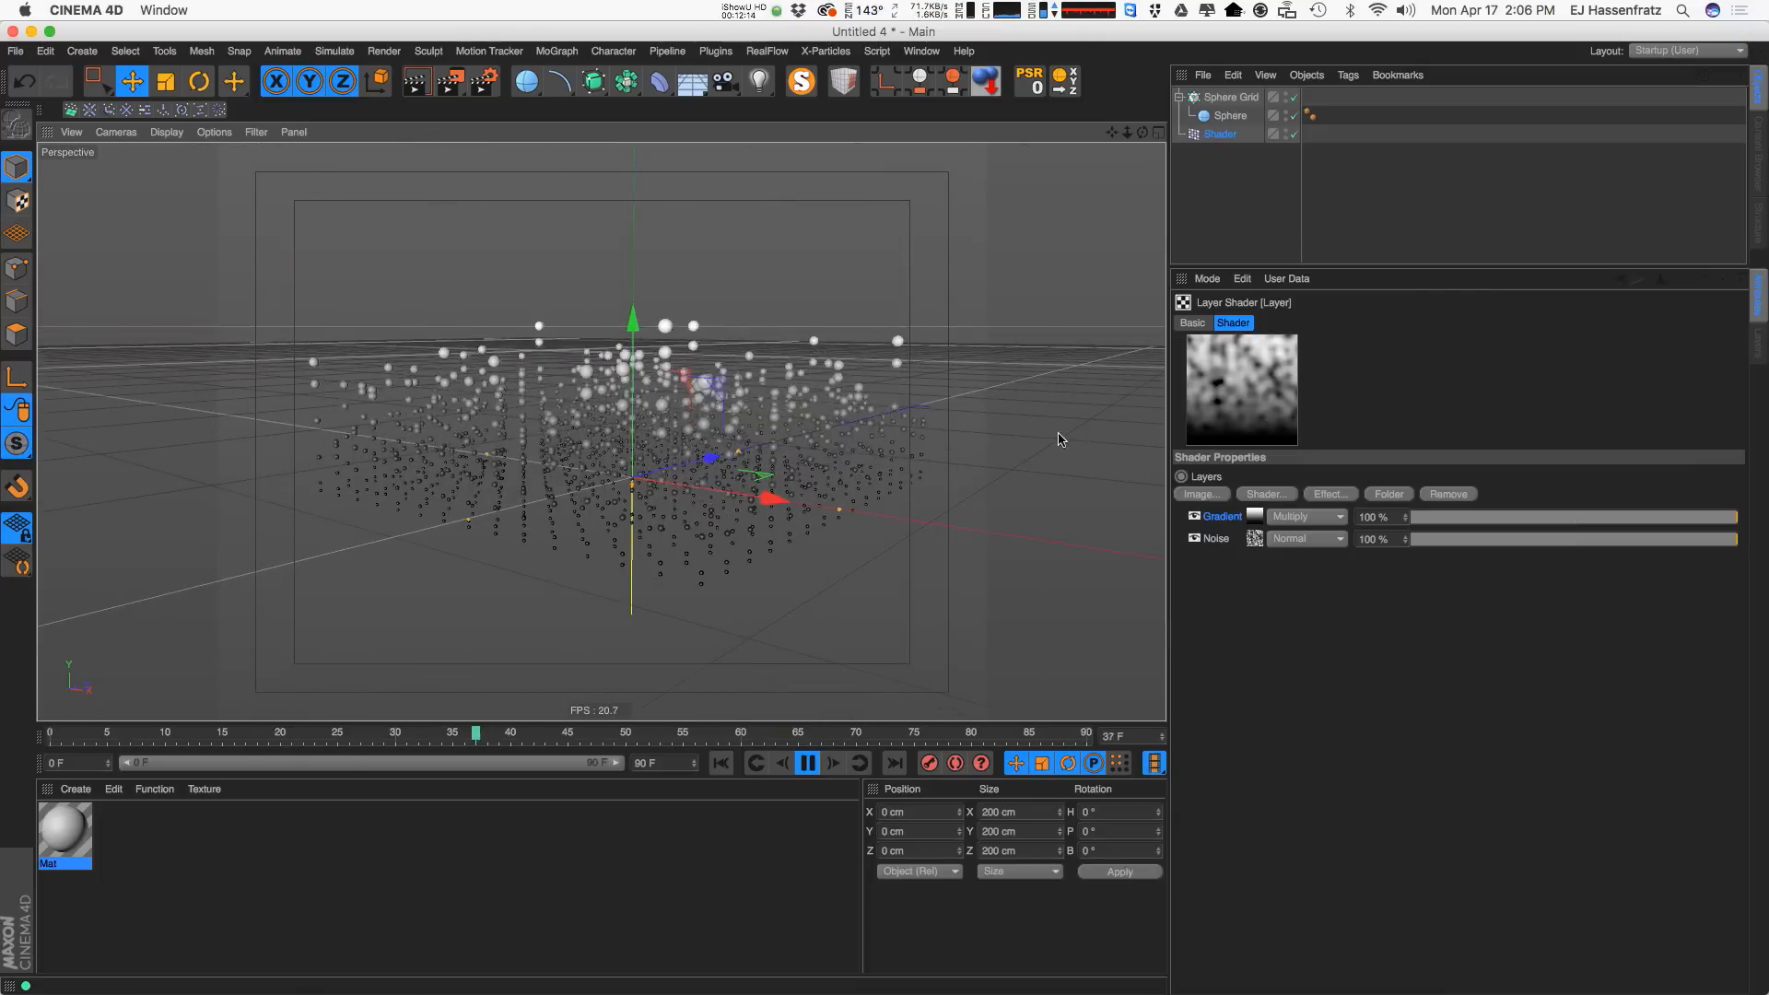
Open the Gradient layer and try its black knot at about 70 % while the animation plays.
click(1255, 516)
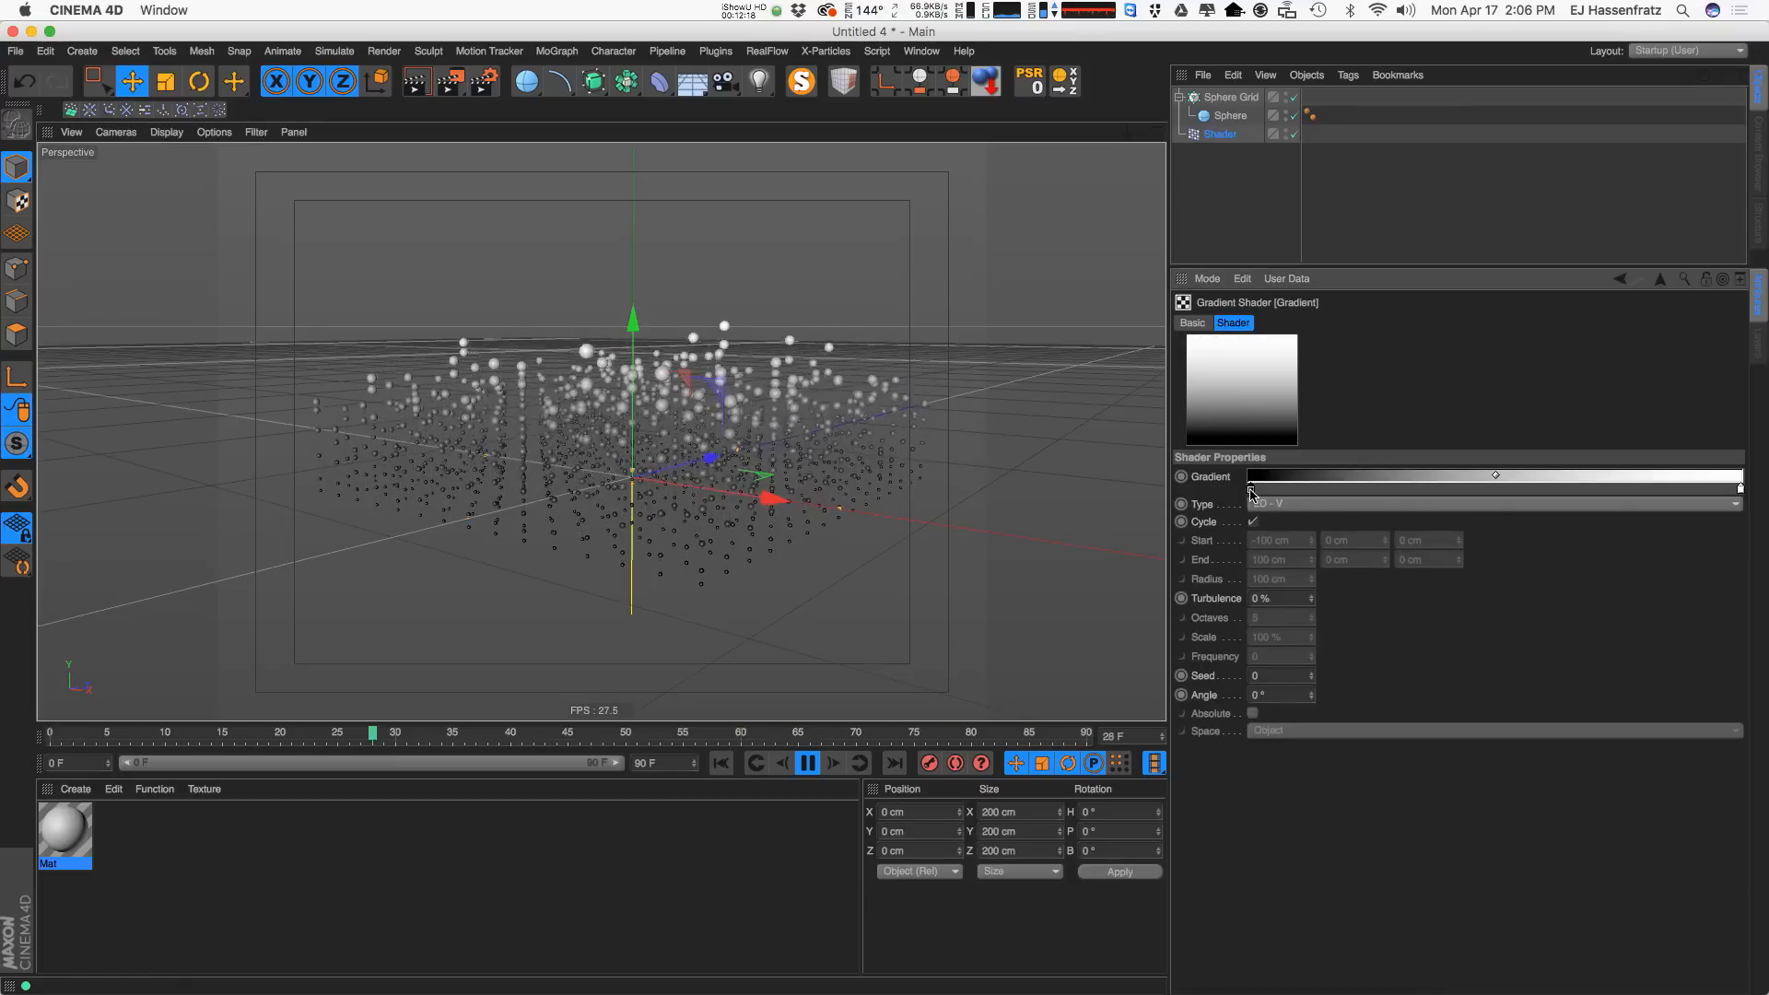
drag(1255, 492, 1593, 493)
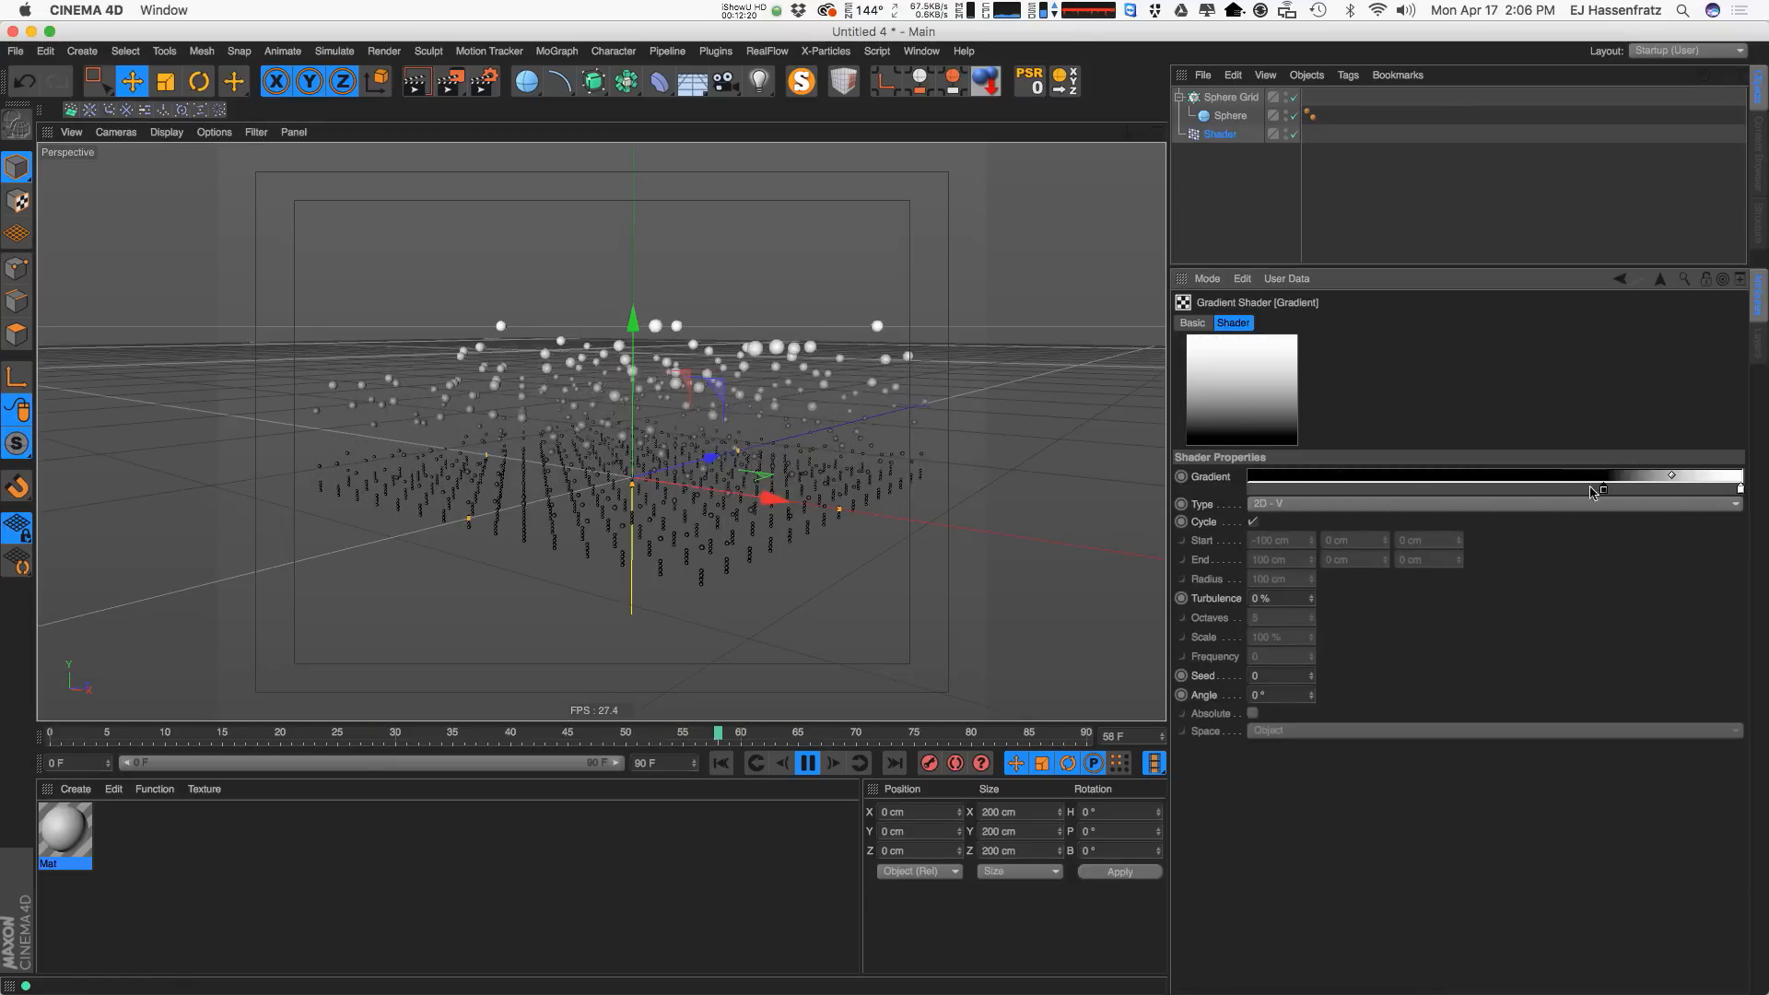
alt+drag(722, 515, 719, 489)
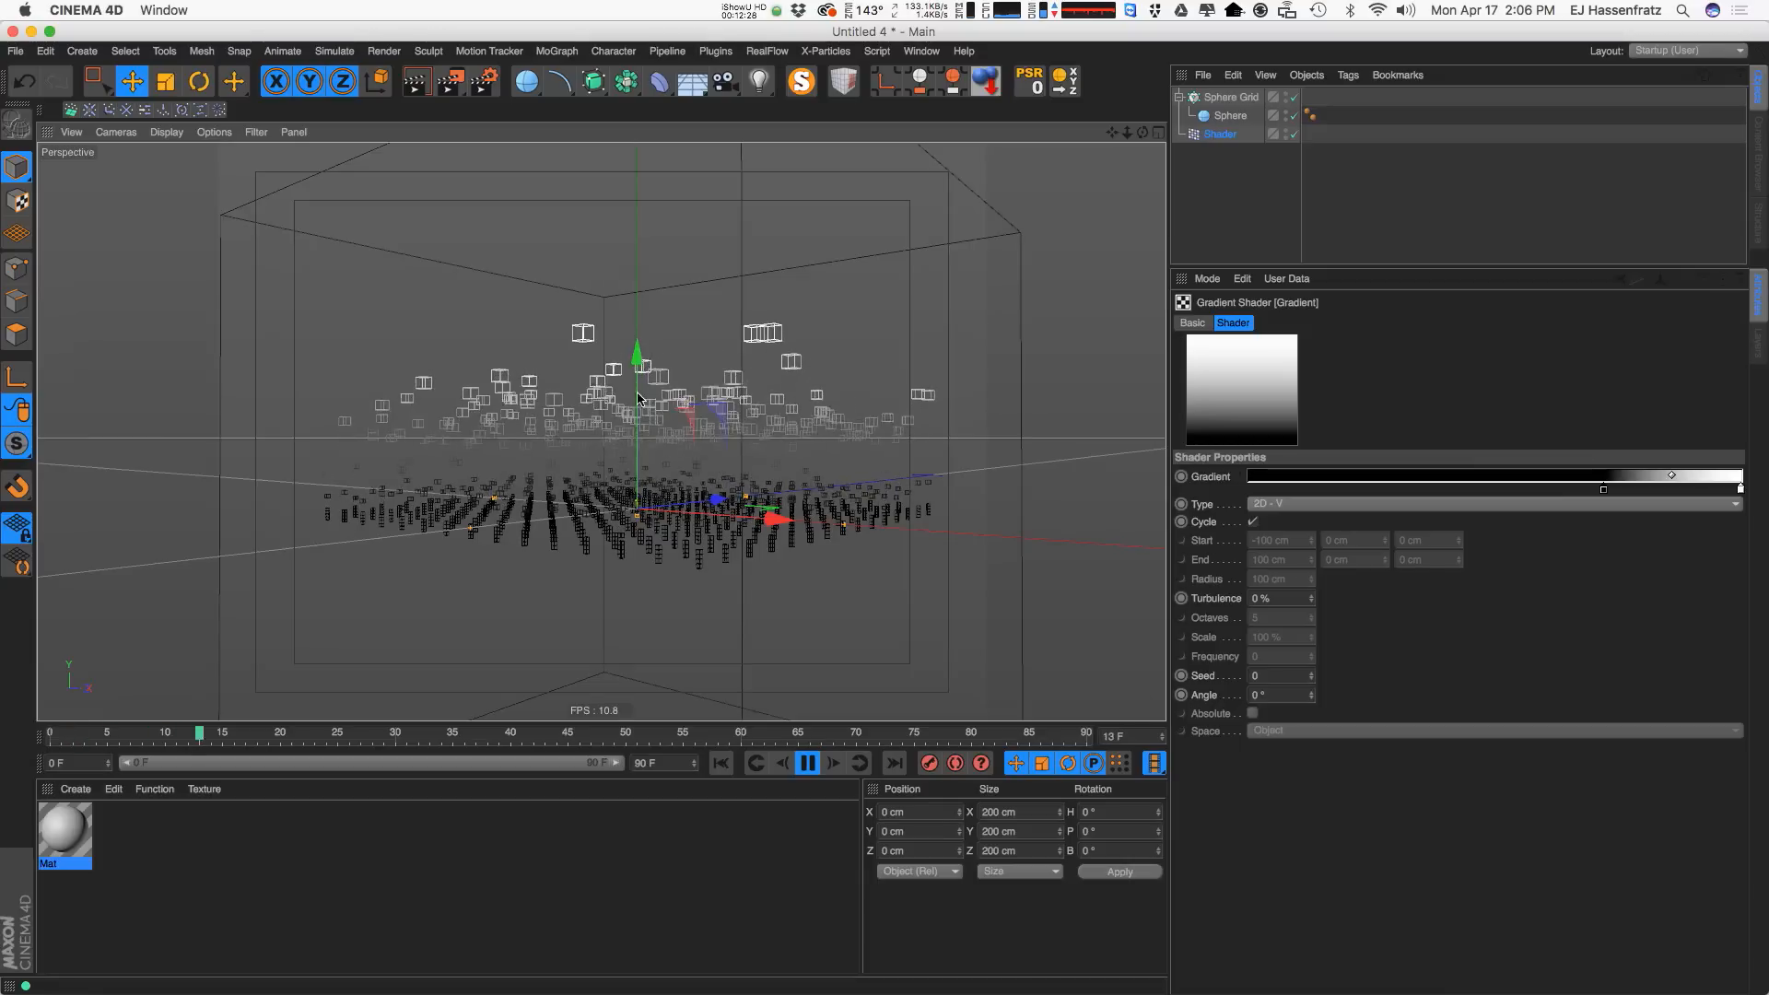
alt+drag(642, 492, 670, 517)
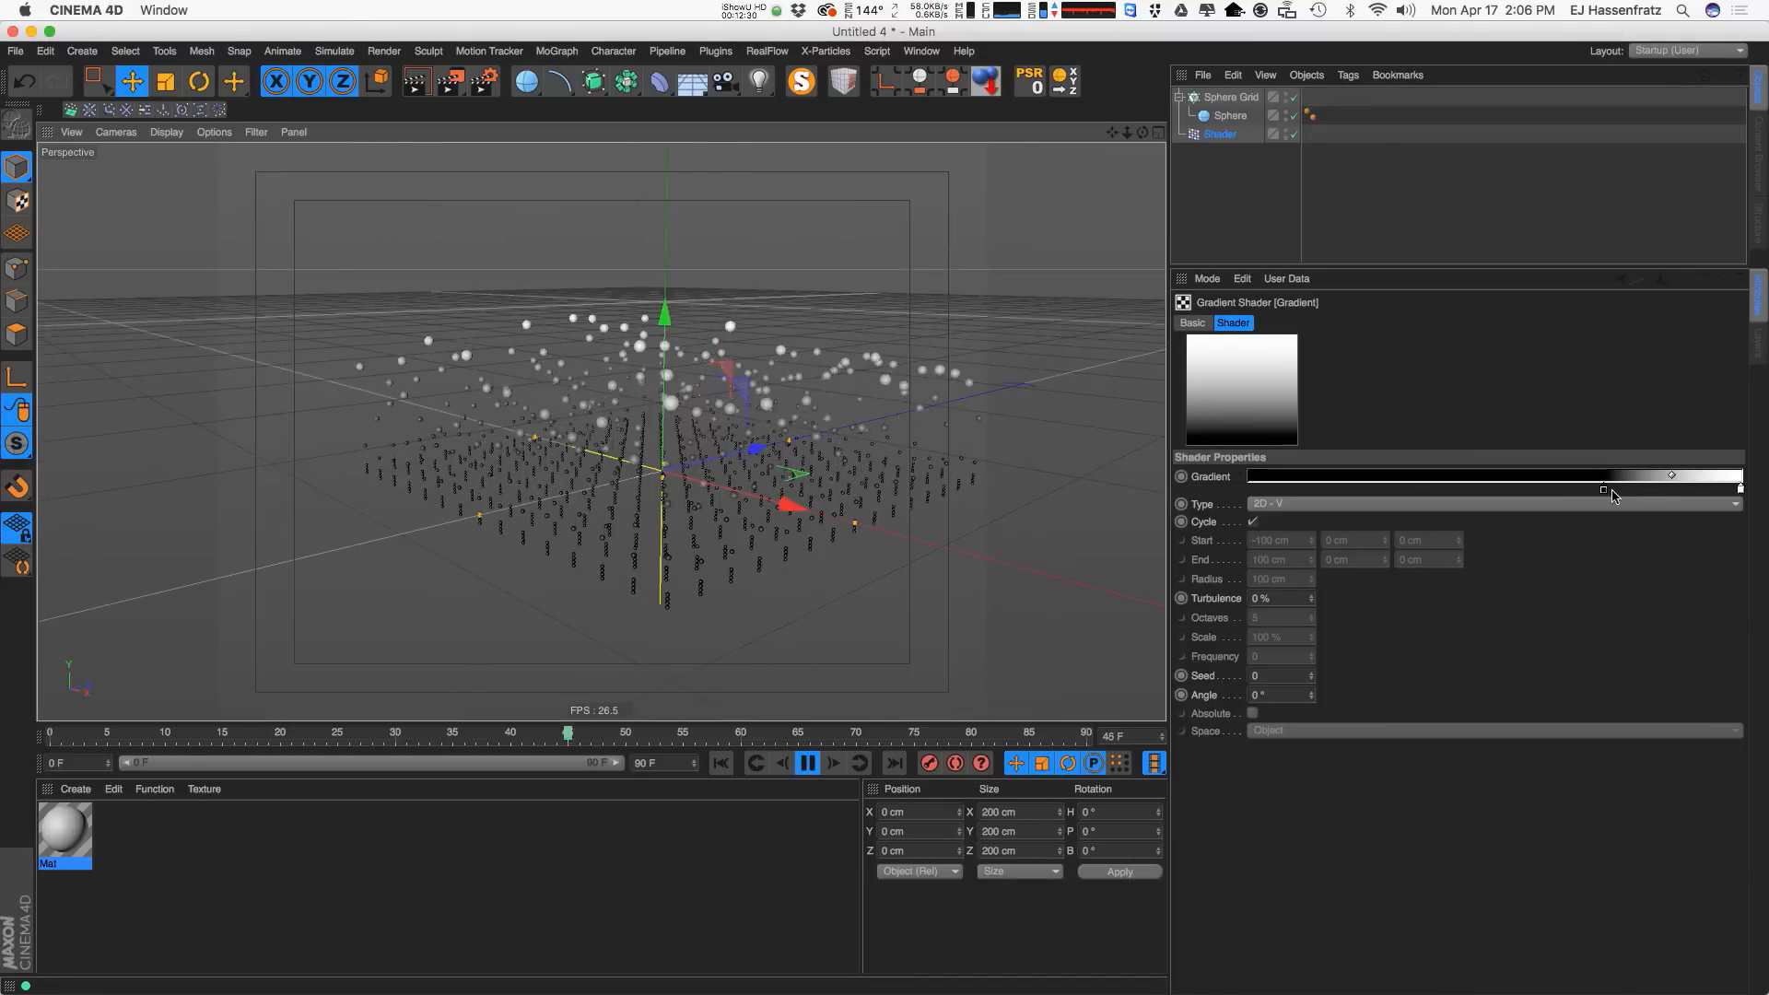
Move the black gradient knot back to the start and try the white knot at about 20 %, viewing the clones.
drag(1604, 490, 1246, 498)
drag(1739, 491, 1331, 496)
alt+drag(644, 611, 584, 549)
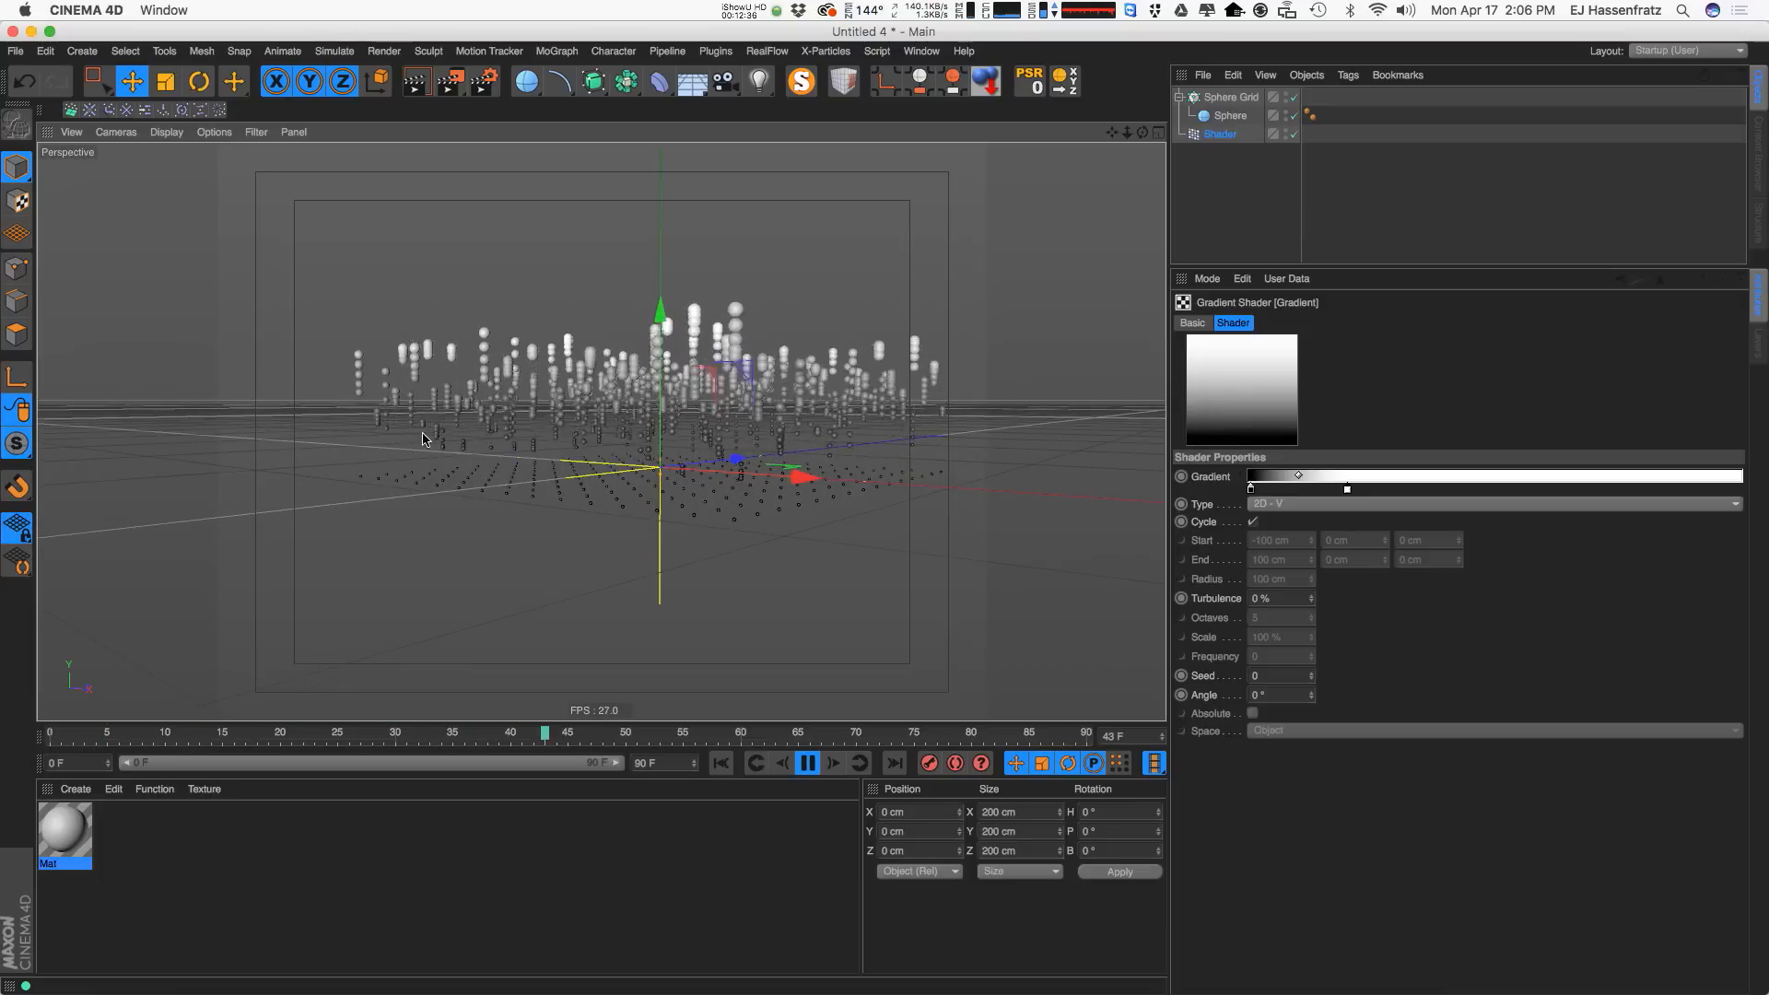
alt+drag(719, 516, 611, 559)
alt+middle_drag(609, 560, 644, 530)
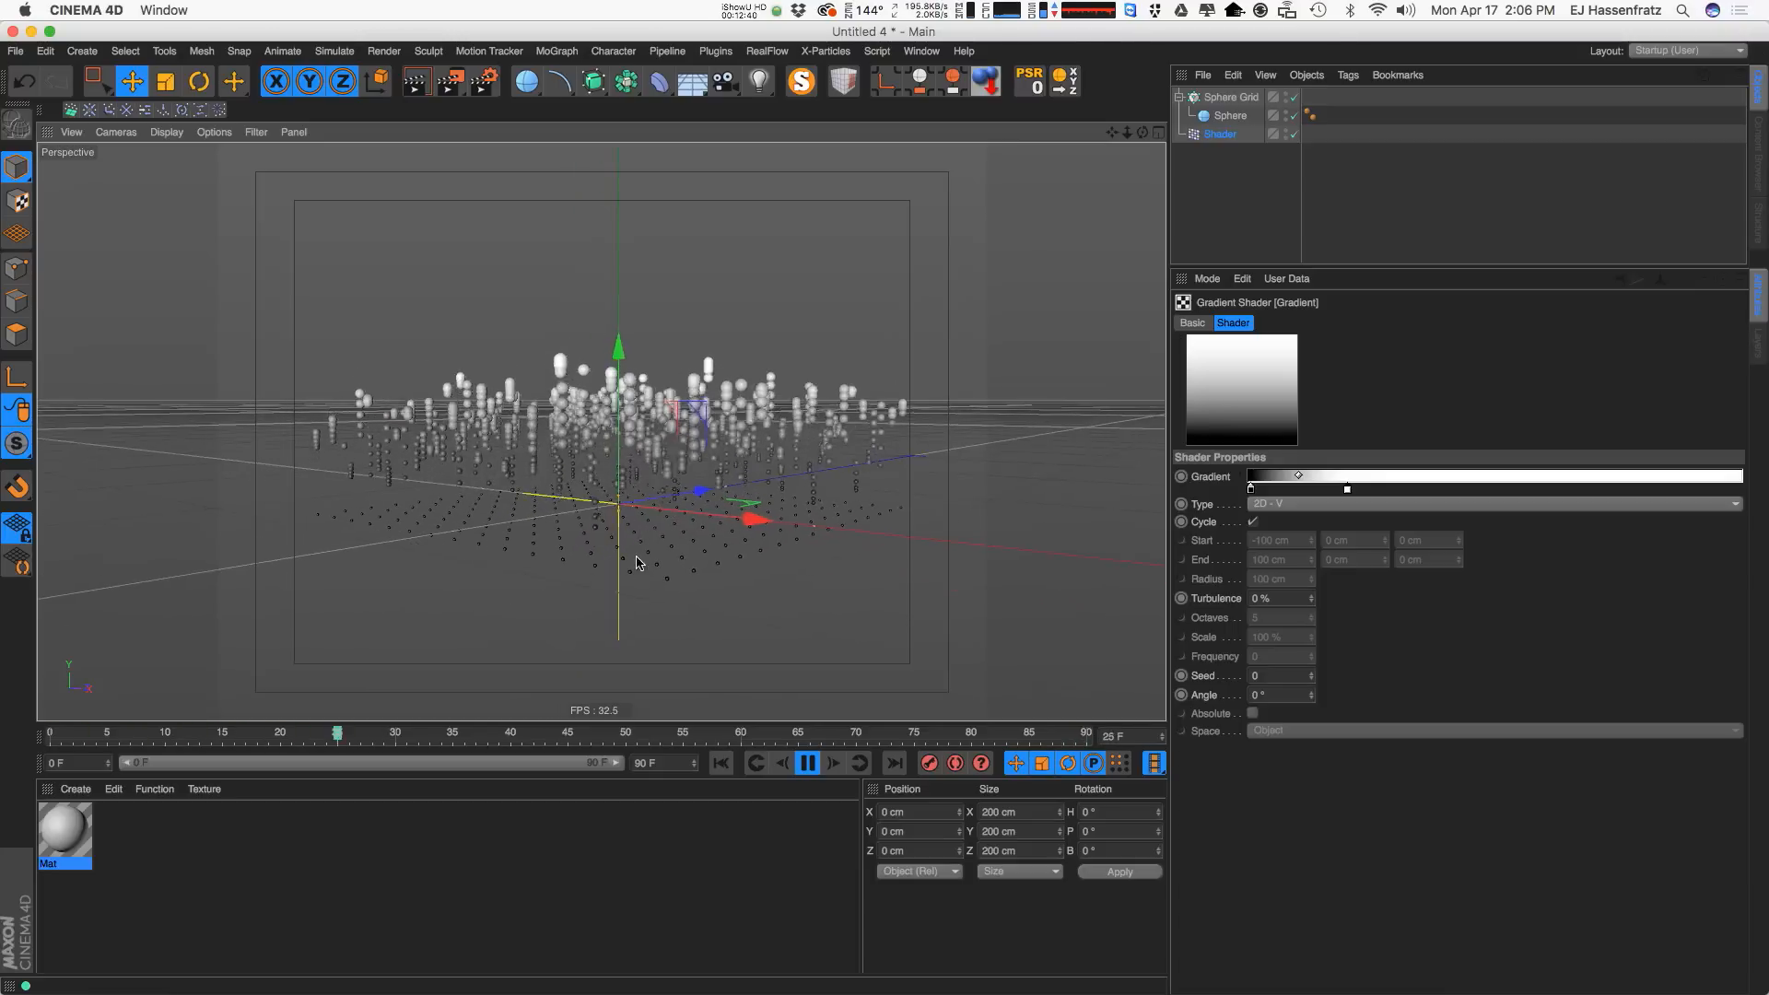
alt+drag(645, 530, 630, 567)
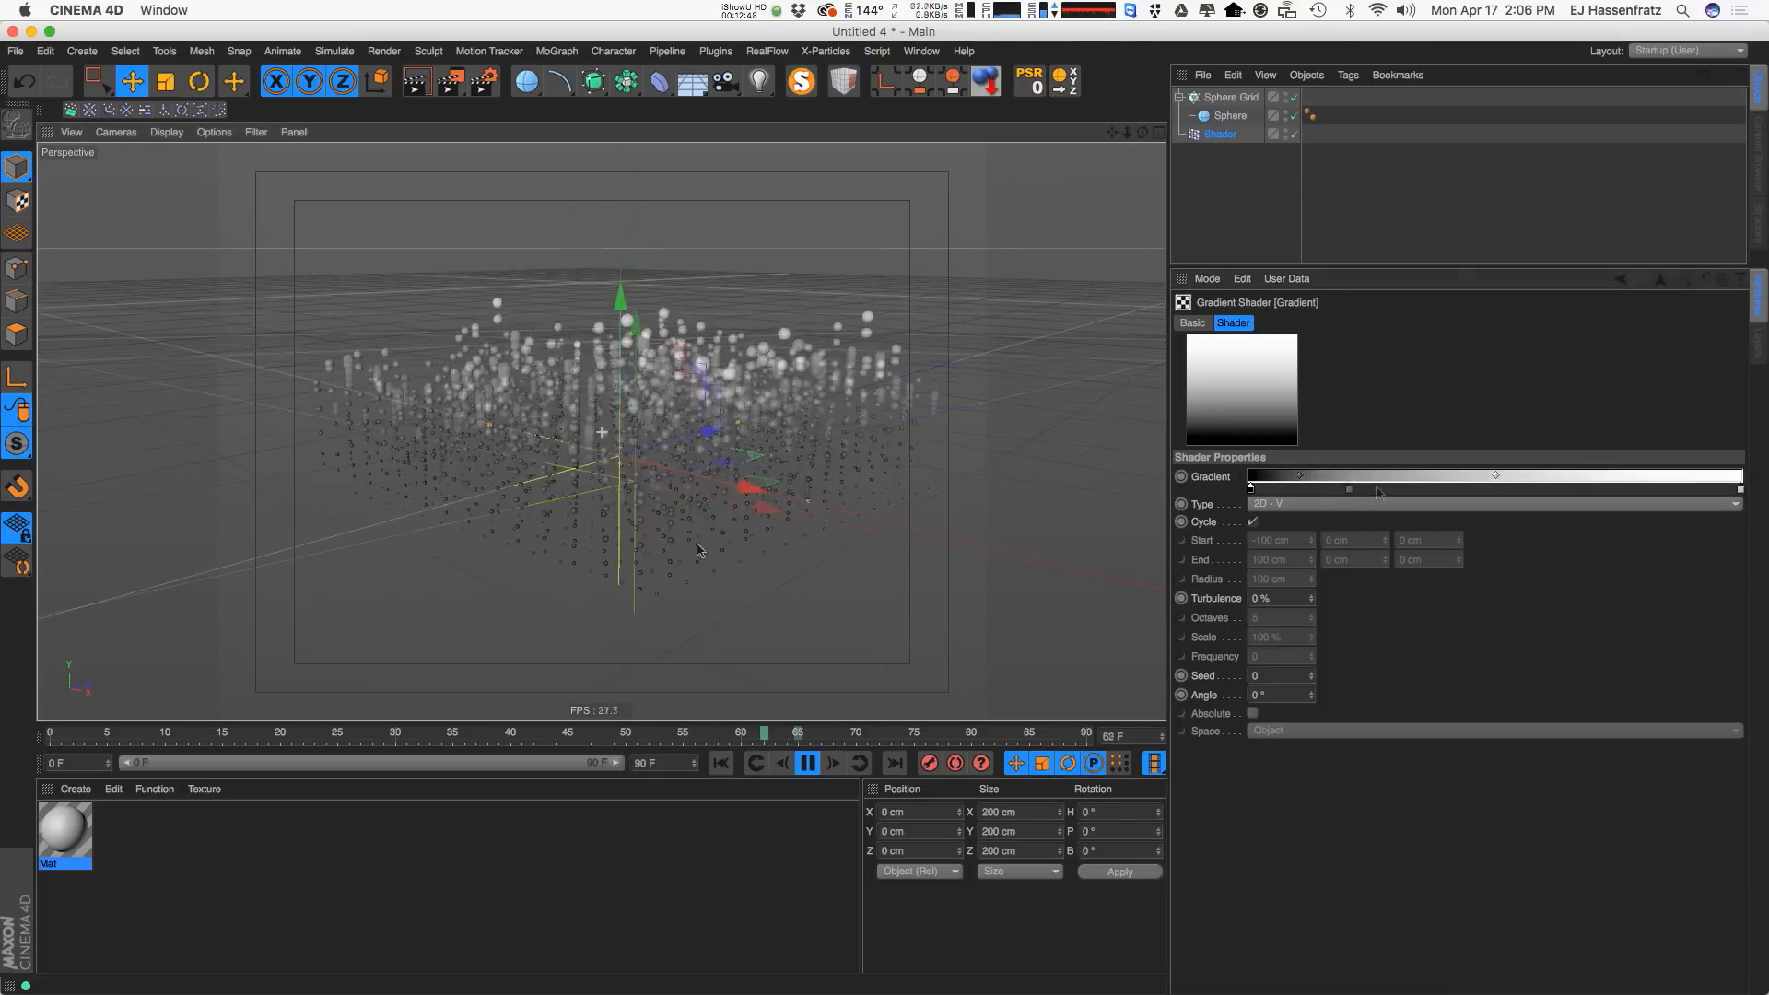
Return to the Shader effector's Layer shader and stop the animation, viewing the clone grid from a higher angle.
click(1222, 134)
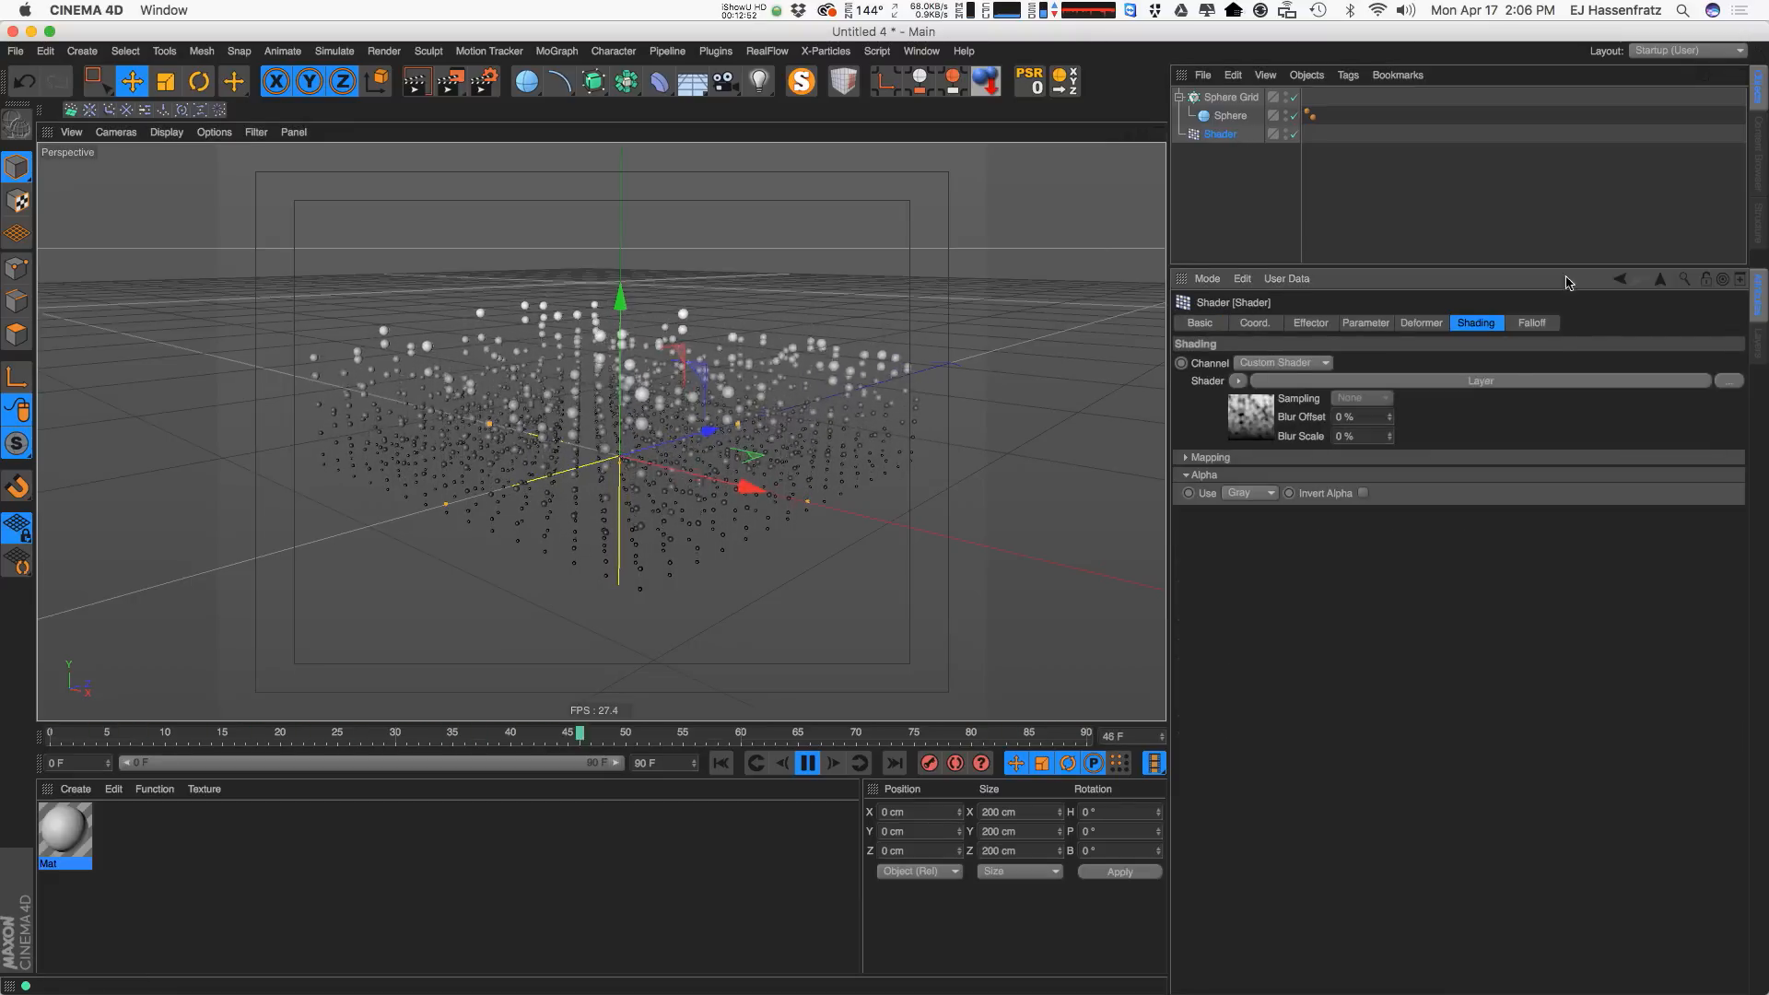
click(1509, 380)
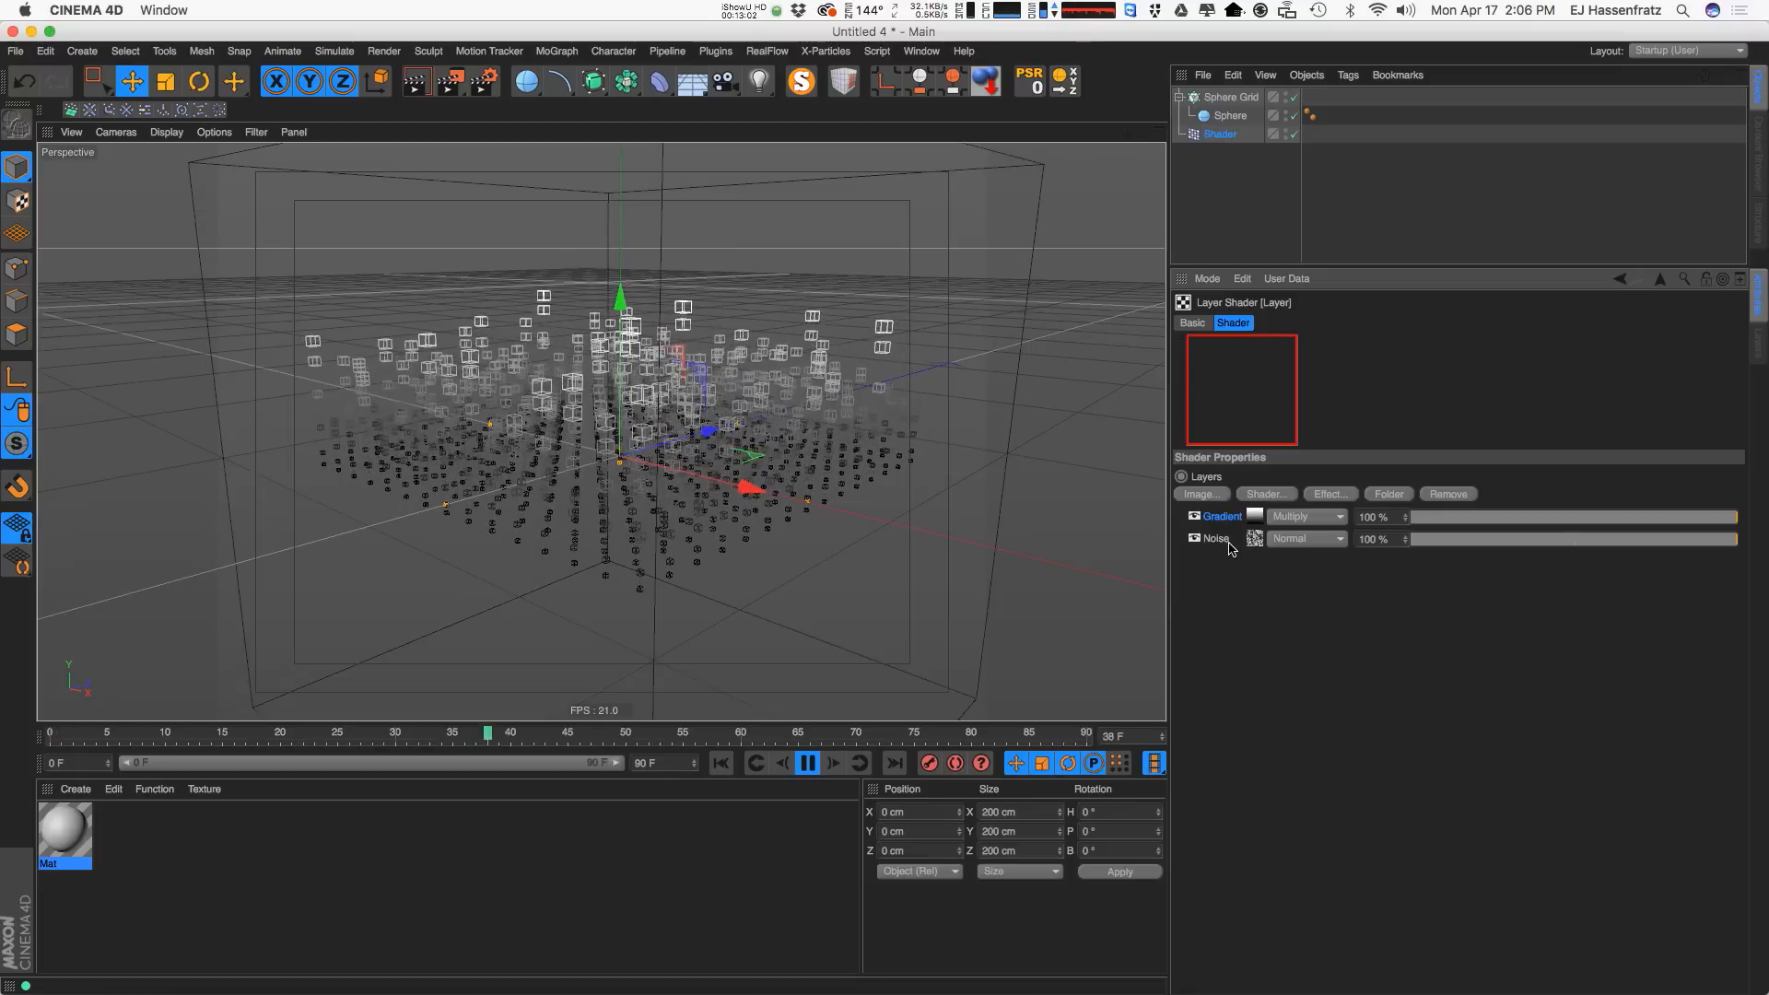
alt+drag(635, 396, 687, 579)
key(F8)
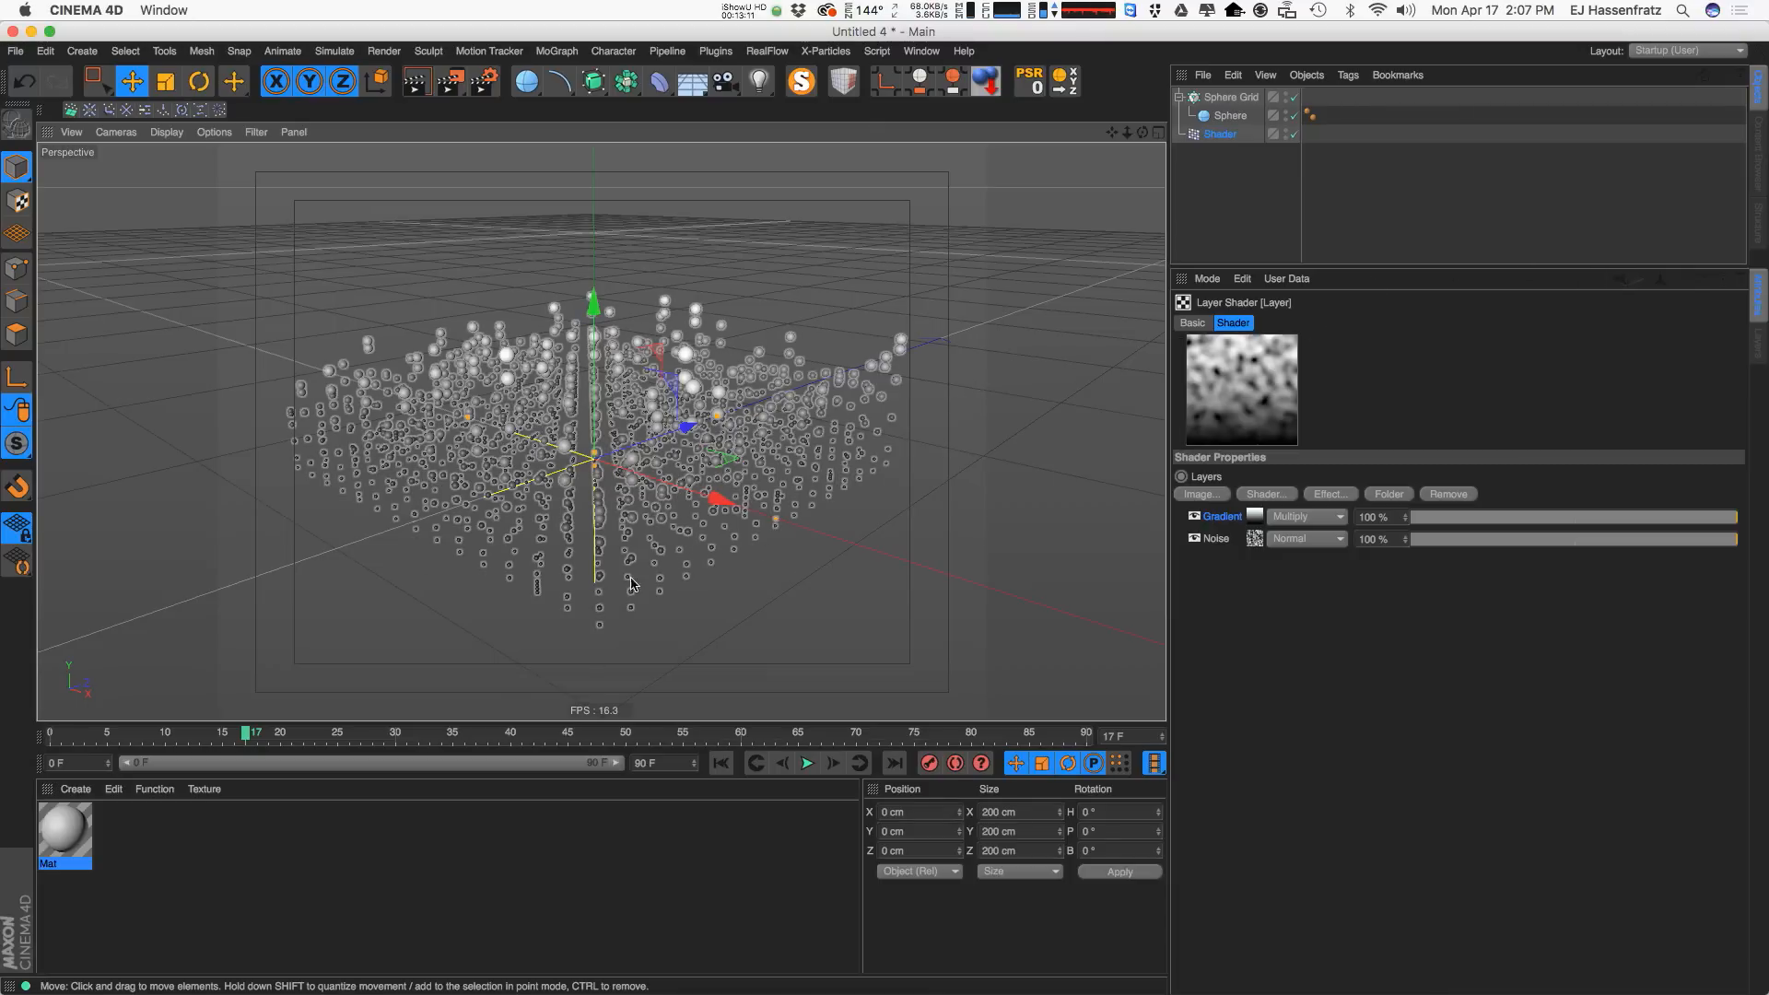
Show the Shader effector's shading settings and render a preview of the clones, checking them from above.
click(1216, 134)
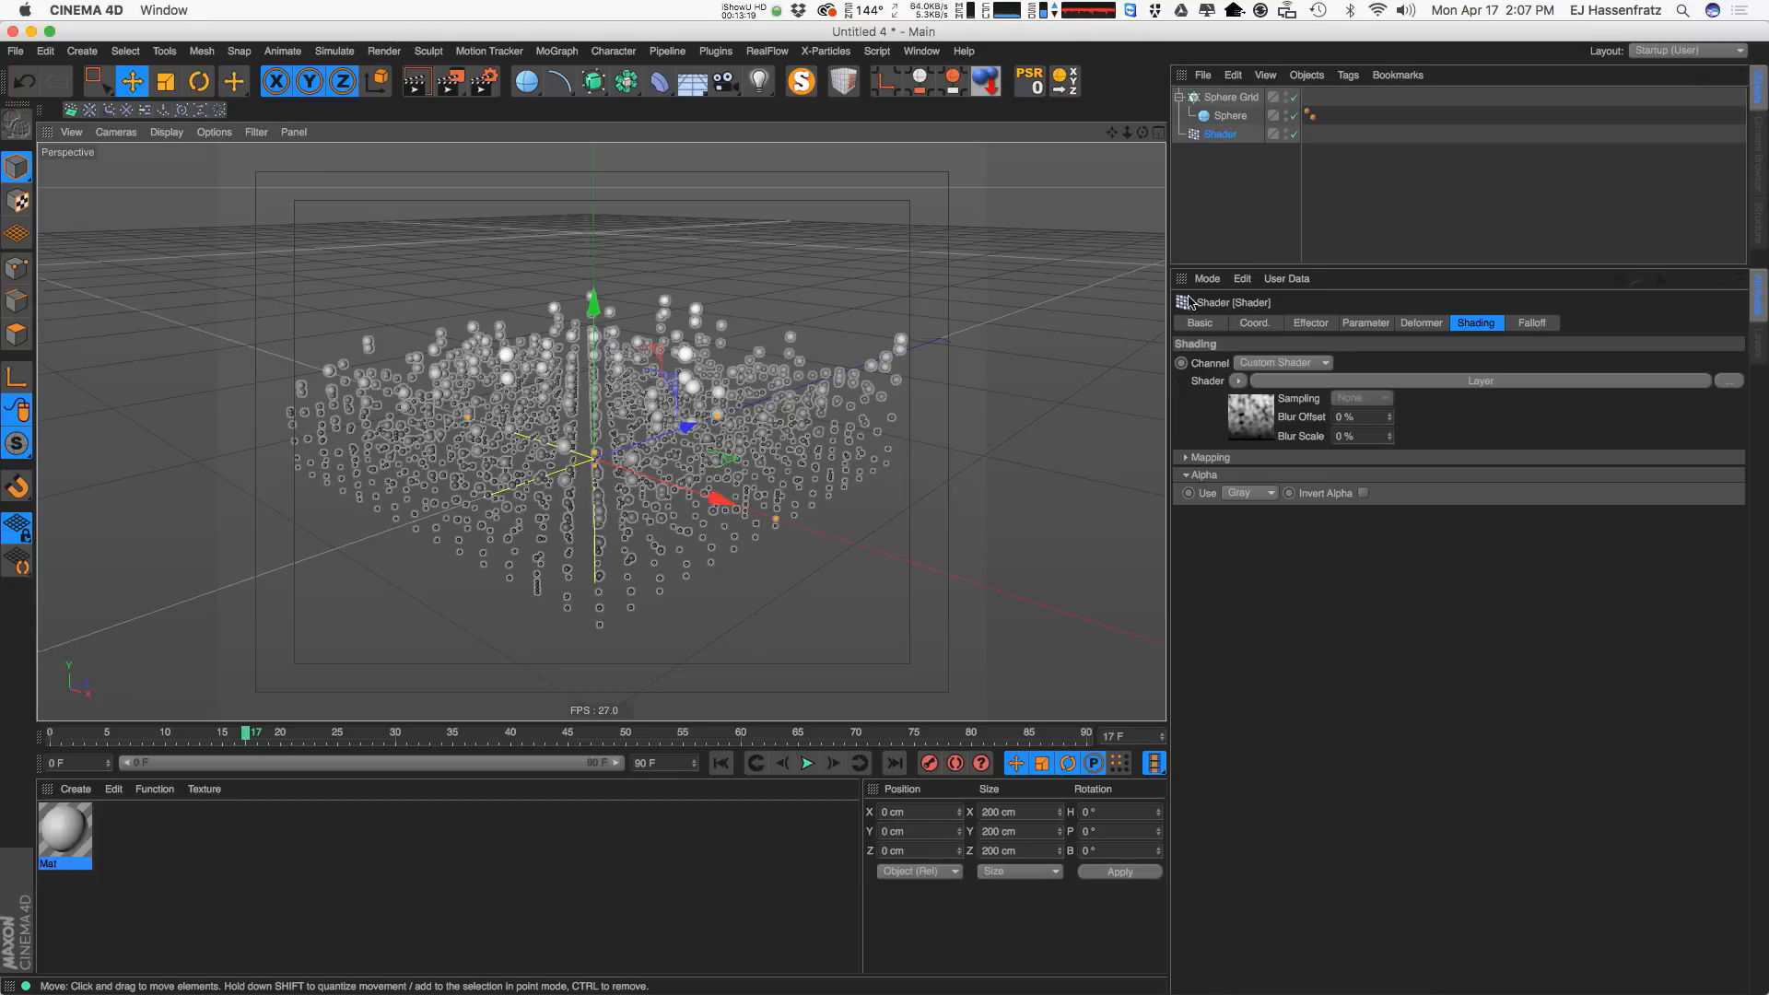
key(super+r)
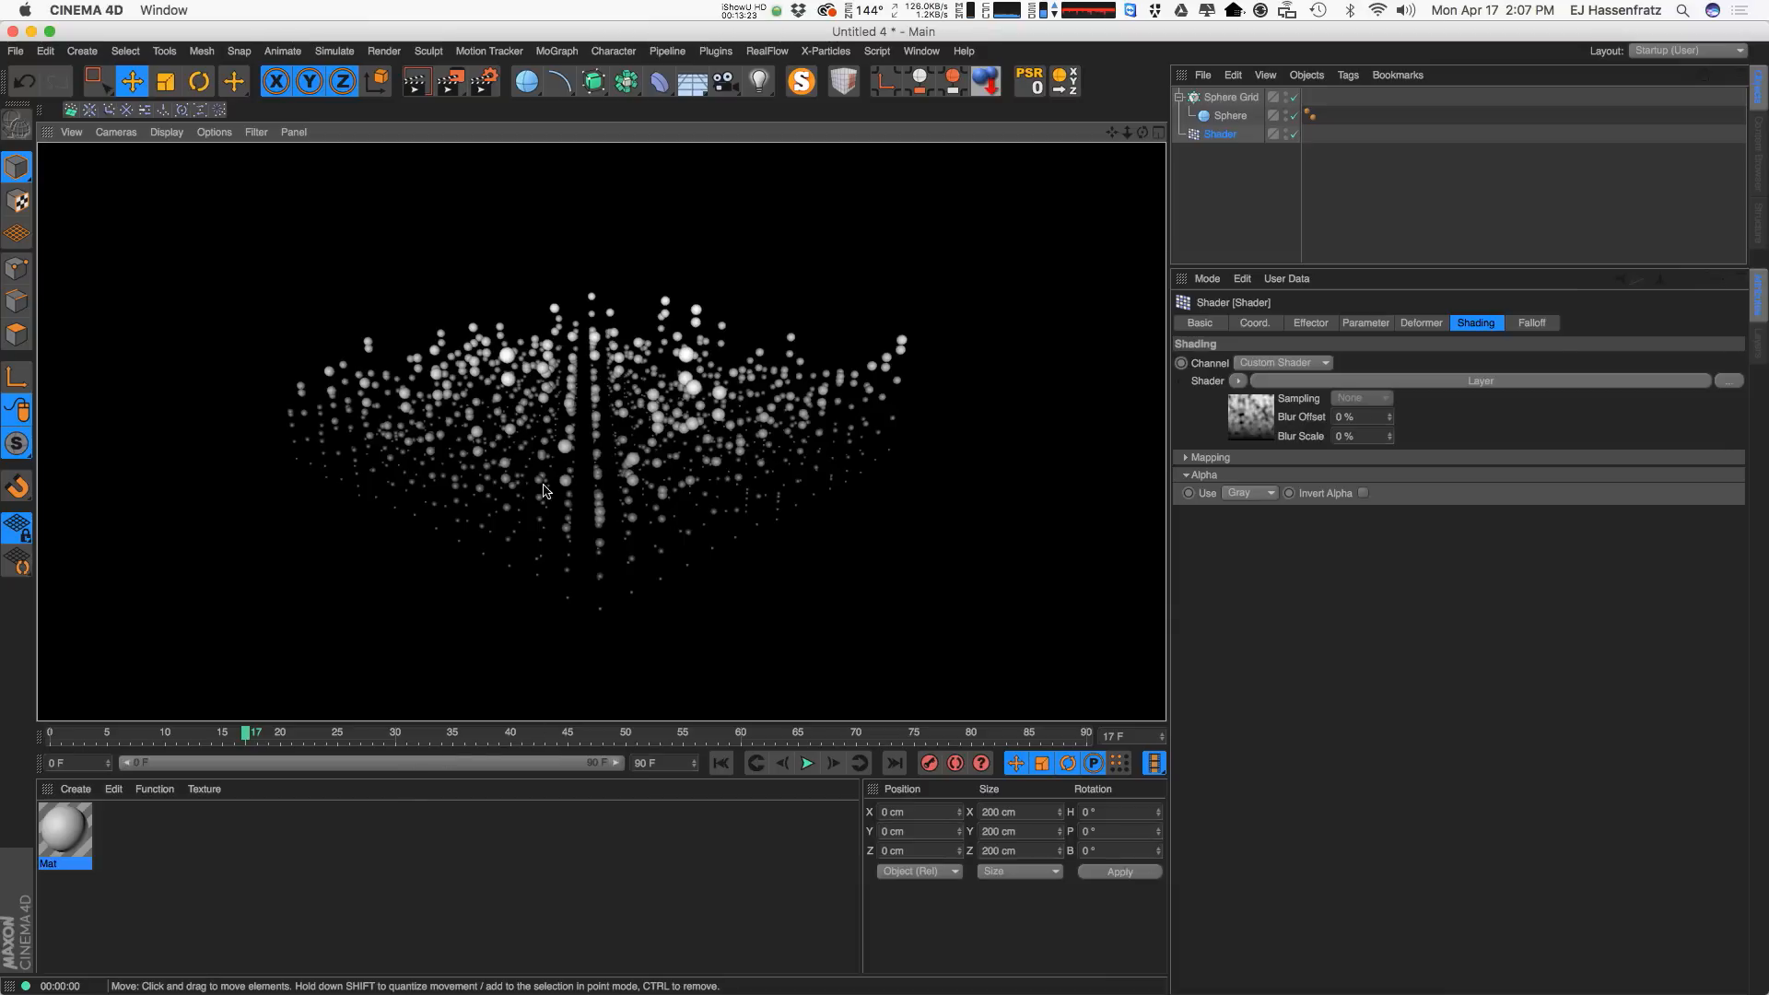
alt+drag(623, 547, 646, 645)
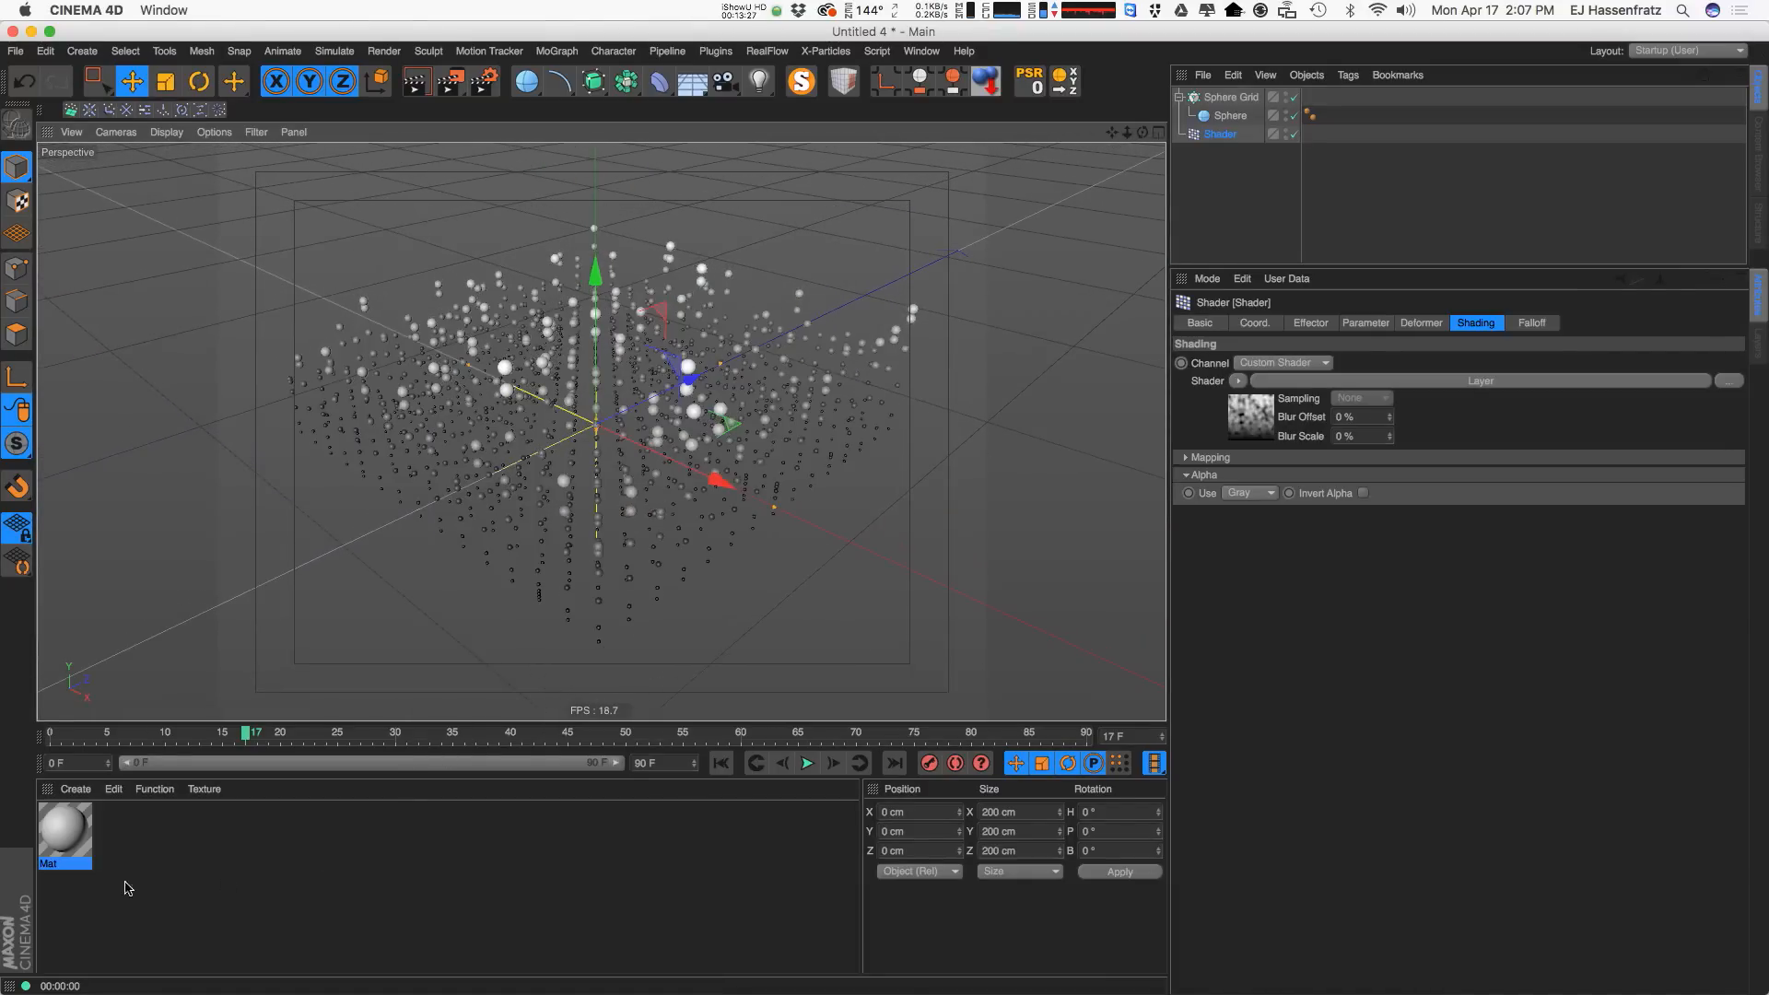
Open the new material for editing and rename it "Color Shader".
double_click(51, 839)
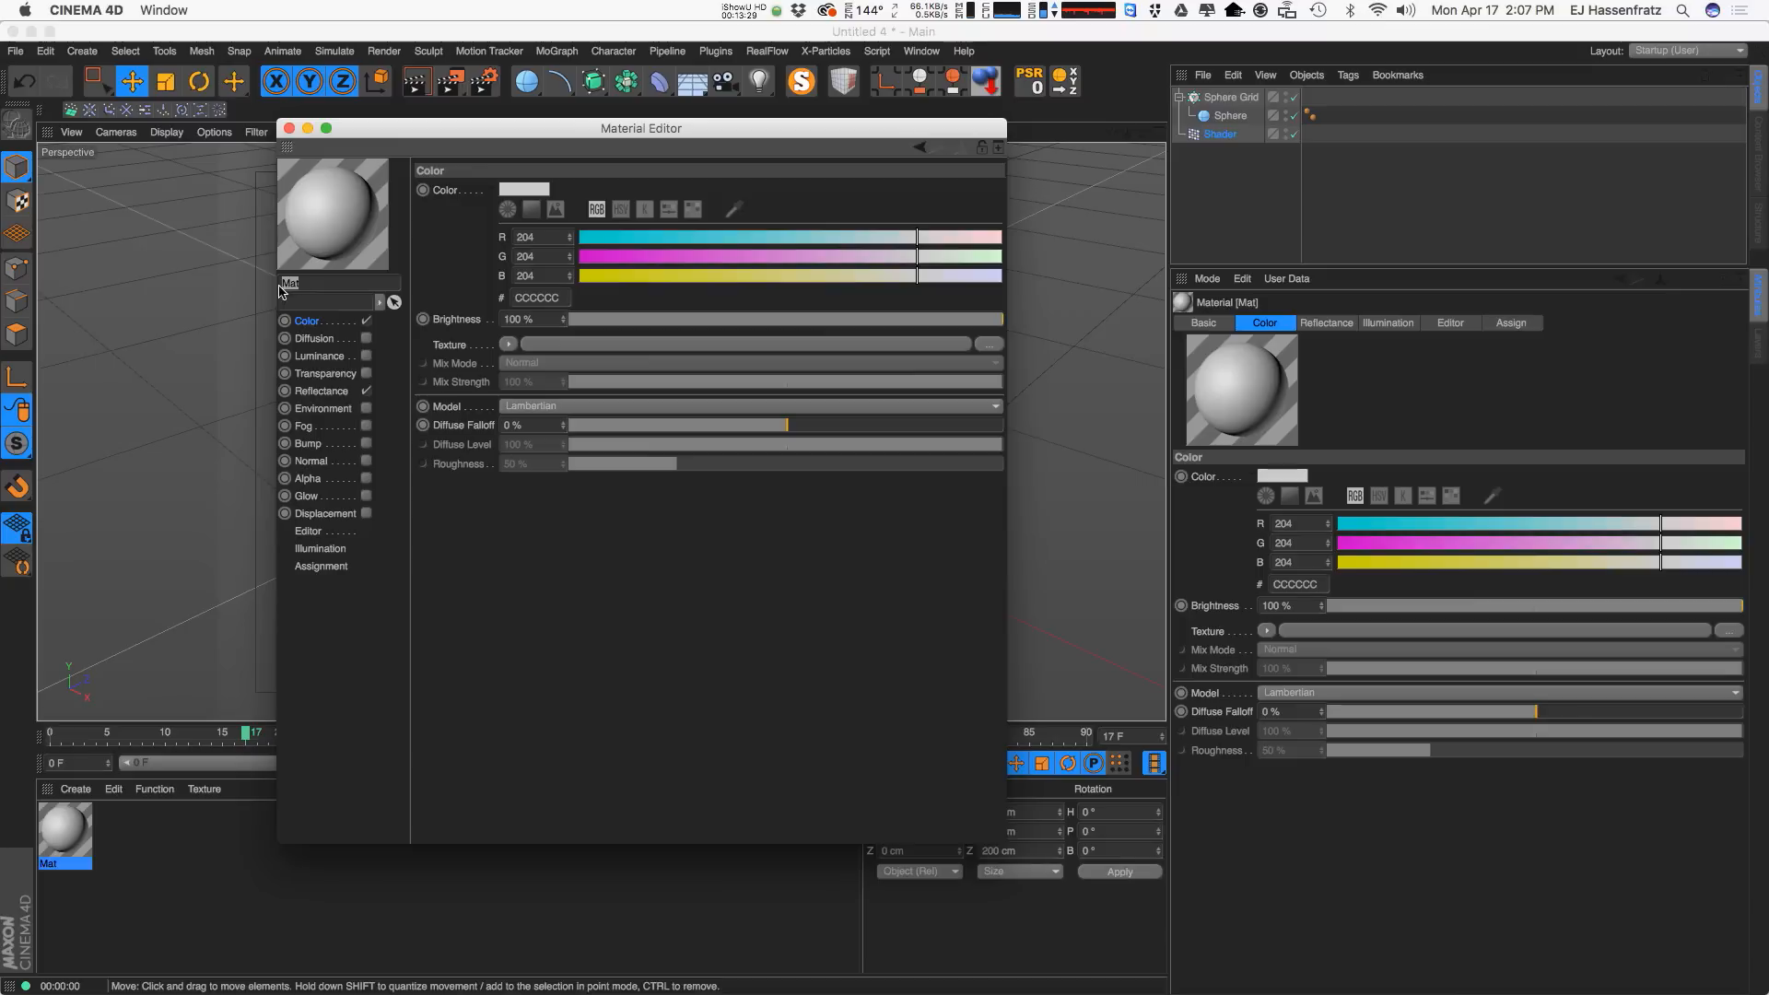
text(Color Shad)
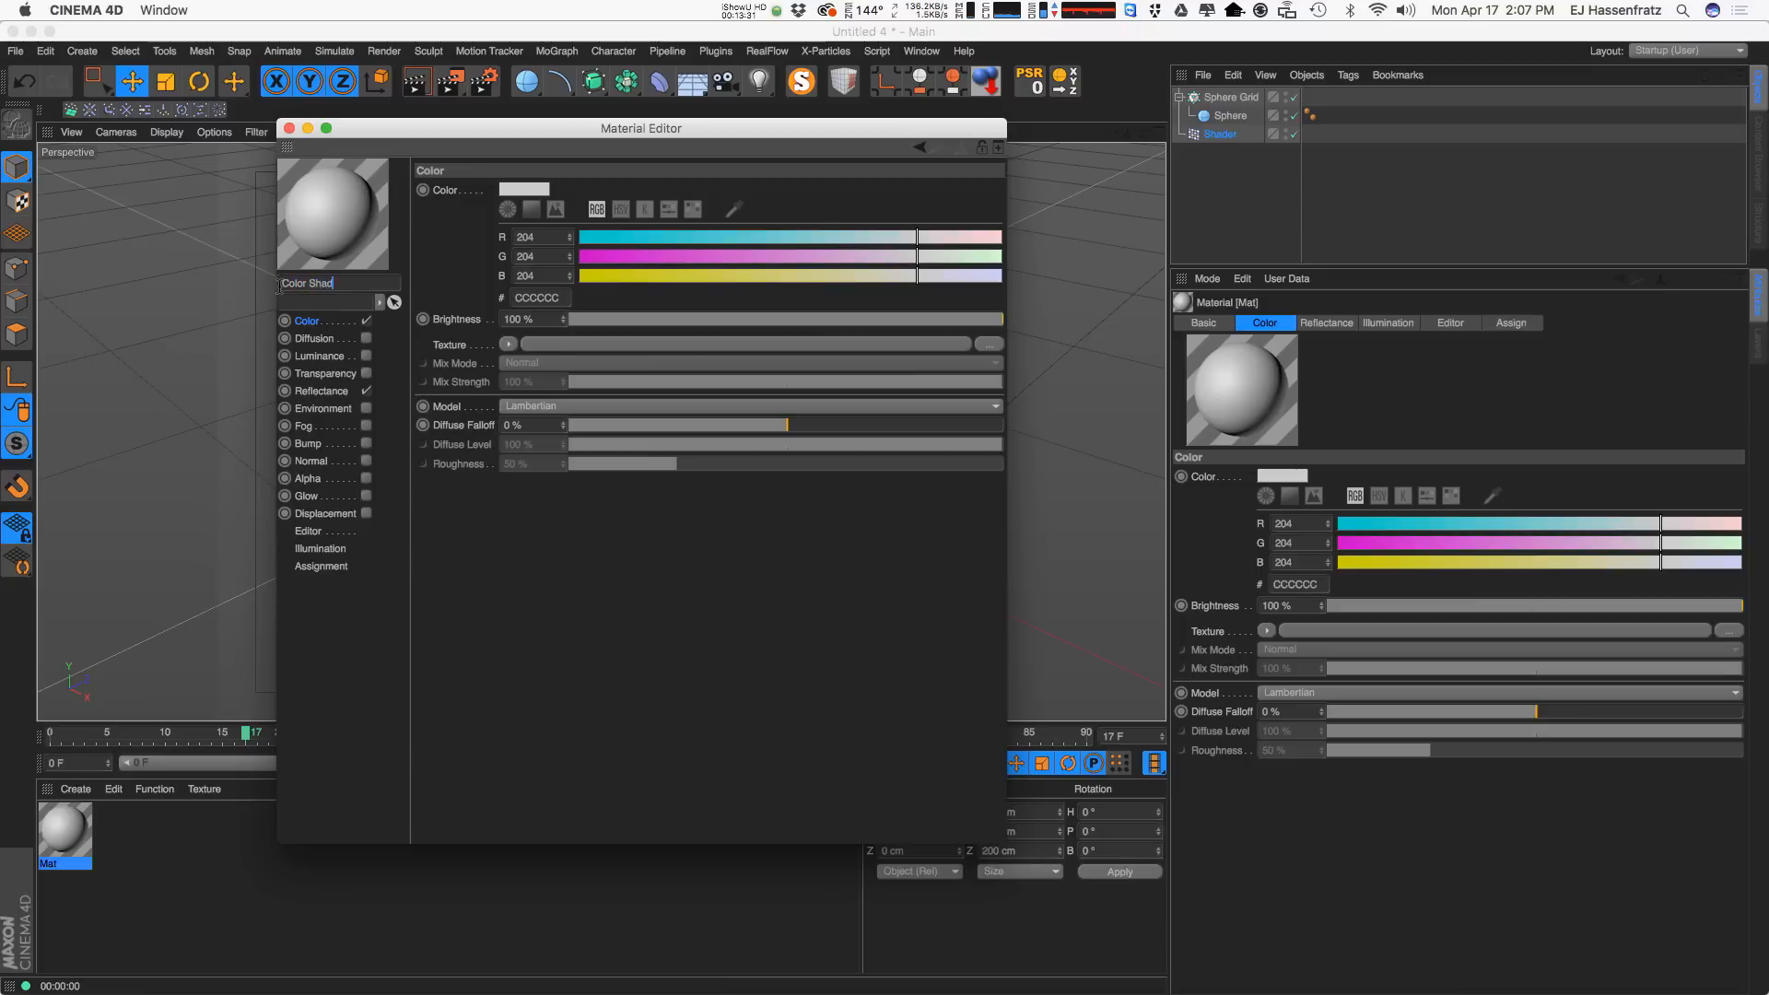
text(er)
key(Return)
drag(494, 152, 813, 179)
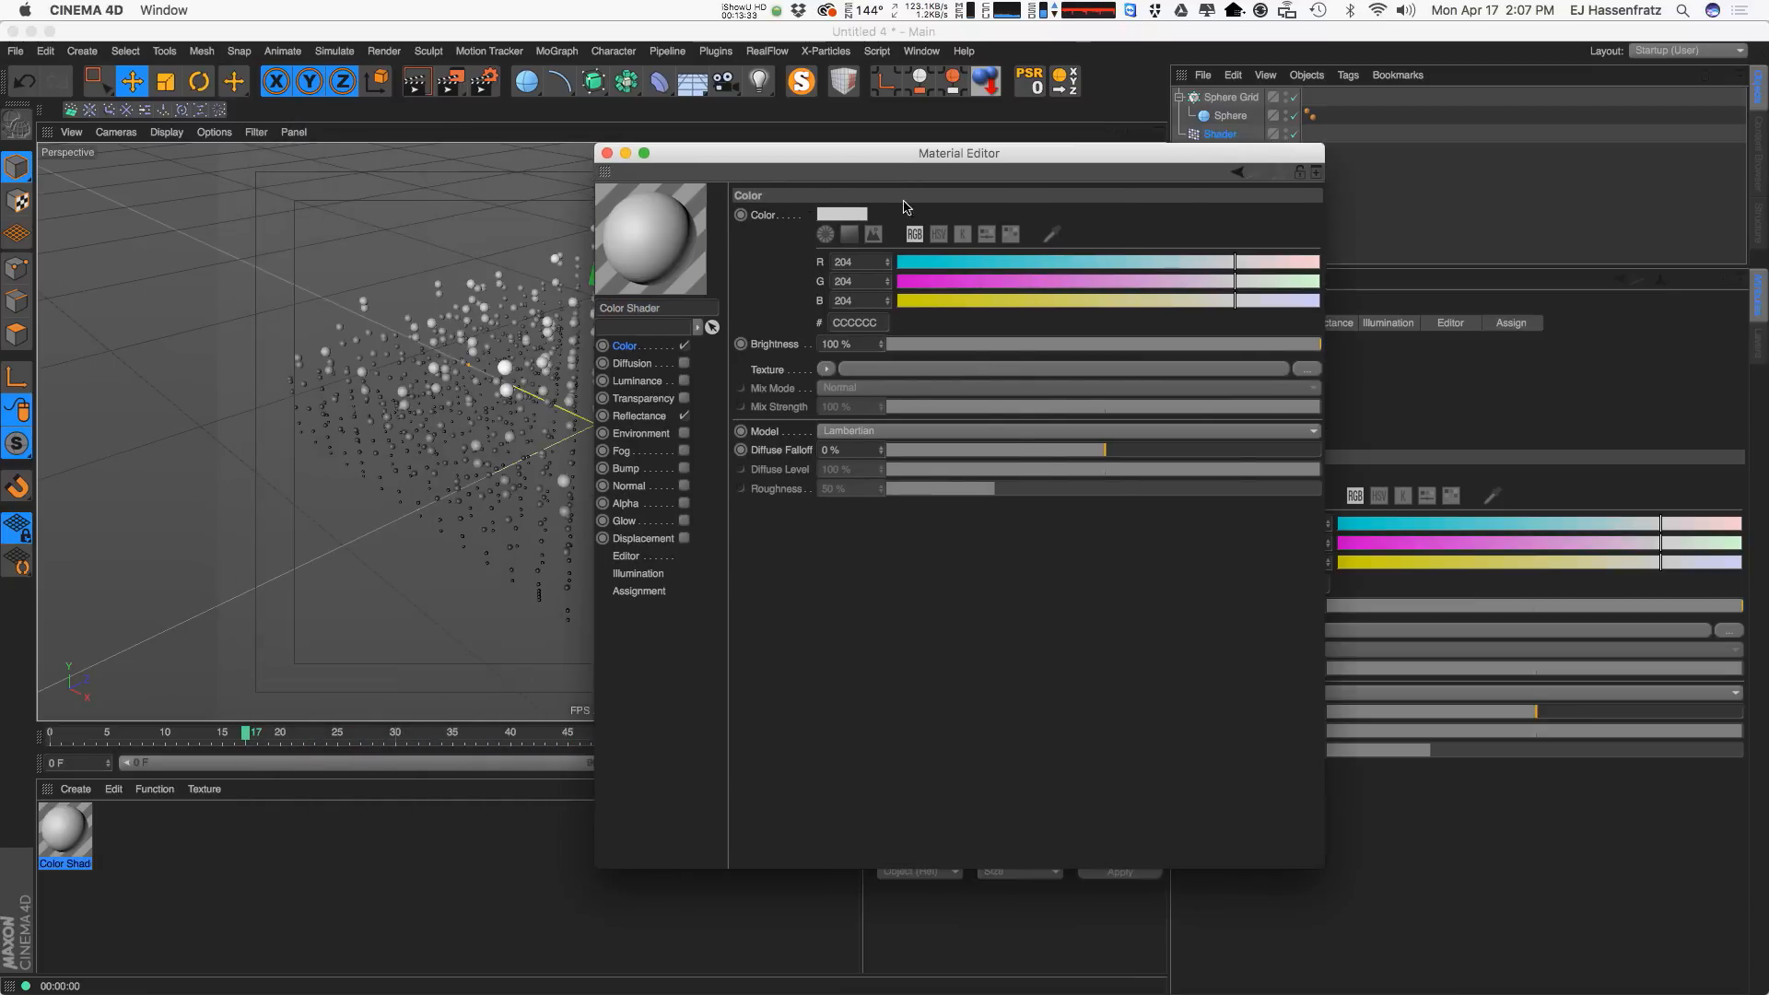
Disable the material's Color and Reflectance channels and enable Luminance instead.
click(684, 346)
click(683, 416)
click(635, 380)
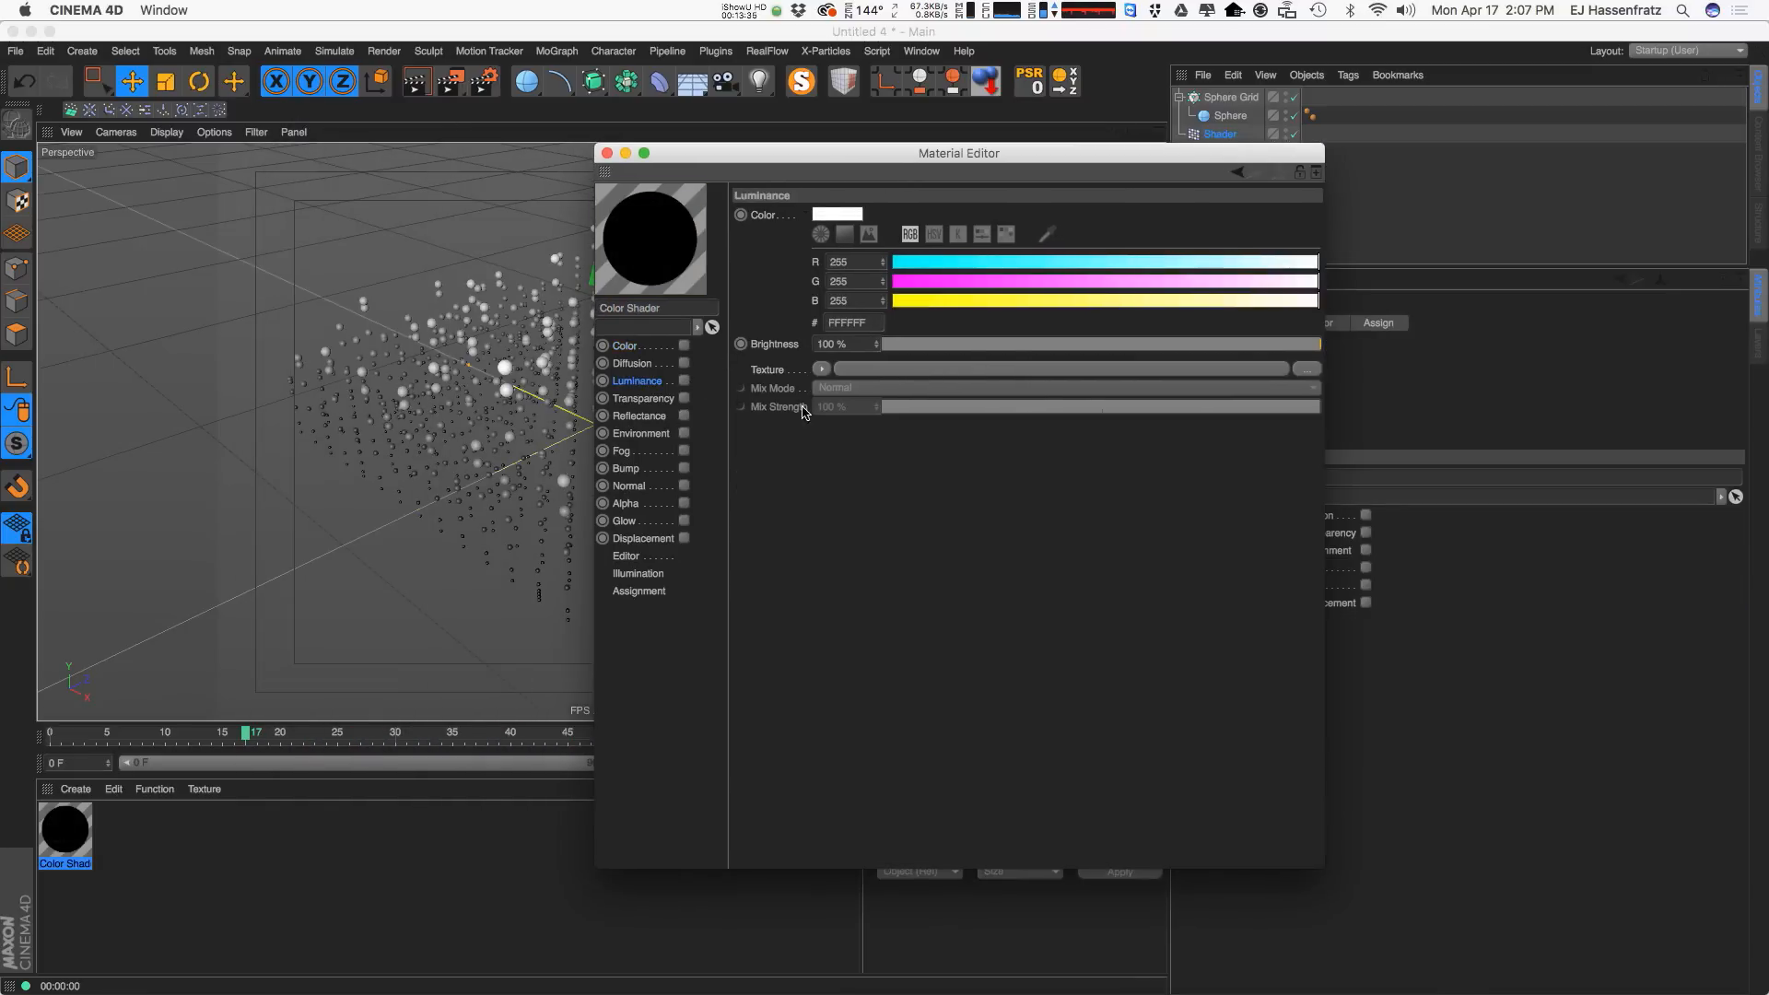
click(684, 381)
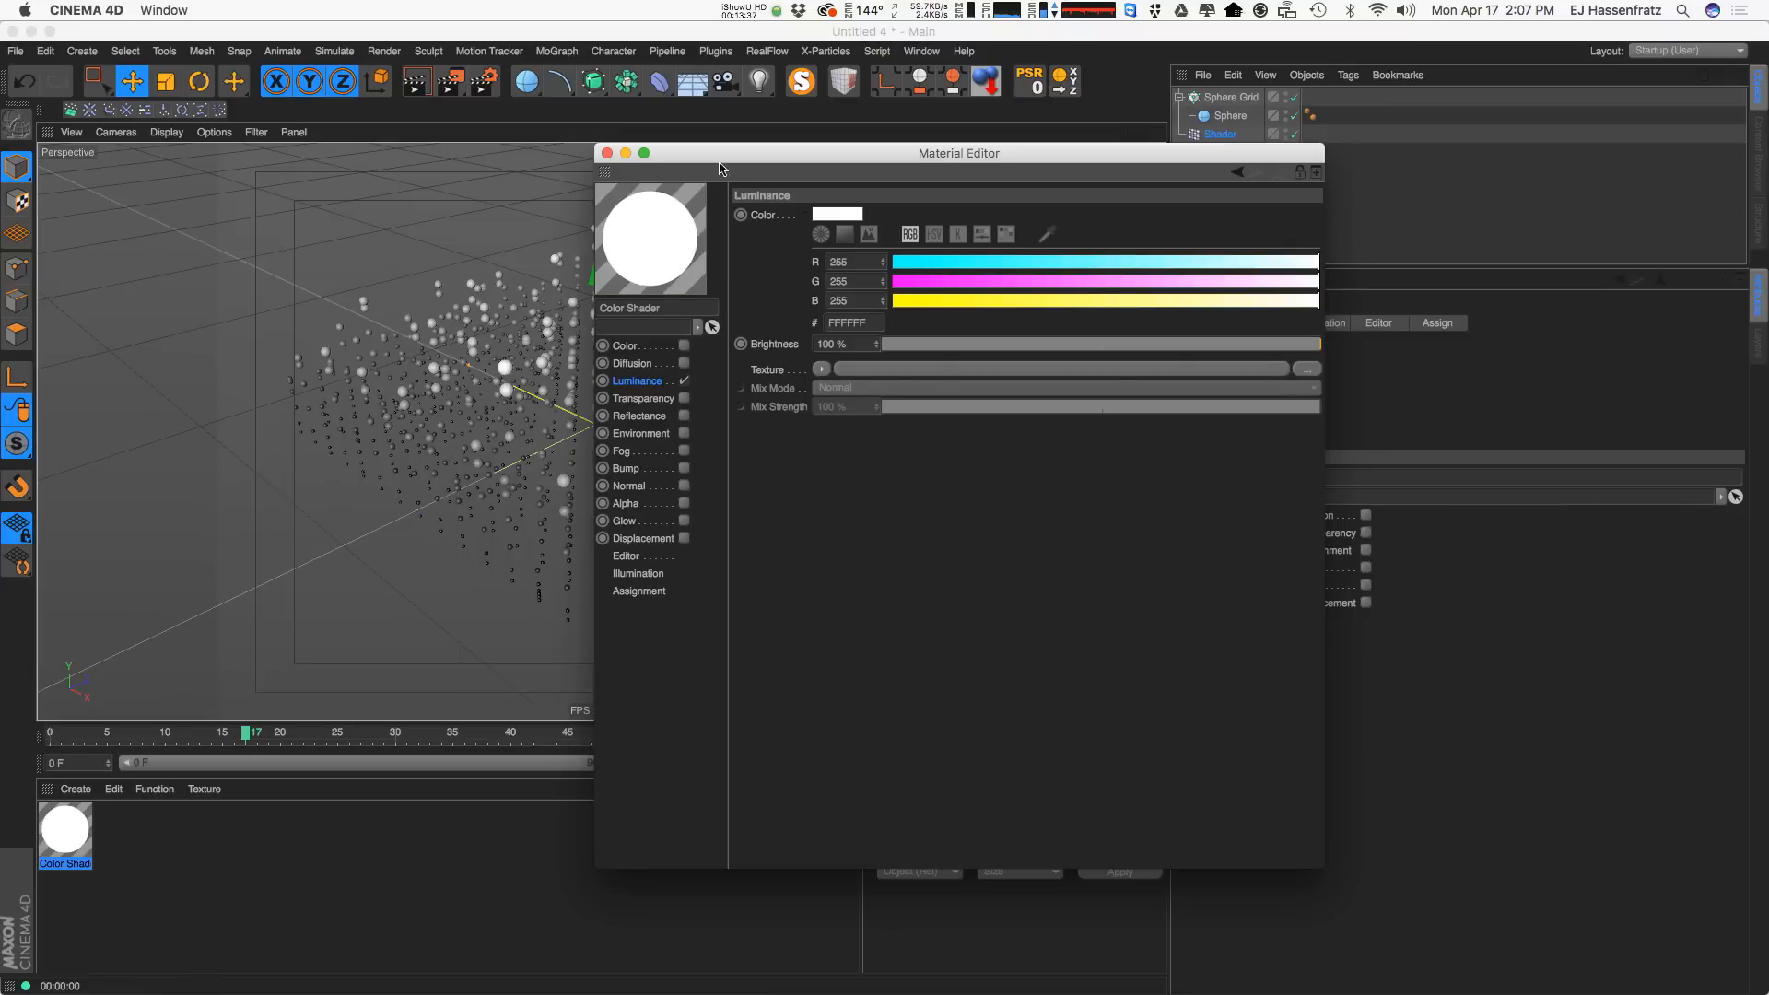
Apply the Color Shader material to the Sphere Grid cloner and render a preview of the view.
drag(707, 163, 417, 701)
drag(70, 836, 1235, 98)
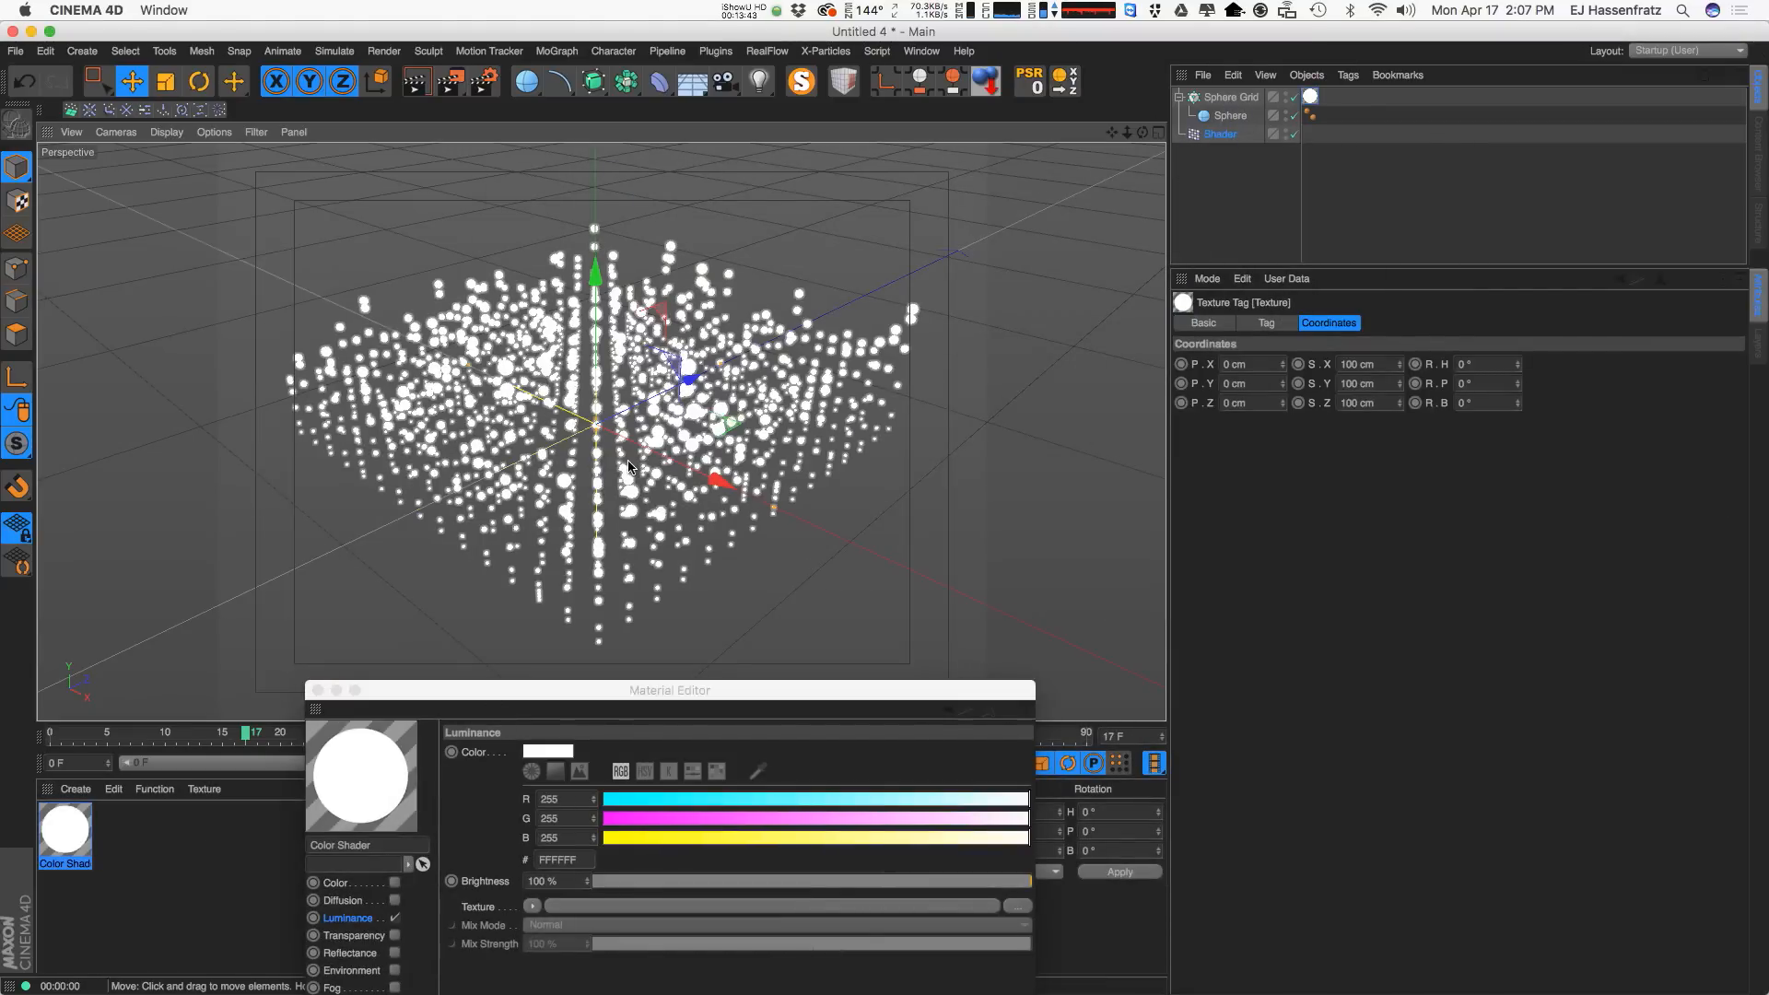
key(super+r)
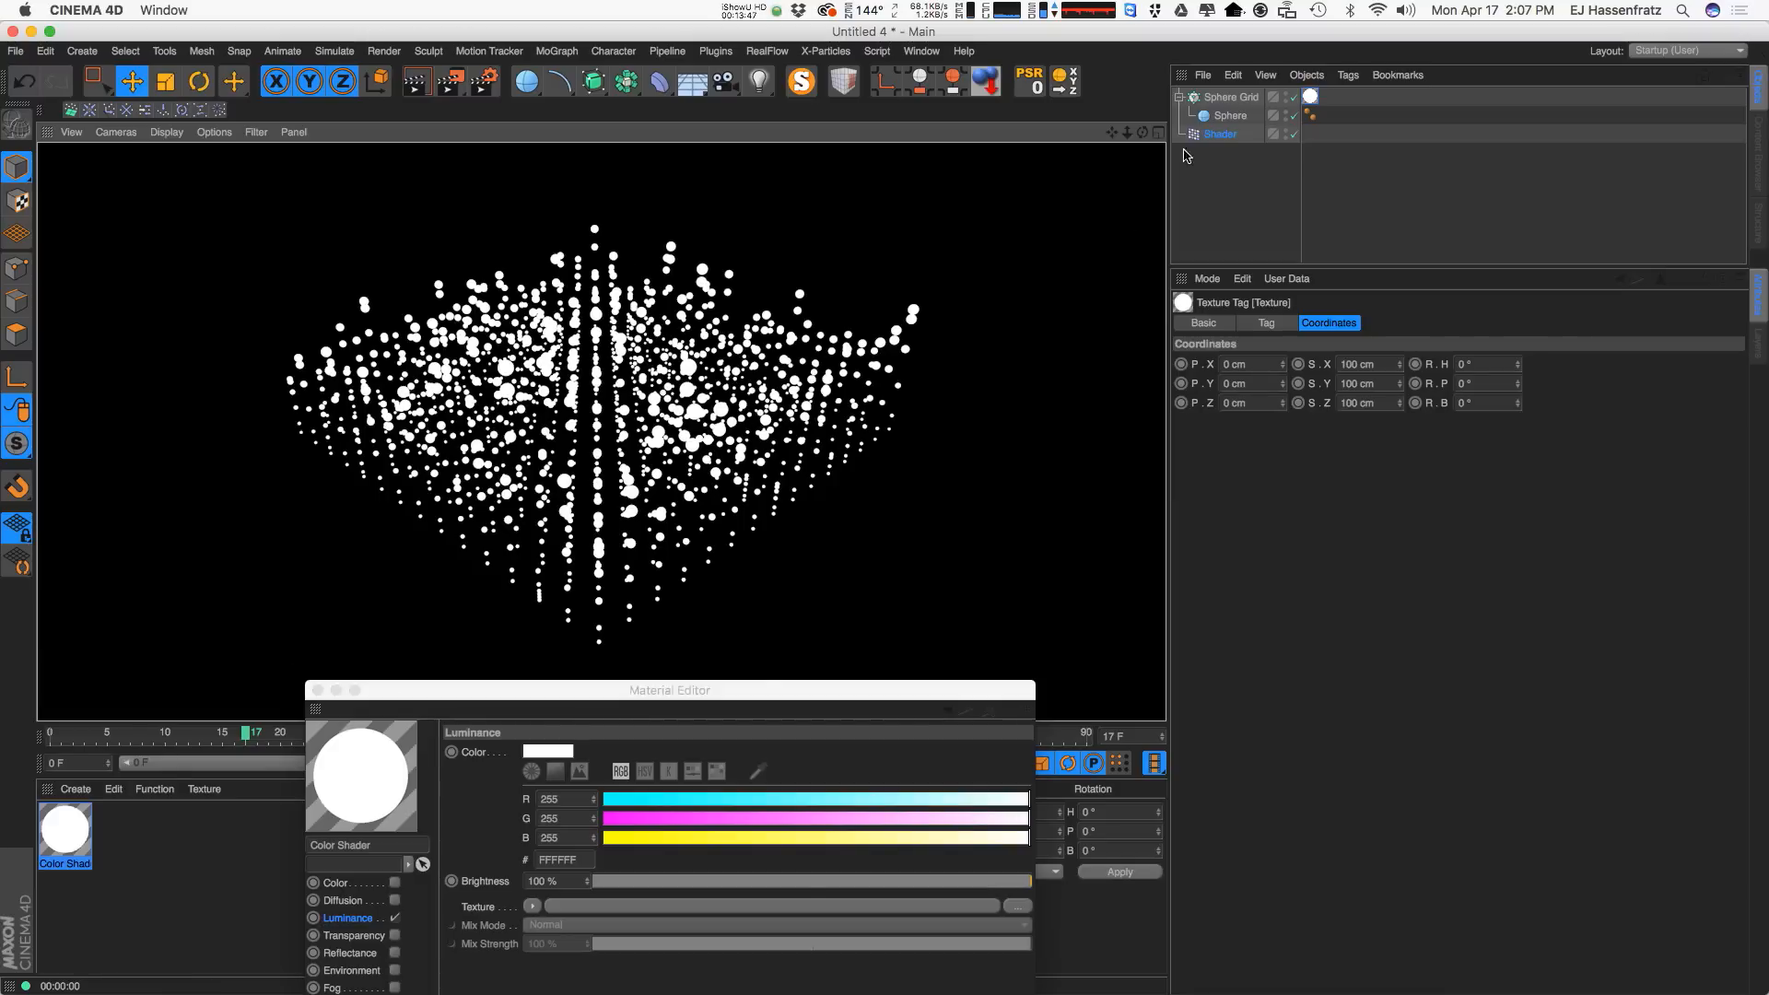
Load the MoGraph Color Shader as the texture of the material's Luminance channel, keeping the clones in view.
click(1241, 102)
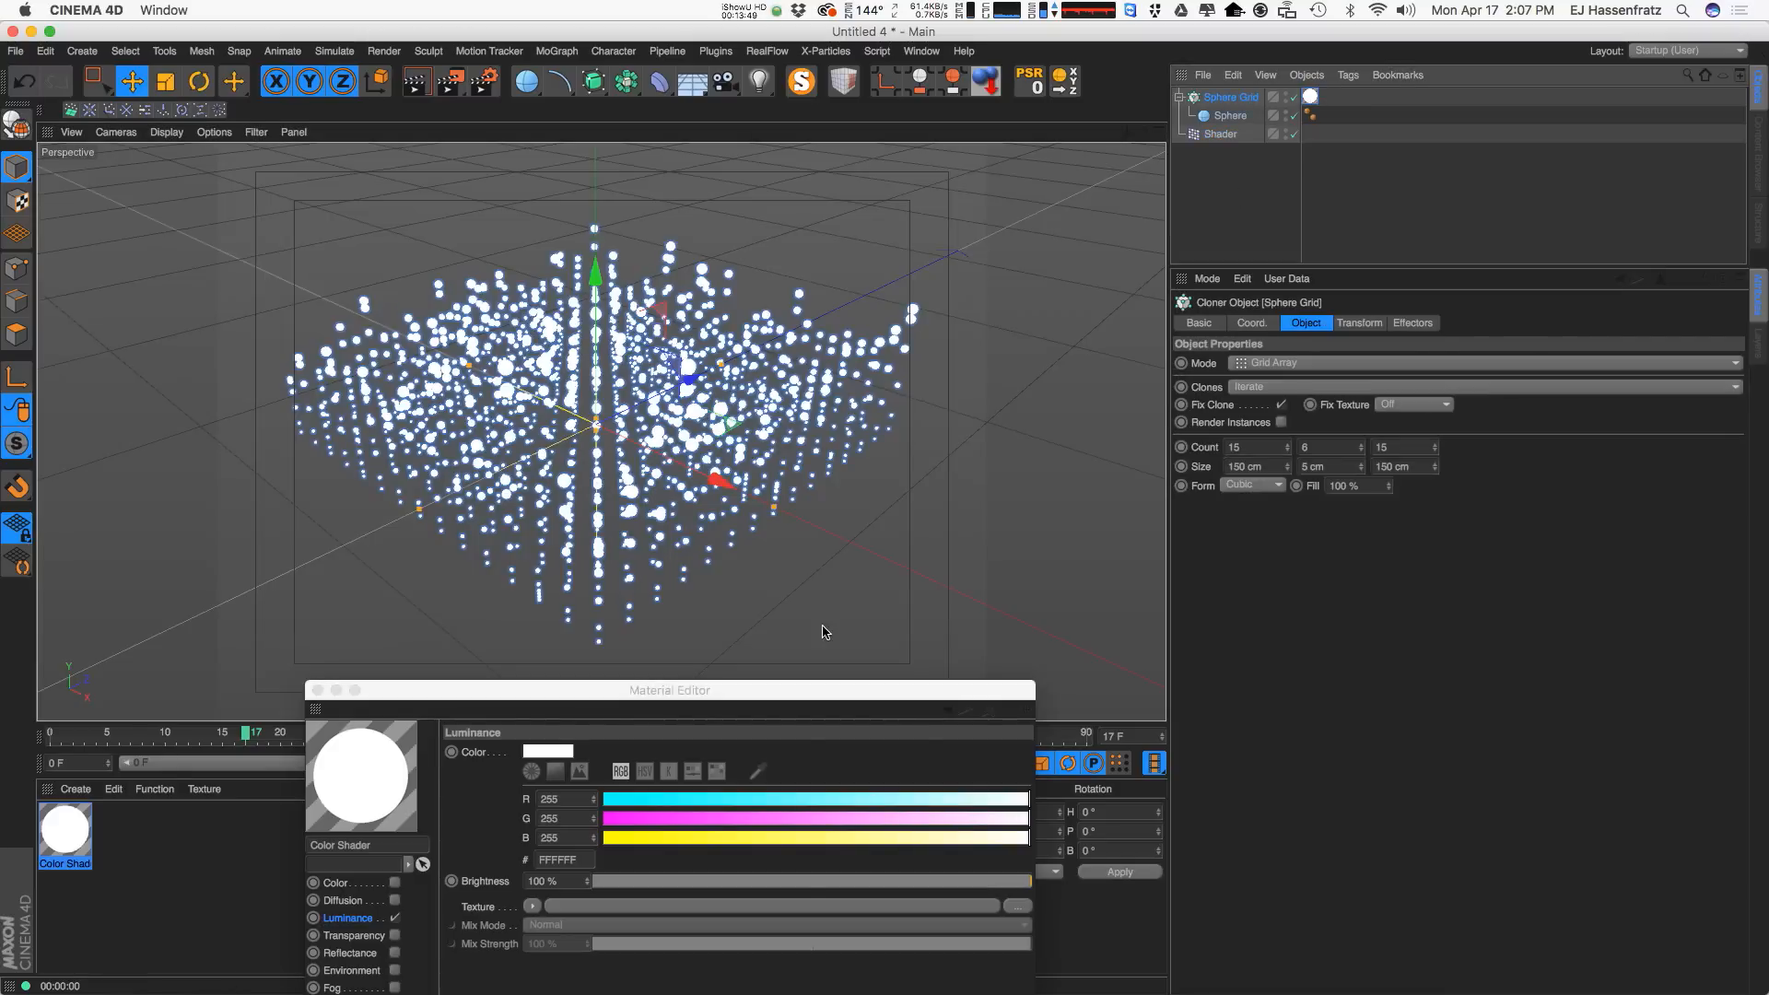
drag(774, 697, 1423, 241)
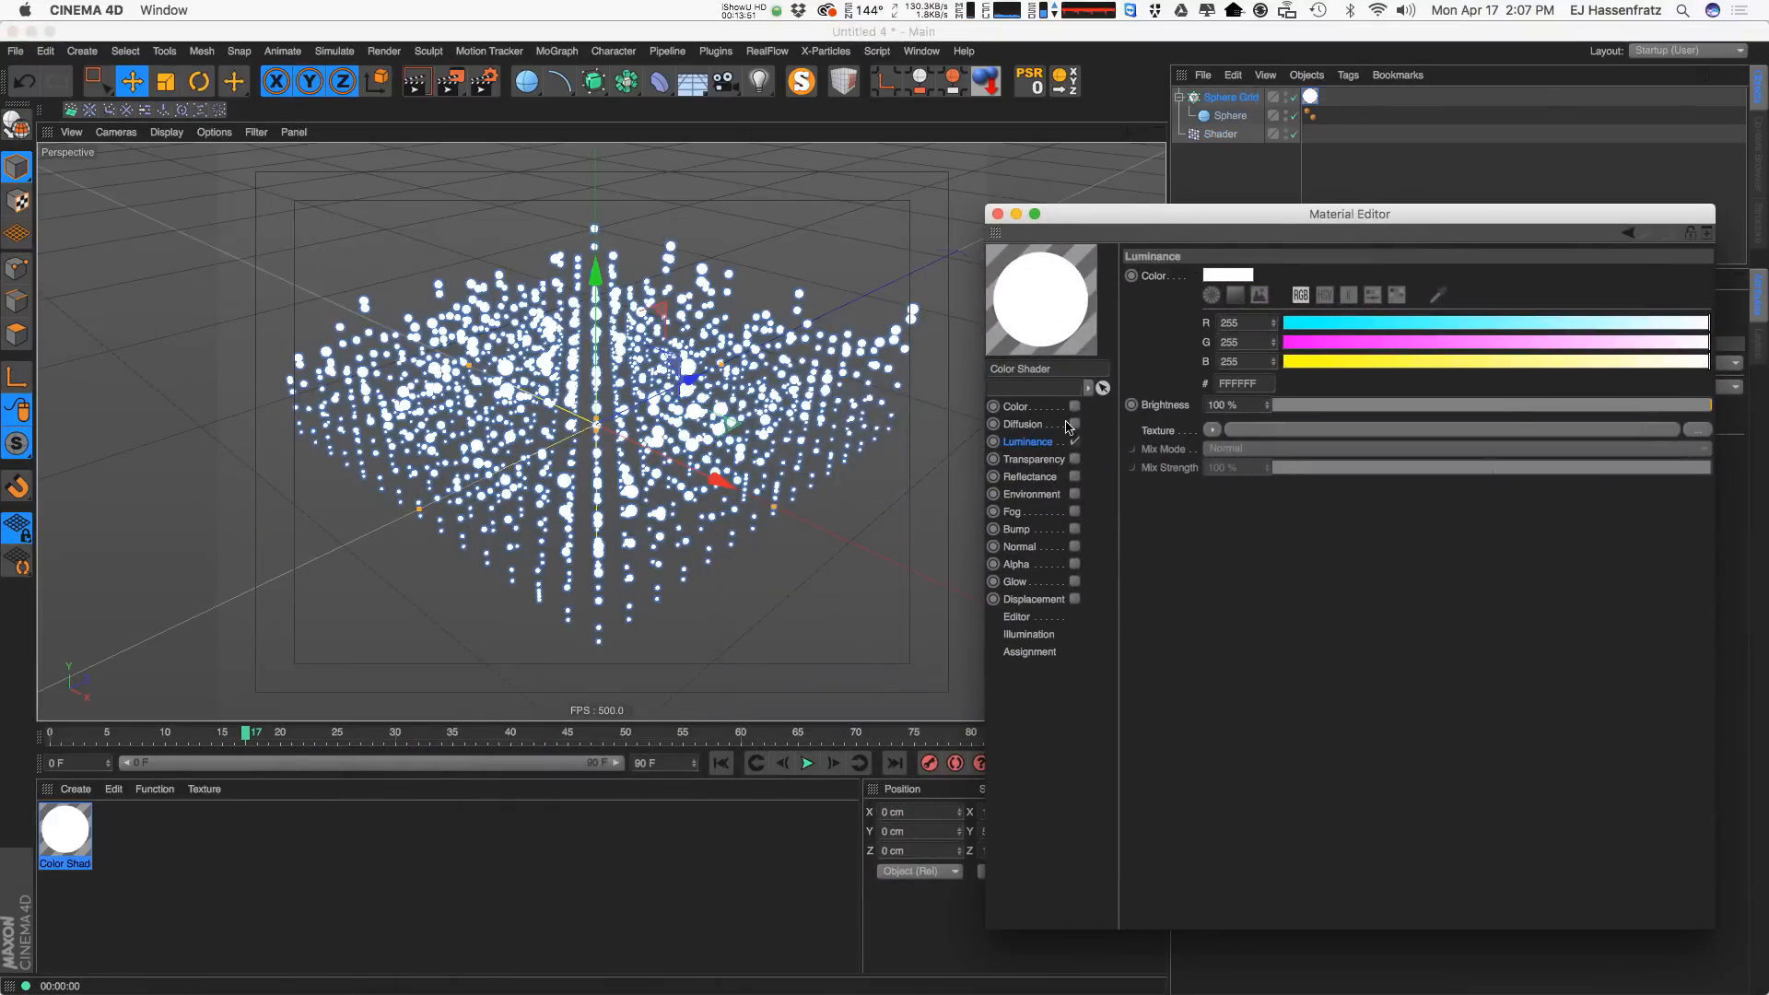
drag(1192, 229, 1182, 240)
click(1210, 135)
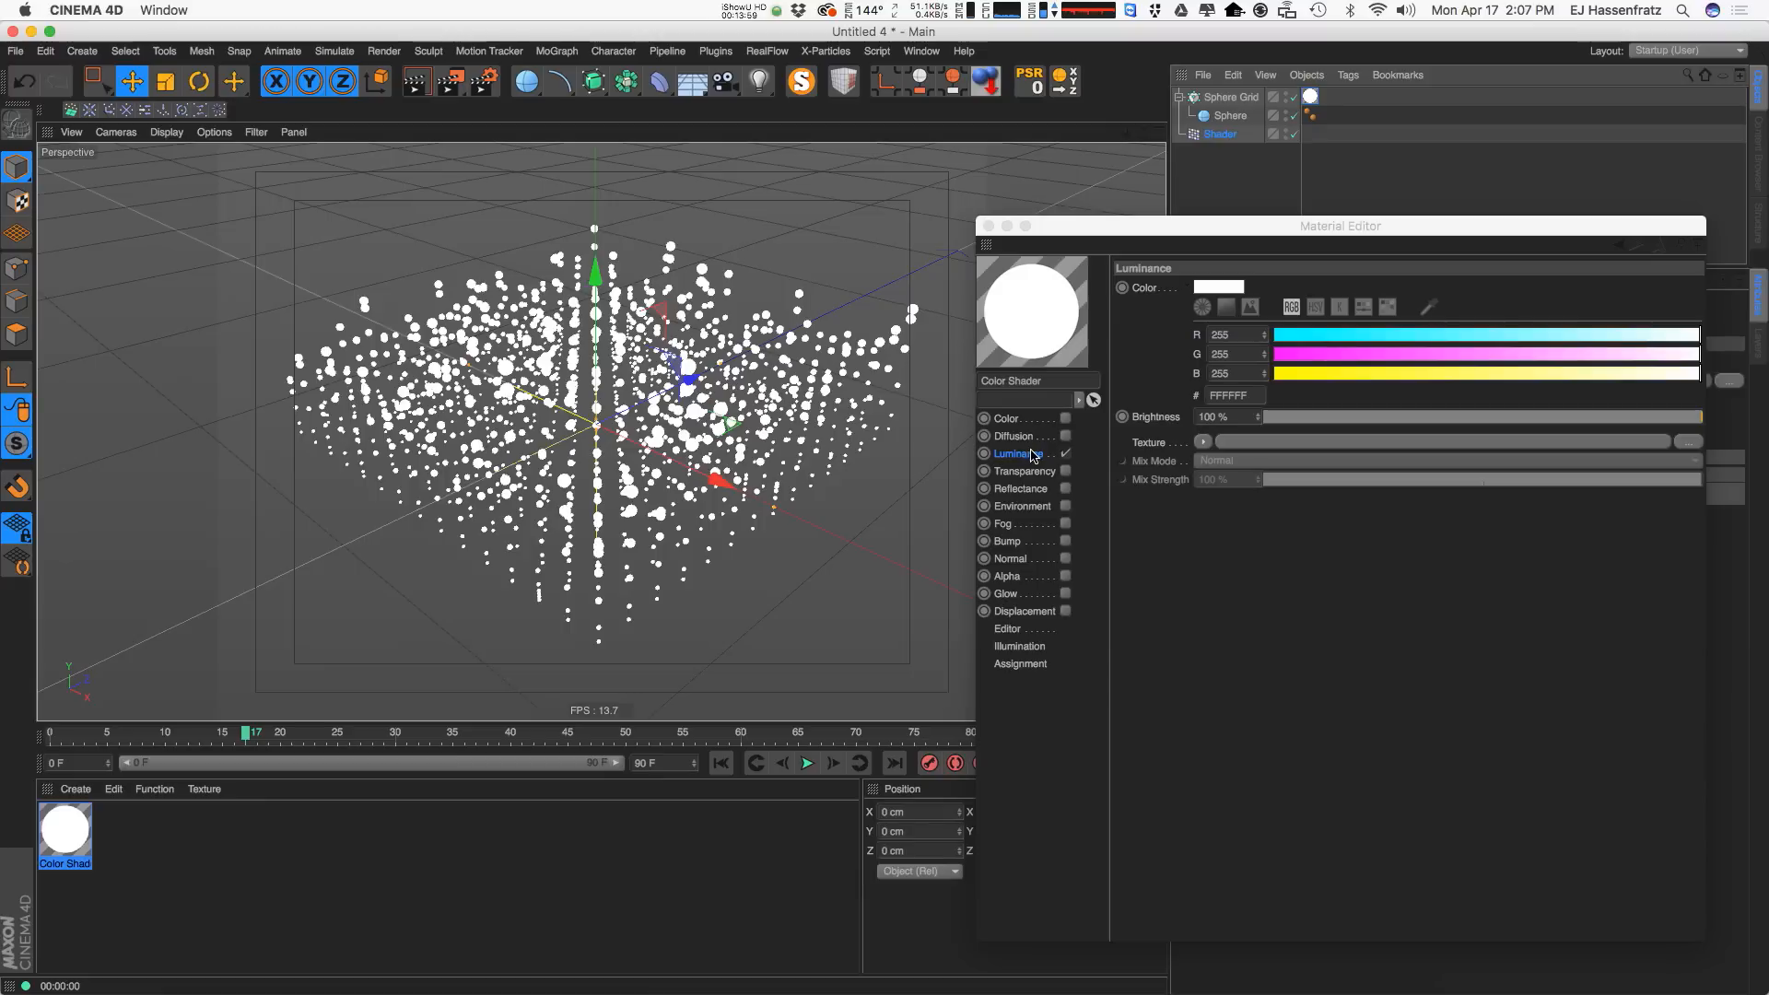
click(1202, 443)
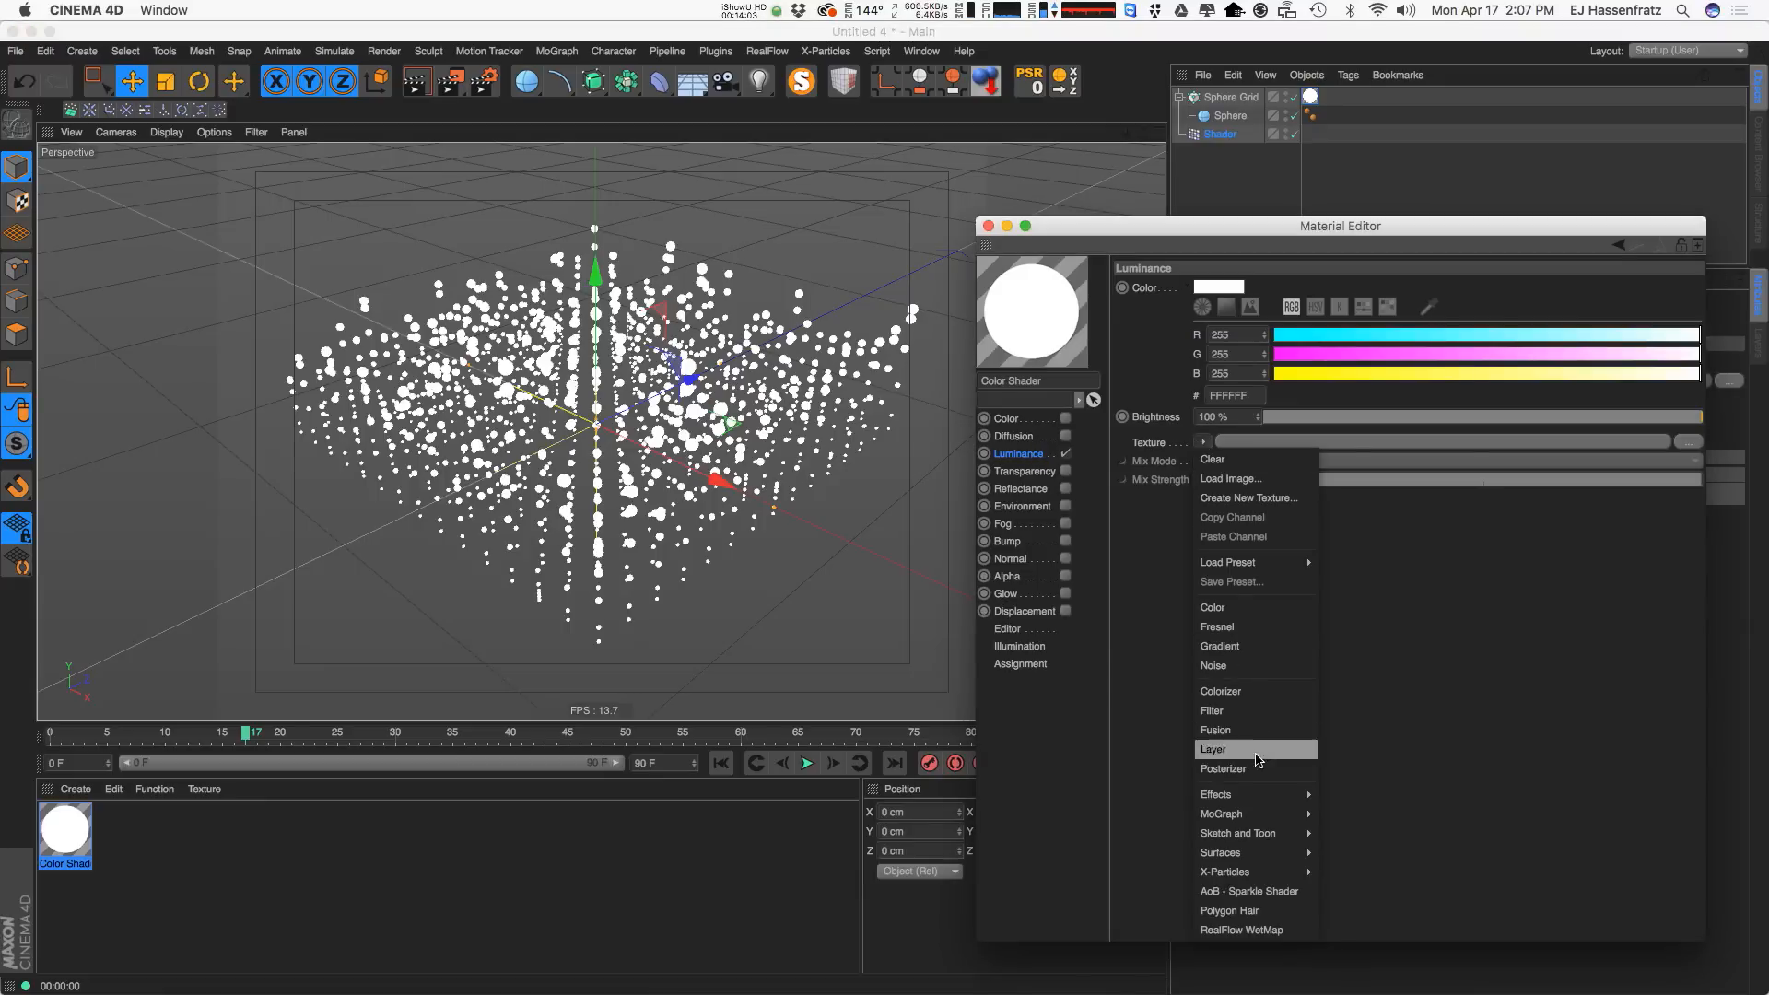
mouse_move(1239, 815)
click(1341, 852)
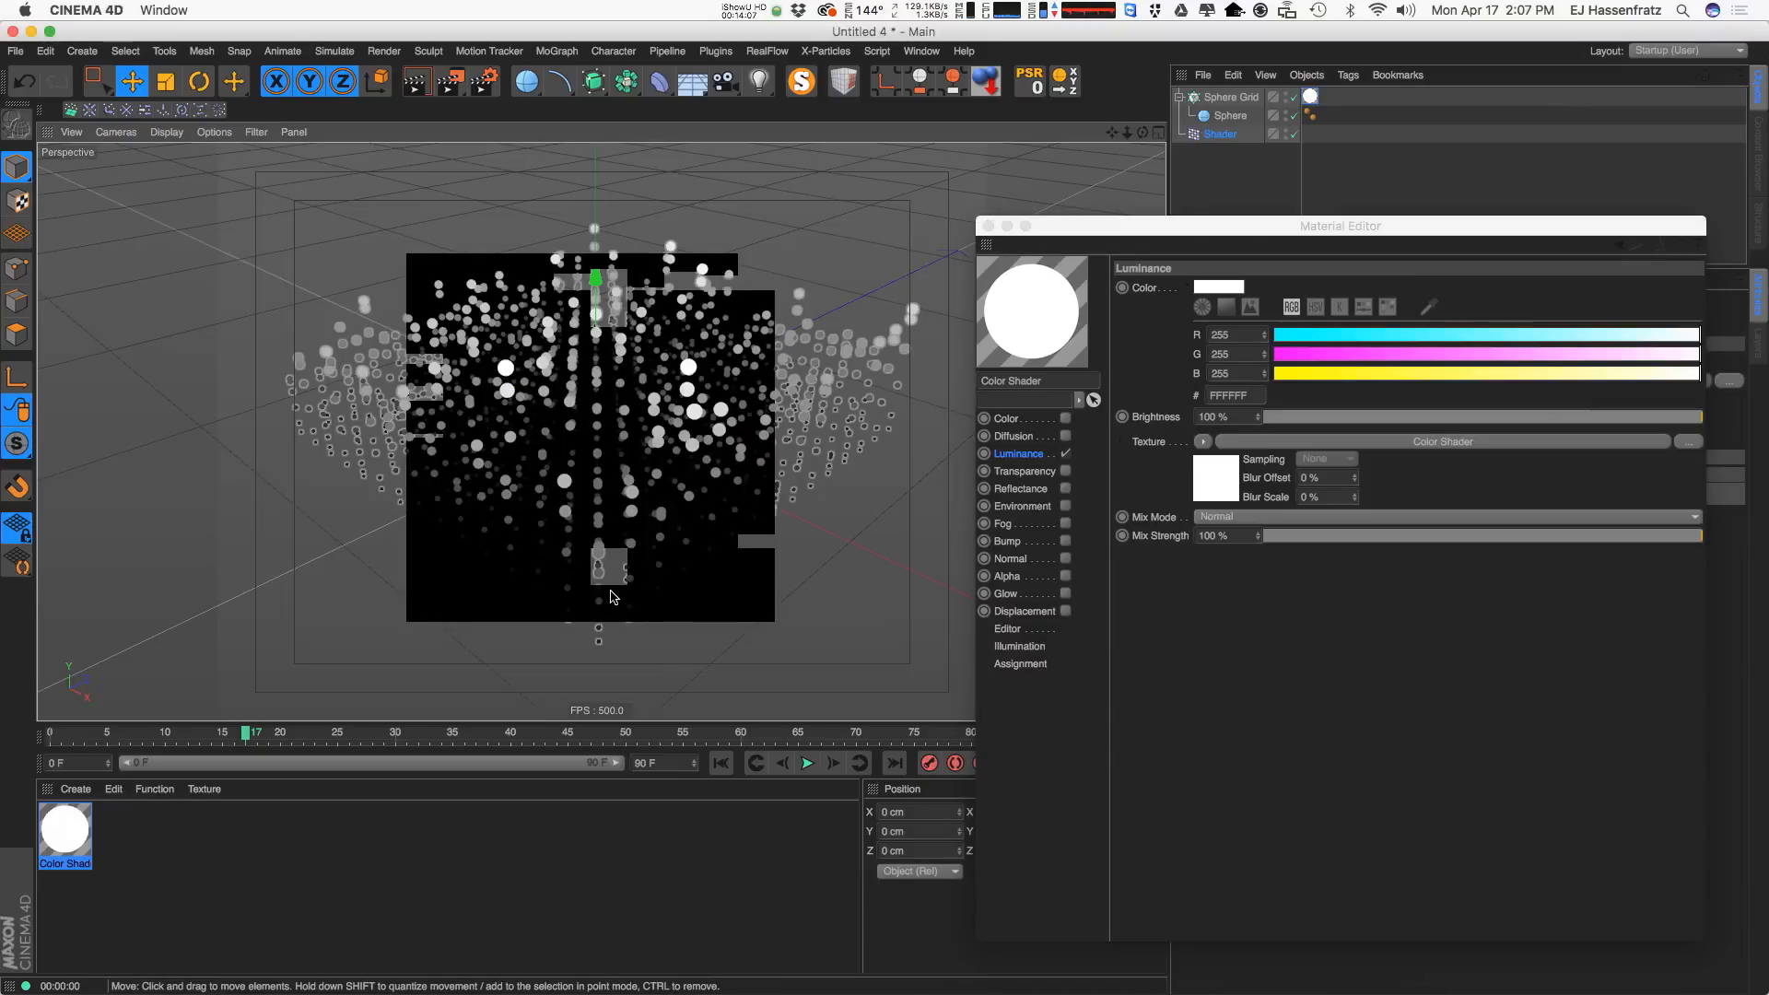
click(1218, 134)
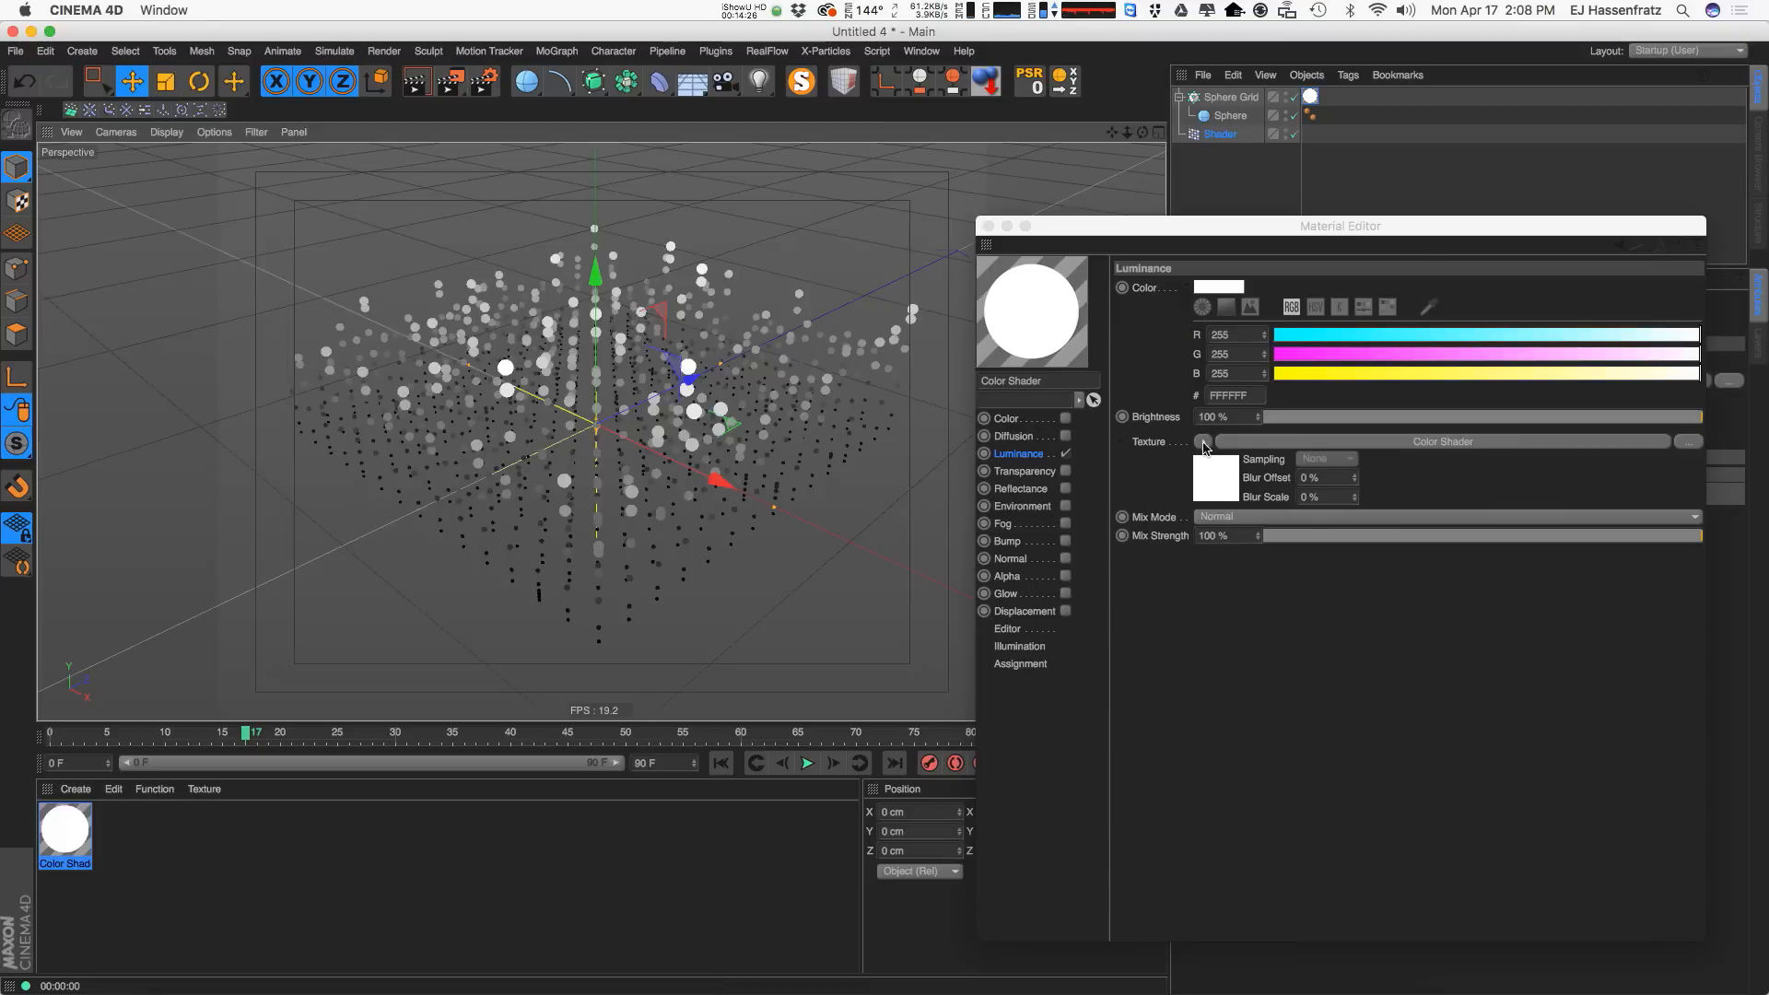
Wrap the luminance texture in a Colorizer, open its gradient settings and render a preview of the colored clones.
click(1204, 441)
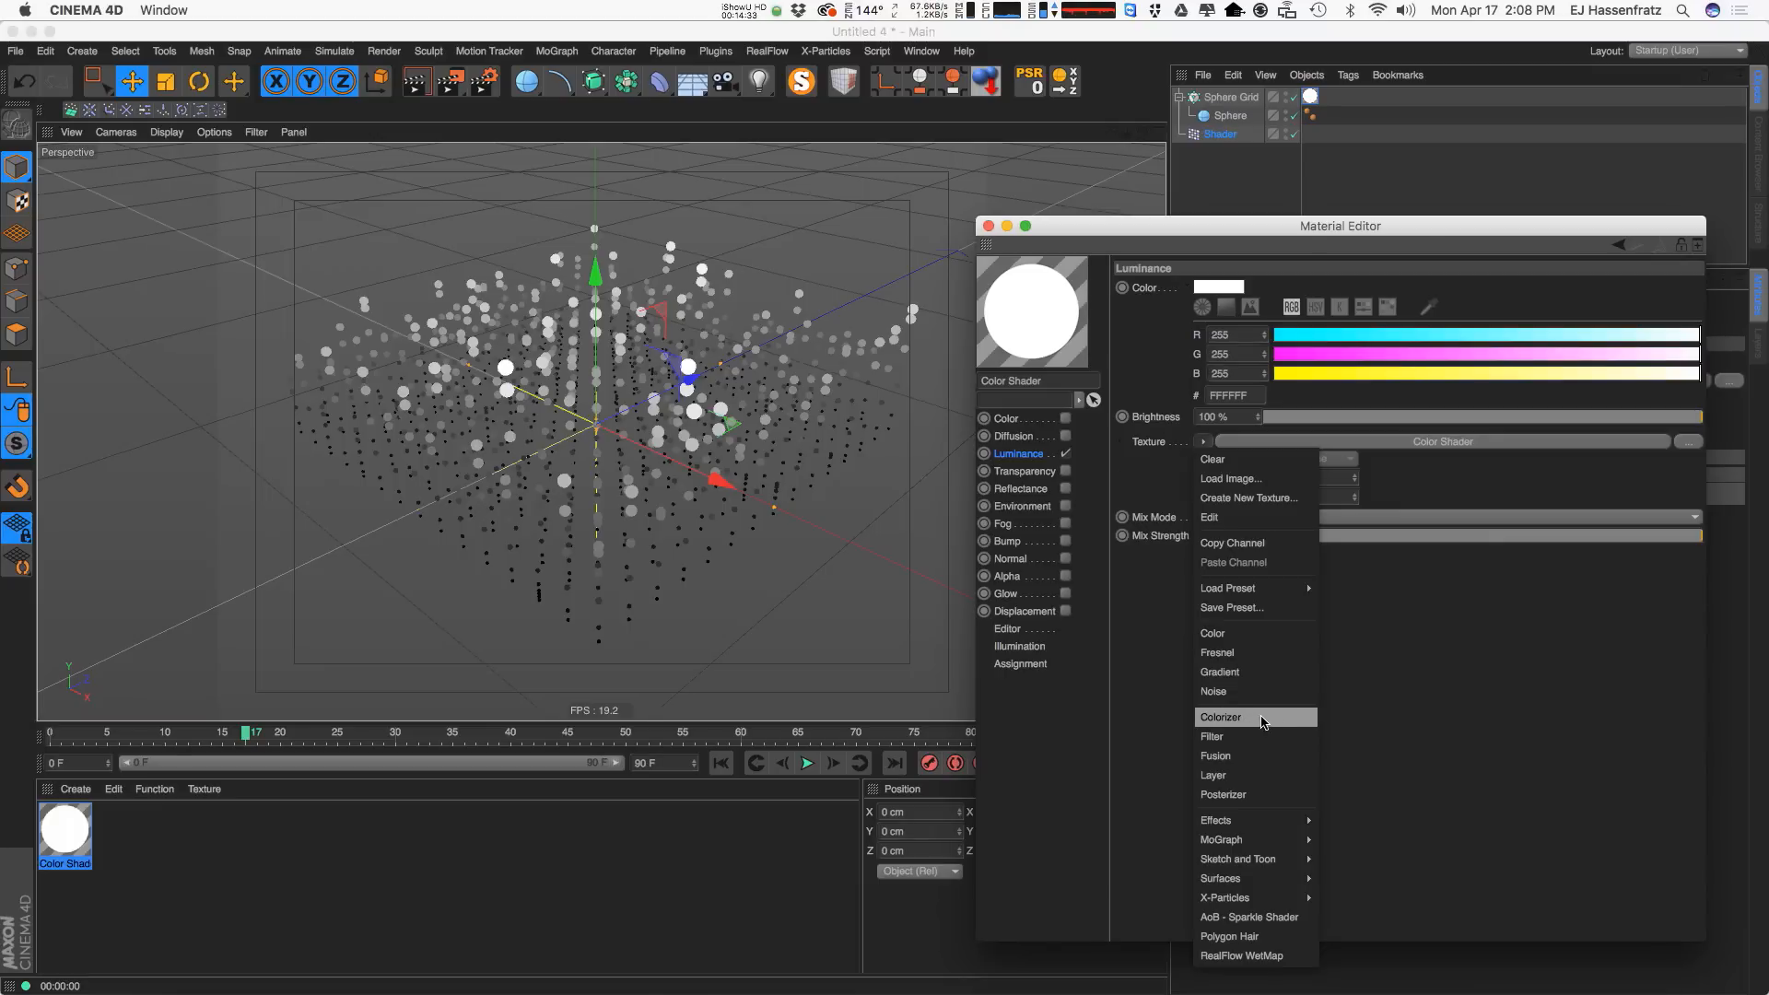
click(1220, 716)
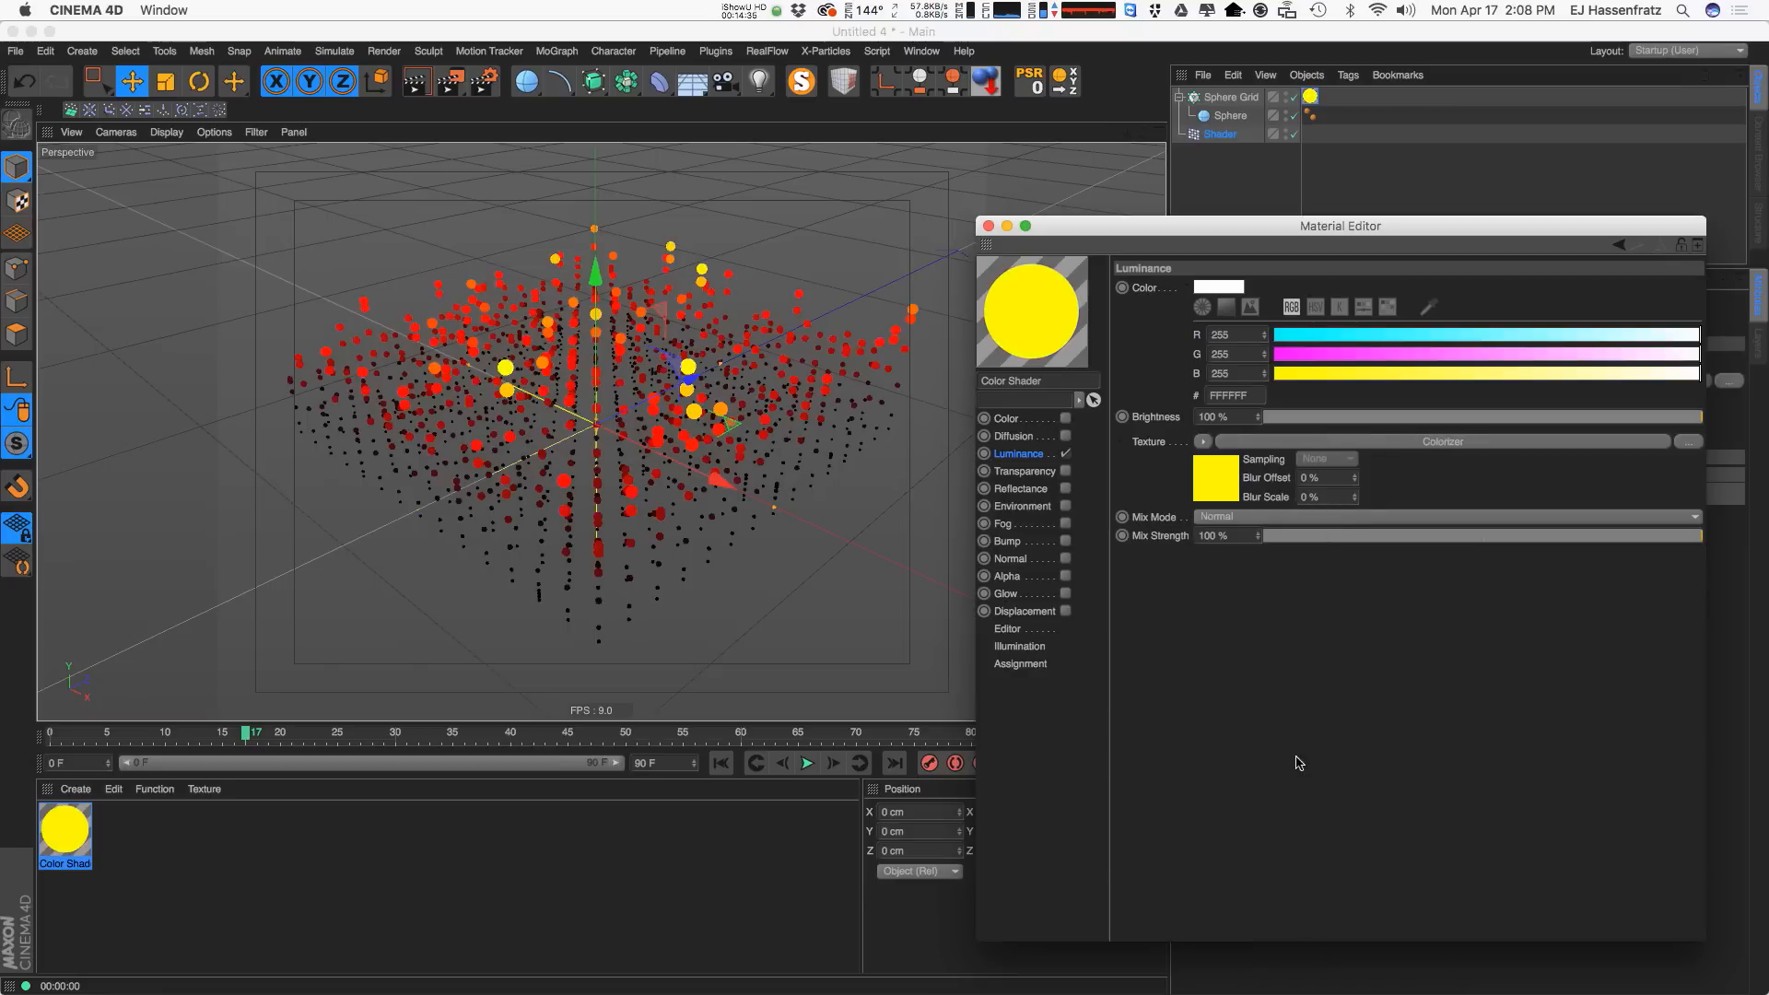
key(super+r)
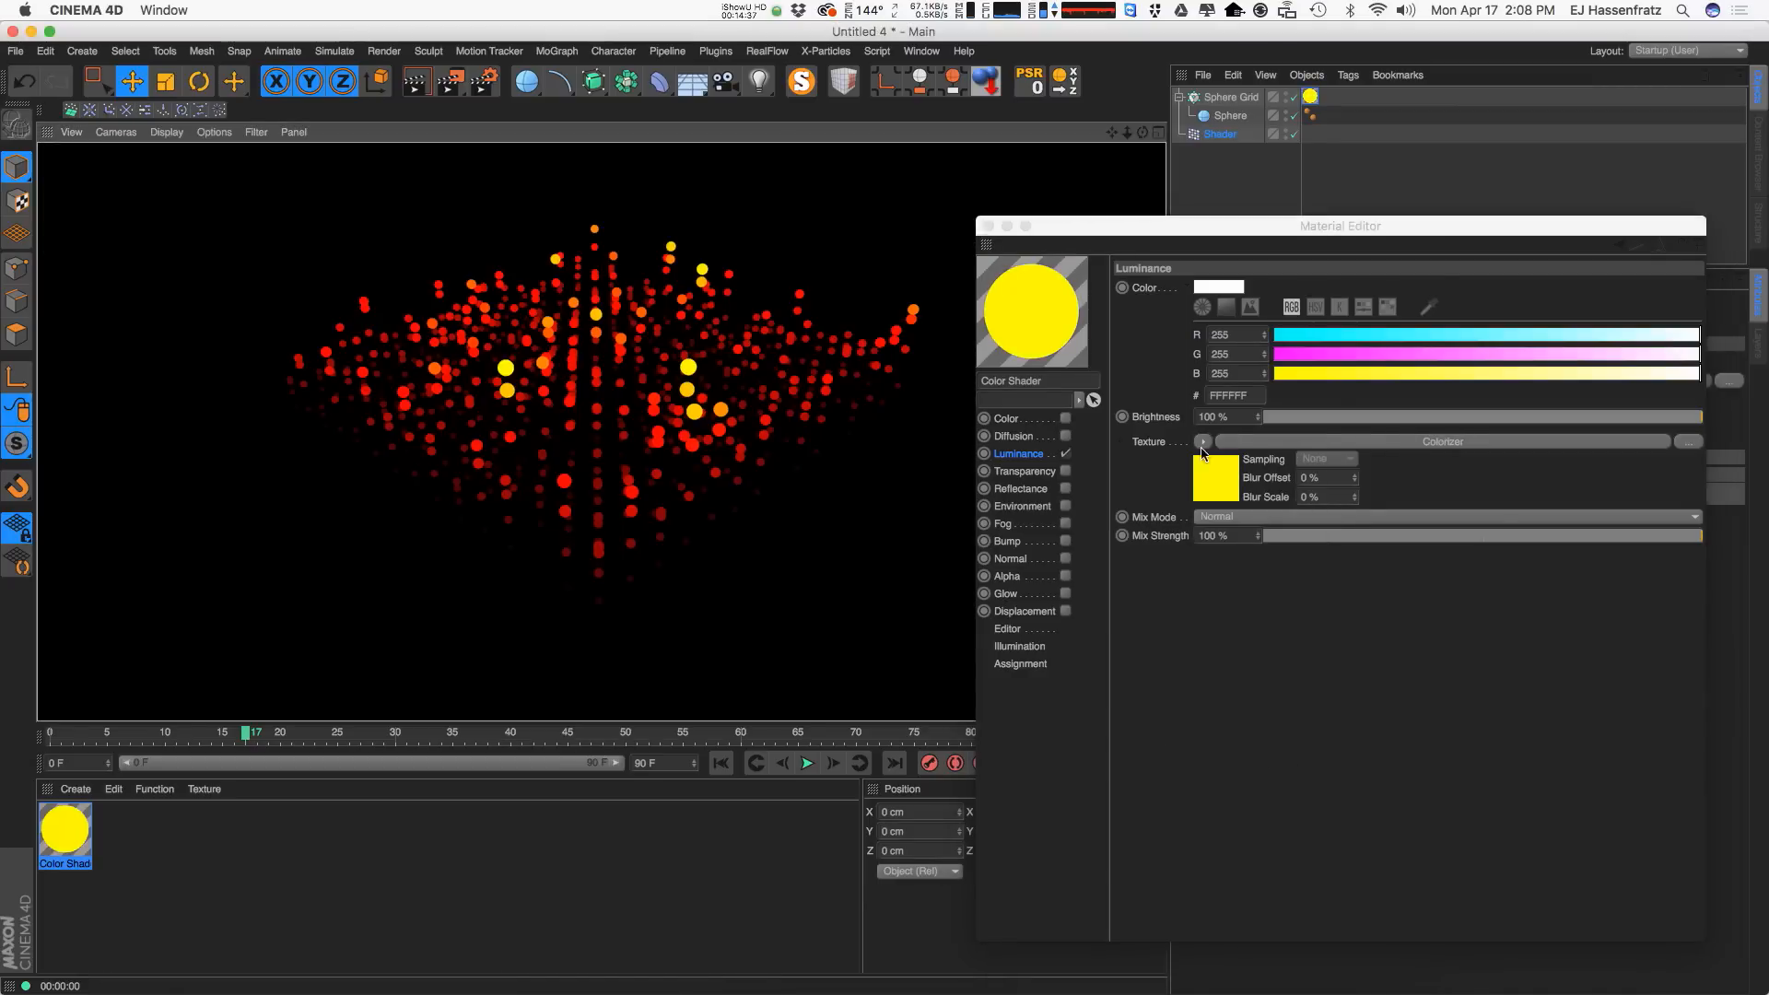
click(1308, 442)
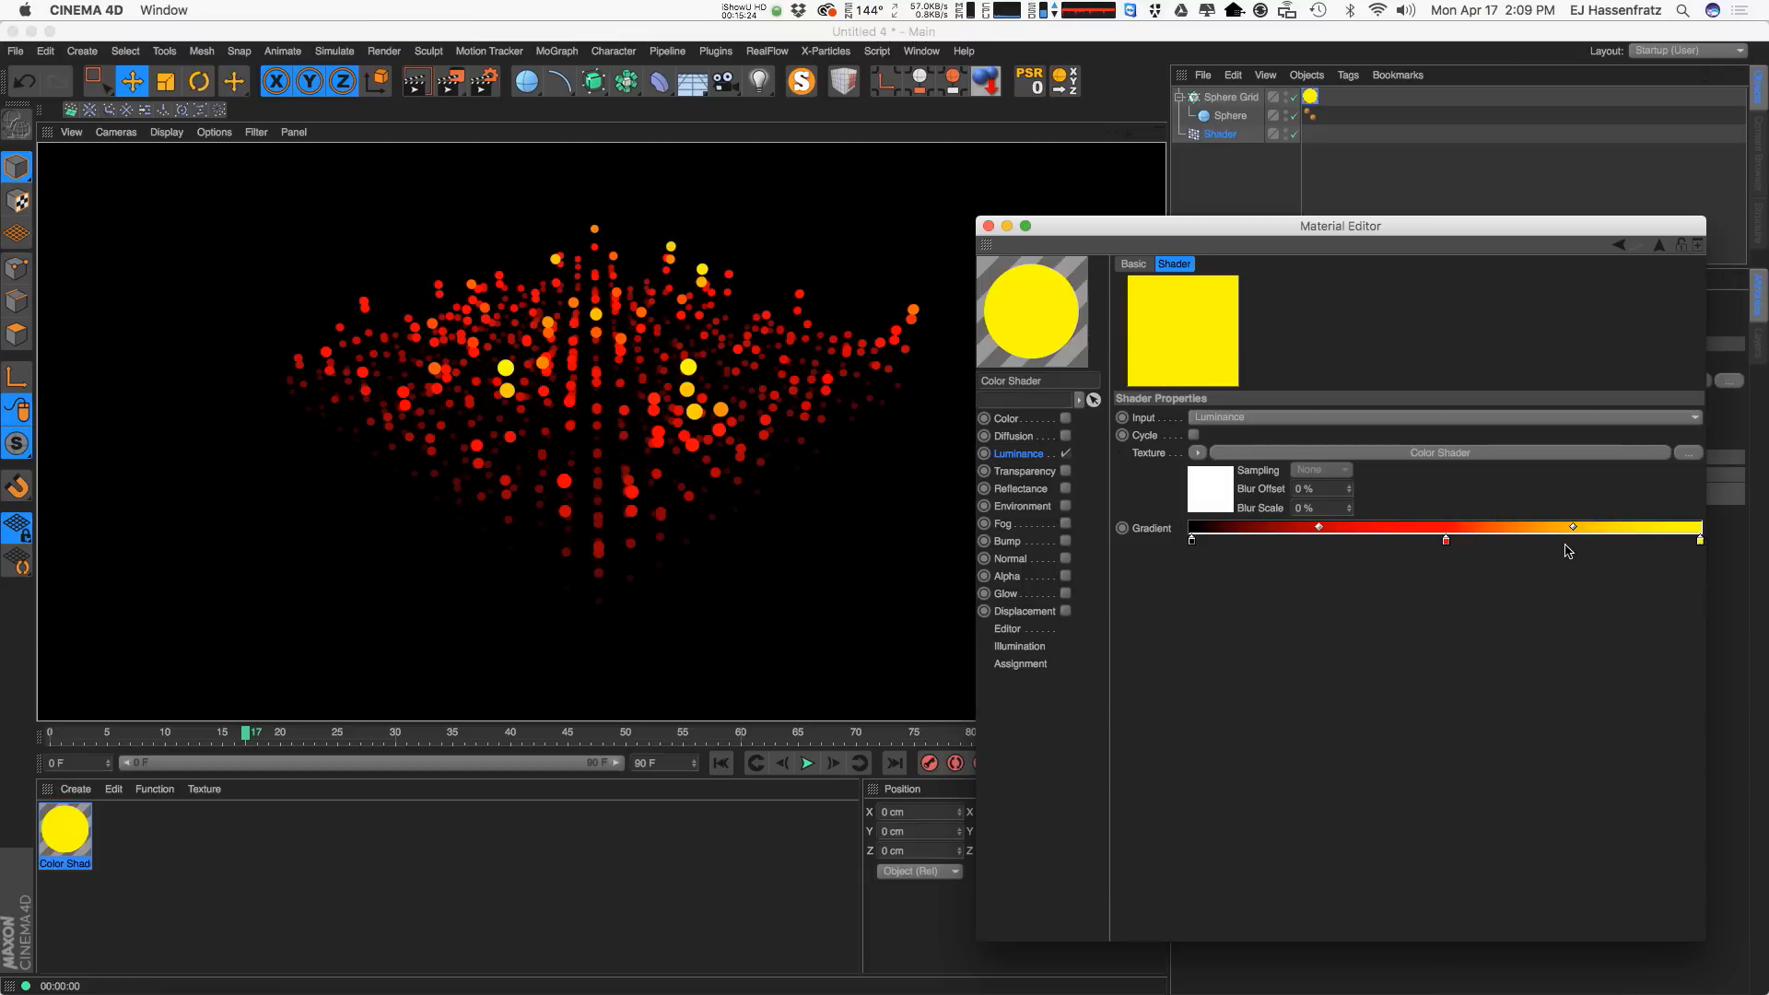
drag(1568, 551, 1270, 605)
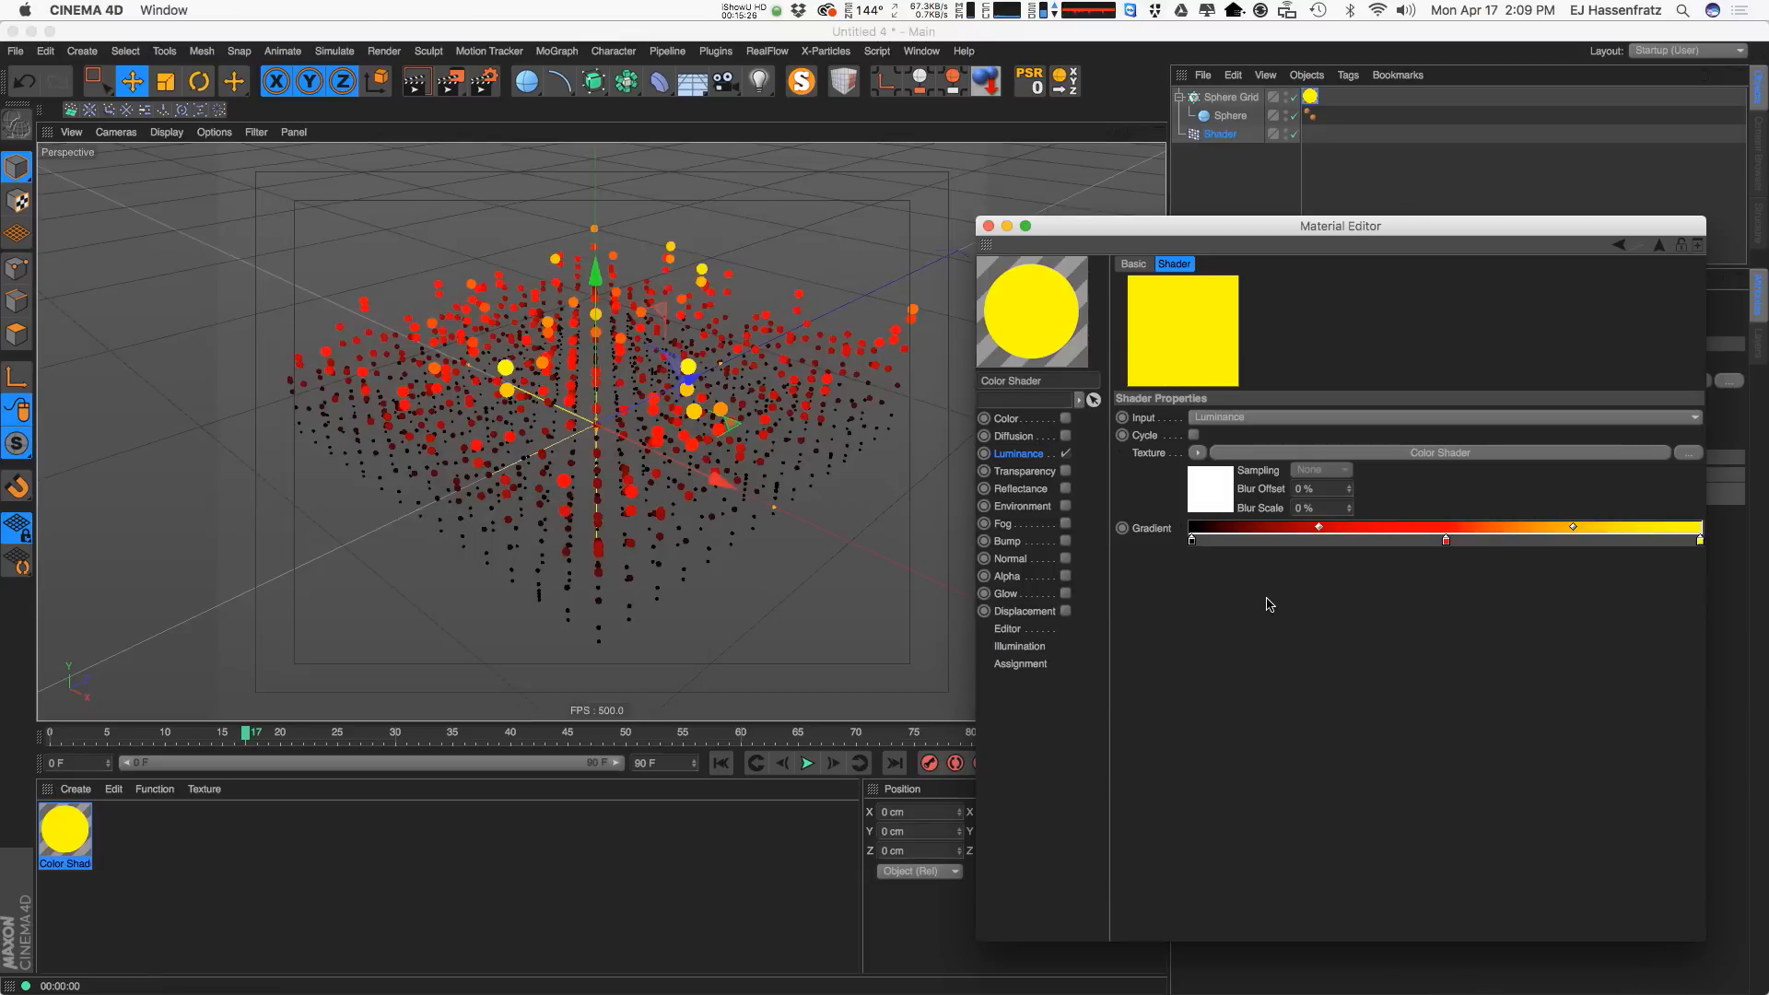
key(ctrl+r)
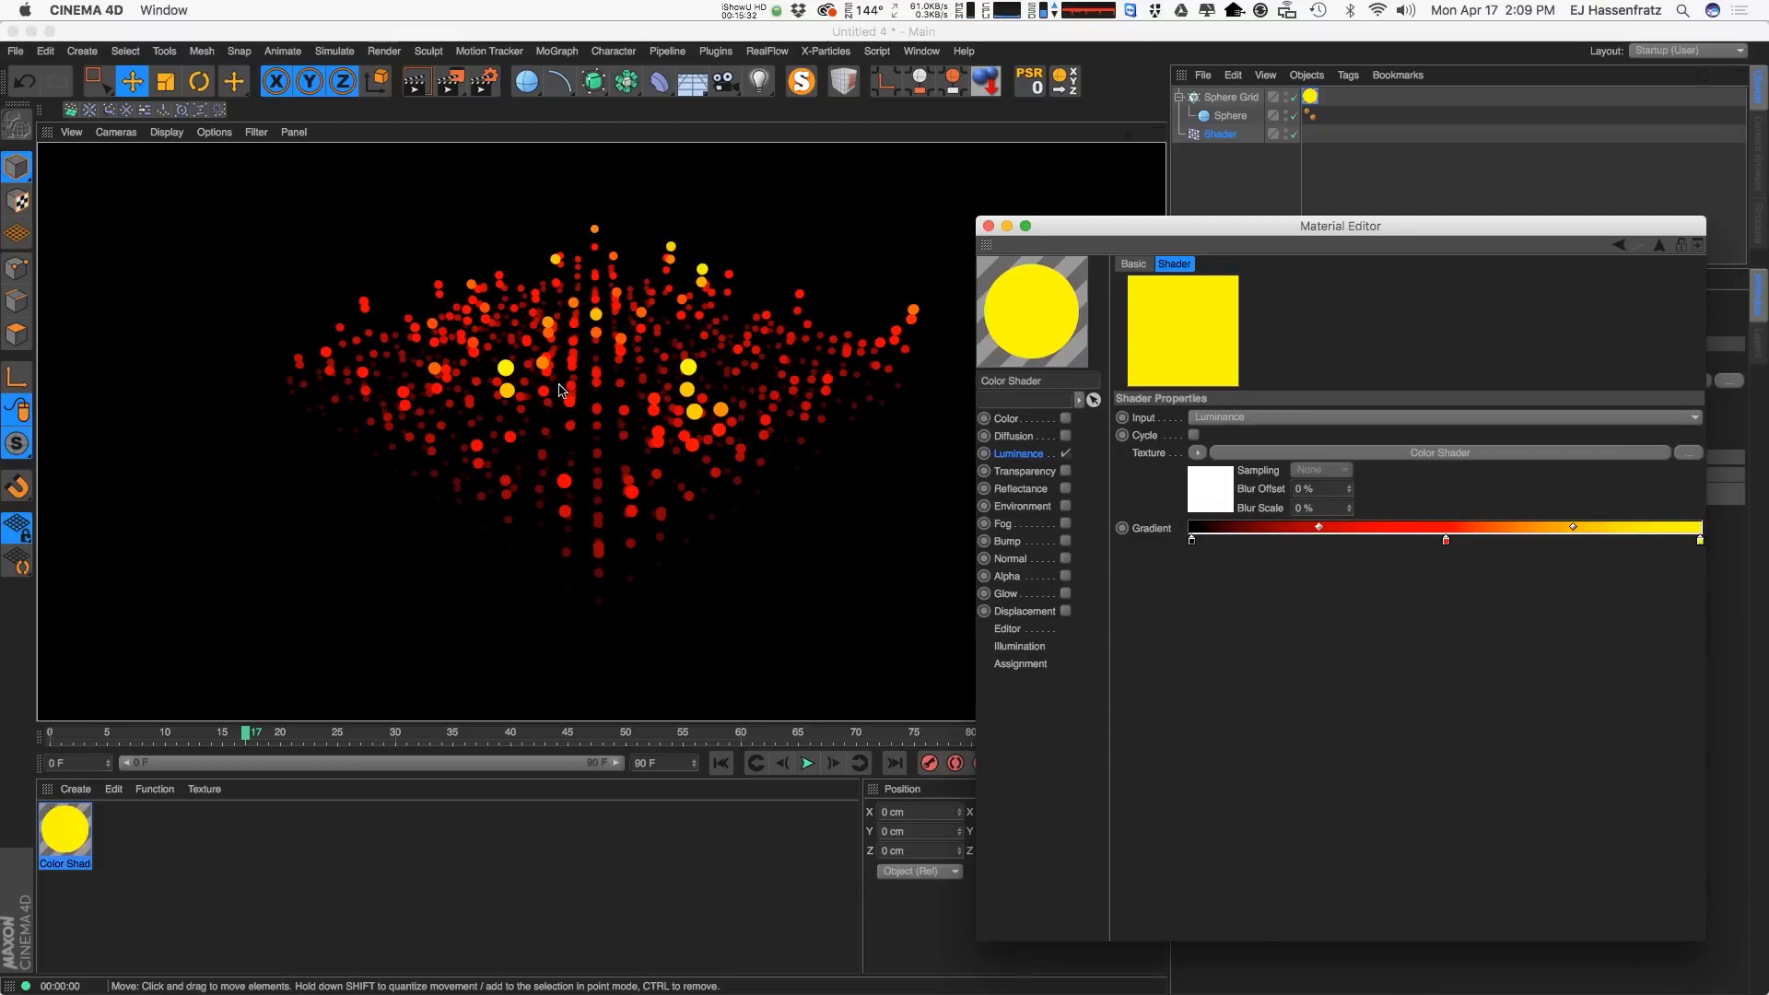
Recolor the Colorizer gradient's red middle knot to light cyan and move it to about 14 %.
double_click(1446, 540)
click(1523, 528)
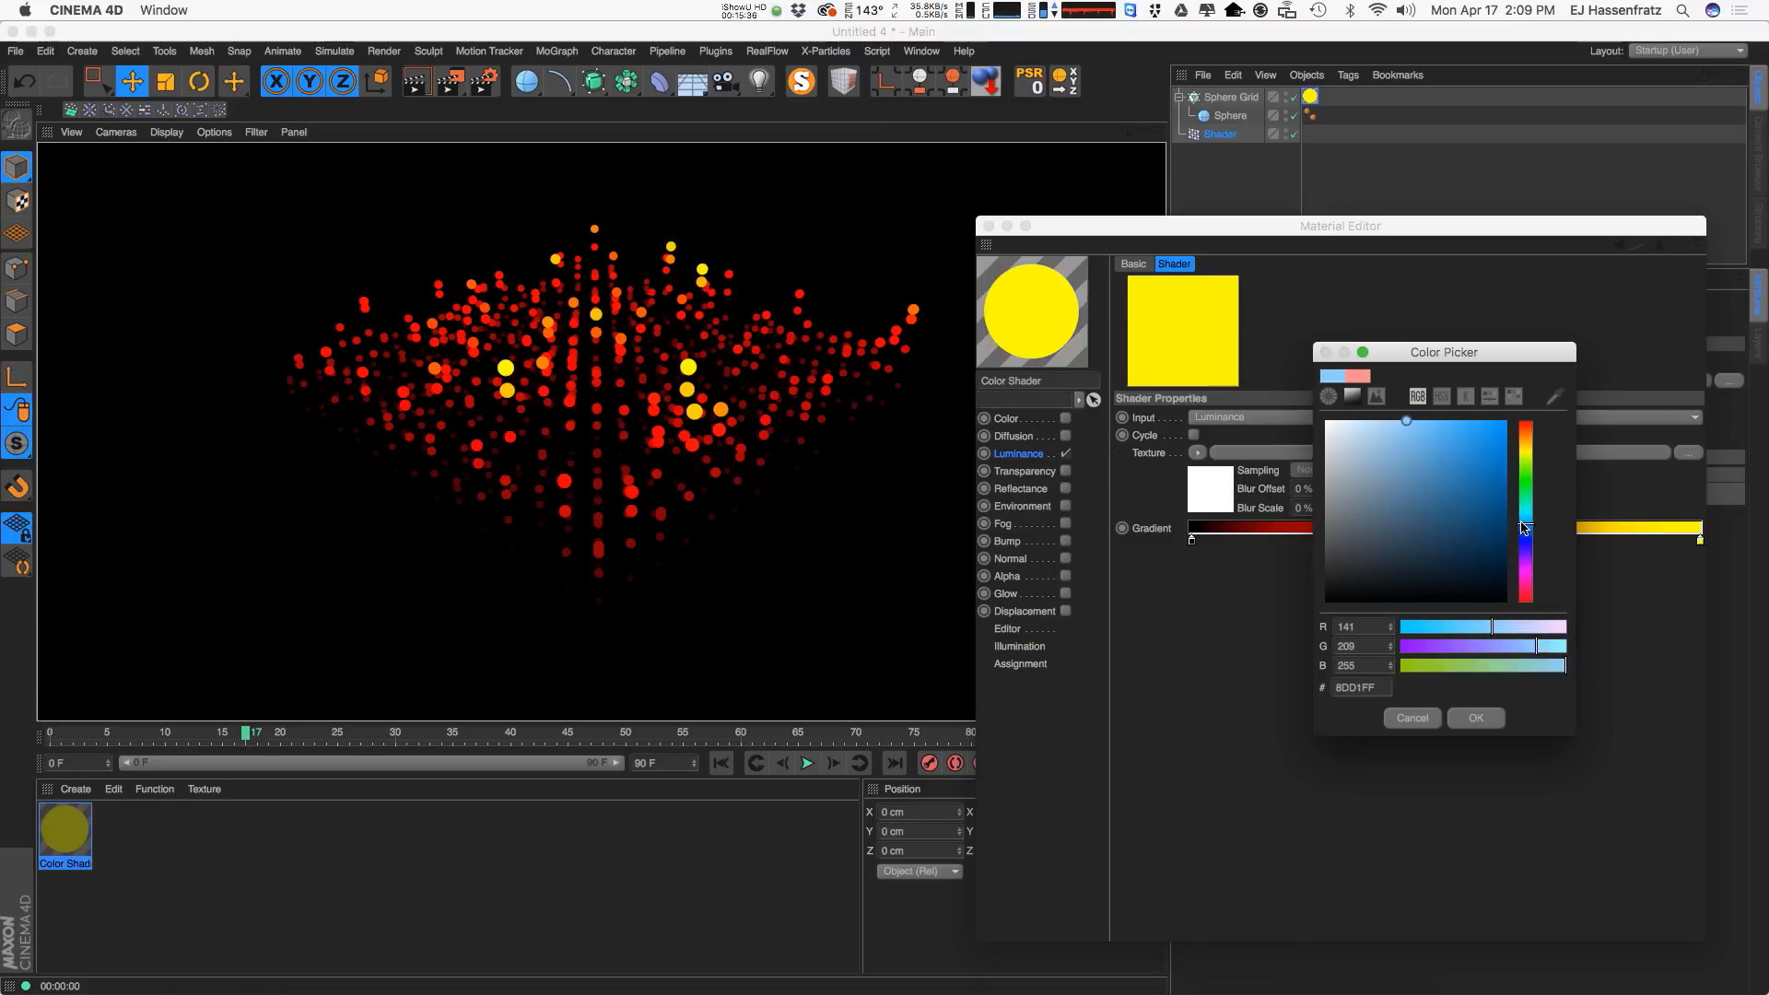
drag(1522, 528, 1262, 542)
click(1476, 717)
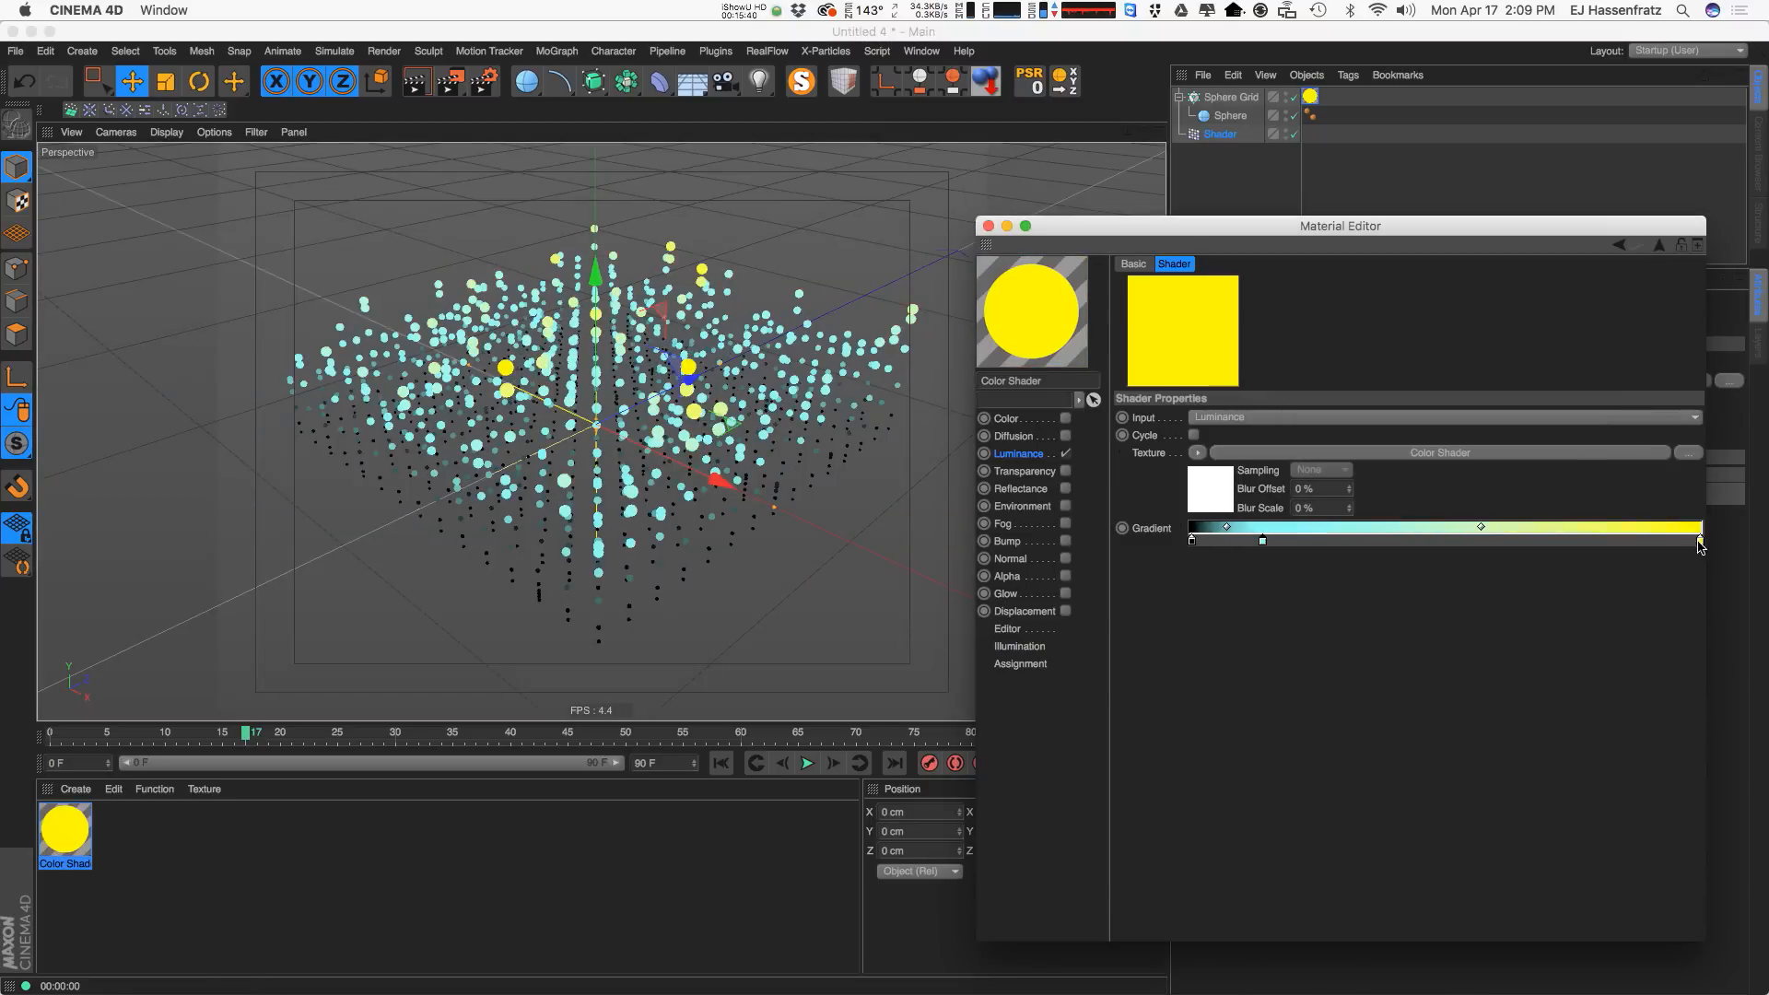
Recolor the Colorizer gradient's yellow end knot to blue and render a preview of the clones.
double_click(1700, 540)
click(1717, 538)
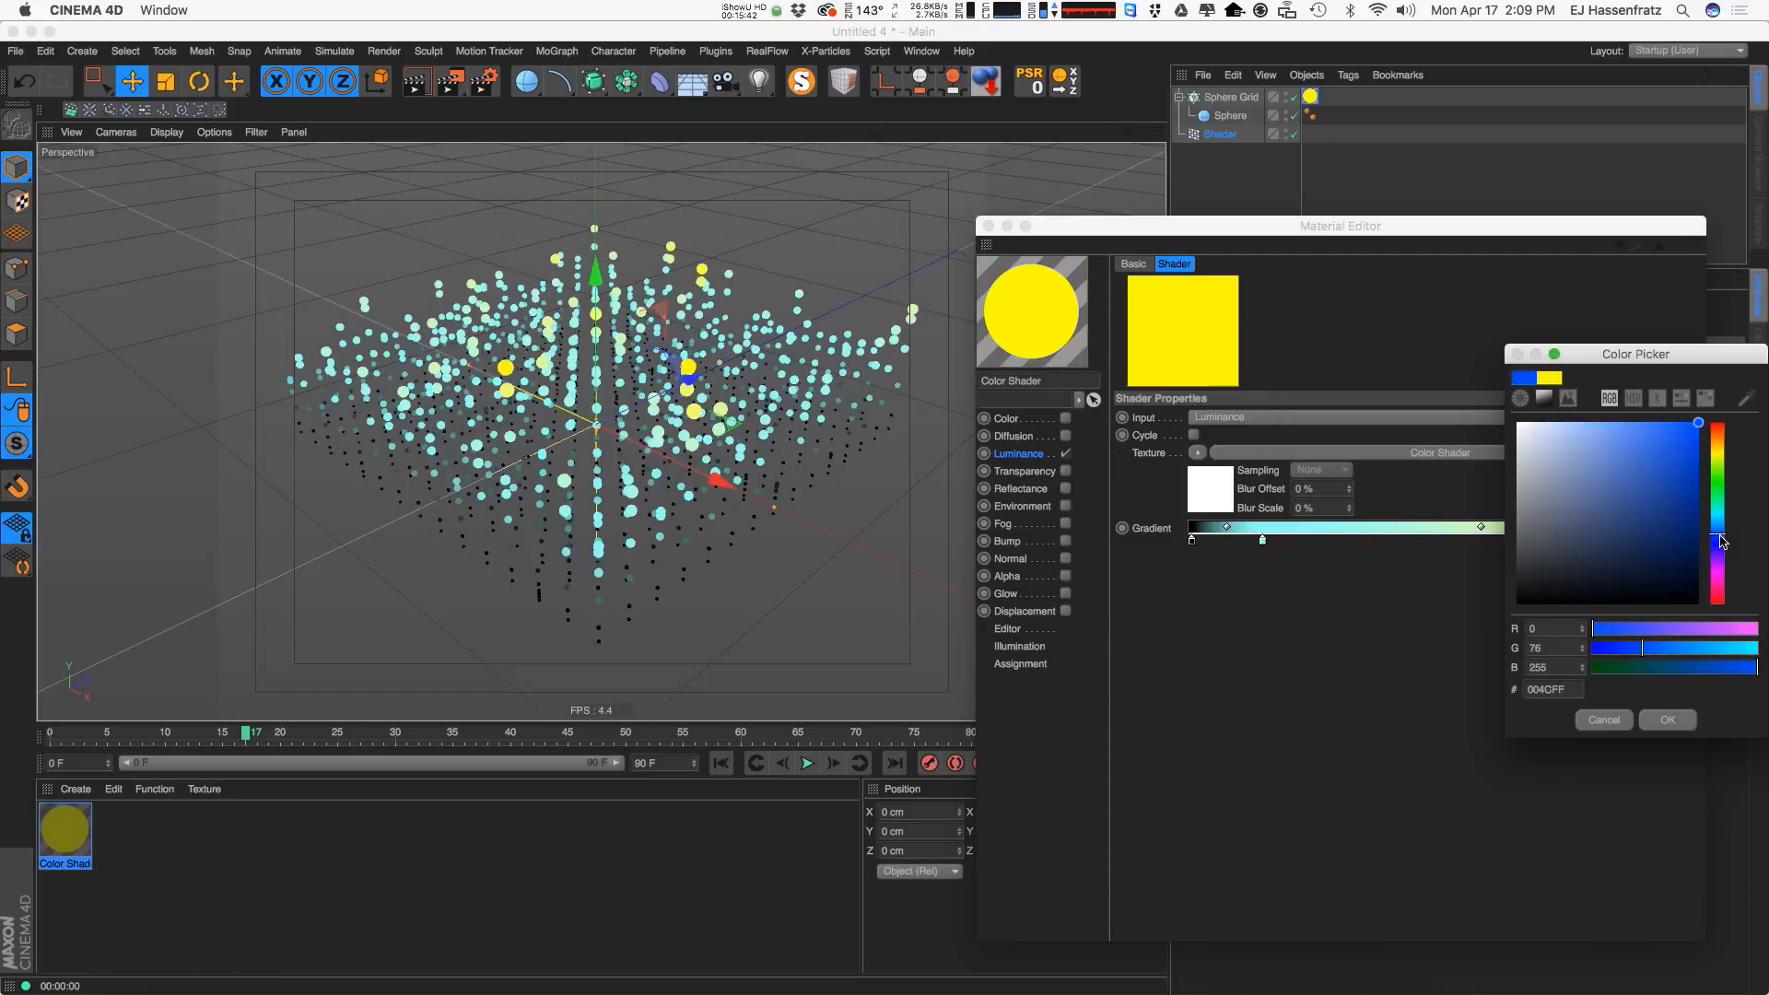
click(1671, 720)
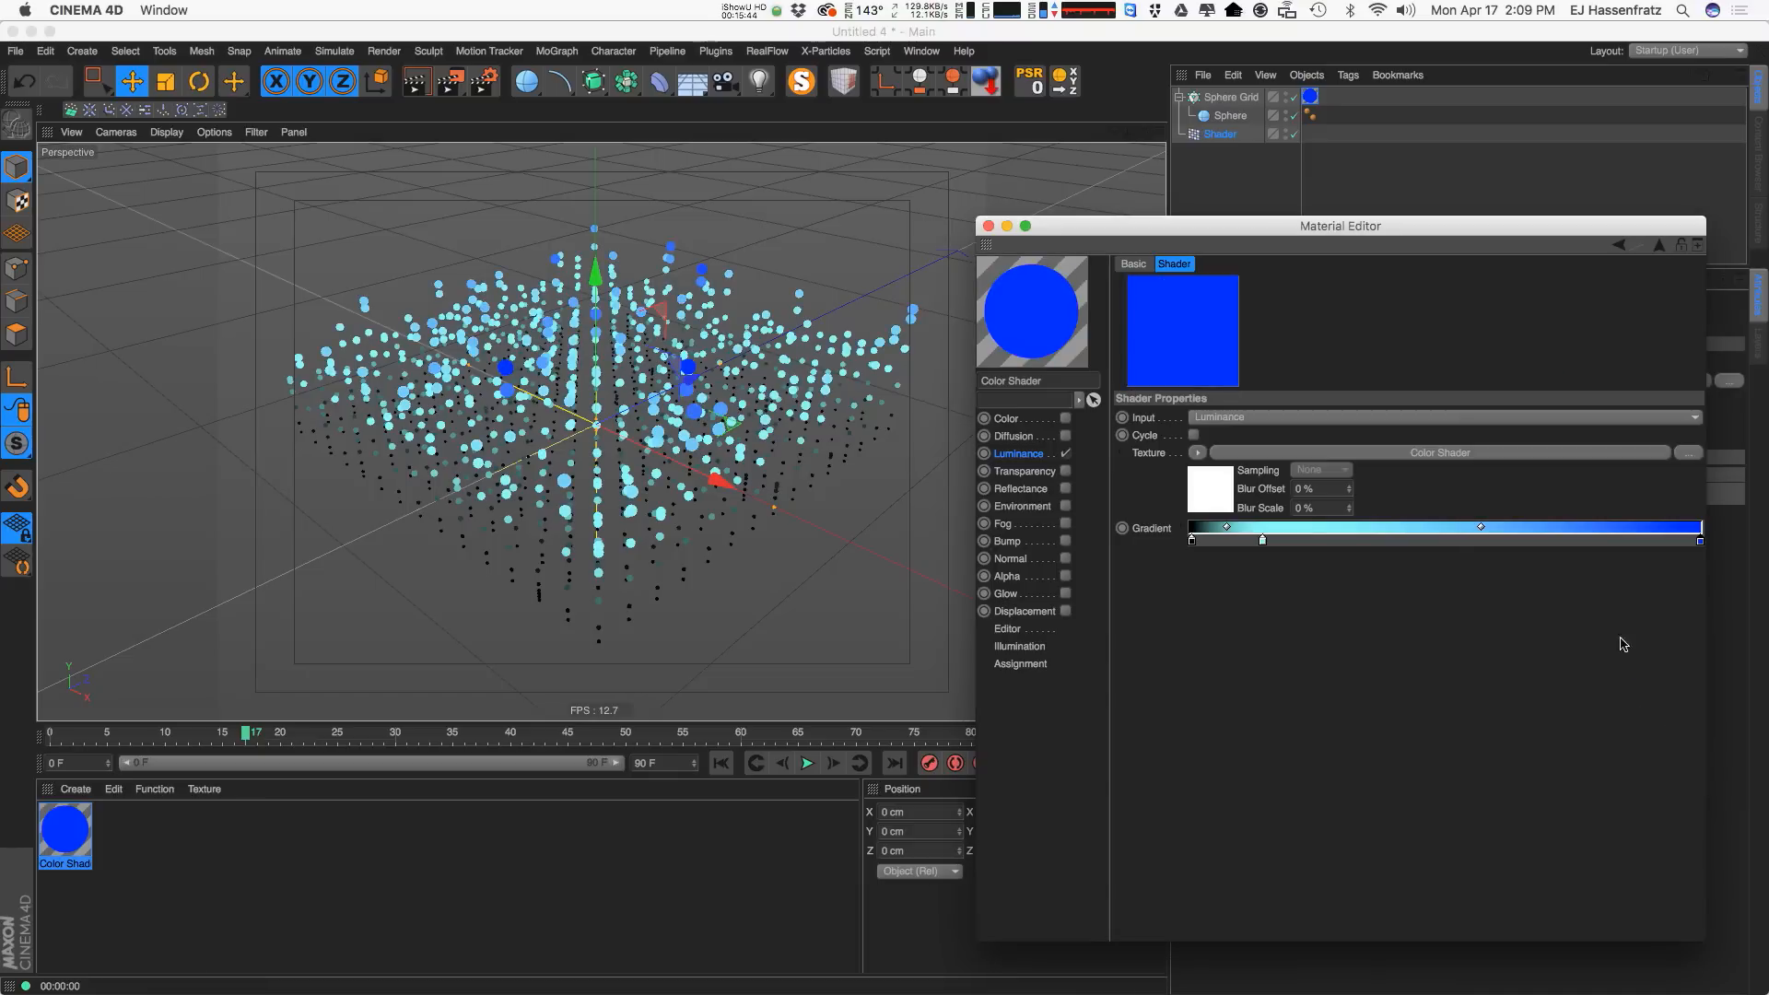
key(alt+r)
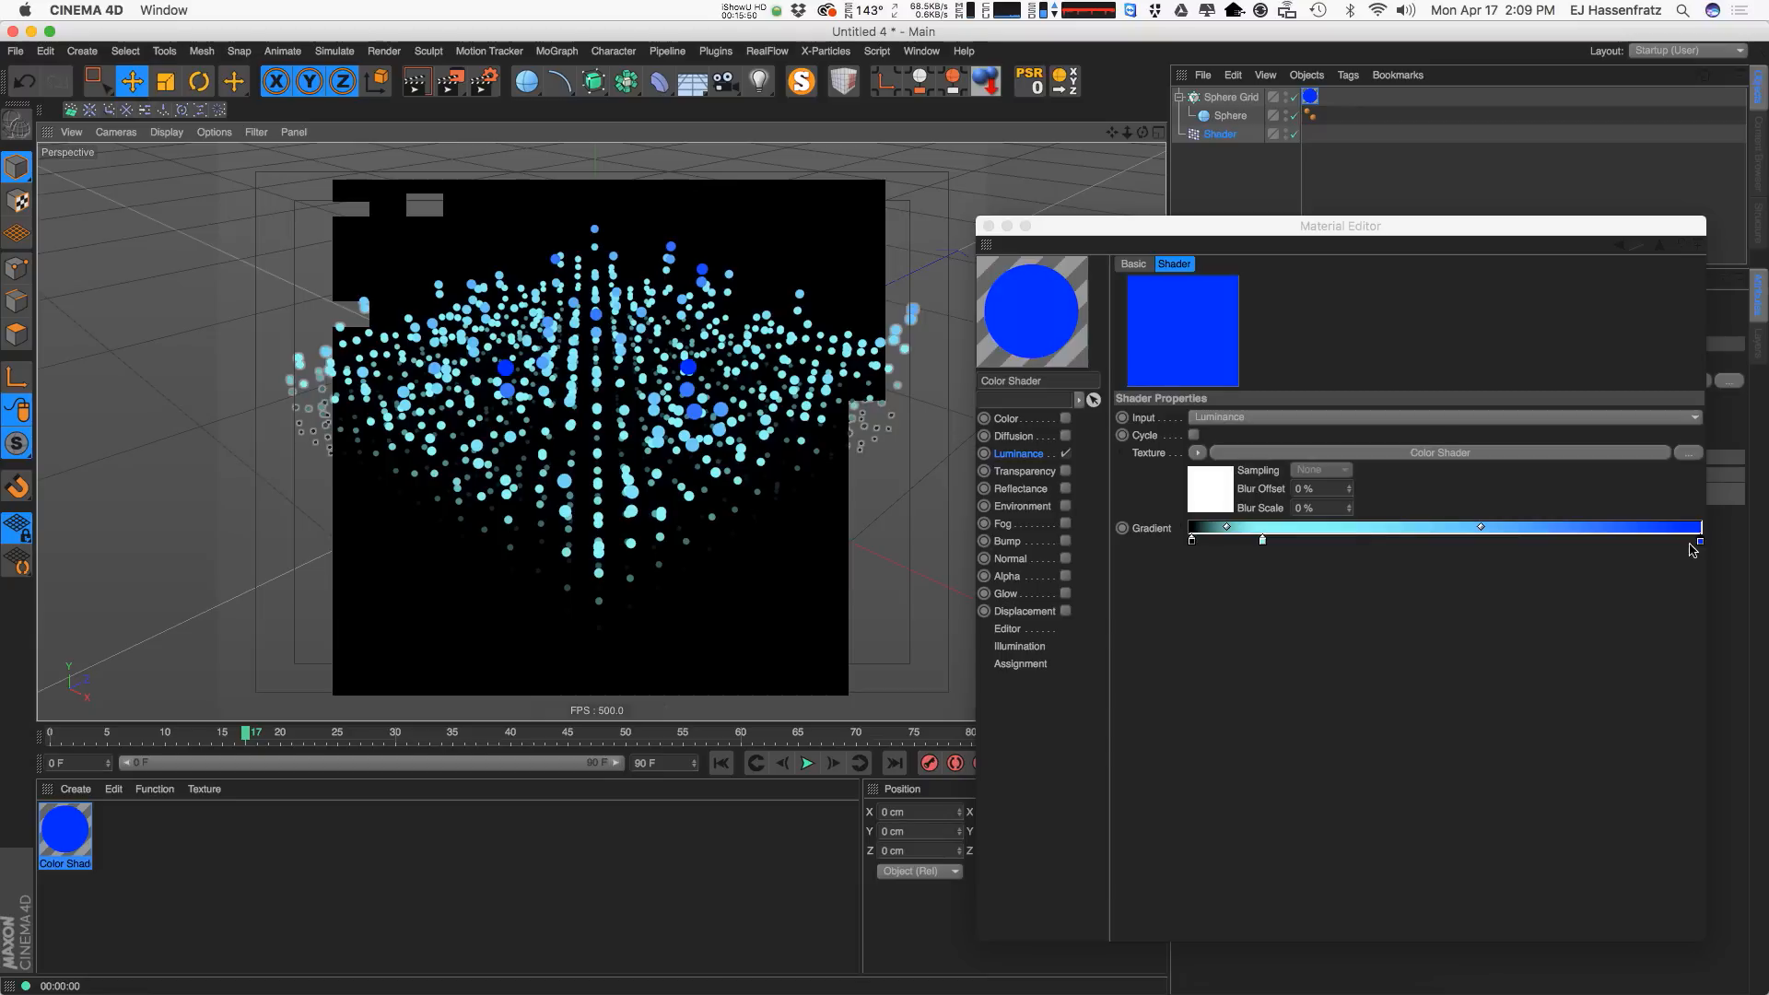
Shift the cyan-to-blue bias toward cyan, move the cyan knot to about 17 % and render a preview.
drag(1482, 528, 1412, 543)
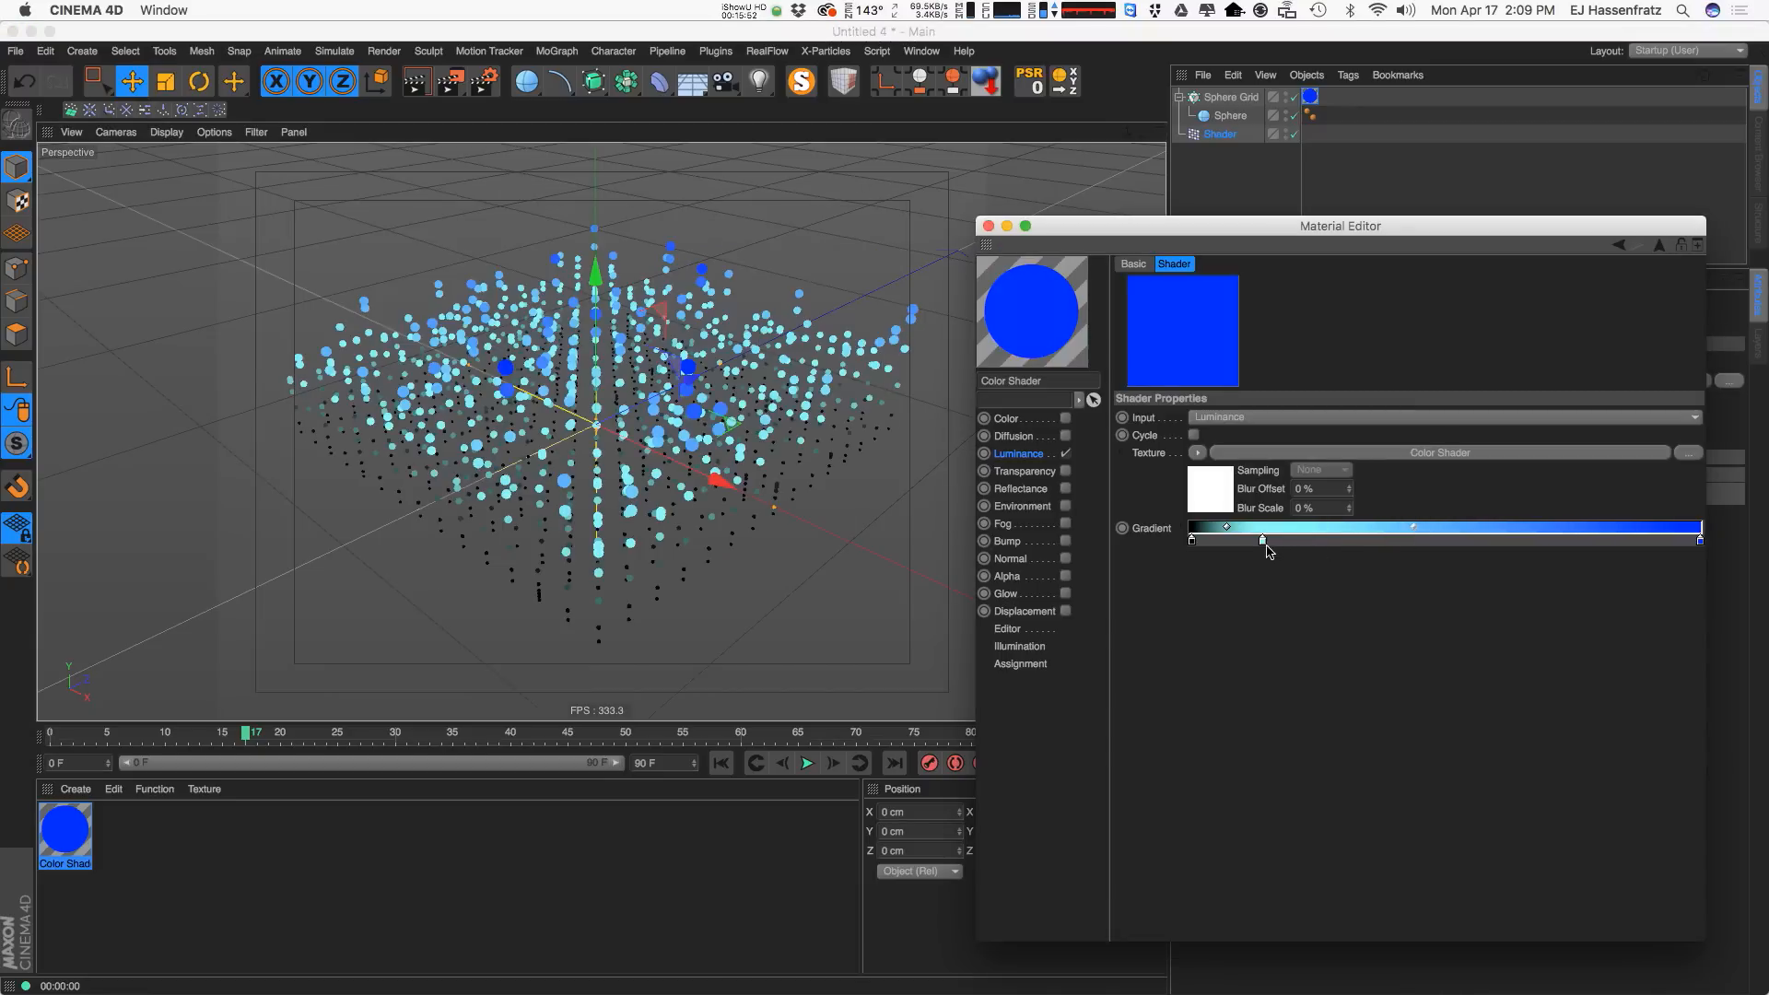
drag(1264, 541, 1277, 544)
click(605, 403)
key(super+r)
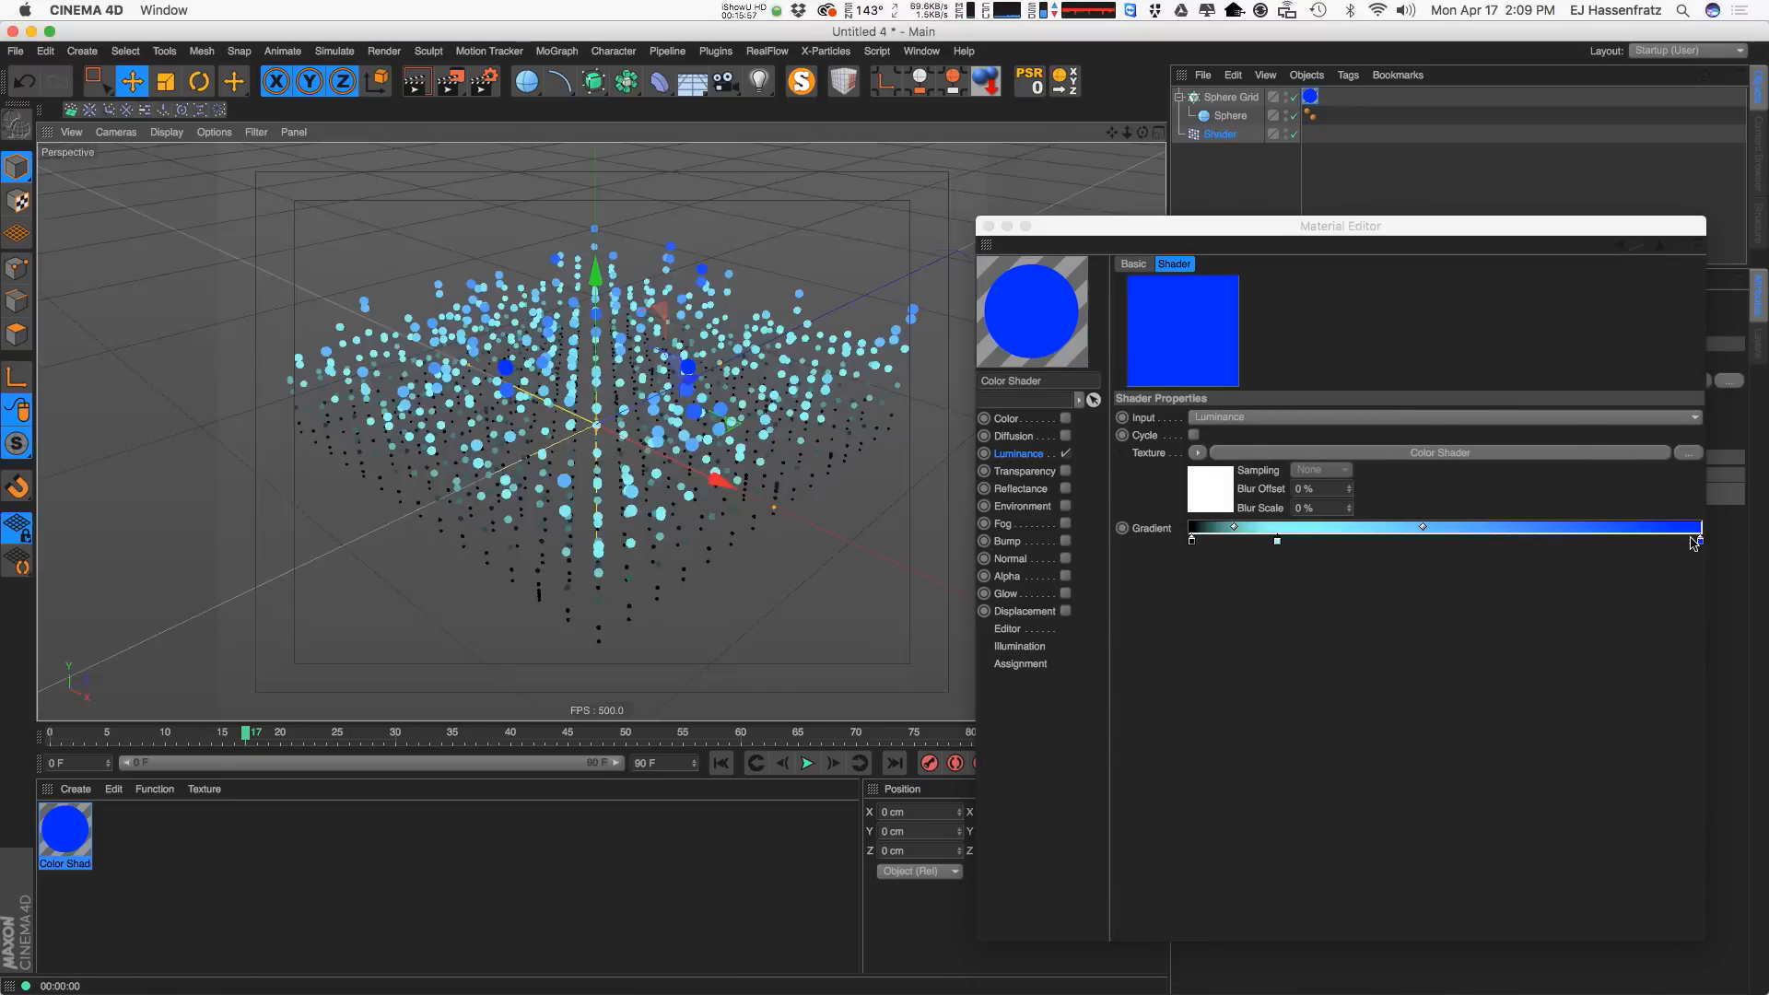
Move the blue knot to about 61 %, check the clones in a render preview and playback, and close the material.
drag(1700, 541, 1515, 543)
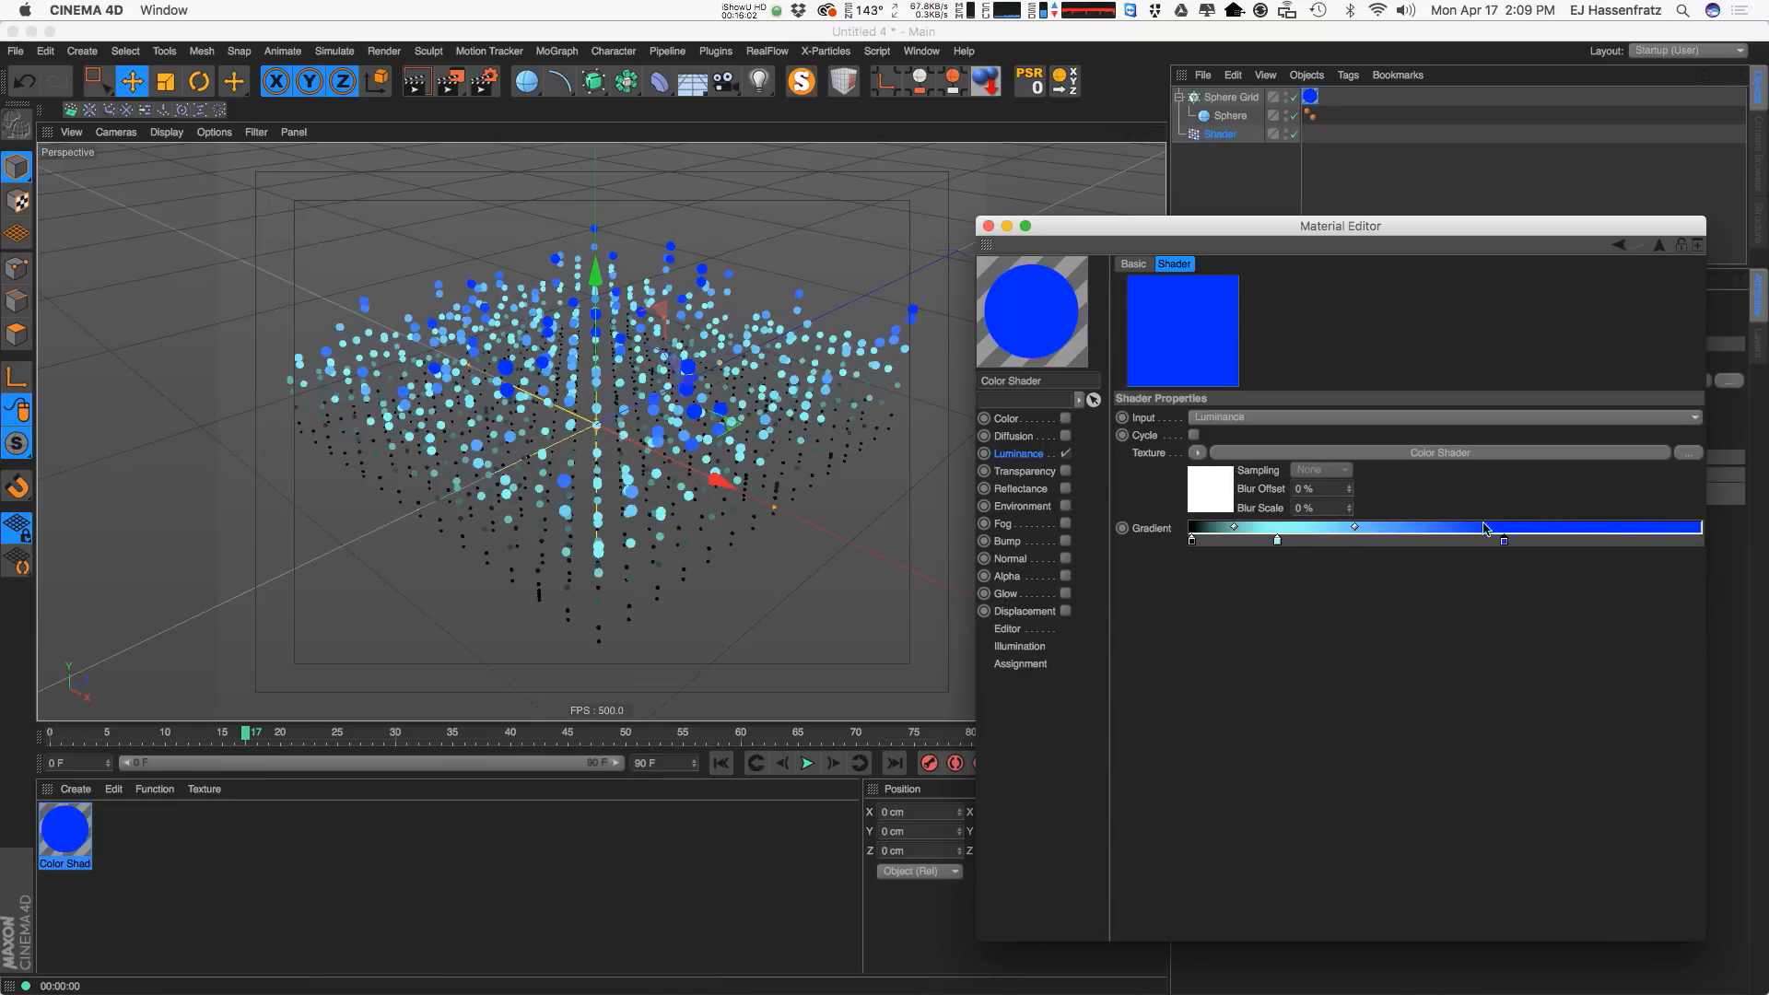
click(710, 402)
key(super+r)
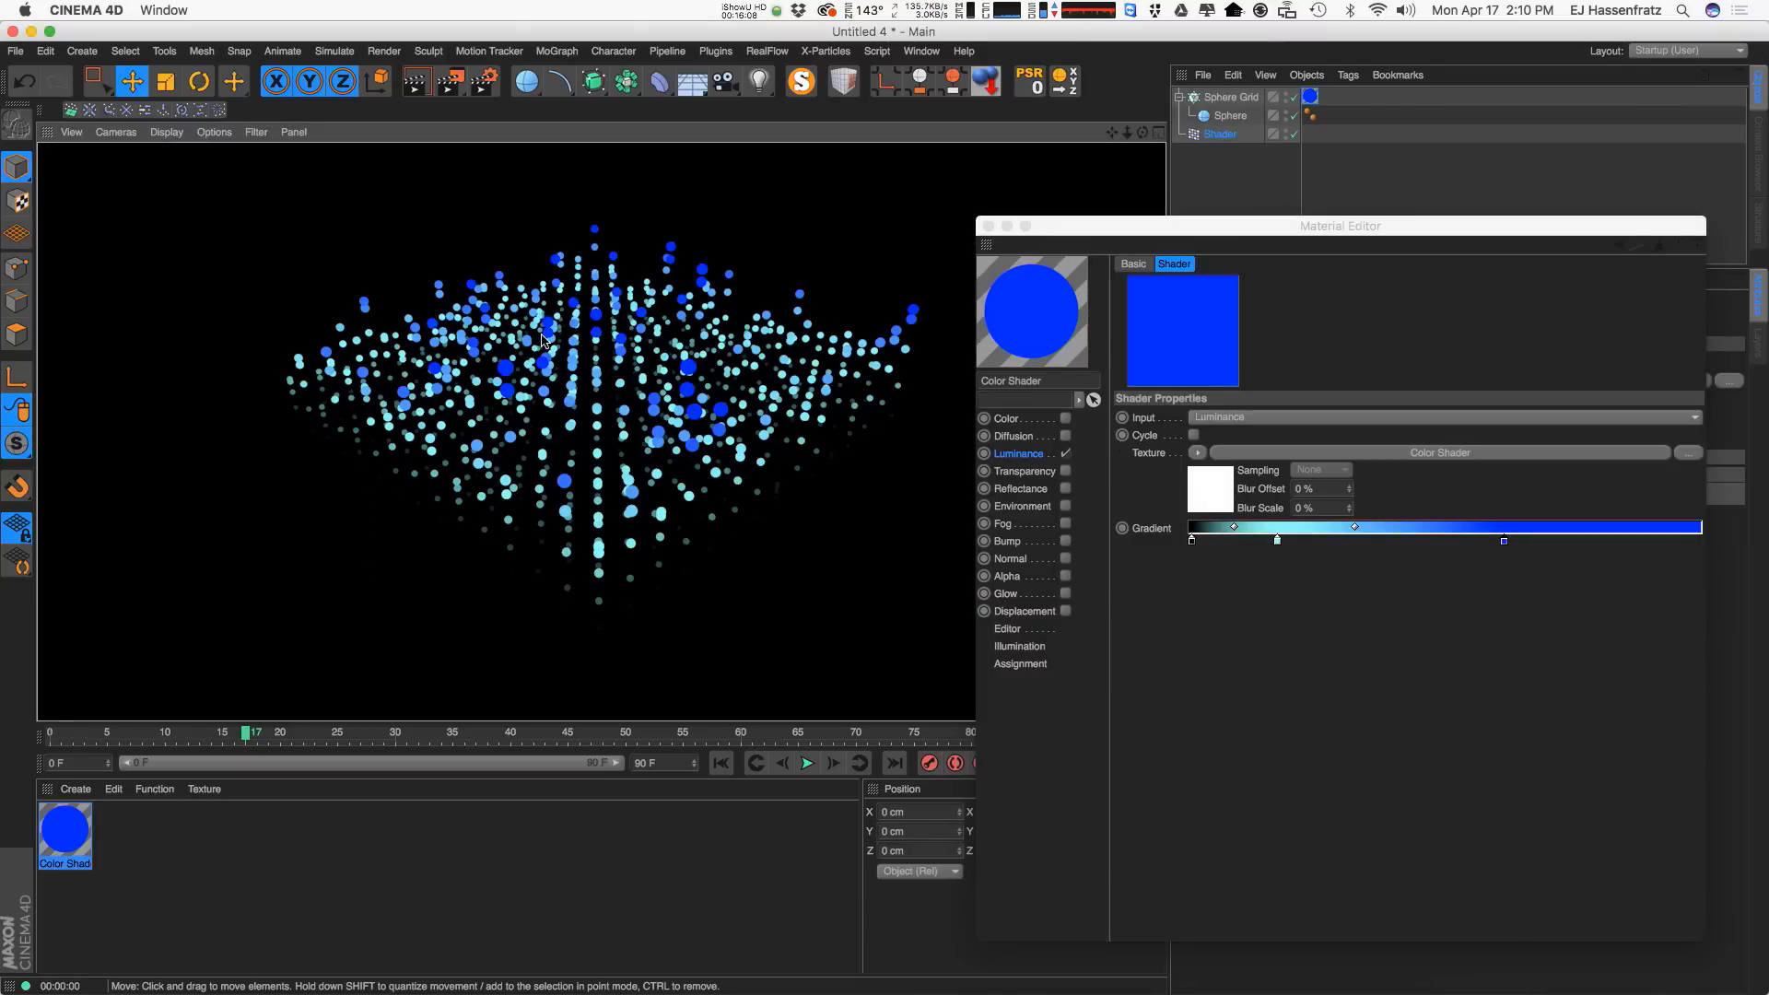
click(807, 763)
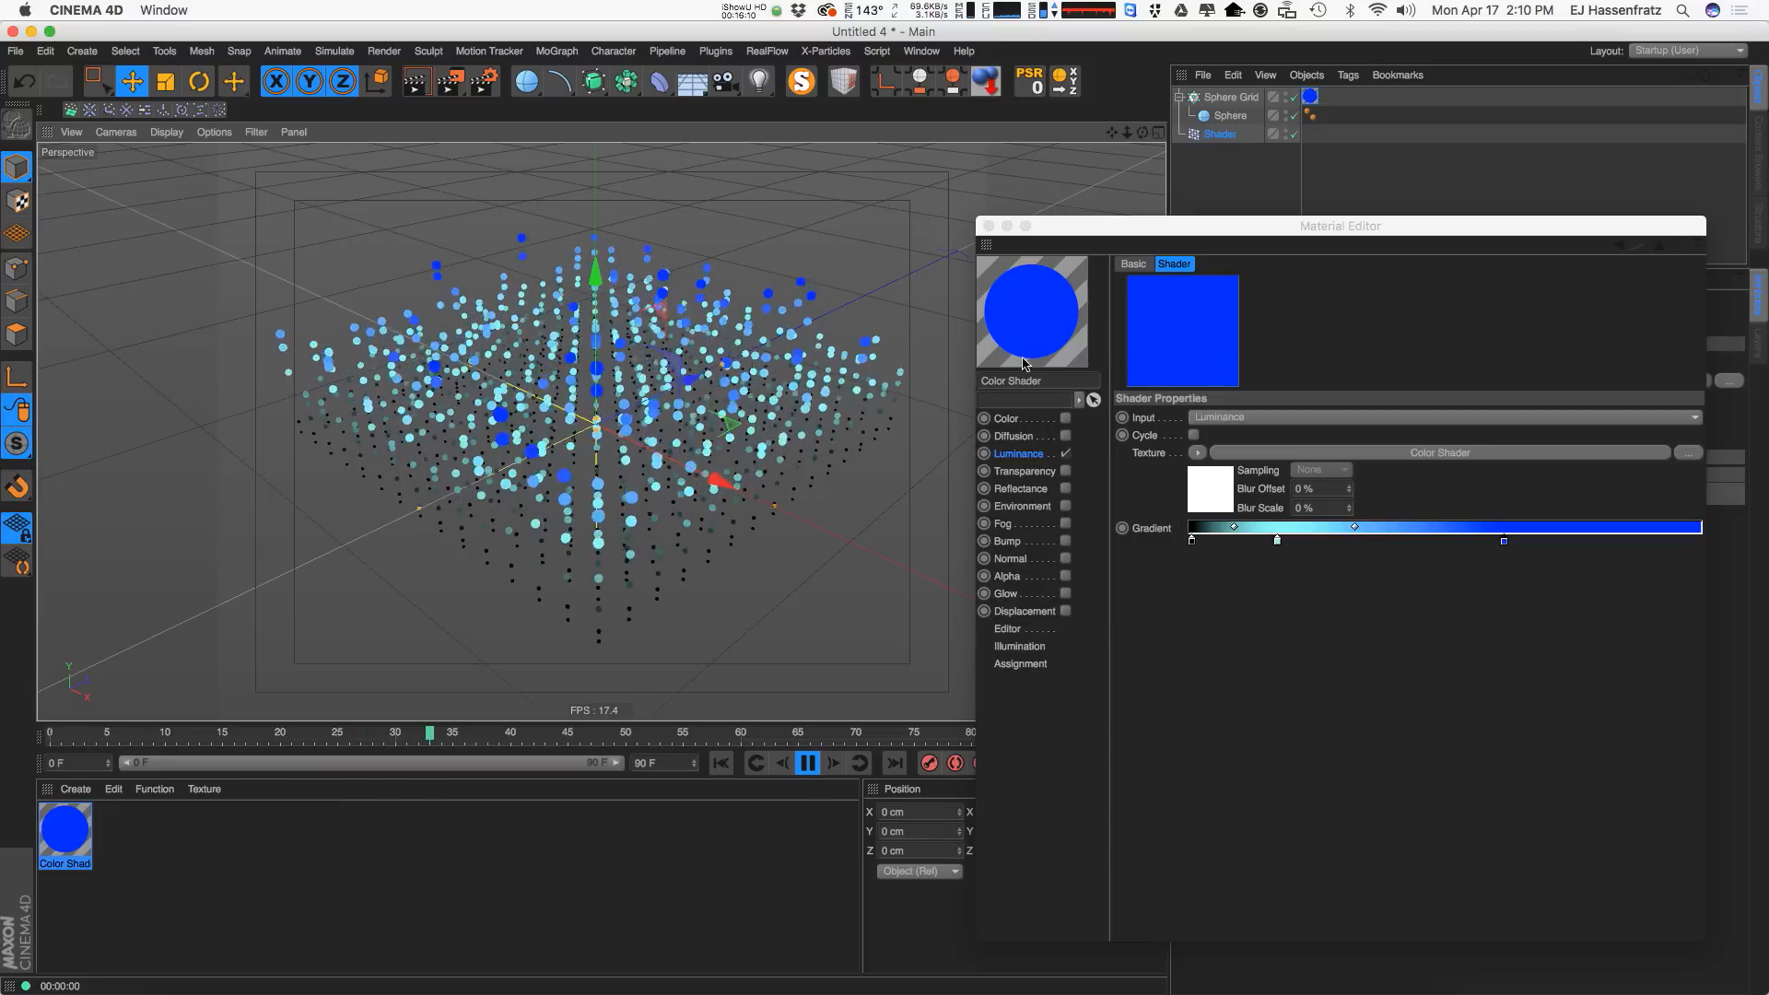
click(989, 227)
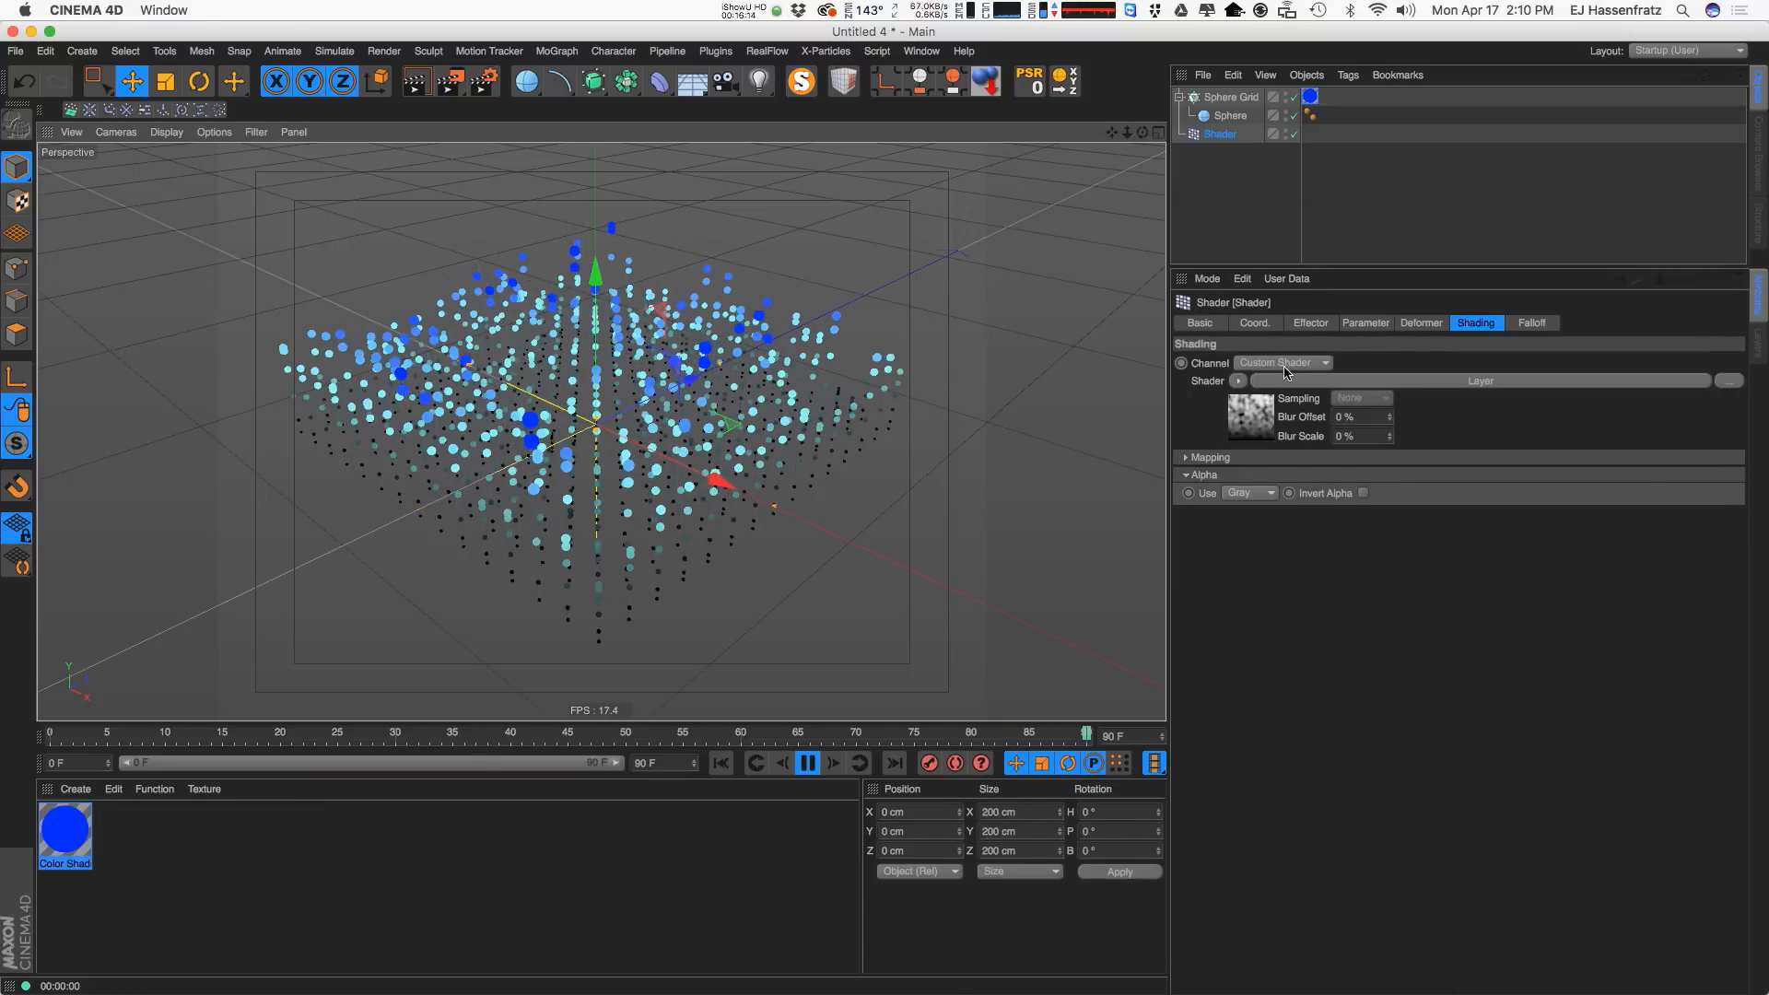
Open the Noise layer in the Shader effector's Layer shader and examine its Loop Period setting while stopping and replaying the animation.
click(1373, 380)
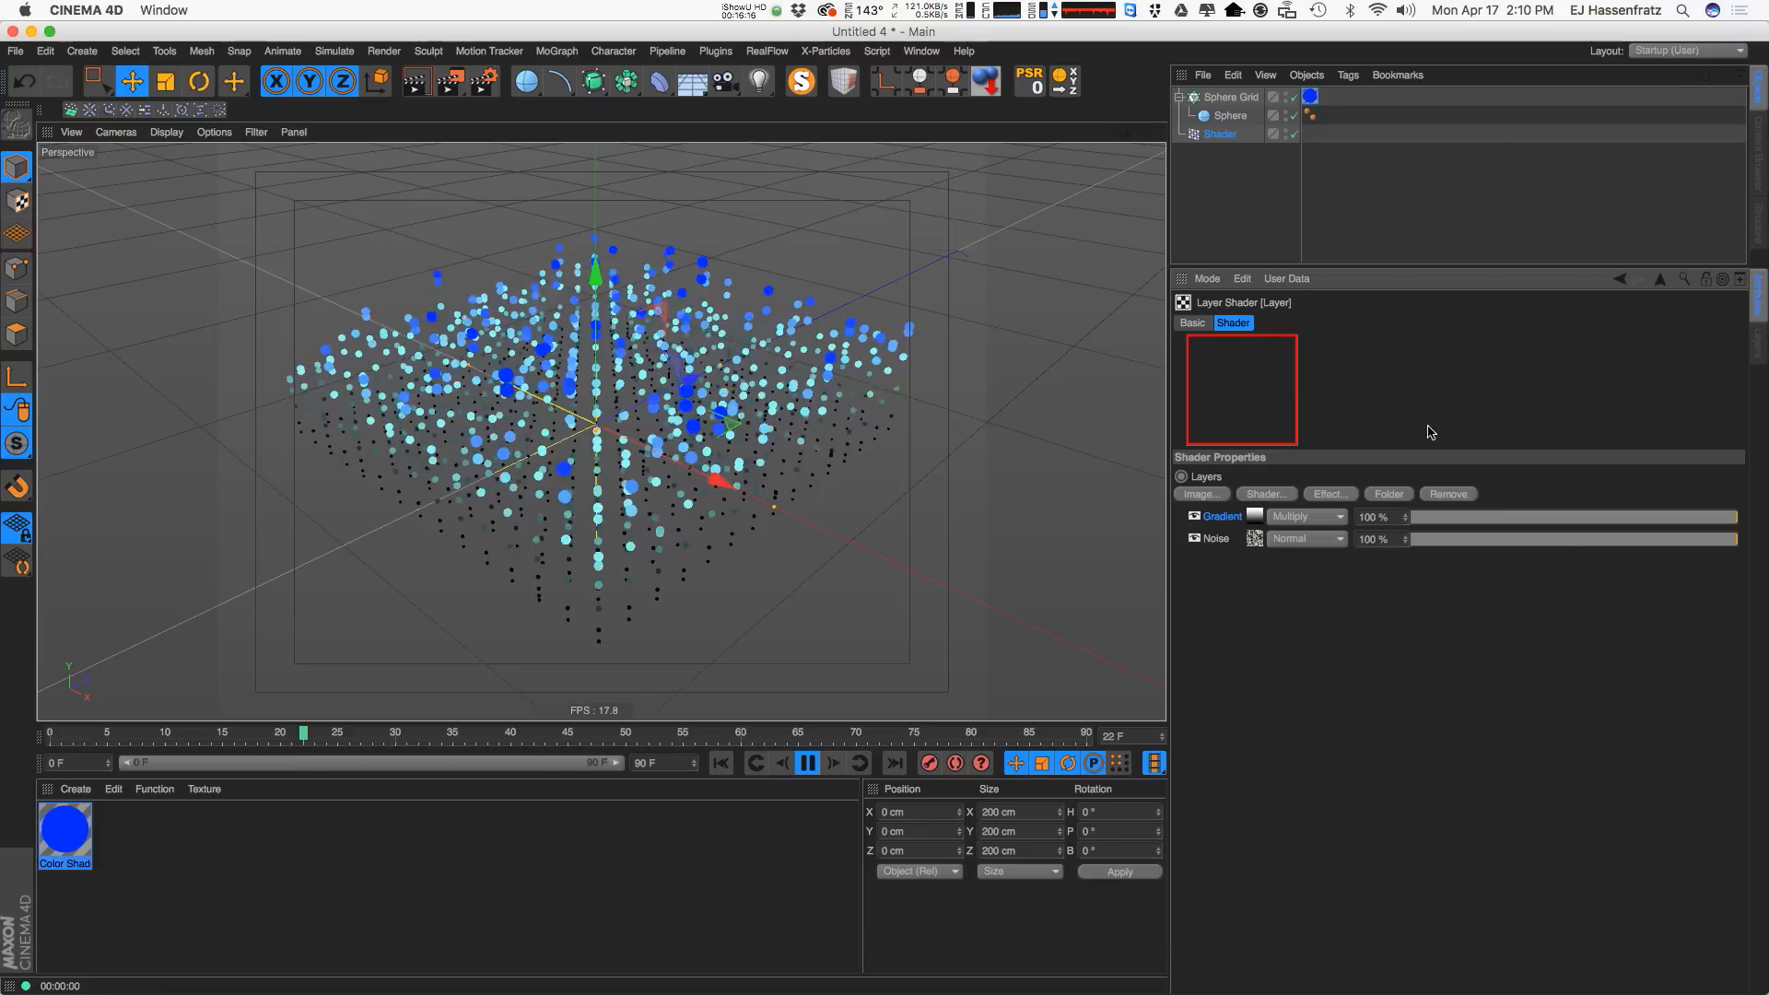
click(1255, 539)
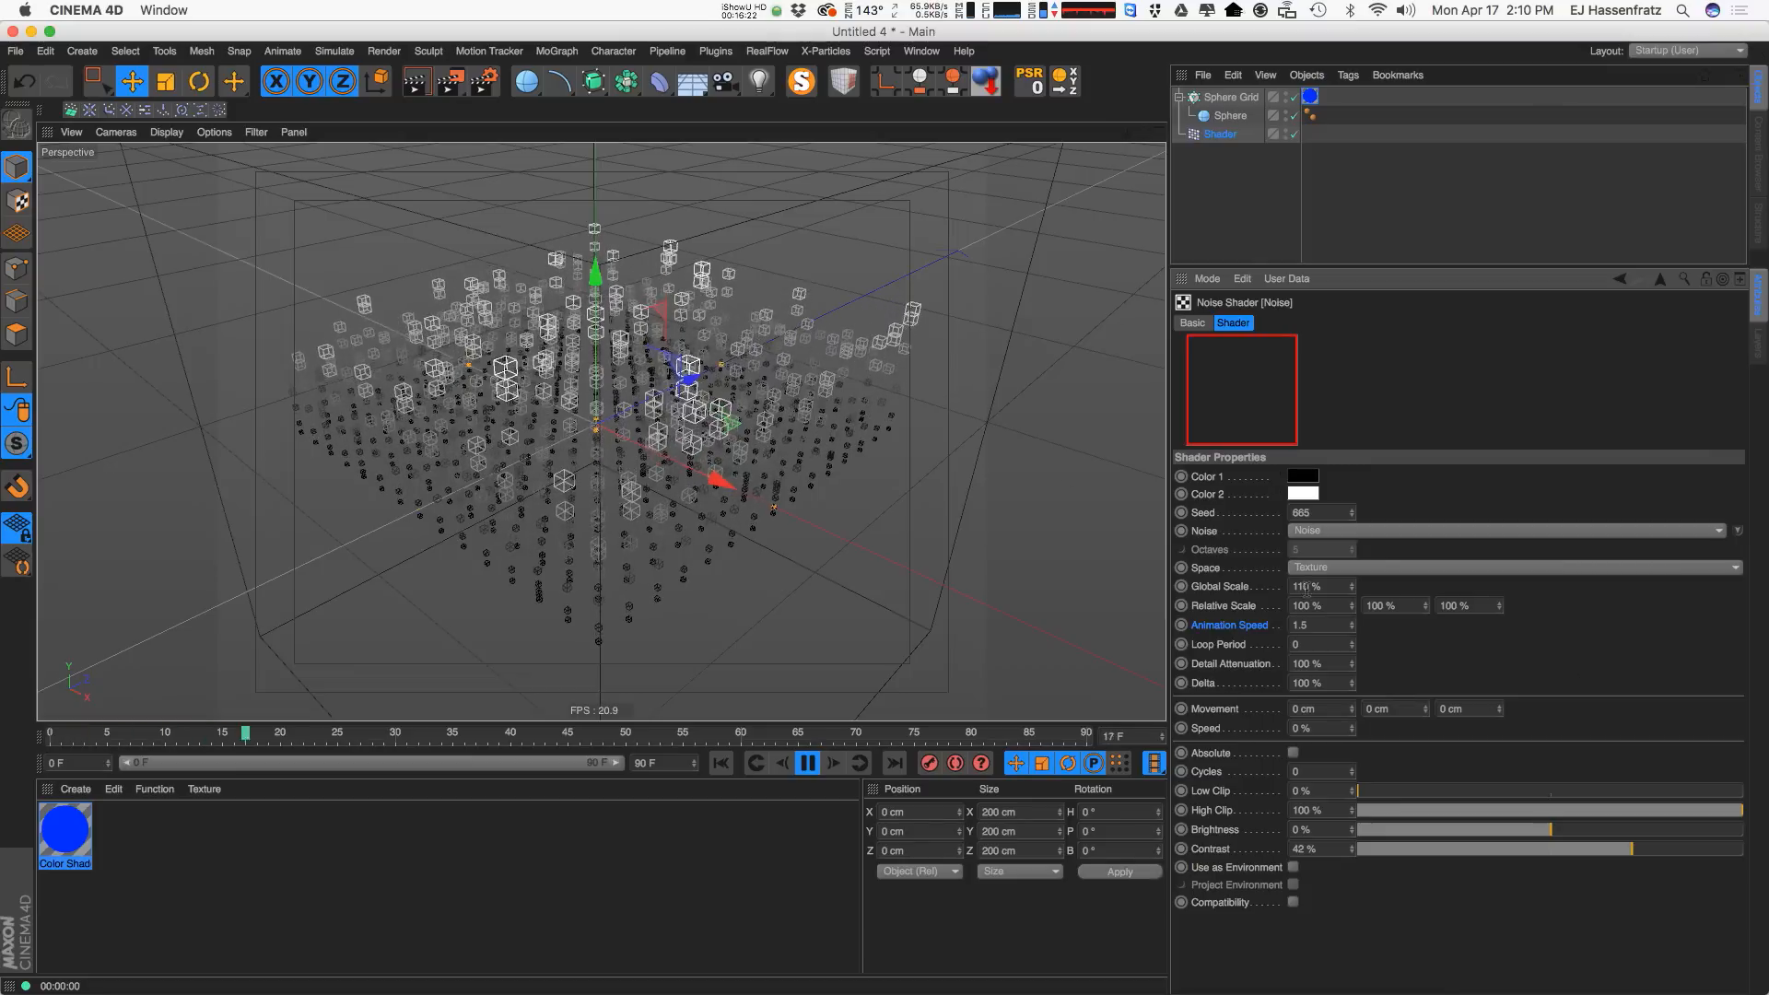
key(F8)
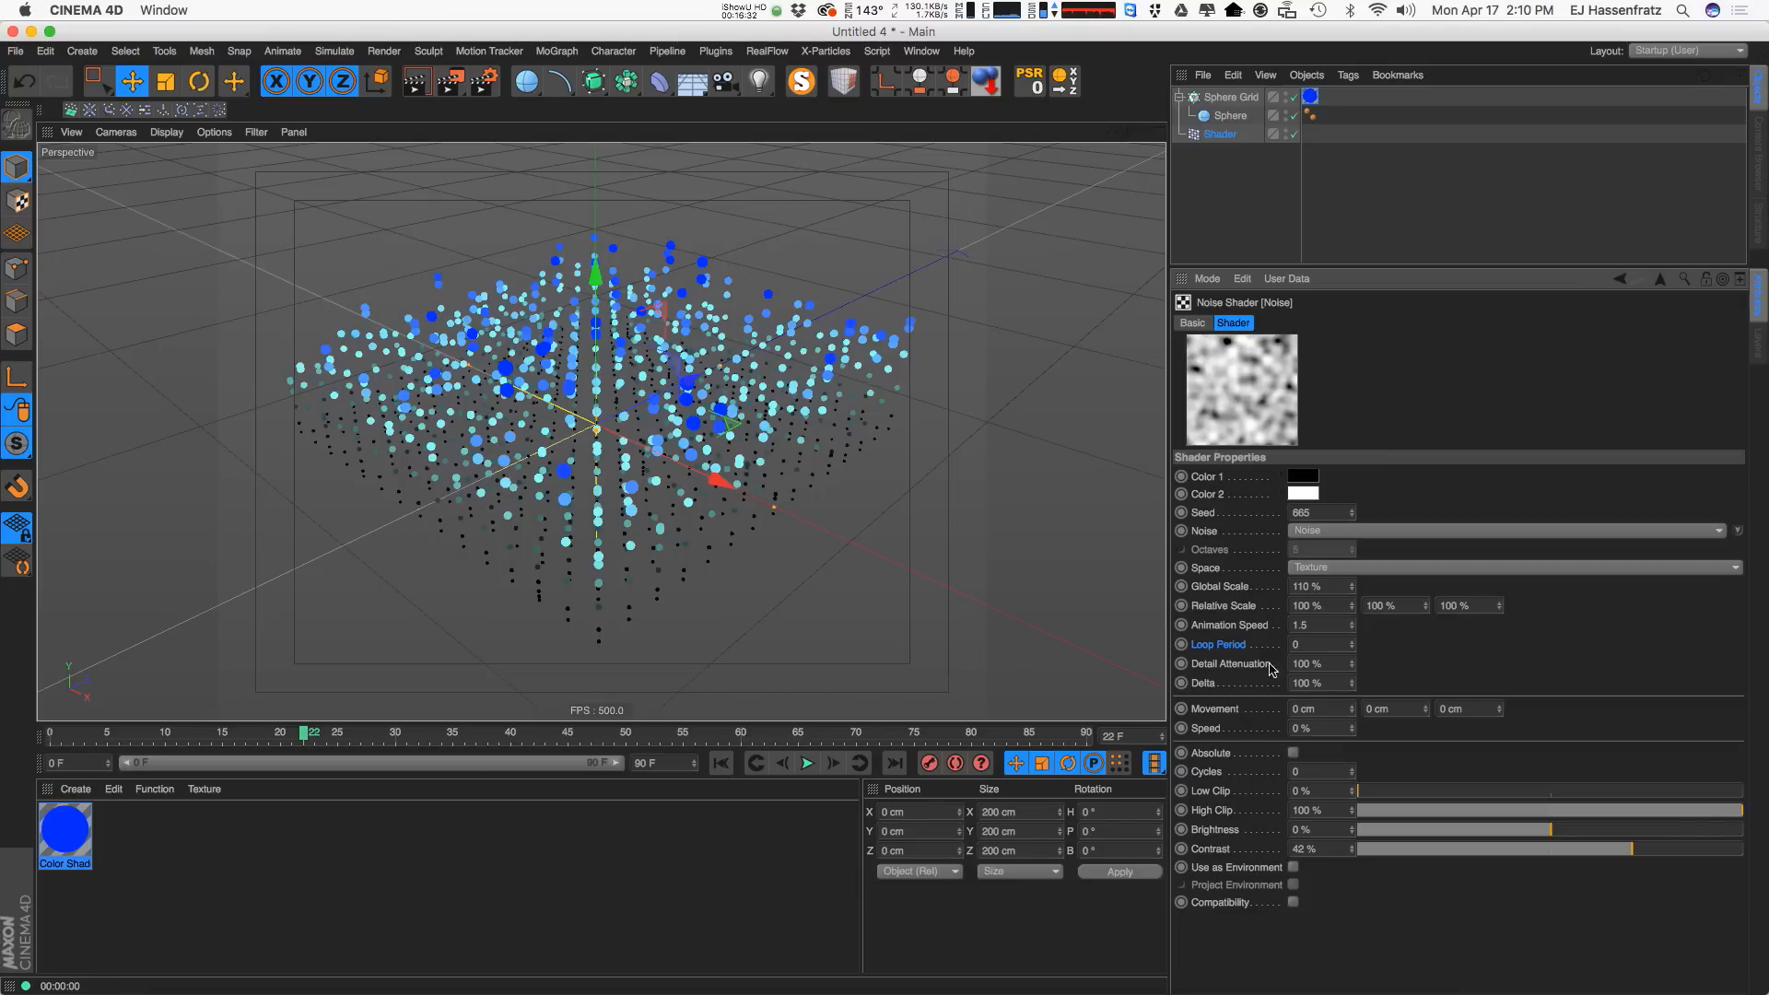
key(F8)
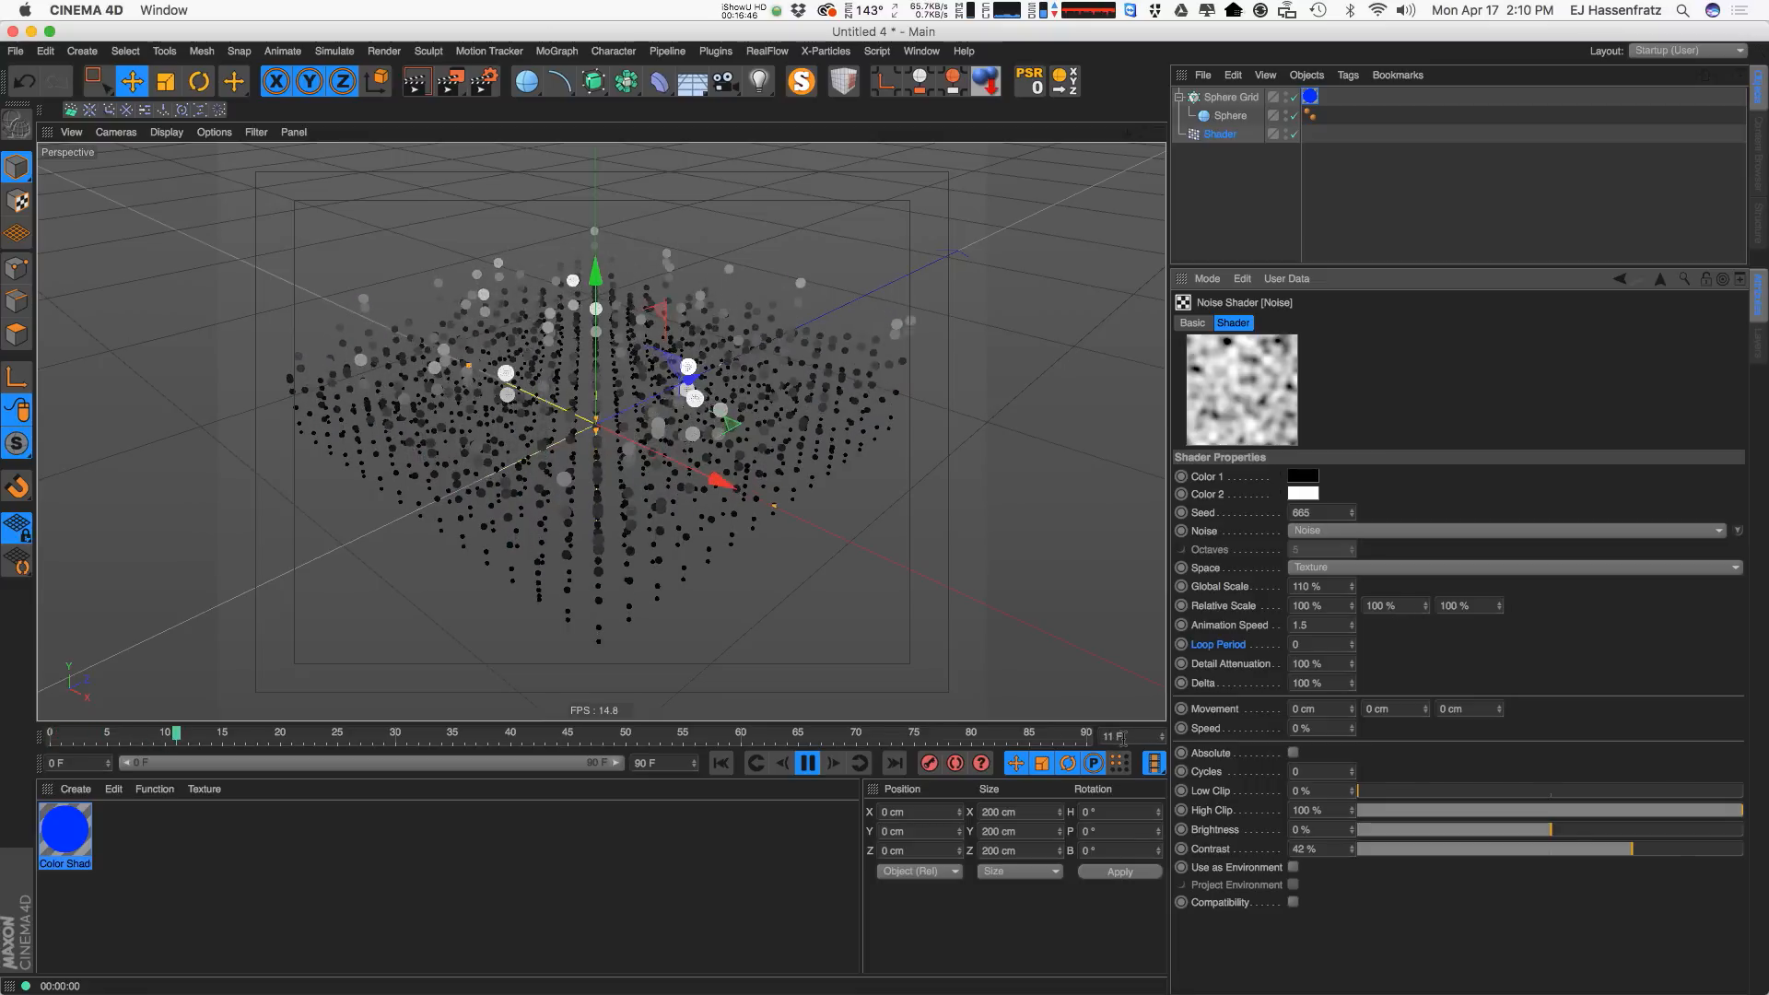
key(F8)
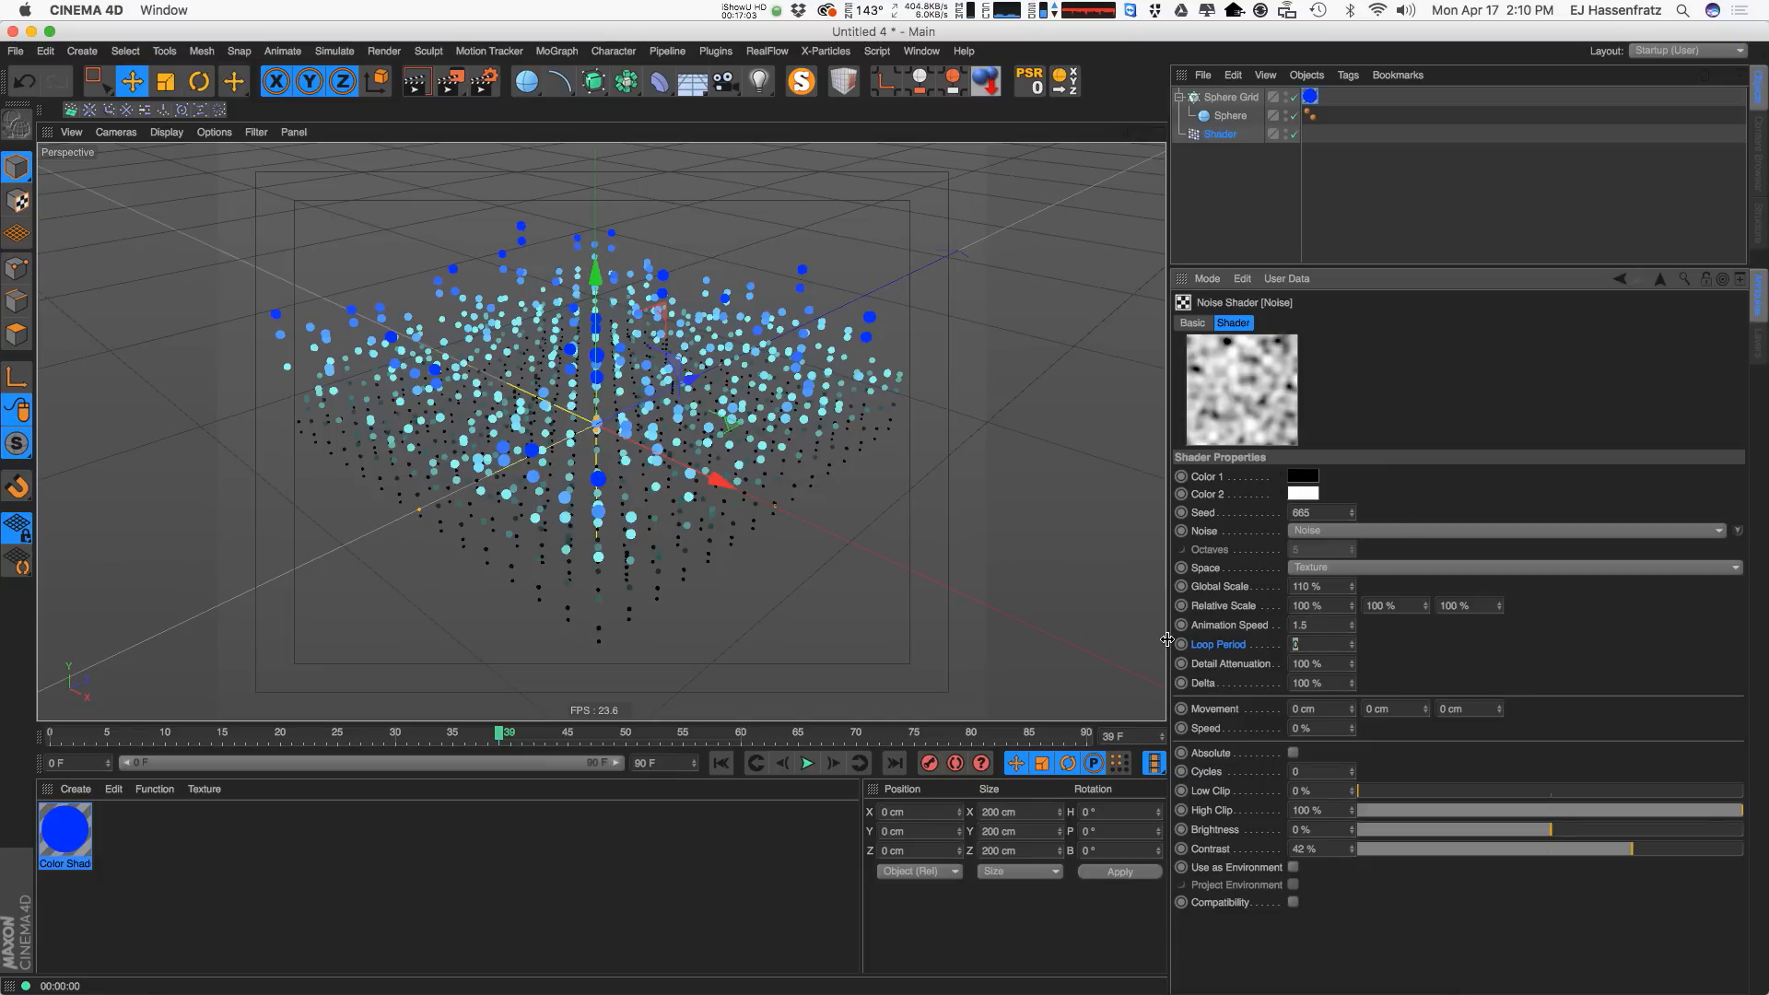
Set the Noise layer's Loop Period to 3 and play the animation to check the loop.
text(3)
key(Return)
click(807, 763)
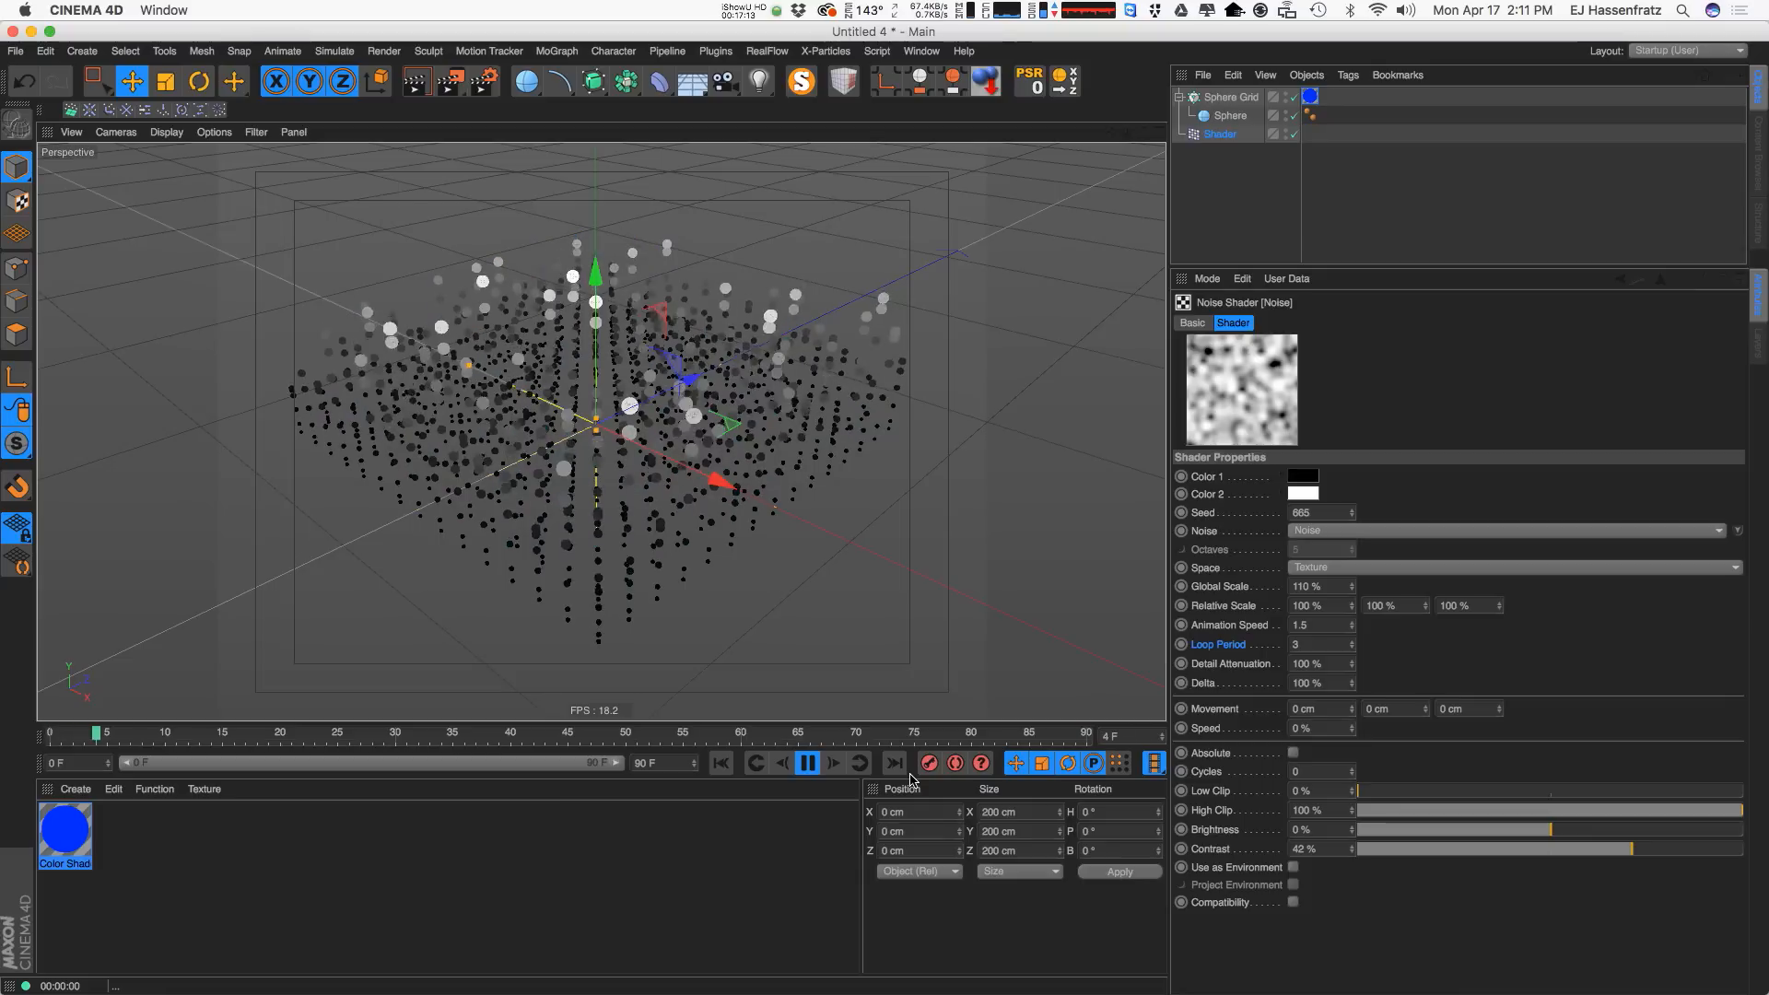
key(F8)
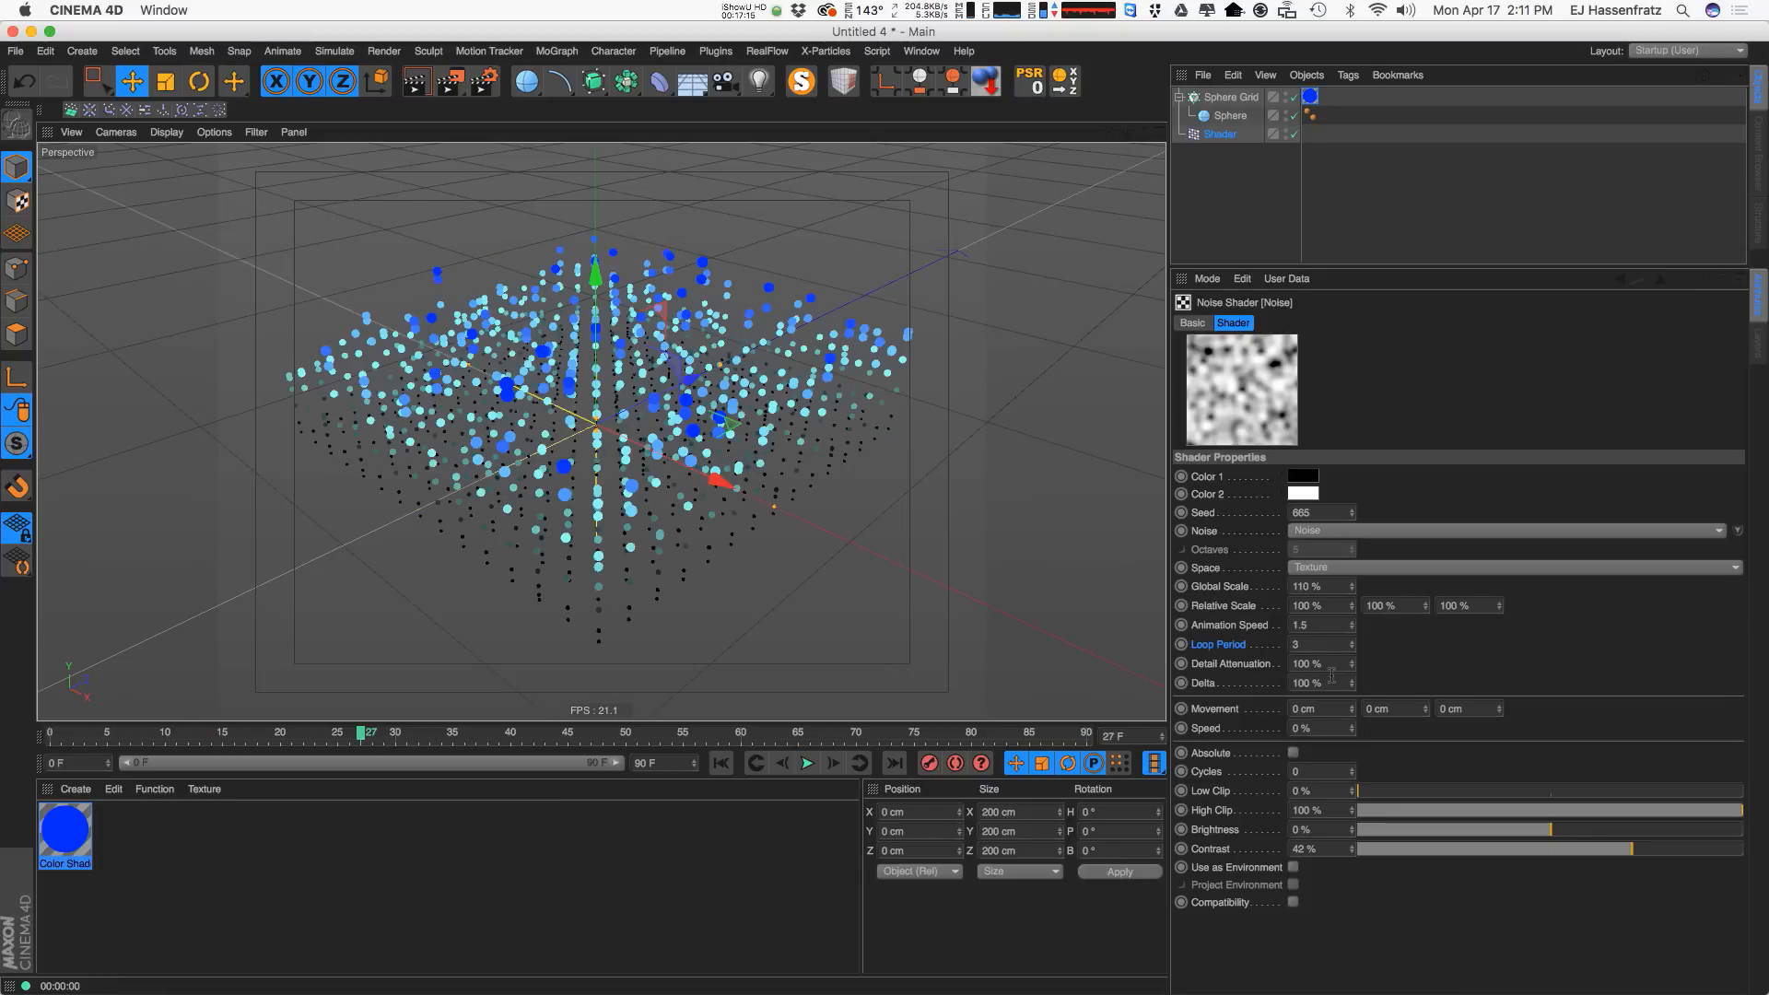
click(613, 51)
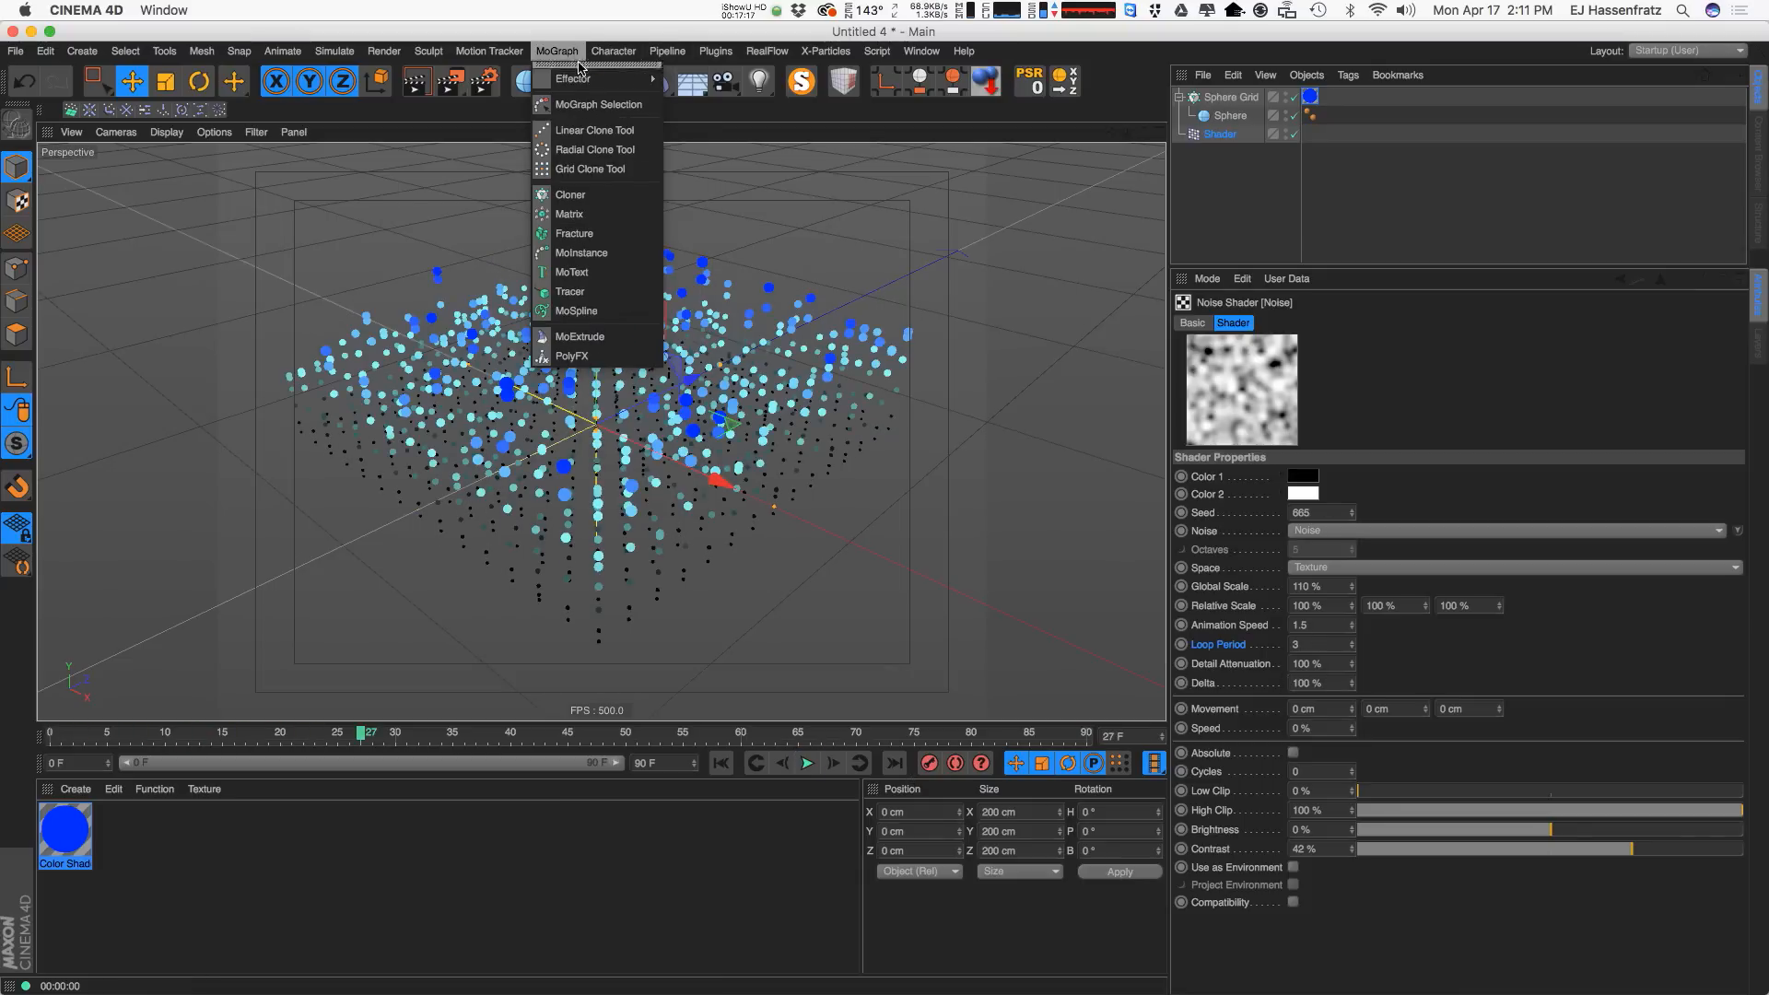
mouse_move(594, 83)
click(701, 226)
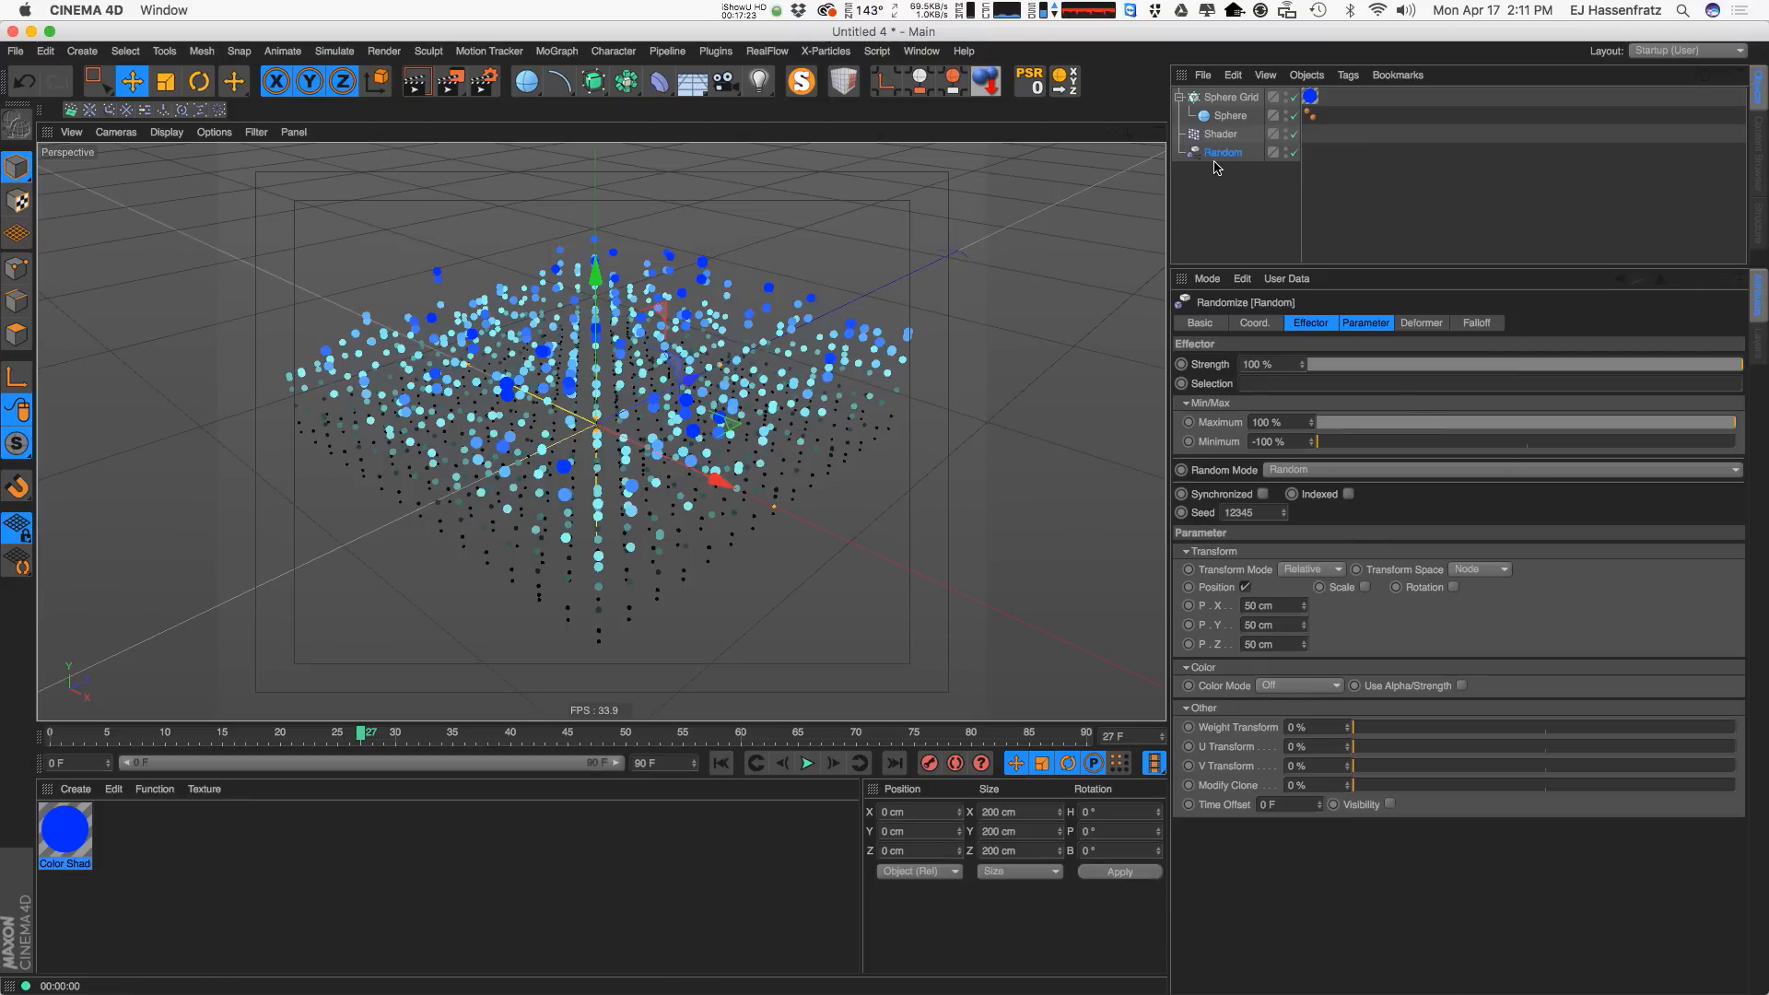
key(Delete)
Reopen the Noise layer in the Shader effector's Layer shader and look through the available noise types.
click(1221, 134)
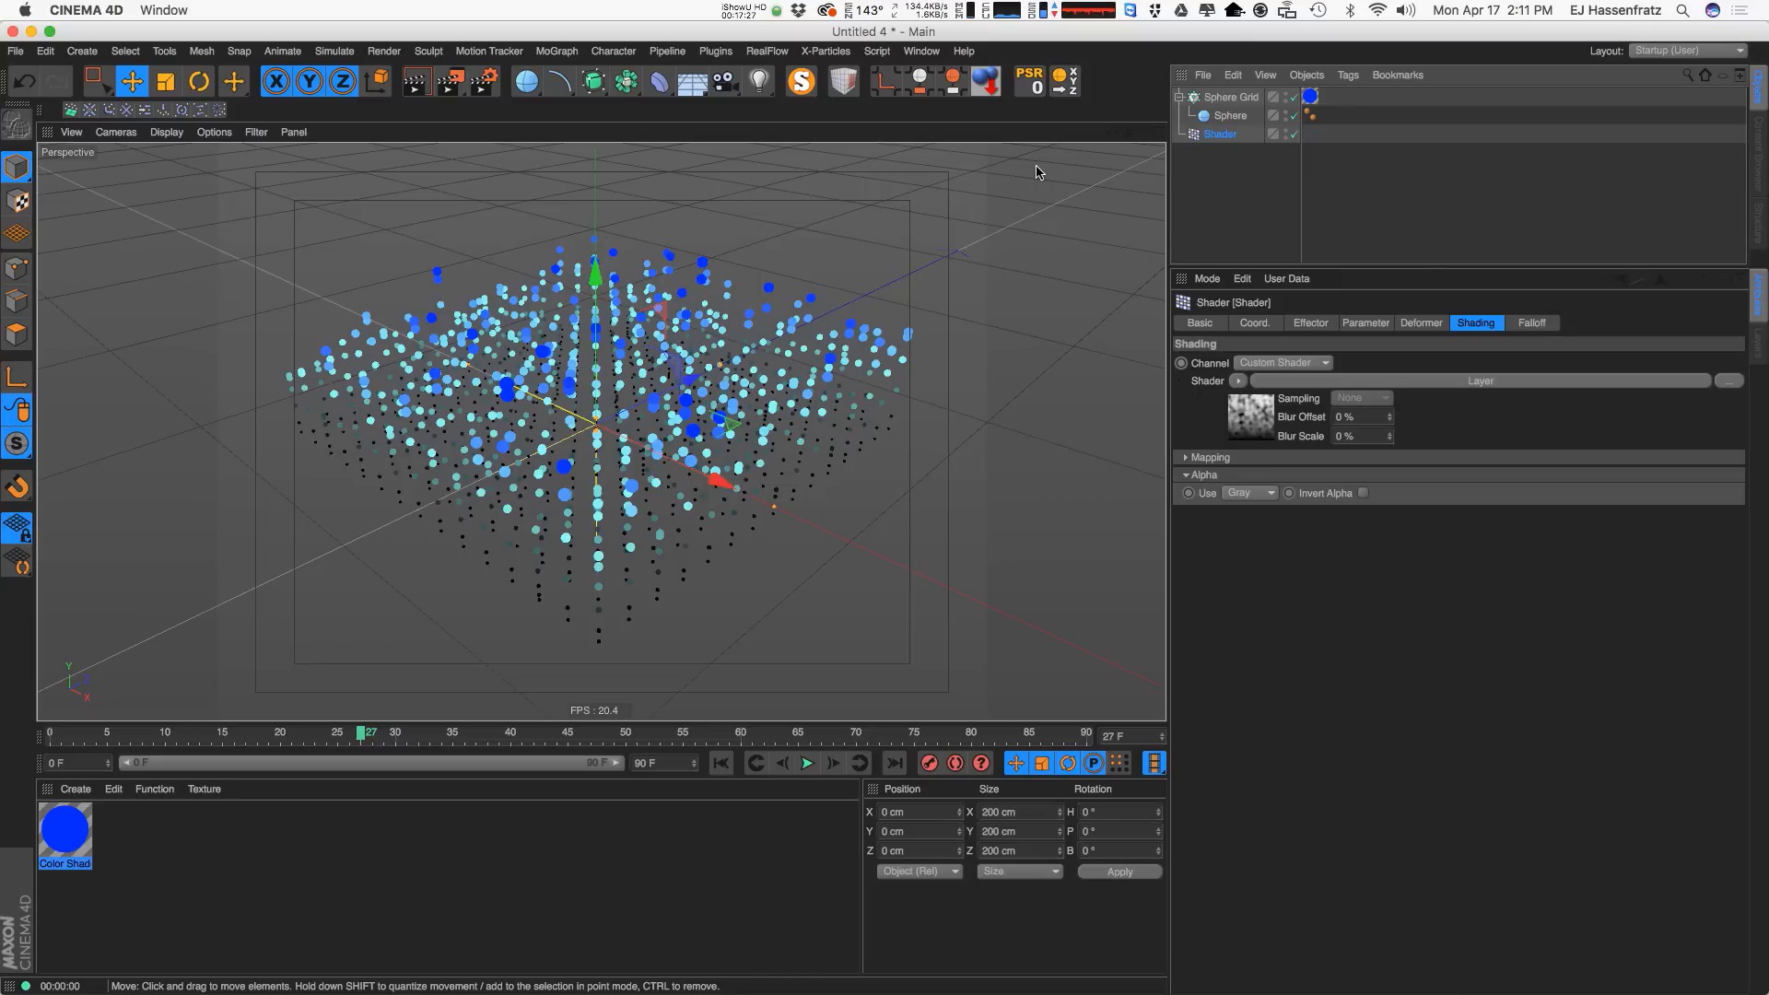
click(1345, 381)
click(1261, 536)
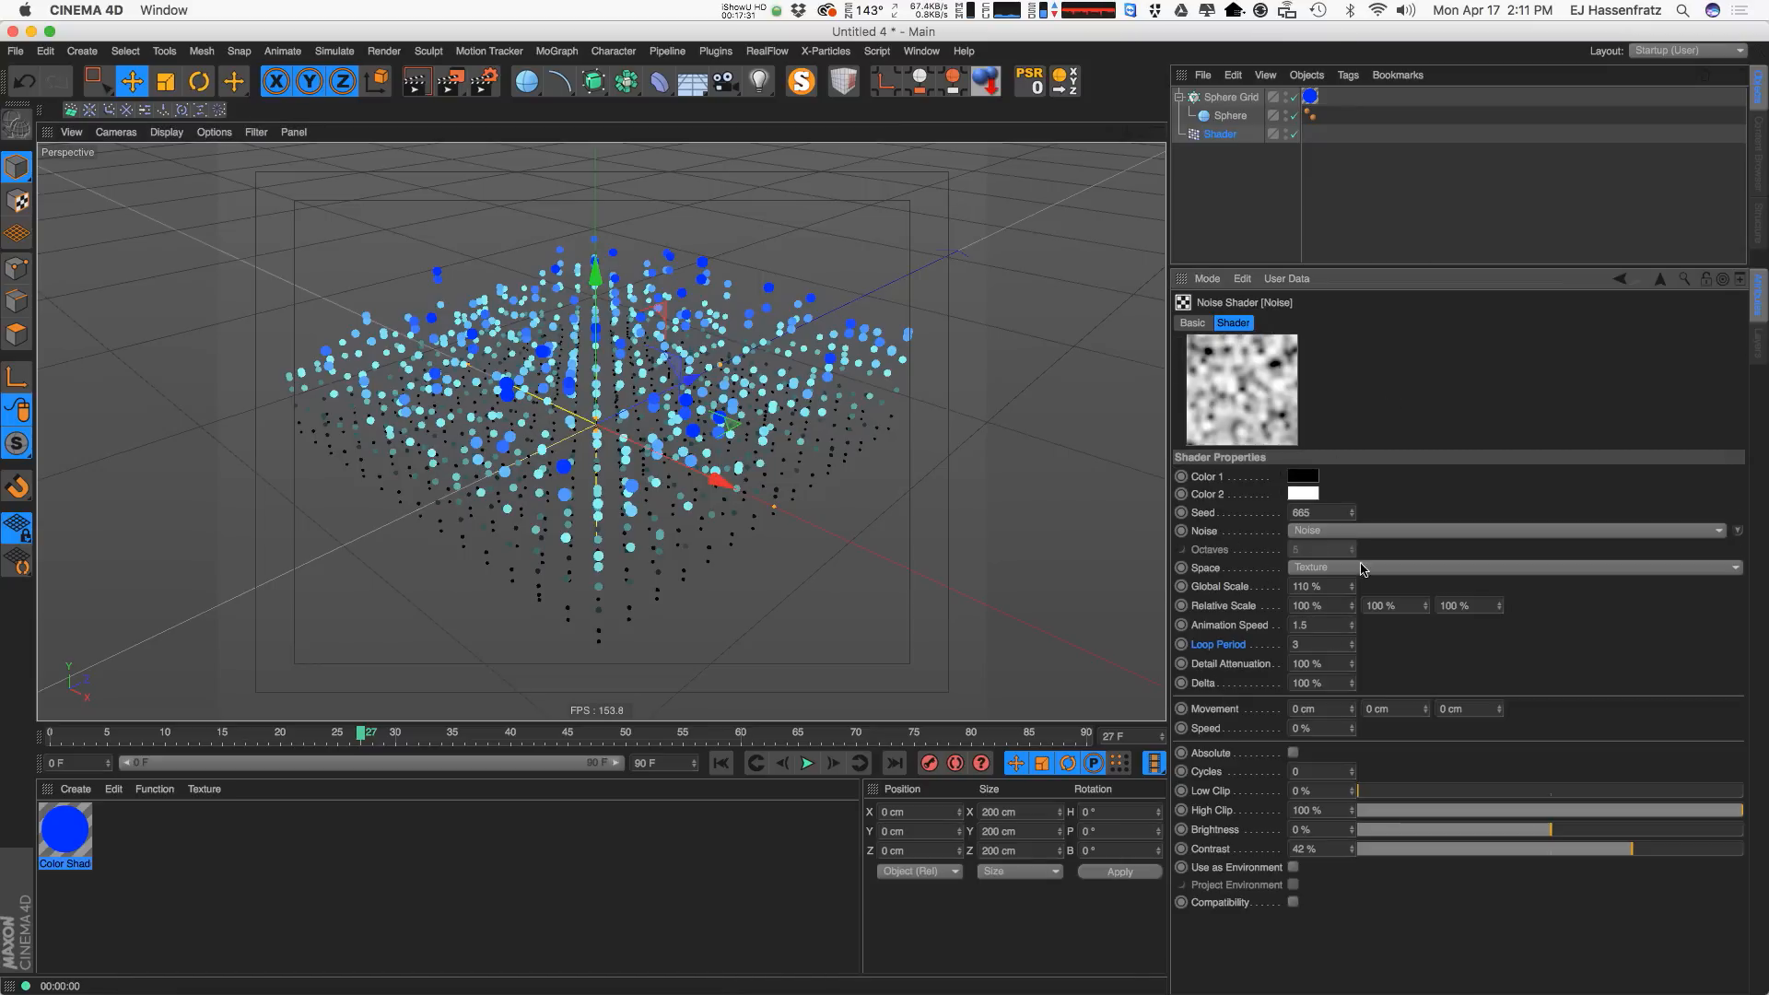
click(1330, 531)
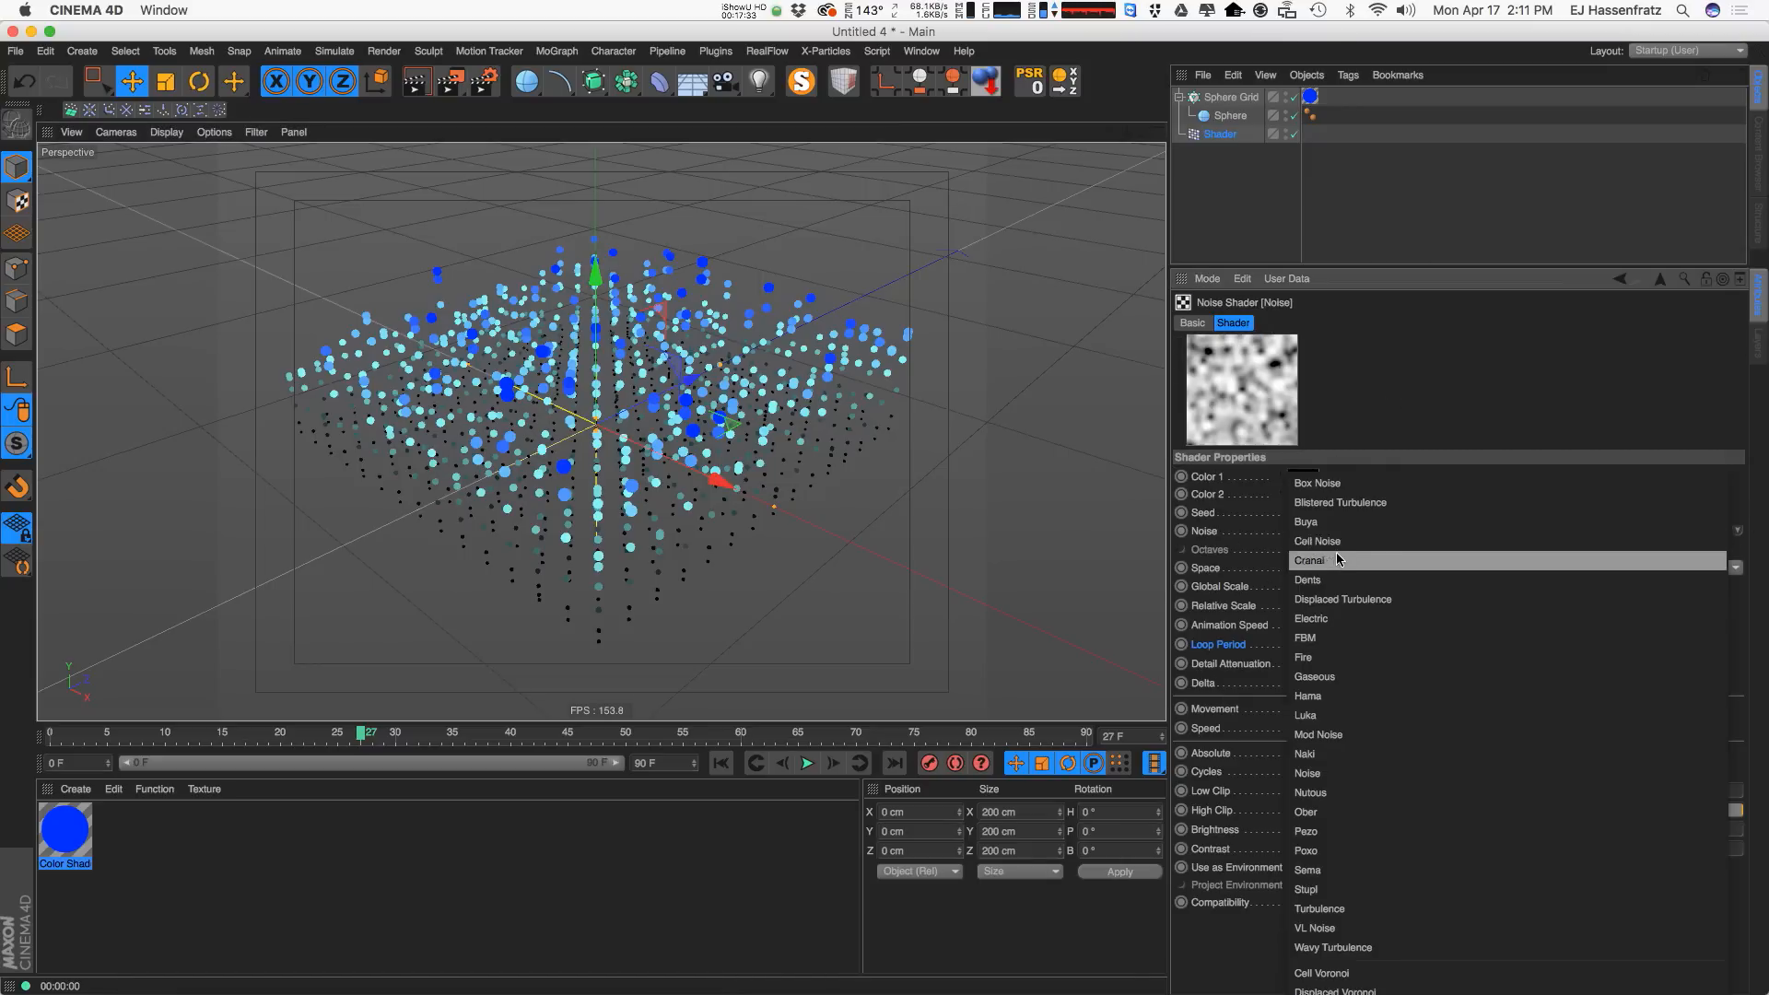
click(1277, 656)
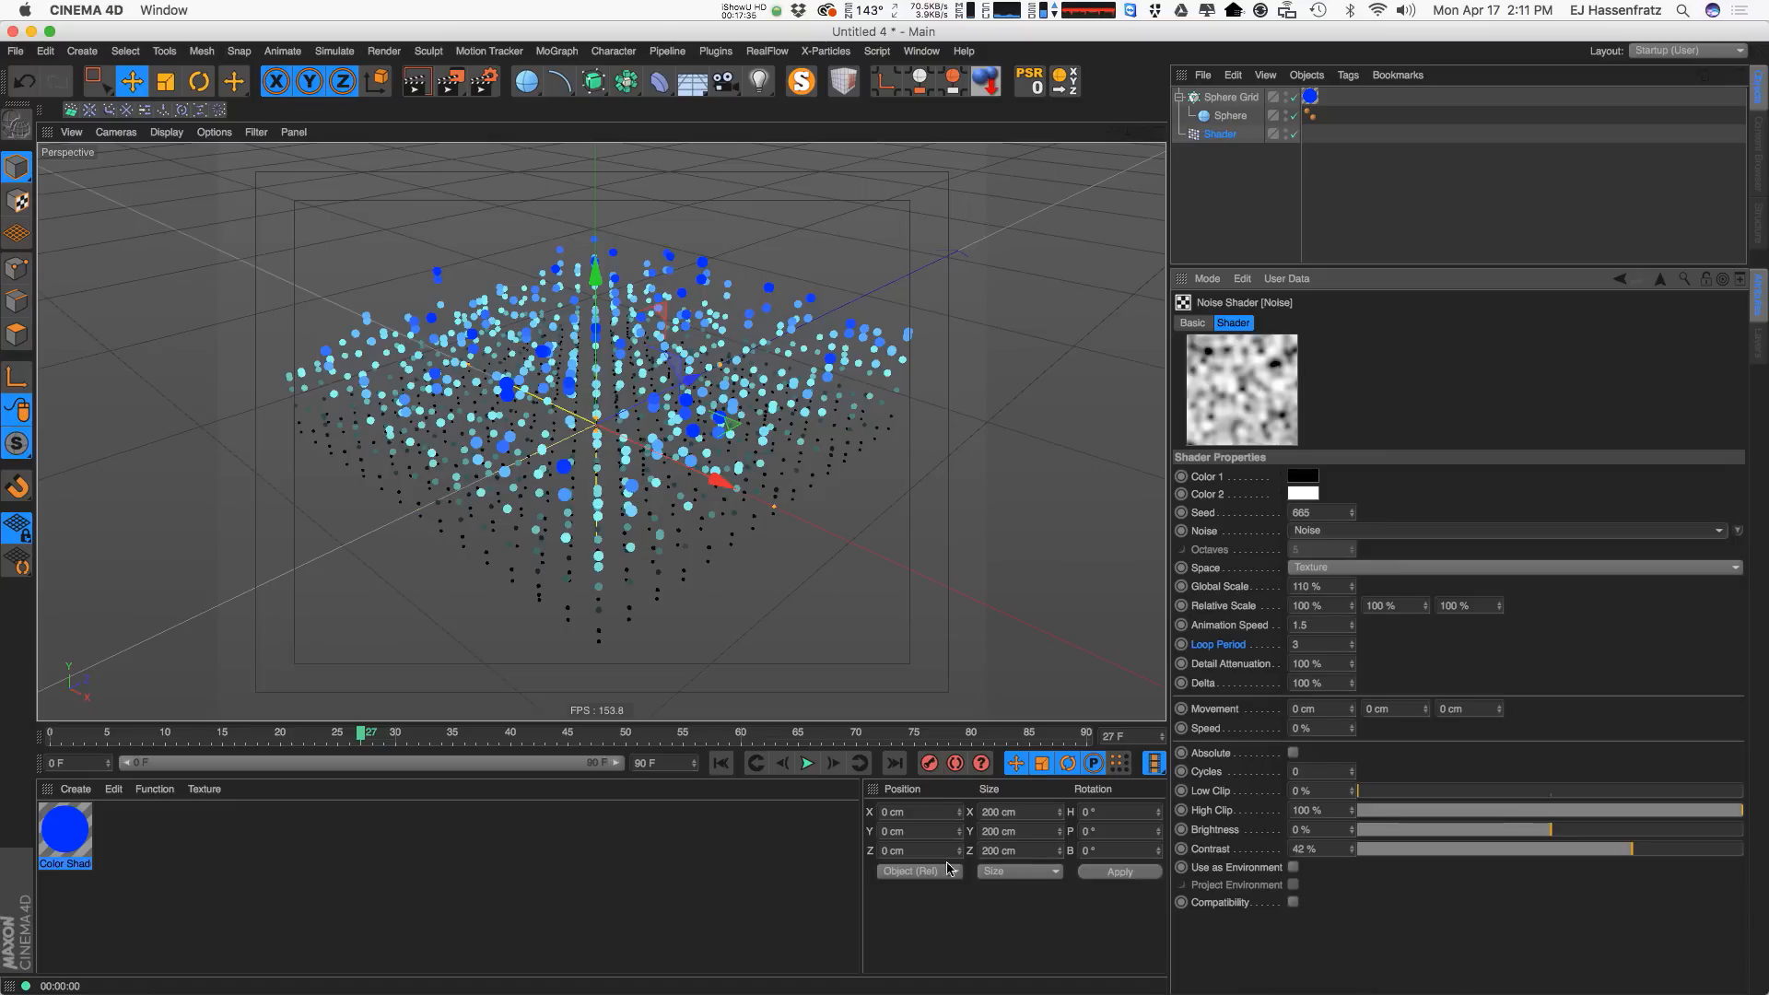
Lower the noise Contrast to 38 % and its Global Scale to 97 % while the animation plays, and stop playback.
click(807, 762)
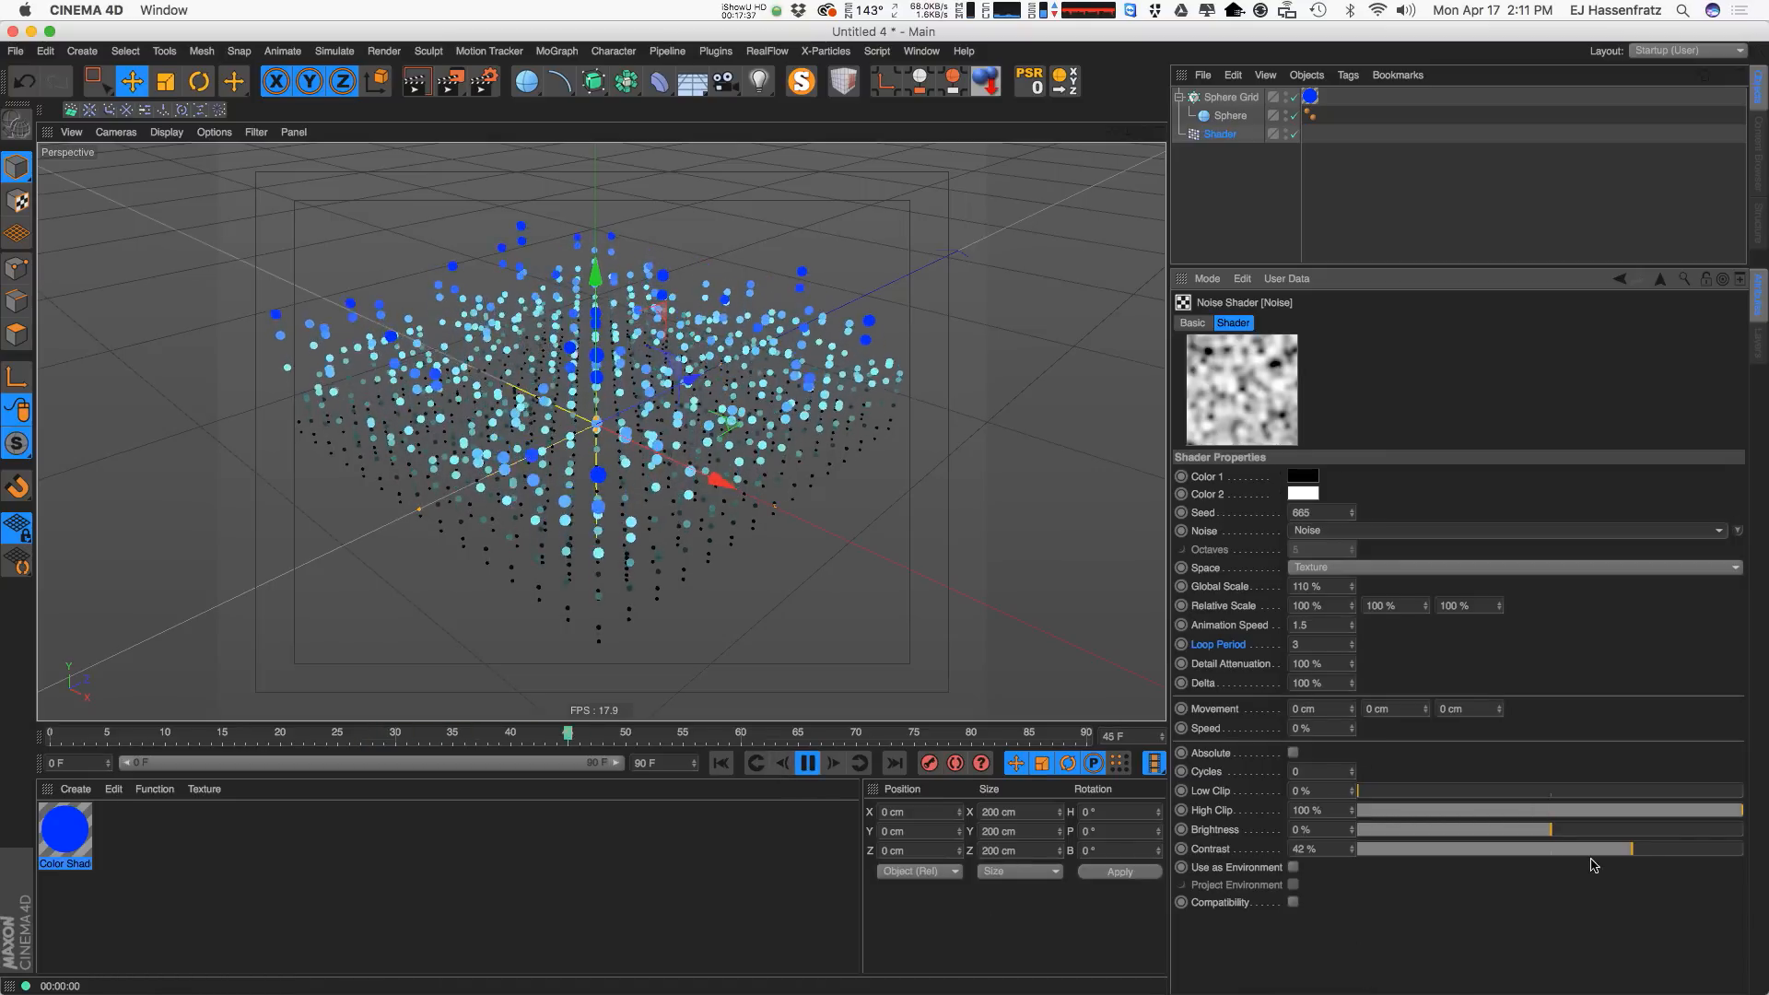
mouse_move(1631, 850)
mouse_down()
mouse_move(1649, 854)
mouse_move(1579, 849)
mouse_move(1658, 849)
mouse_move(1623, 849)
mouse_up()
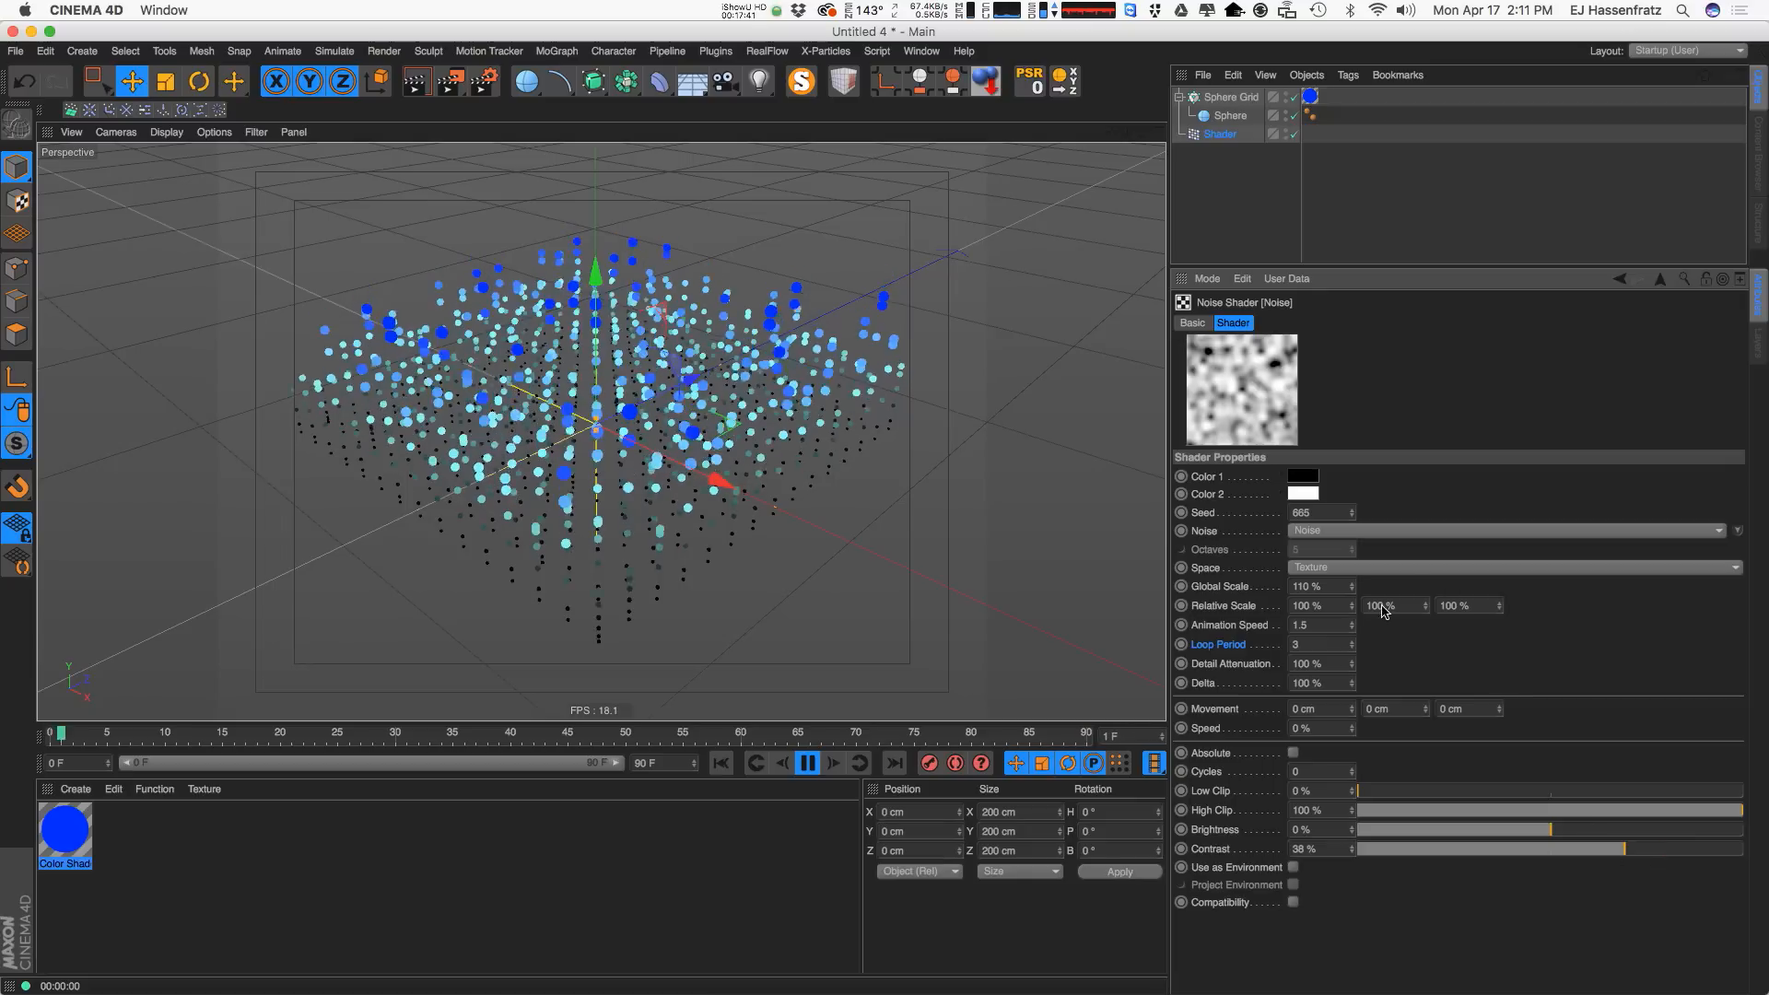
mouse_move(1352, 586)
mouse_down()
mouse_move(1354, 616)
mouse_move(1353, 584)
mouse_up()
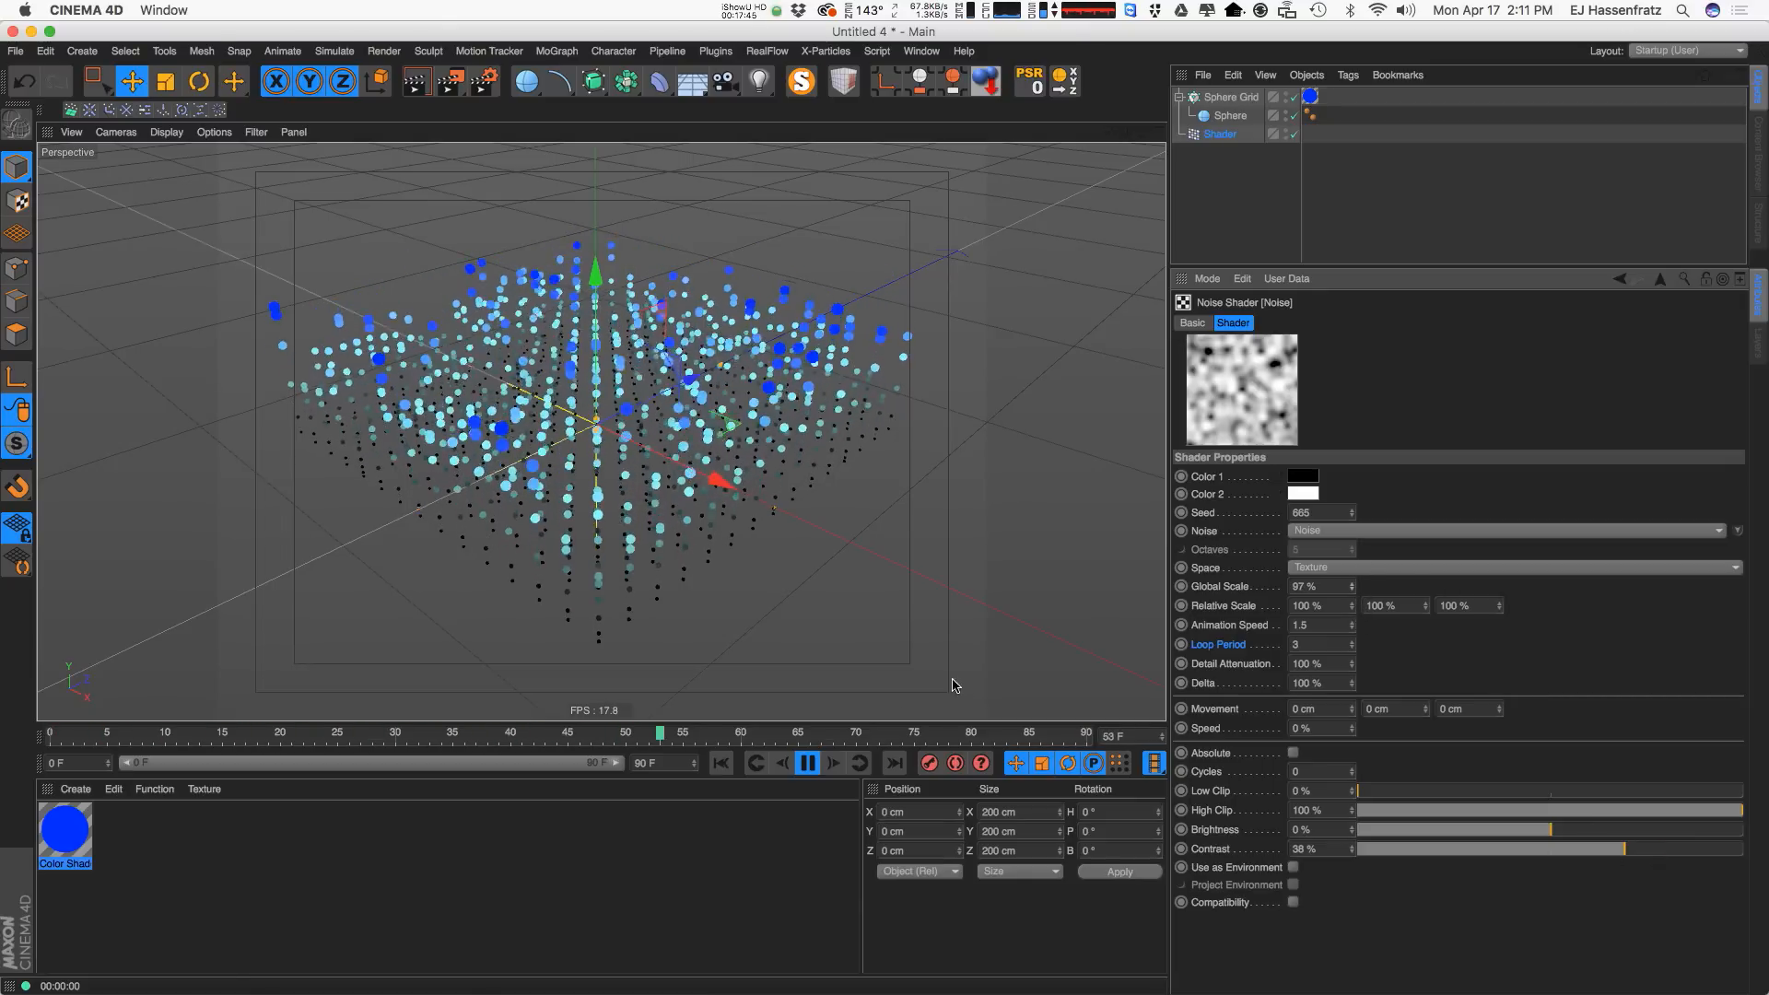
click(810, 765)
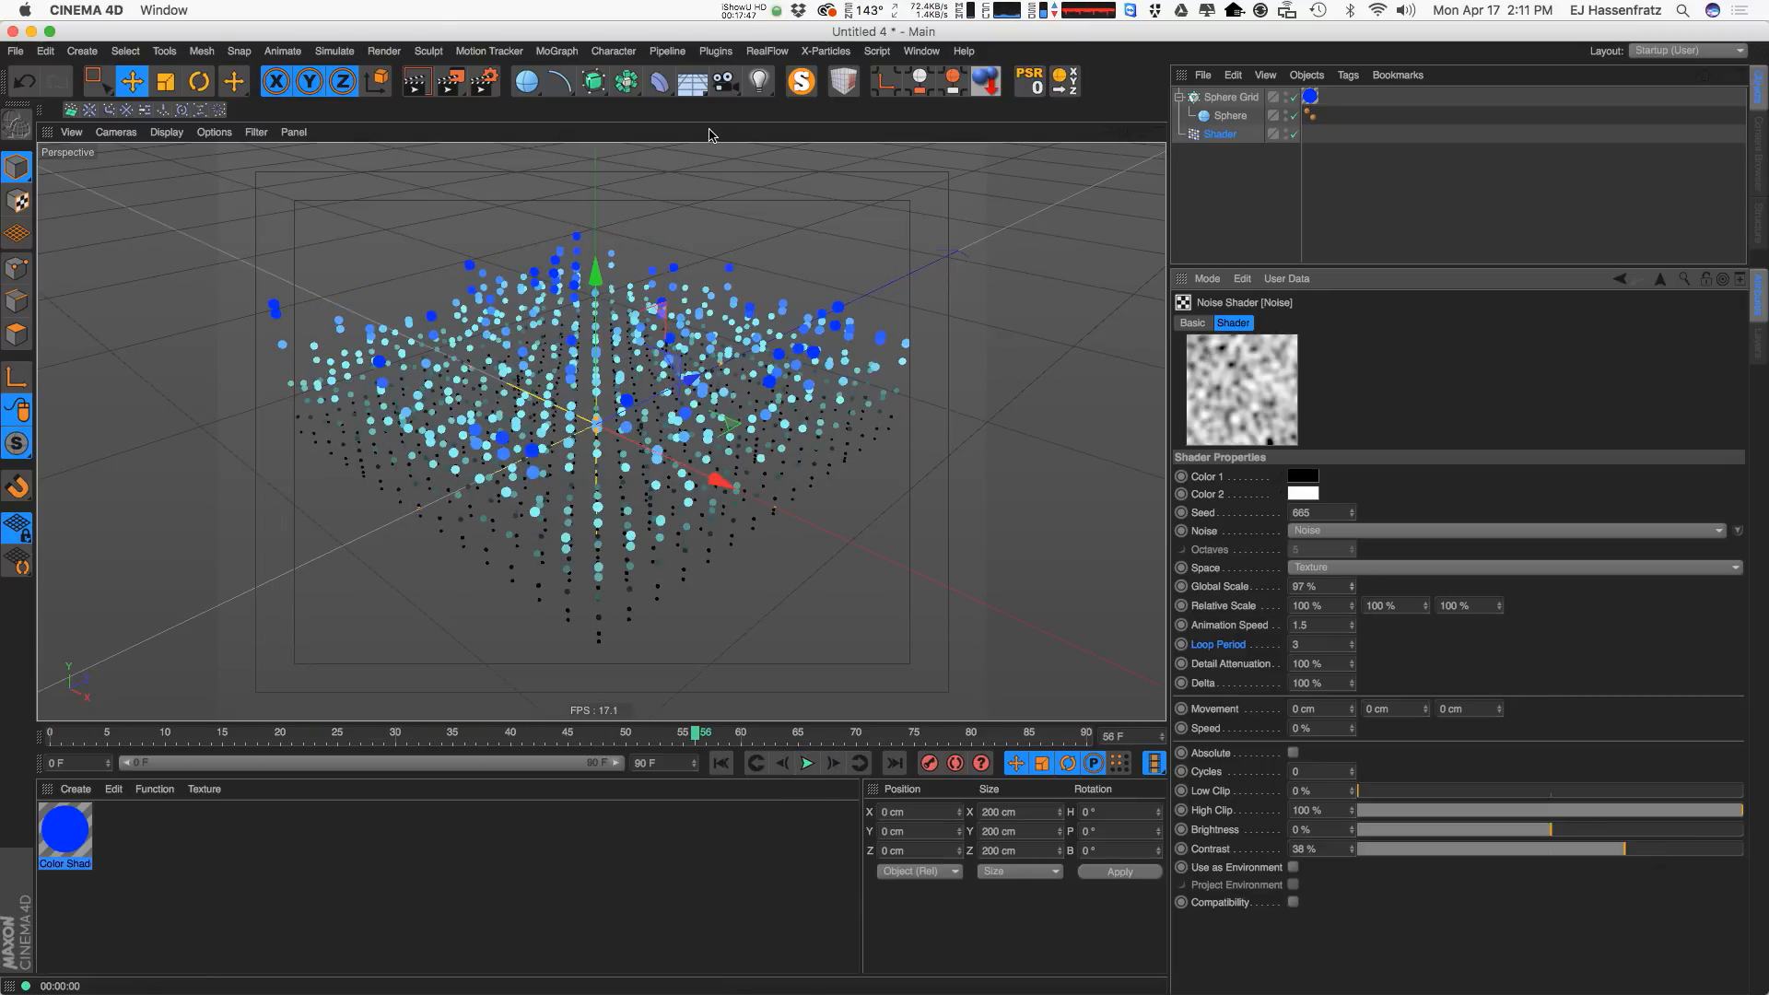
Clear the Layer shader from the Shader effector, keeping its Channel on Custom Shader.
click(1231, 135)
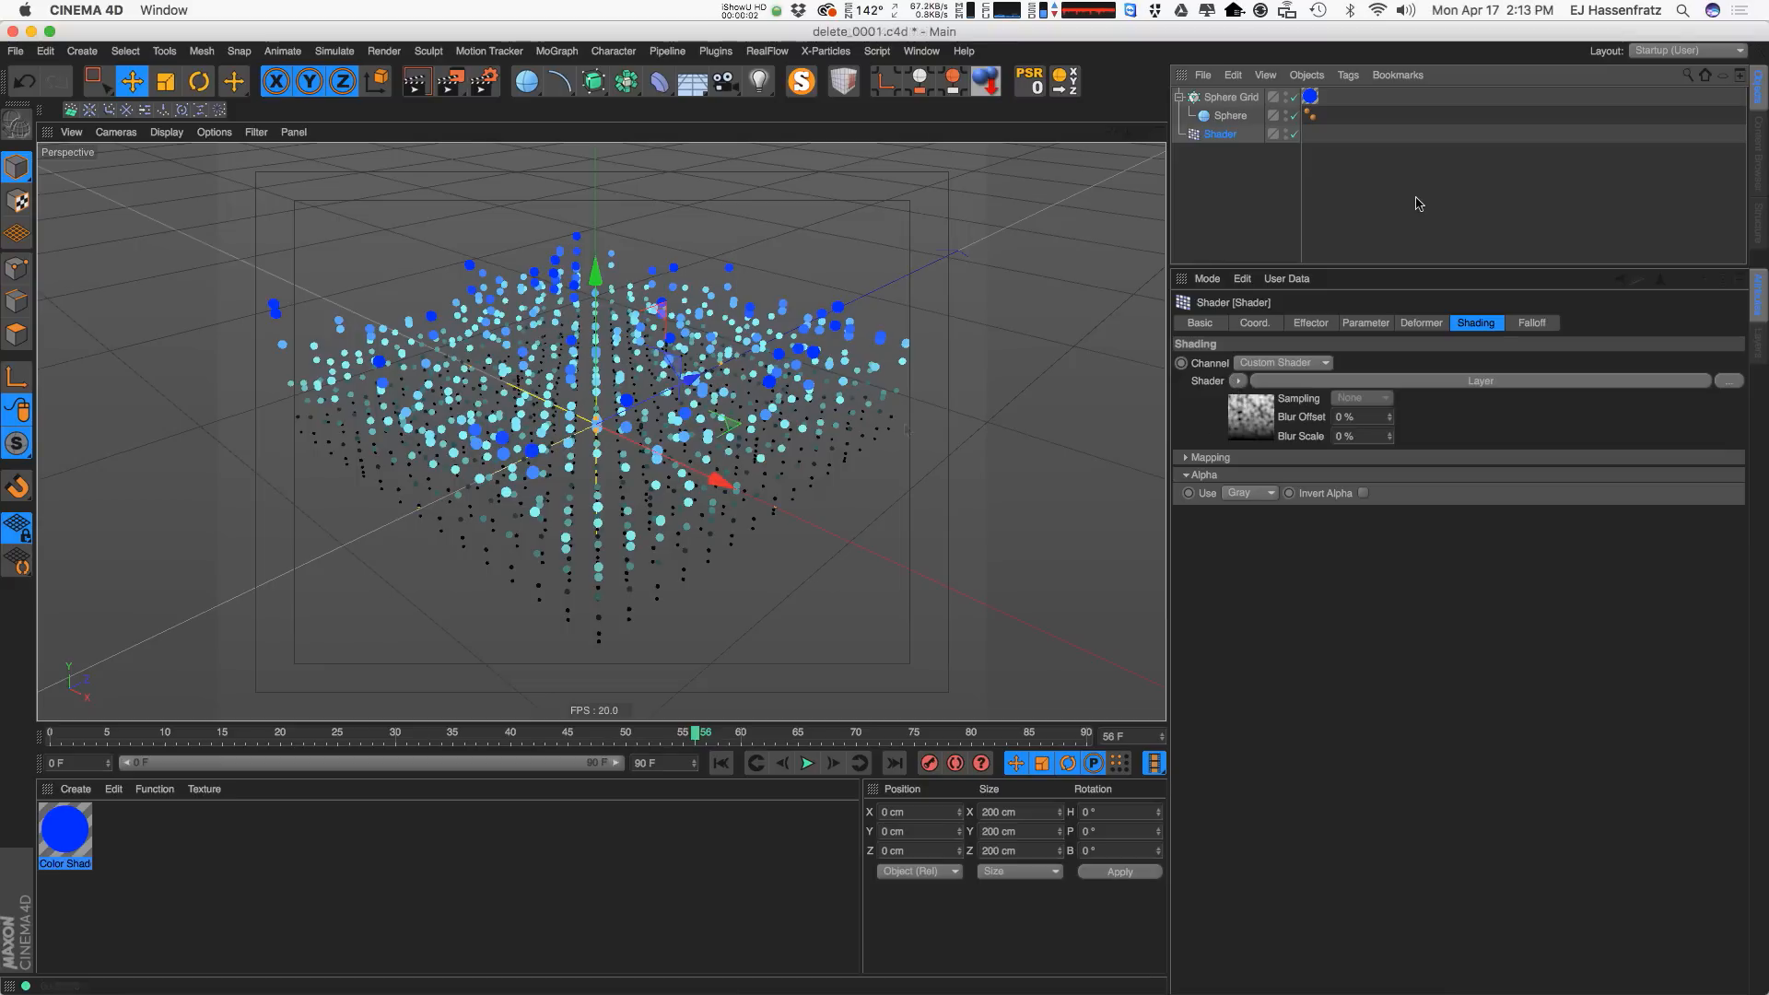
click(1236, 381)
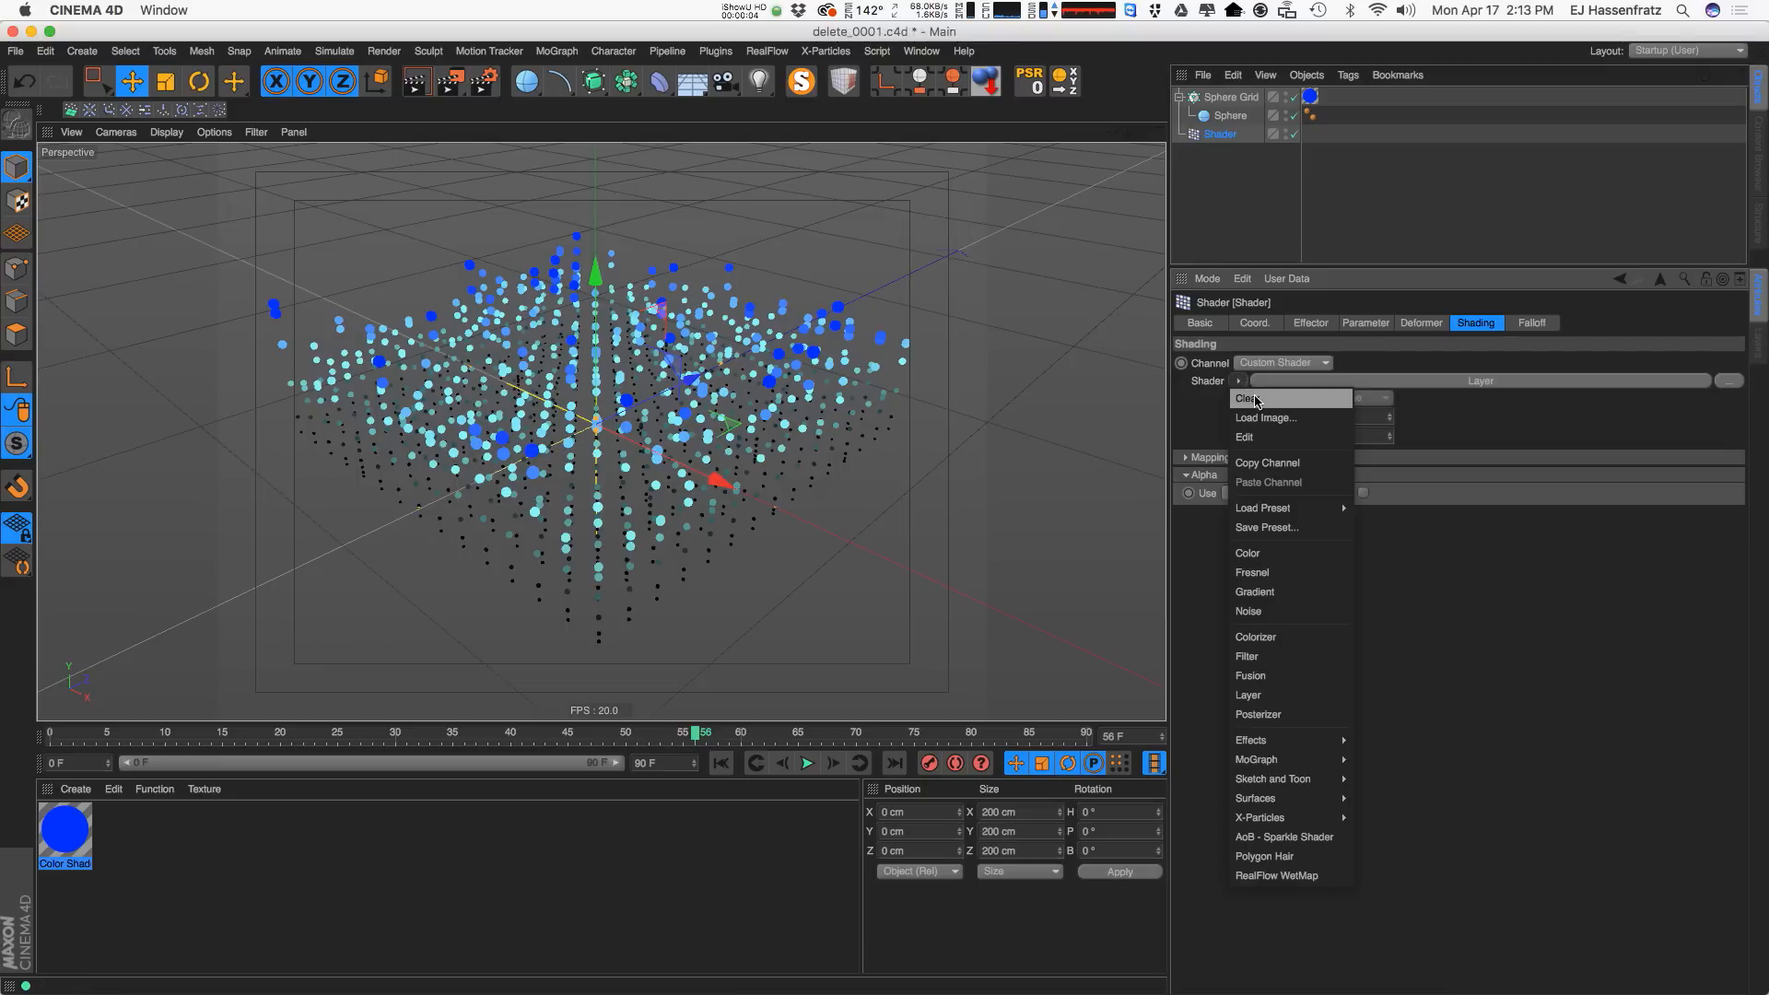
click(1737, 434)
click(1254, 380)
click(1264, 395)
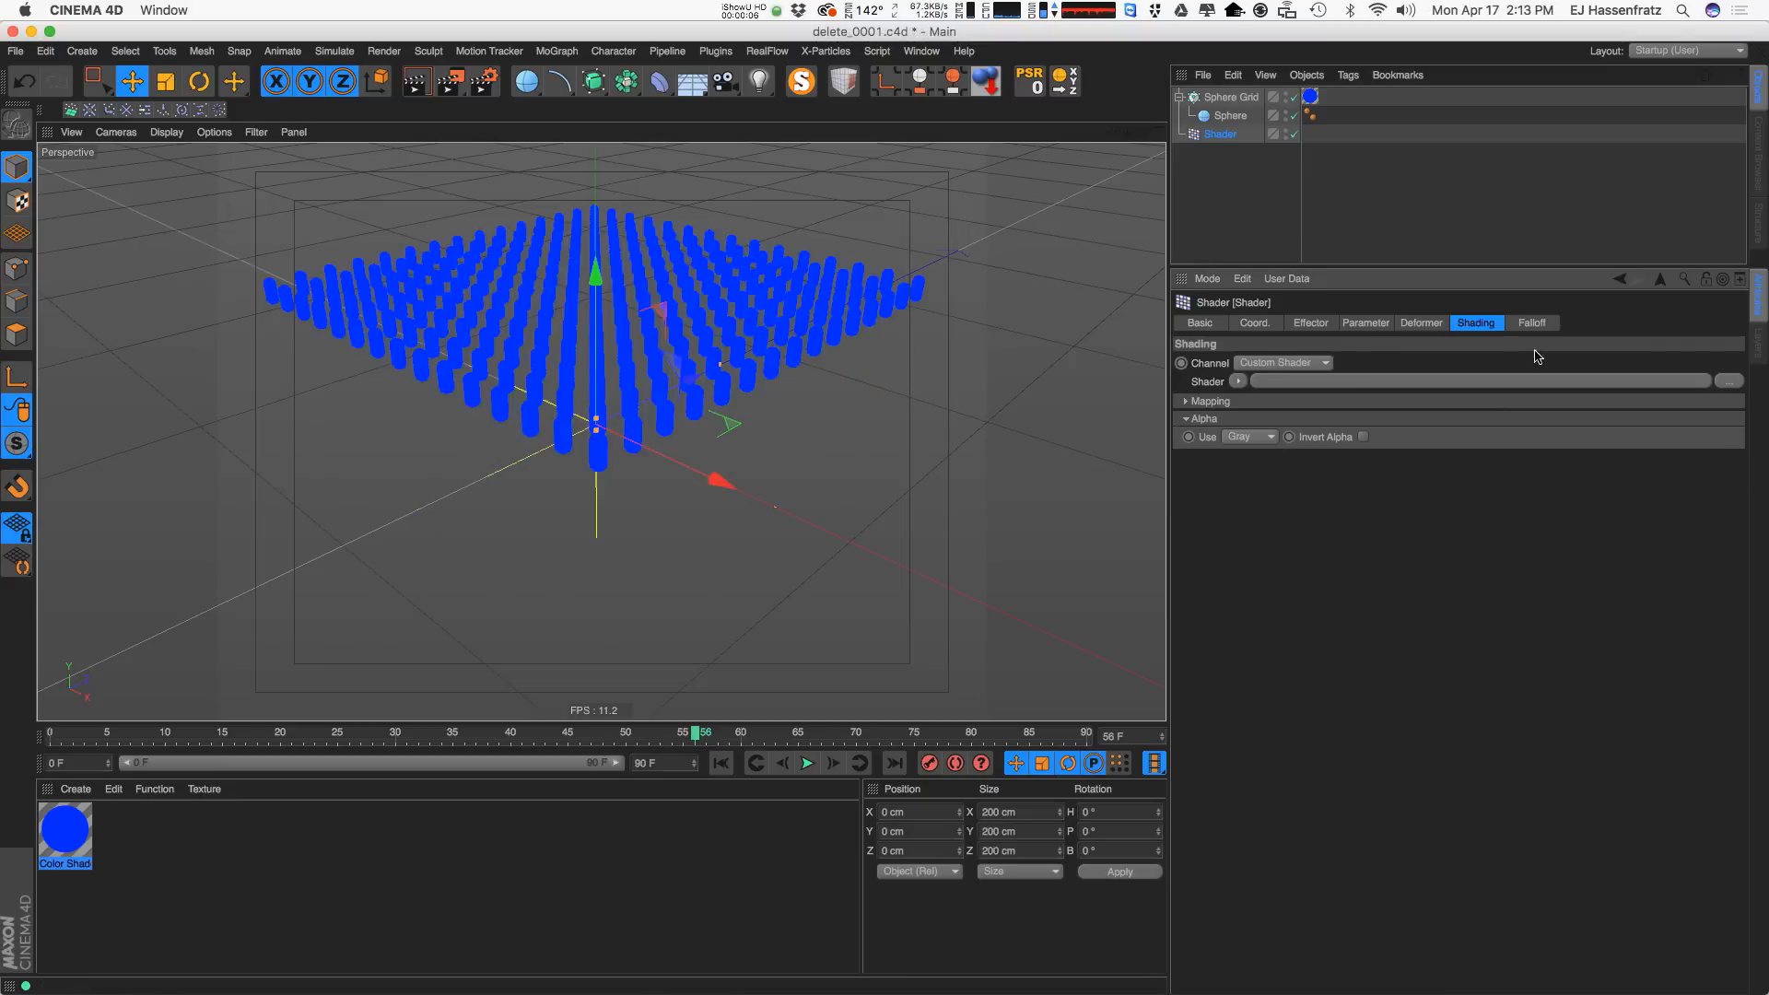
click(1304, 362)
click(1362, 348)
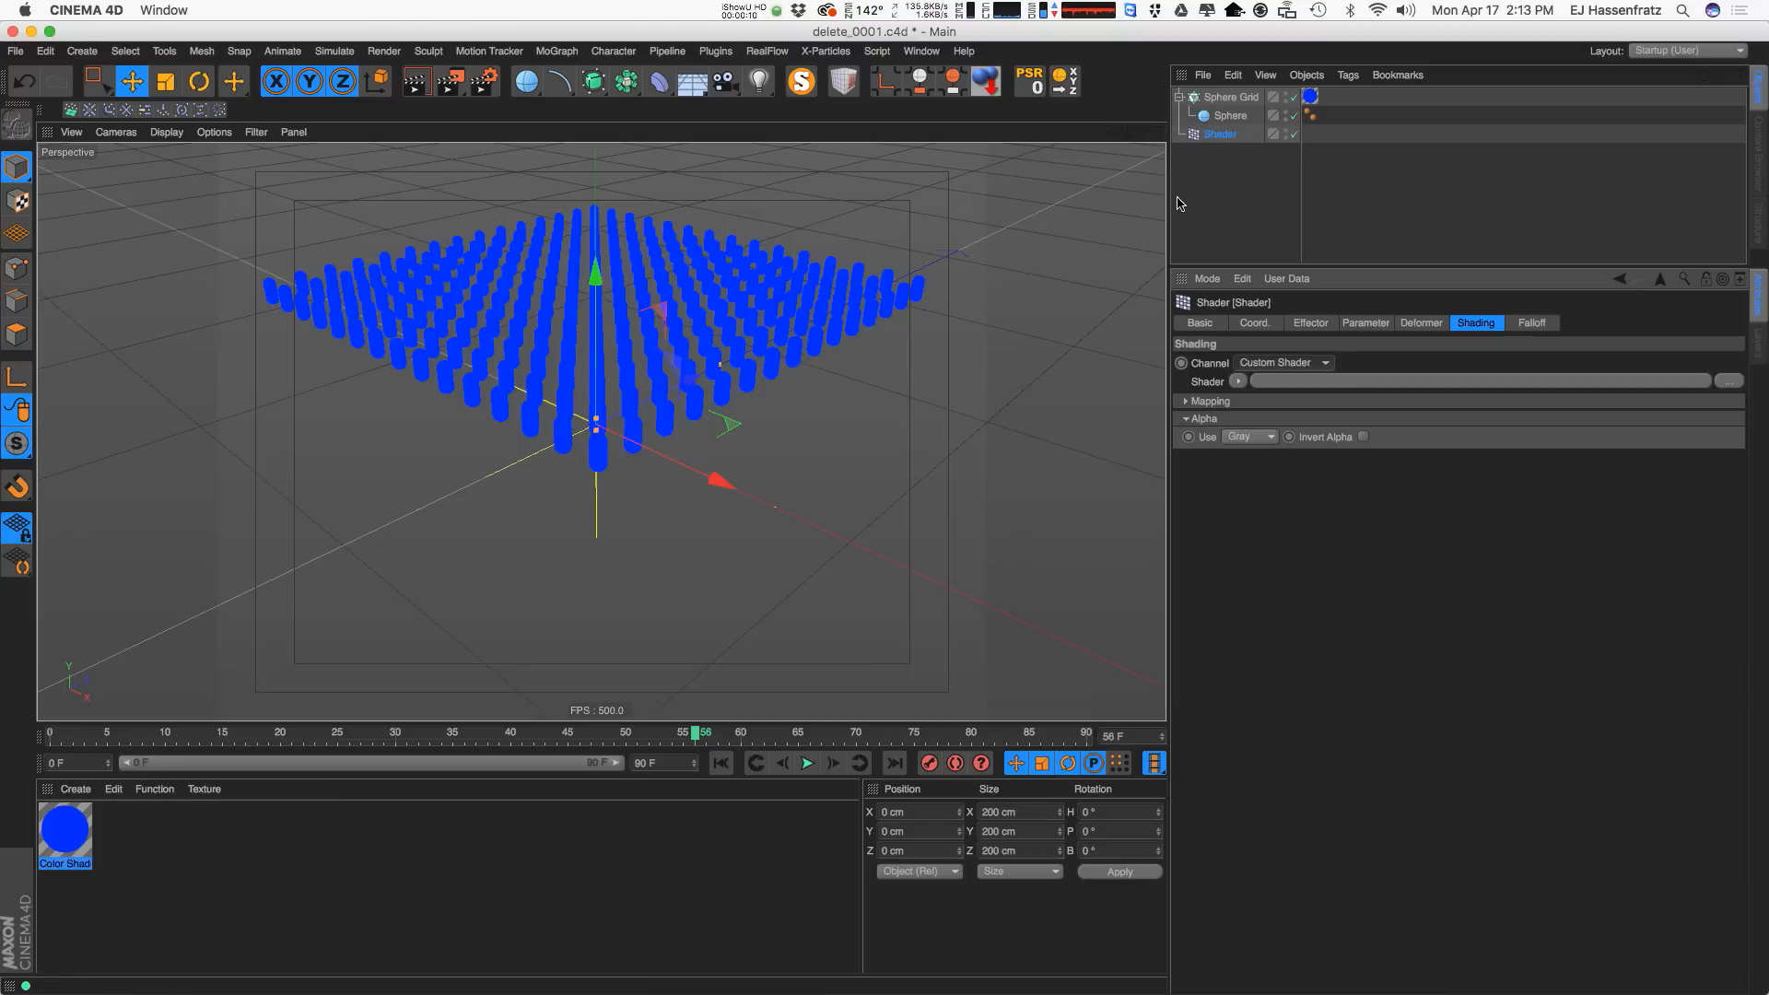
Delete the blue material's texture tag from the Sphere Grid and reselect the Shader effector.
click(1310, 96)
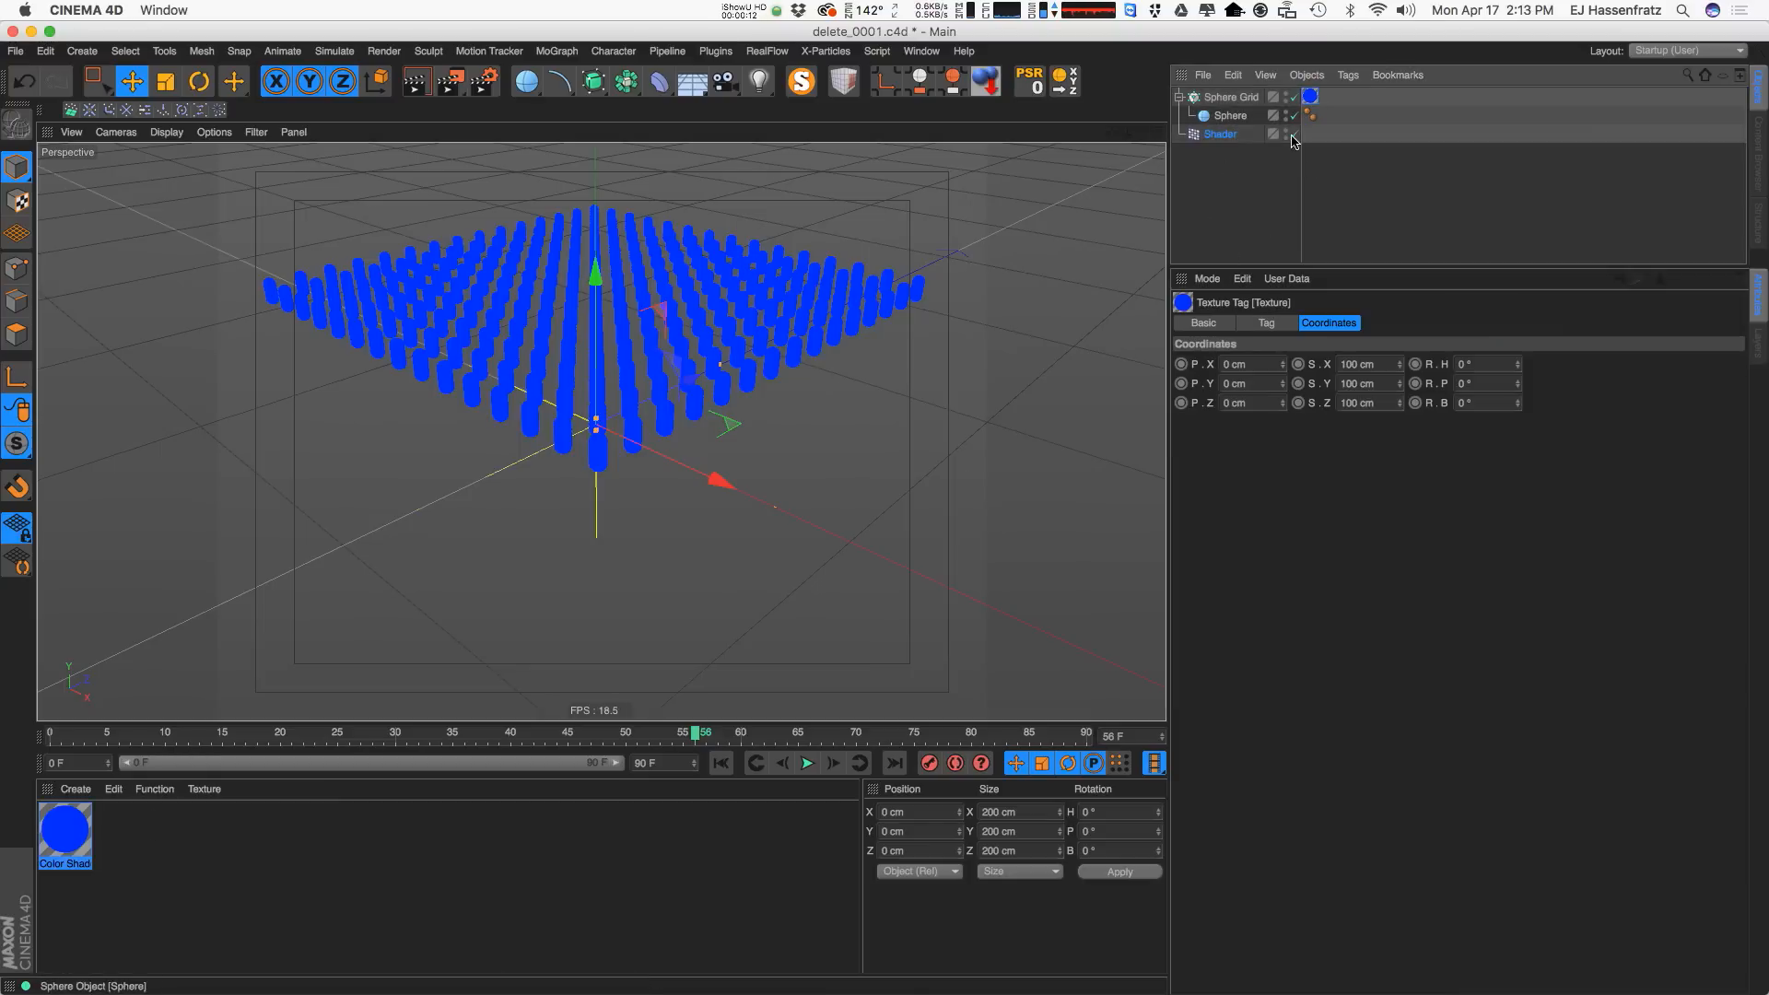
key(Delete)
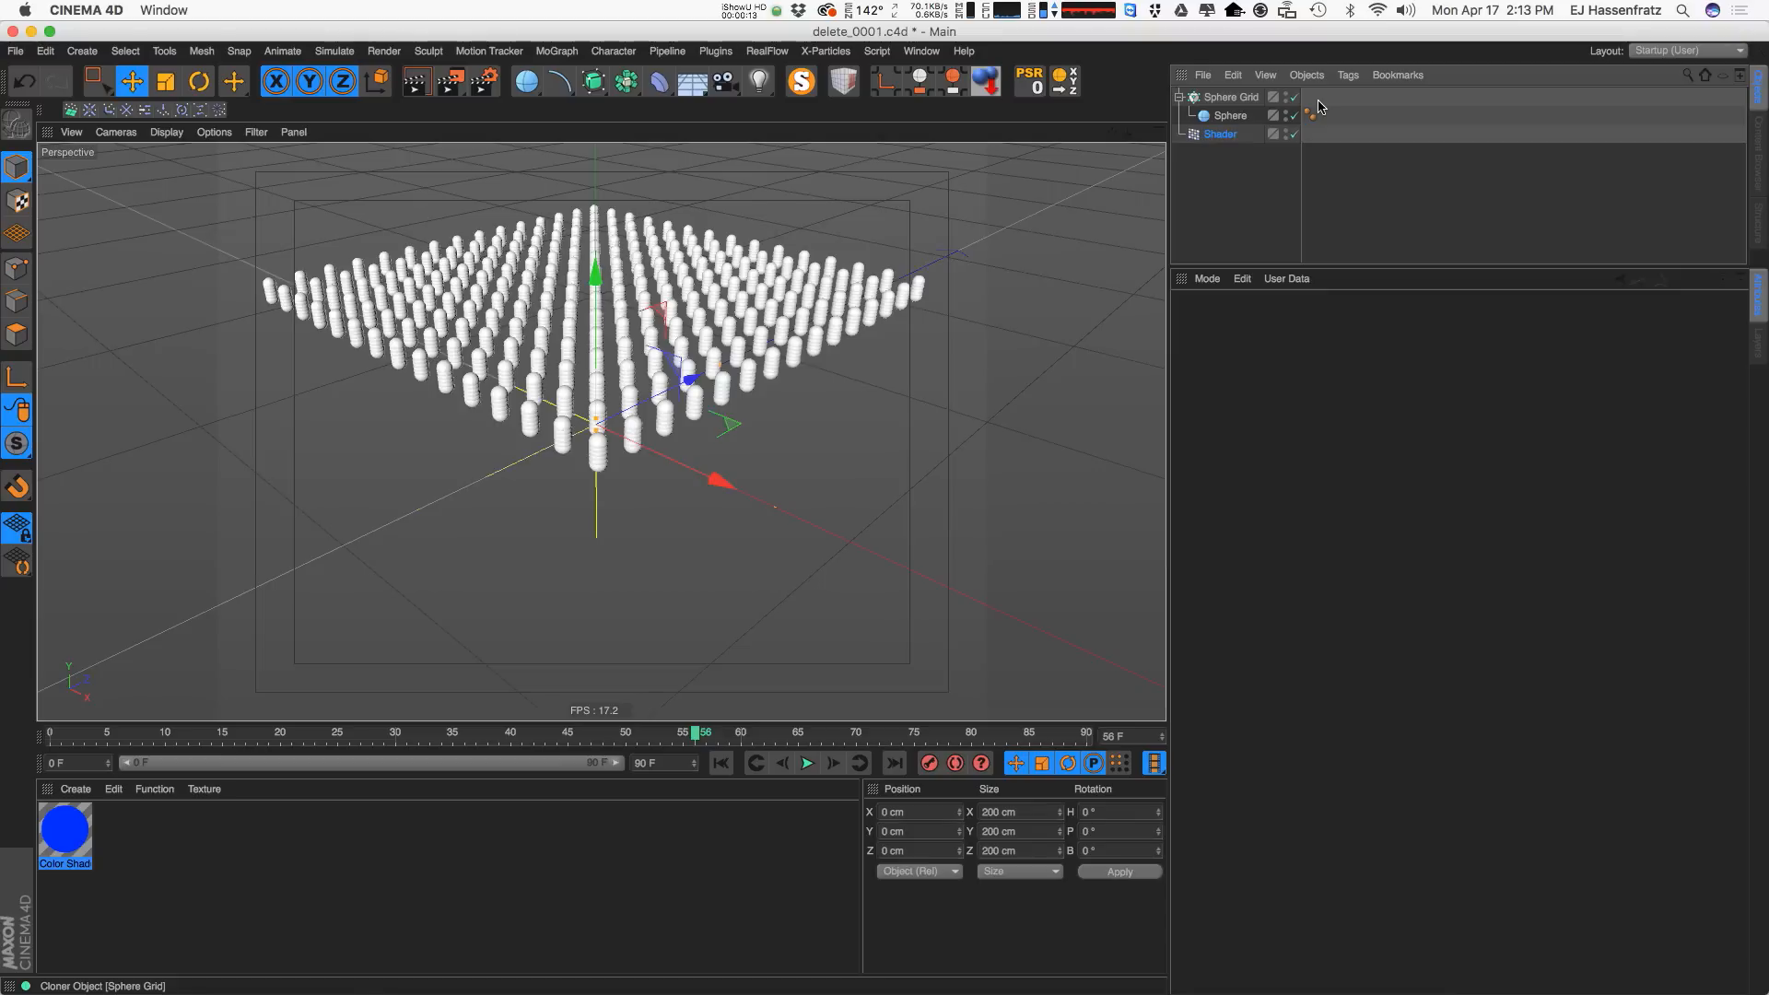
click(1225, 135)
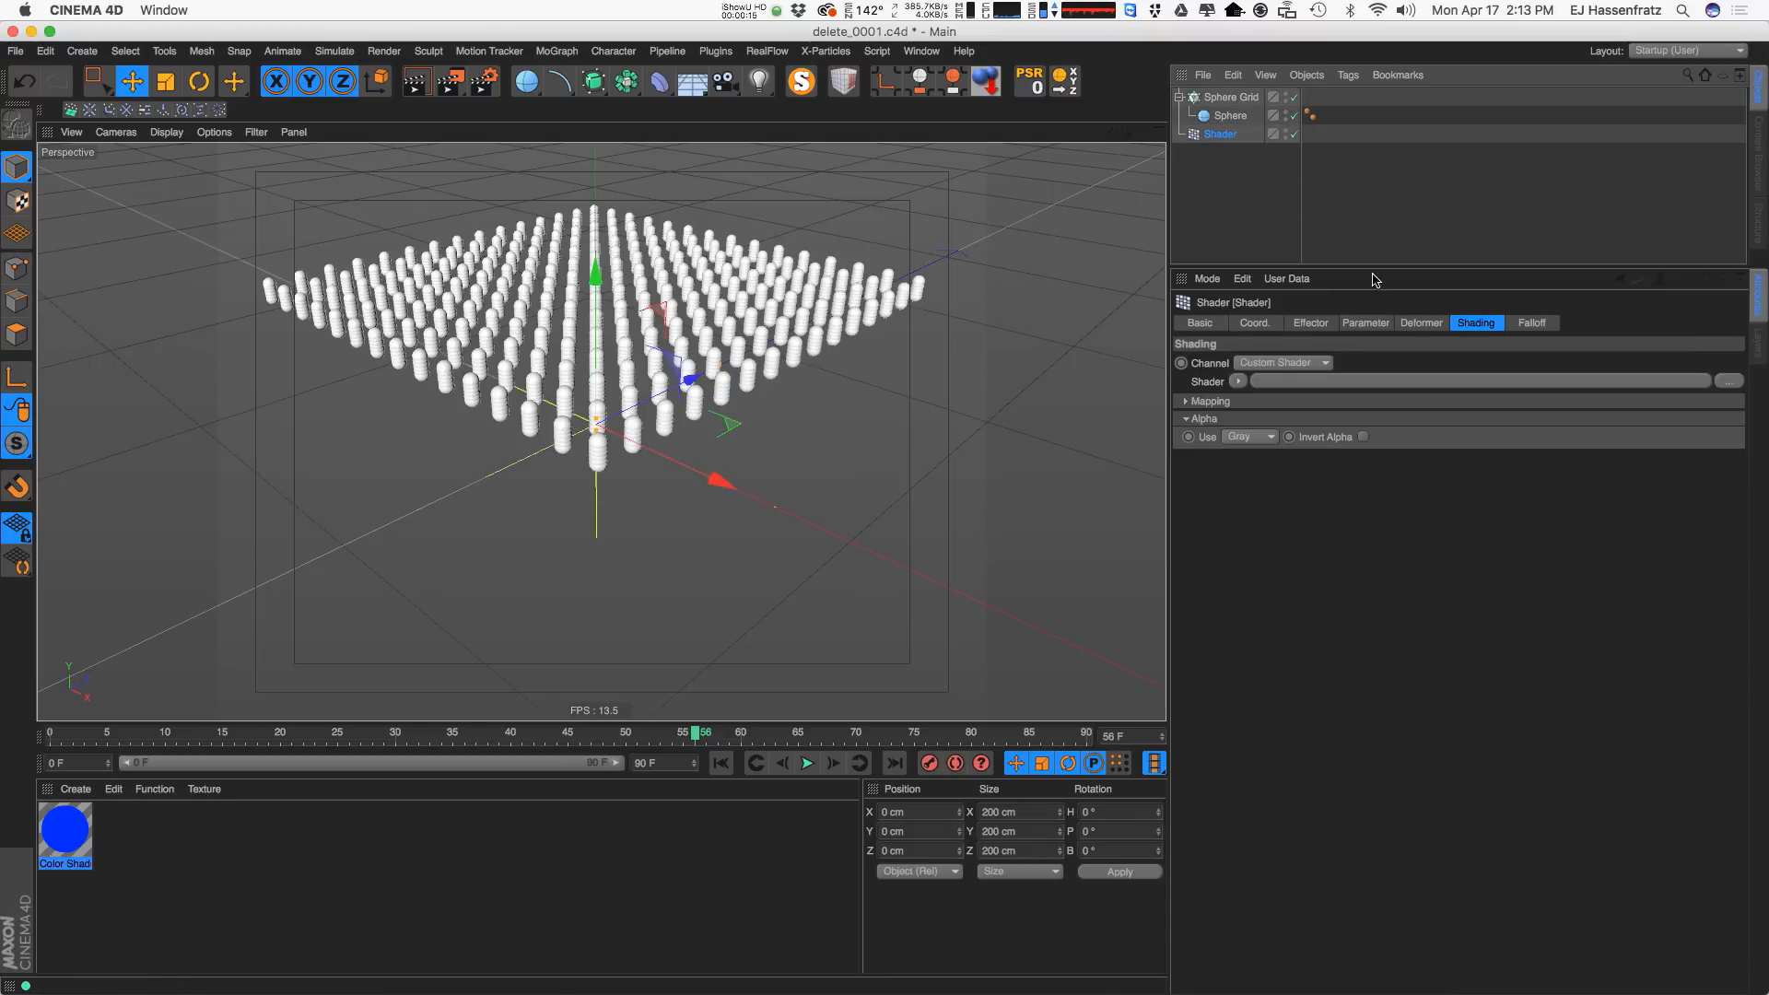
click(1239, 383)
click(1216, 388)
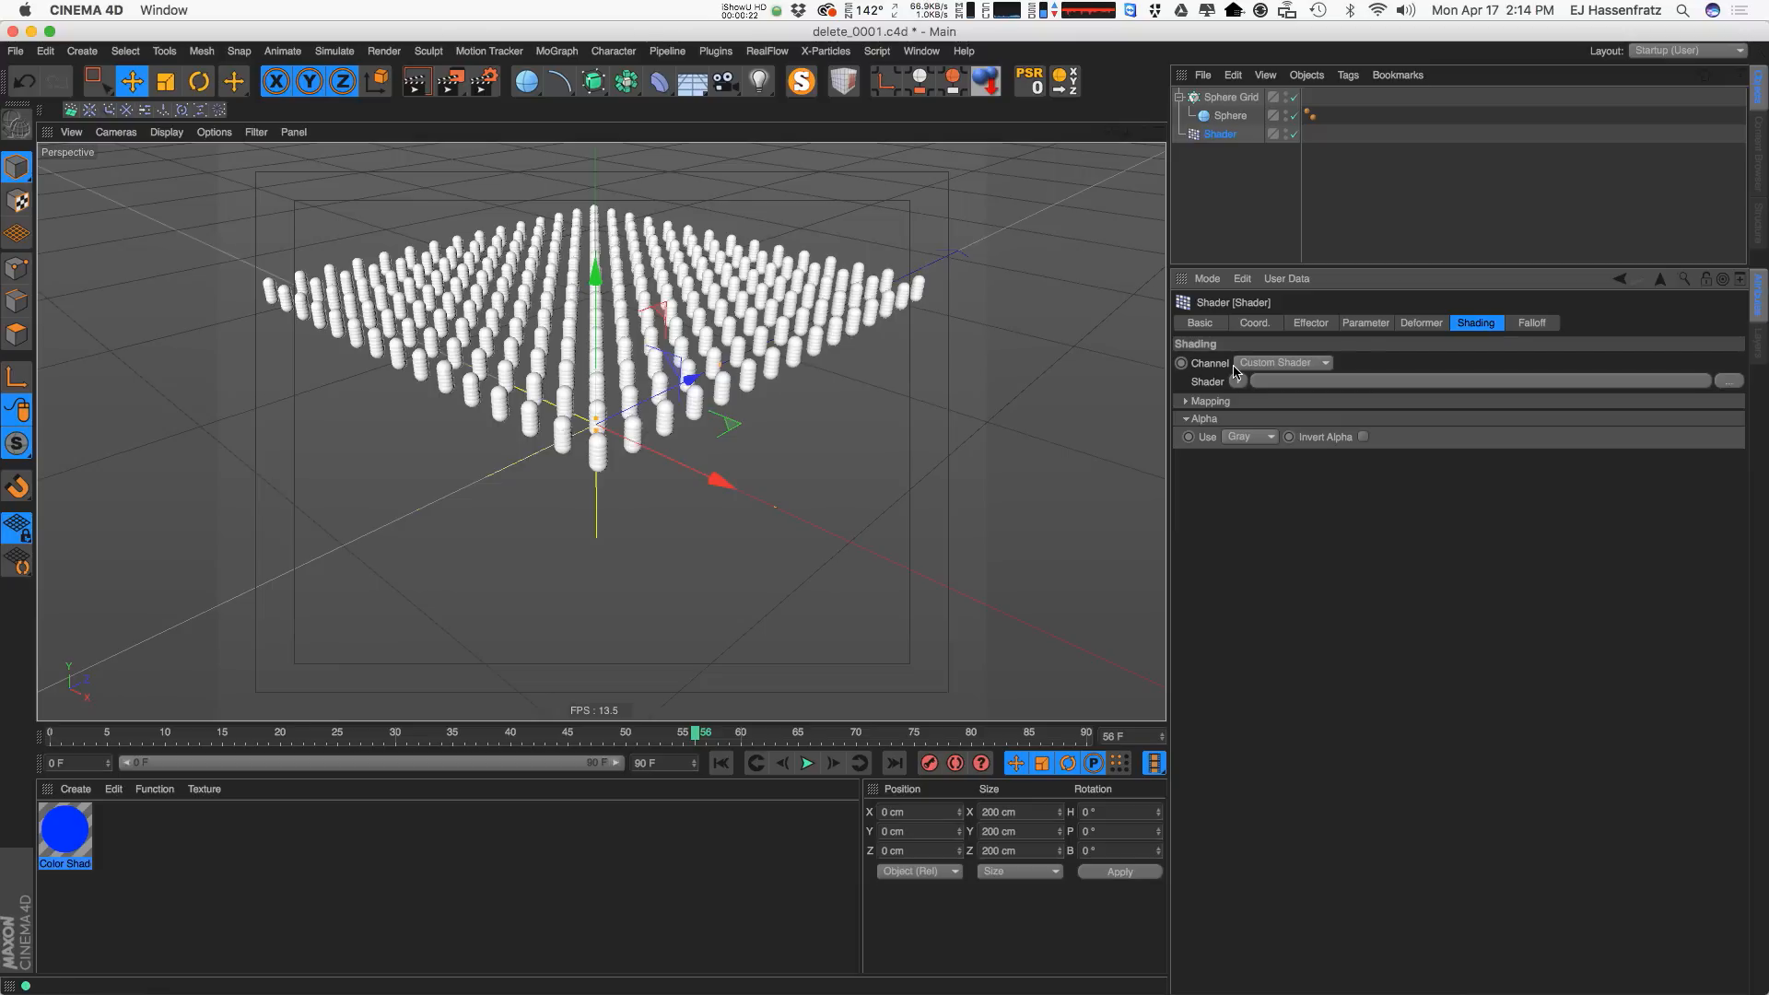
Create a new material with Color and Reflectance disabled and only Luminance enabled.
double_click(145, 866)
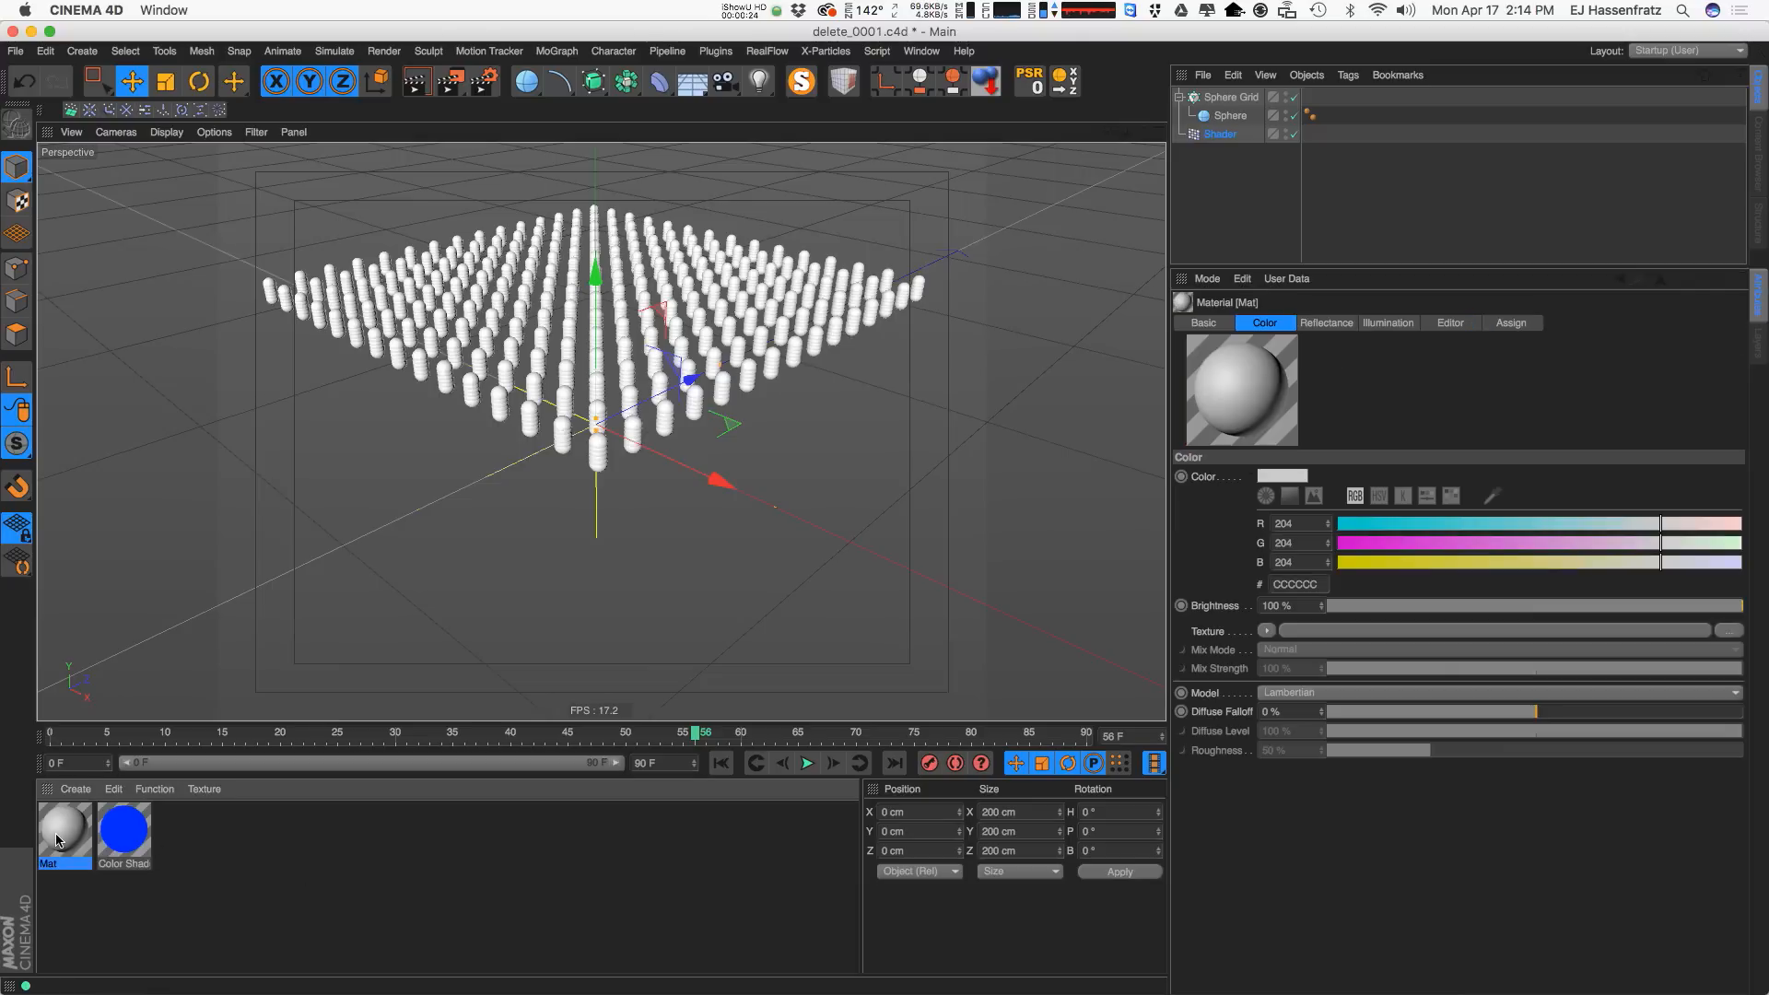
double_click(63, 831)
click(366, 321)
click(365, 356)
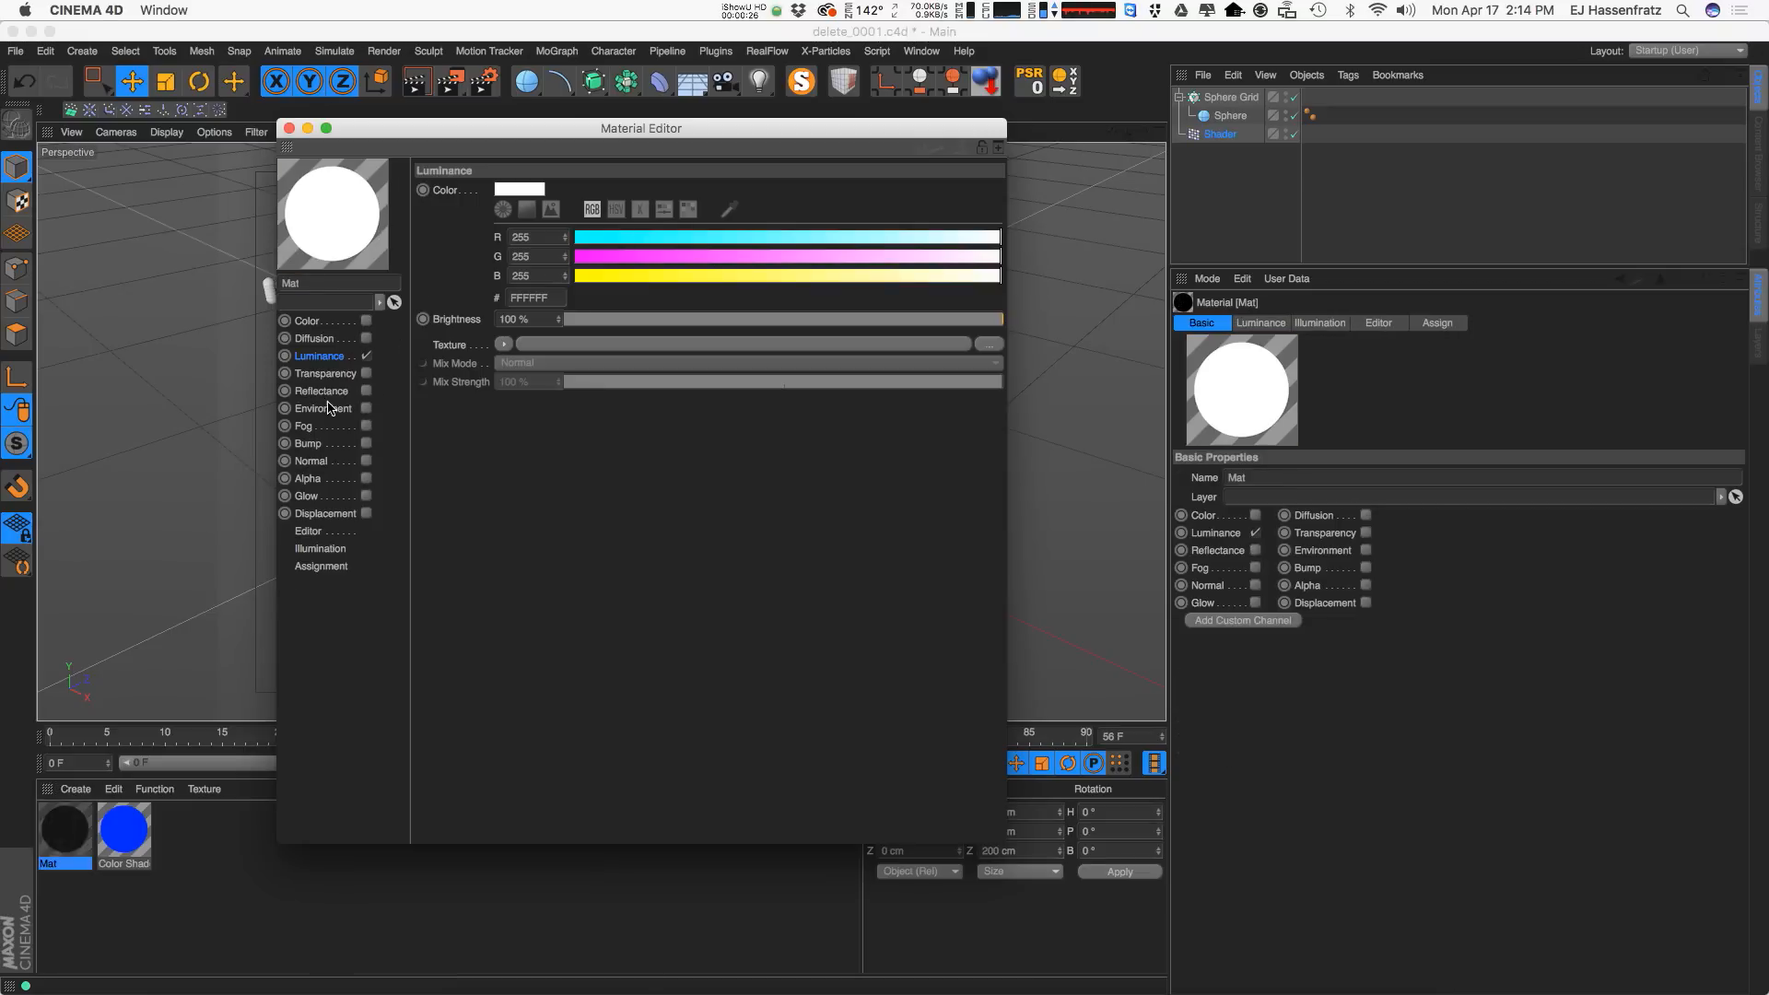
Load script_logo_eye_shape.jpg as the new material's Luminance texture and close the material.
click(992, 345)
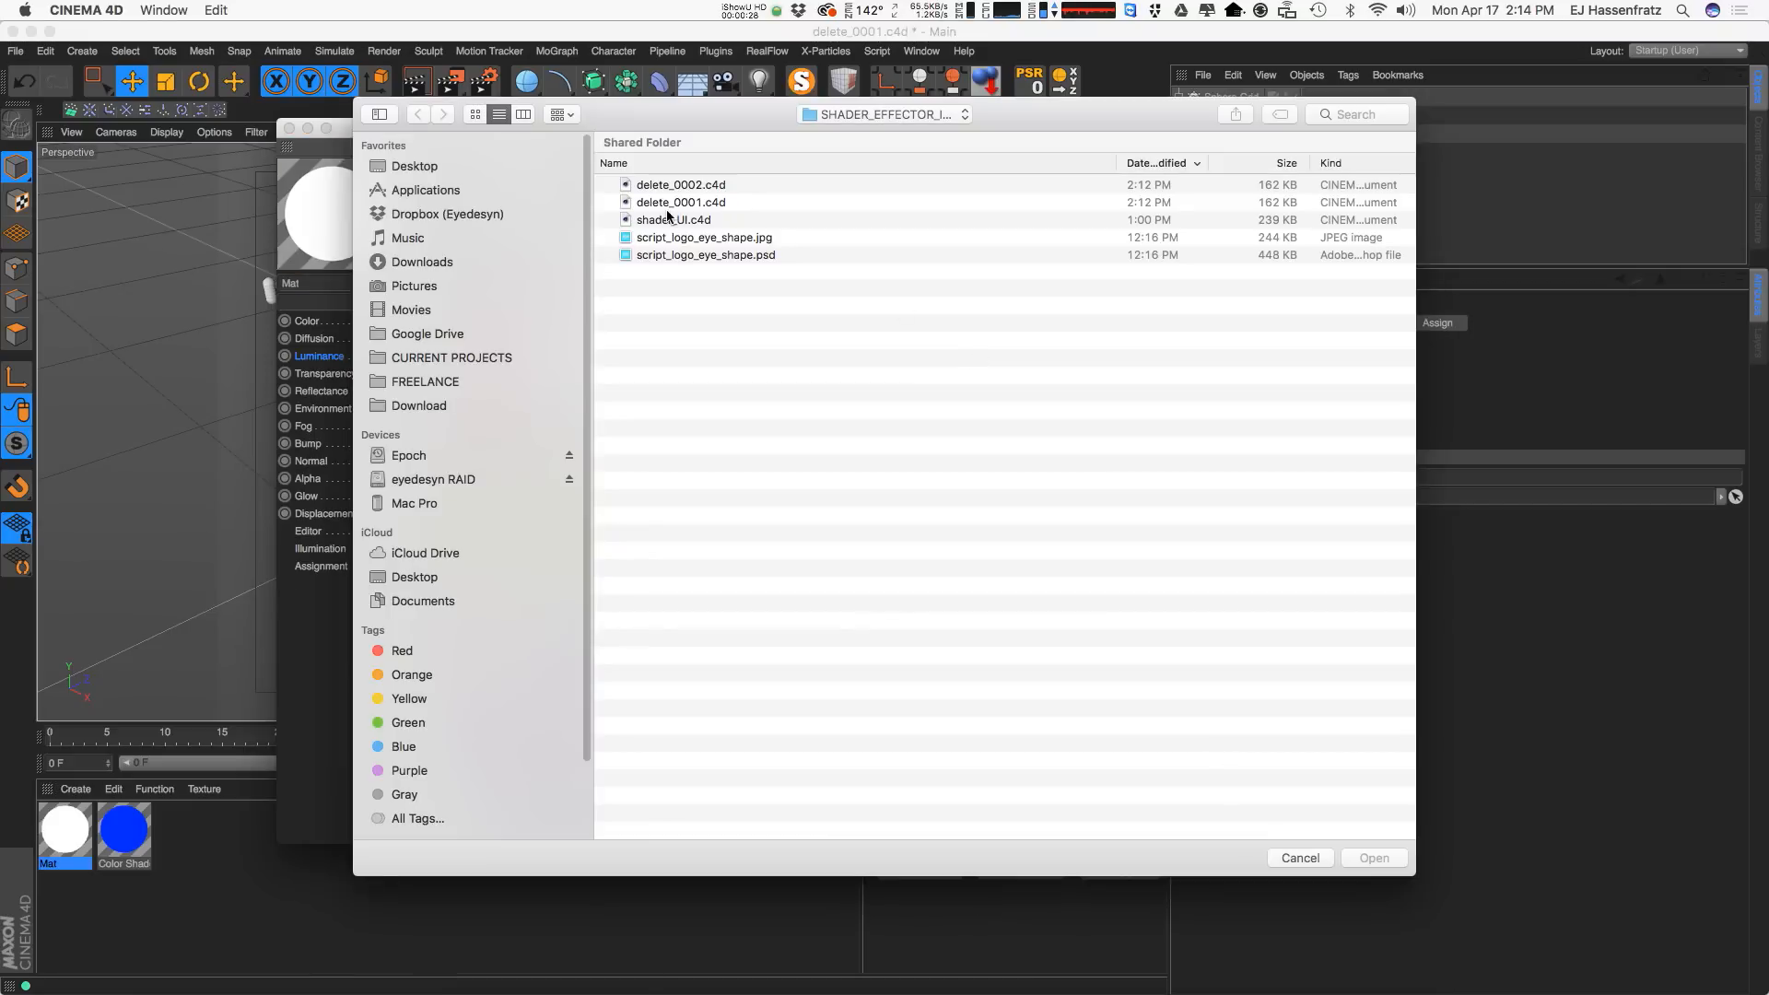
double_click(705, 238)
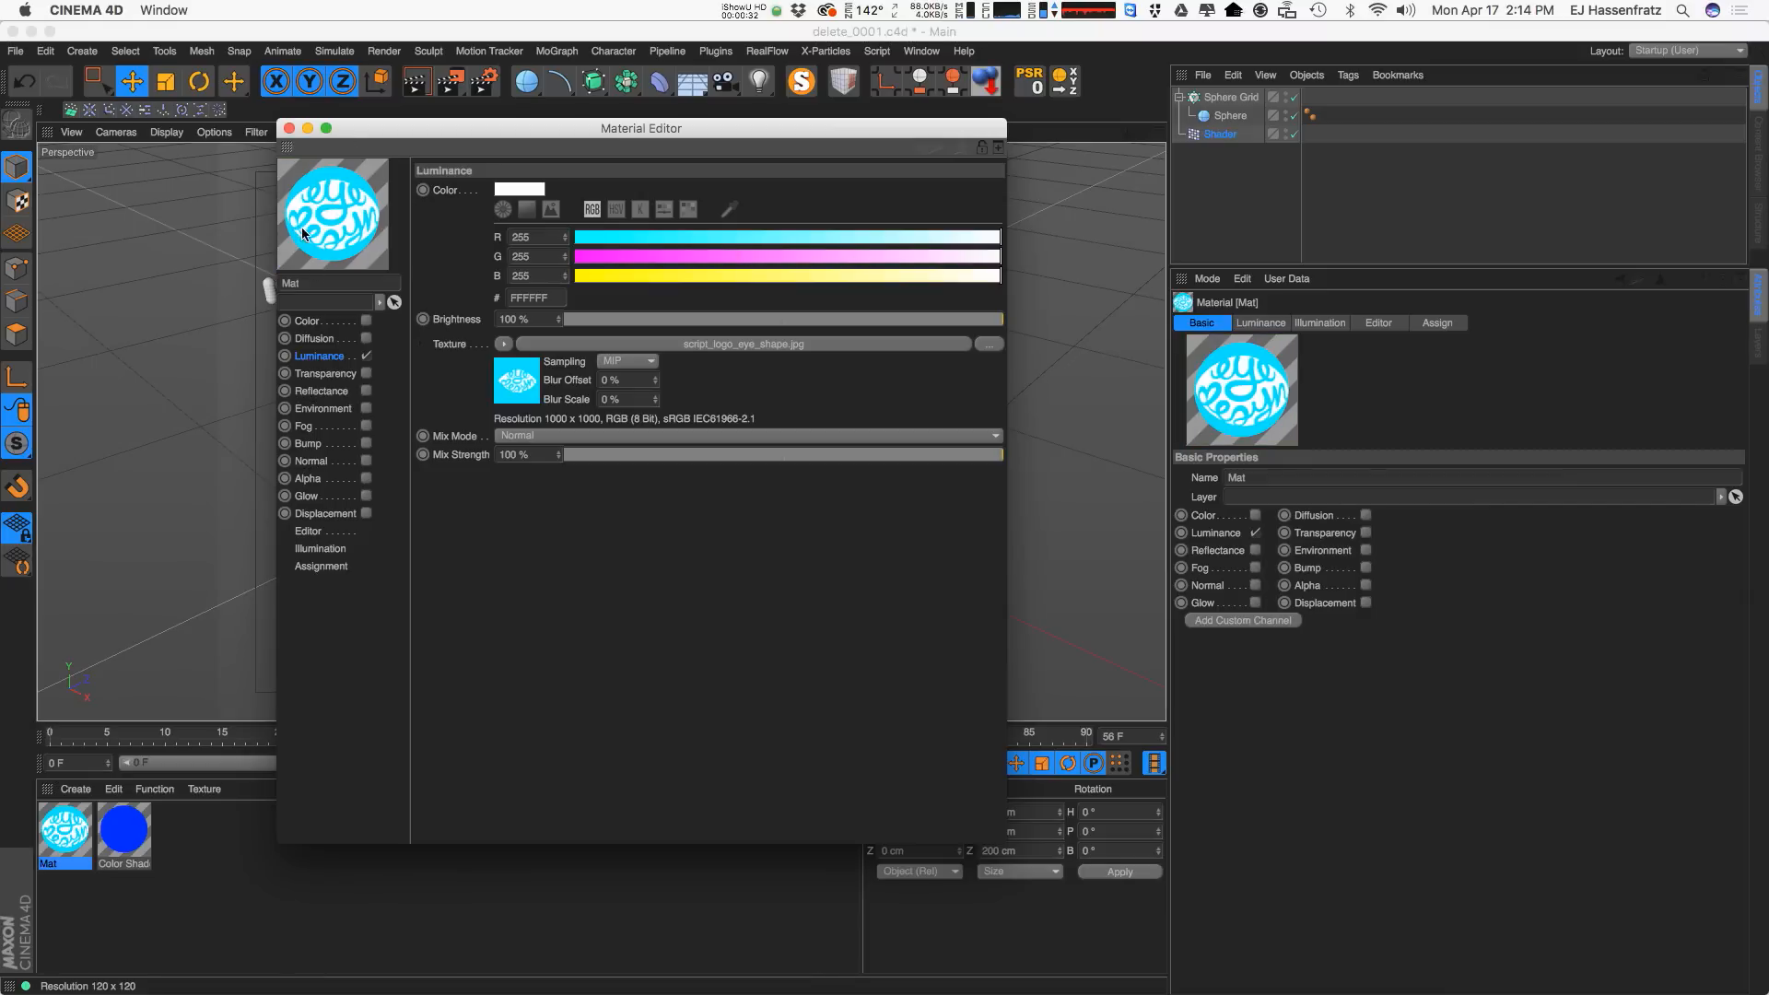
click(288, 128)
Apply the logo material to the Shader effector and check which material channel holds the image.
drag(82, 841, 1212, 136)
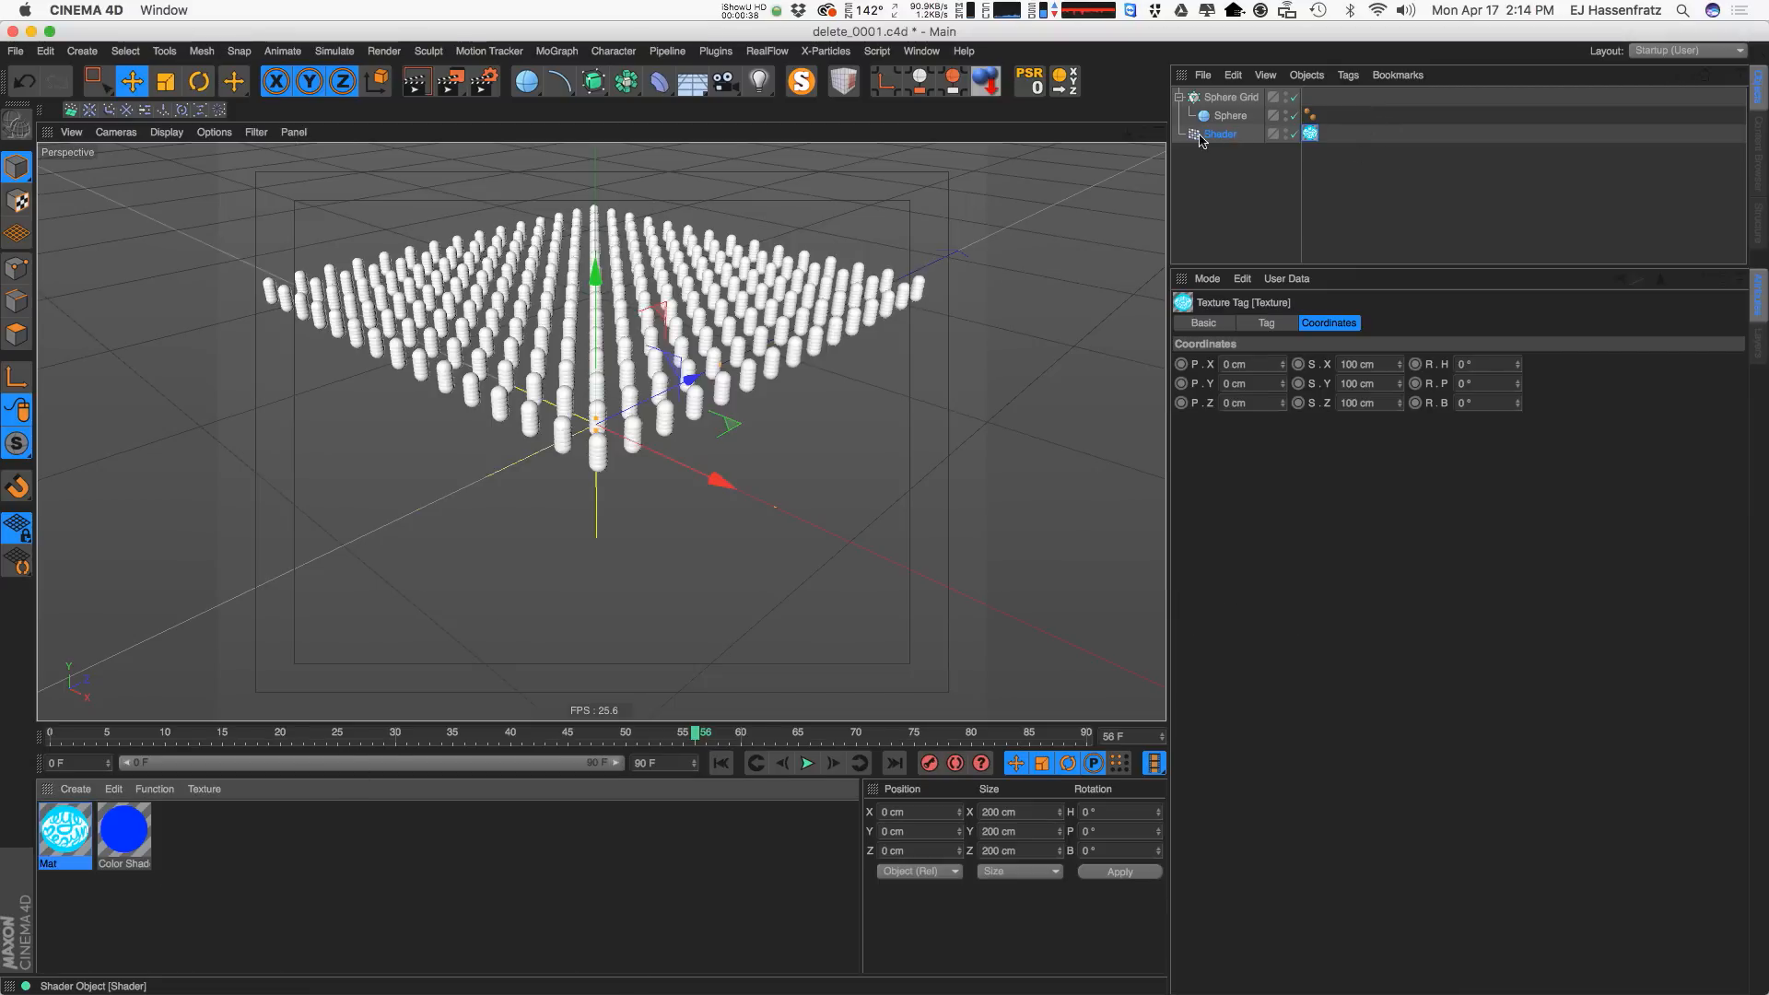
click(1213, 166)
click(1220, 134)
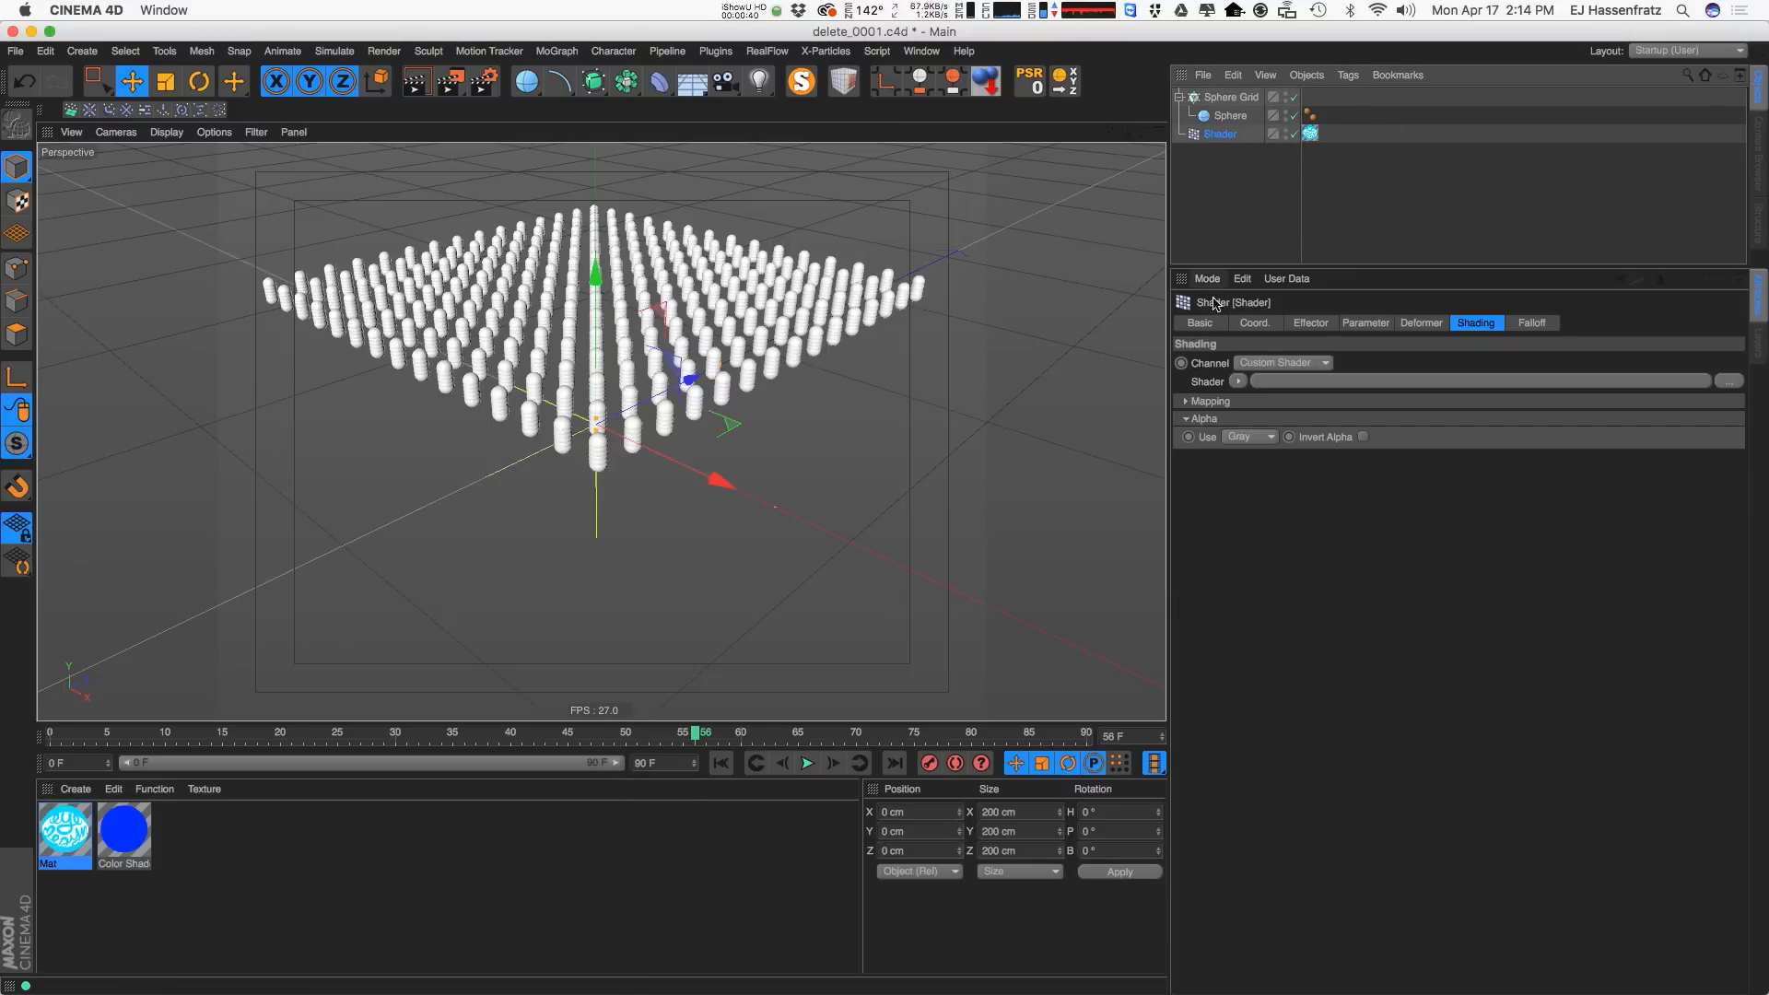
click(69, 837)
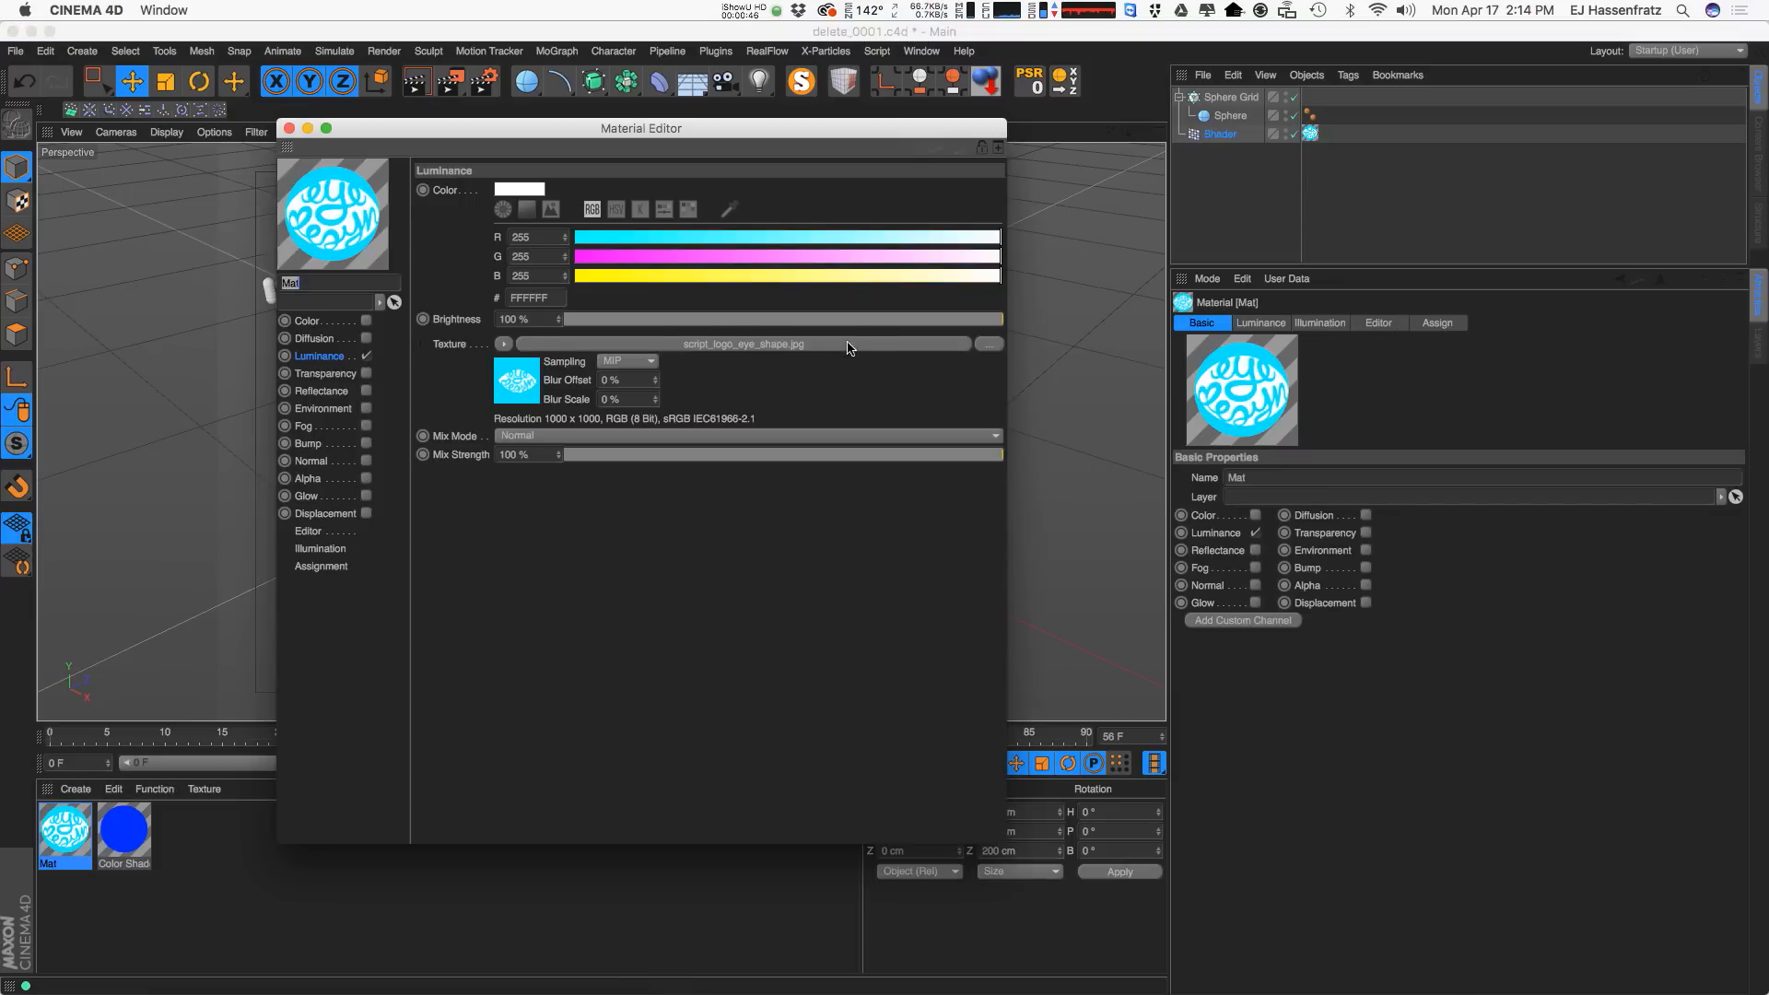
click(288, 129)
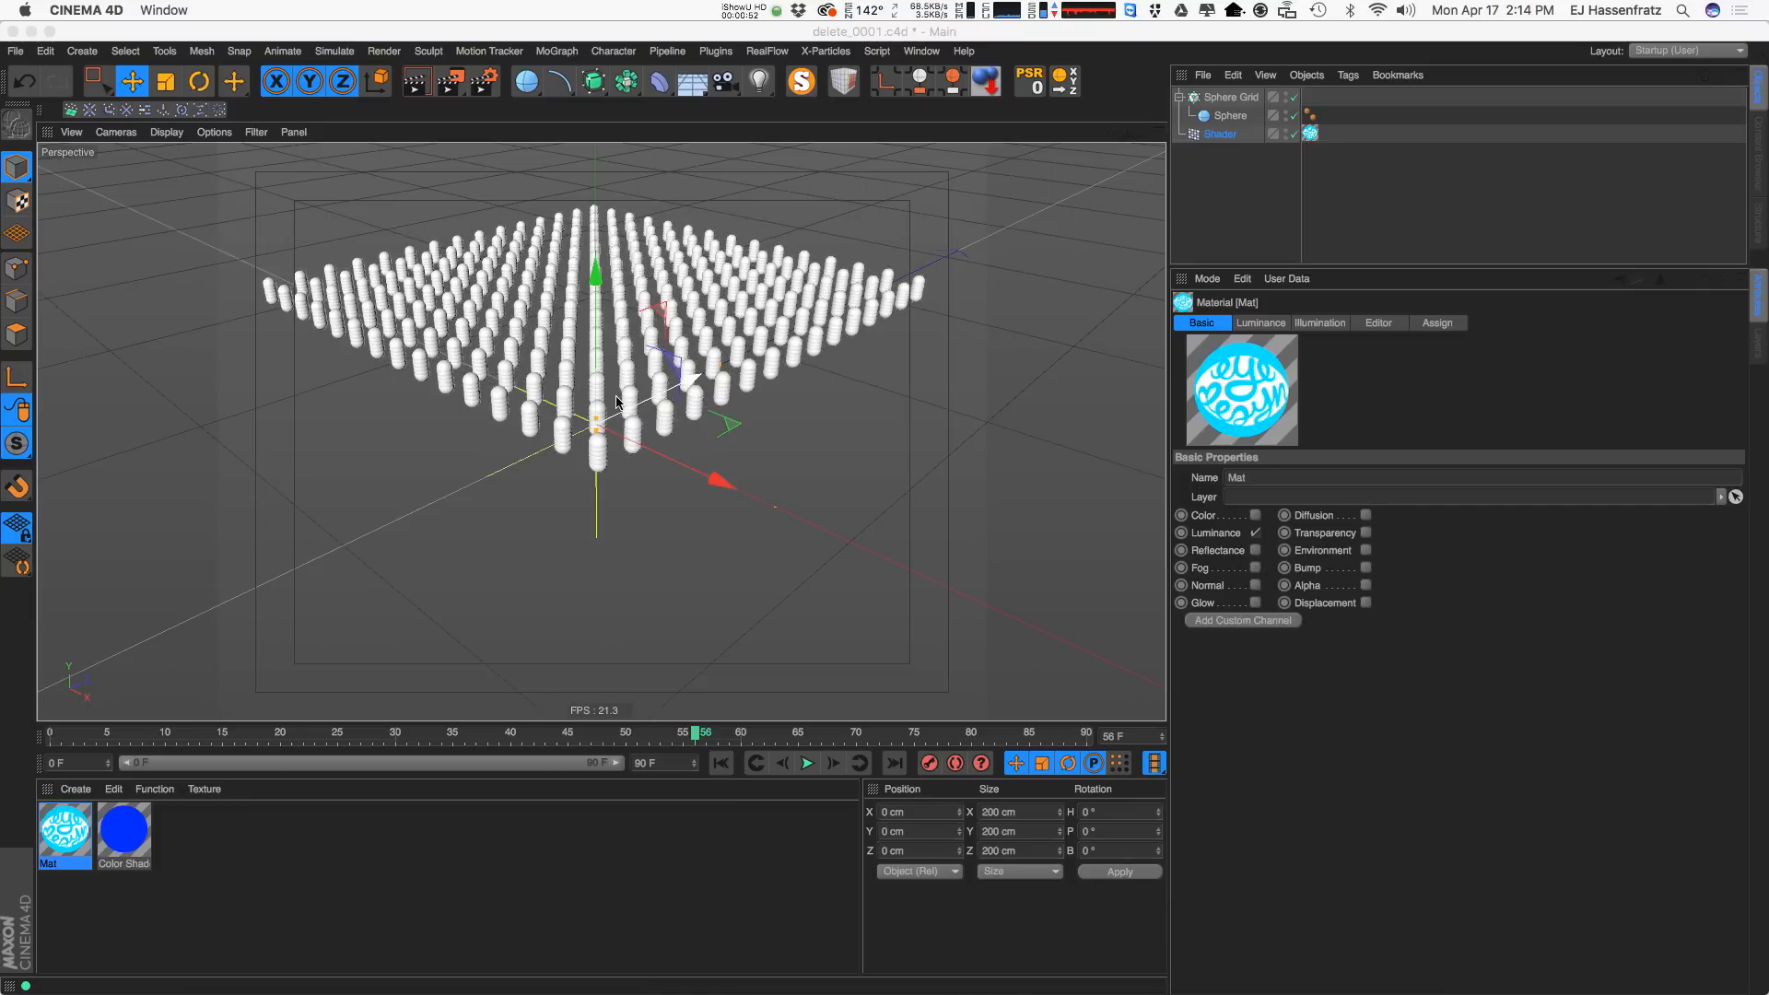
click(1306, 140)
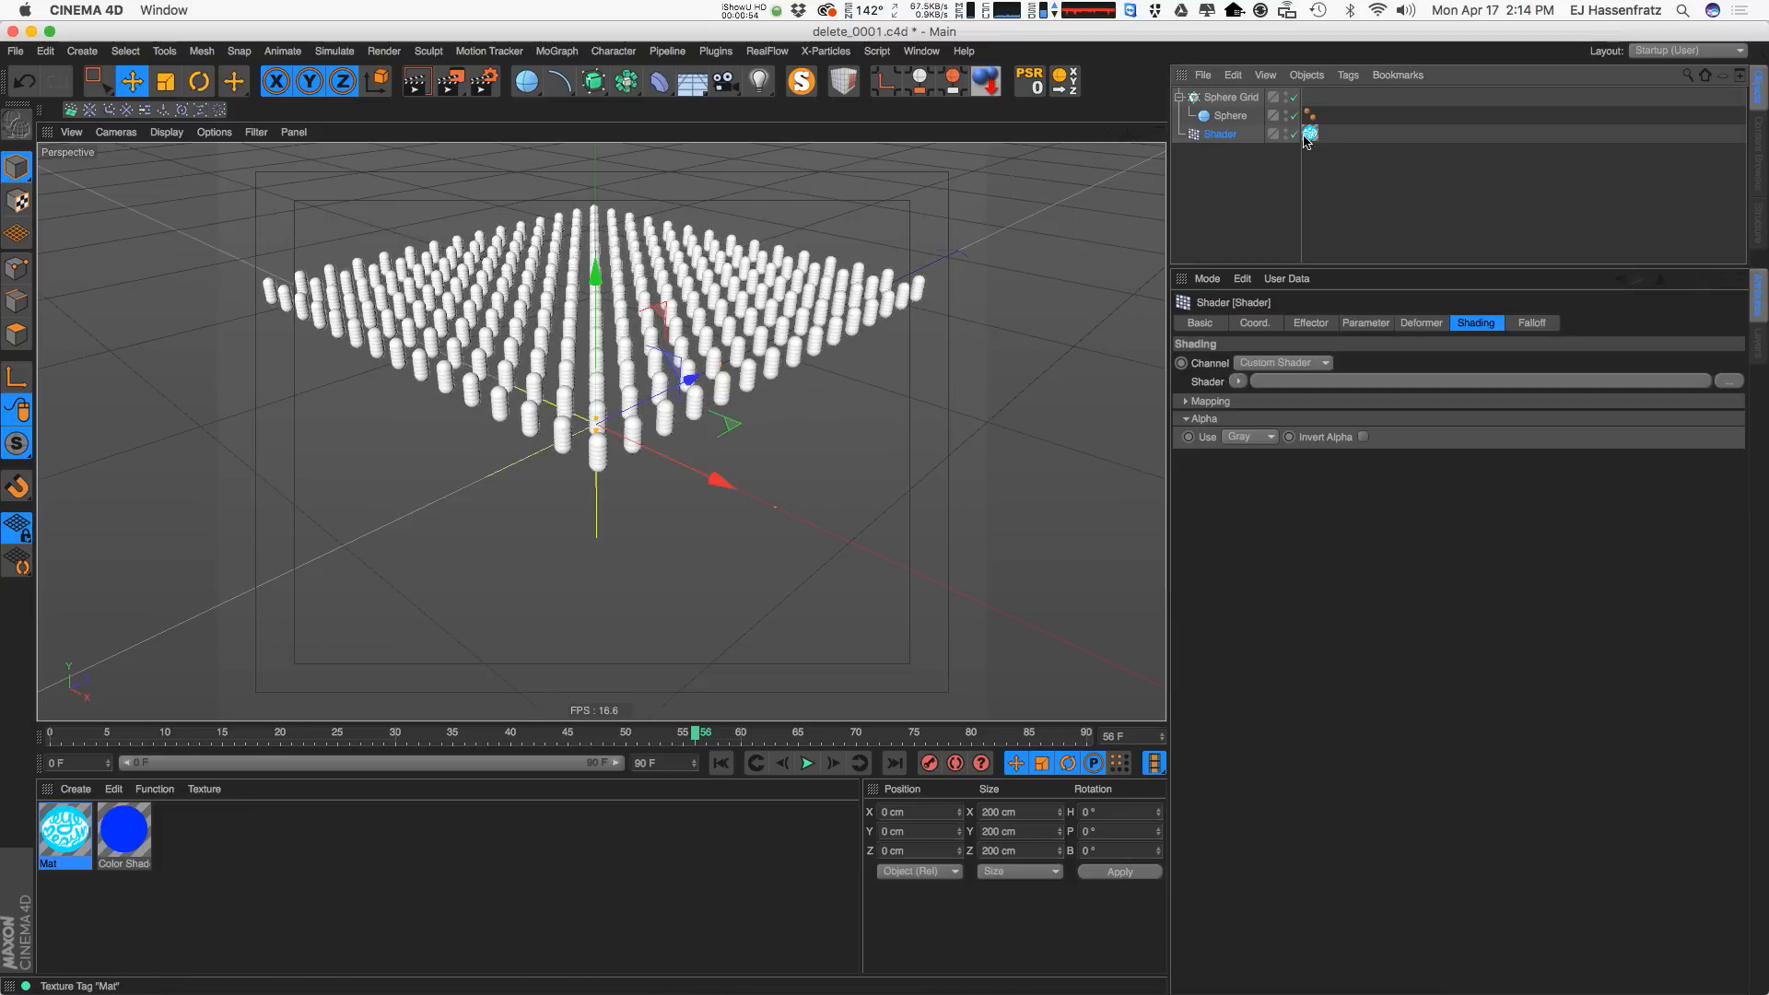
Set the Shader effector's Channel to Luminance and link its logo texture tag as the Texture Tag.
click(1260, 363)
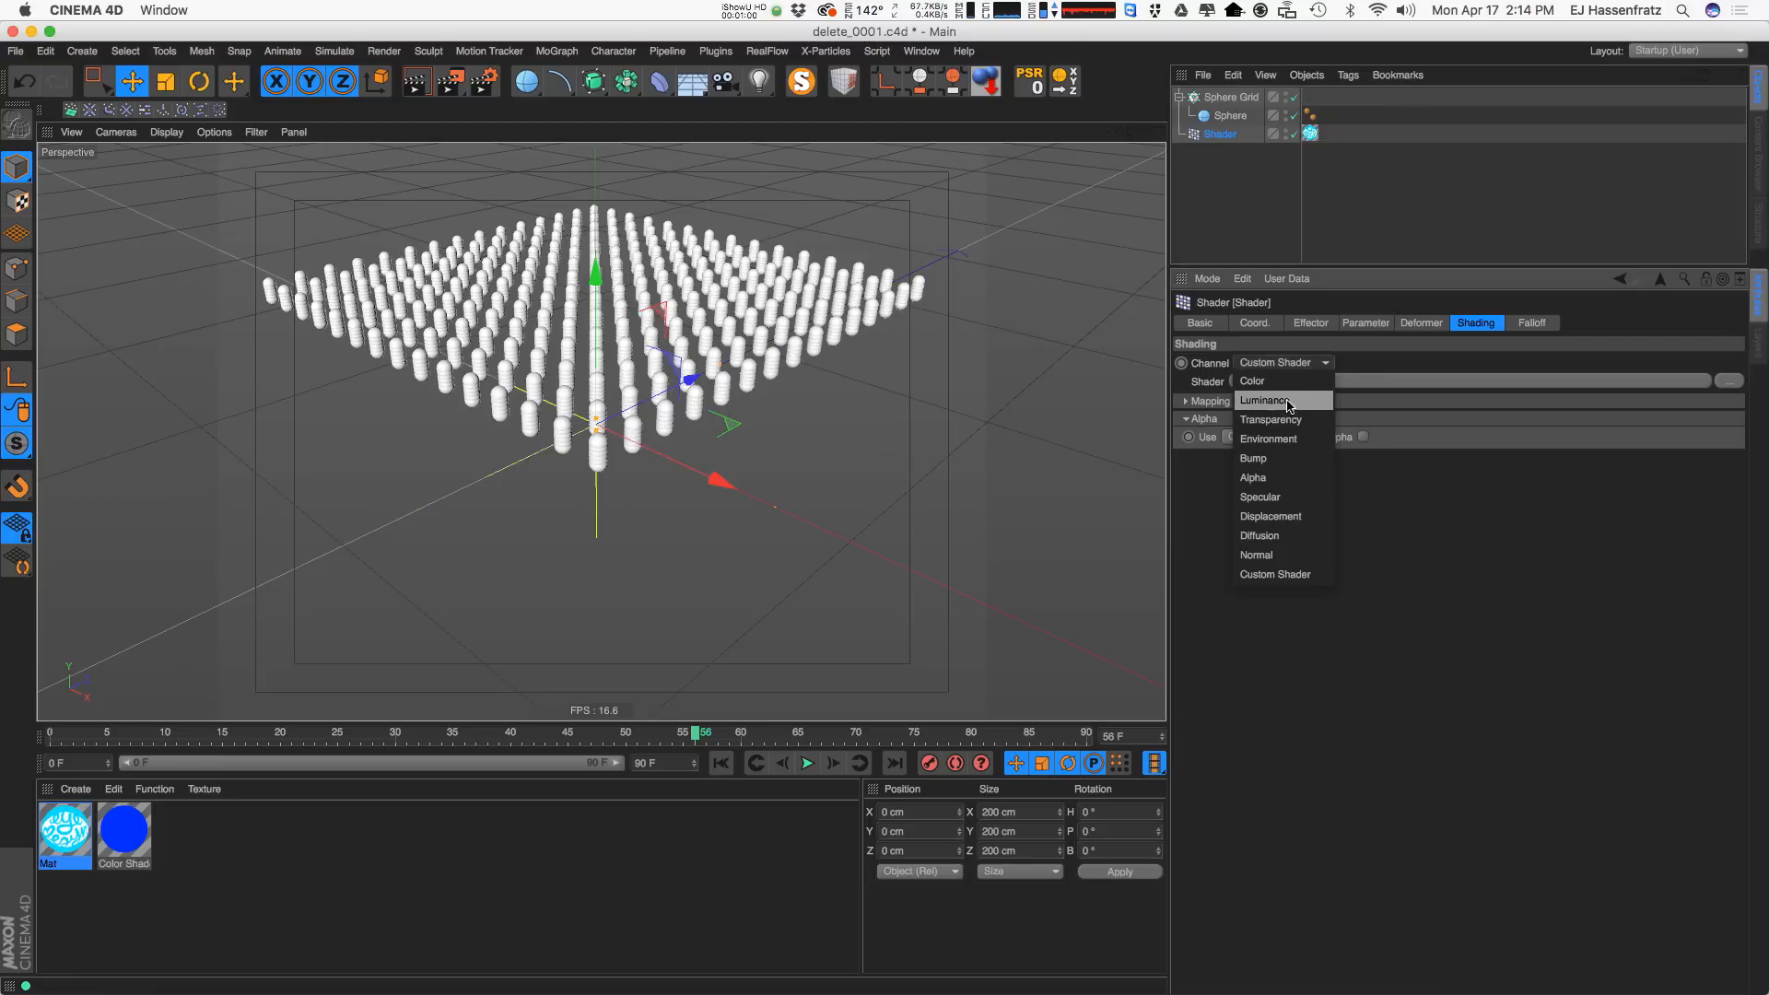
click(1287, 402)
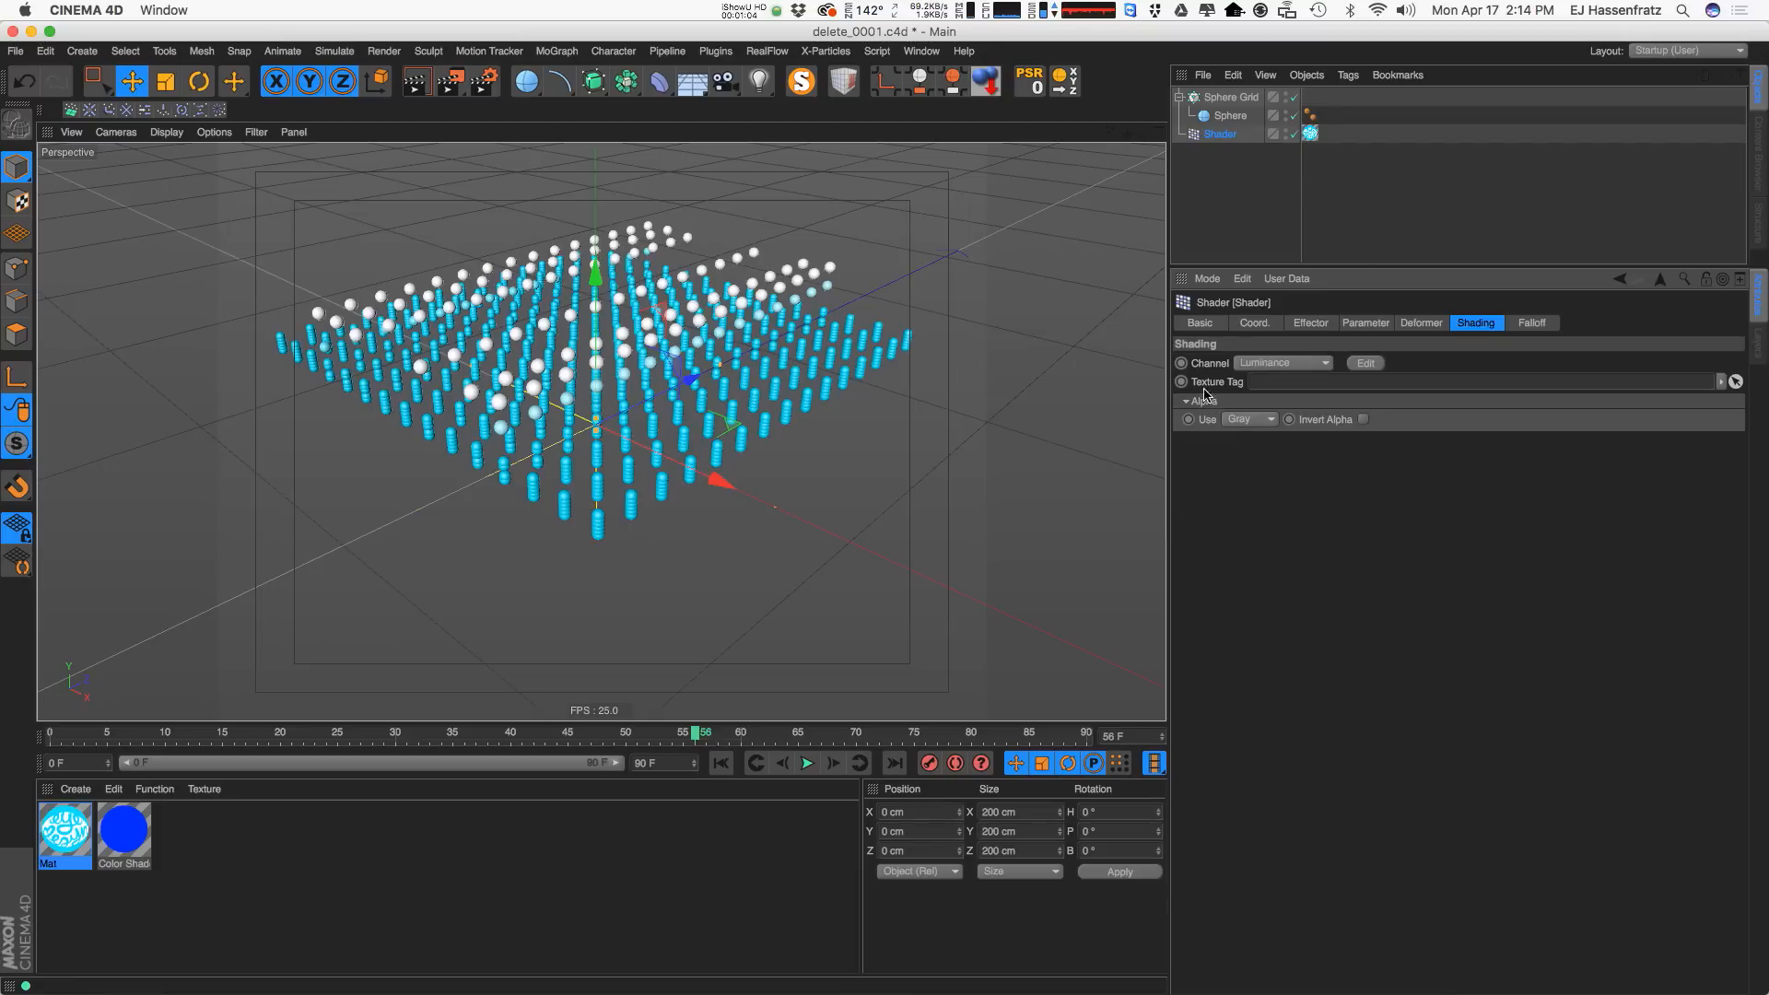
drag(1311, 134, 1406, 291)
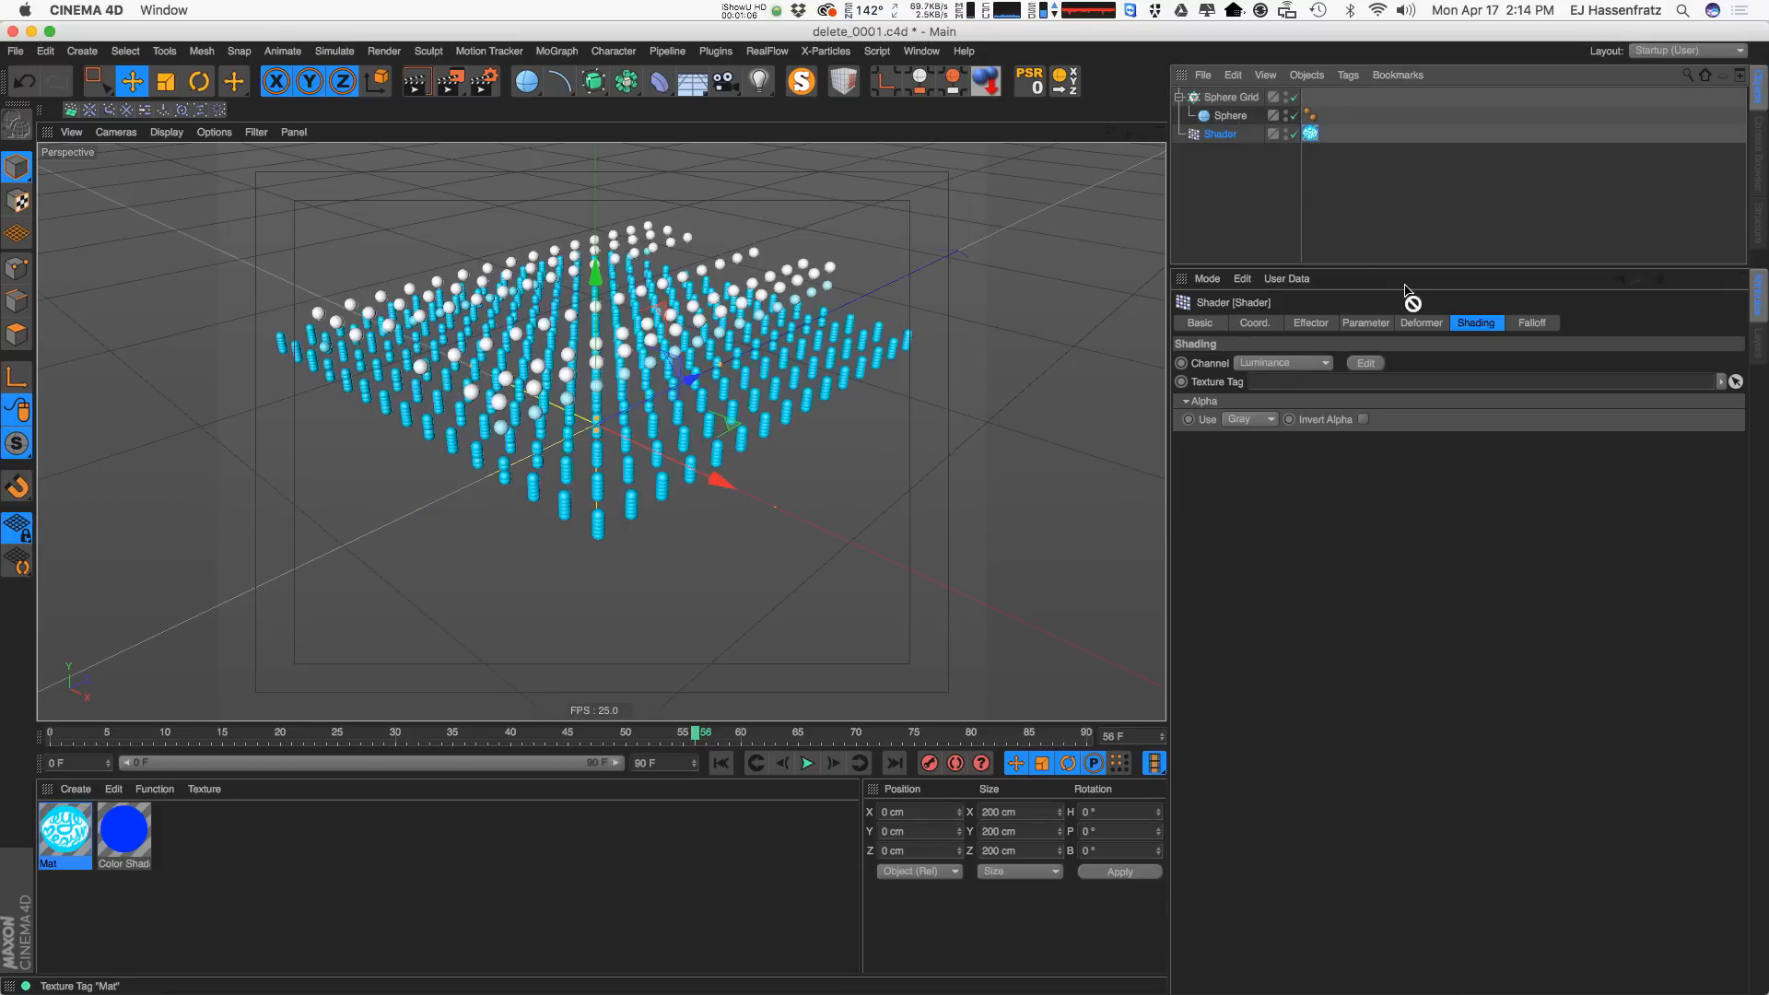
drag(1278, 398, 1325, 376)
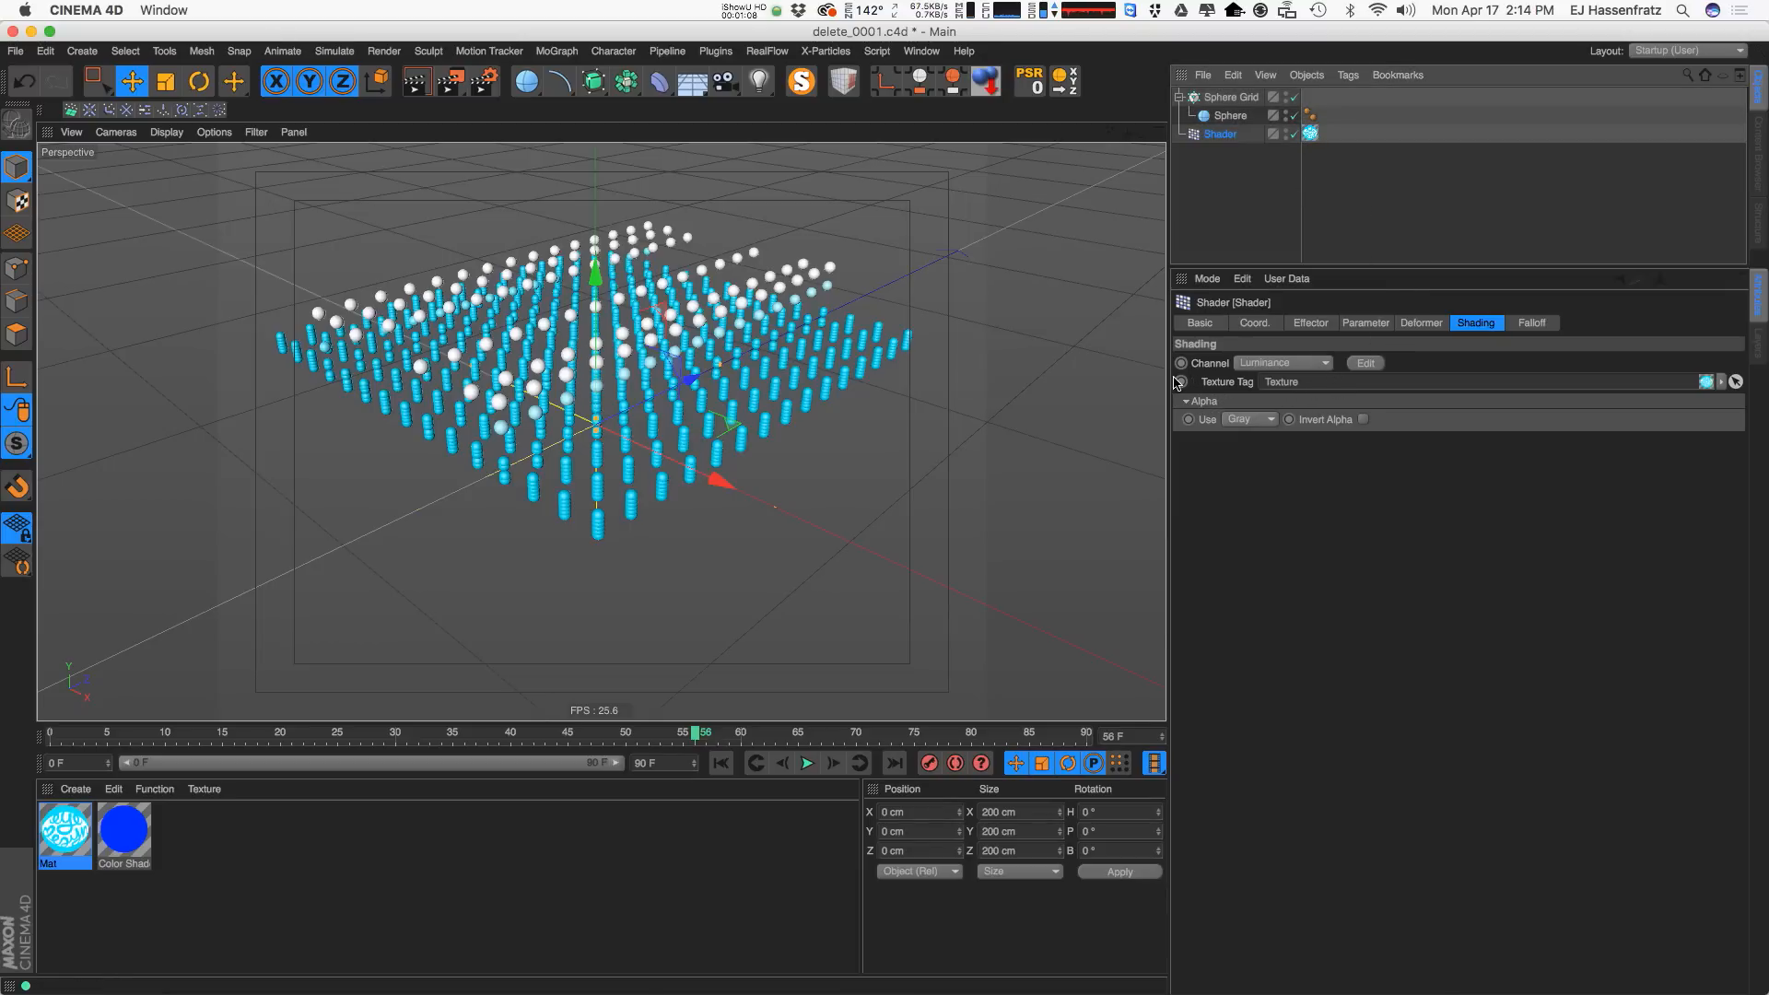
Set the Shader effector's texture tag Projection to Flat.
alt+drag(757, 430, 694, 498)
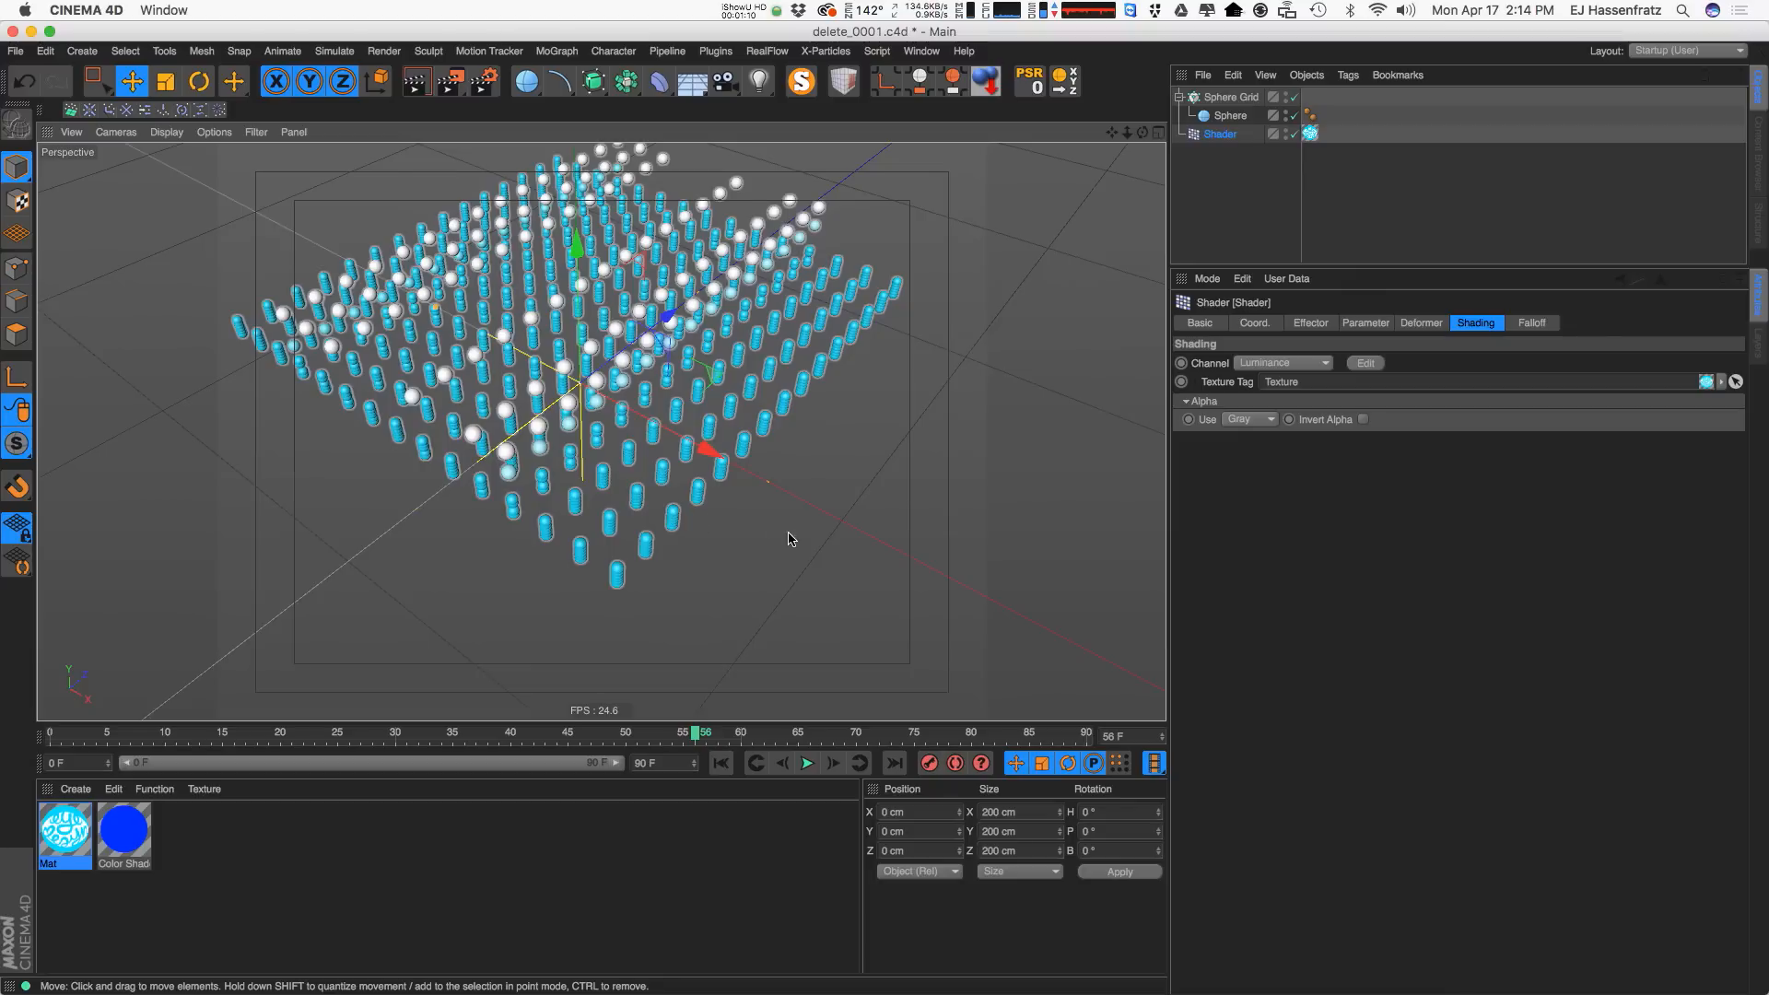
alt+drag(790, 539, 779, 473)
click(1309, 136)
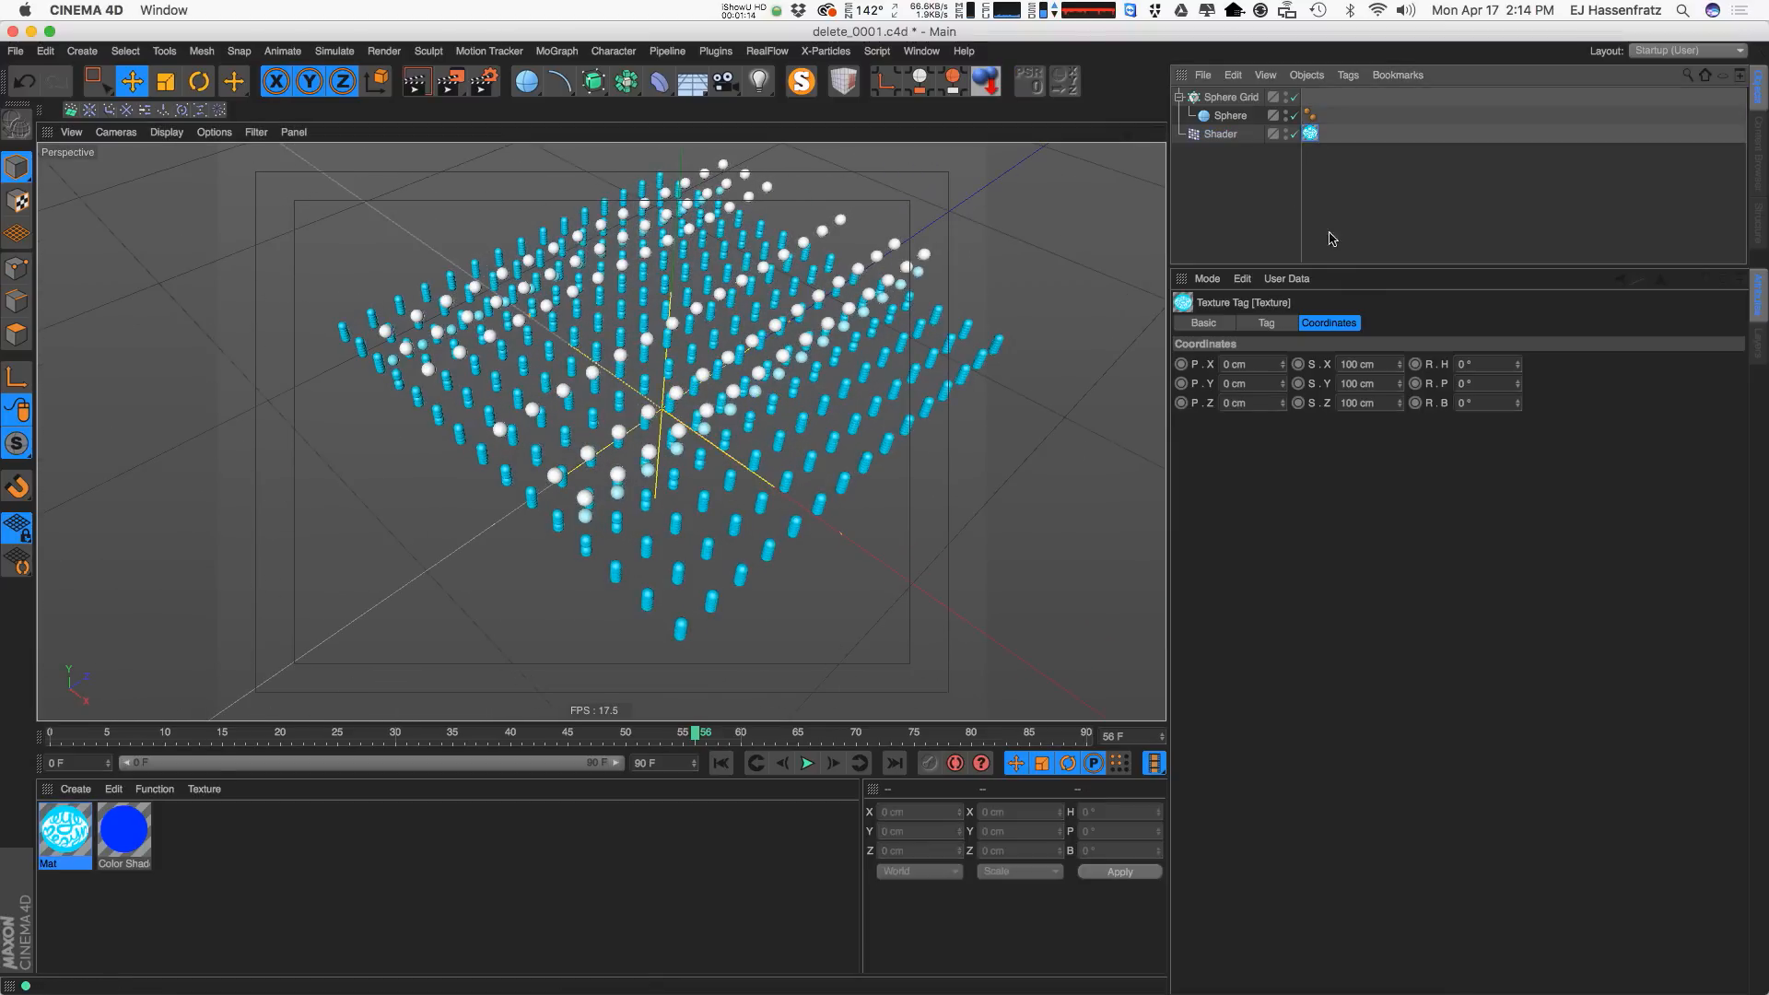
click(1267, 324)
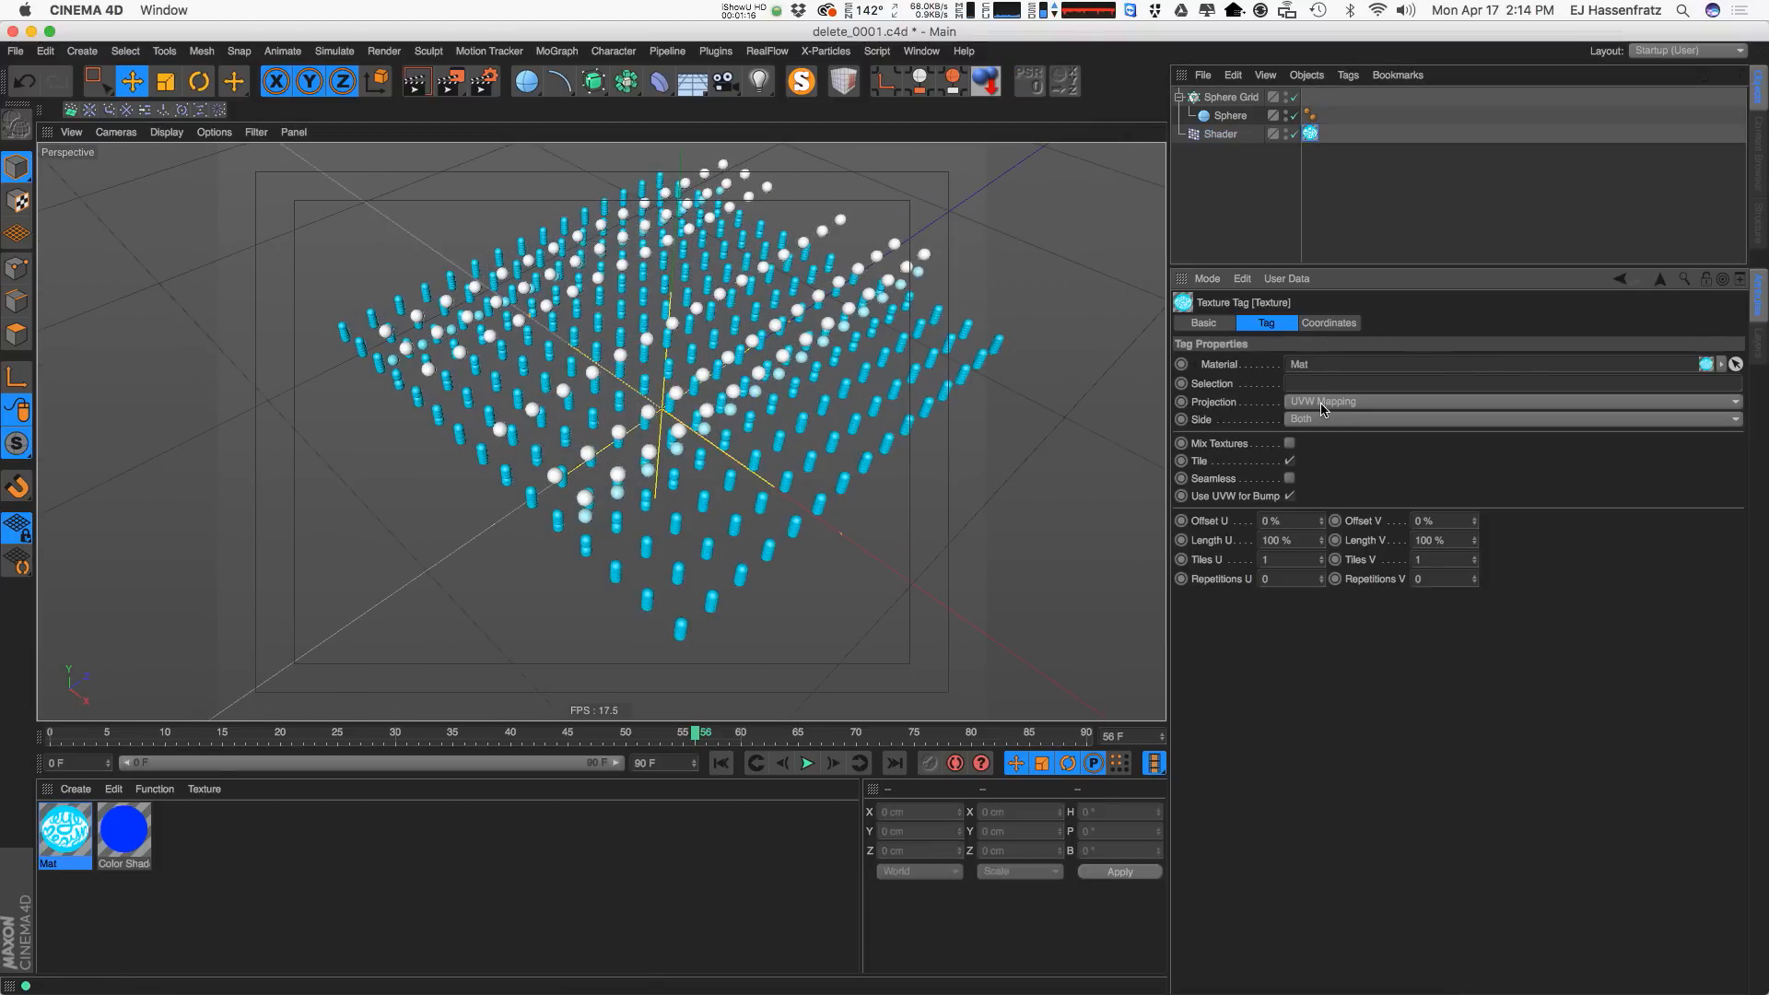
click(1327, 405)
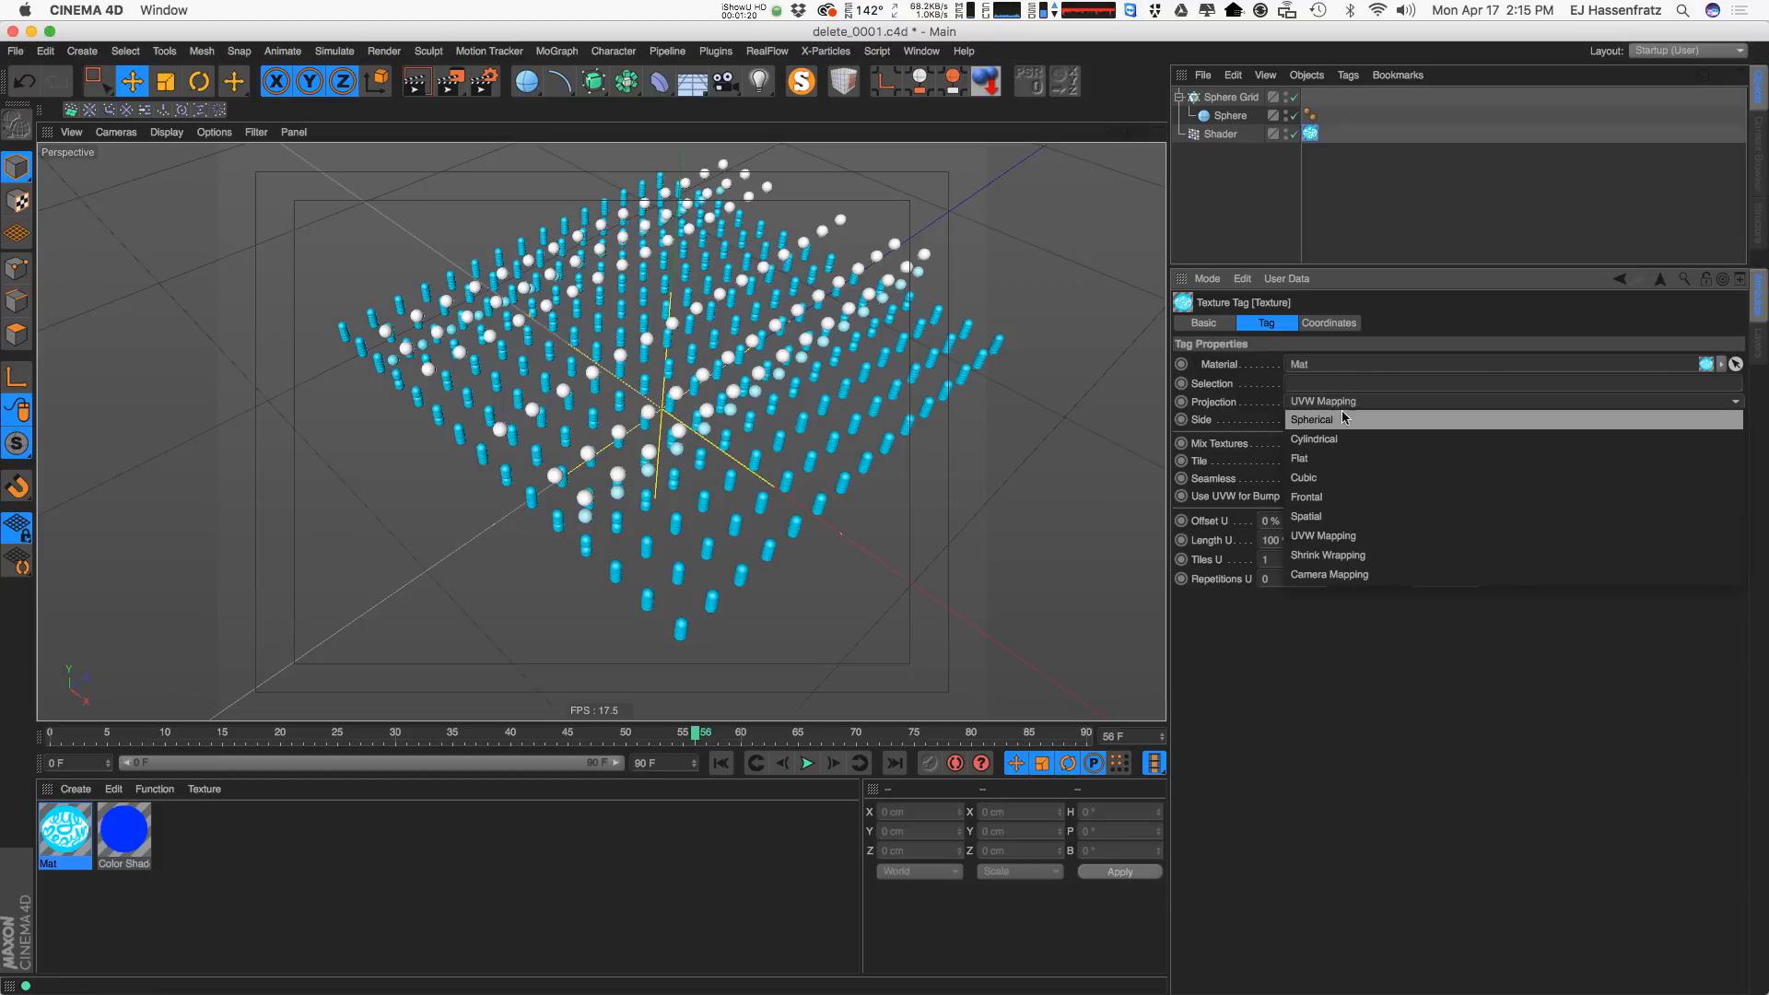
click(1326, 458)
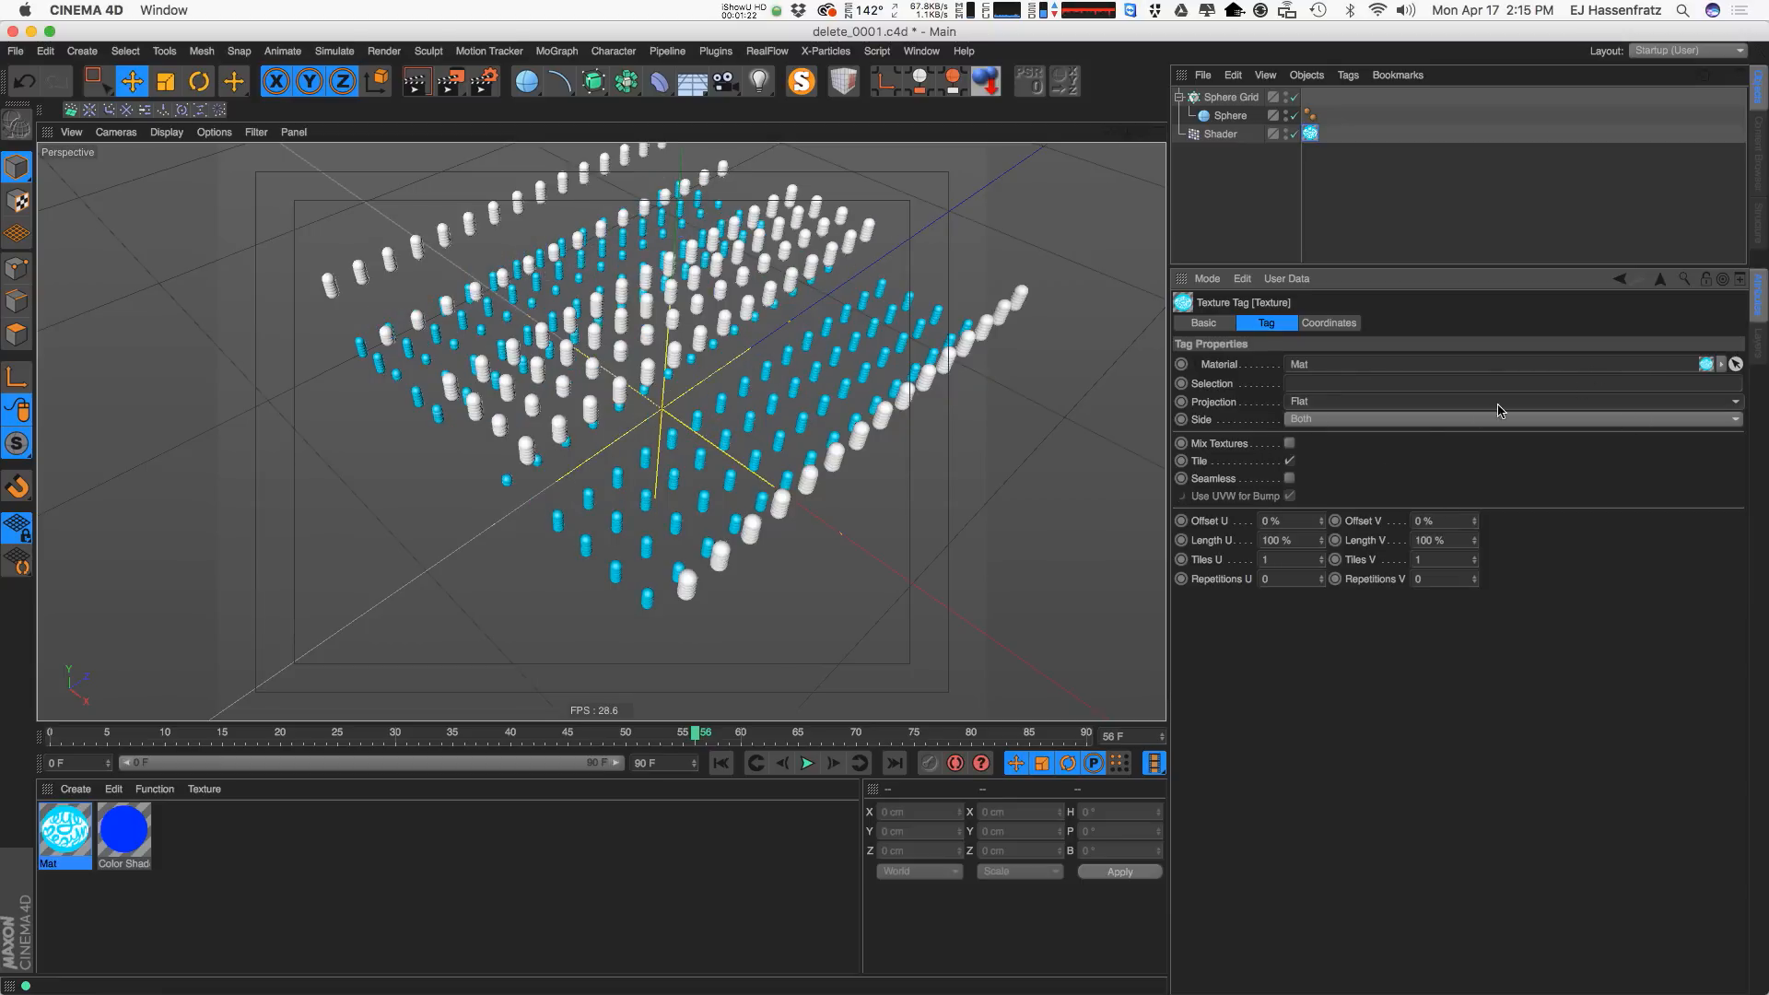
In Texture mode, rotate the Shader effector's flat projection to a -90° pitch, parallel to the sphere grid.
click(1221, 134)
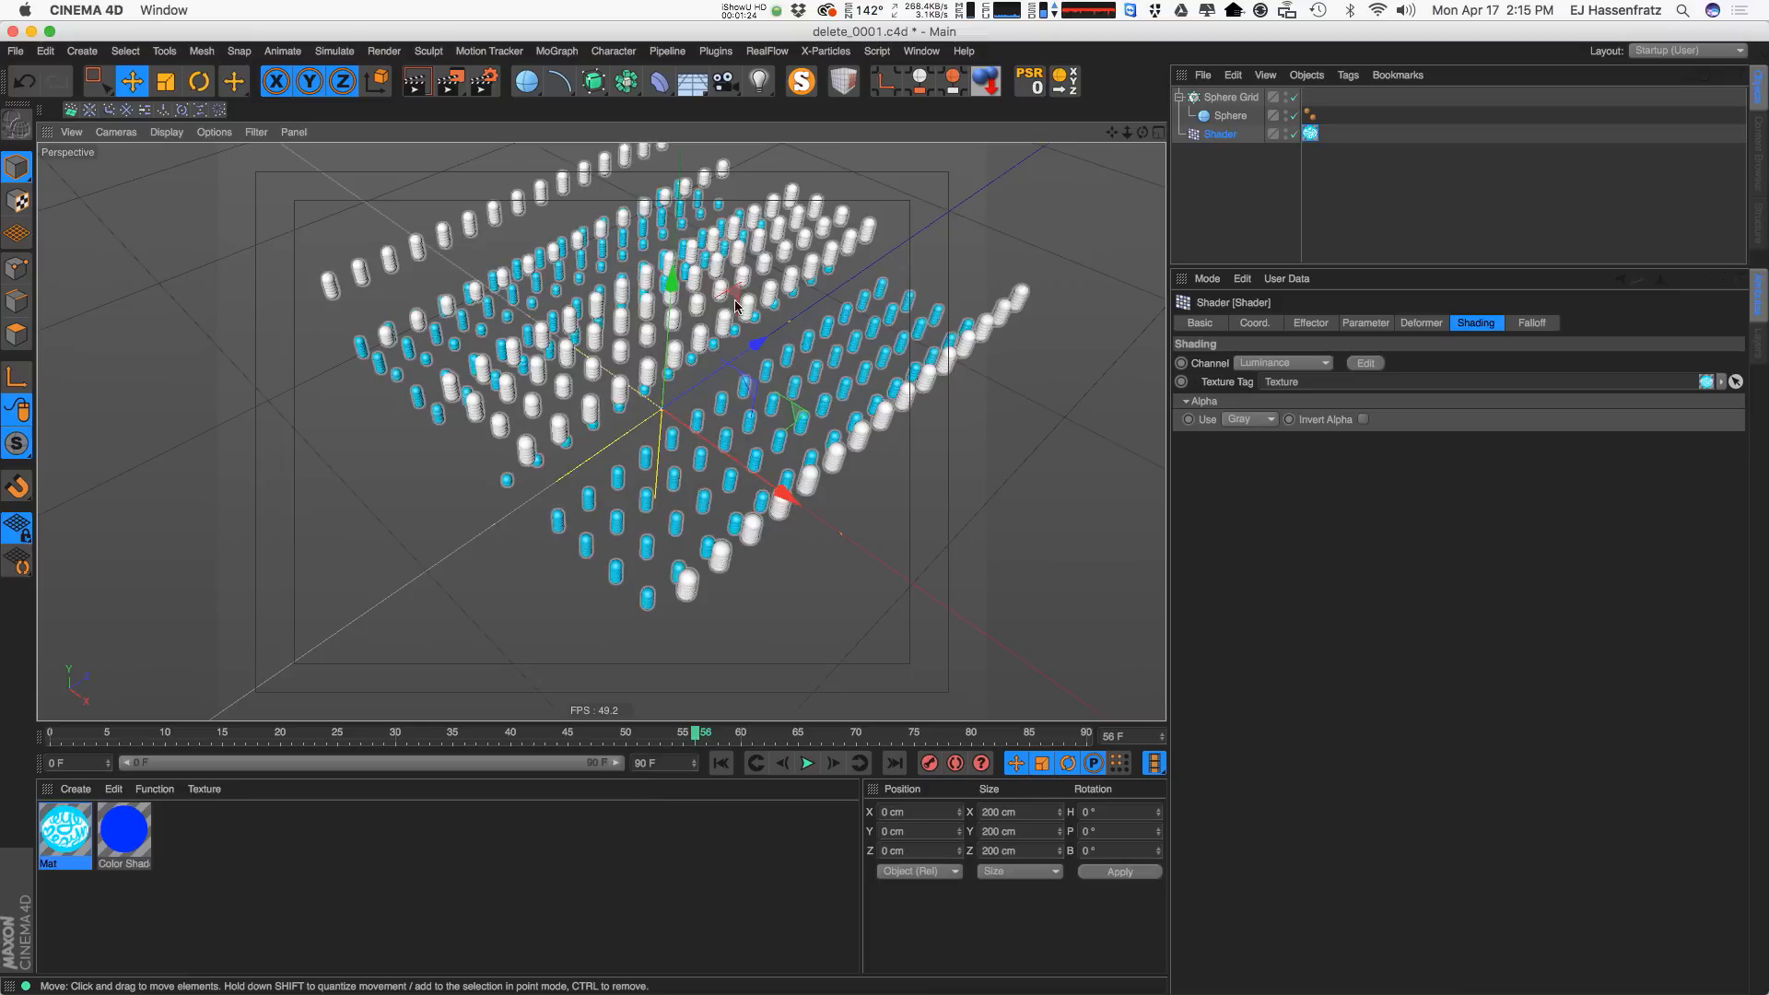
alt+drag(735, 305, 656, 395)
alt+middle_drag(657, 394, 611, 445)
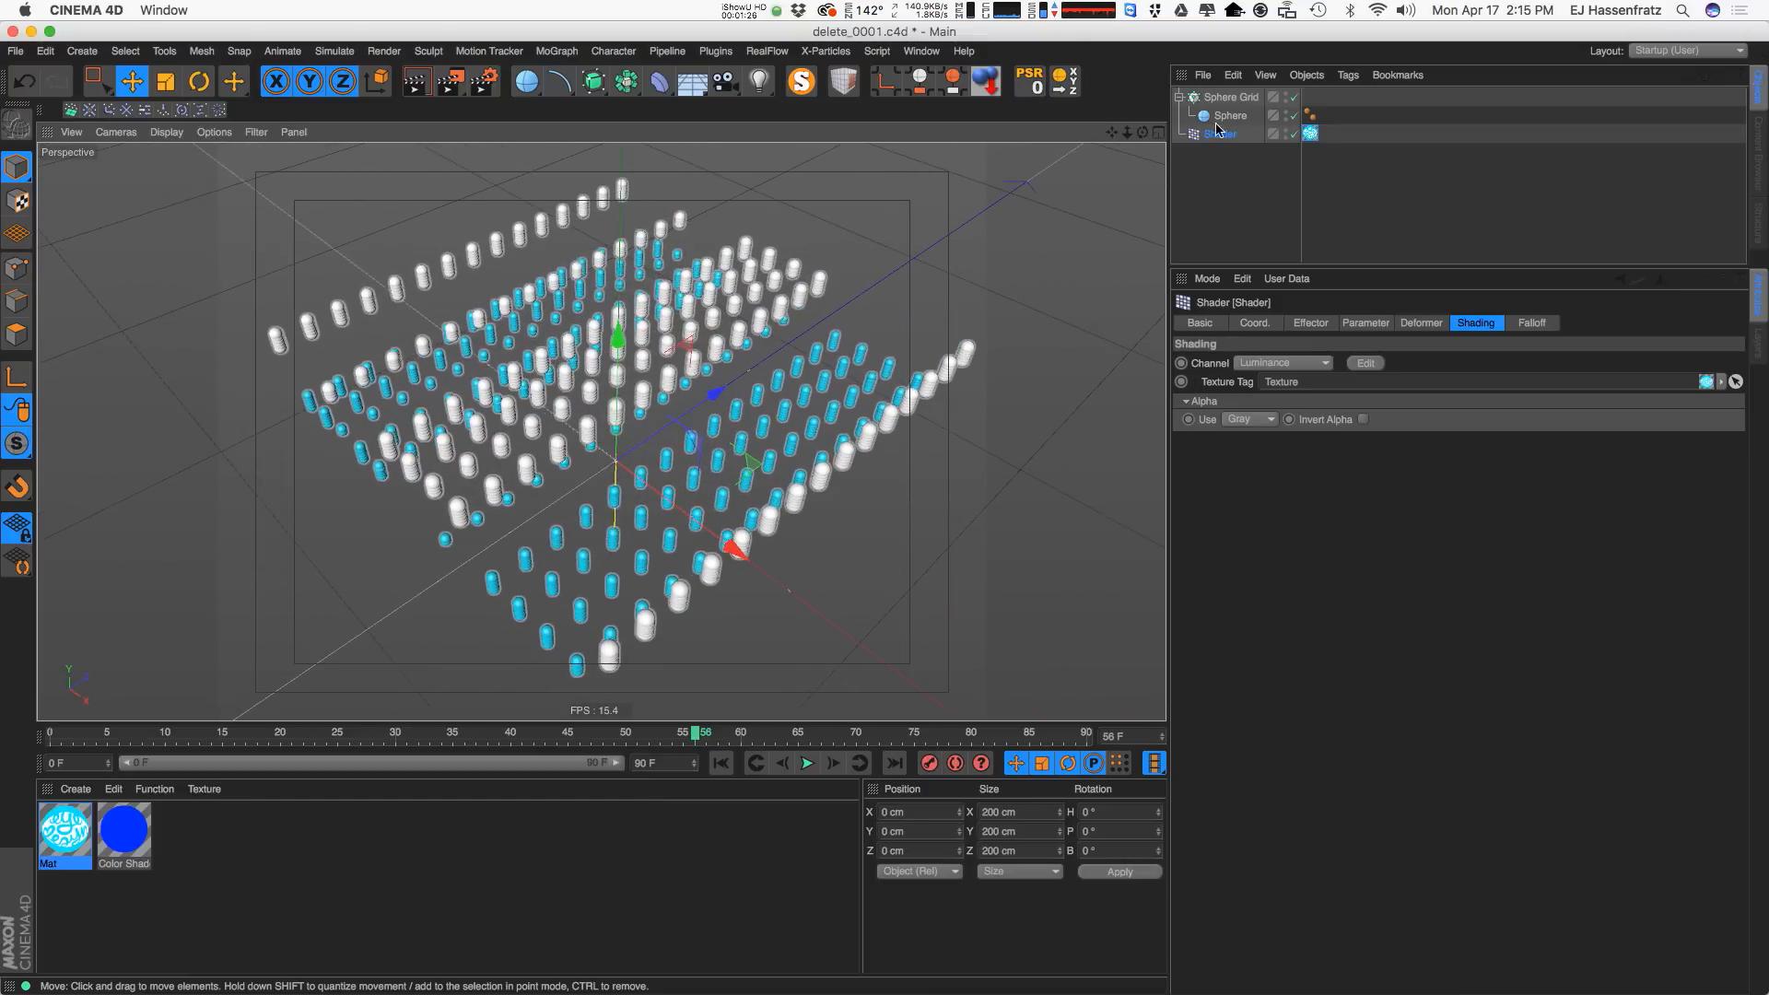
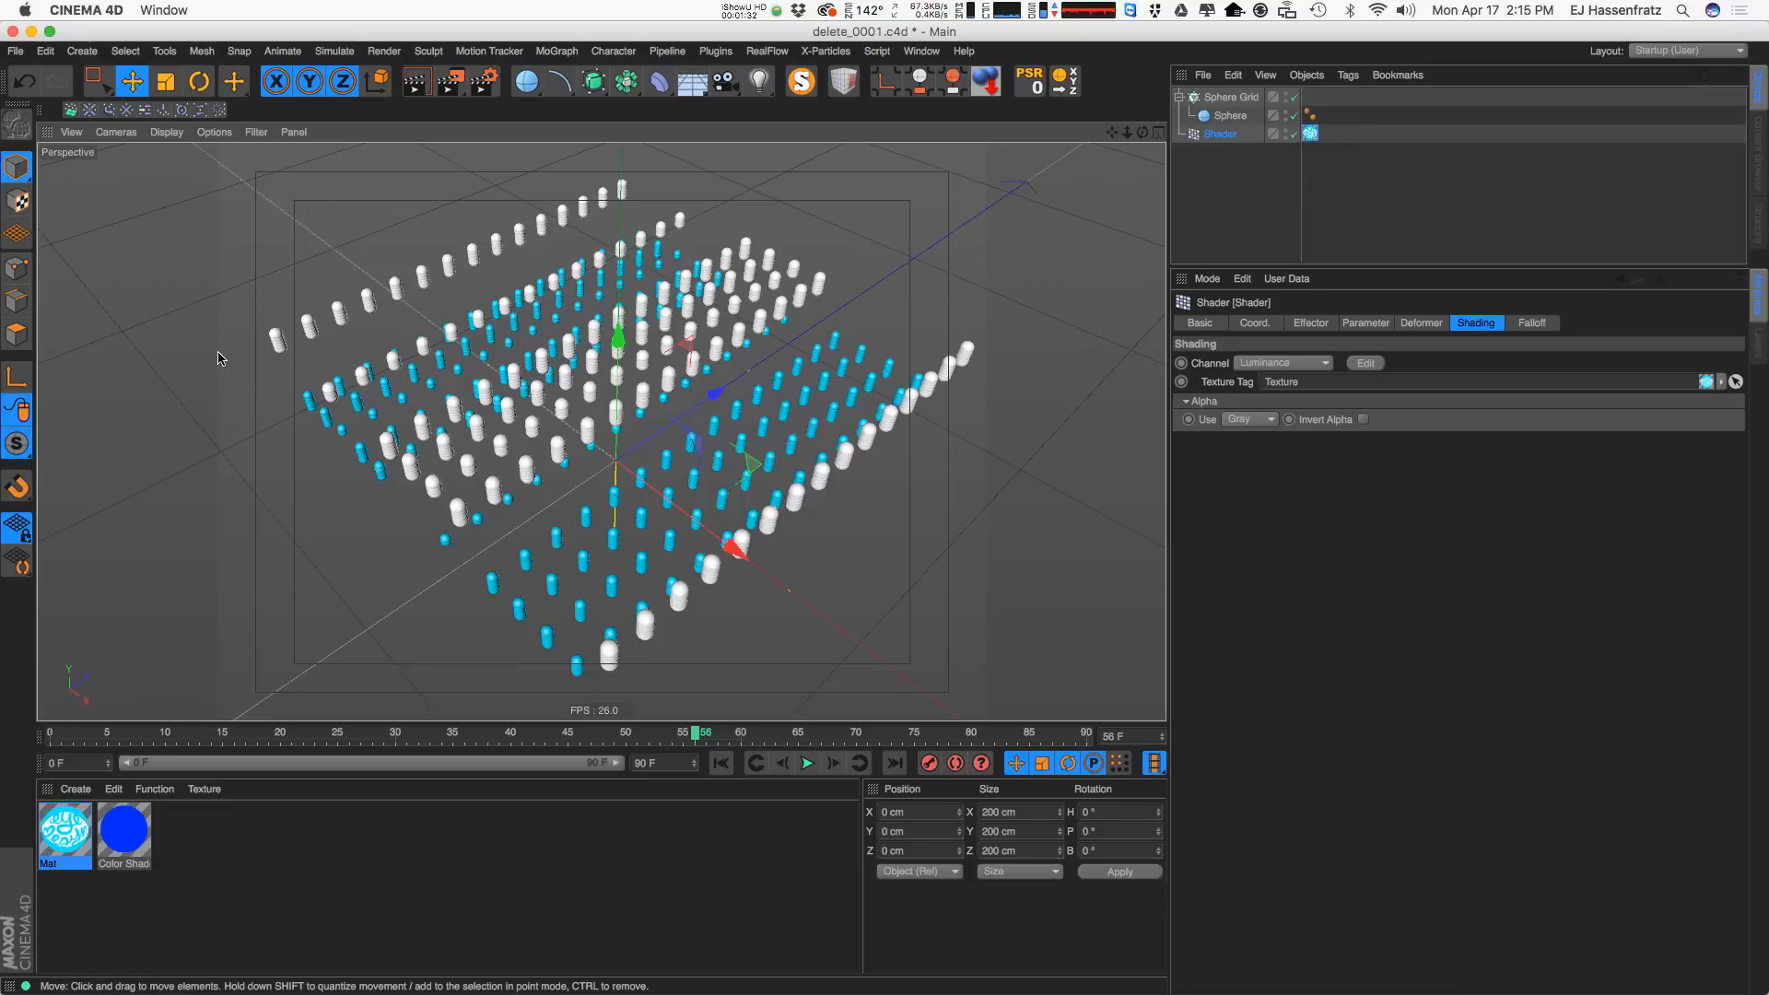
click(17, 200)
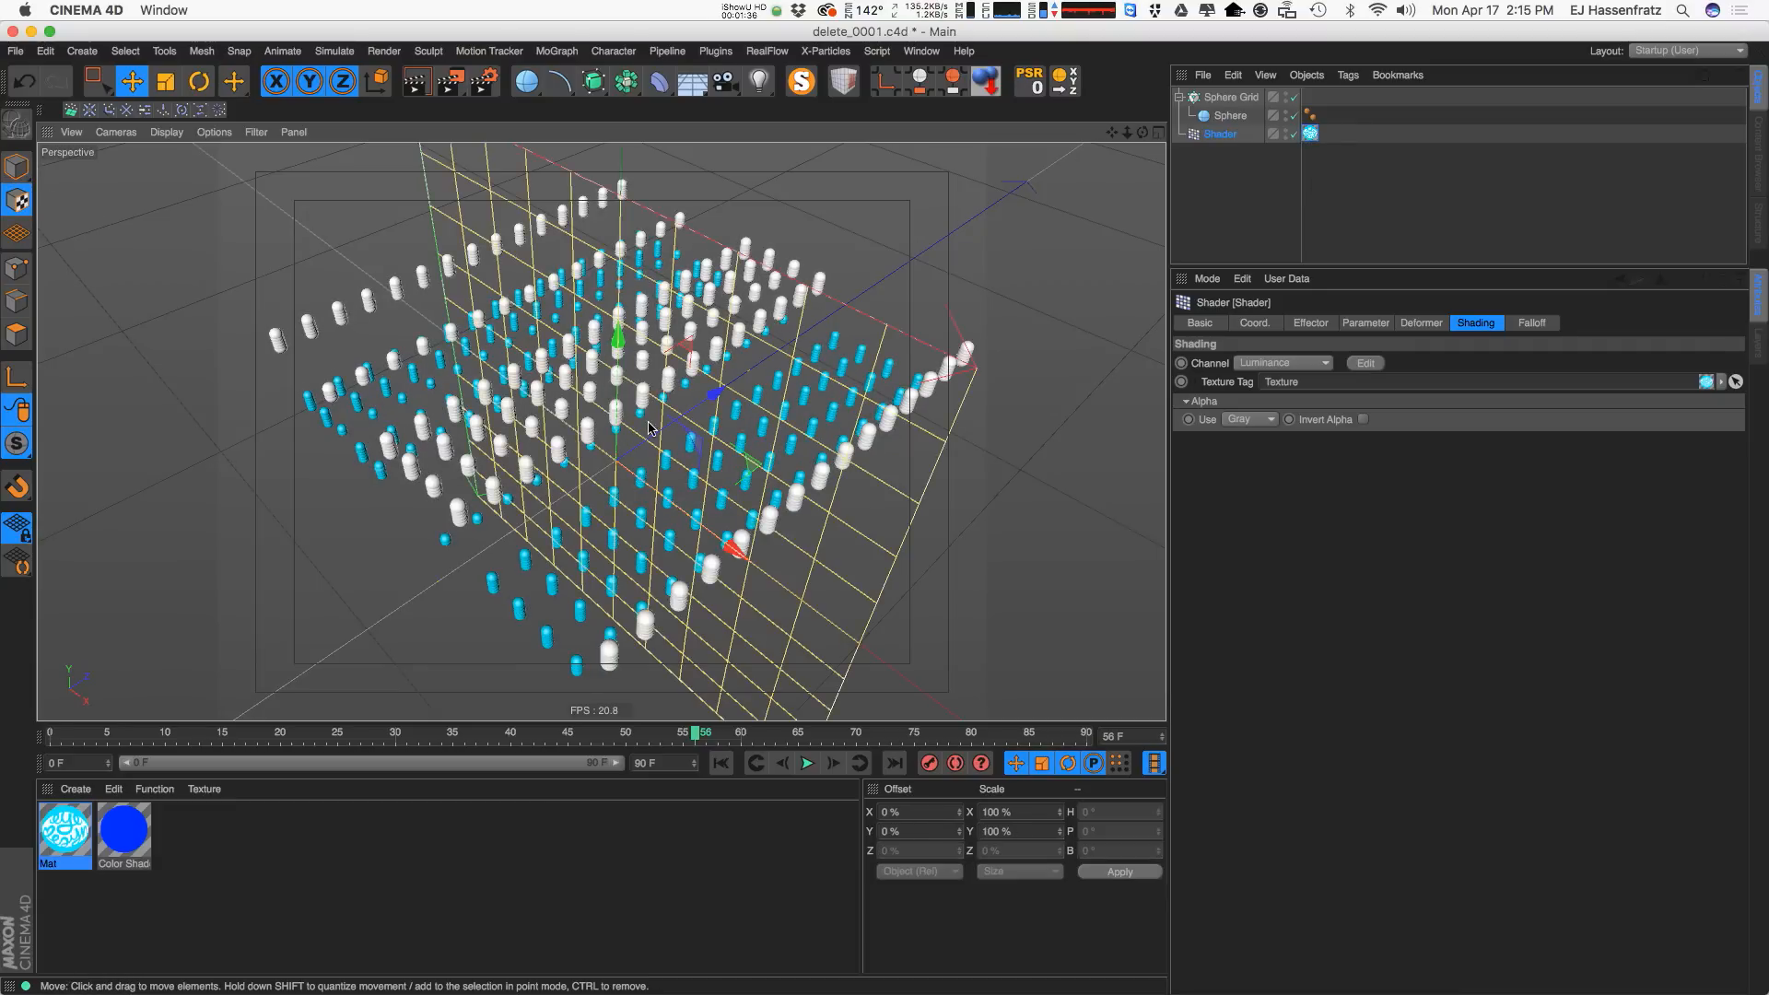
alt+drag(652, 428, 472, 373)
scroll(616, 362, down, 8)
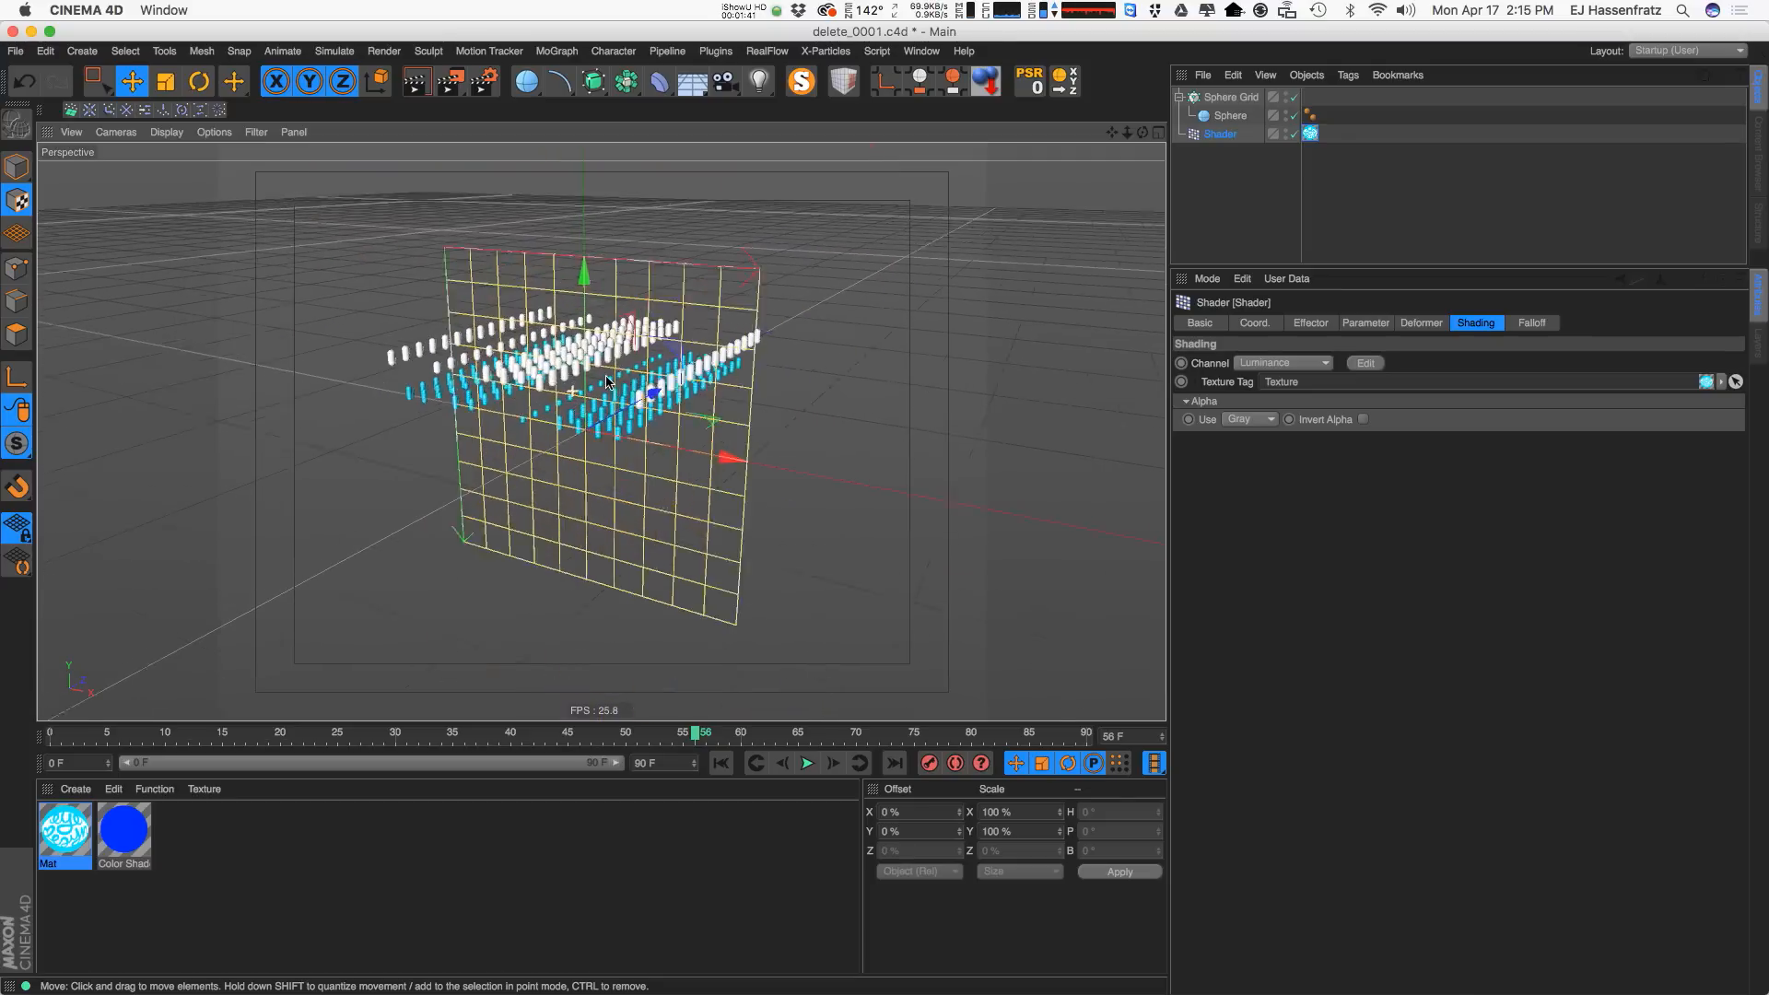
scroll(615, 373, up, 4)
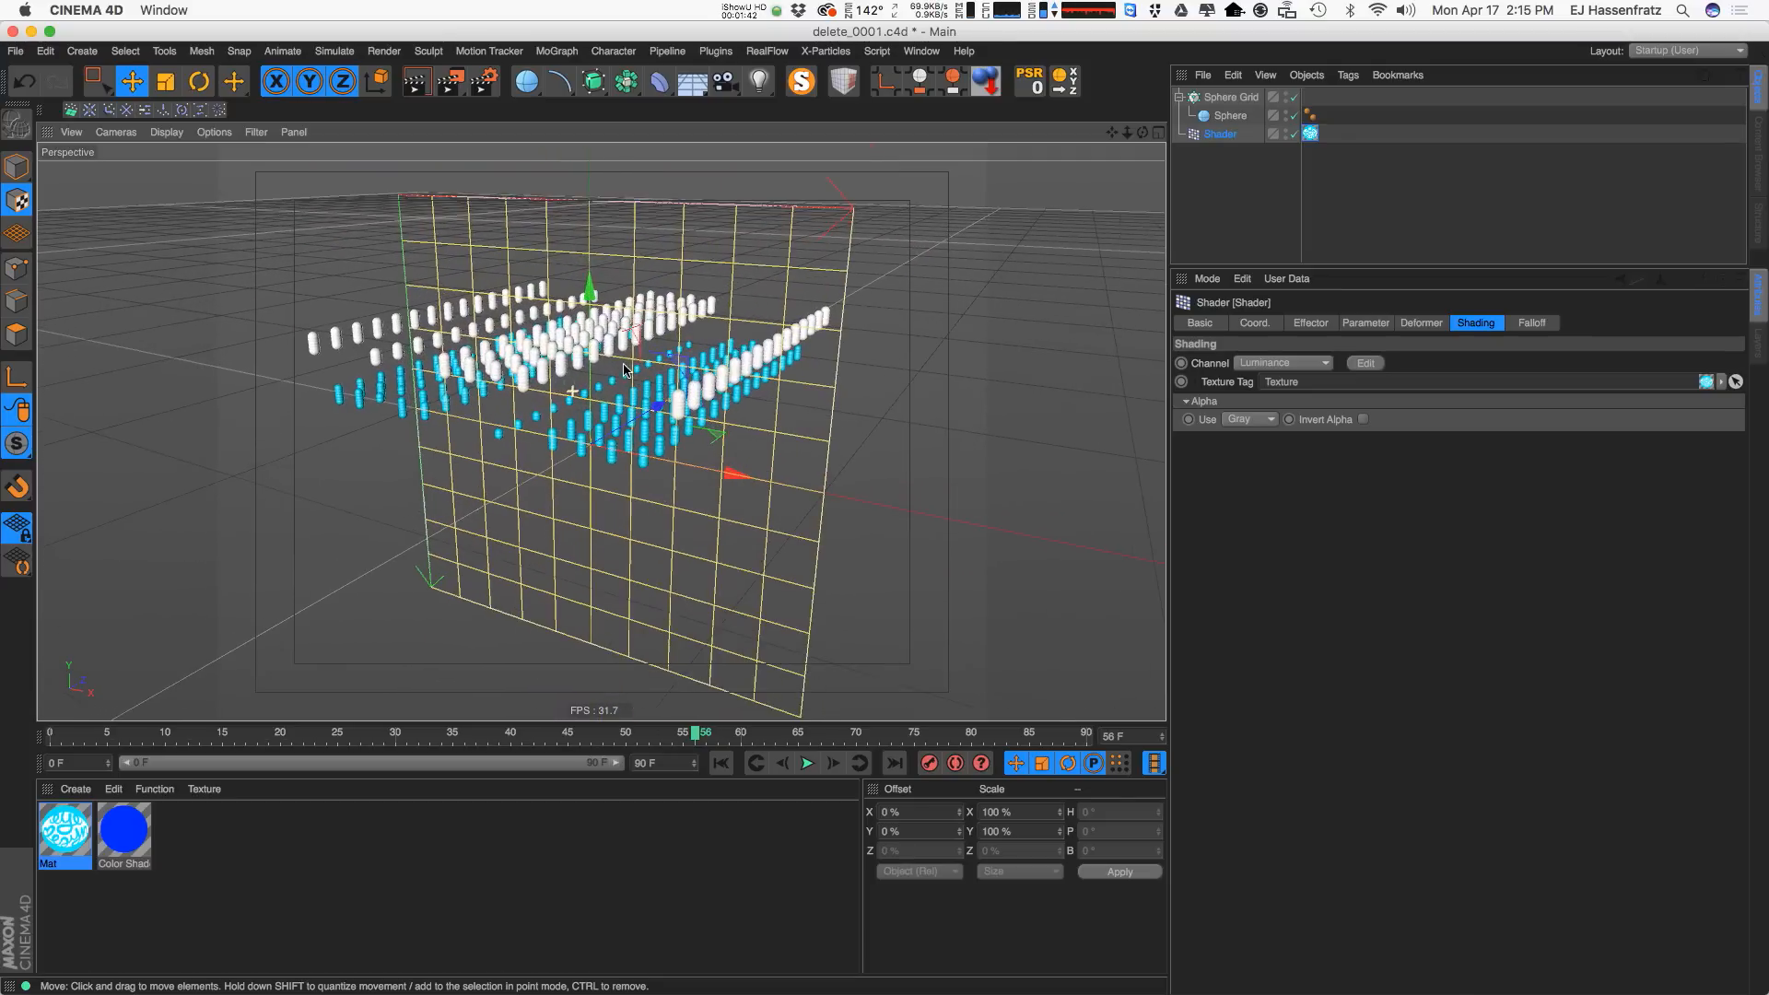
scroll(599, 382, up, 4)
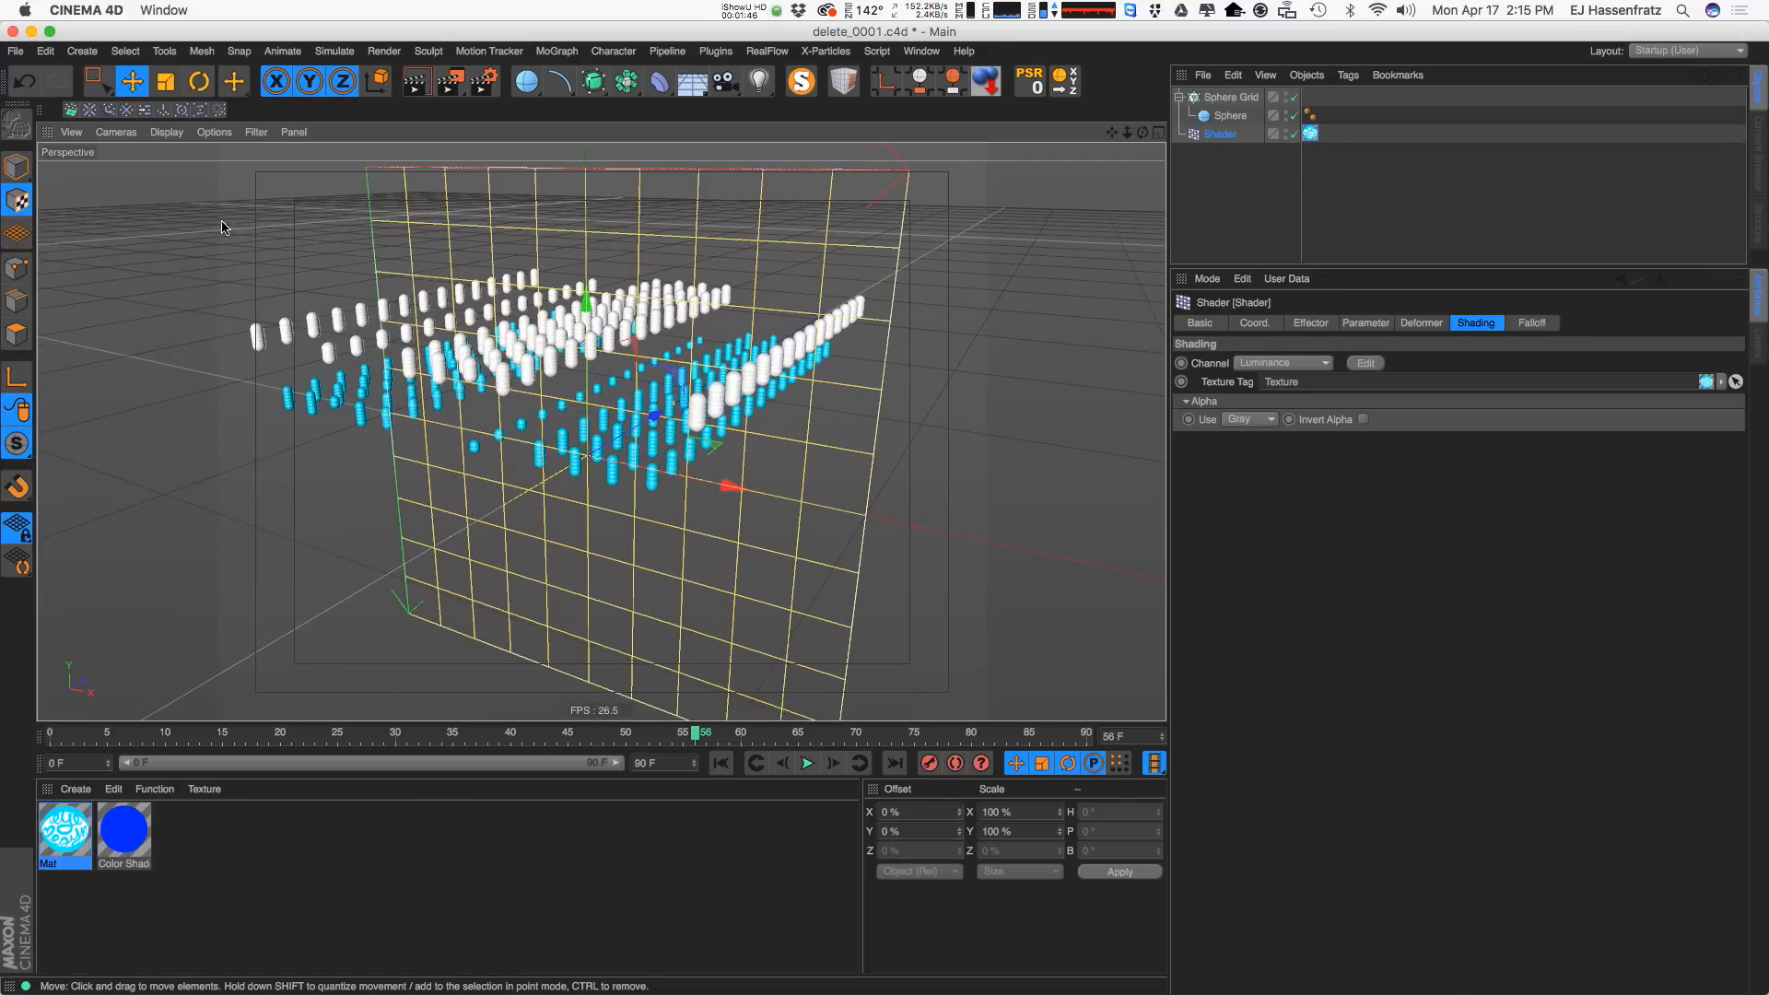
key(r)
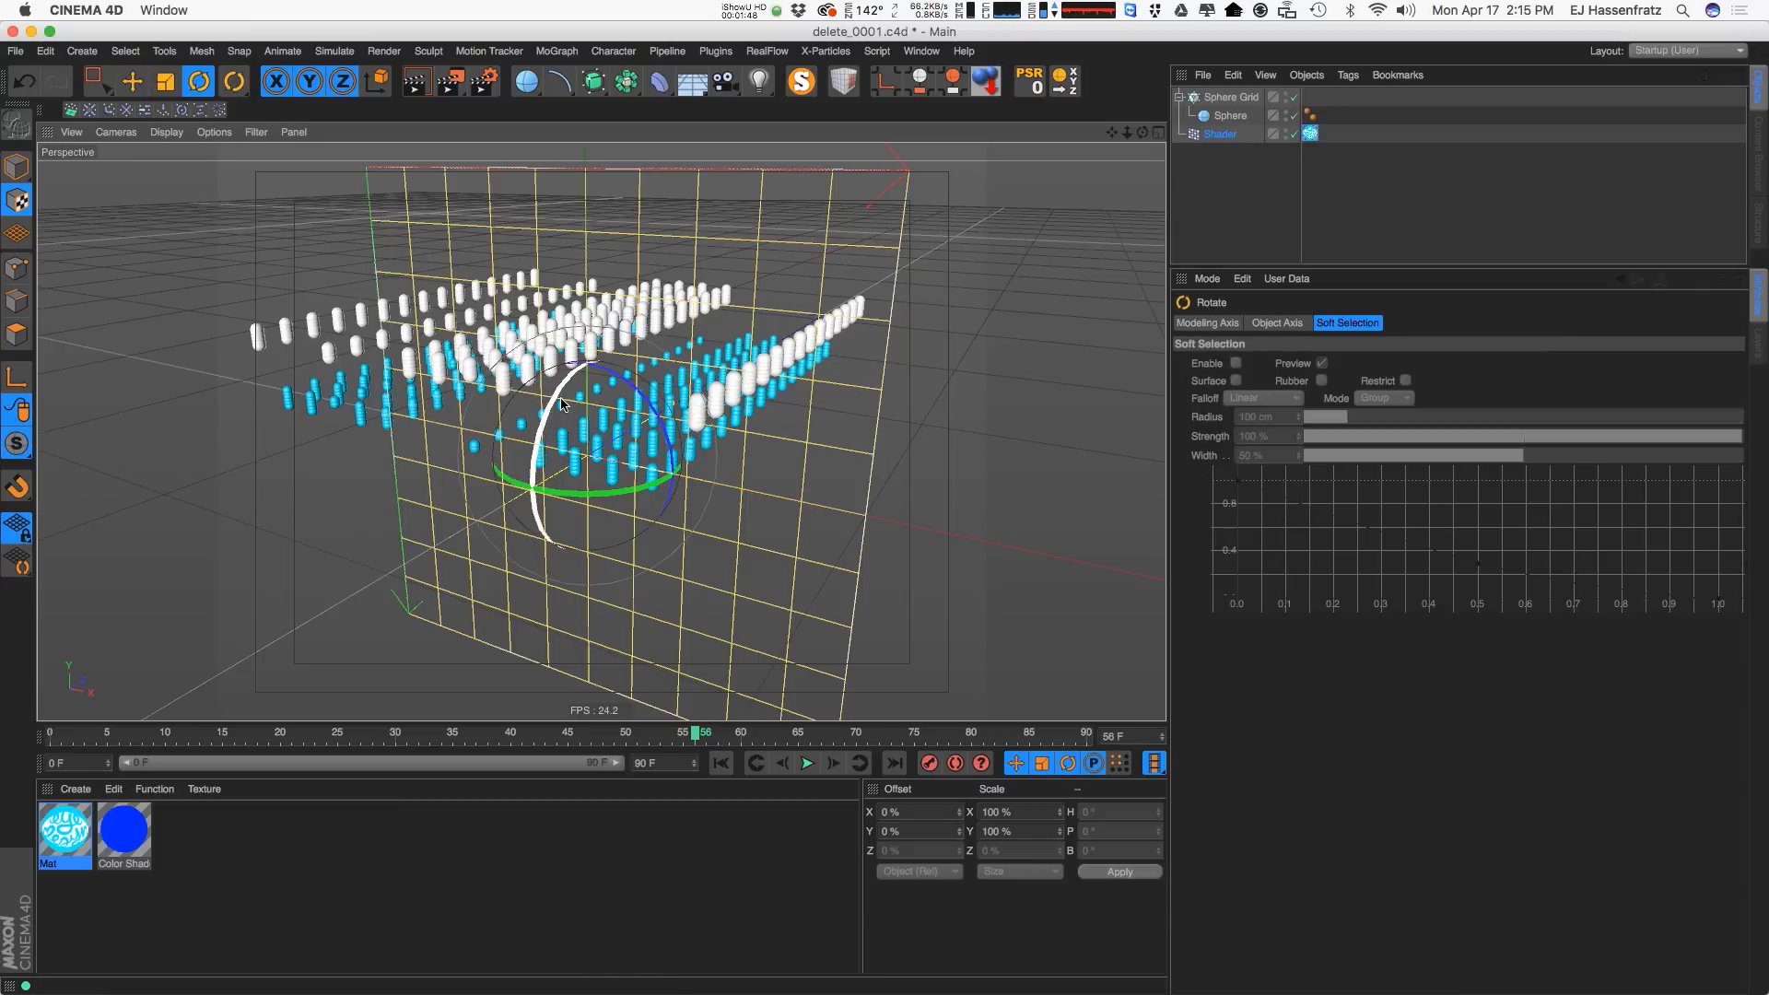
drag(550, 417, 632, 344)
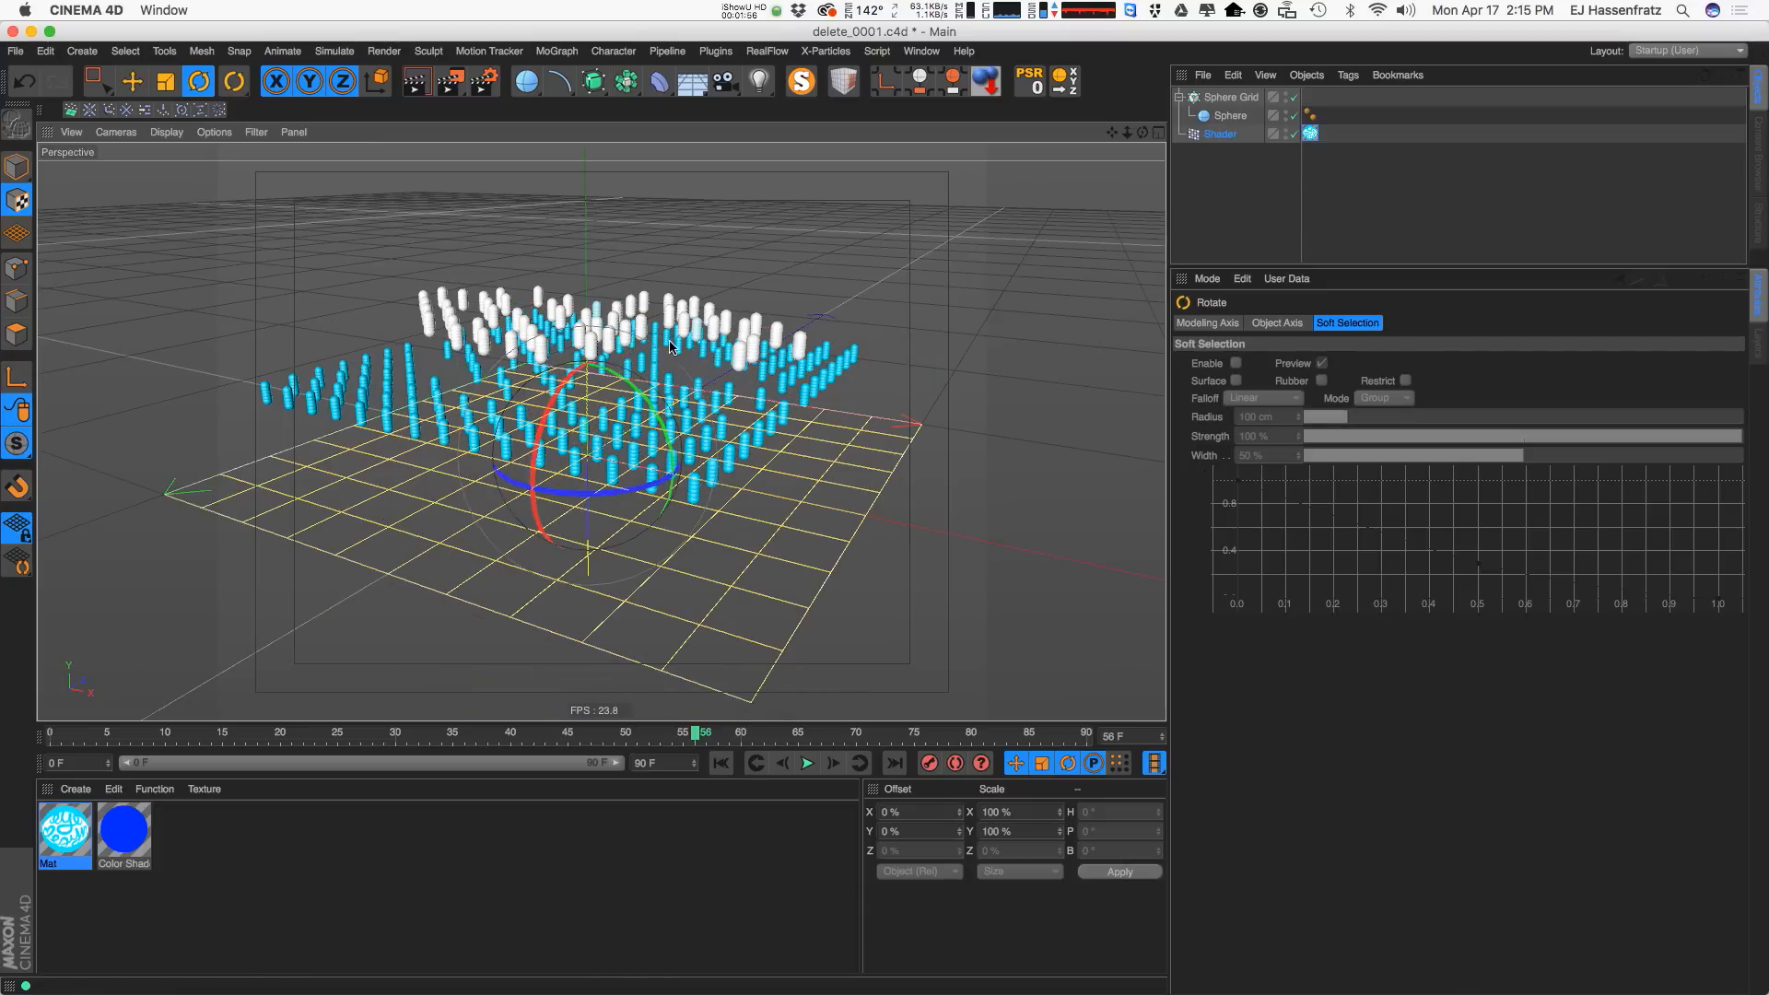
key(e)
Enable axis modification and scale the texture projection down uniformly to about 60 cm.
alt+drag(609, 396, 636, 501)
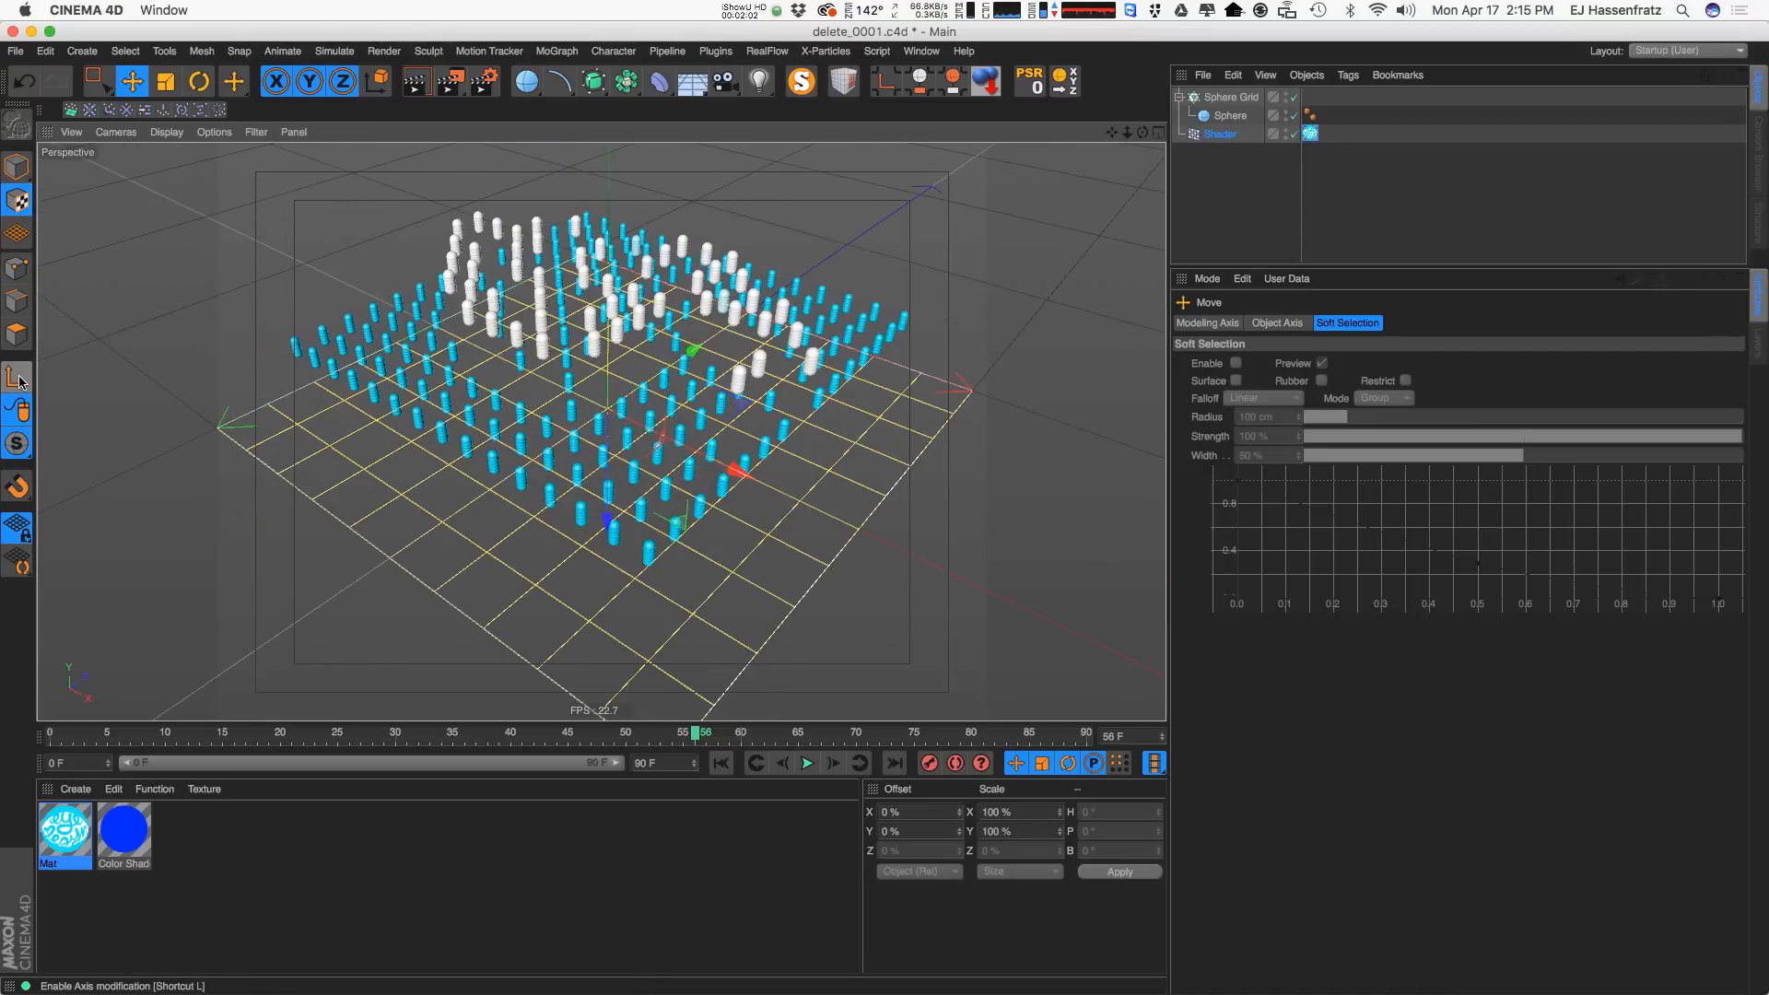
click(18, 383)
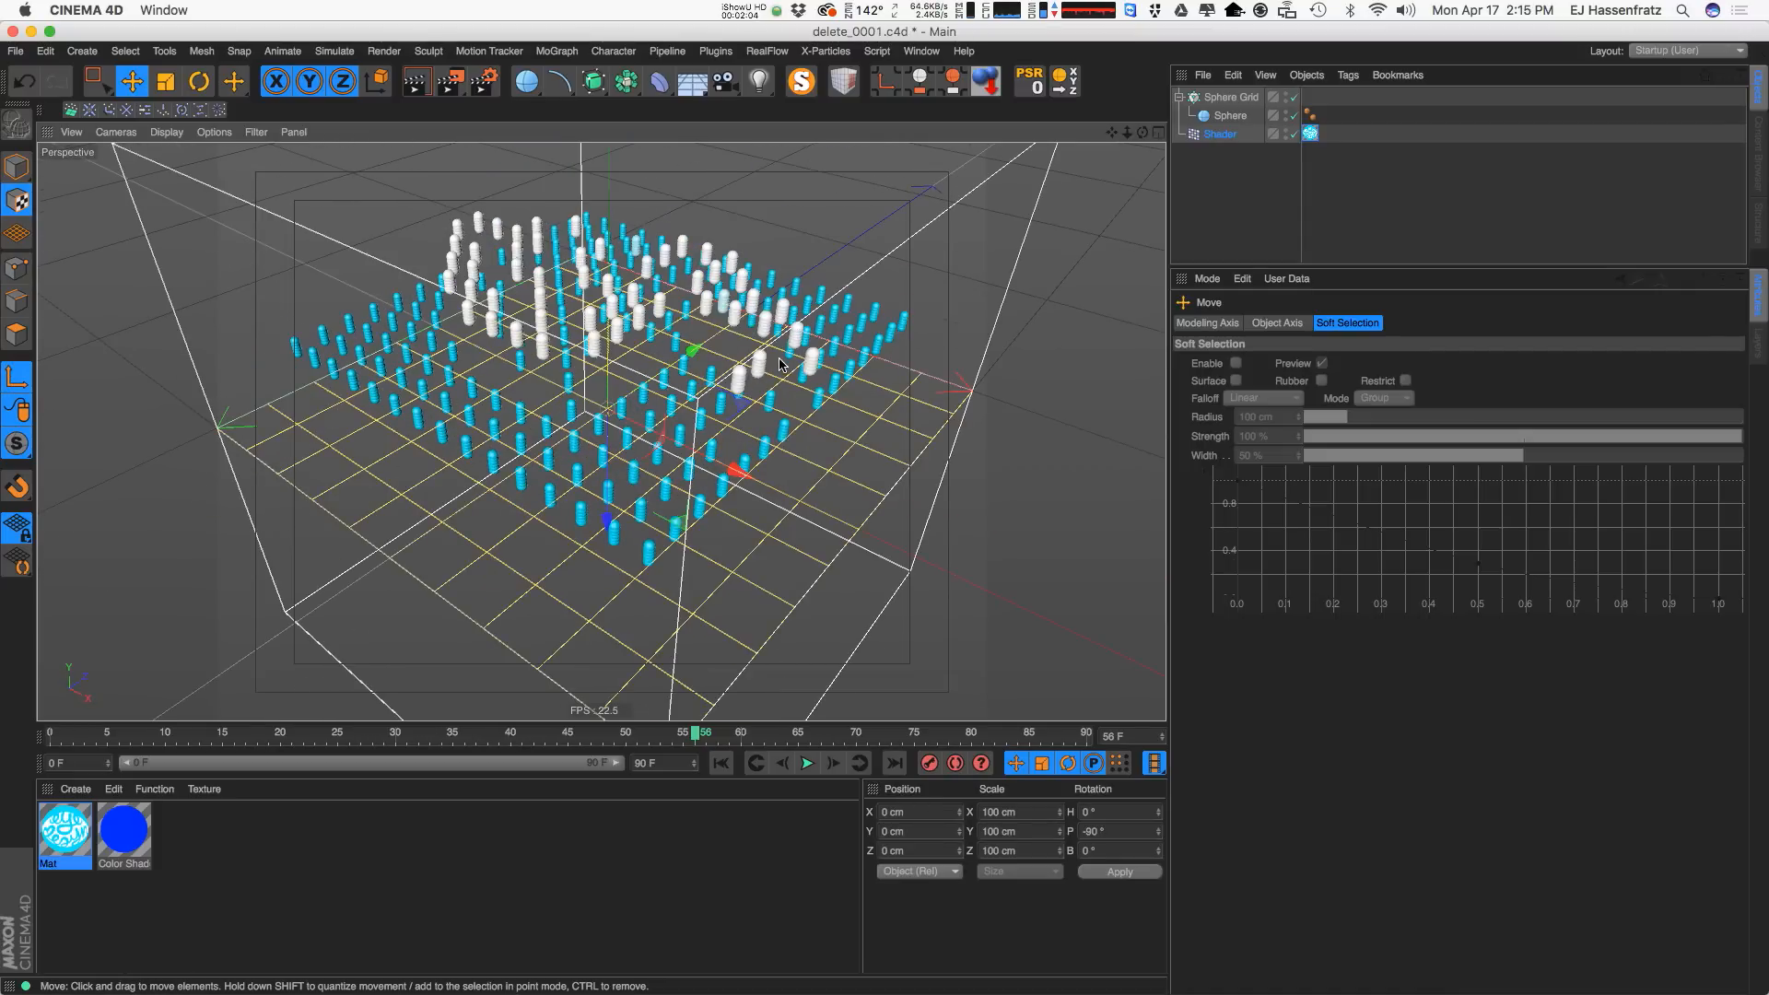
key(t)
drag(778, 364, 653, 371)
alt+drag(469, 442, 715, 366)
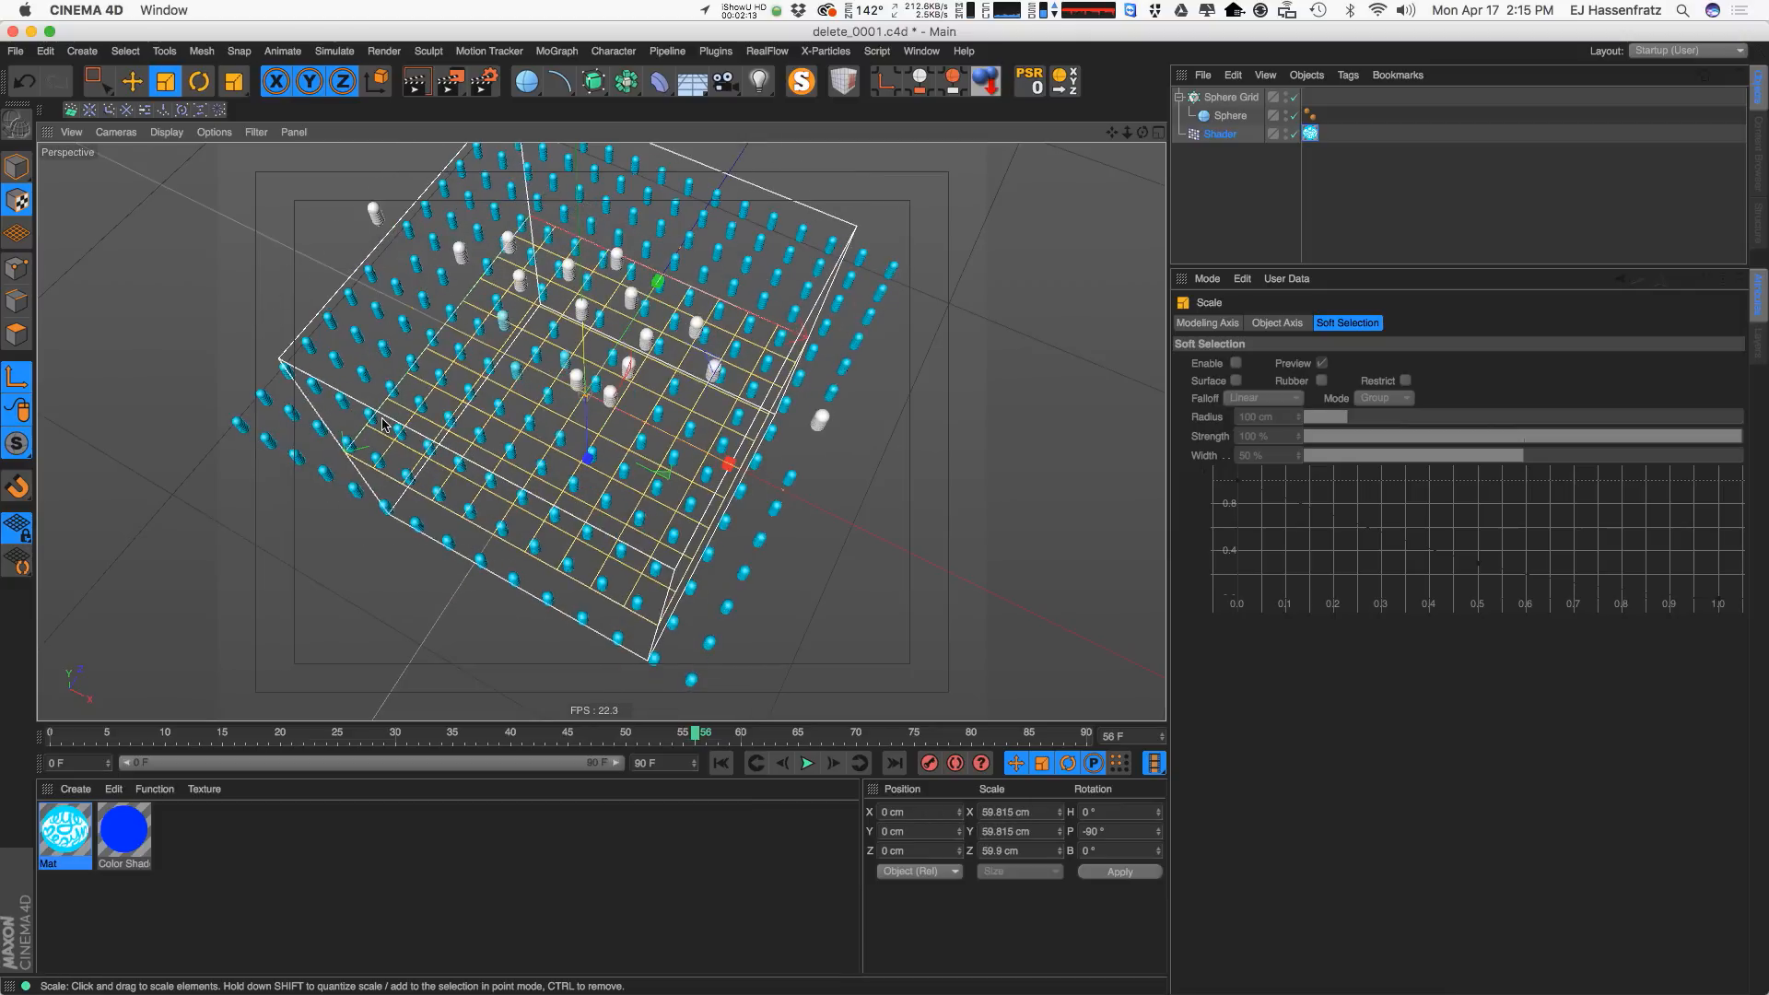
Try to scale the texture projection with axis modification turned off, and undo the change.
click(14, 387)
drag(791, 396, 830, 414)
key(super+z)
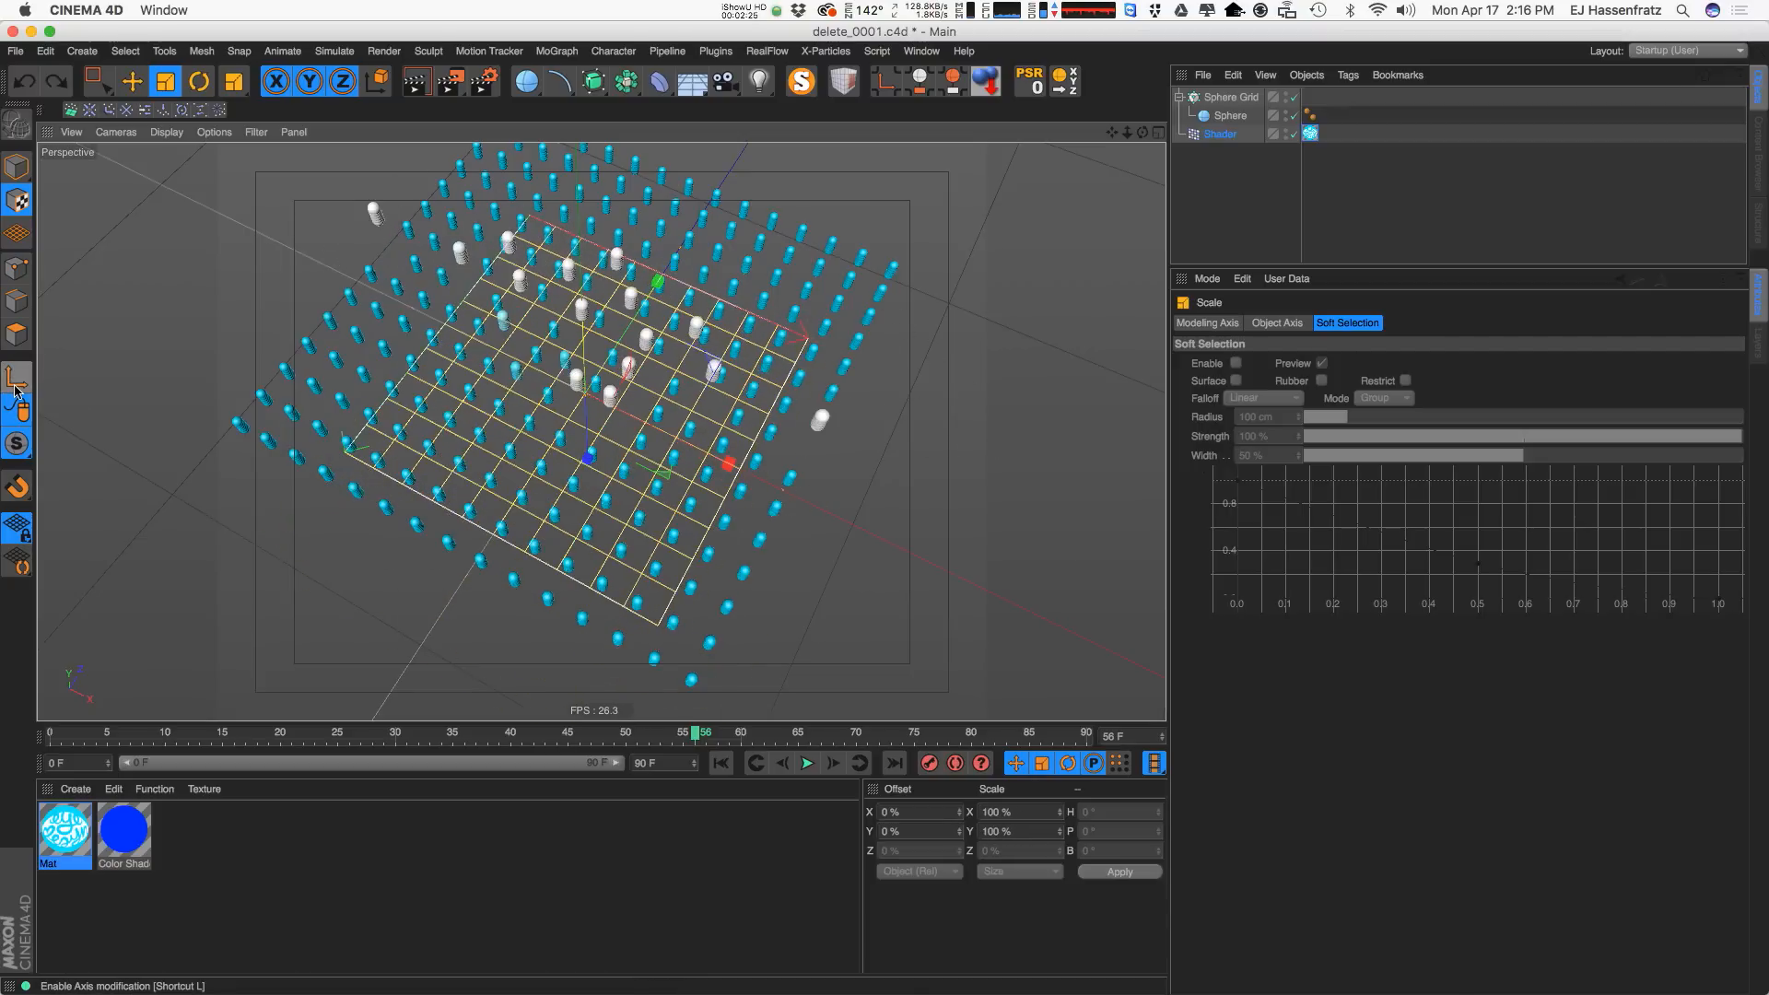
Re-enable axis modification, scale the texture projection down uniformly to about 57 cm, and return to Model mode.
click(20, 376)
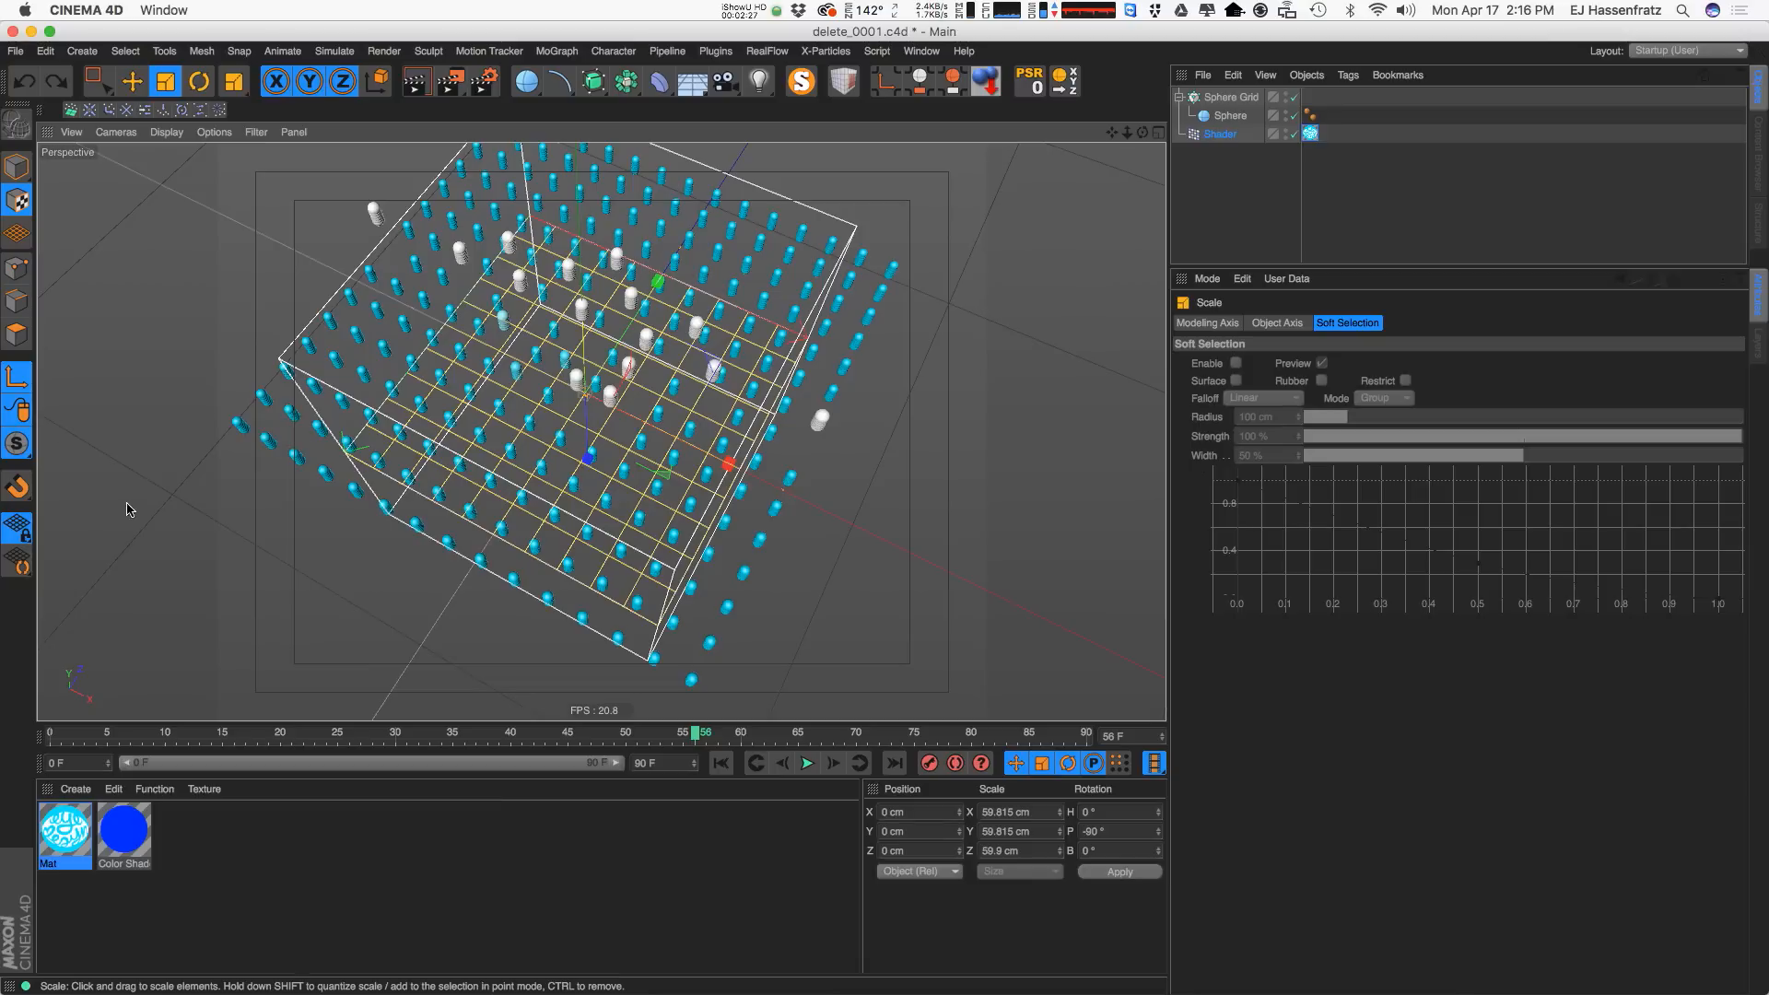
drag(92, 363, 594, 352)
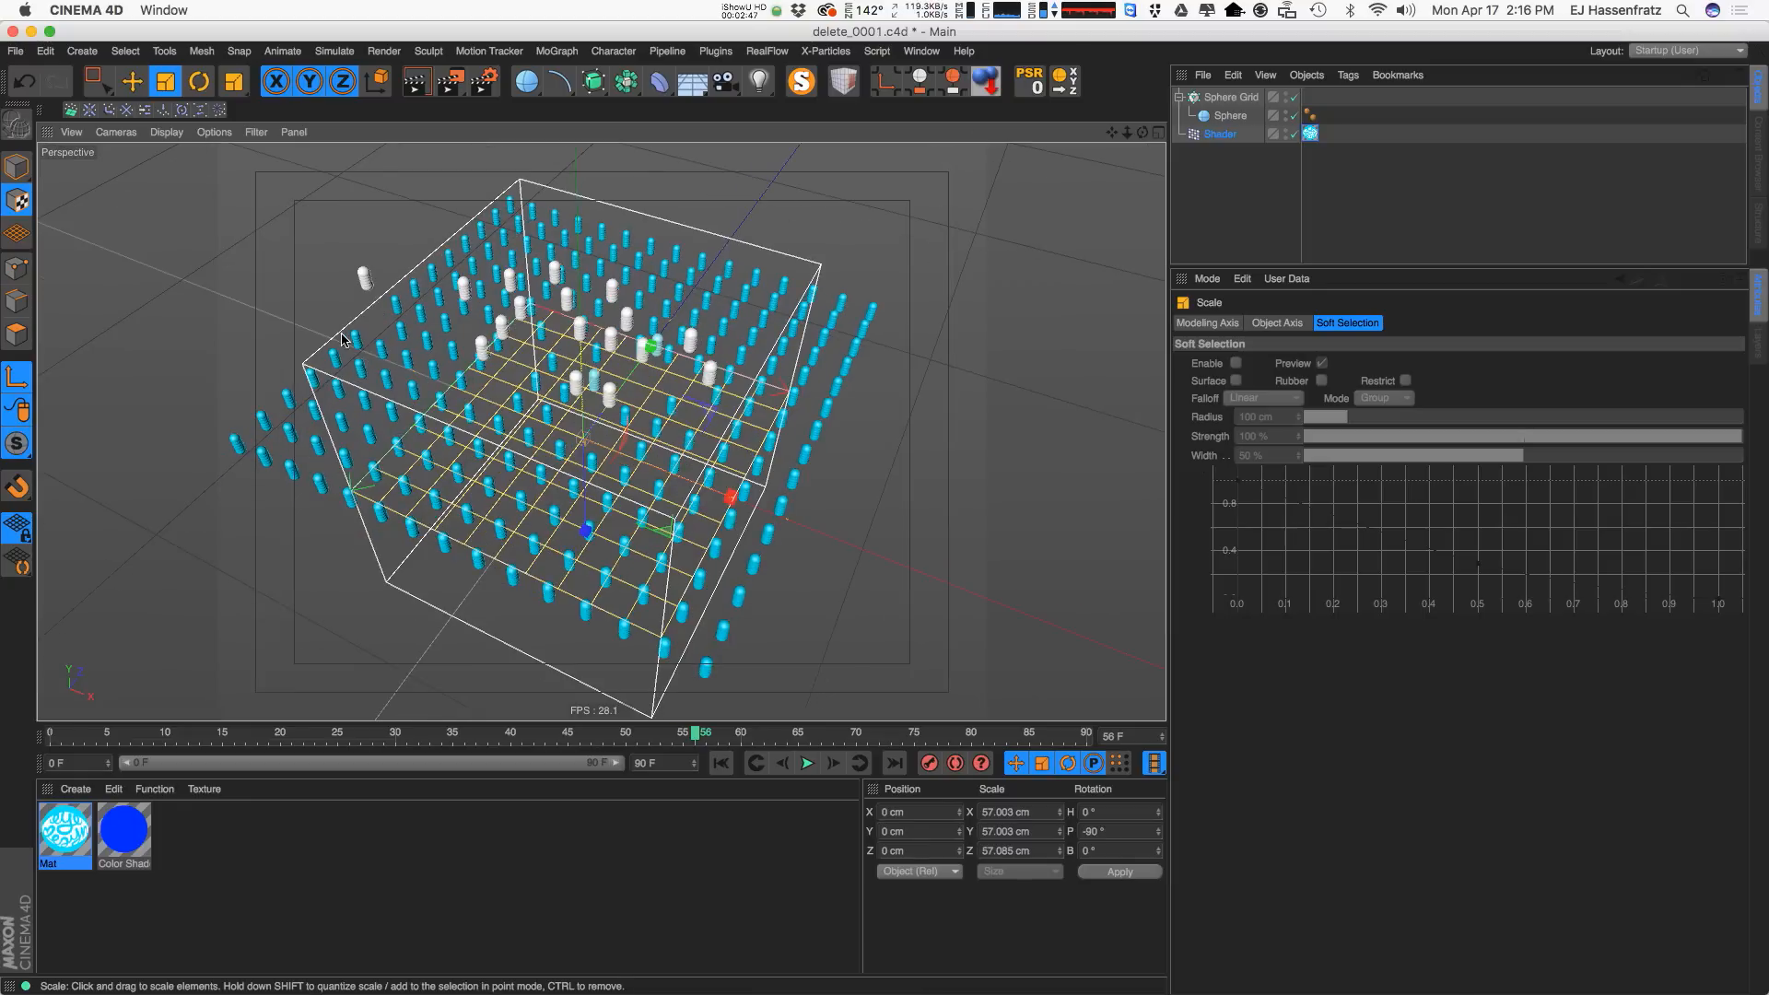
key(e)
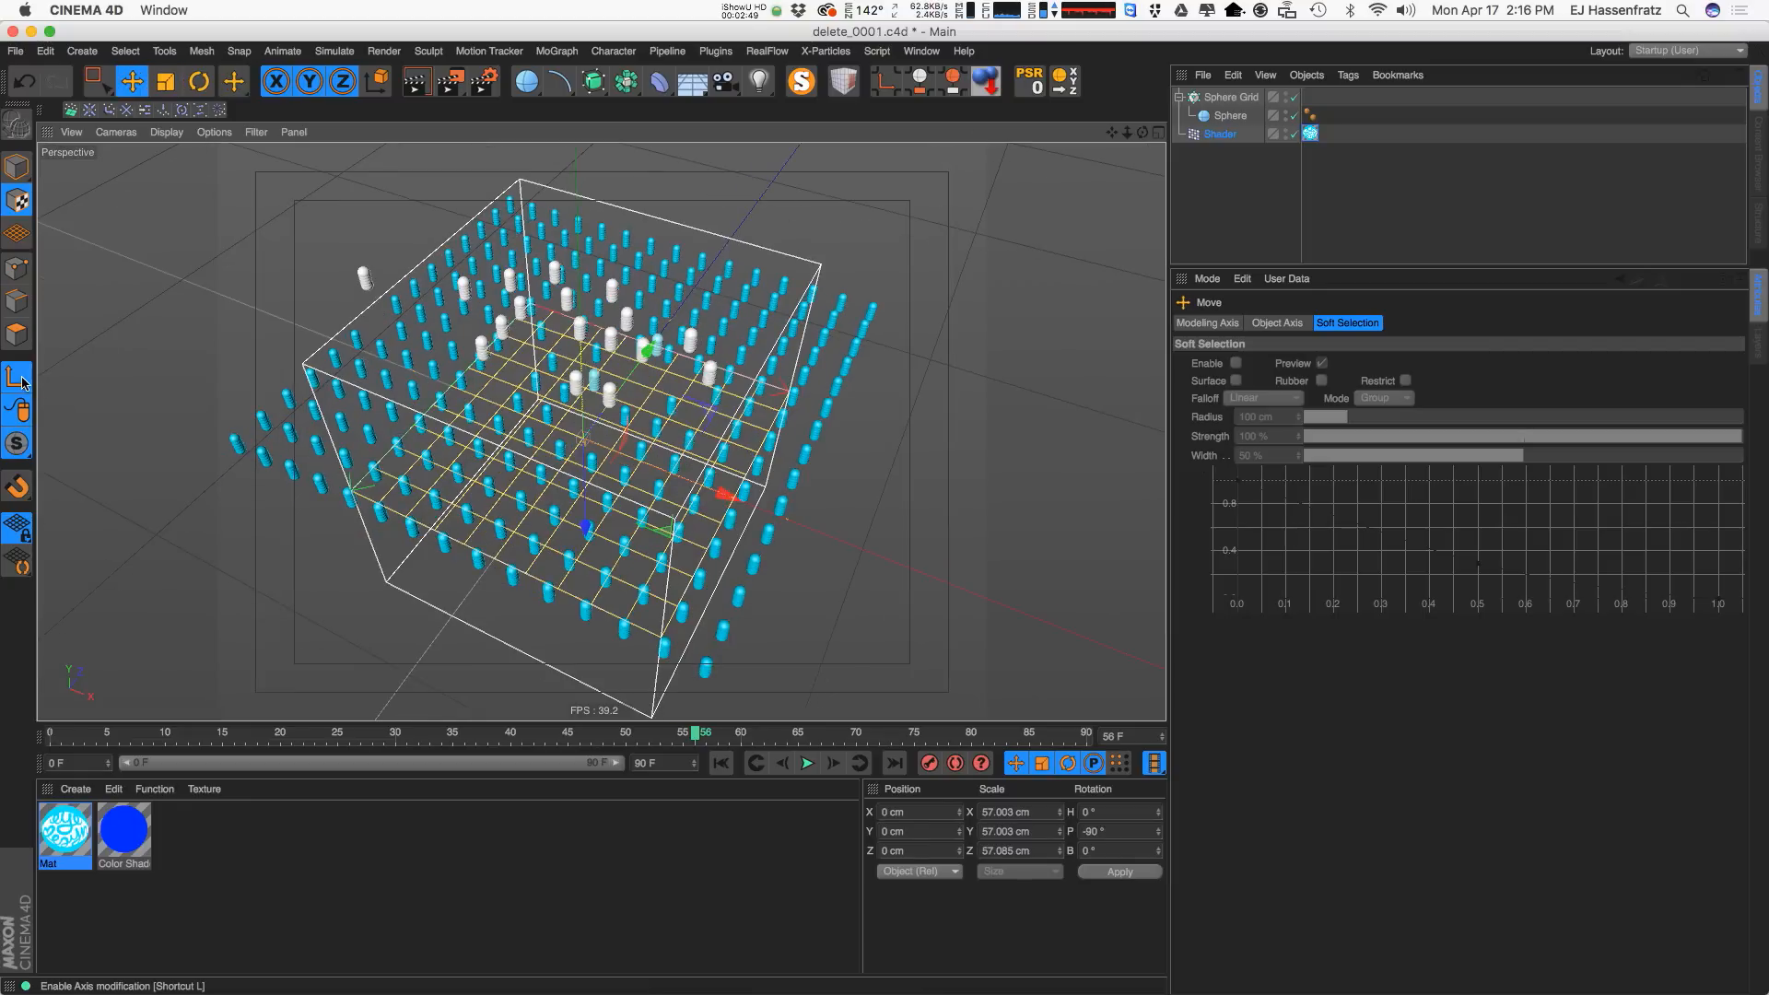
click(18, 185)
click(16, 168)
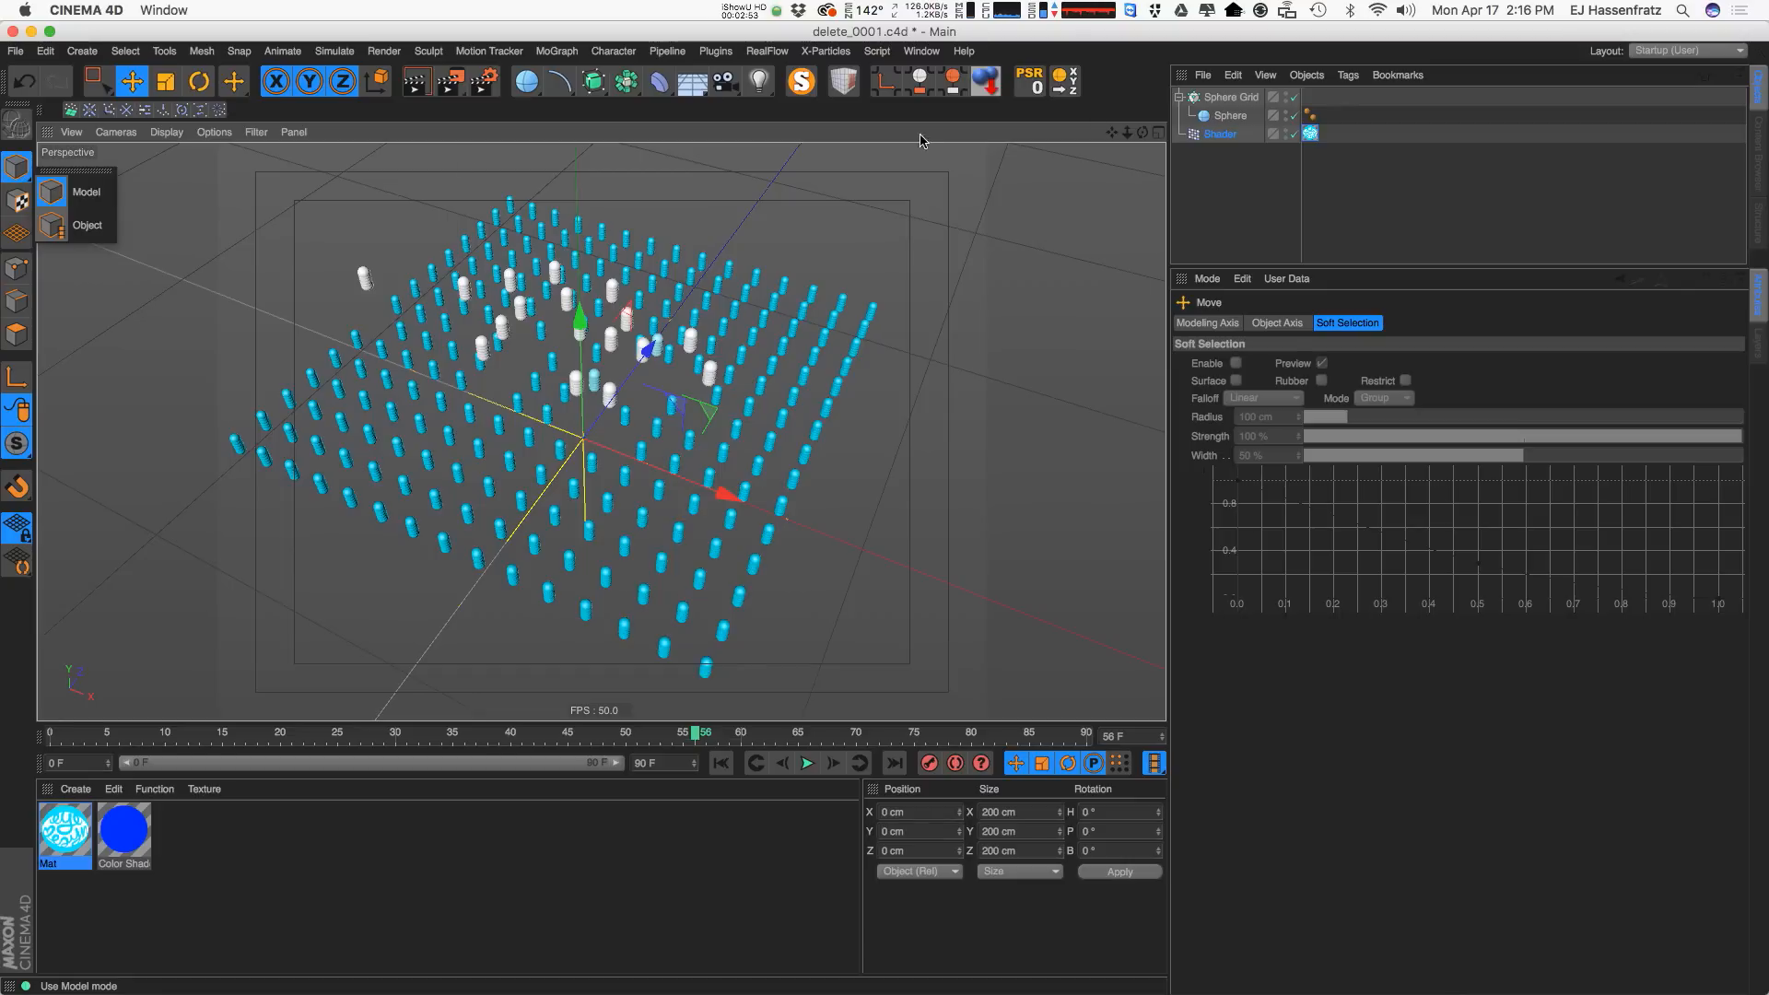
Set the Sphere Grid cloner's Count to 50, 1 and 50.
click(1231, 142)
click(1229, 97)
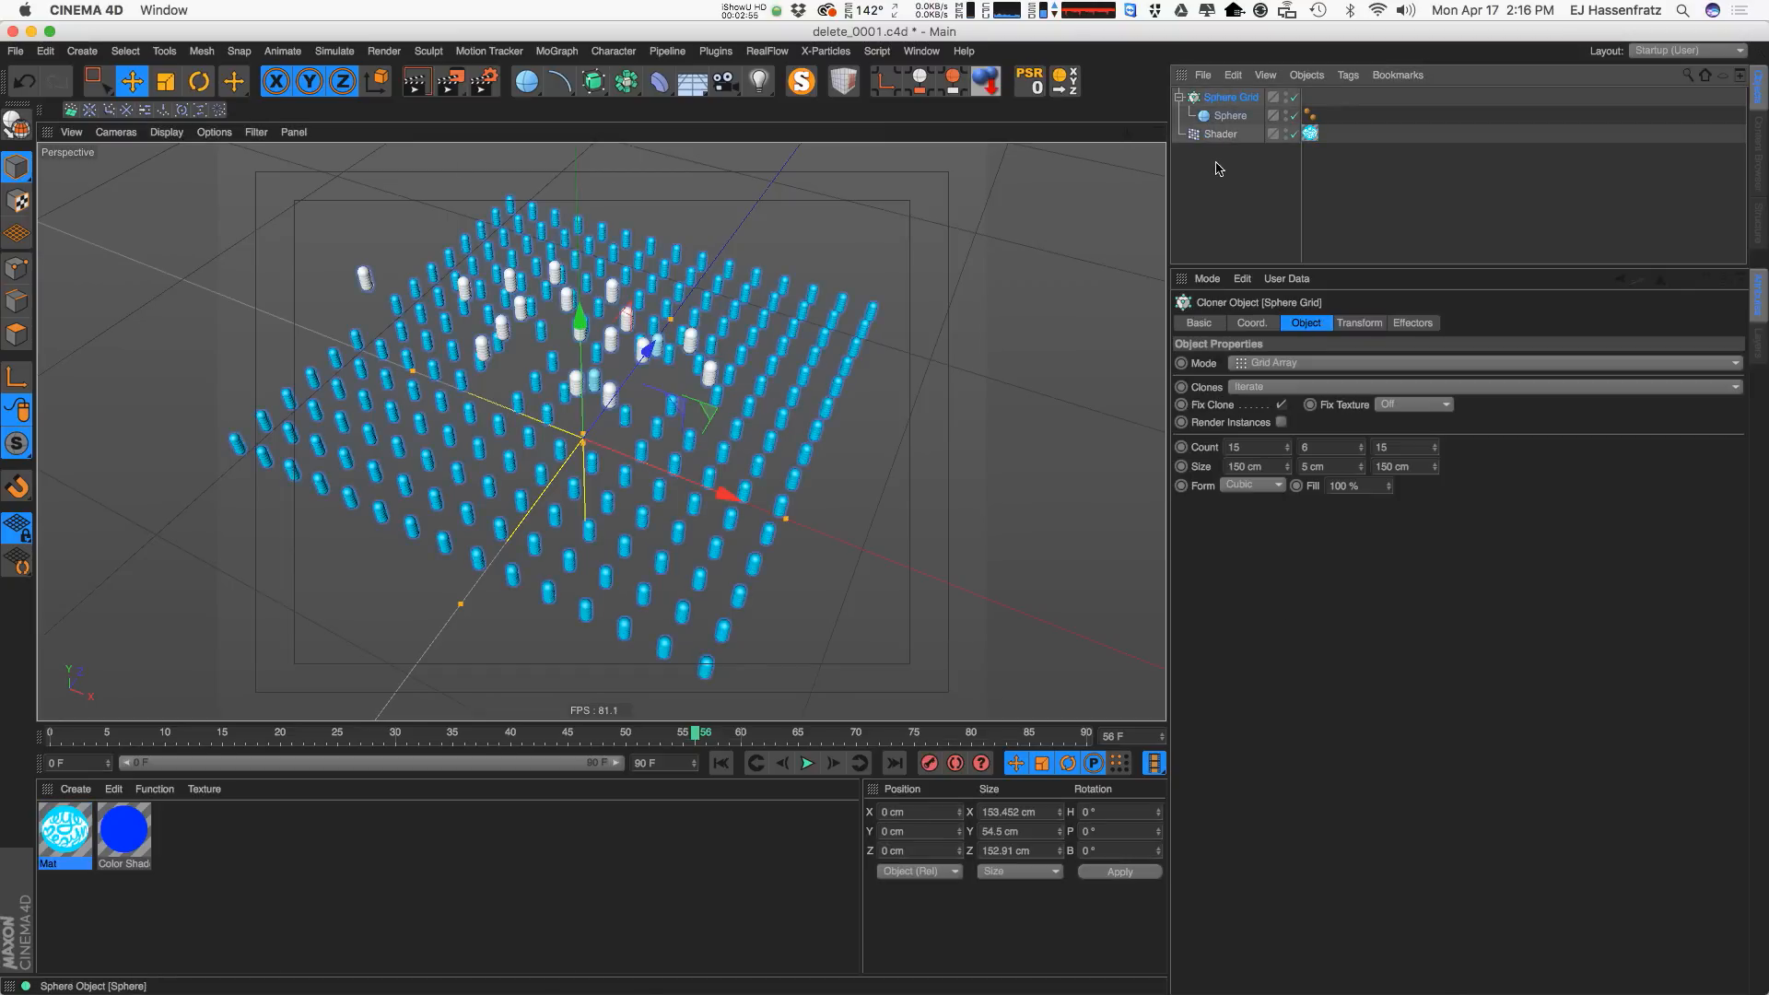
double_click(1339, 446)
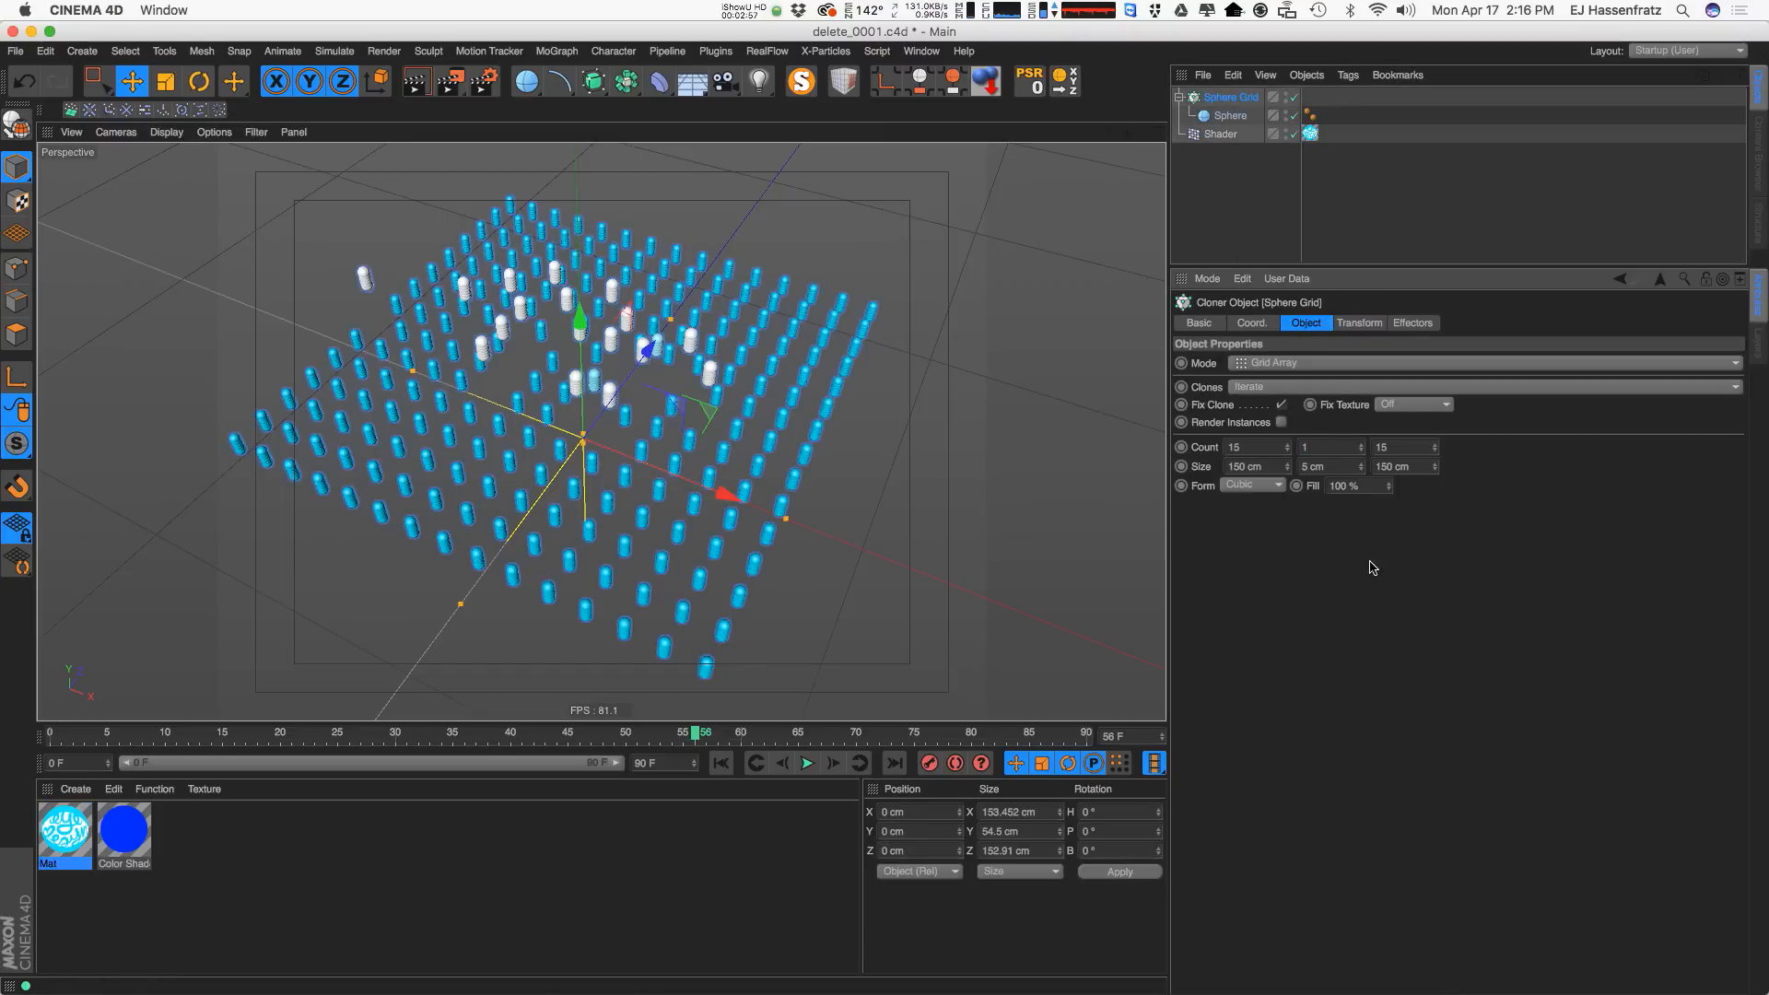
key(Return)
double_click(1276, 450)
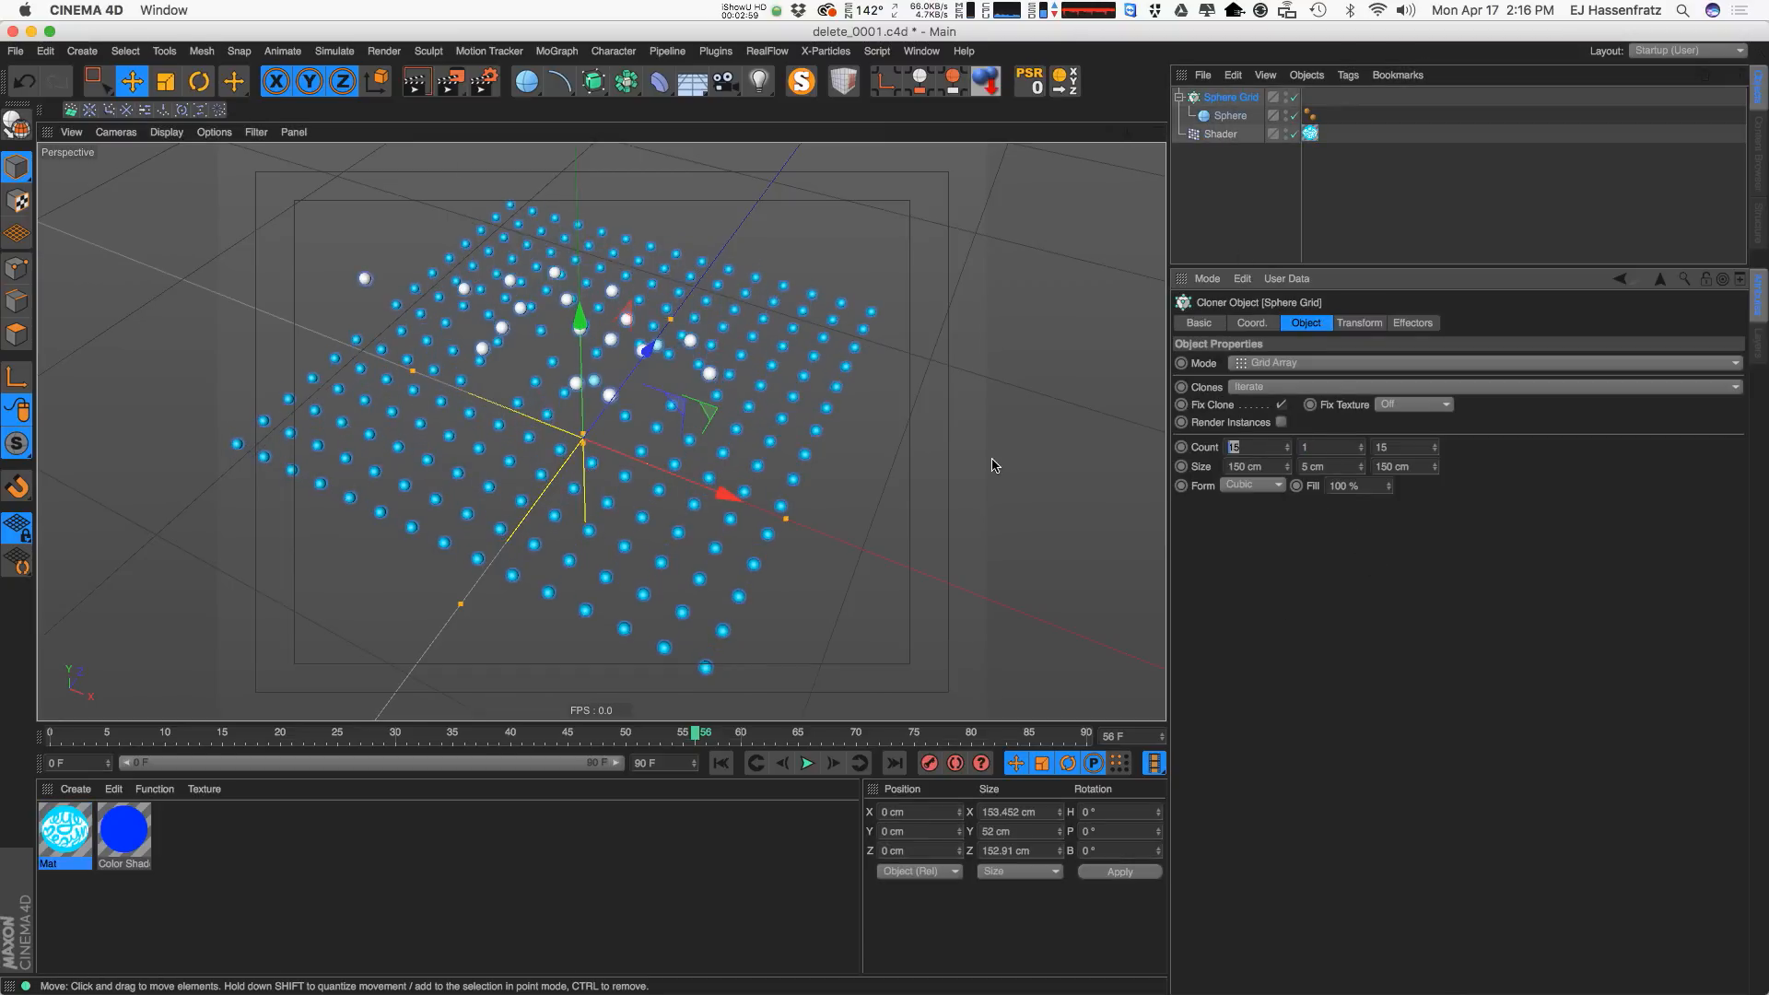
text(50)
key(Tab)
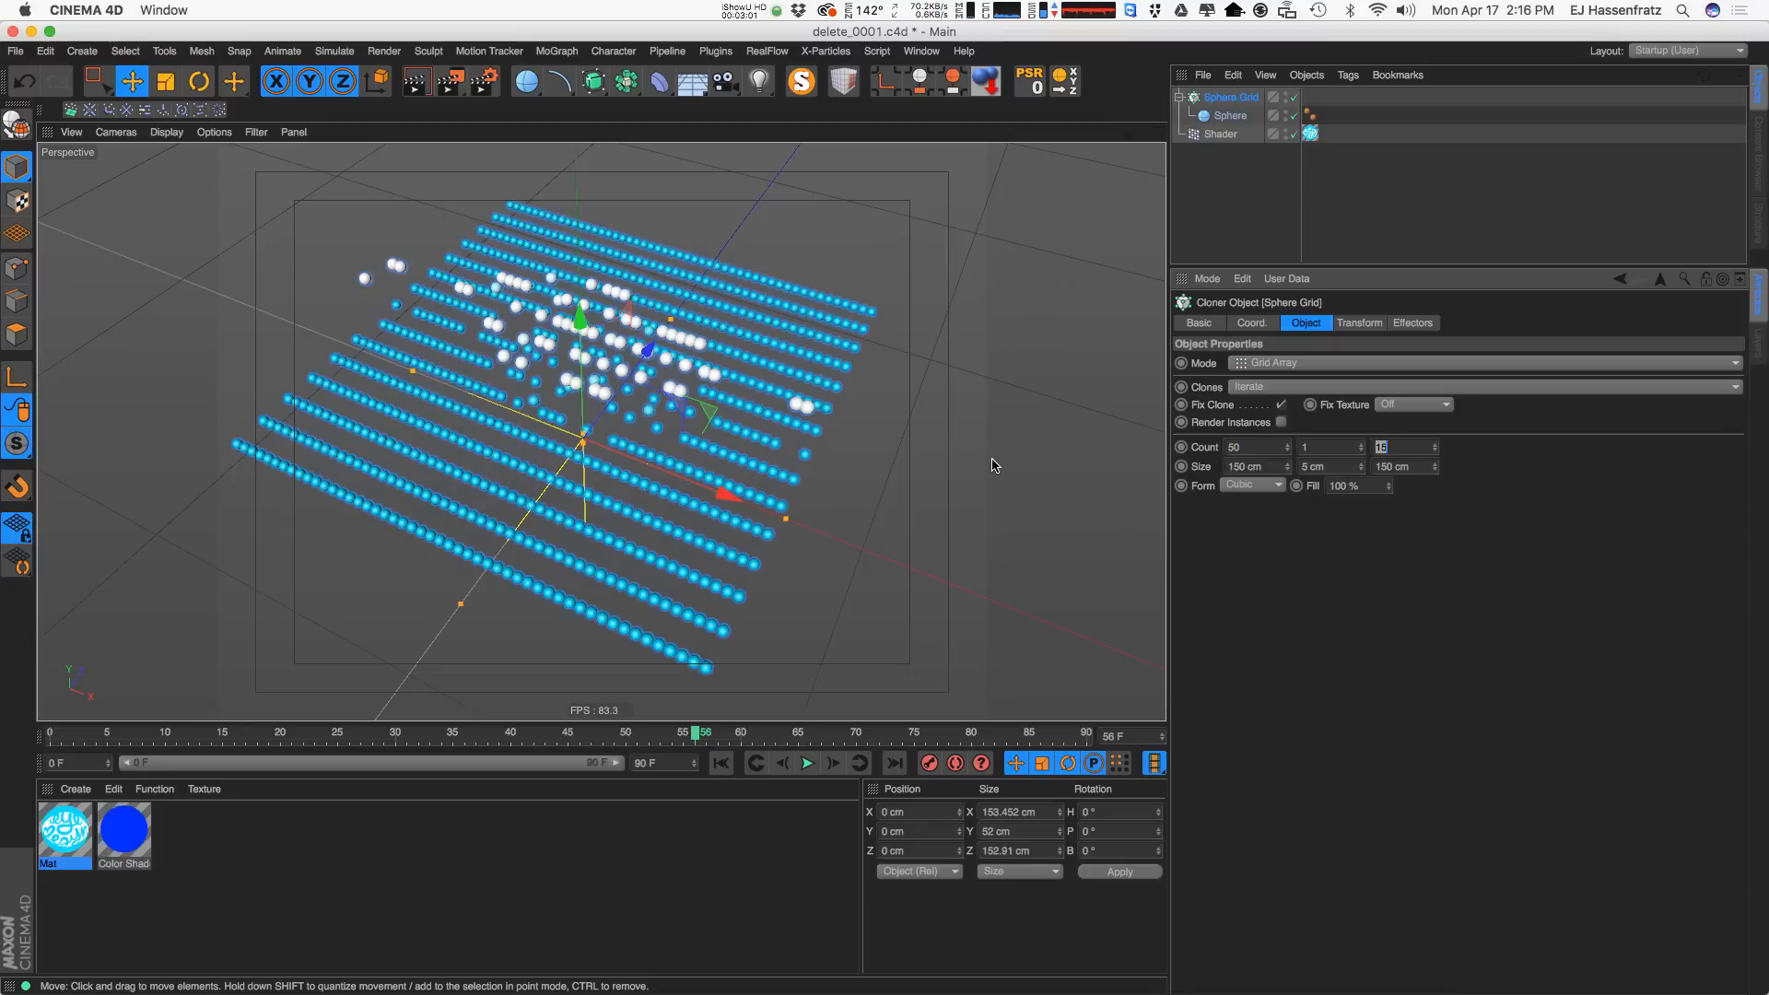
text(50)
key(Return)
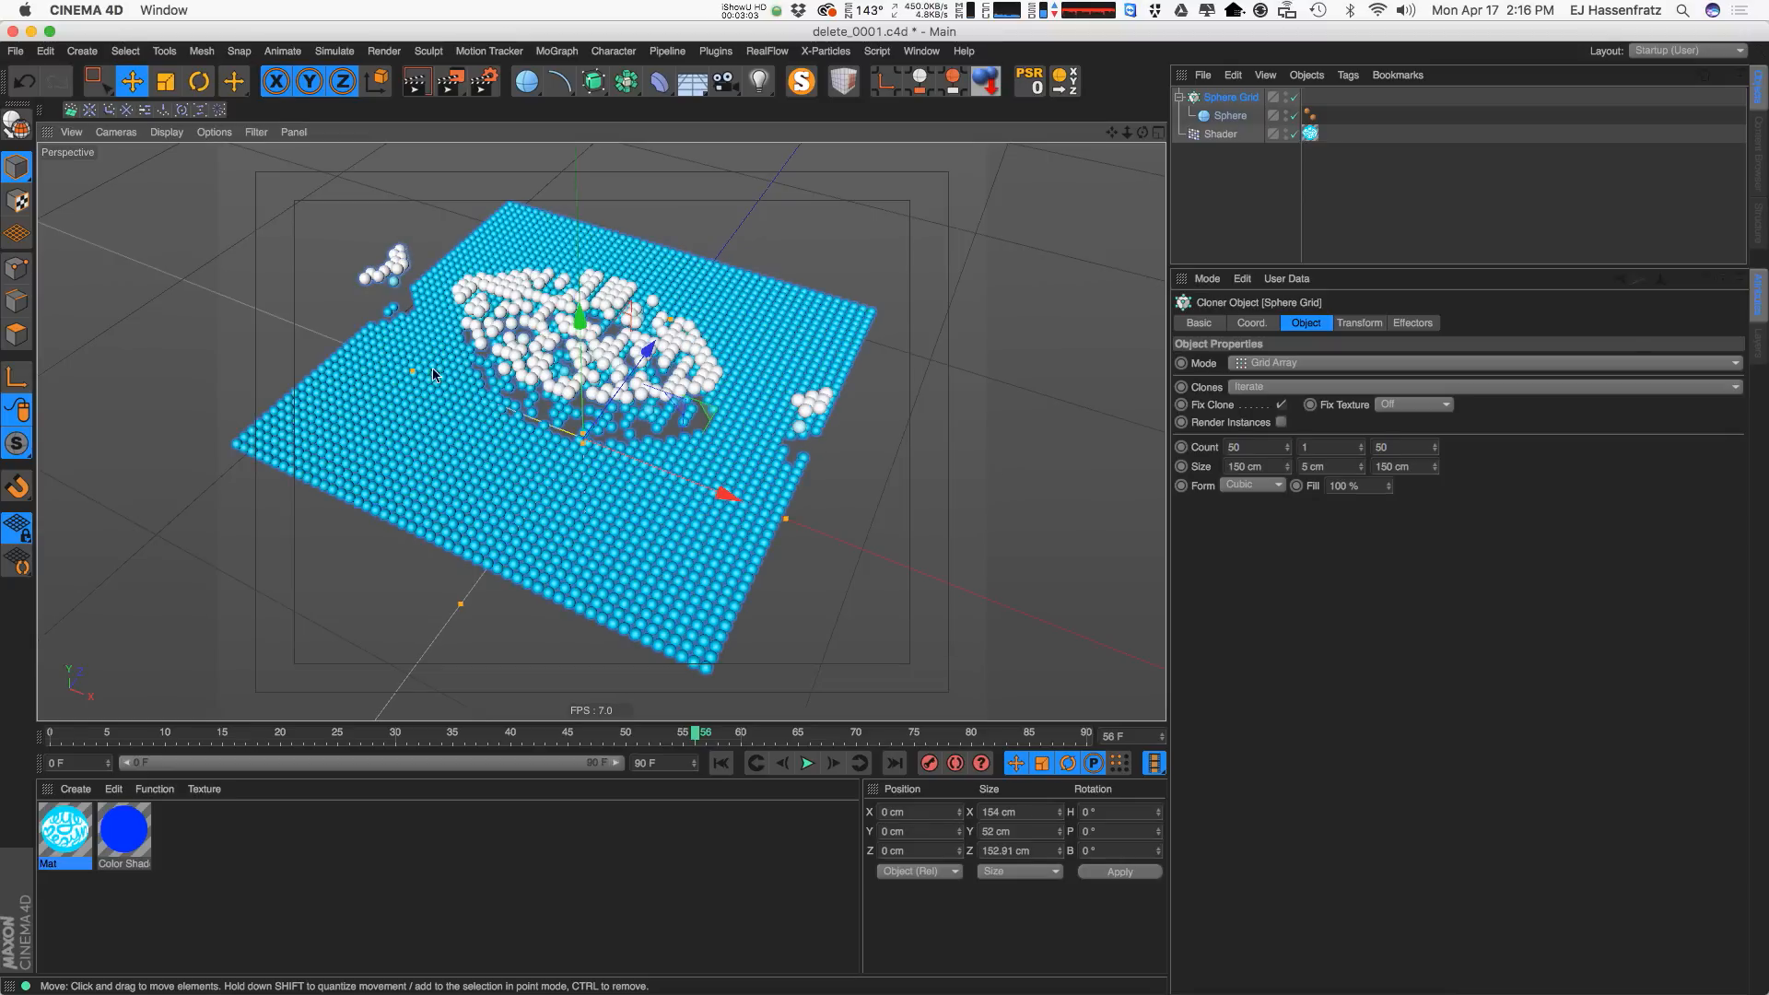
Disable Tile on the Shader effector's texture tag.
mouse_move(467, 473)
alt+mouse_down()
mouse_move(545, 529)
mouse_move(564, 511)
mouse_move(514, 361)
alt+mouse_up()
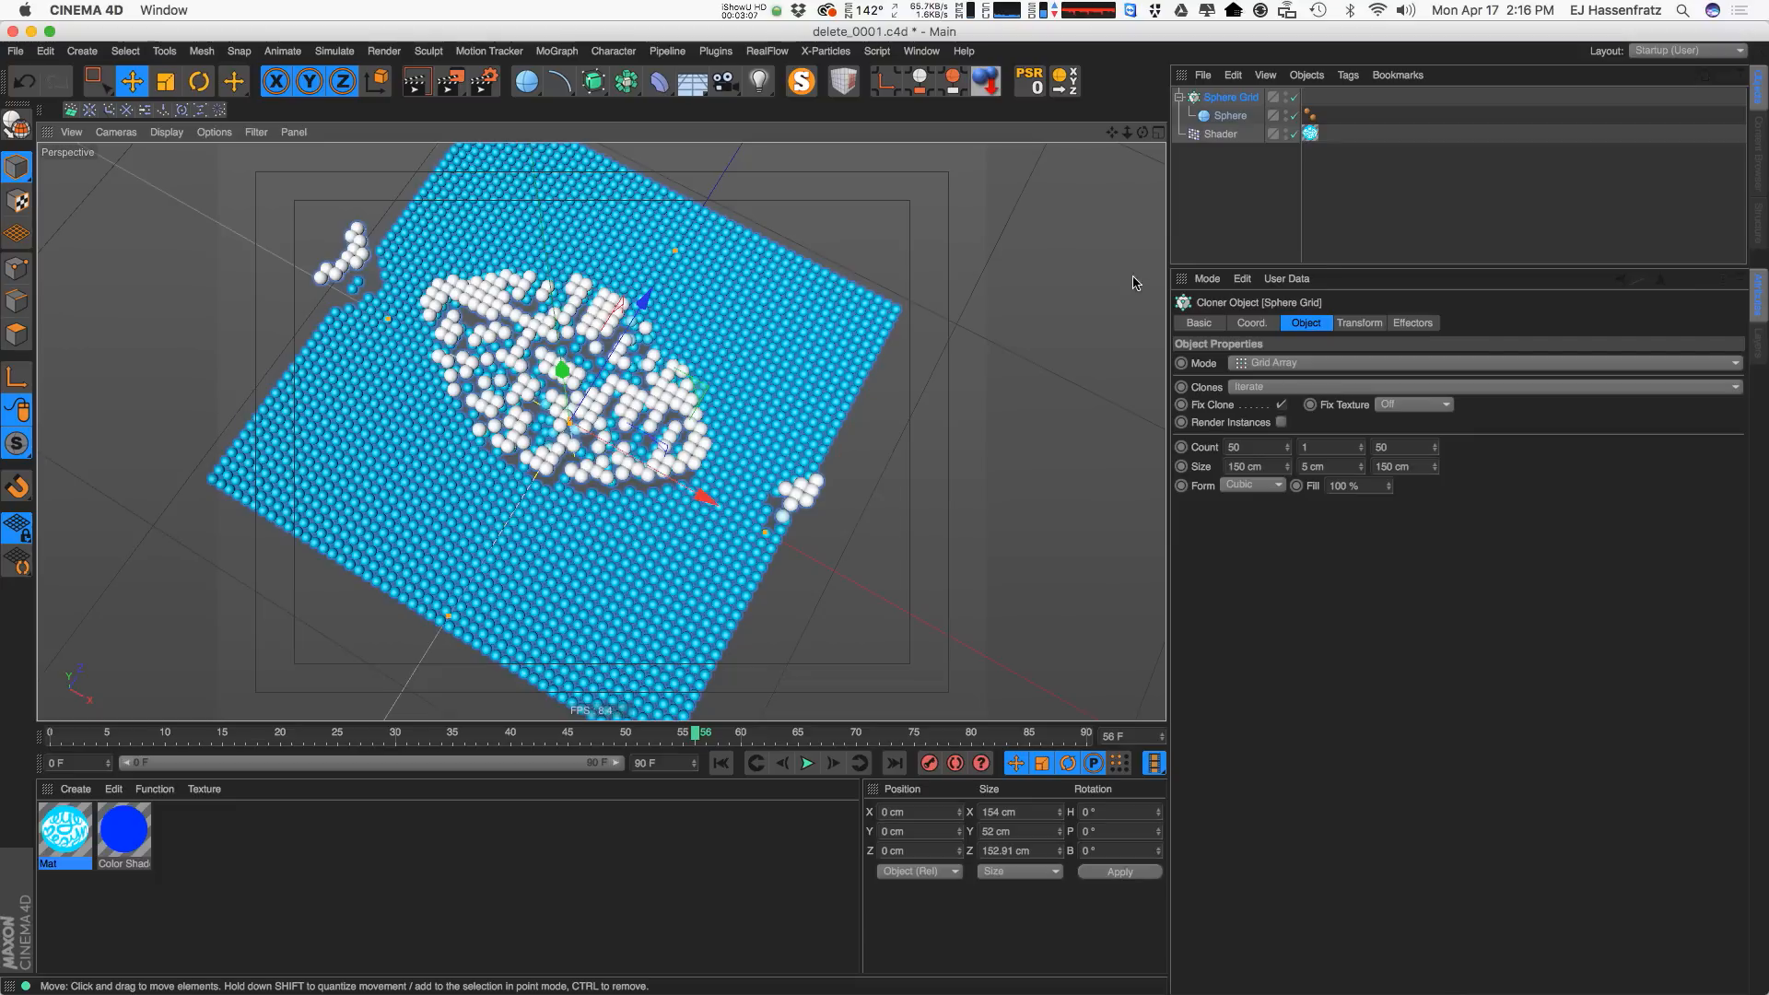
click(1310, 135)
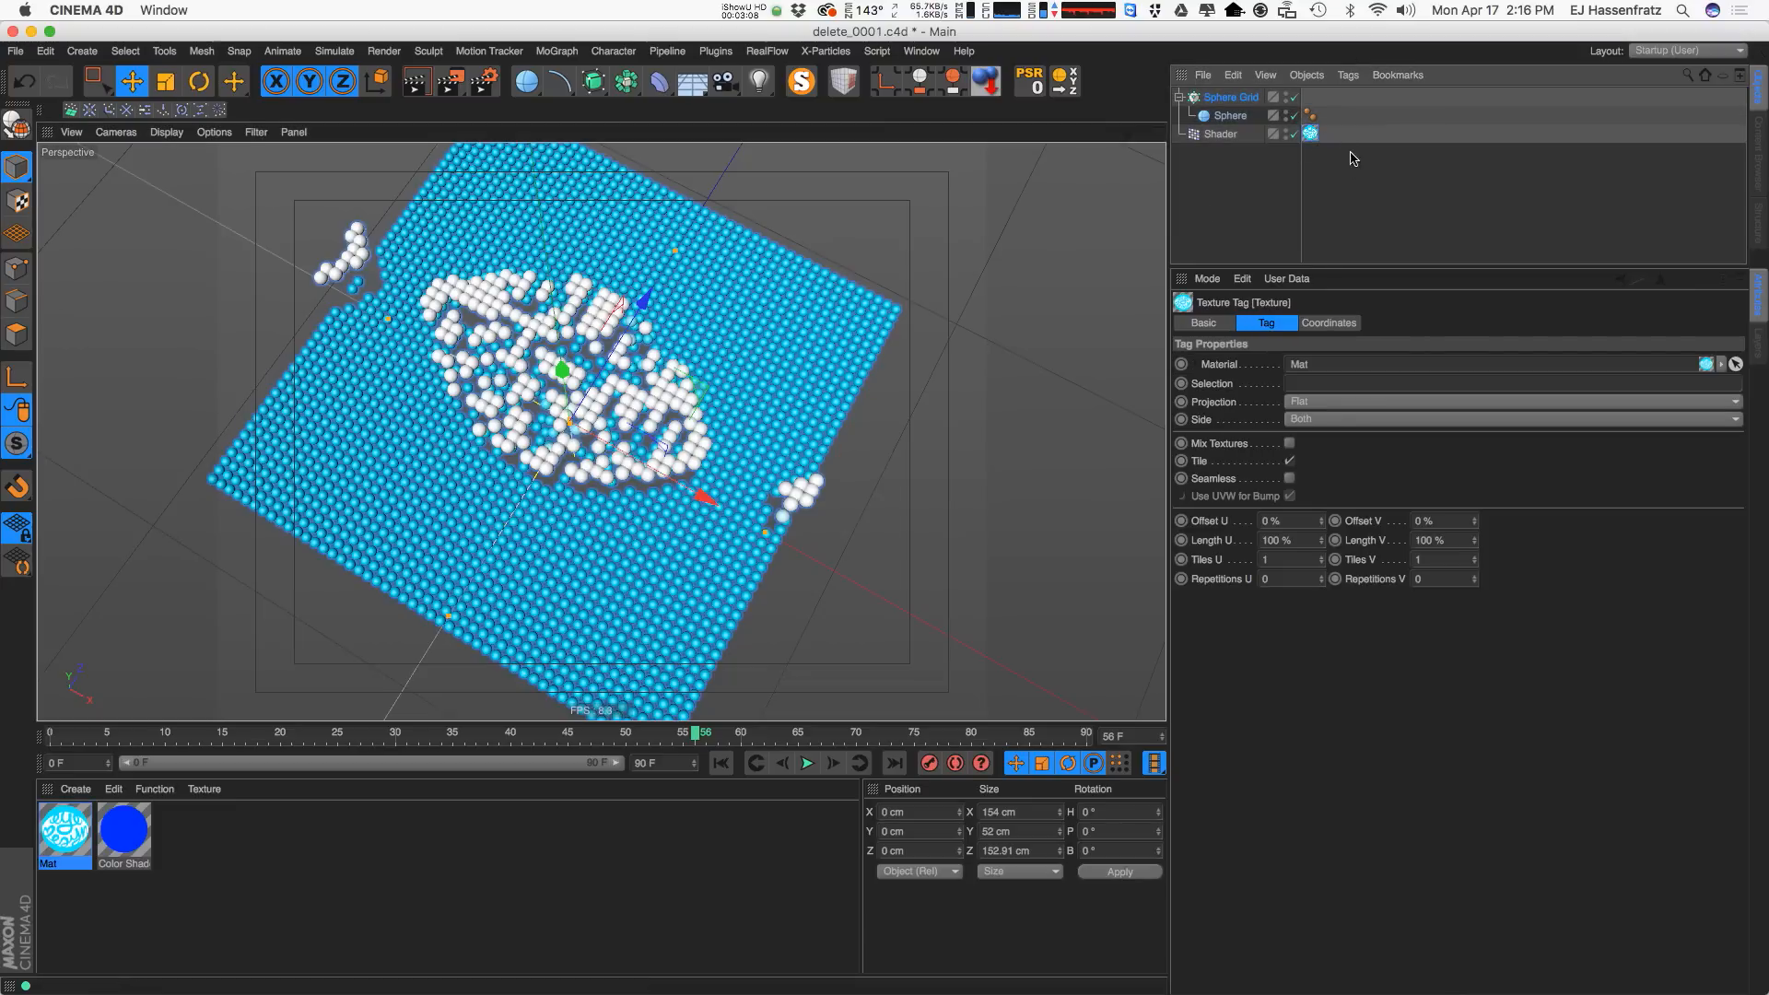
click(1290, 462)
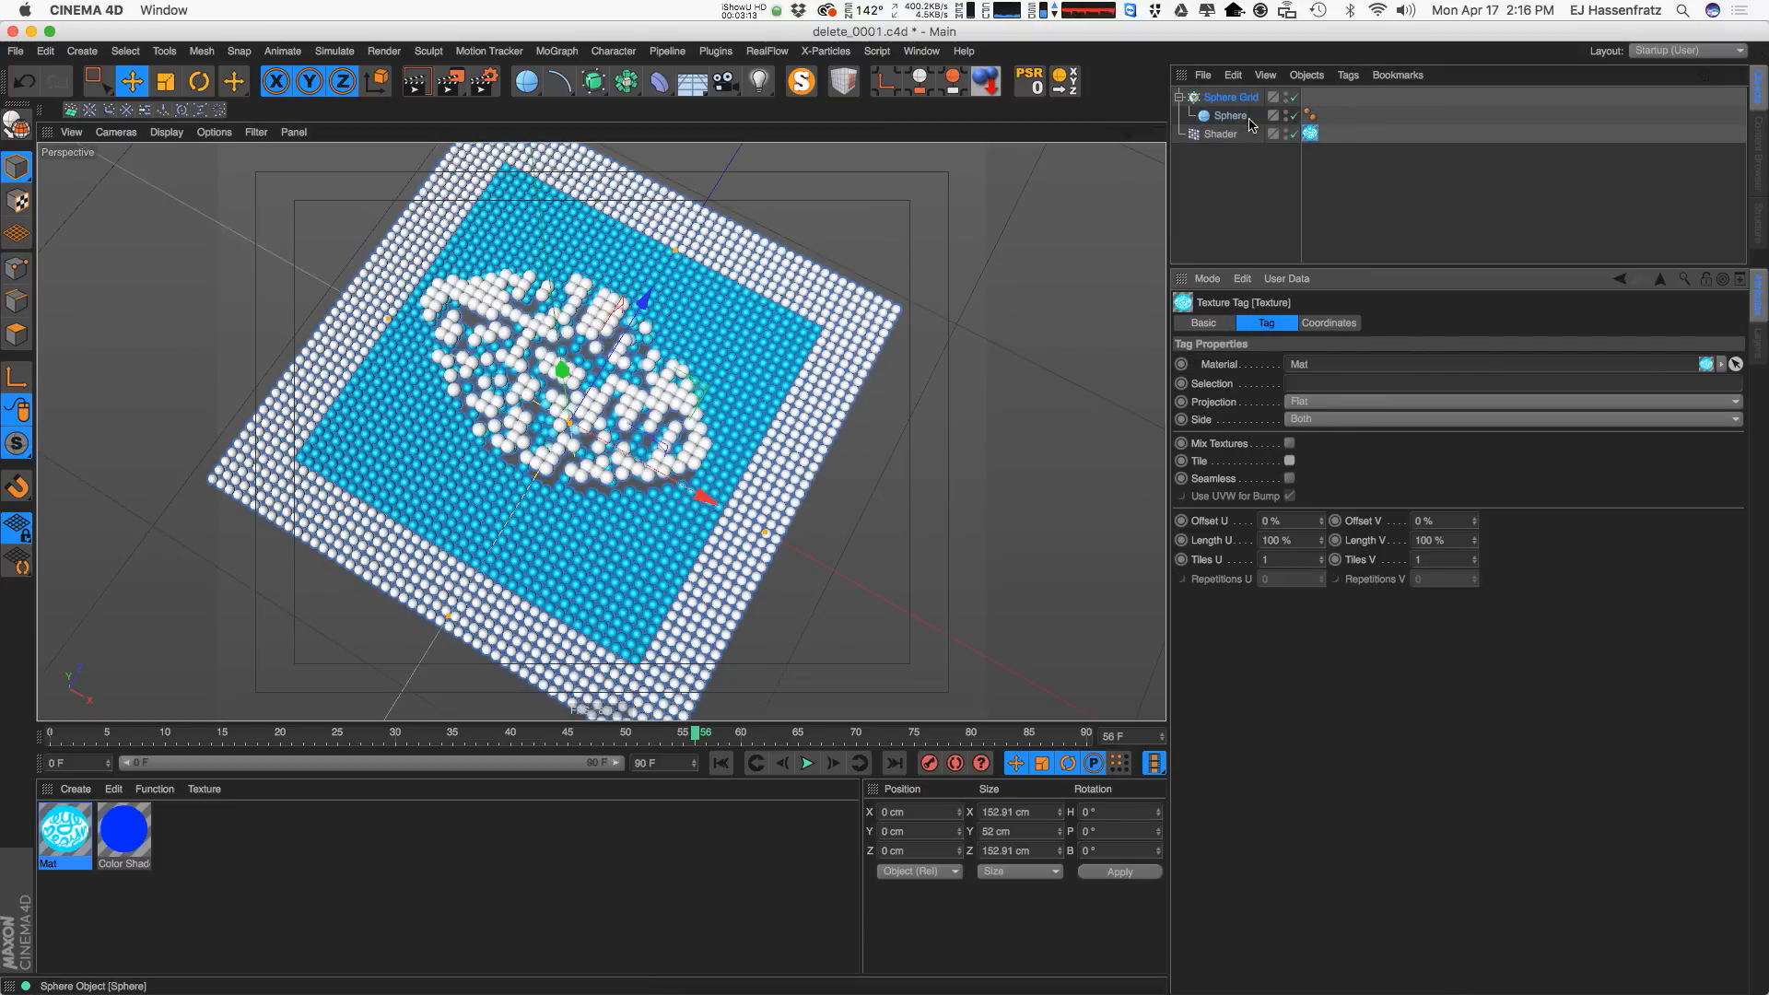
In Texture mode with axis modification enabled, scale the Shader effector's texture projection up uniformly to about 73.6 cm.
click(1312, 135)
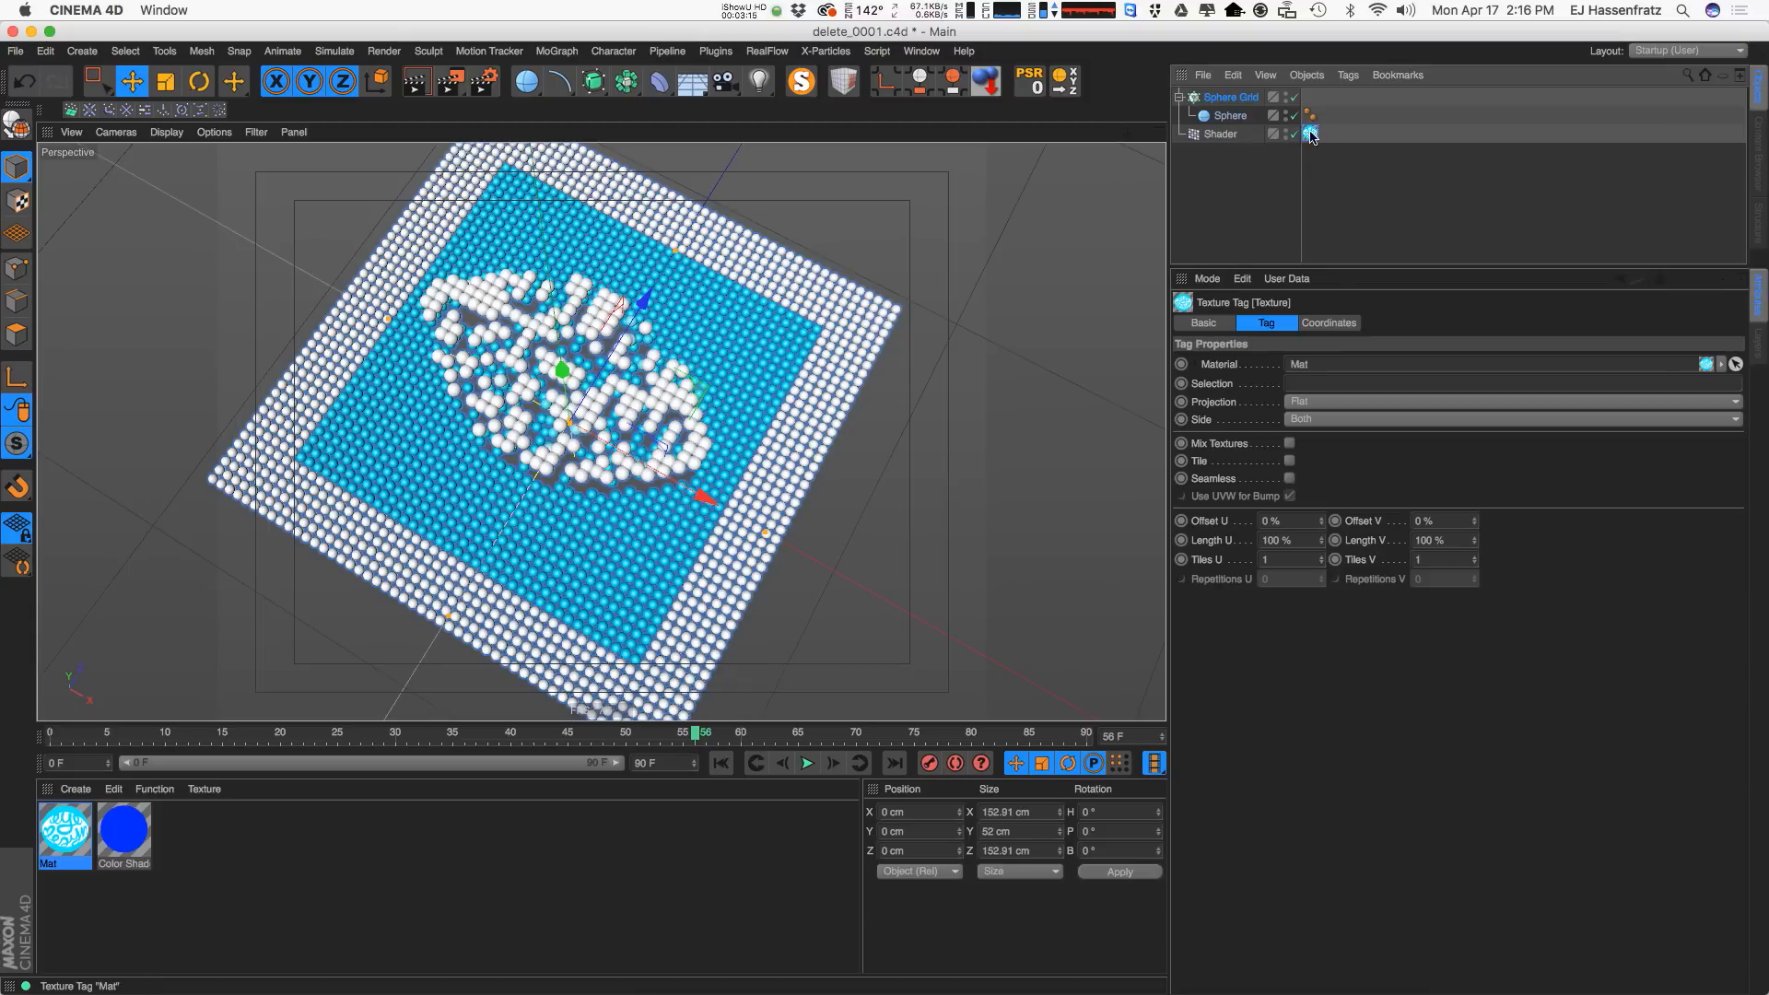
click(1240, 135)
click(1311, 136)
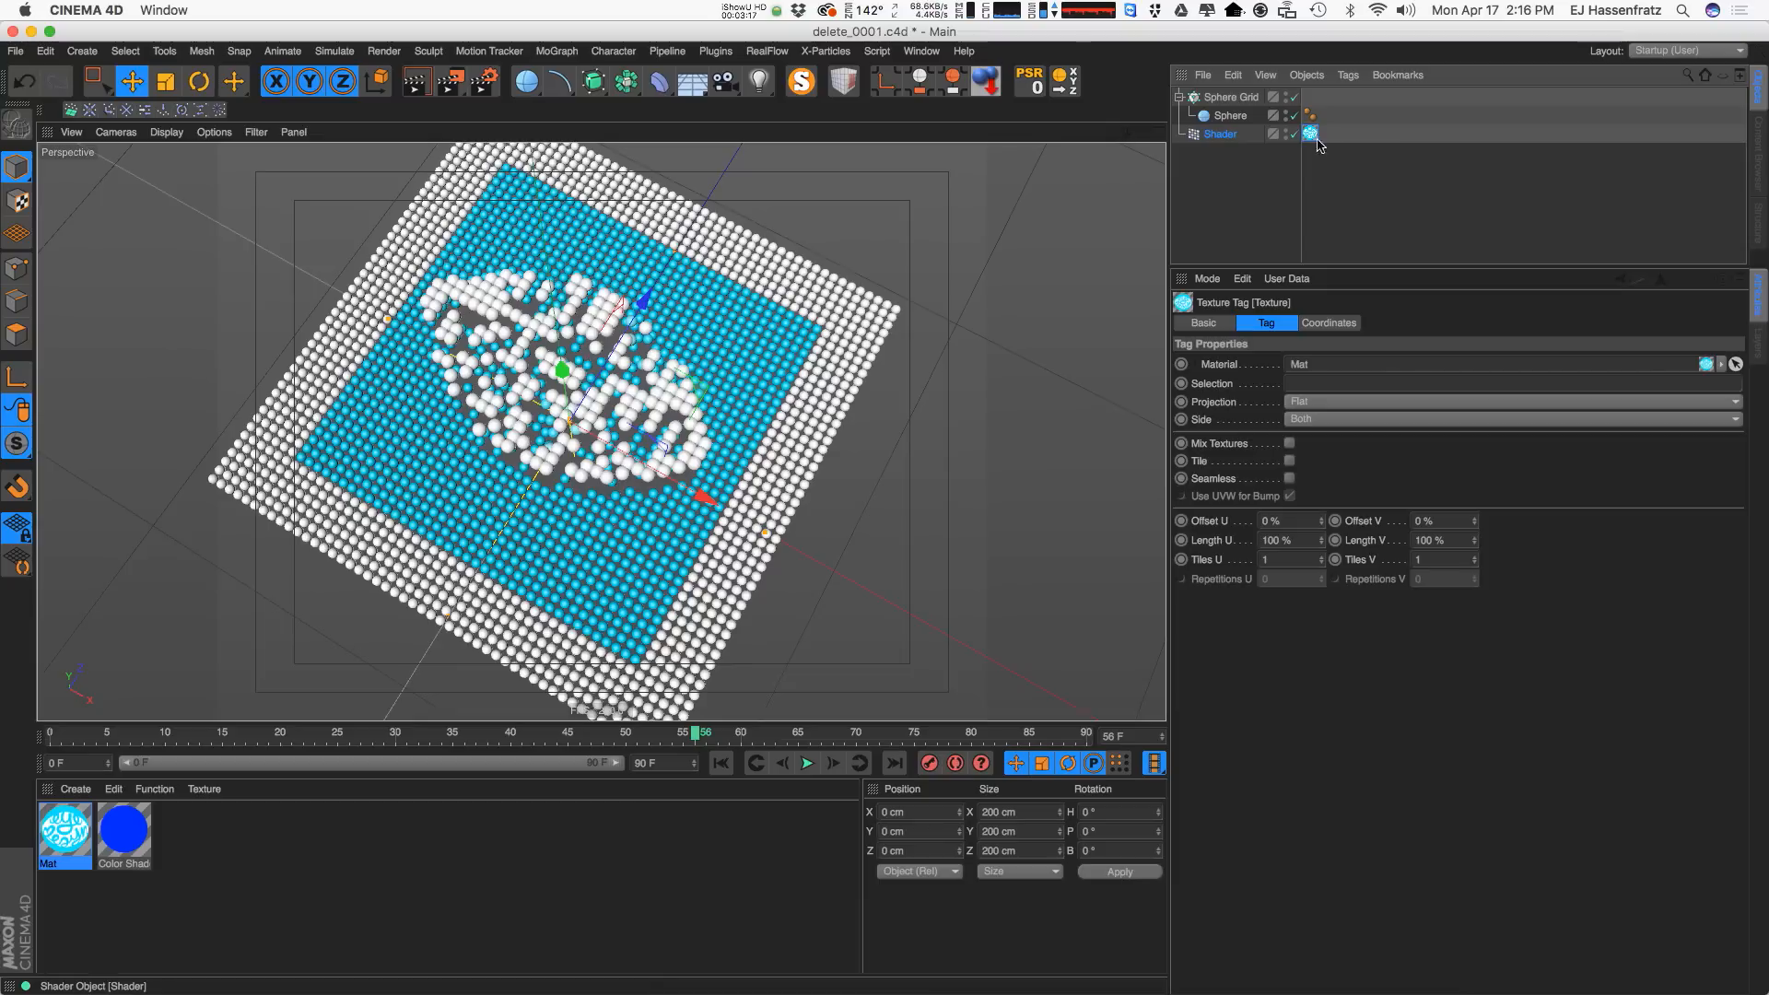
click(18, 200)
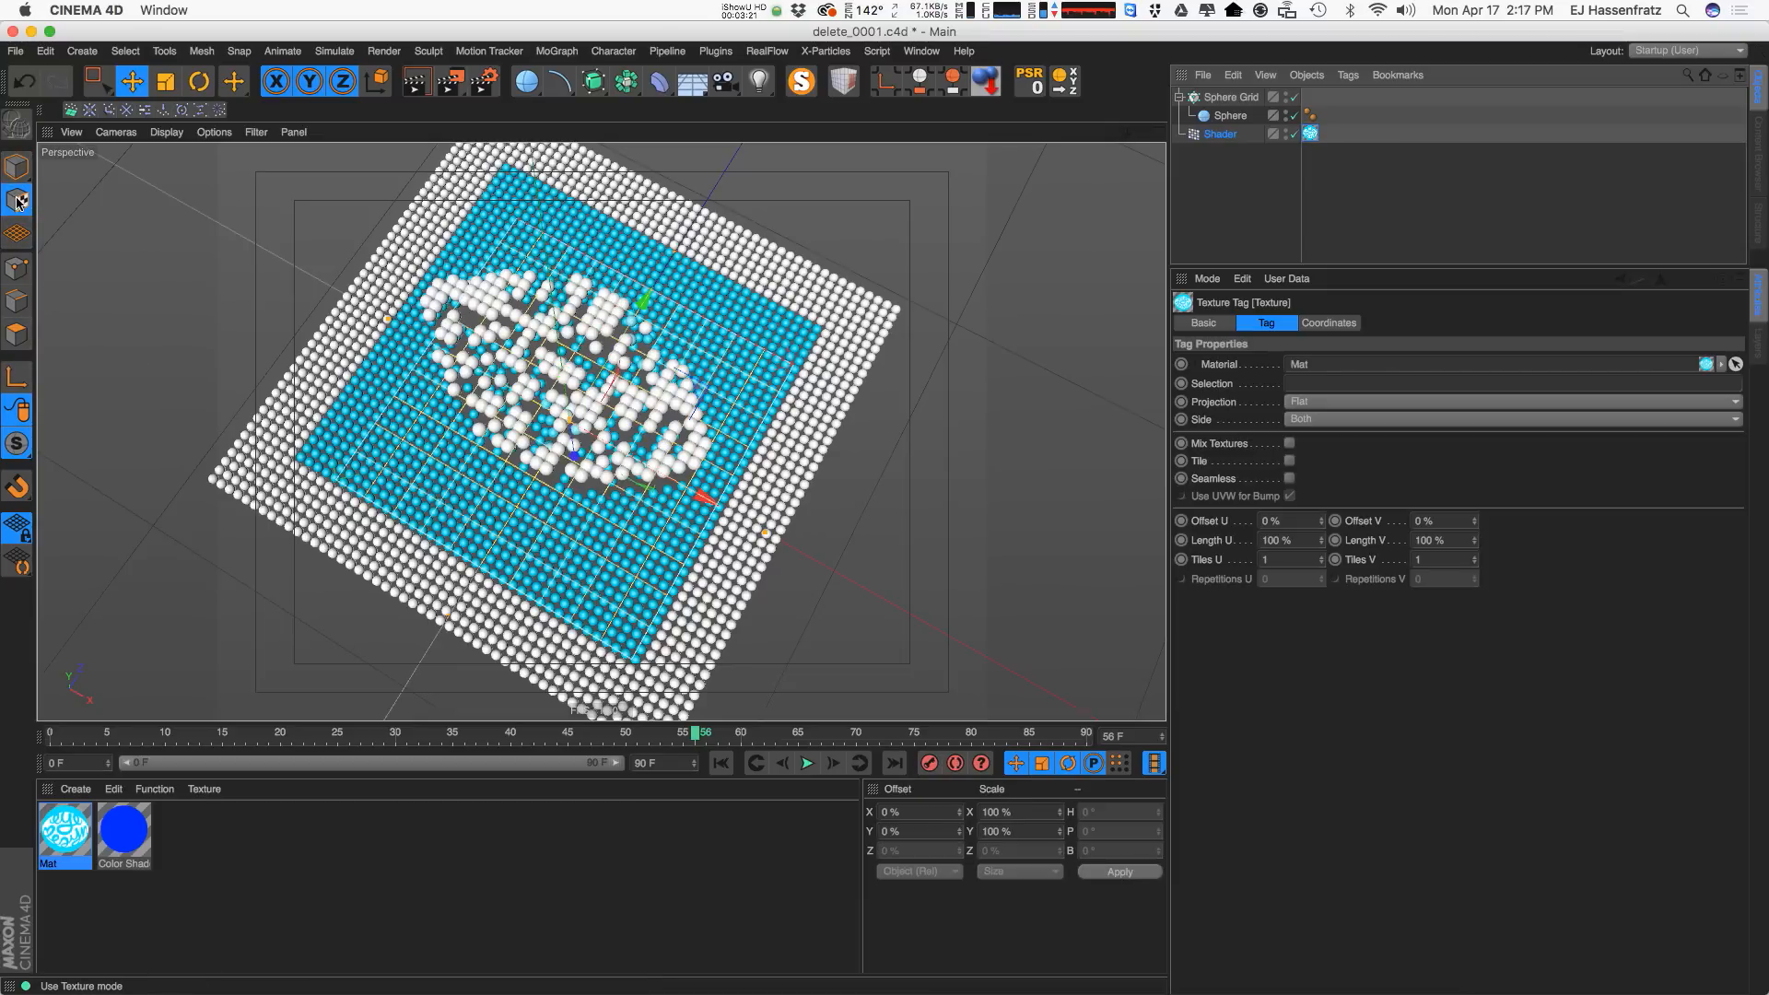
click(16, 376)
key(t)
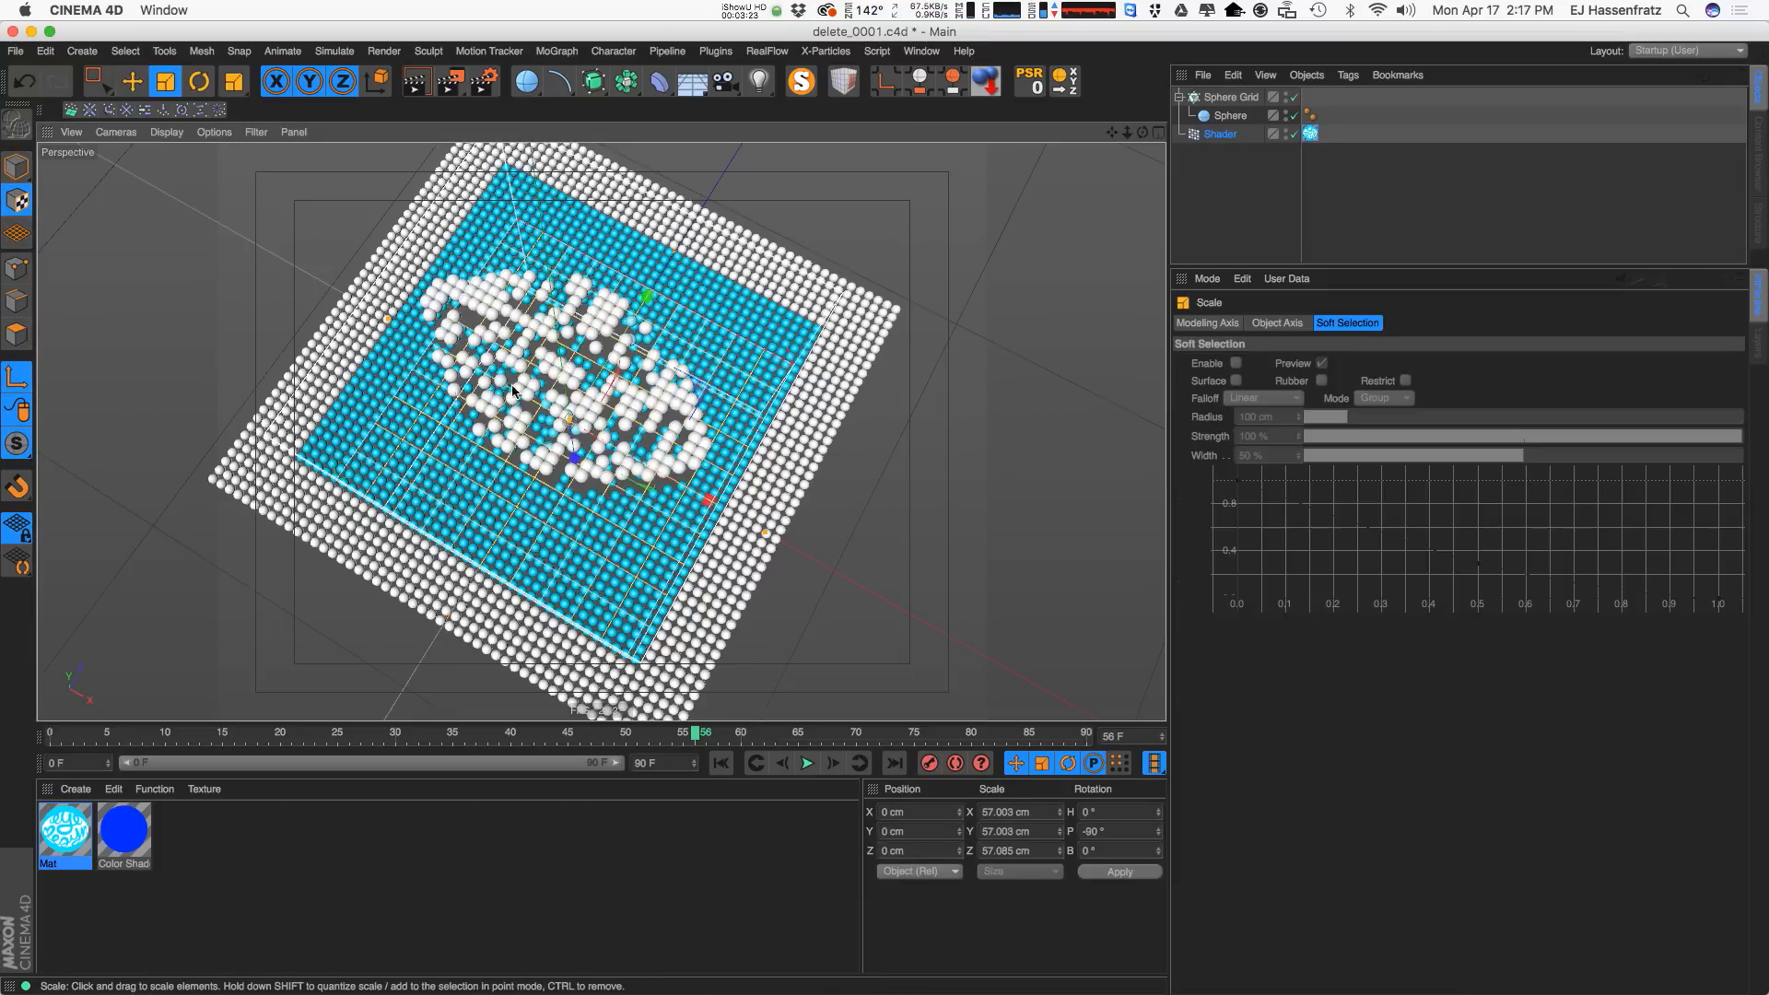
drag(415, 377, 689, 359)
key(e)
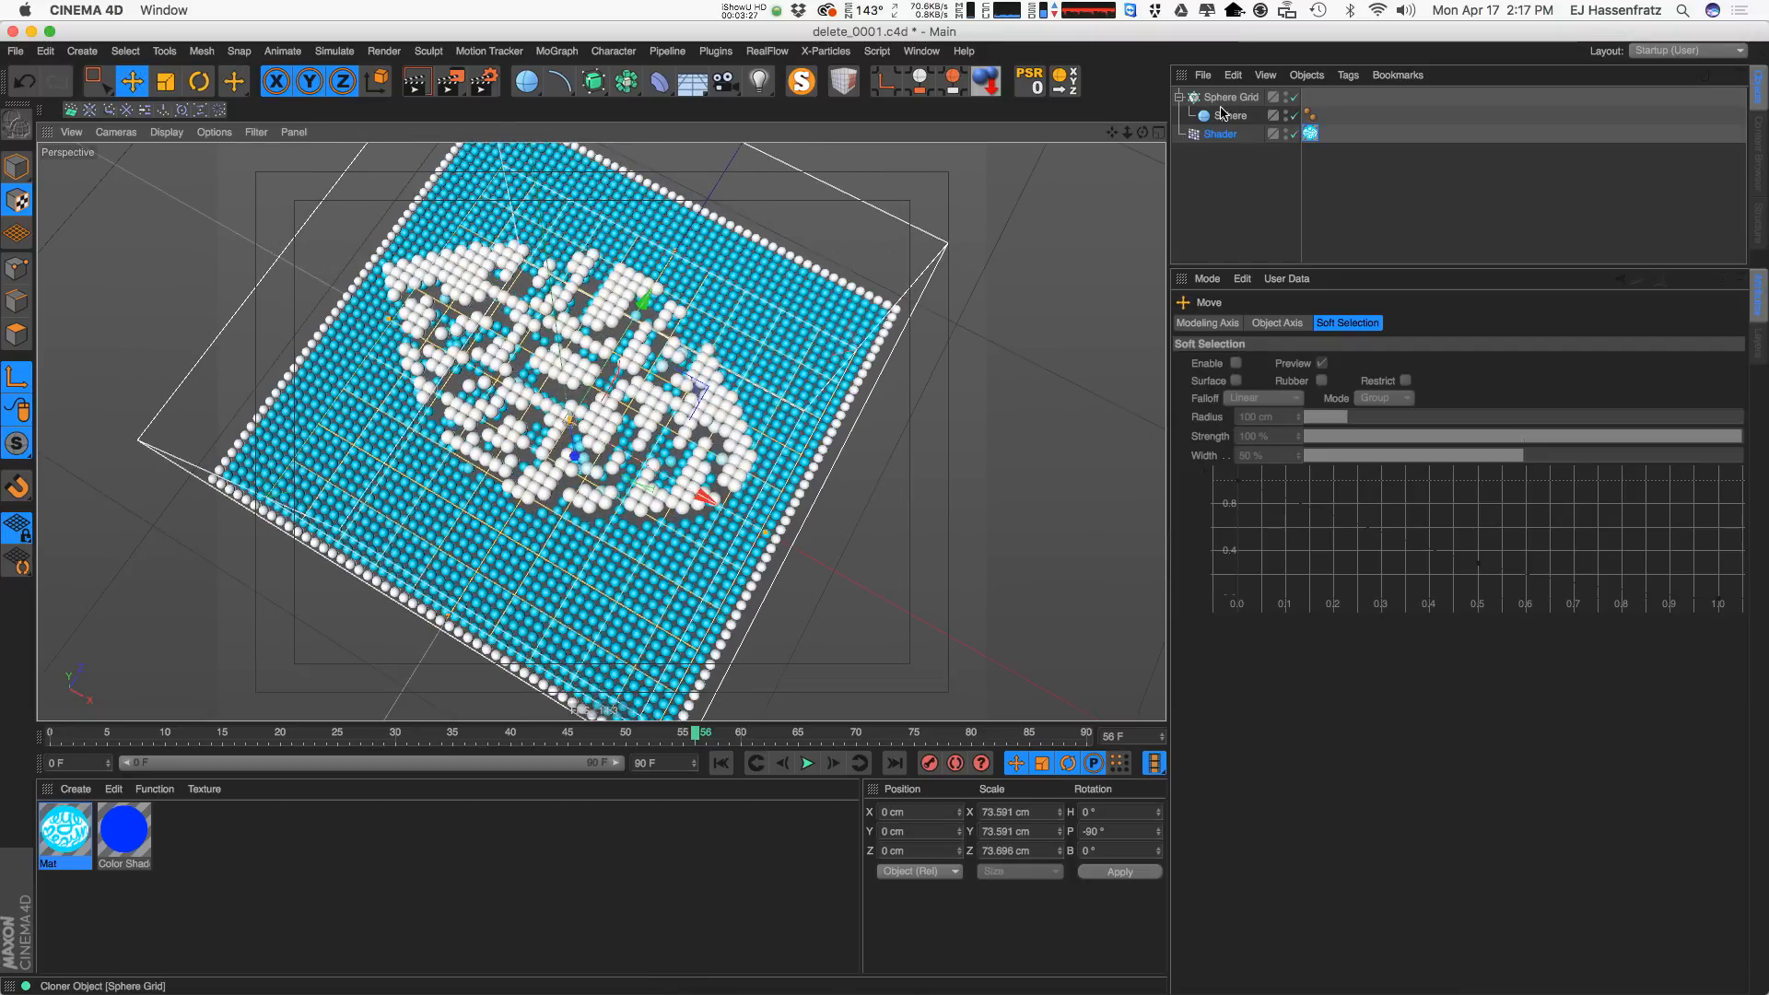
Turn Tile back on in the Shader effector's texture tag and scale its texture projection down uniformly to about 66.9 cm.
click(1310, 135)
click(1289, 460)
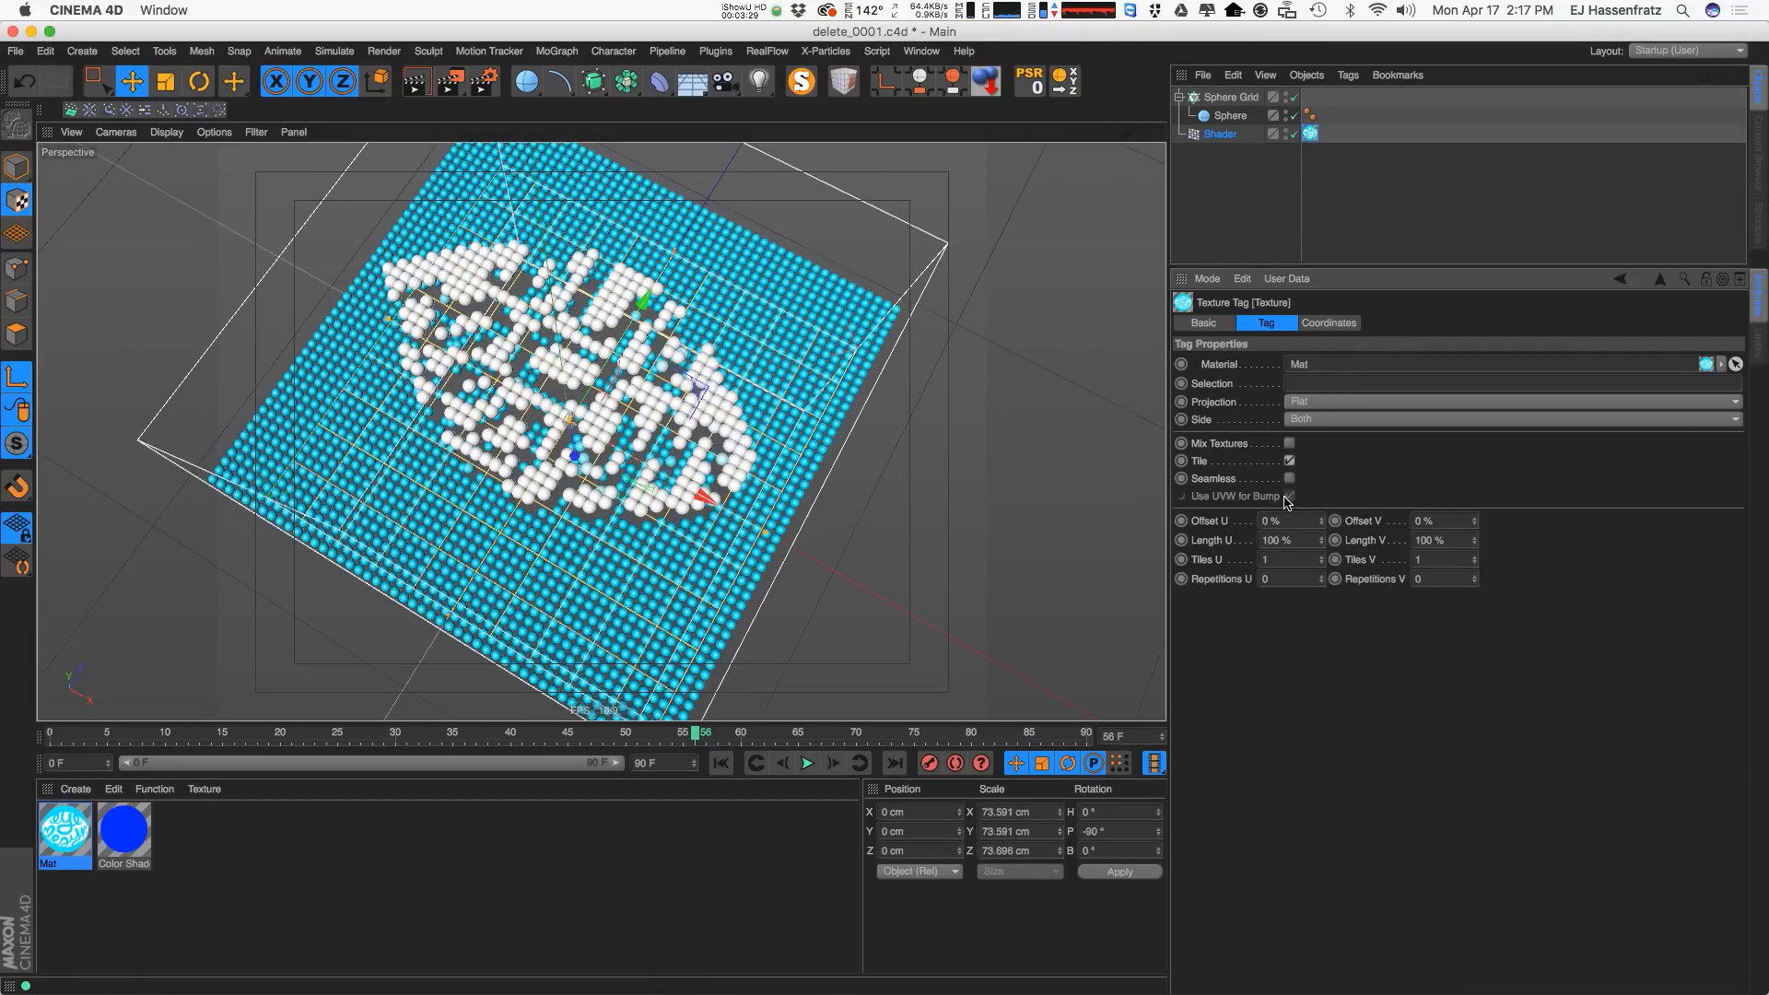
alt+drag(645, 483, 671, 374)
key(t)
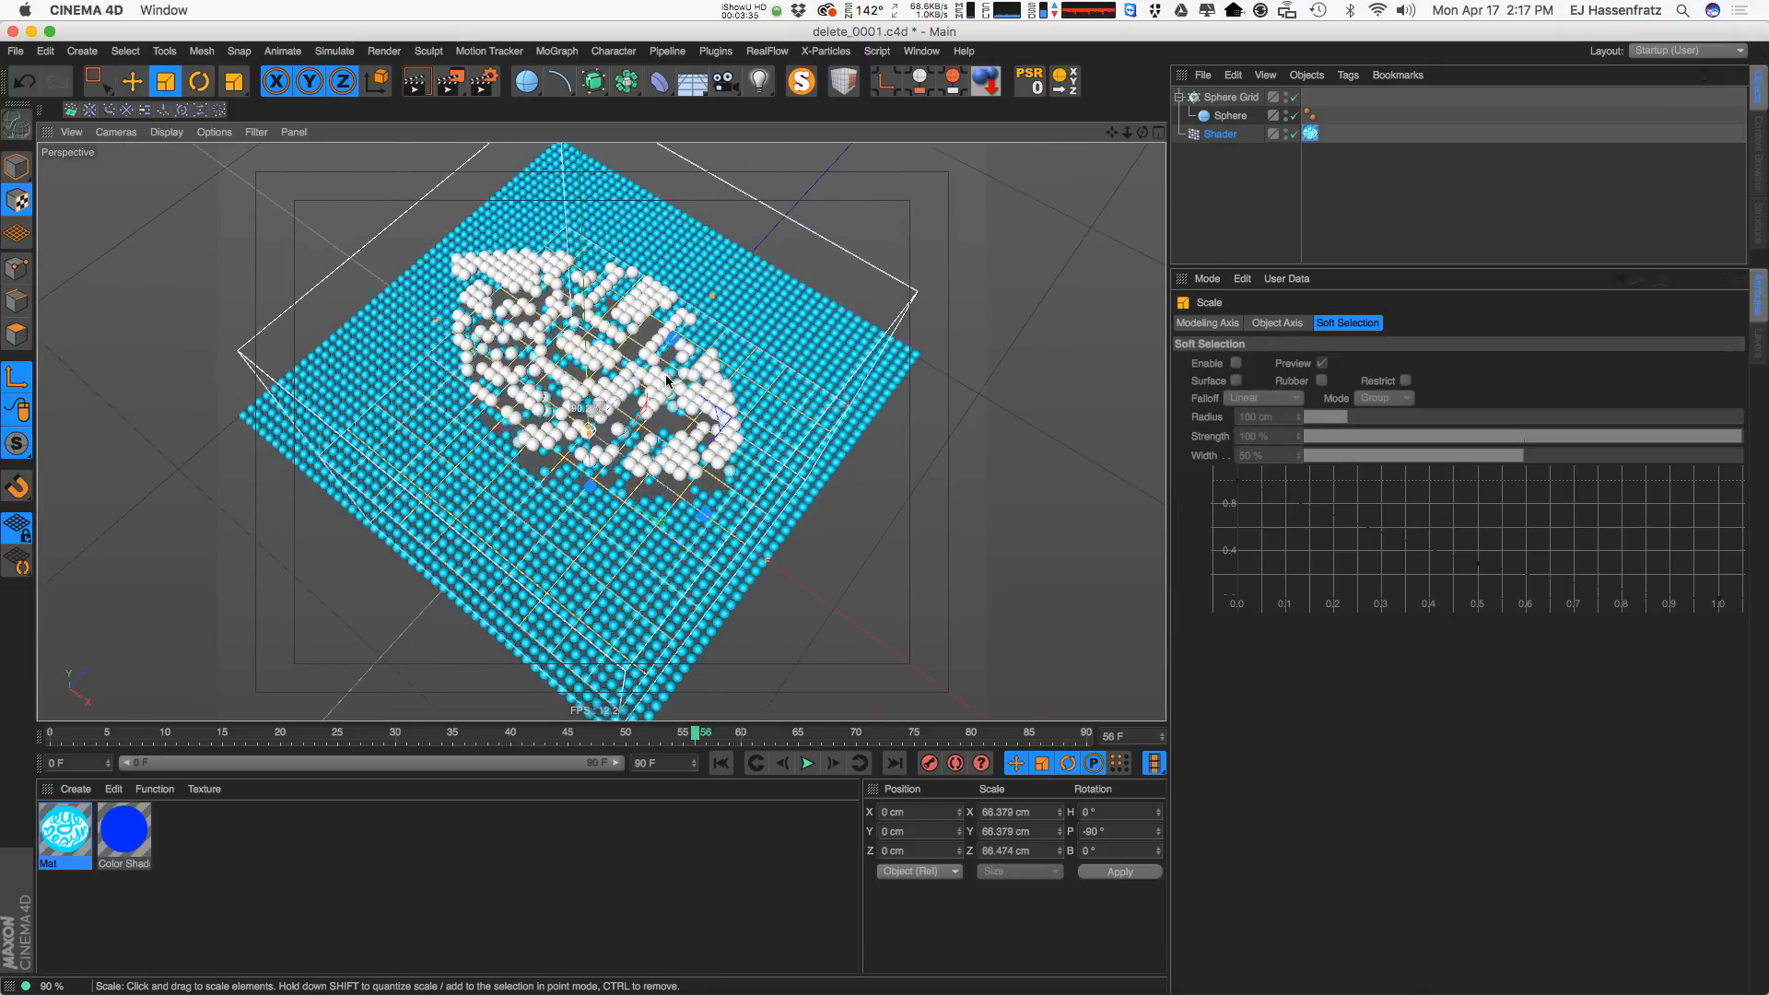
key(e)
alt+drag(632, 528, 617, 447)
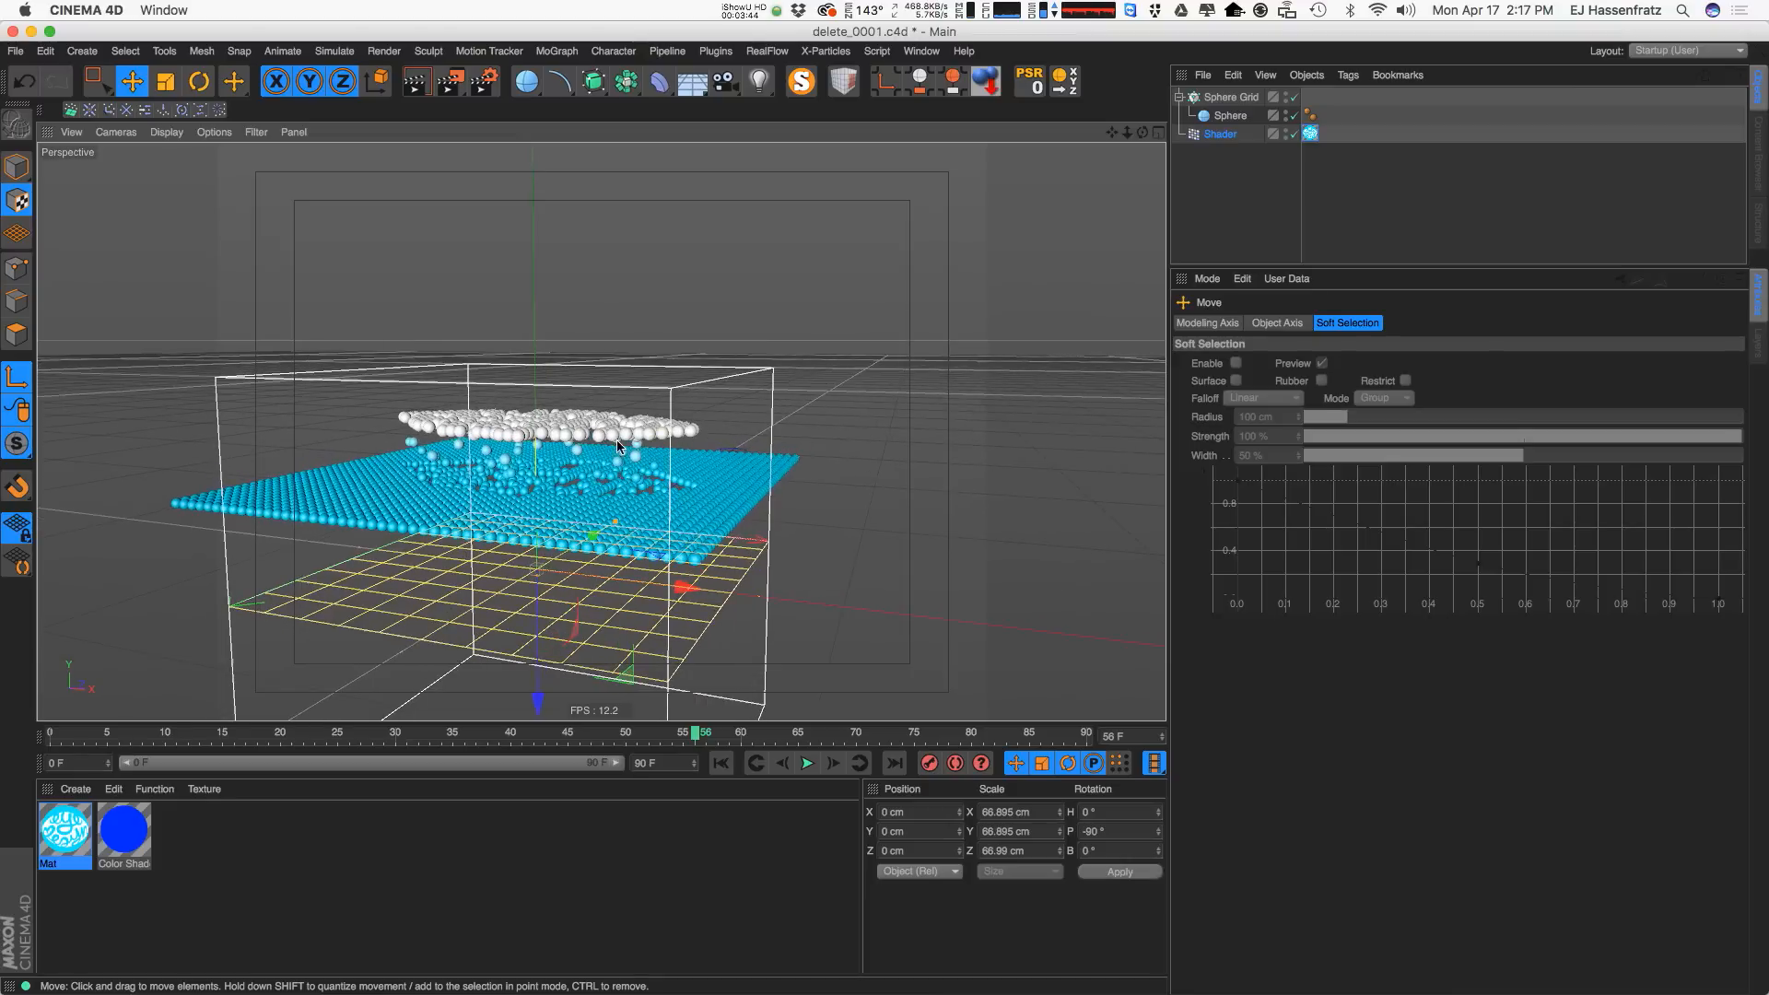
Examine the Shader effector's transform parameters, the sphere heights from several angles, and its shading channel and Alpha Use option.
click(1220, 133)
click(1308, 324)
click(1367, 325)
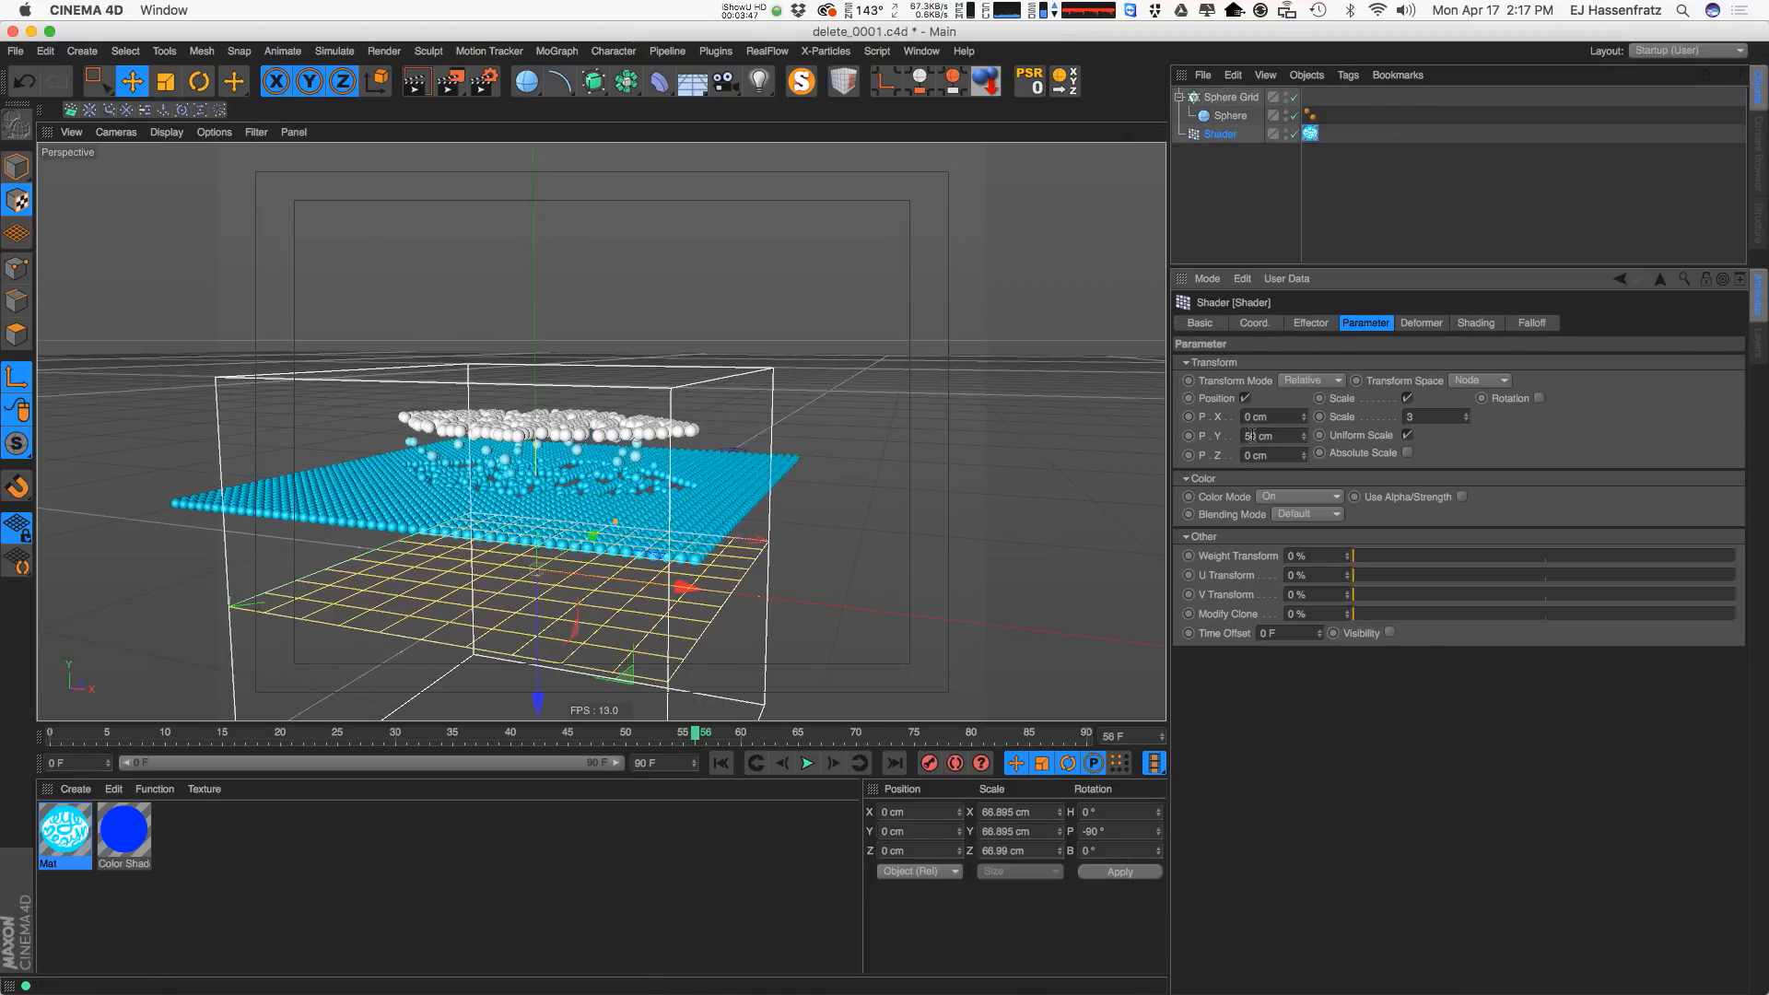
alt+drag(604, 489, 565, 564)
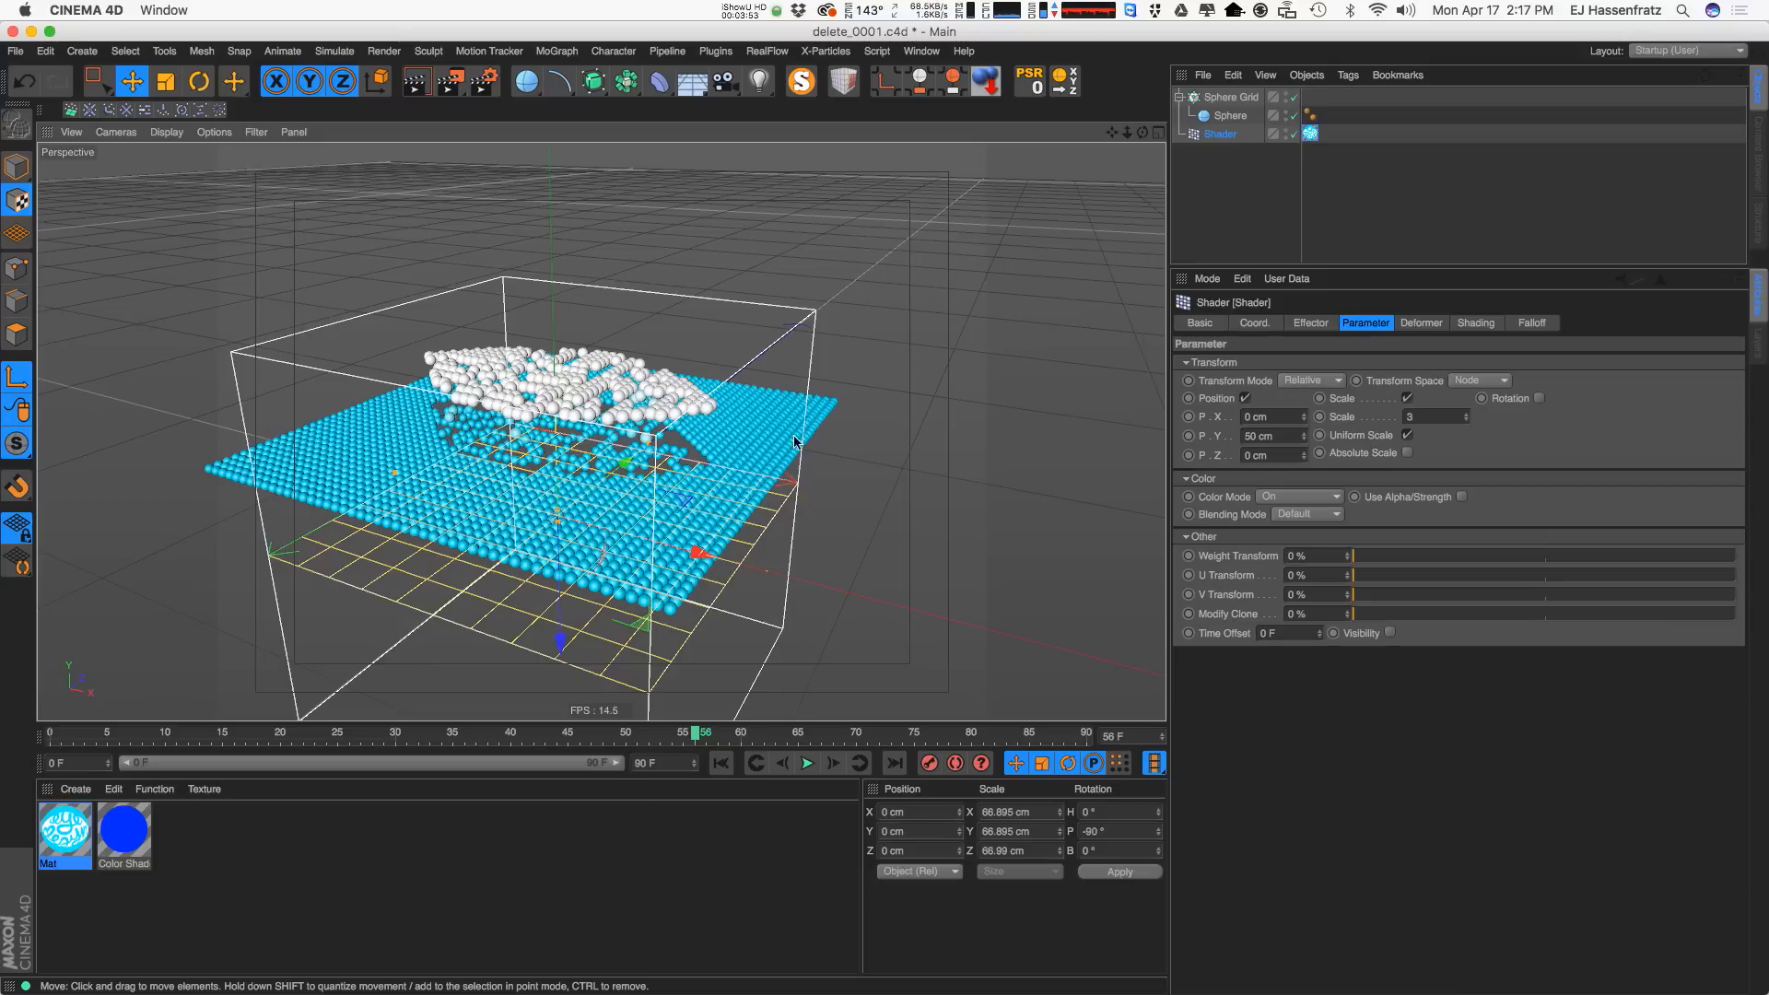
alt+drag(478, 515, 573, 598)
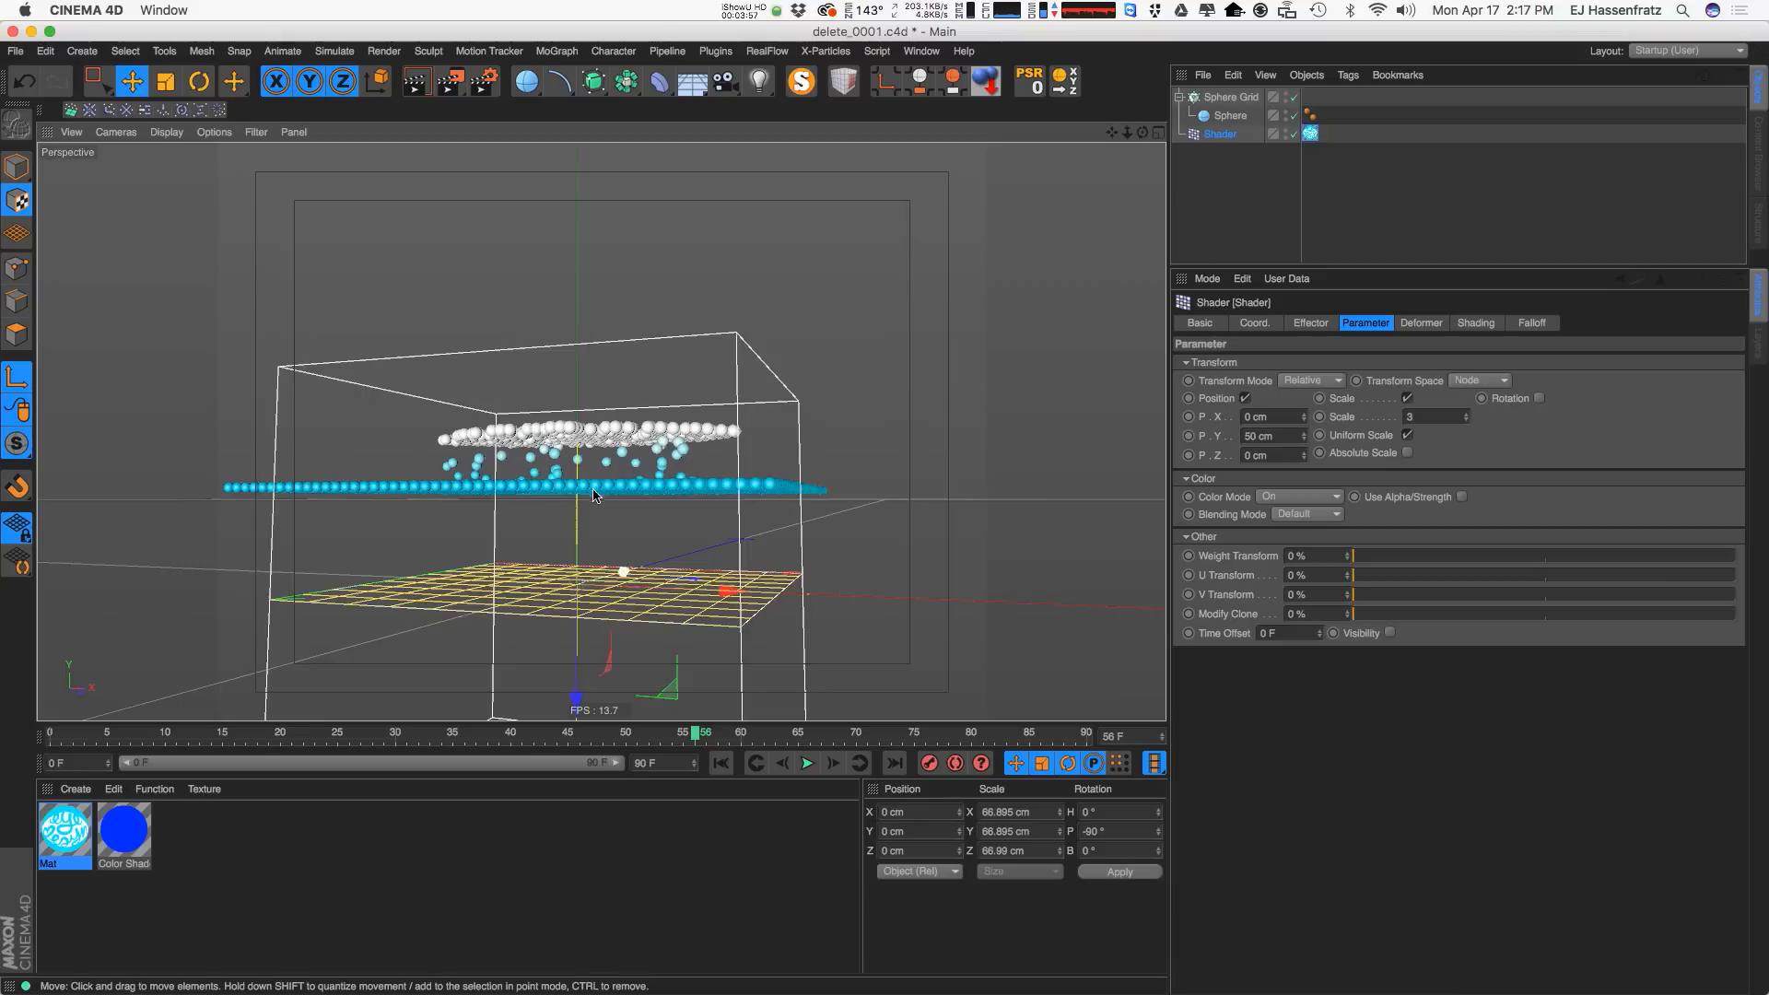
alt+drag(603, 531, 581, 504)
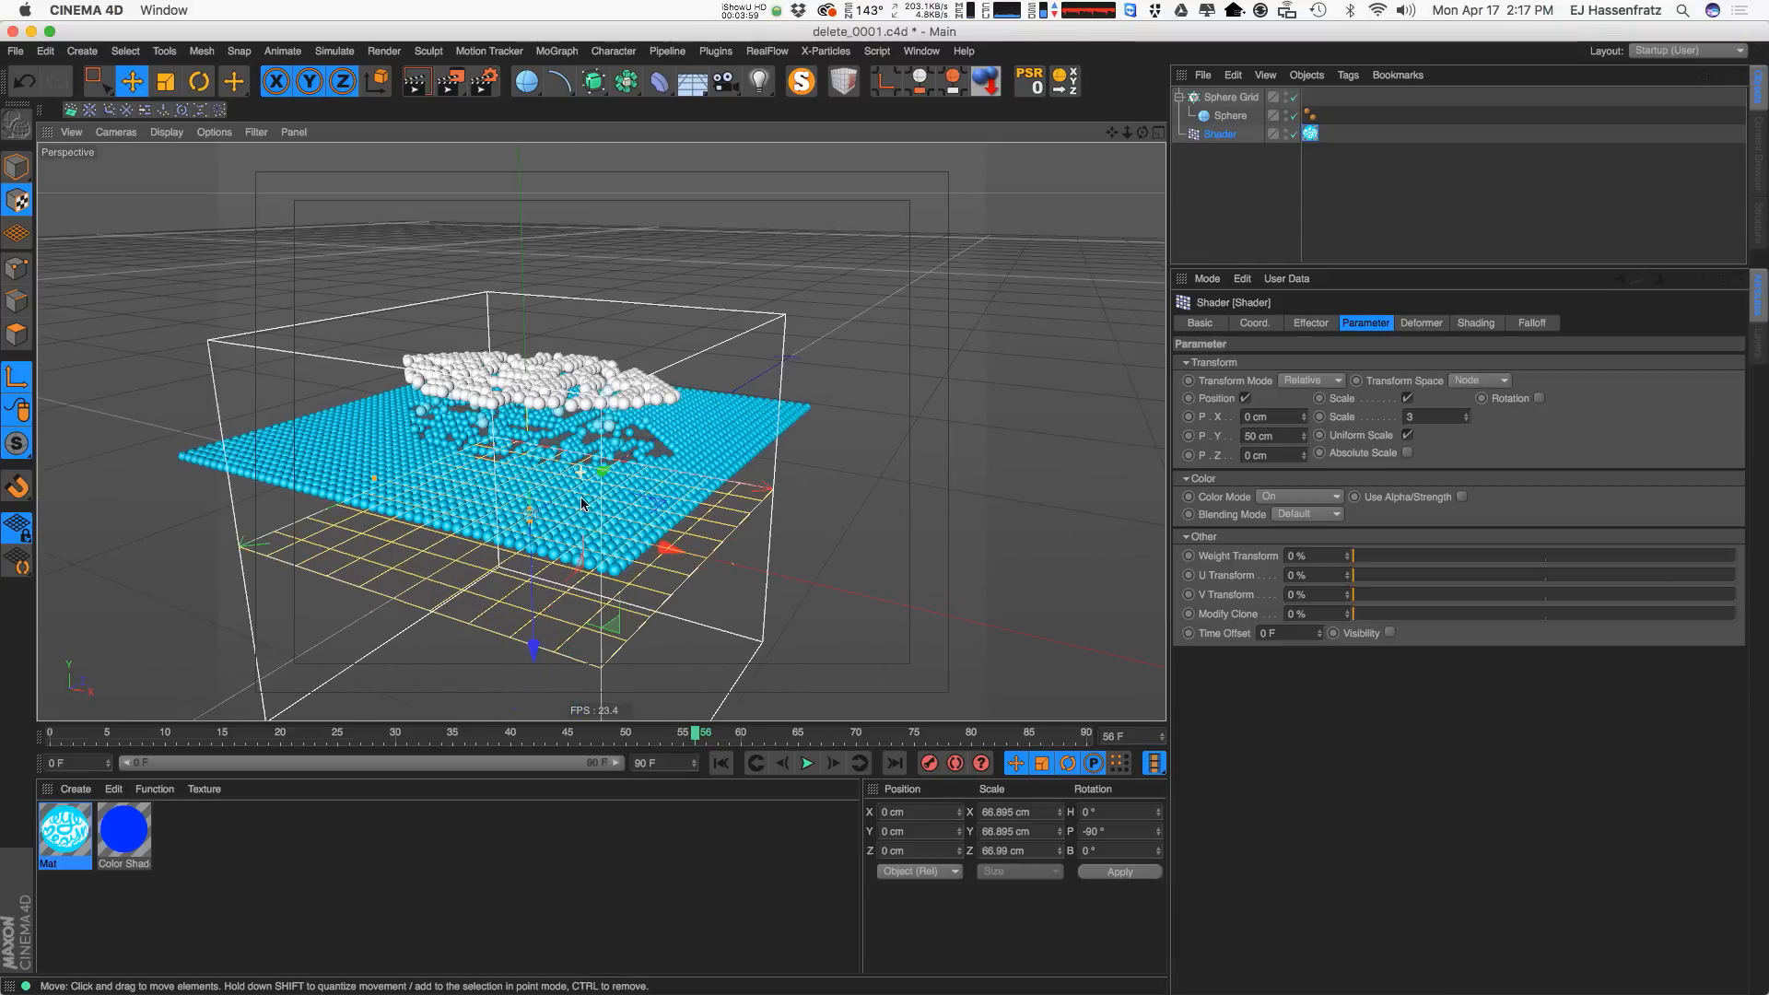
click(1475, 322)
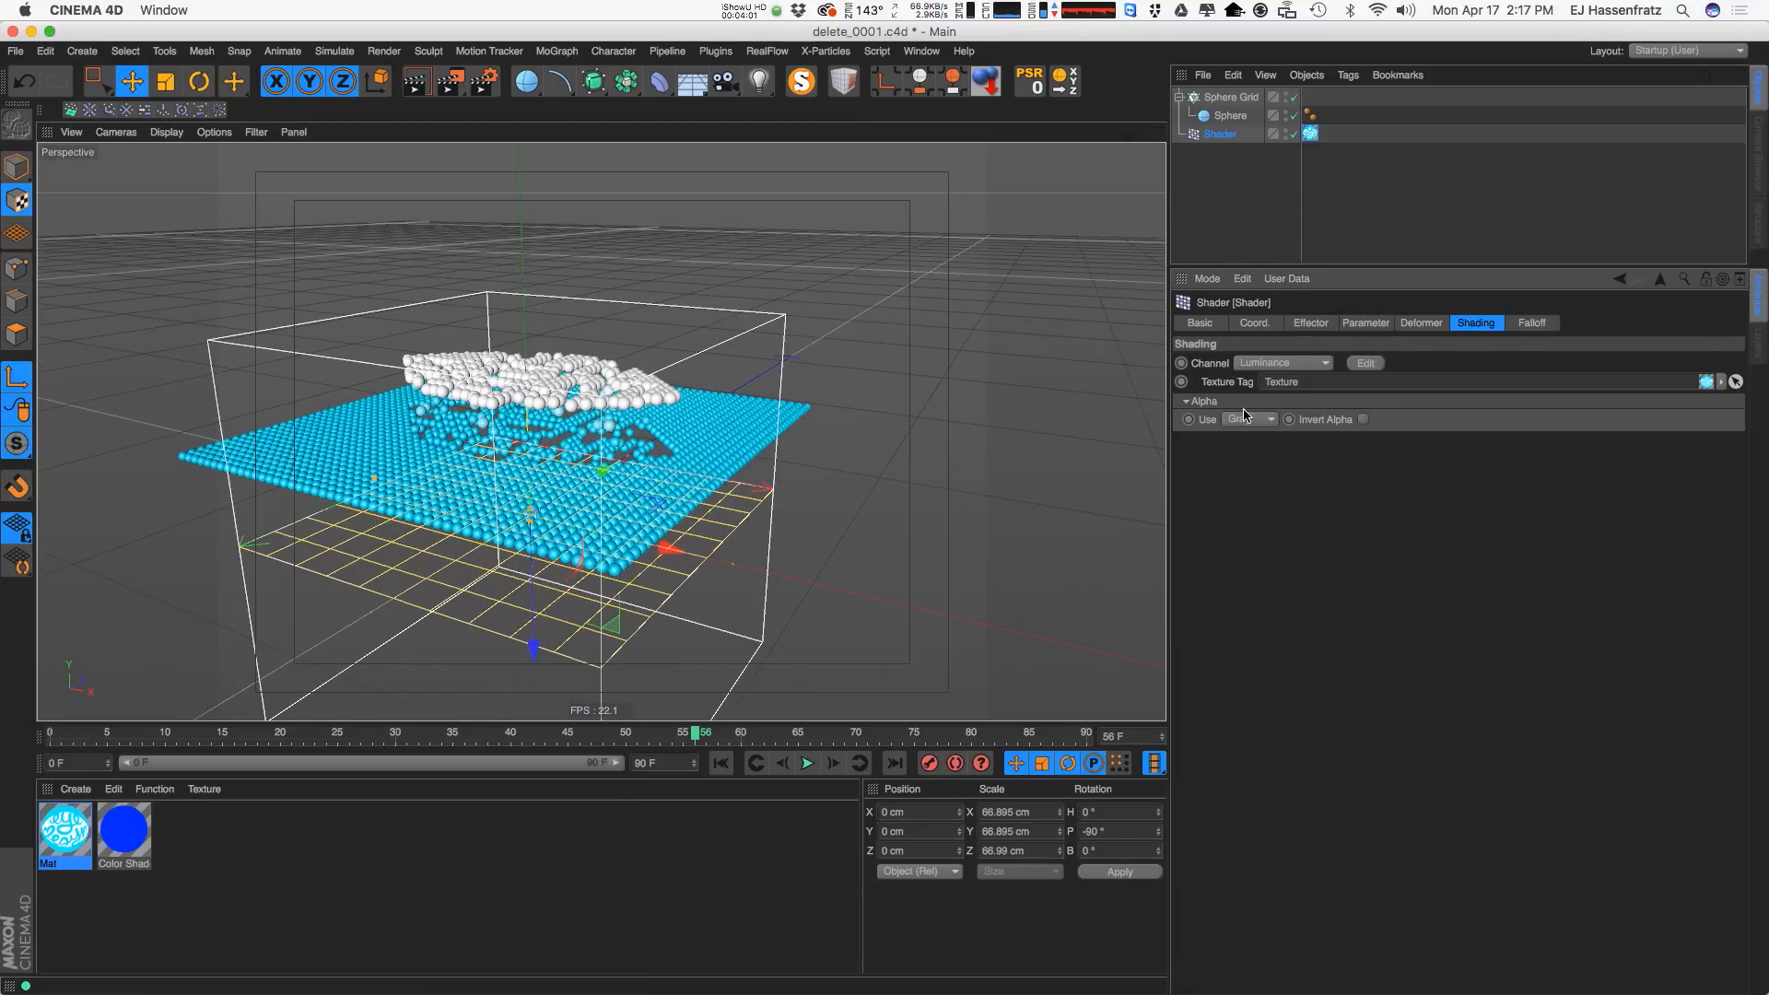
click(1247, 419)
click(1248, 420)
alt+drag(537, 326, 538, 355)
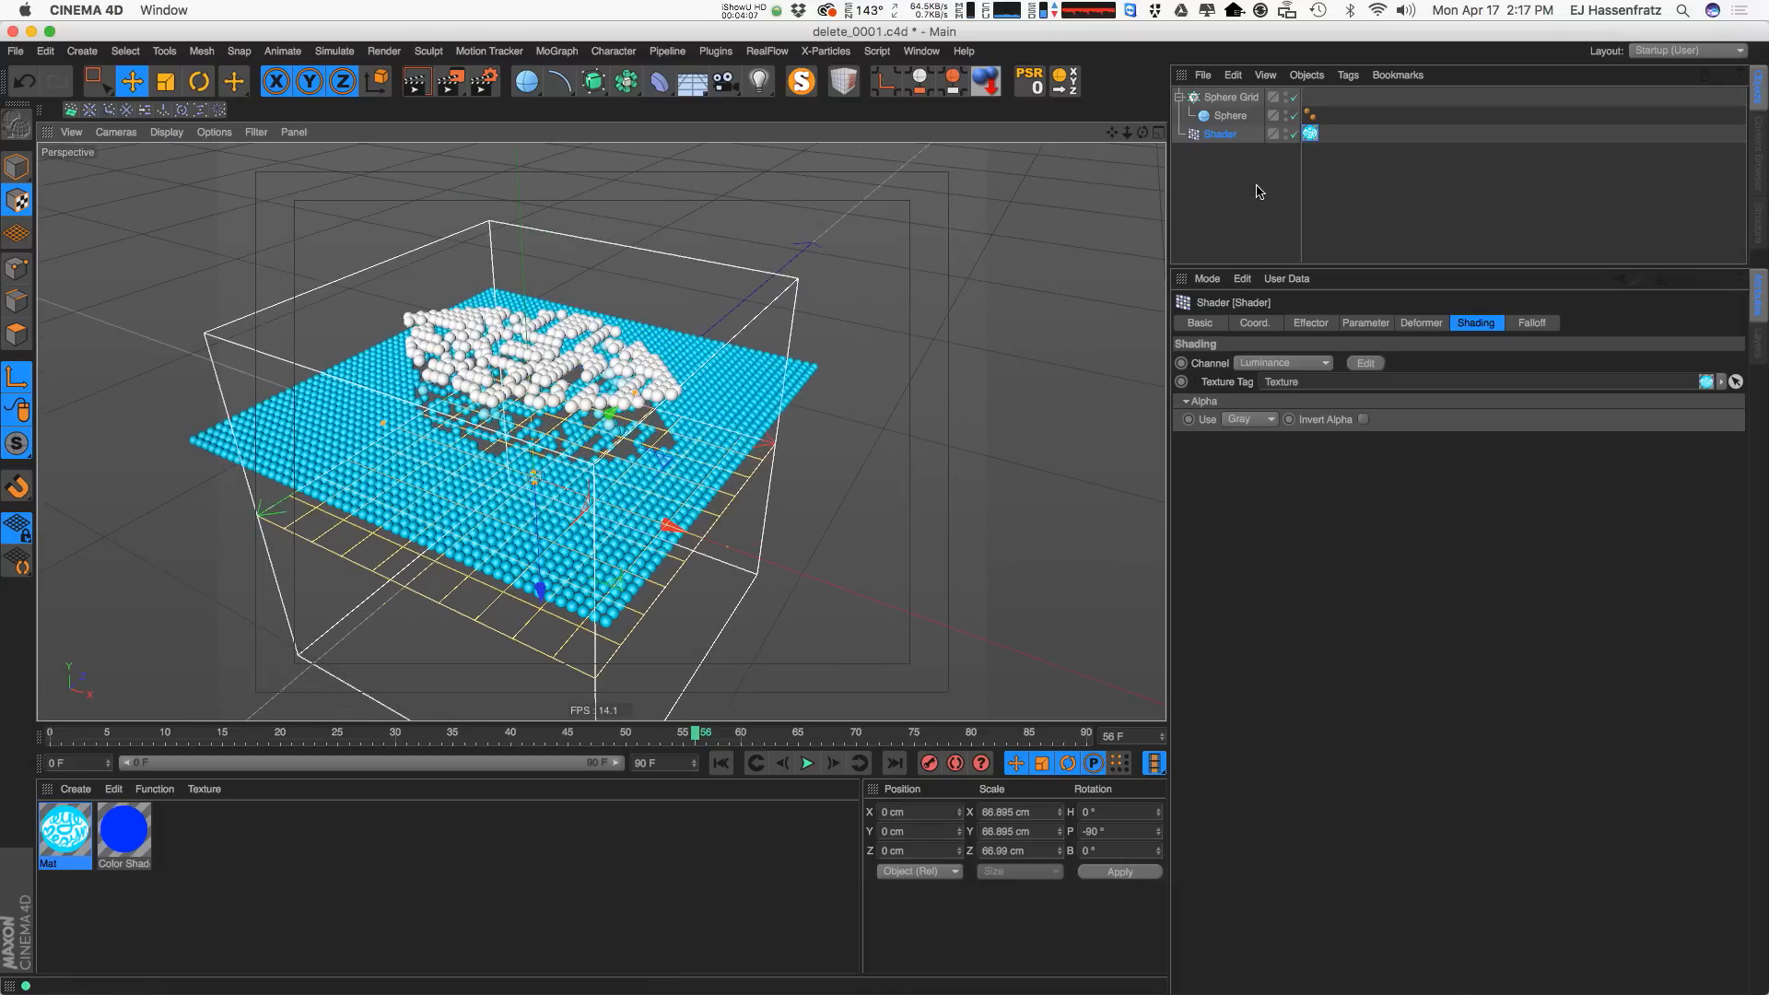
Disable Position on the Shader effector and set its uniform Scale to -1.
click(1328, 322)
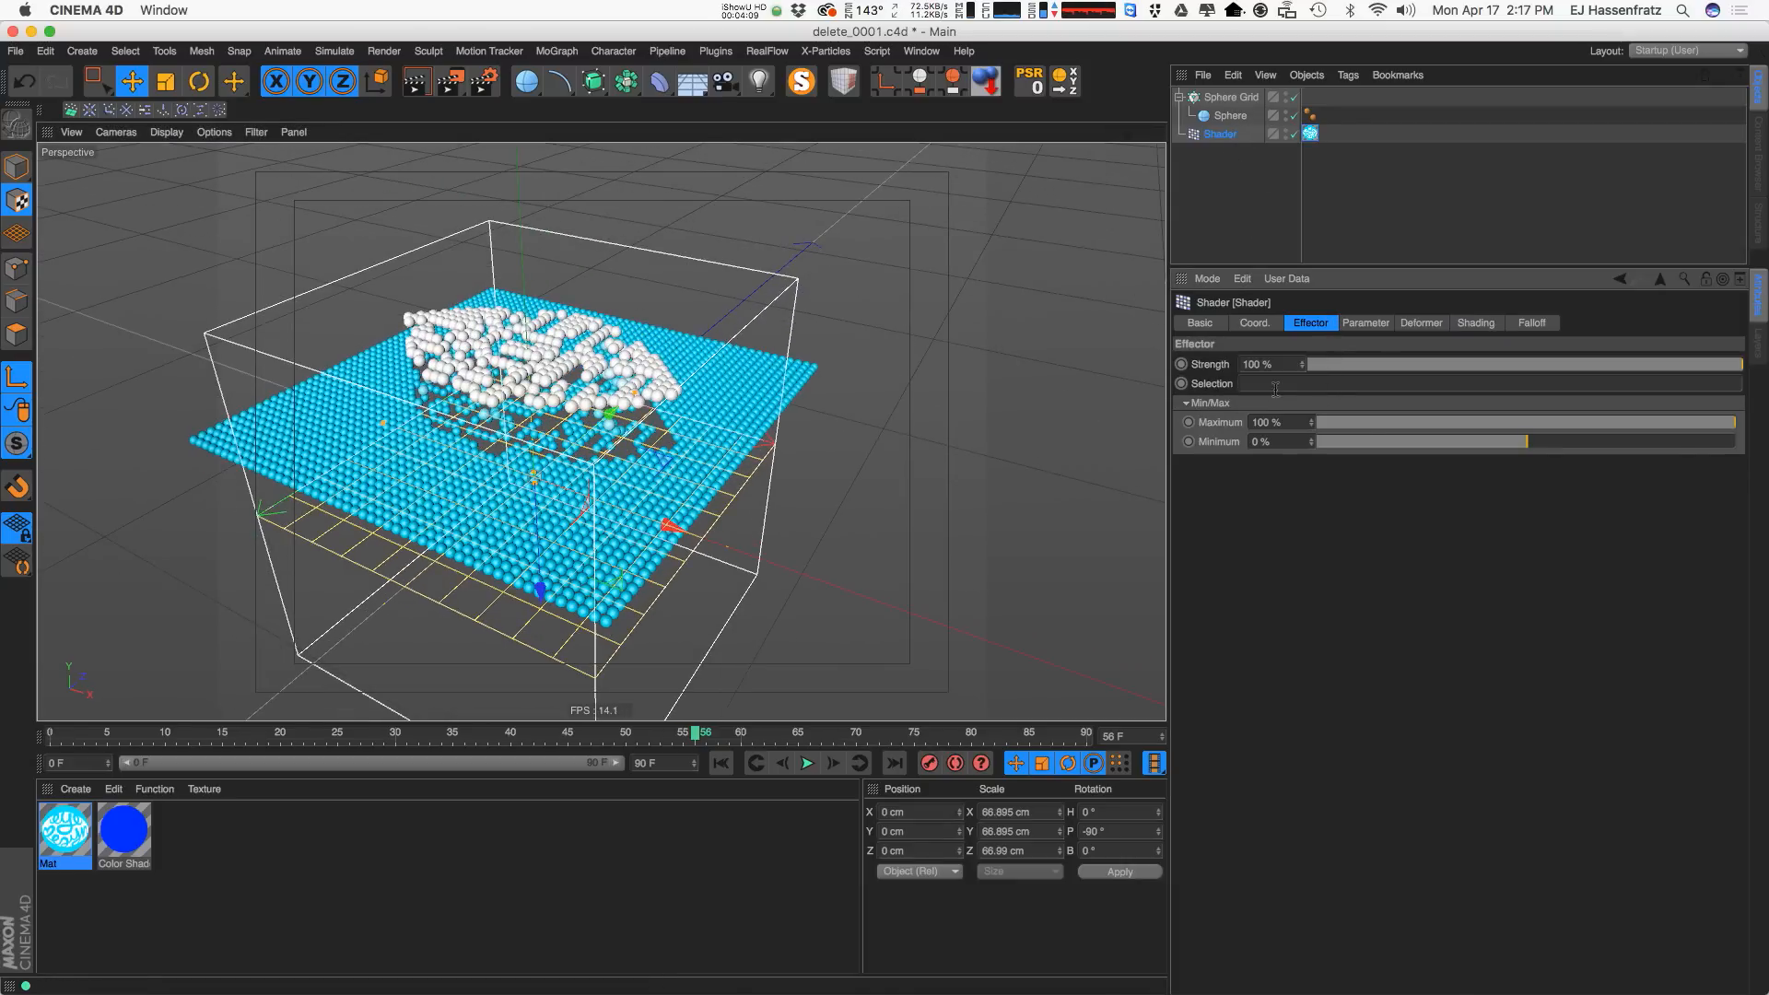
click(1359, 324)
drag(1303, 439, 1308, 475)
click(1247, 398)
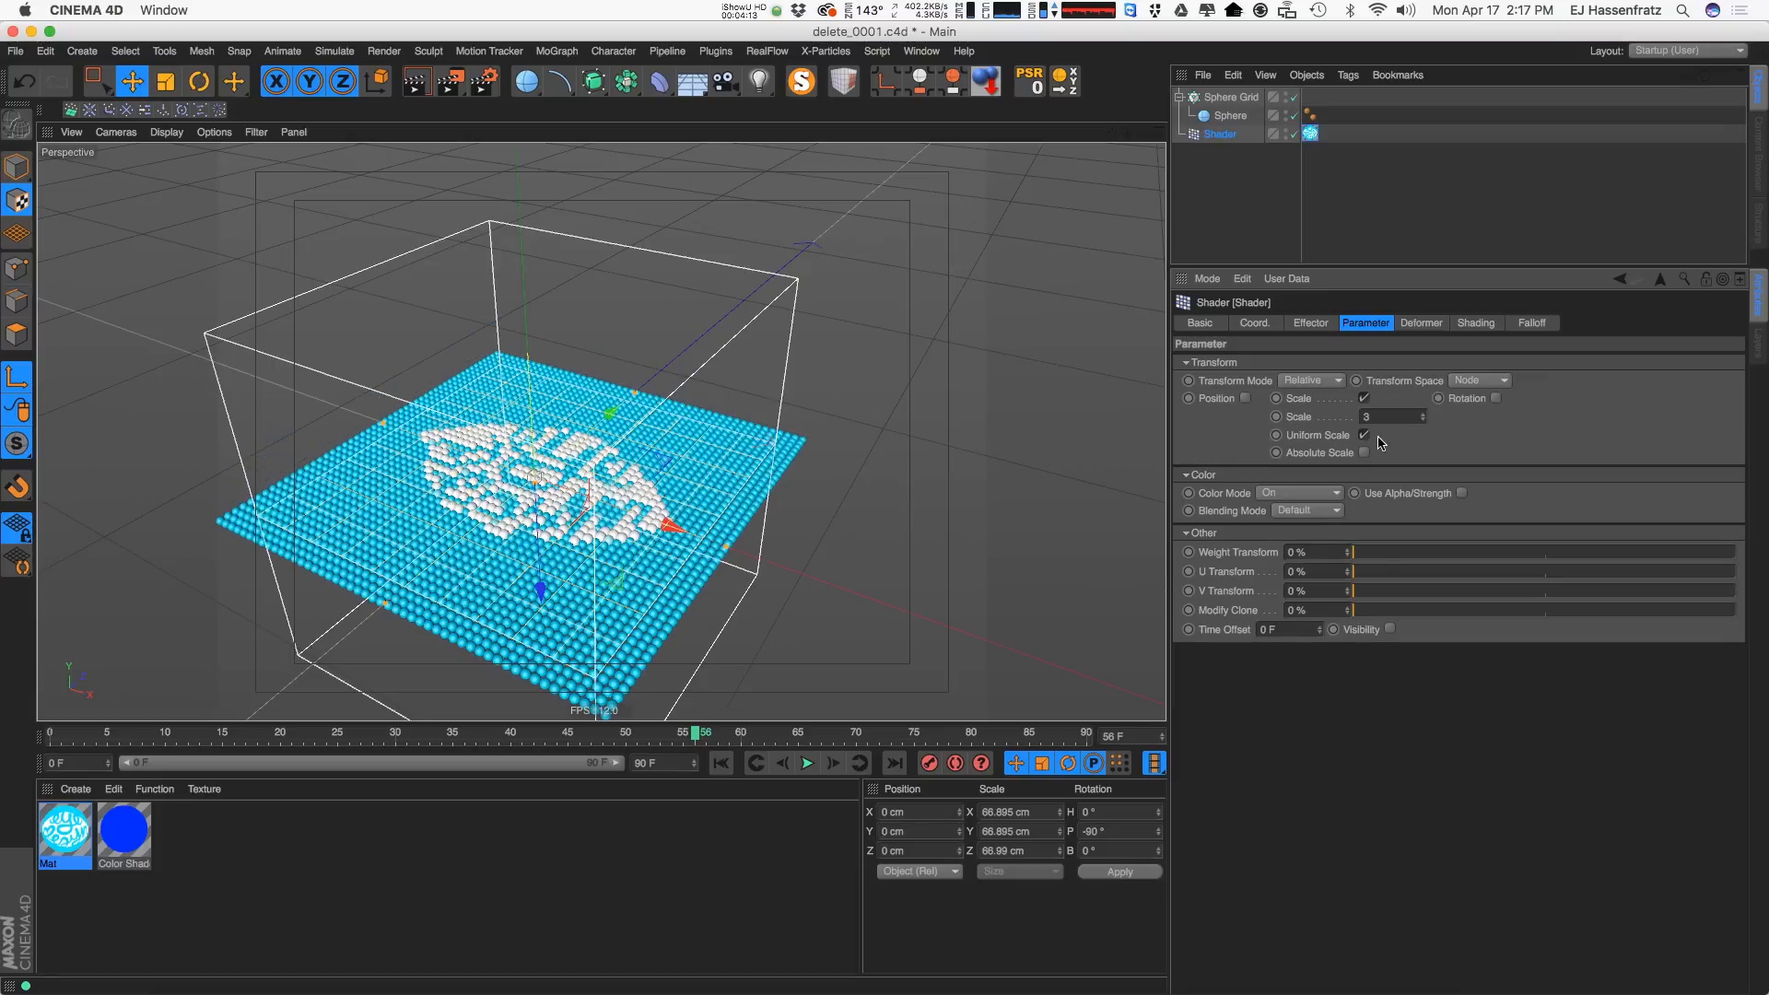
drag(1395, 421, 1130, 428)
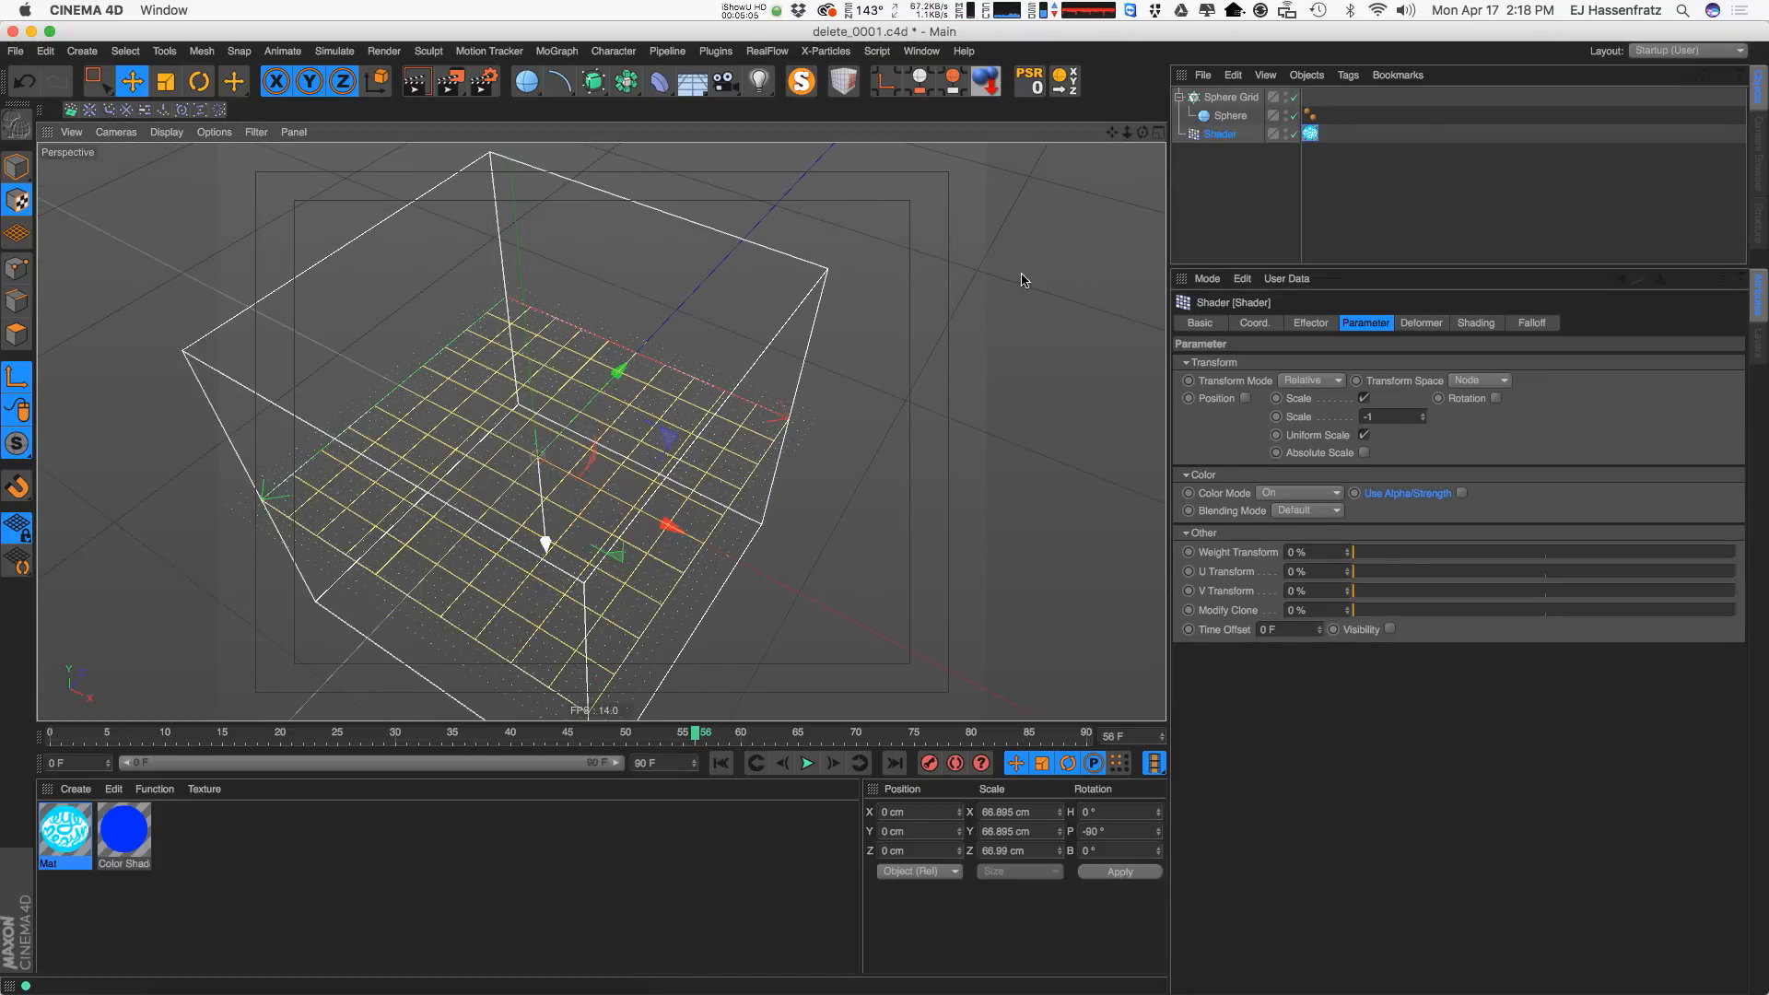
Set the radius of the Sphere inside the Sphere Grid cloner to 3 cm.
click(1230, 115)
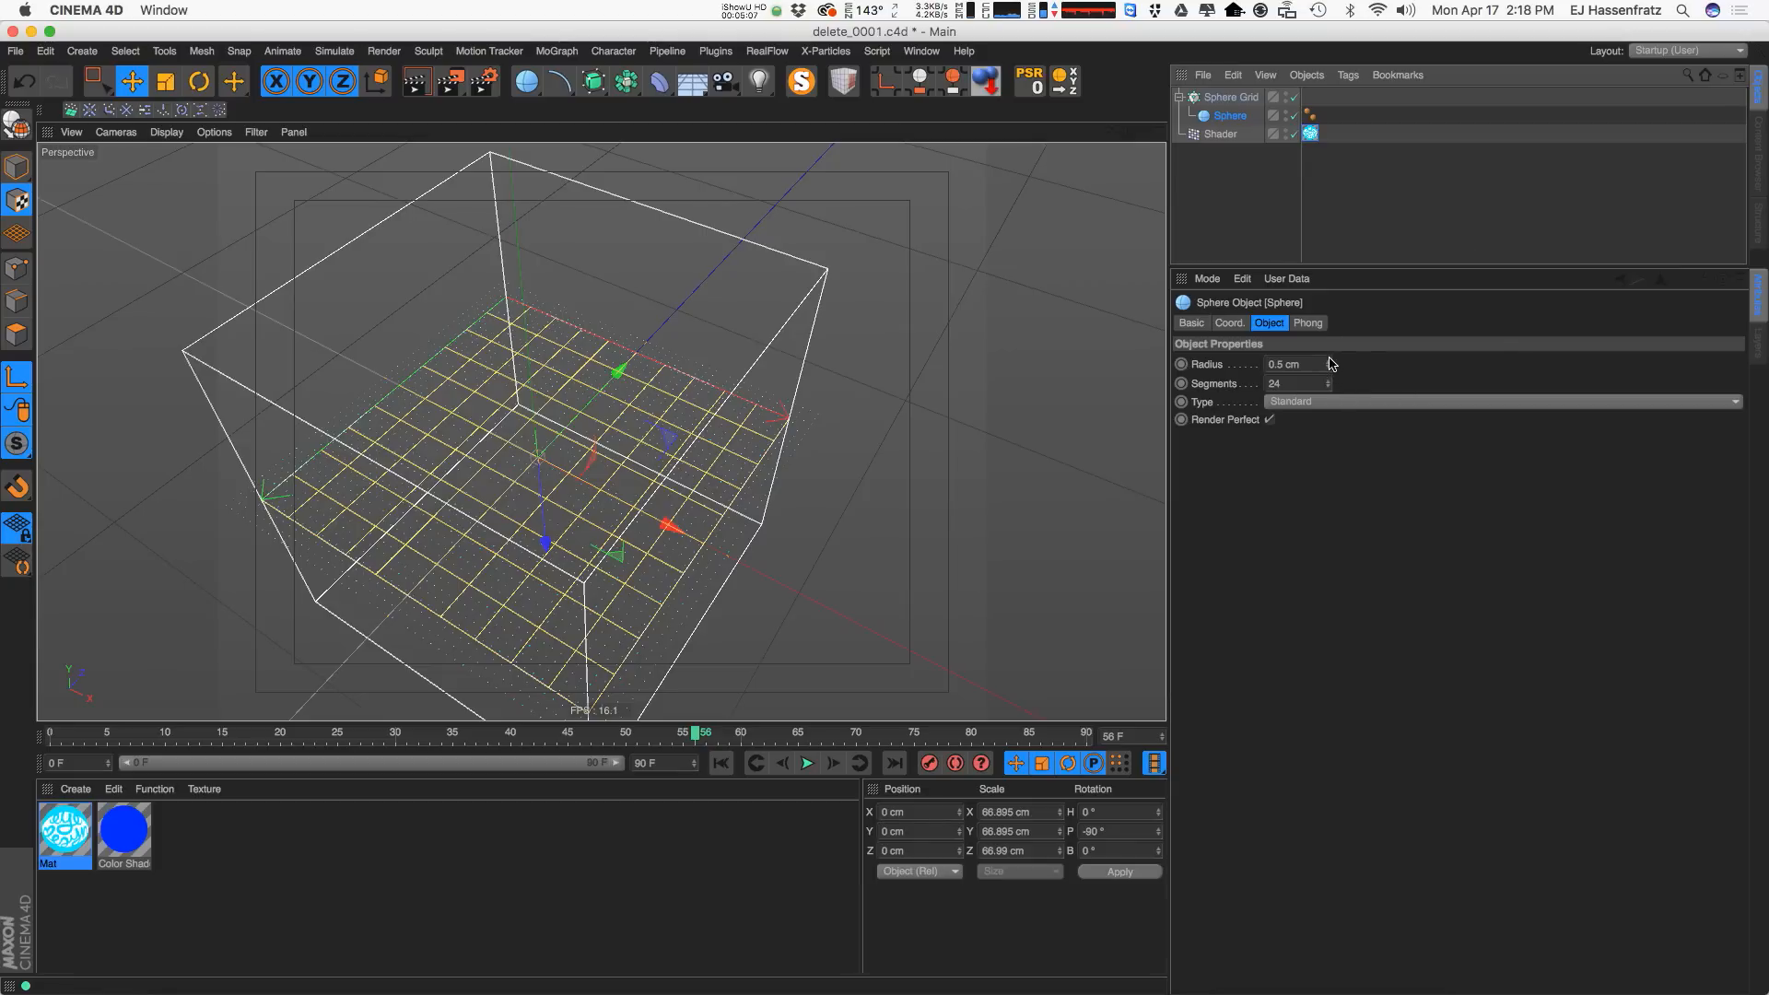
drag(1329, 363, 1329, 359)
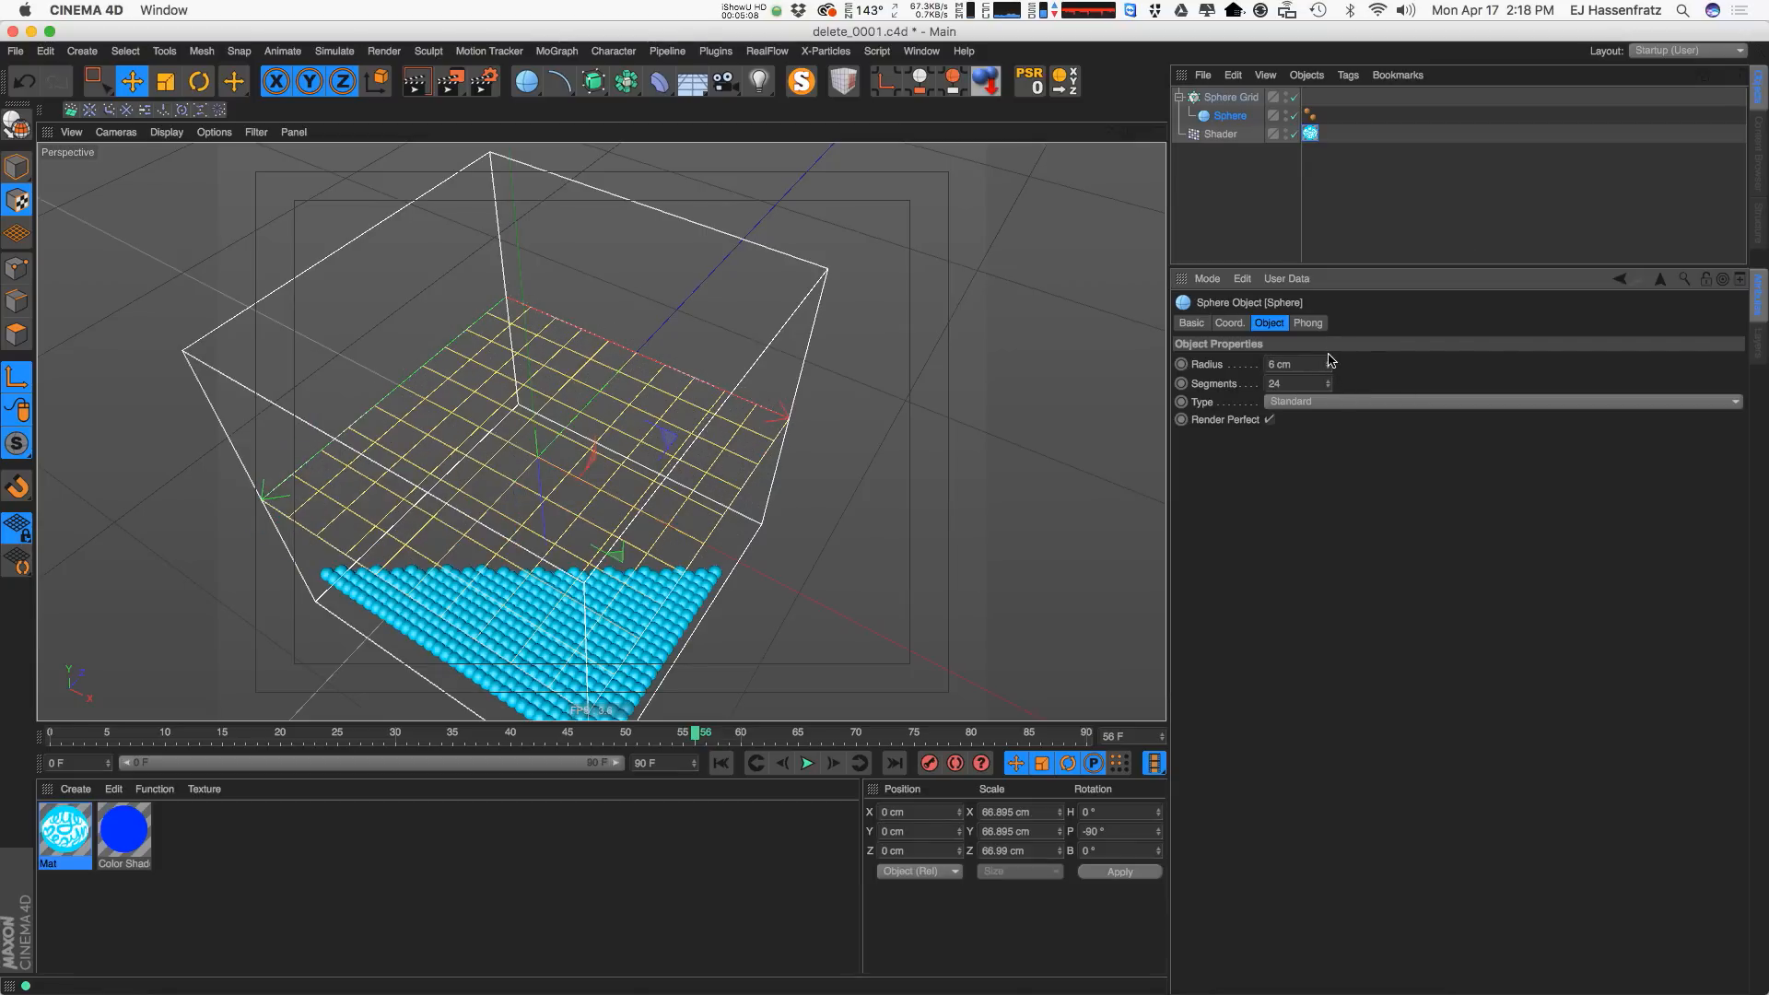
click(1299, 365)
text(2)
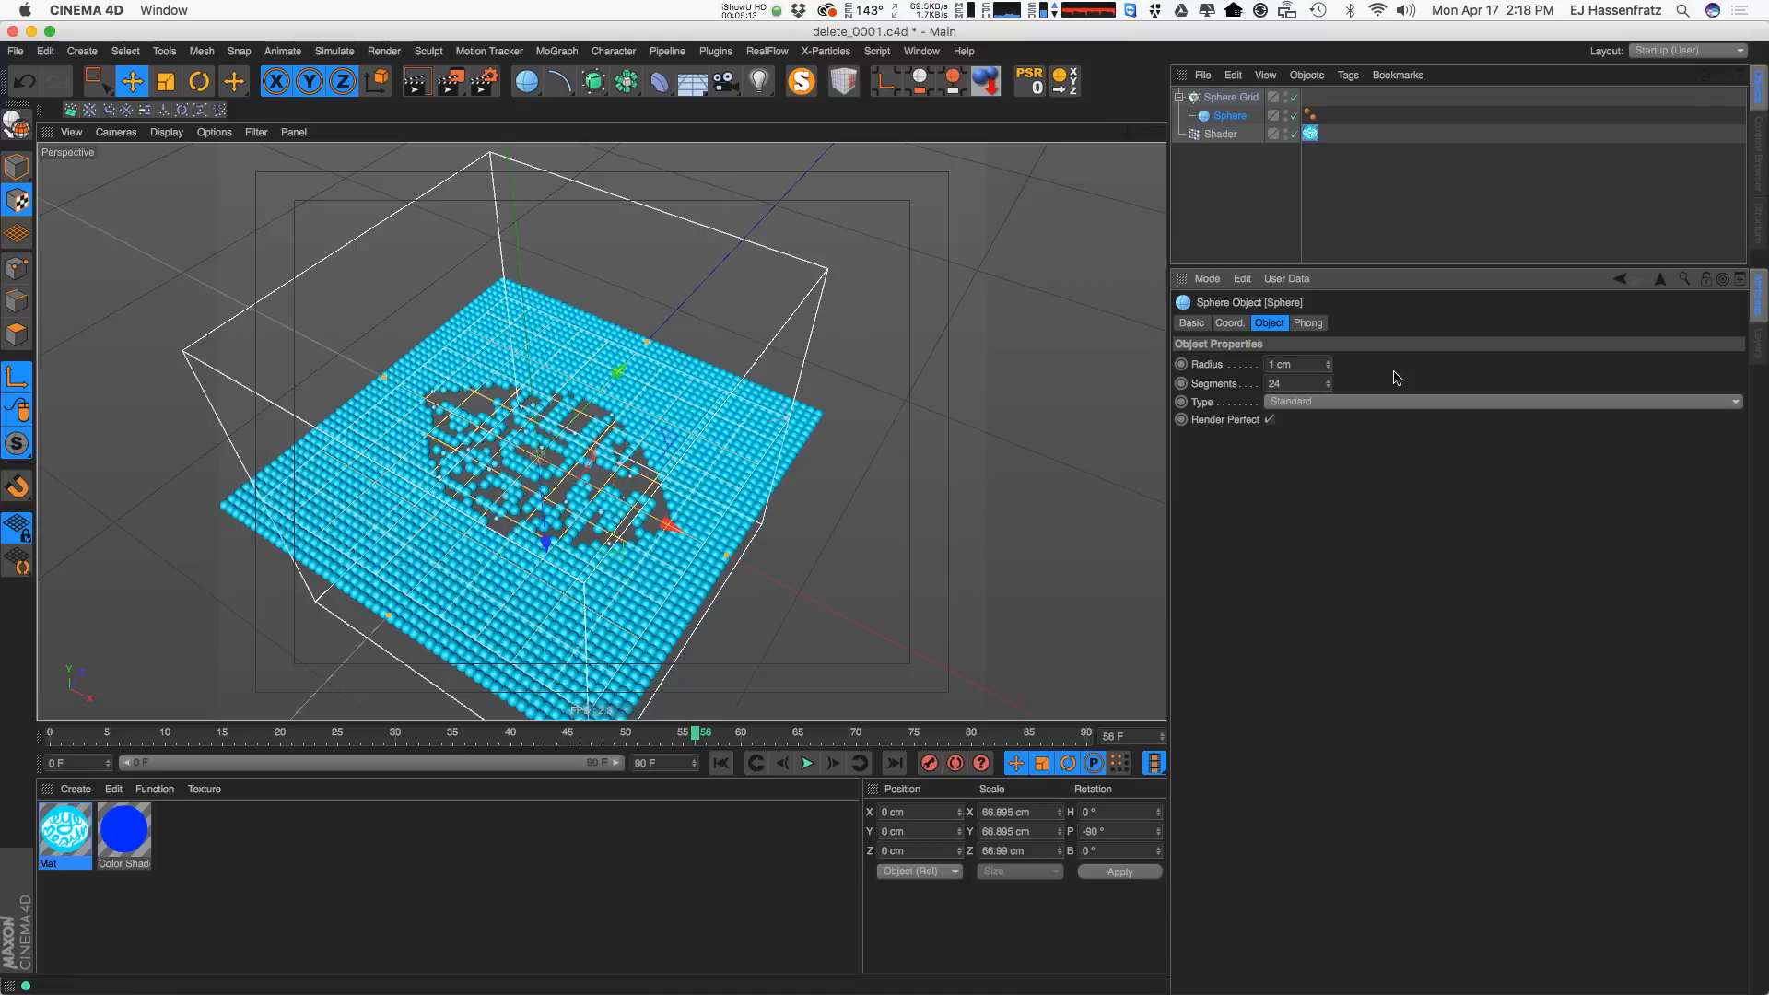
alt+drag(564, 549, 584, 570)
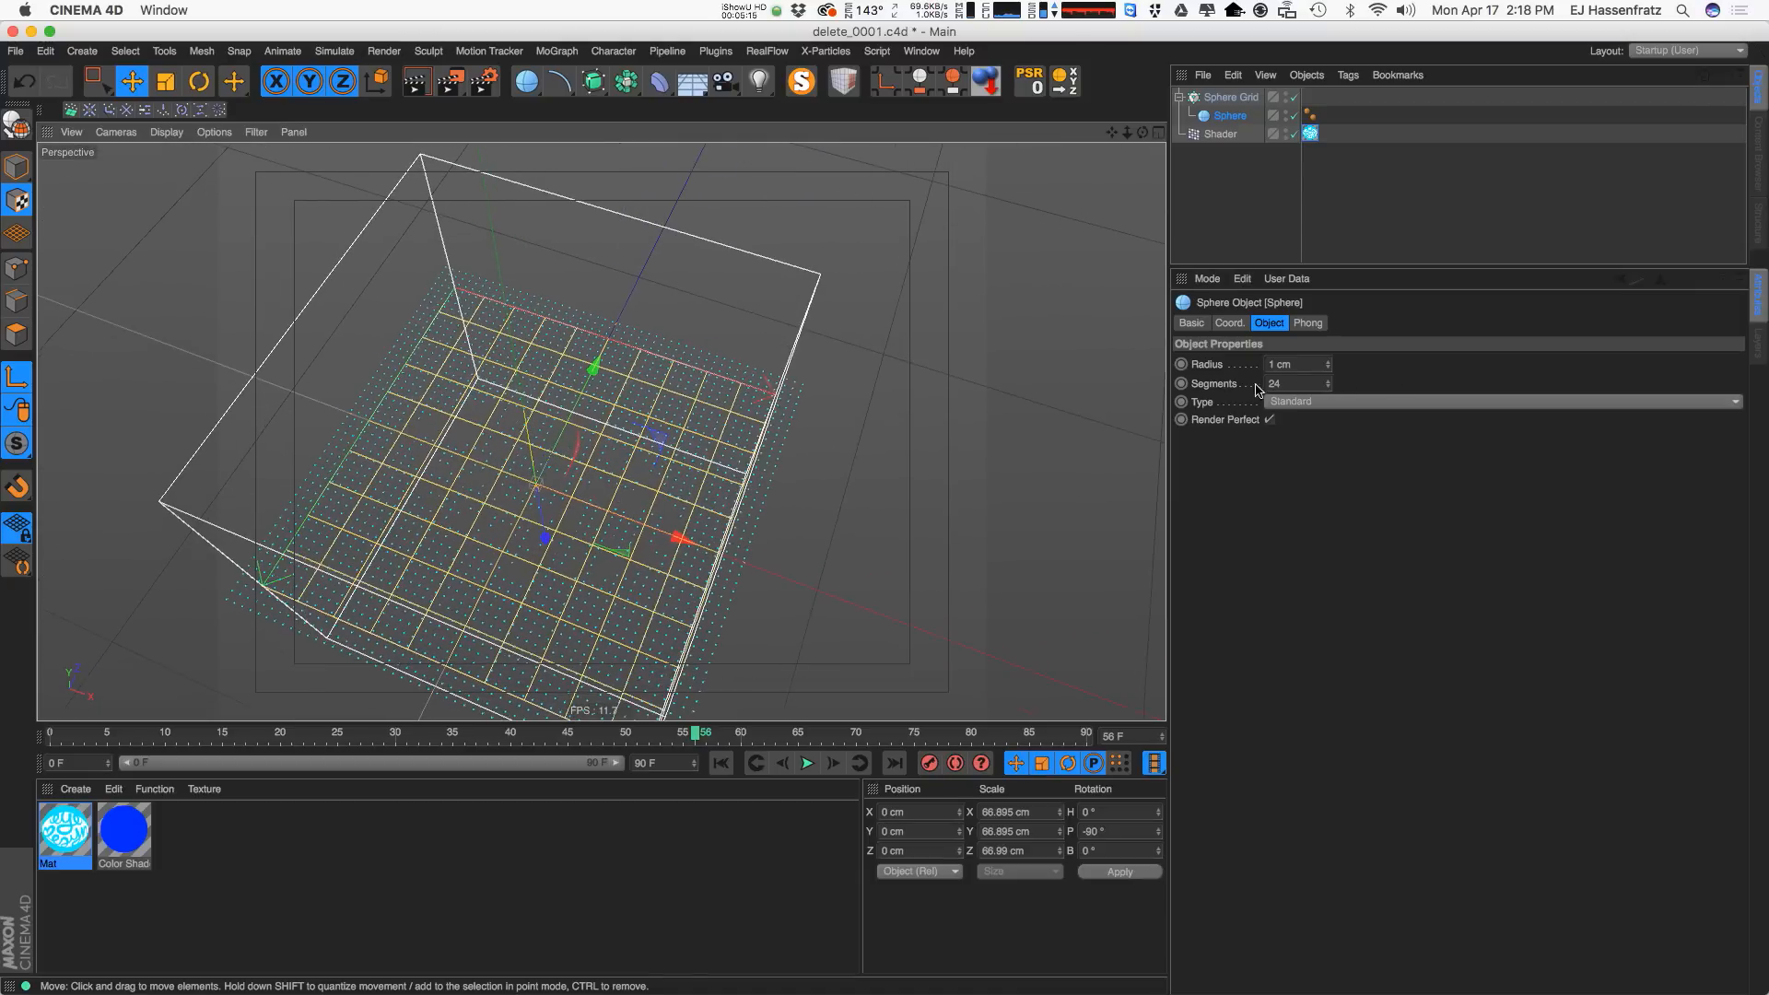
drag(1277, 366, 1257, 370)
text(3)
key(Return)
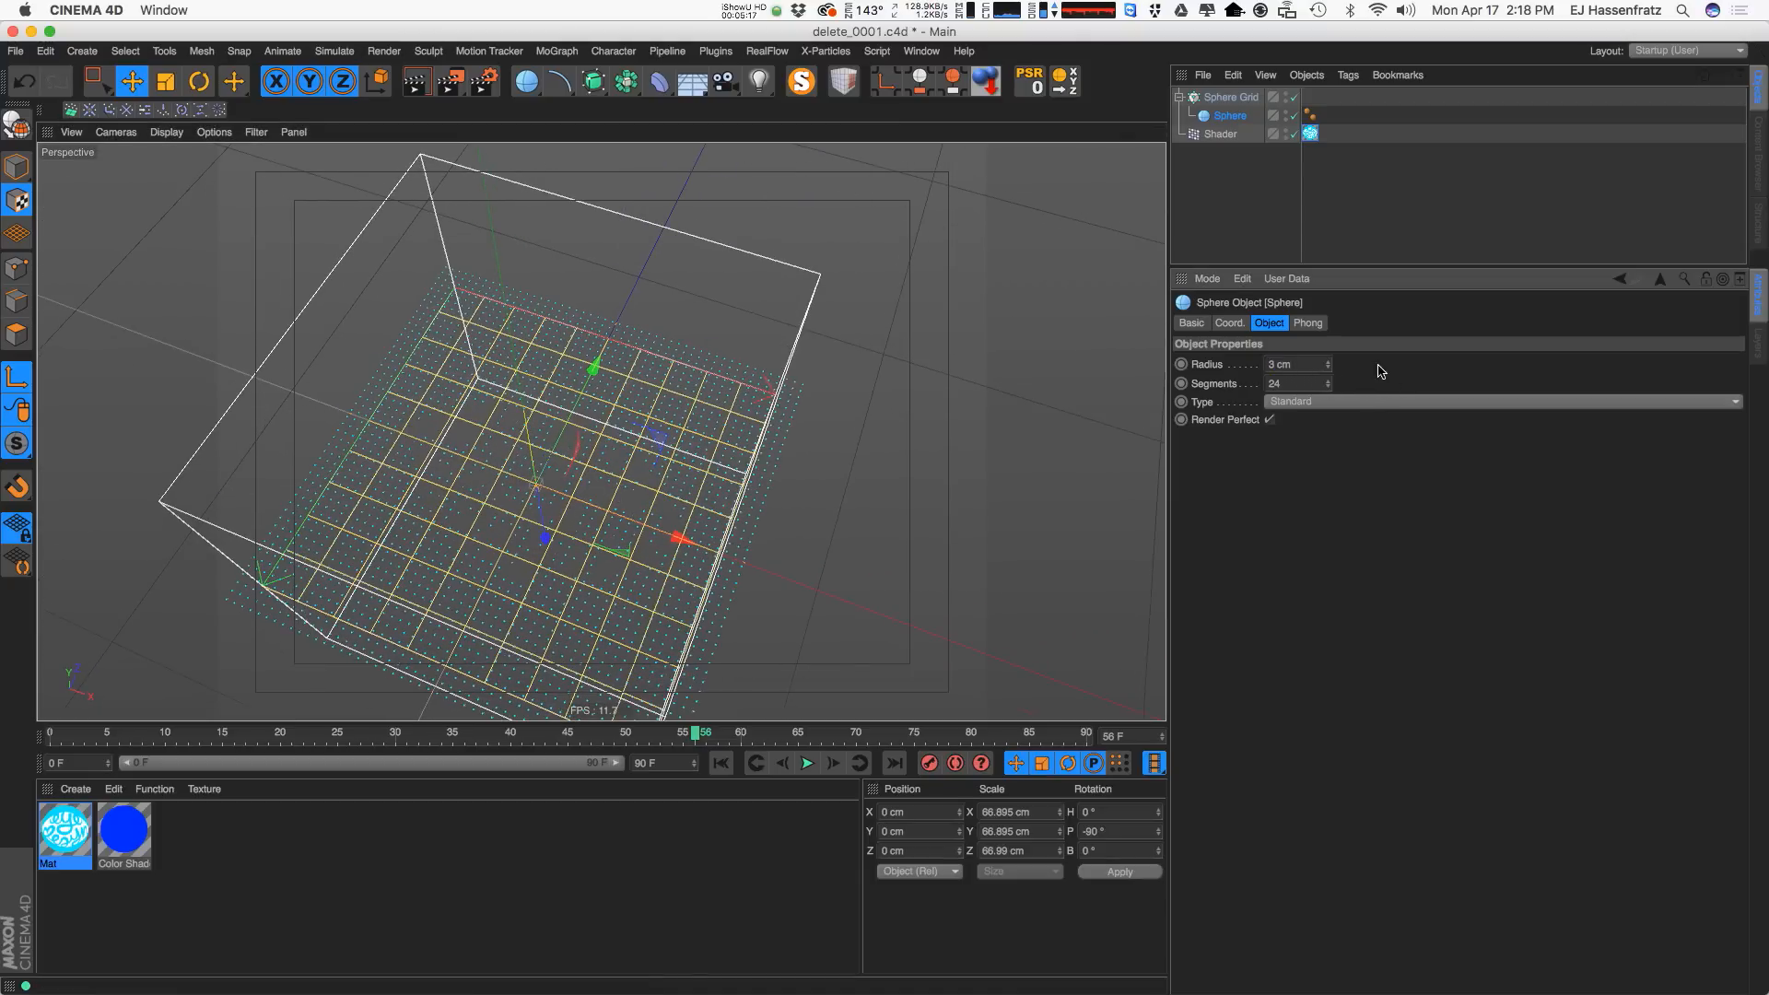
Render the viewport from near and far to examine how the logo shapes the sphere sizes with the Shader effector.
scroll(571, 541, up, 5)
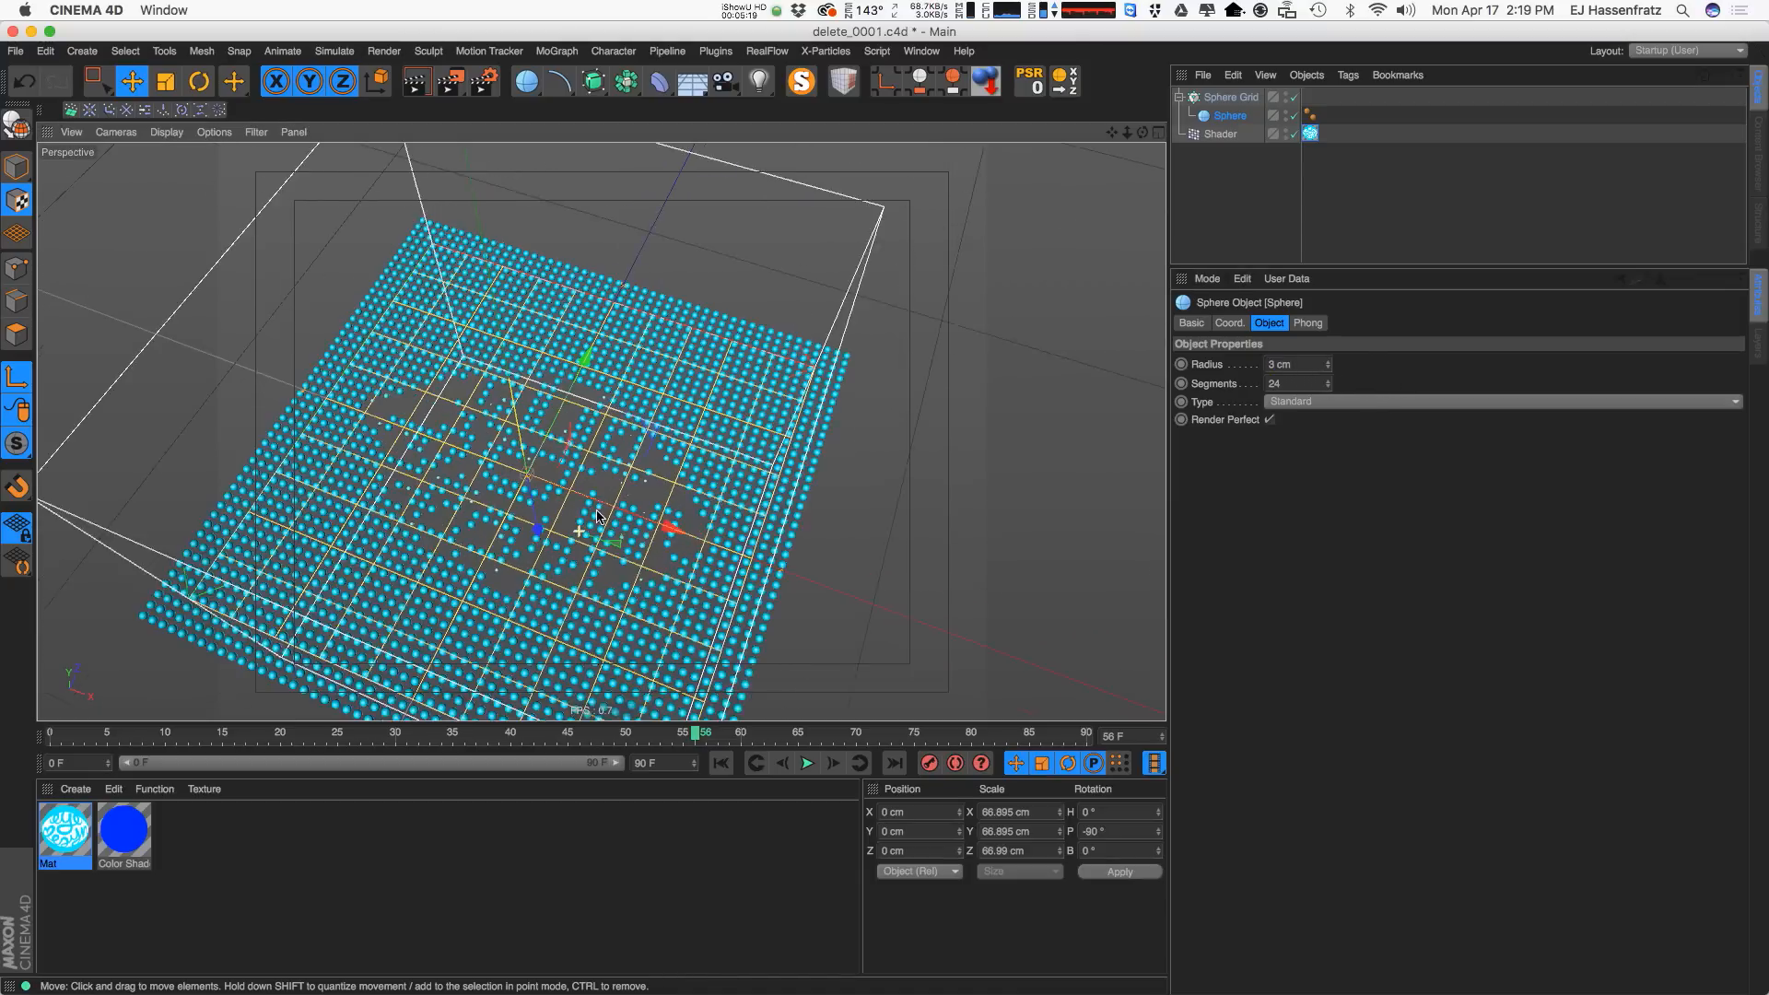
scroll(586, 519, down, 3)
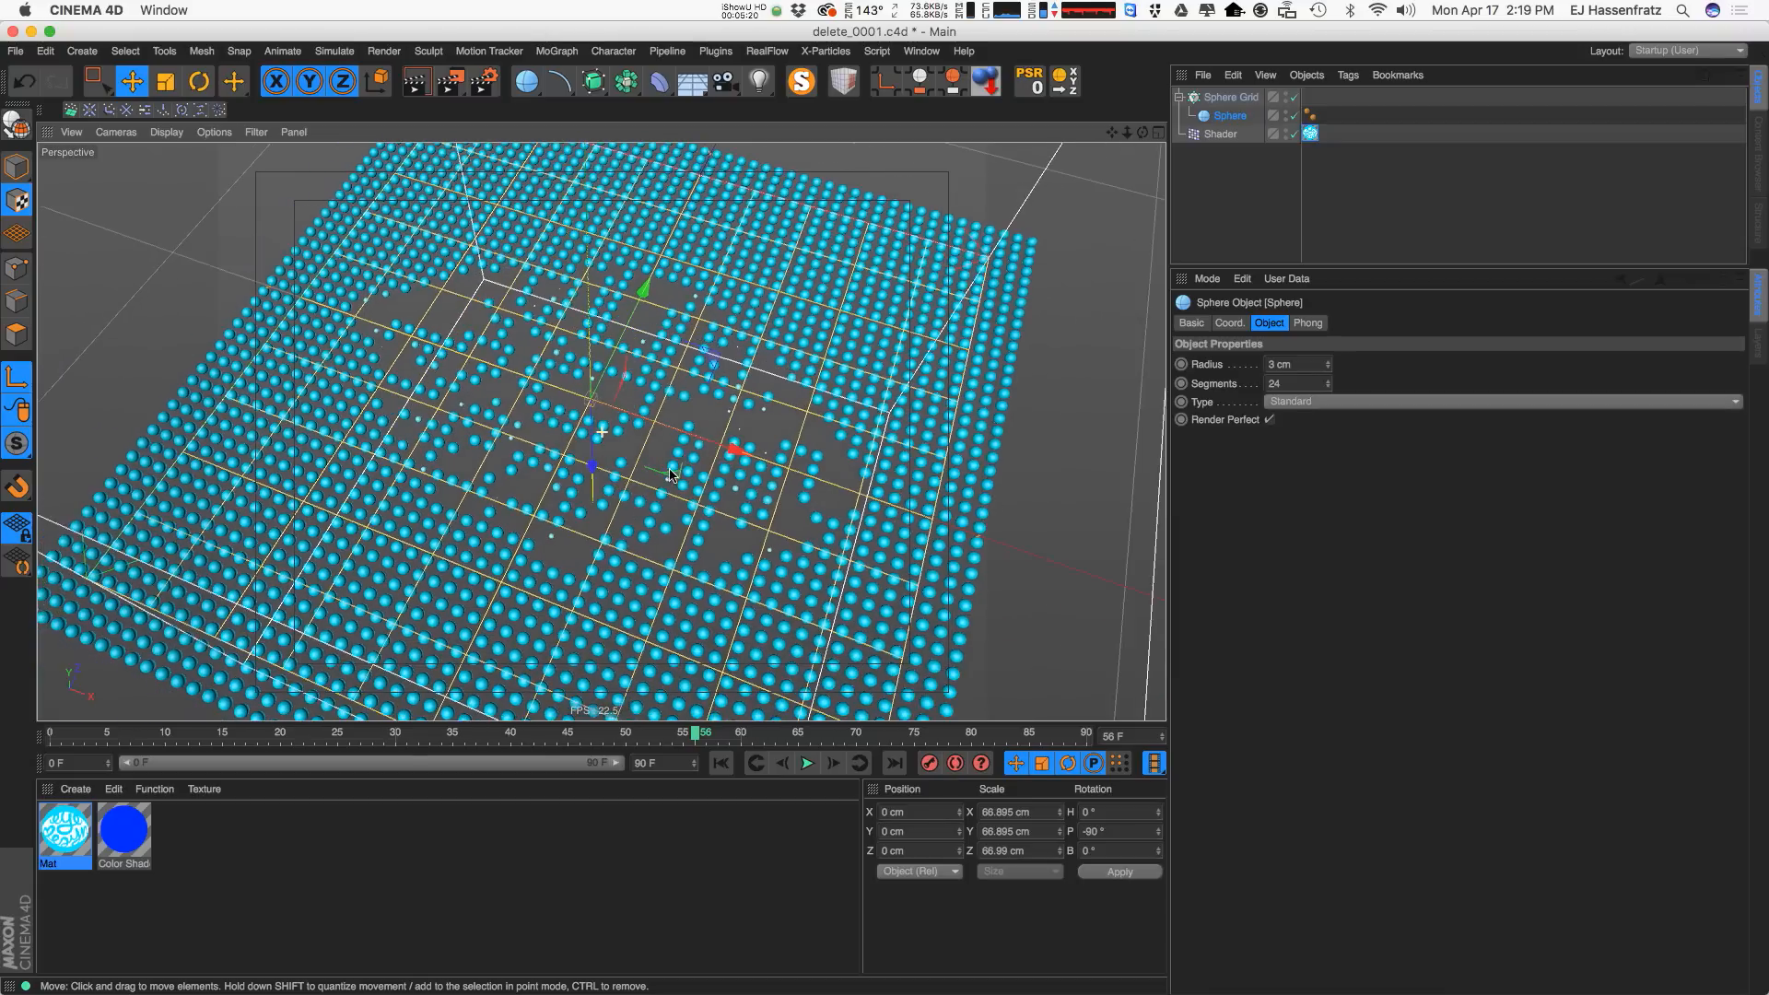
key(super+r)
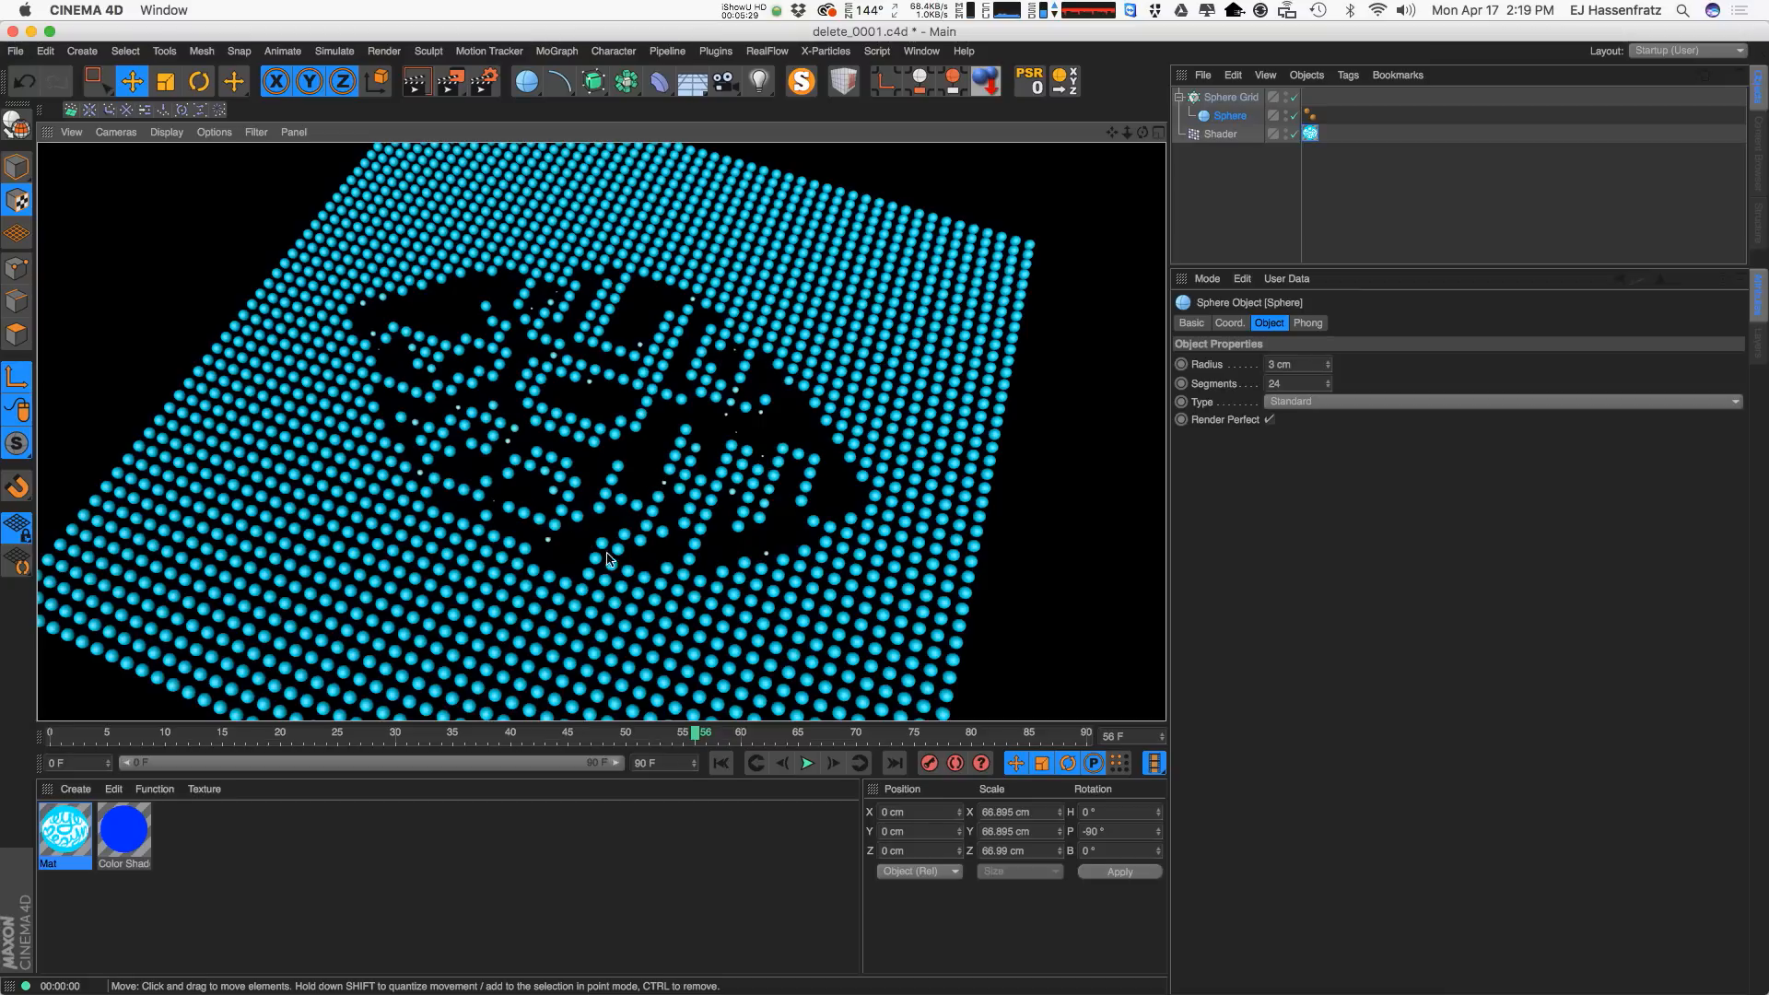
click(1221, 133)
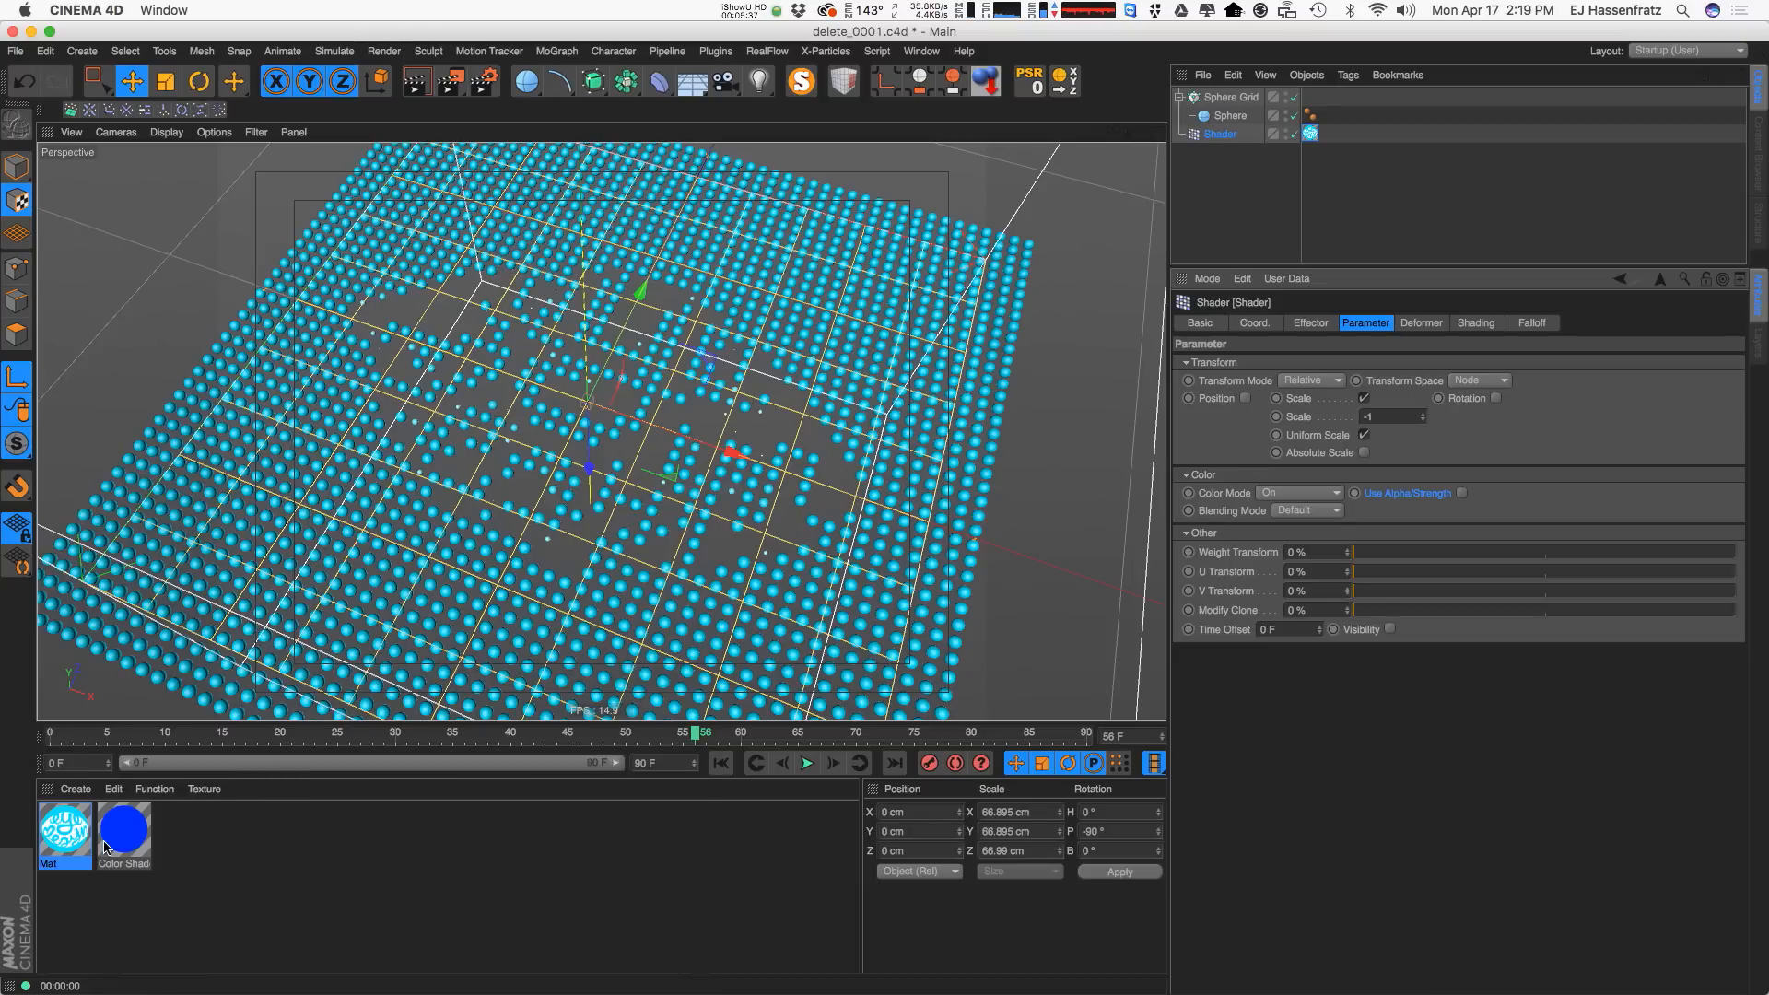
scroll(576, 555, down, 3)
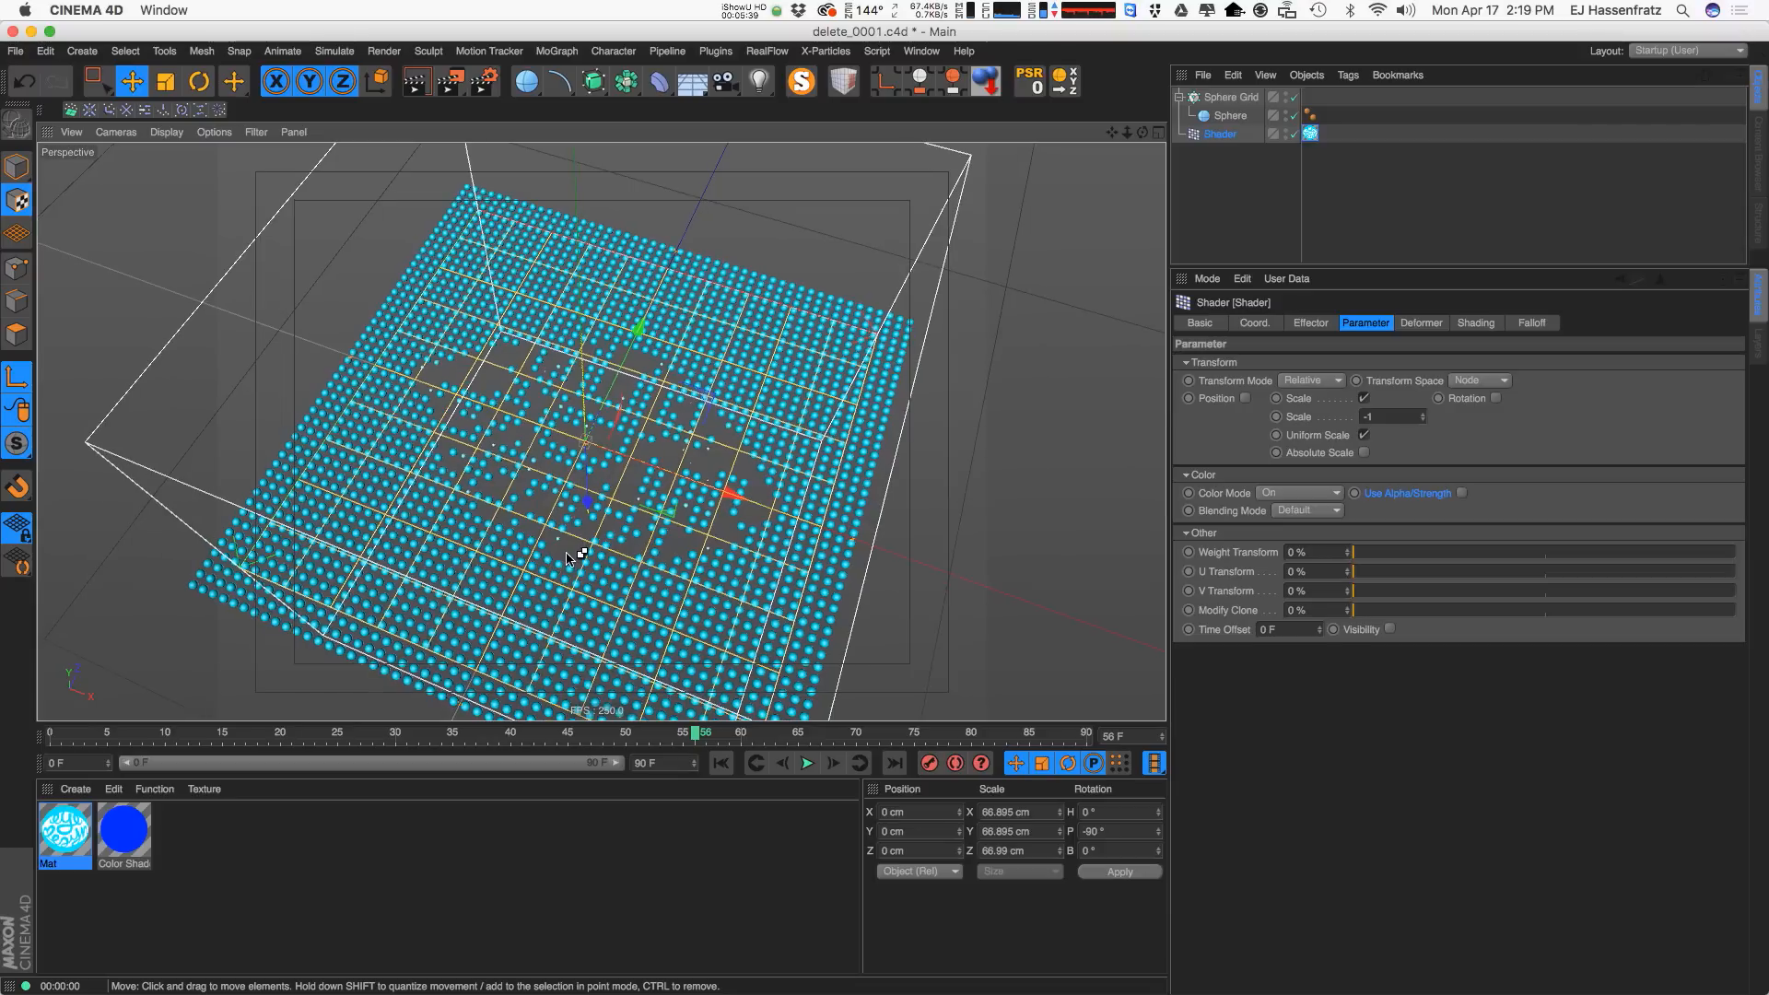
key(super+r)
scroll(556, 529, up, 8)
key(super+r)
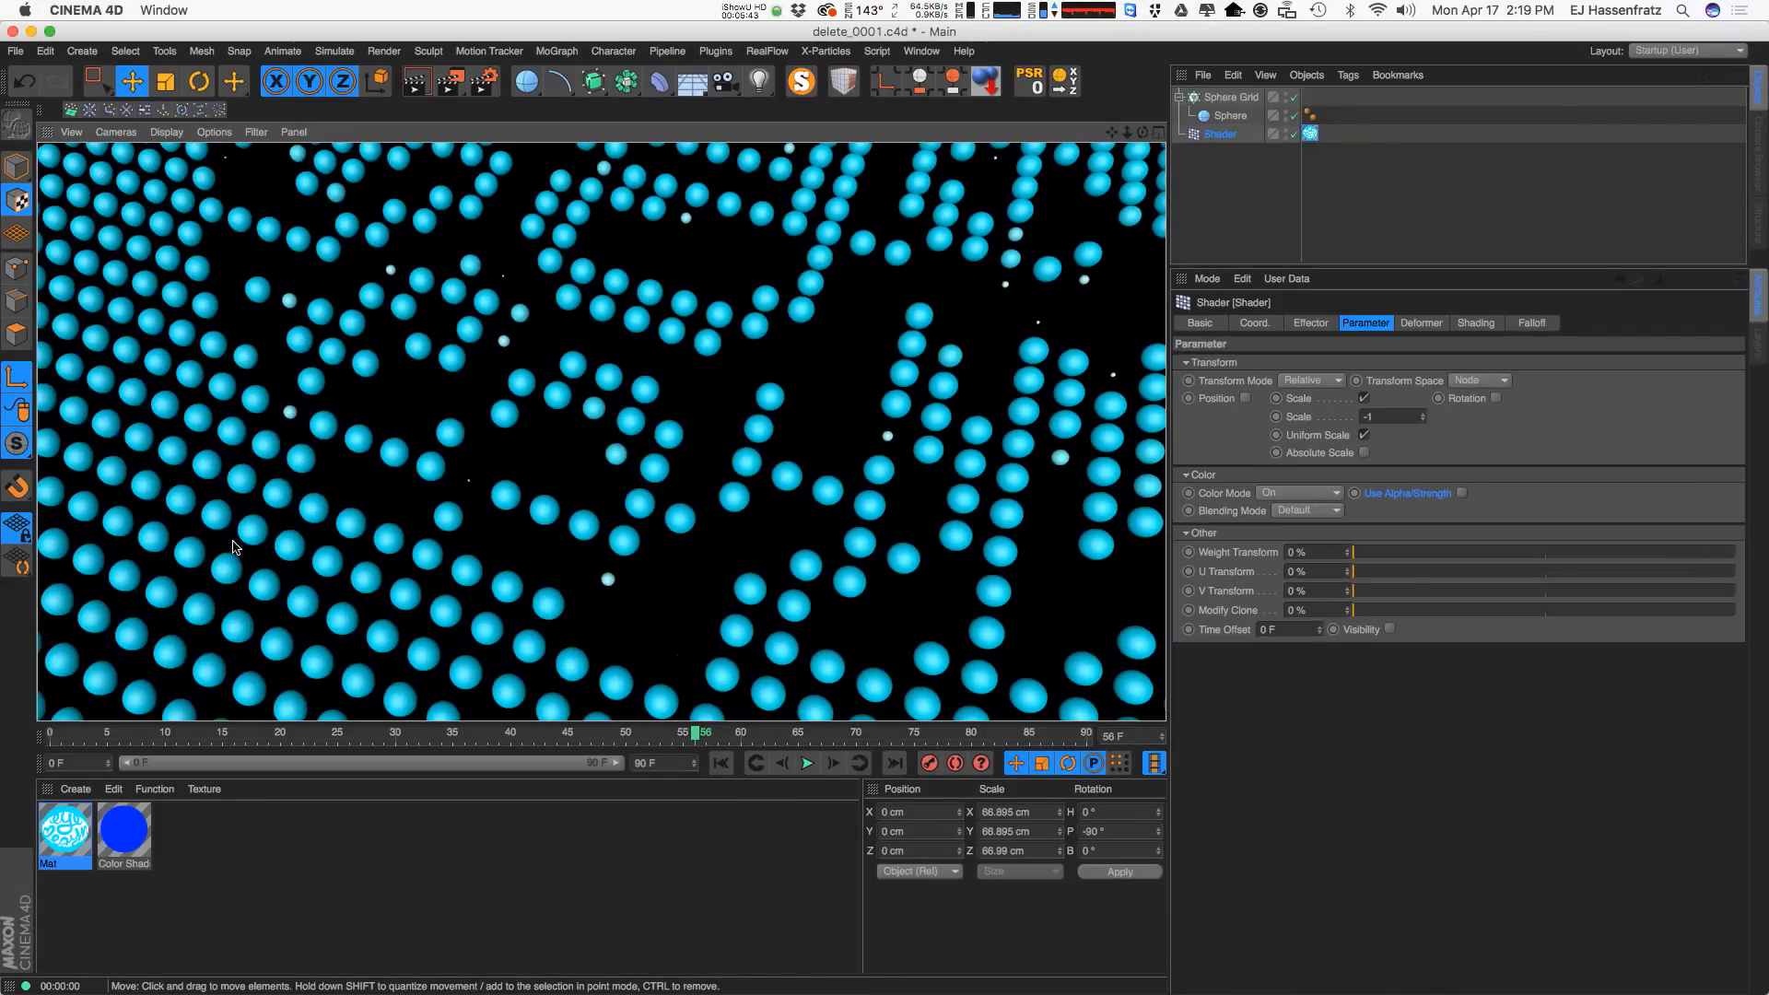
scroll(585, 516, down, 8)
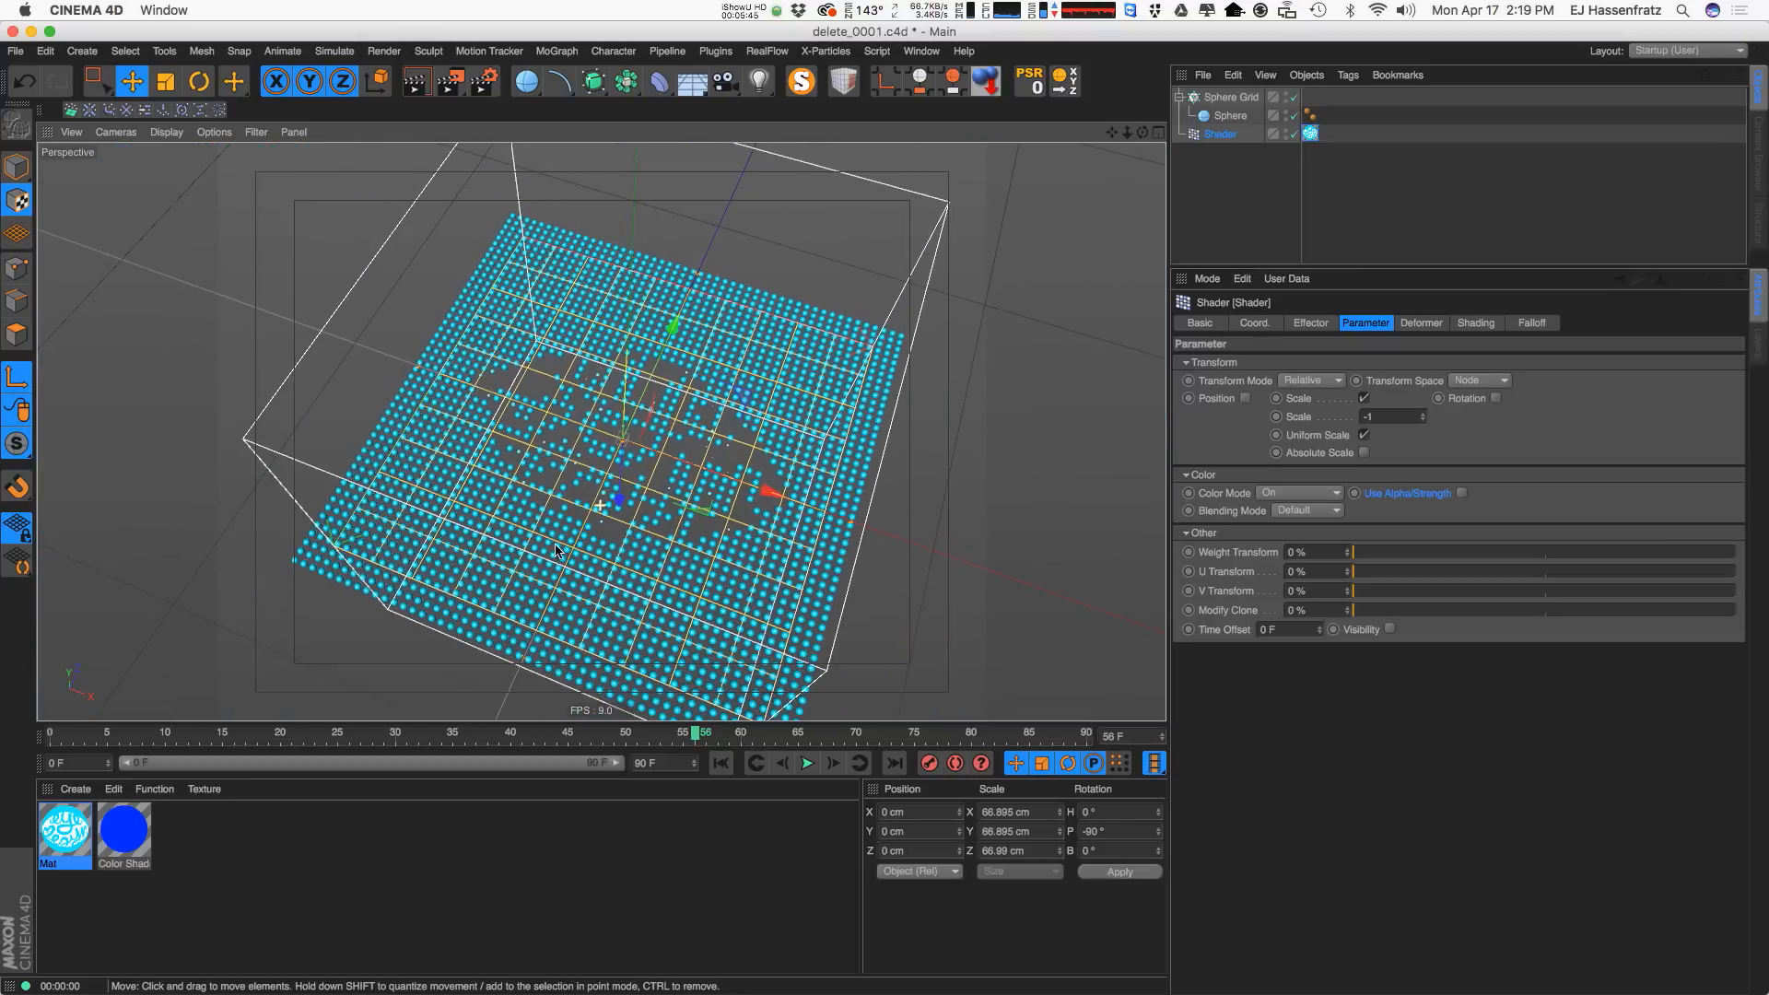
scroll(572, 535, up, 3)
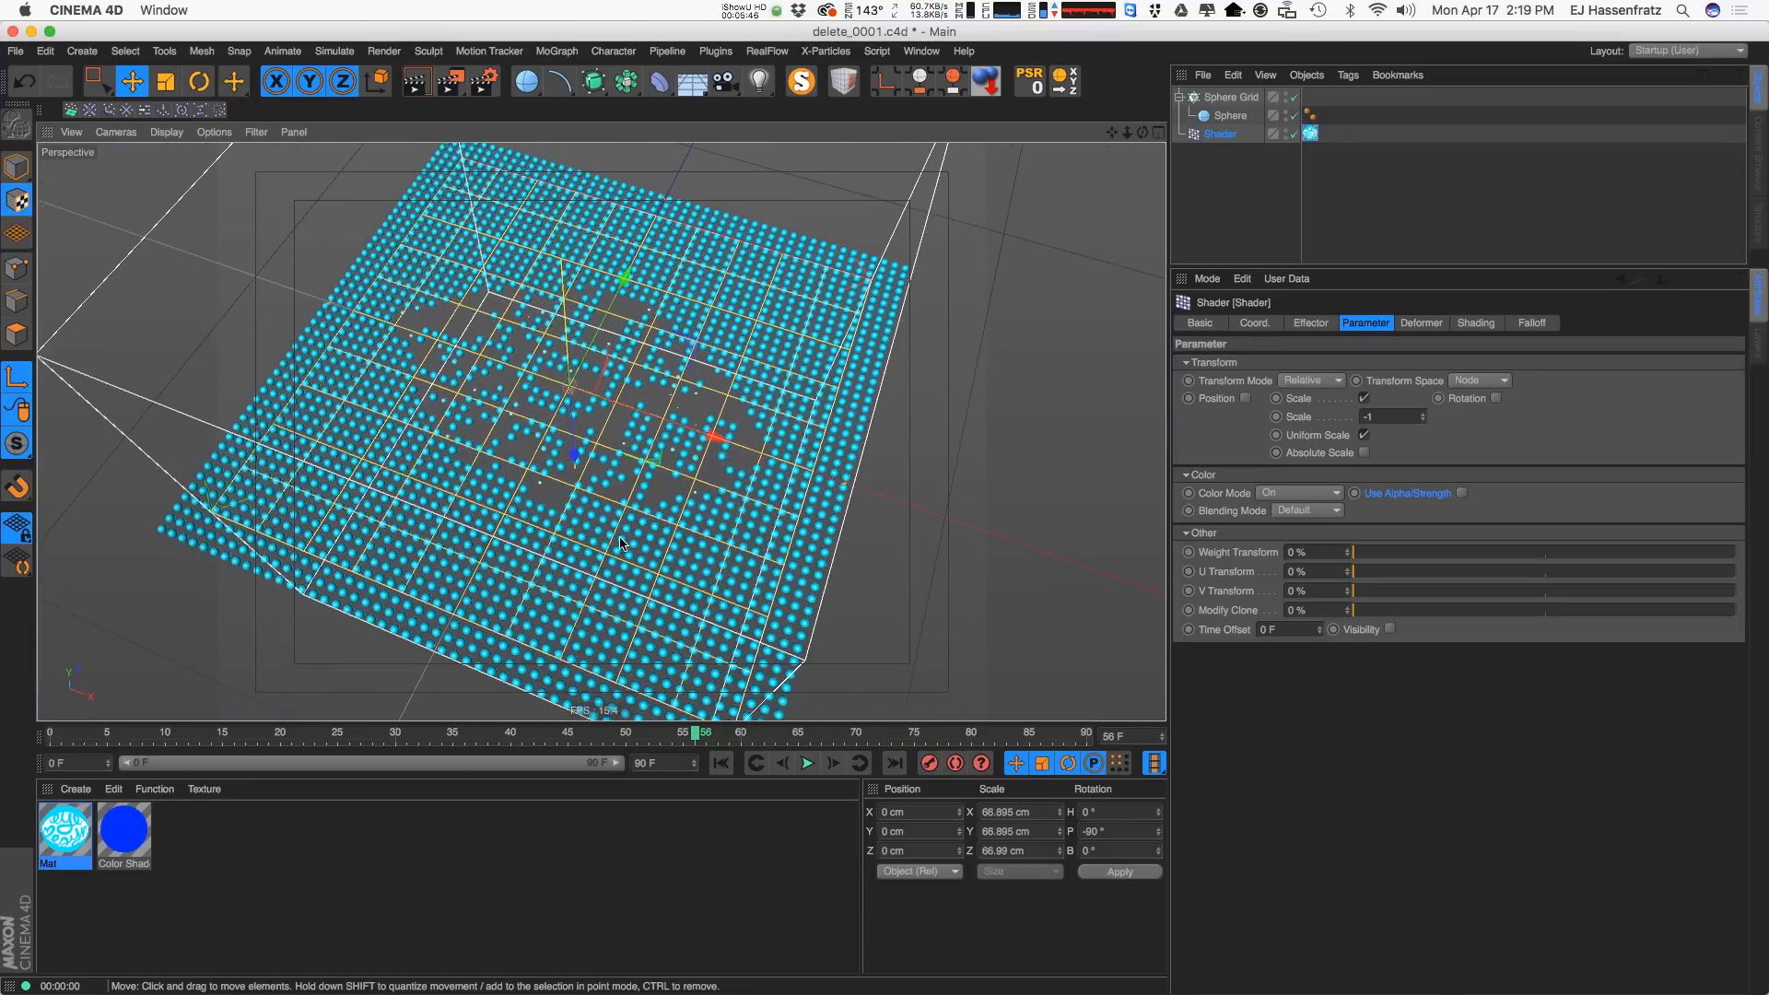
alt+drag(597, 463, 576, 505)
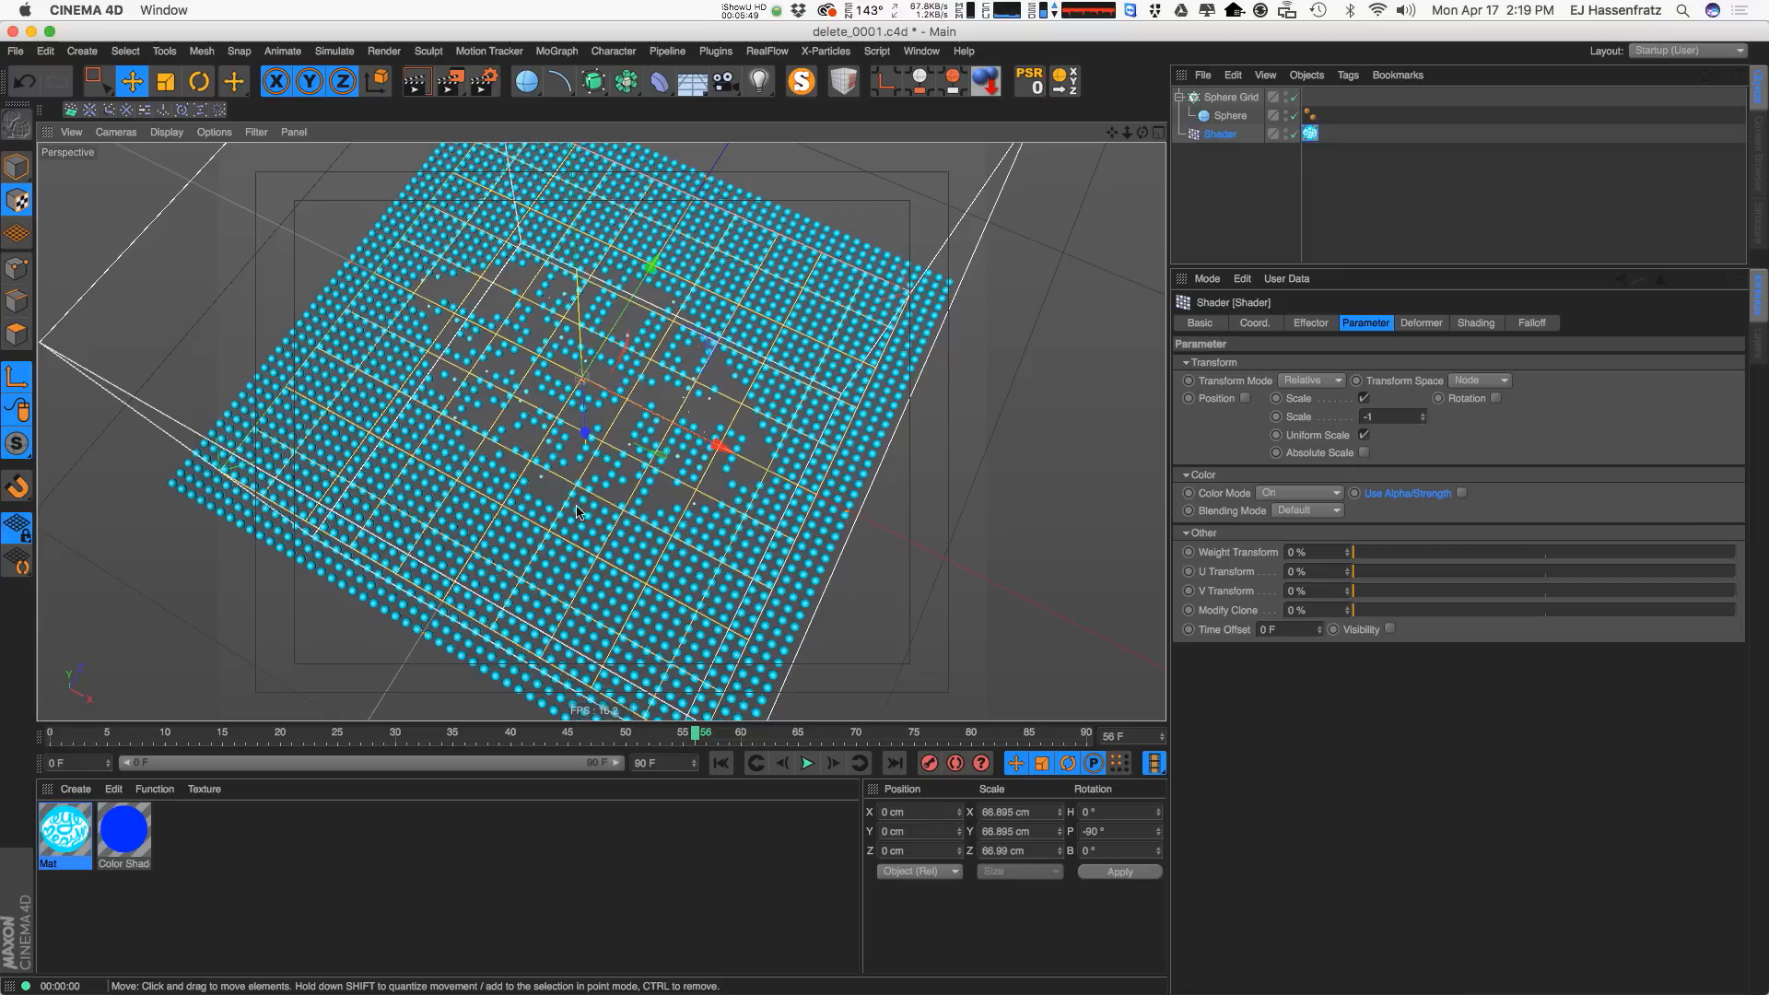
Create a new material and apply it to the Sphere Grid cloner, keeping its editor open beside the spheres.
double_click(230, 849)
double_click(66, 843)
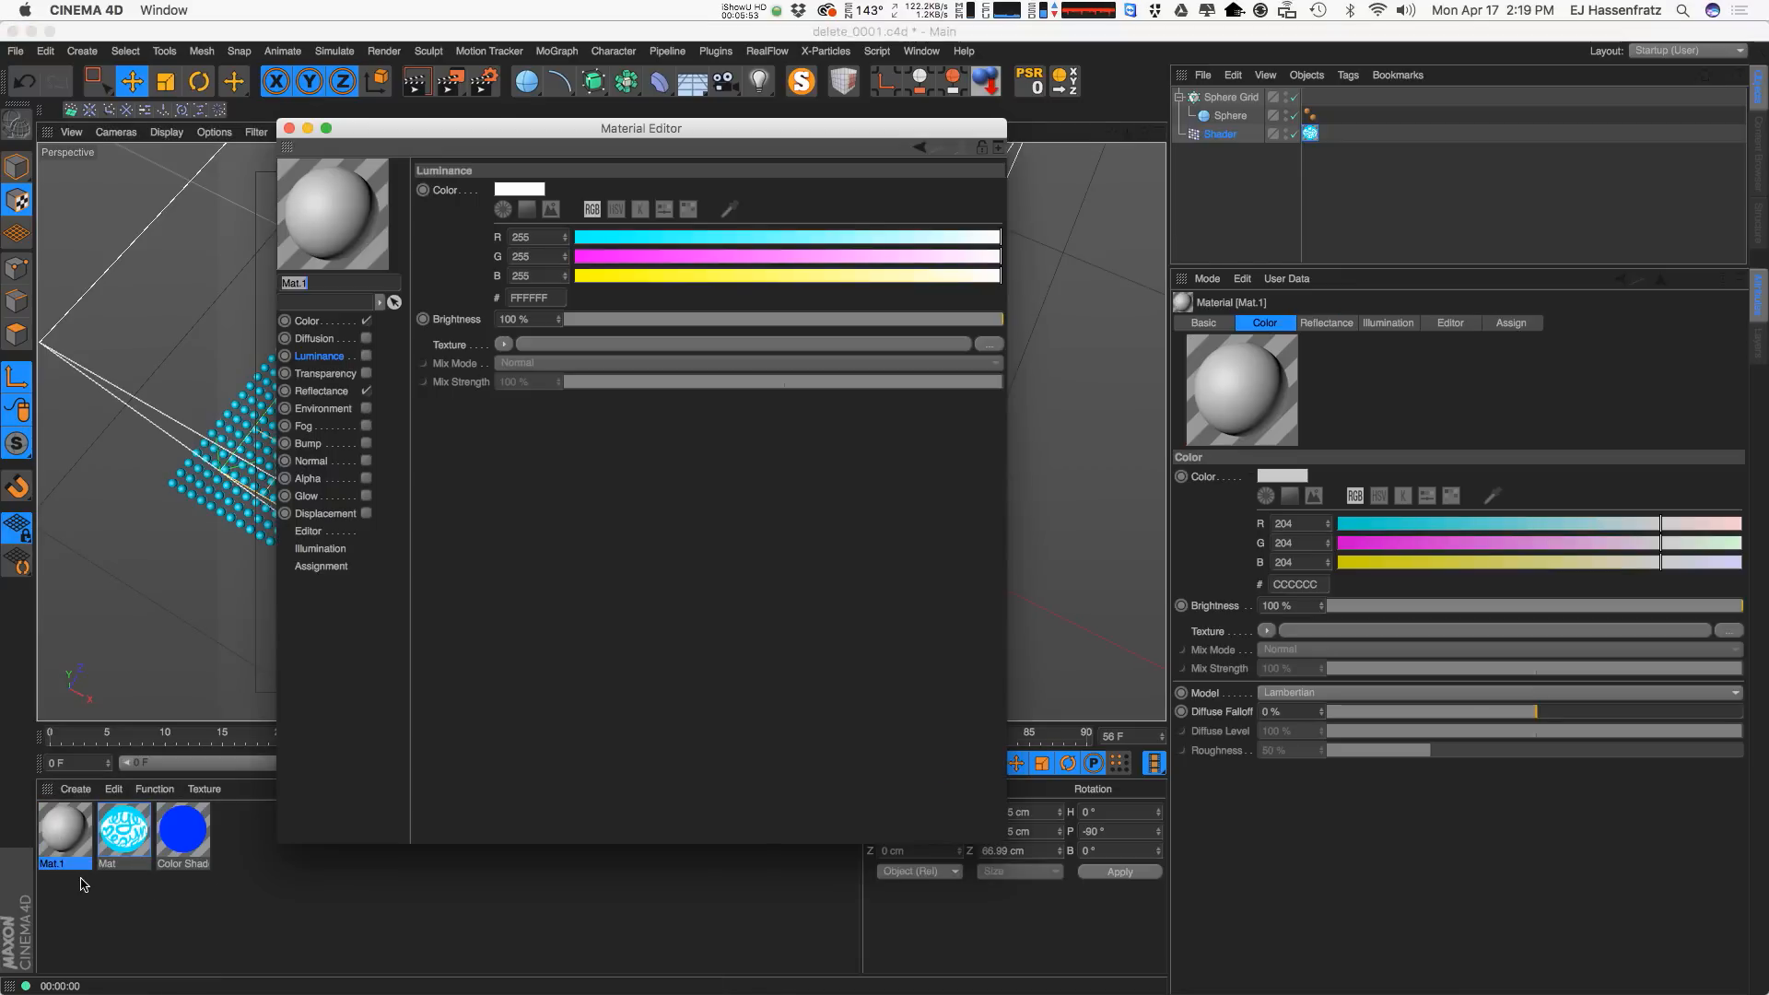
drag(65, 829, 1222, 100)
drag(770, 129, 1364, 146)
Disable the new material's Color and Reflectance, enable Luminance, and load the MoGraph Color Shader as the luminance texture.
click(960, 338)
click(960, 373)
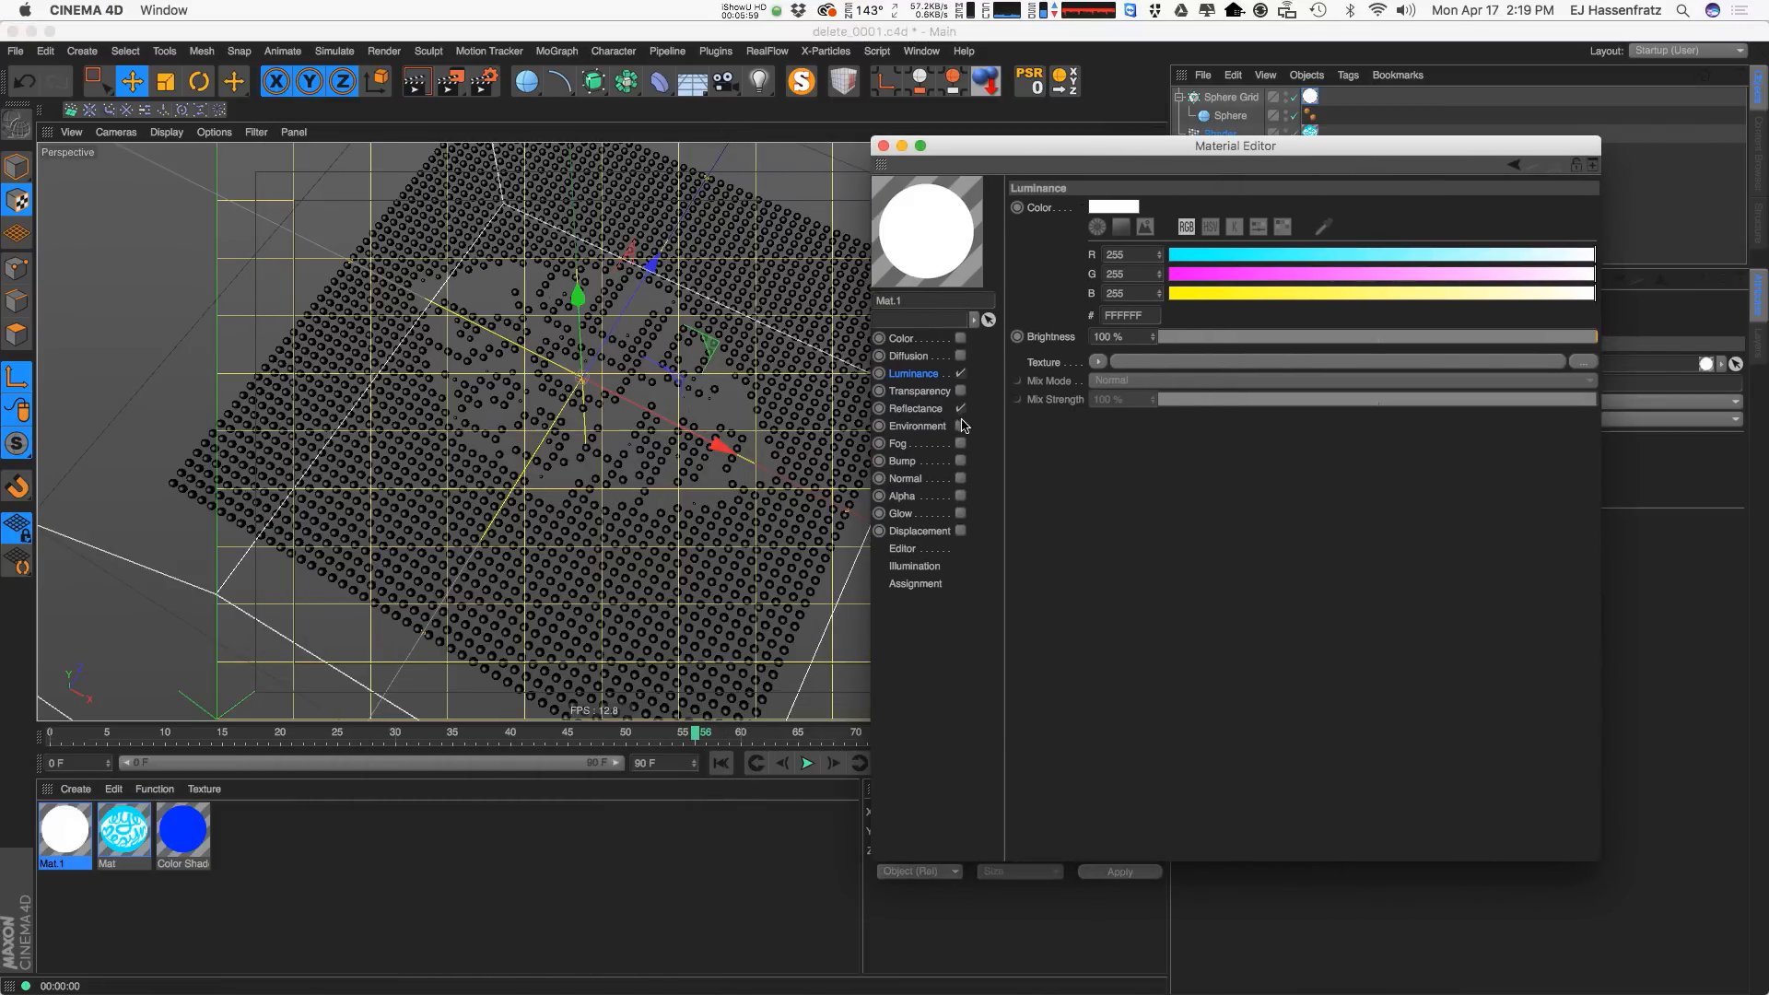
click(960, 408)
click(1098, 362)
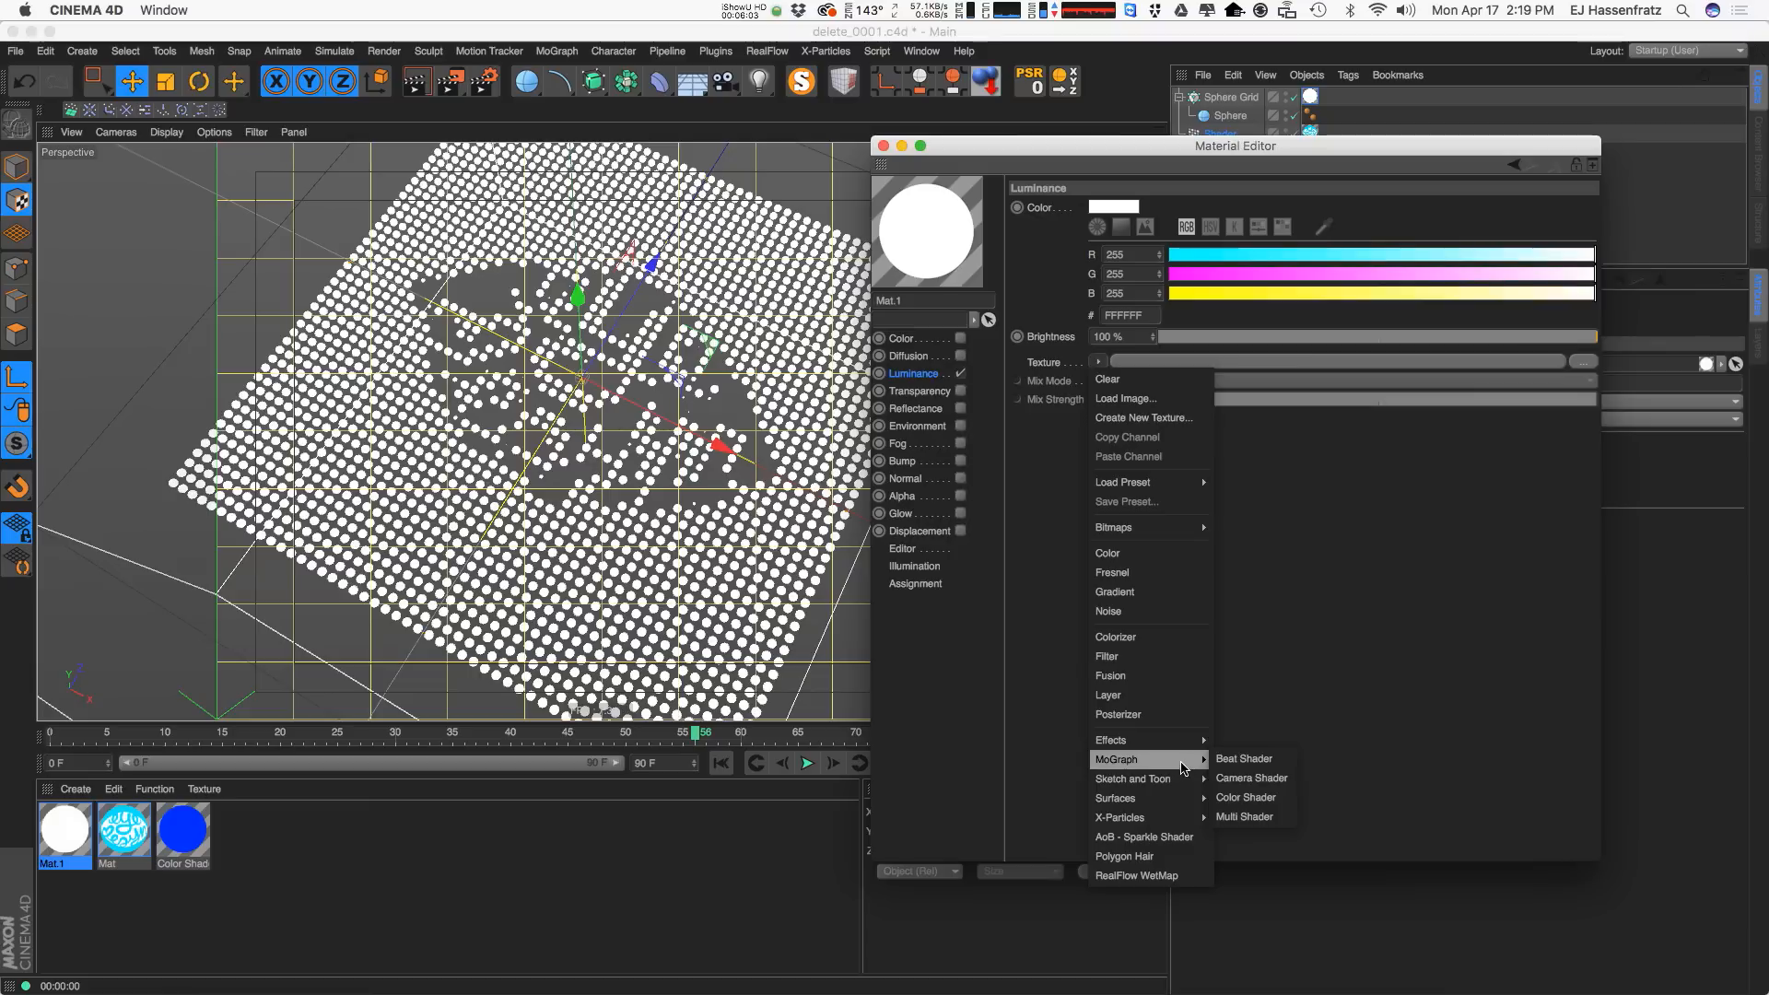
mouse_move(1184, 777)
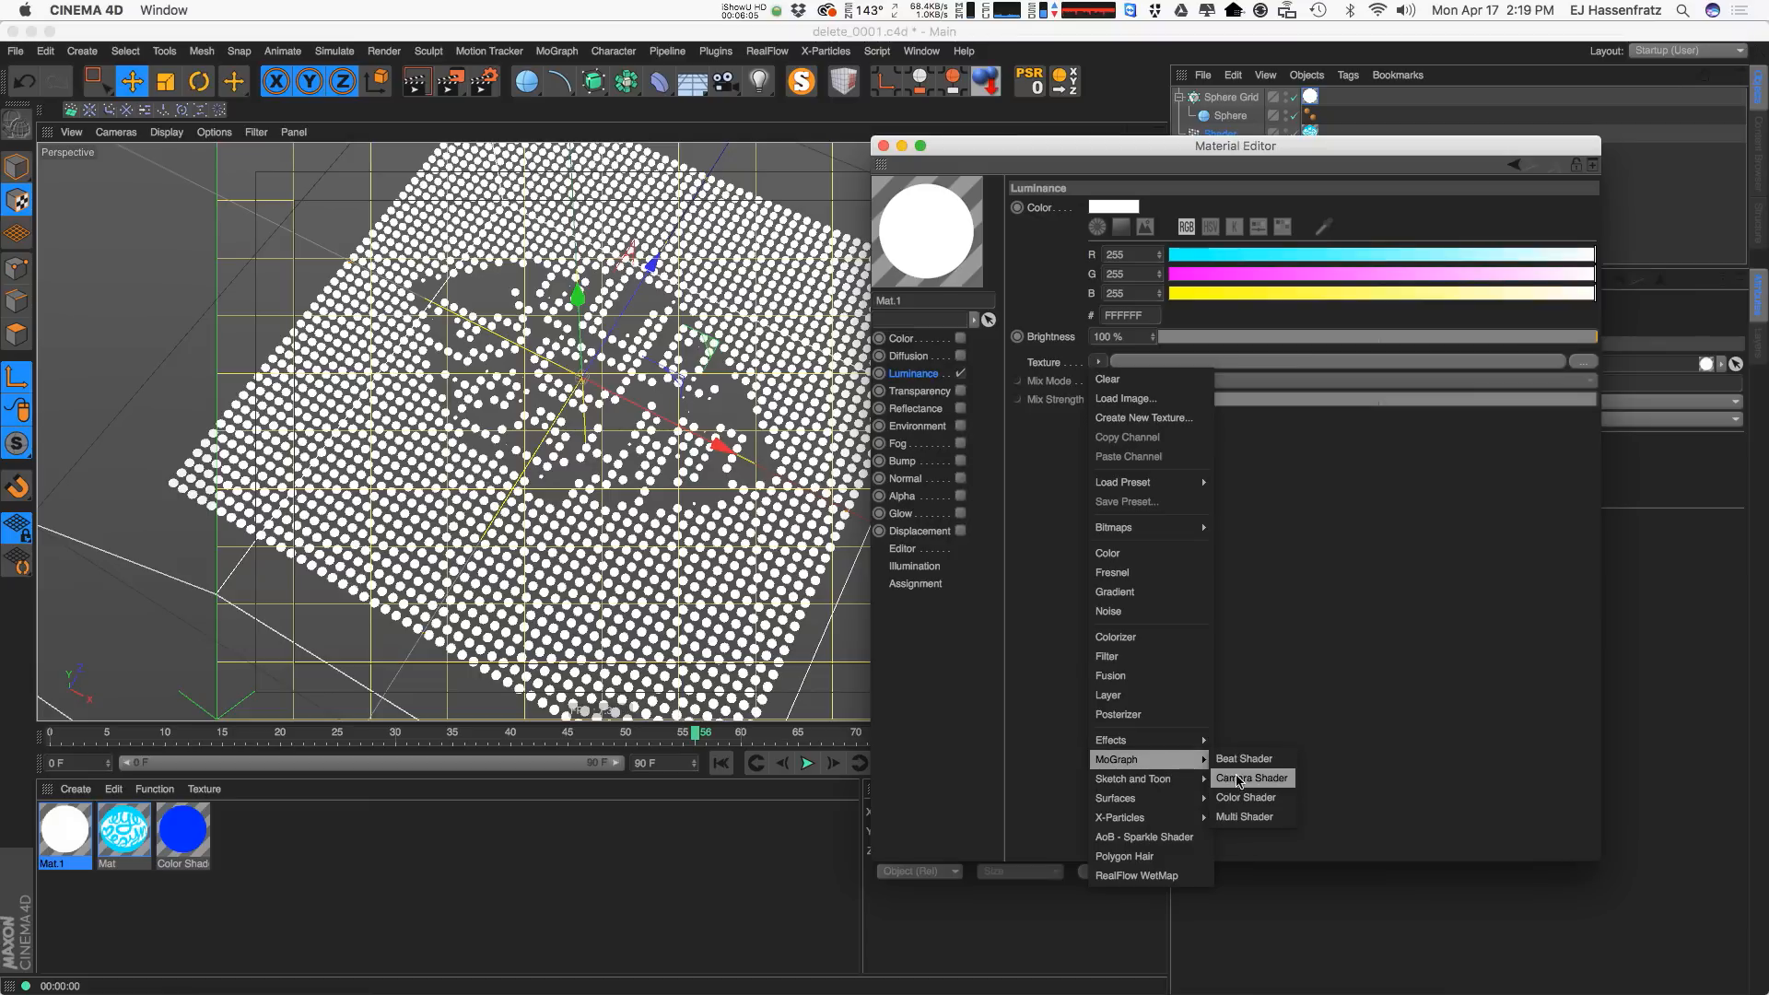
click(1262, 798)
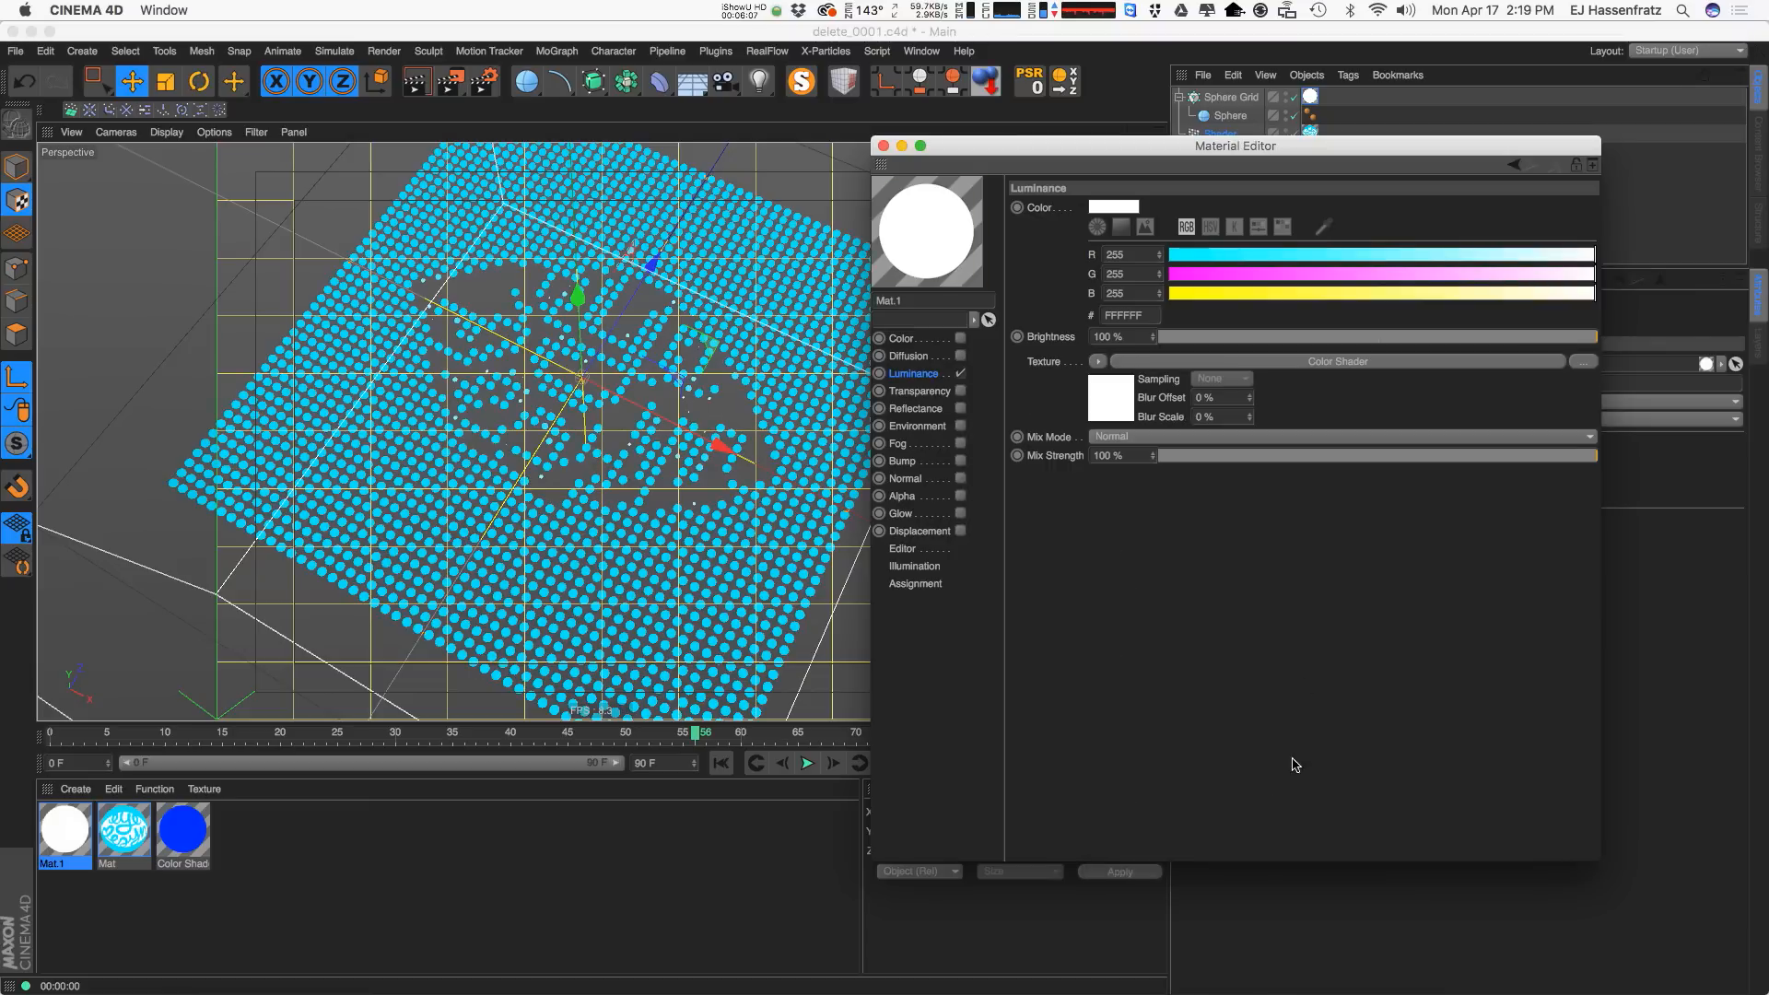
Close the material editor and render the viewport to check the flat-shaded spheres.
alt+middle_drag(722, 393, 700, 416)
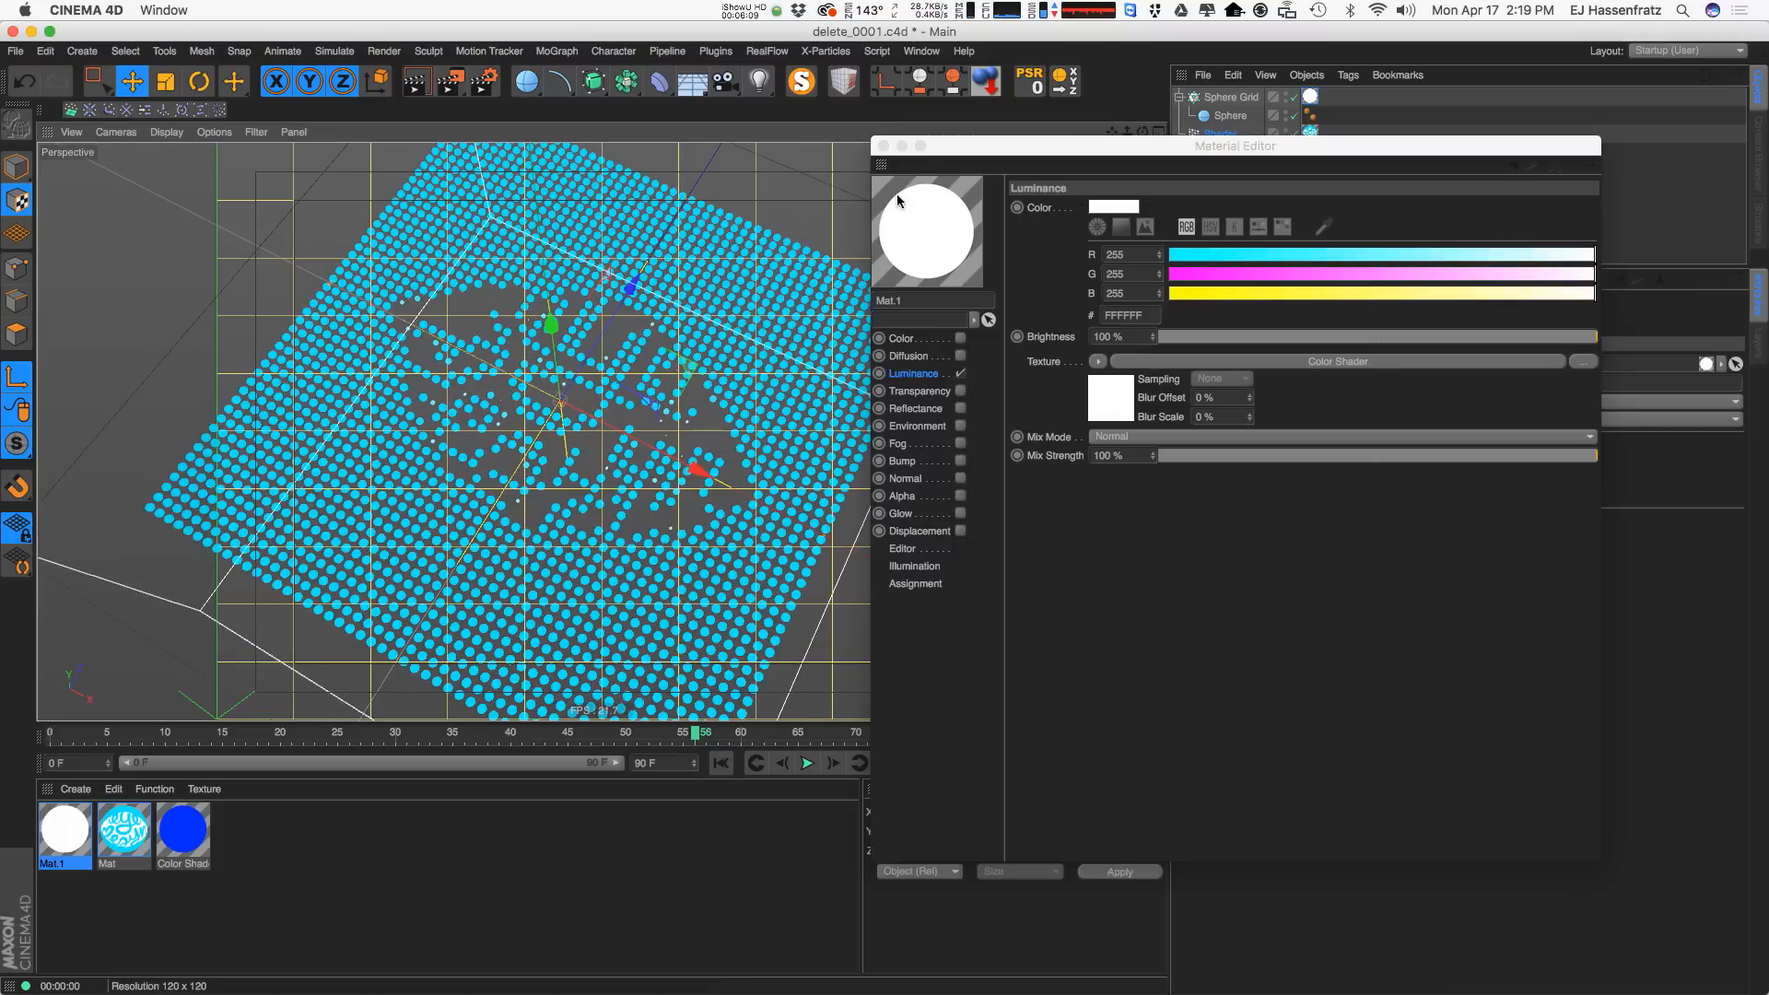
click(884, 147)
key(super+r)
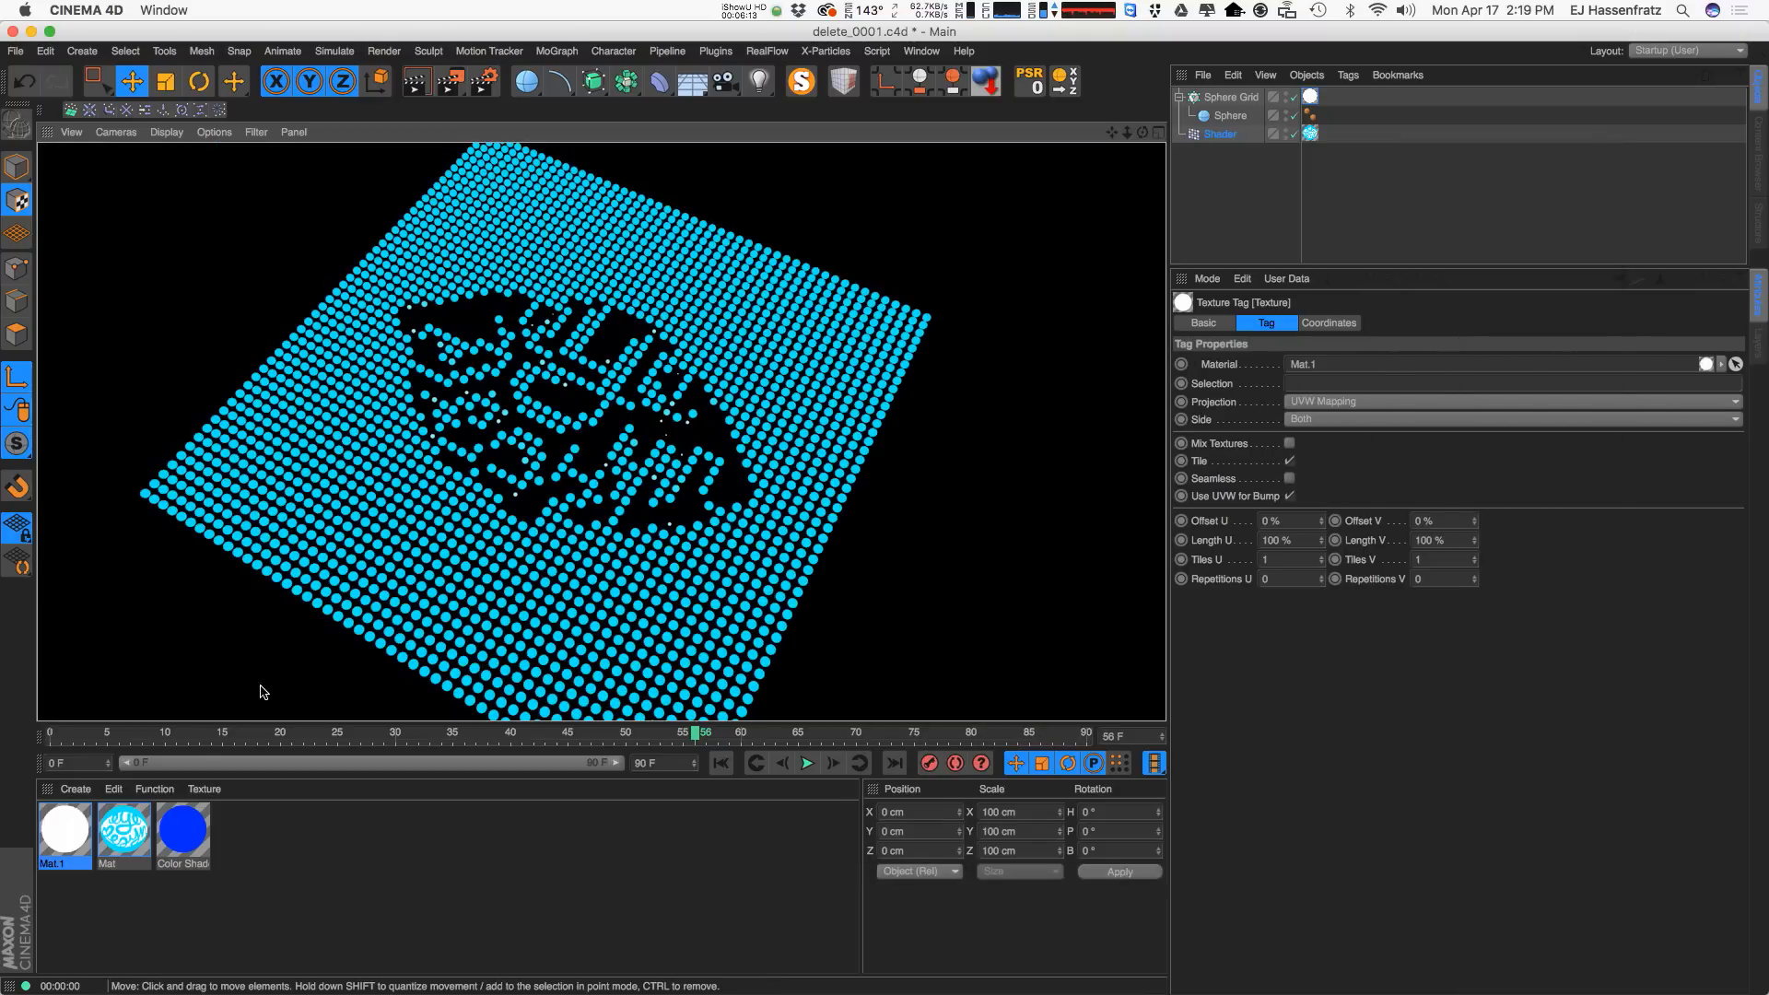
Rename the new white luminance material as Logo Shader.
double_click(74, 869)
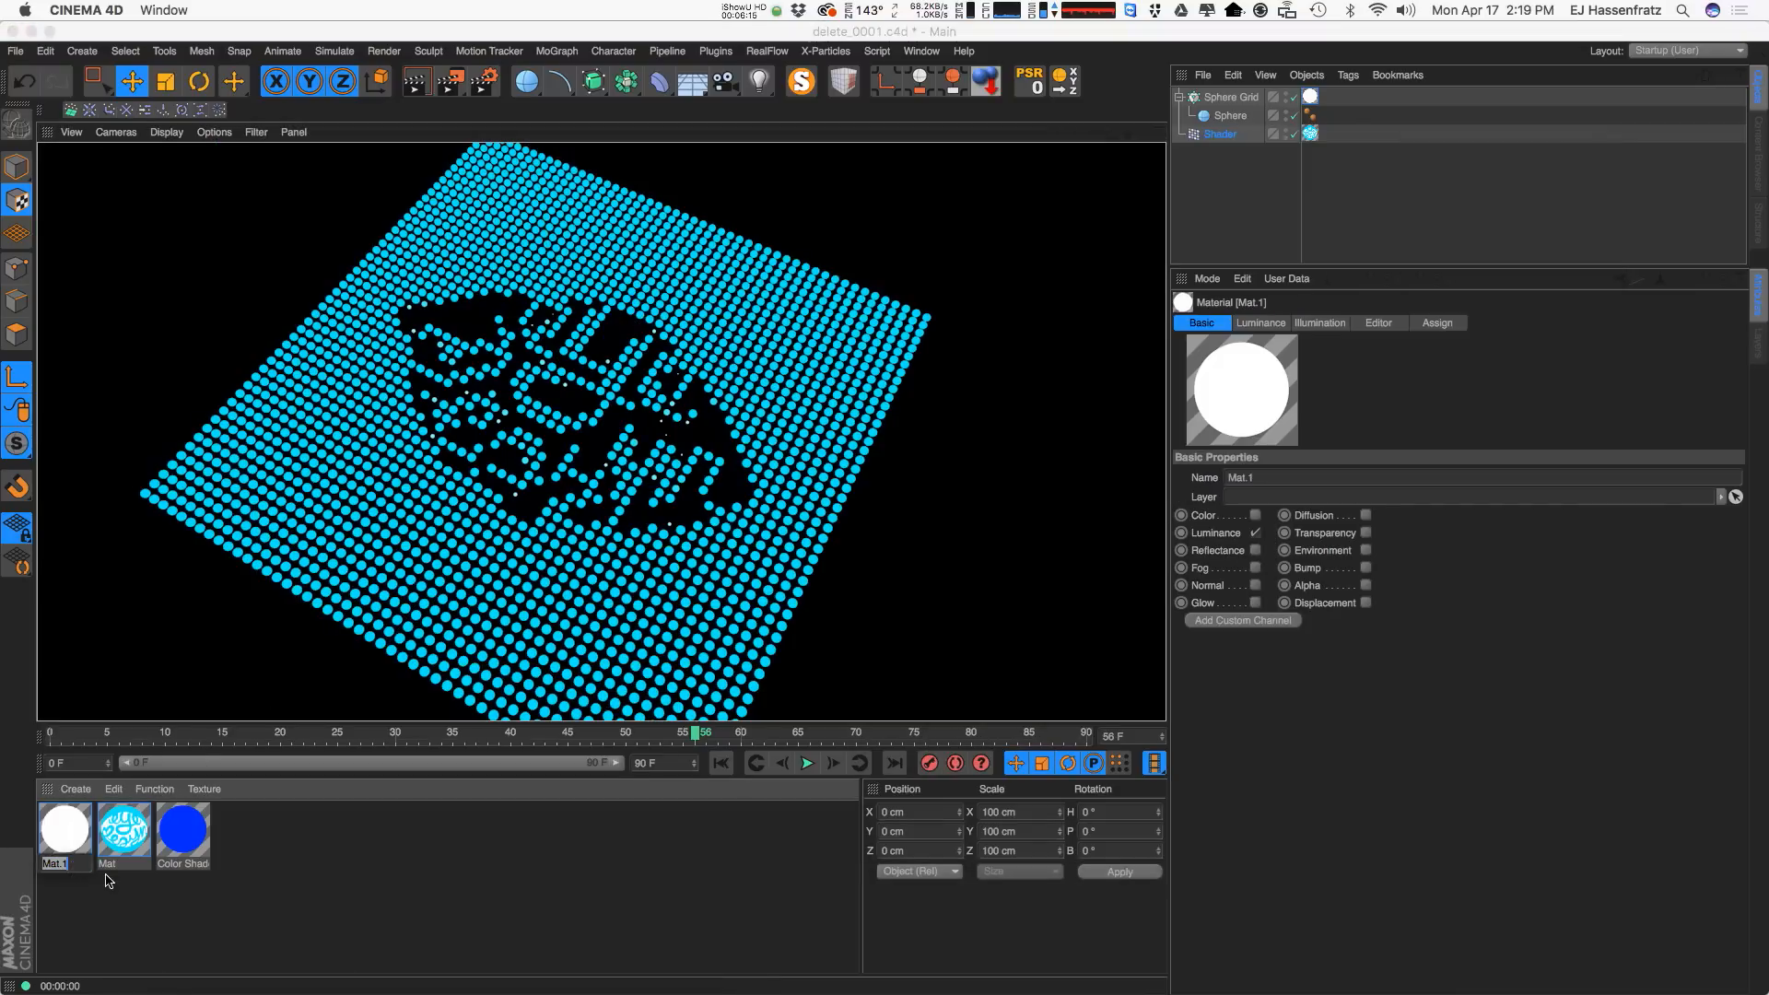
text(Colo)
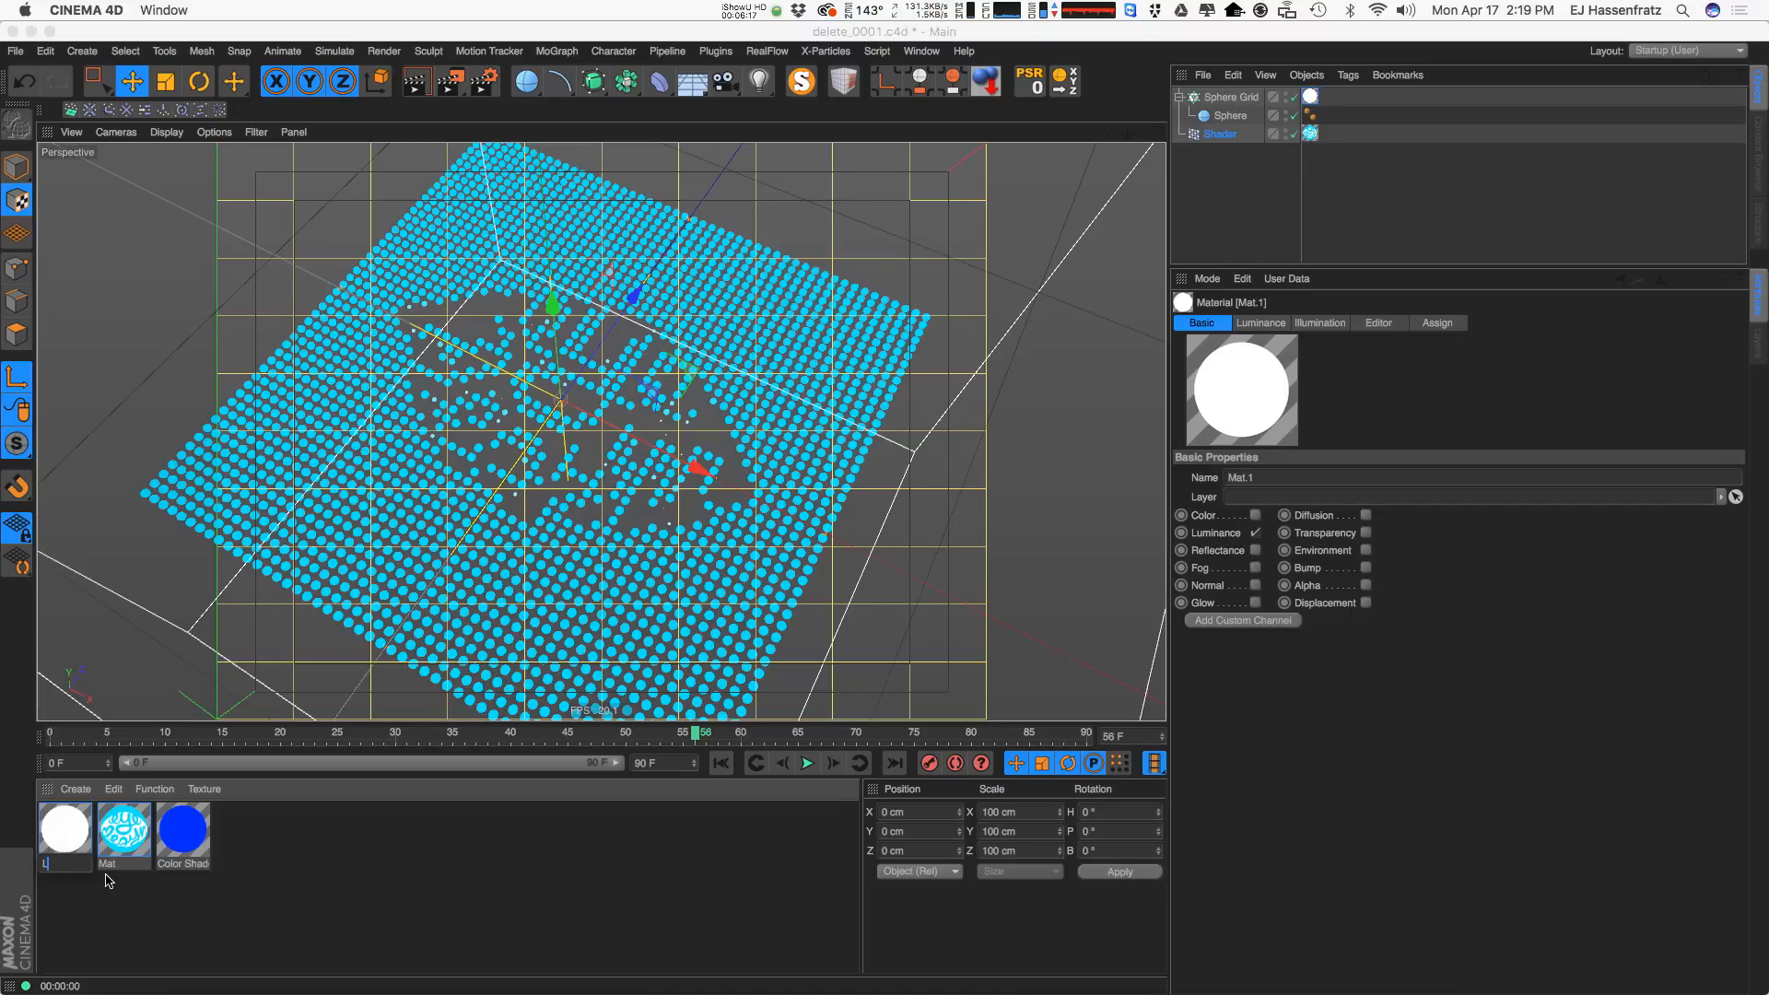
key(Return)
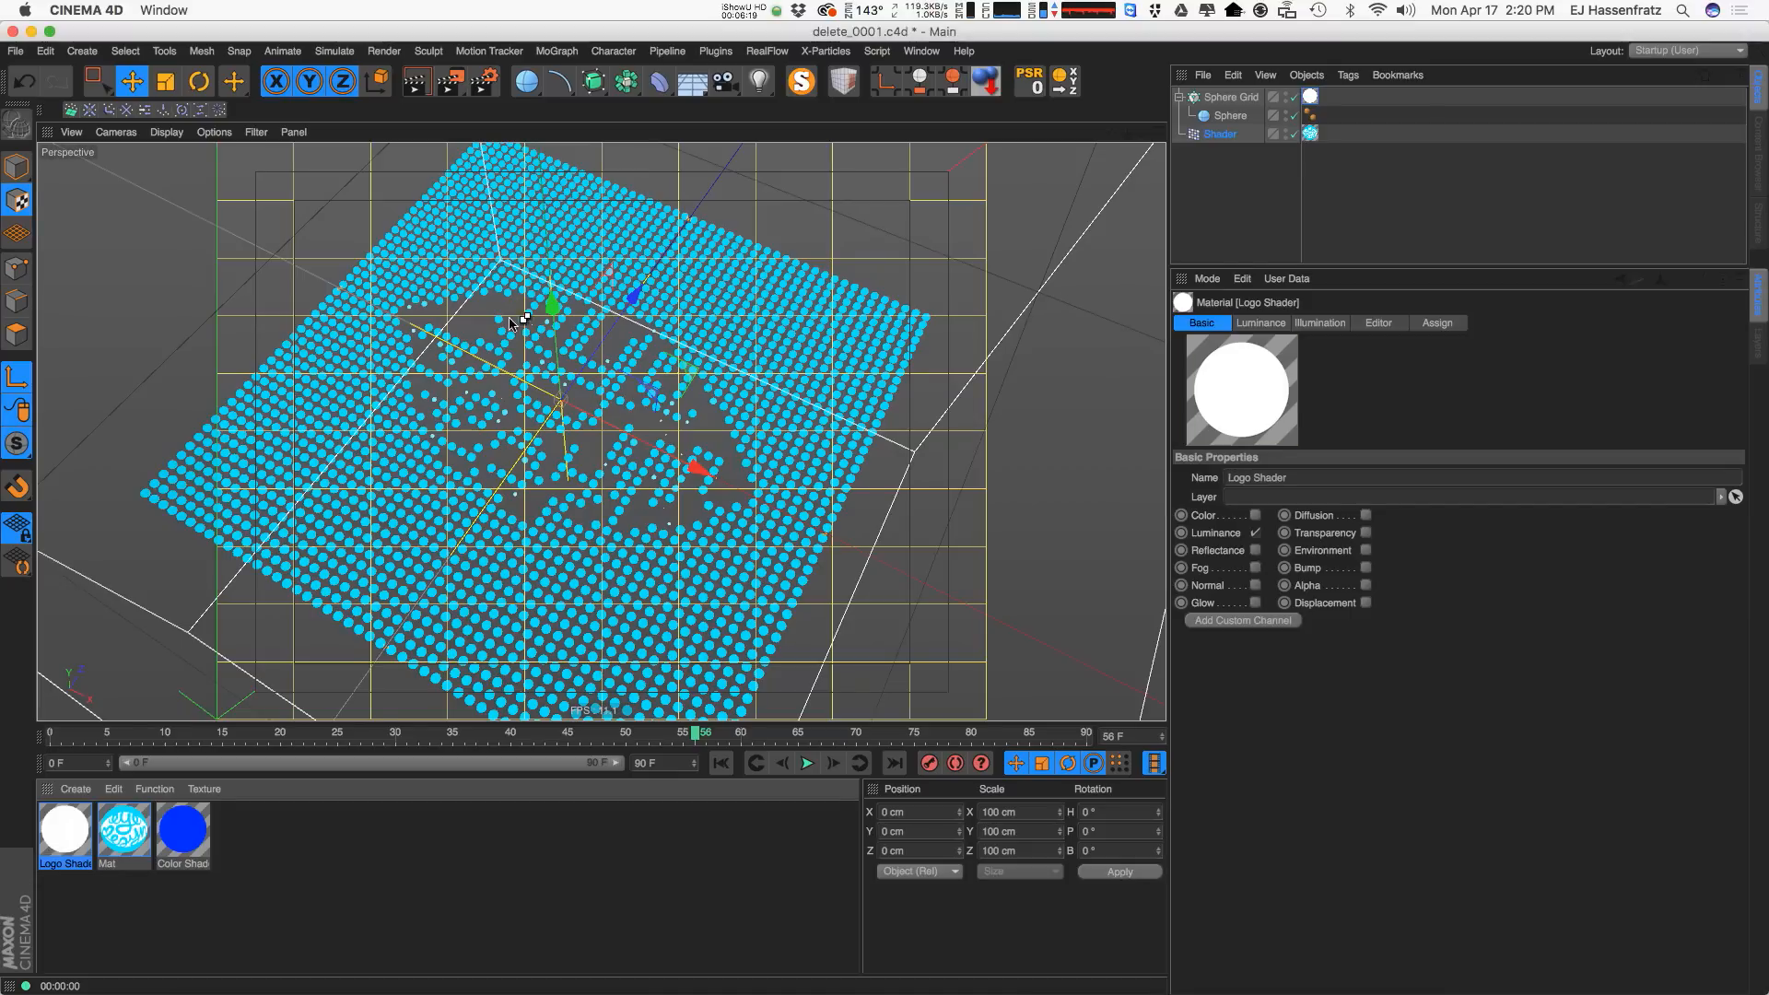
Render the viewport from slightly different angles to examine the logo pattern across the flat-shaded spheres.
key(super+r)
alt+drag(544, 362, 613, 460)
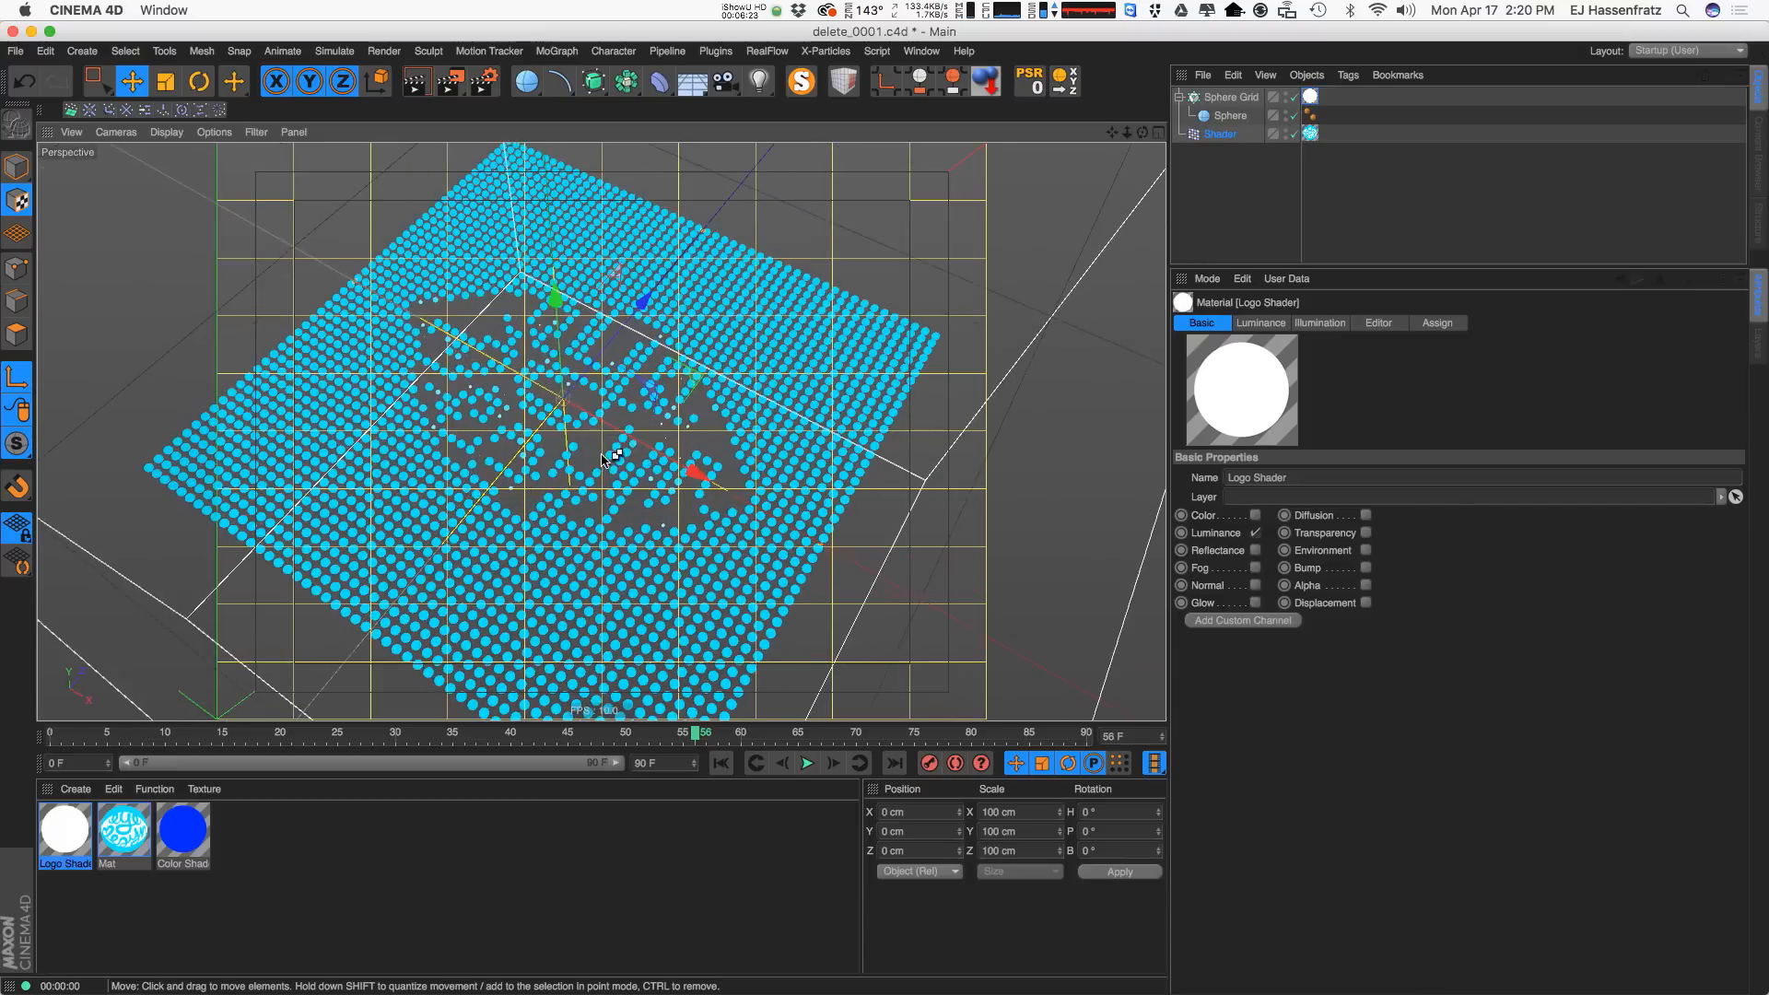
key(super+r)
Revert the project to its saved version, discarding the changes, and render the restored sphere grid.
click(1219, 134)
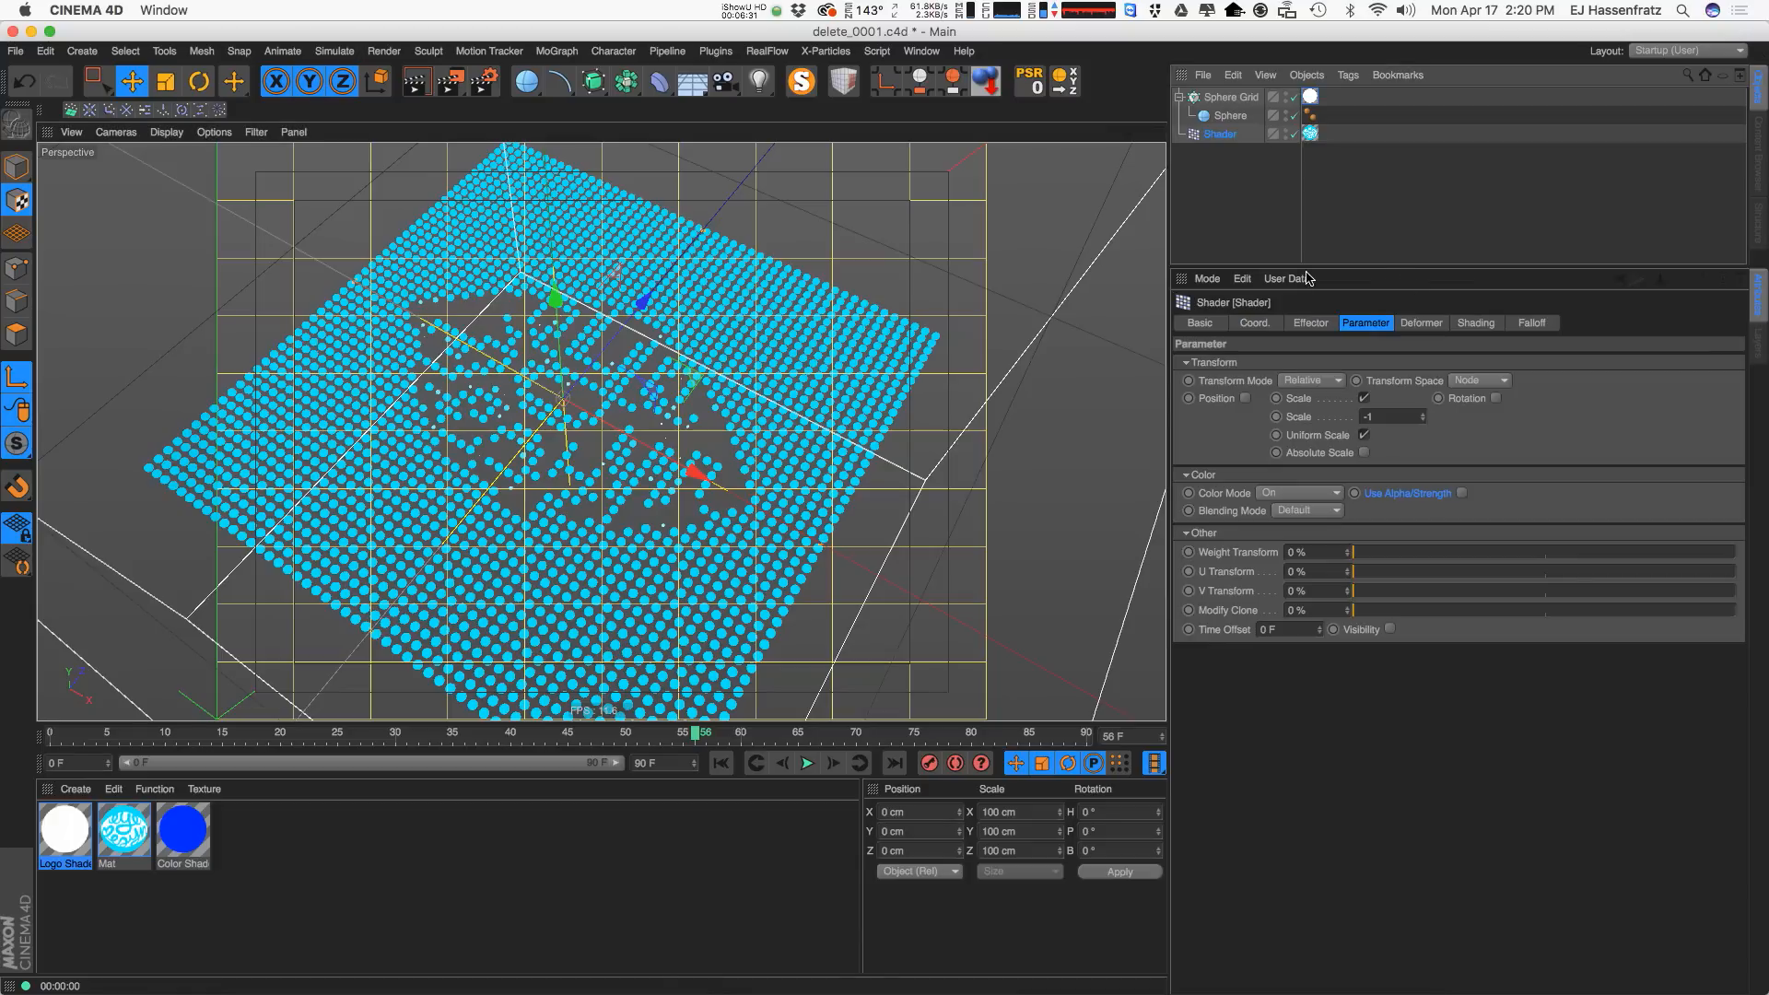
click(922, 51)
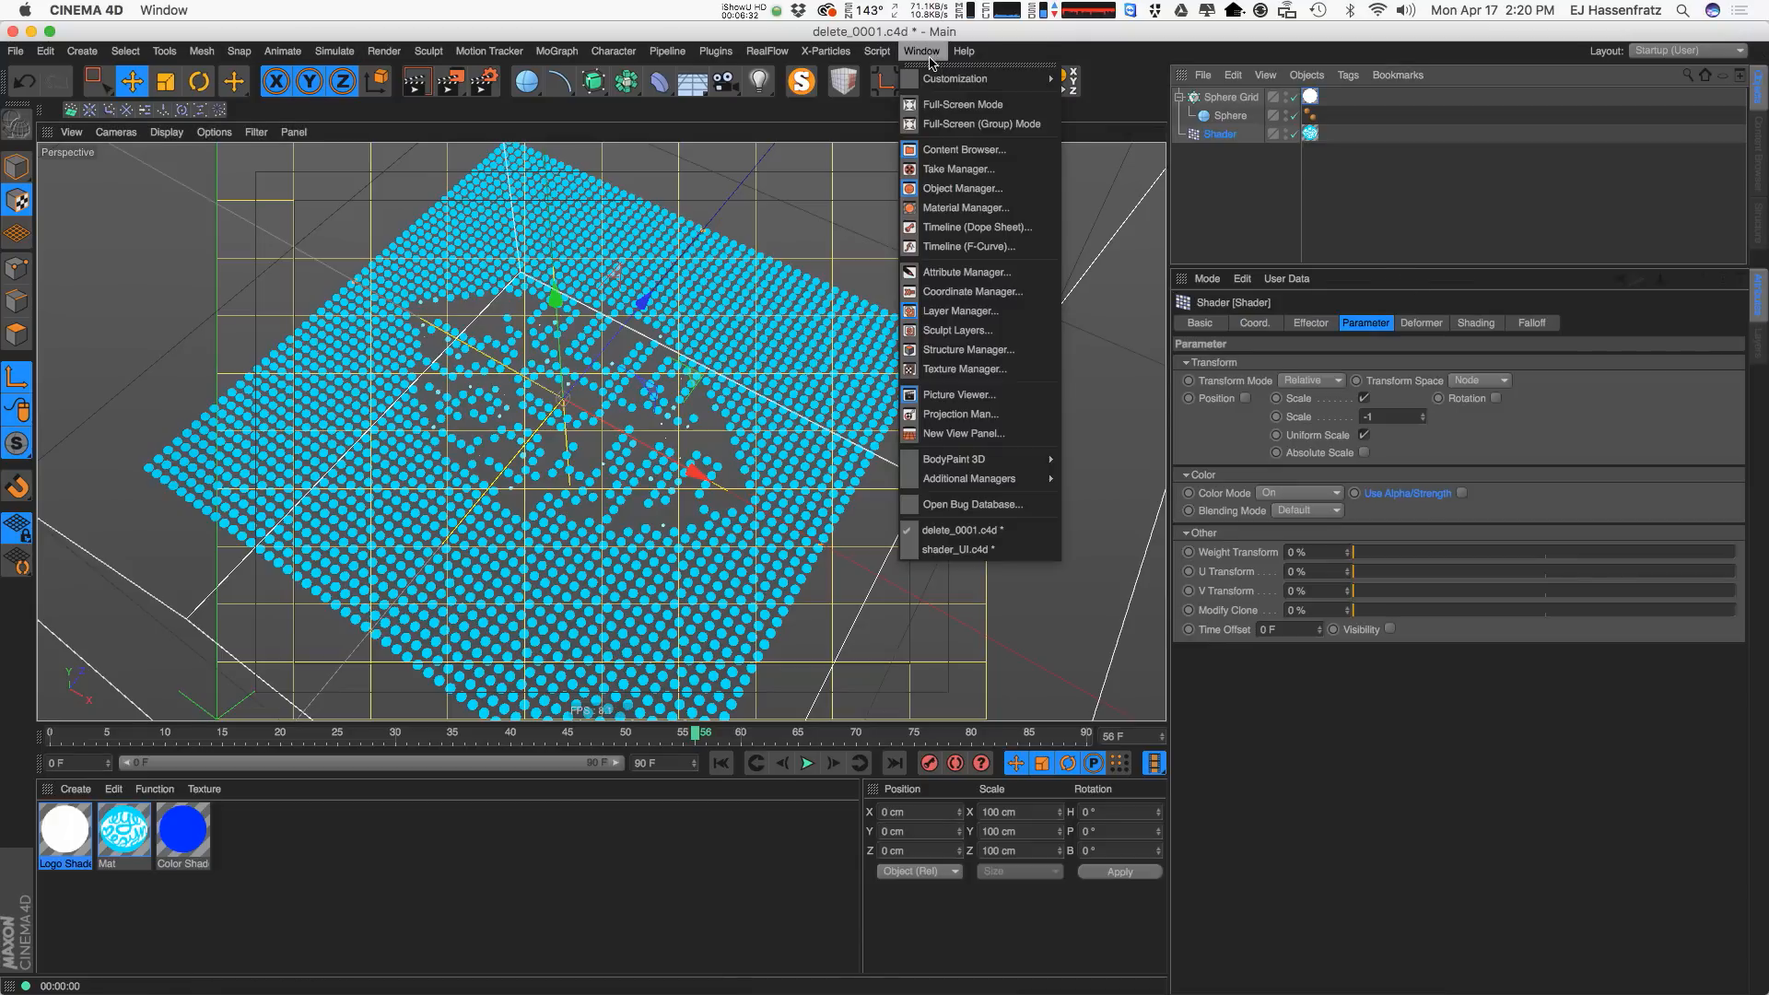
click(16, 51)
click(92, 163)
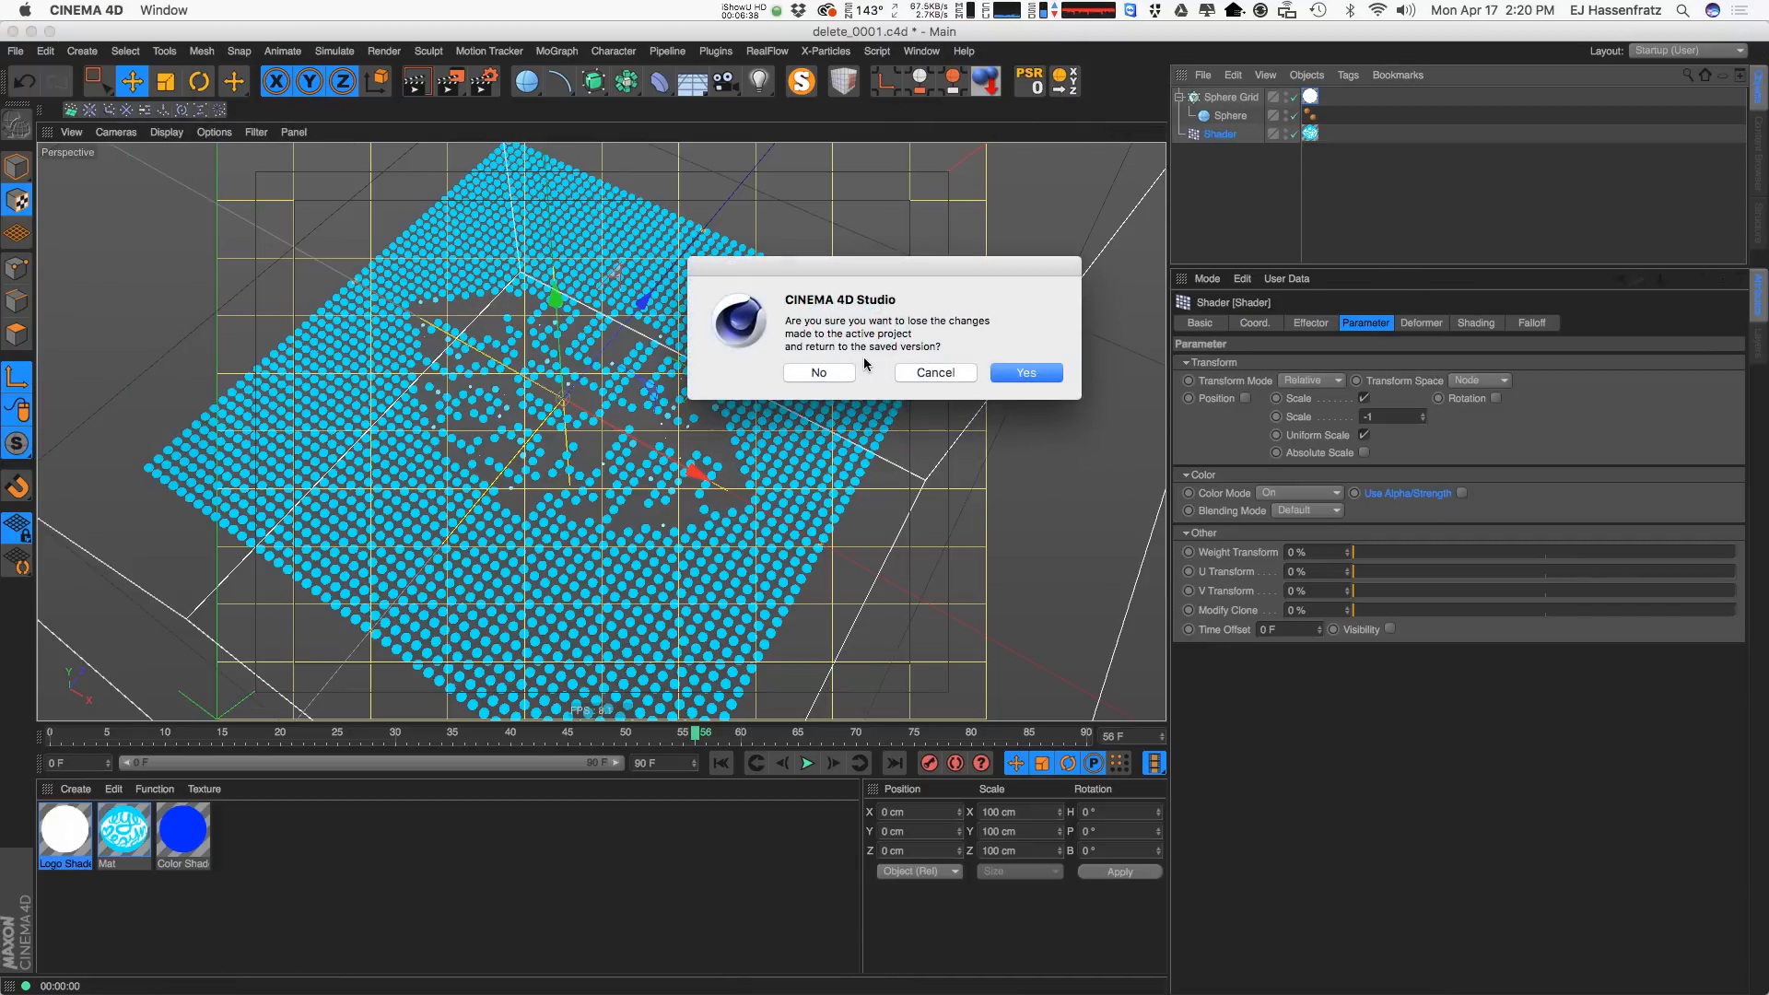
click(1028, 373)
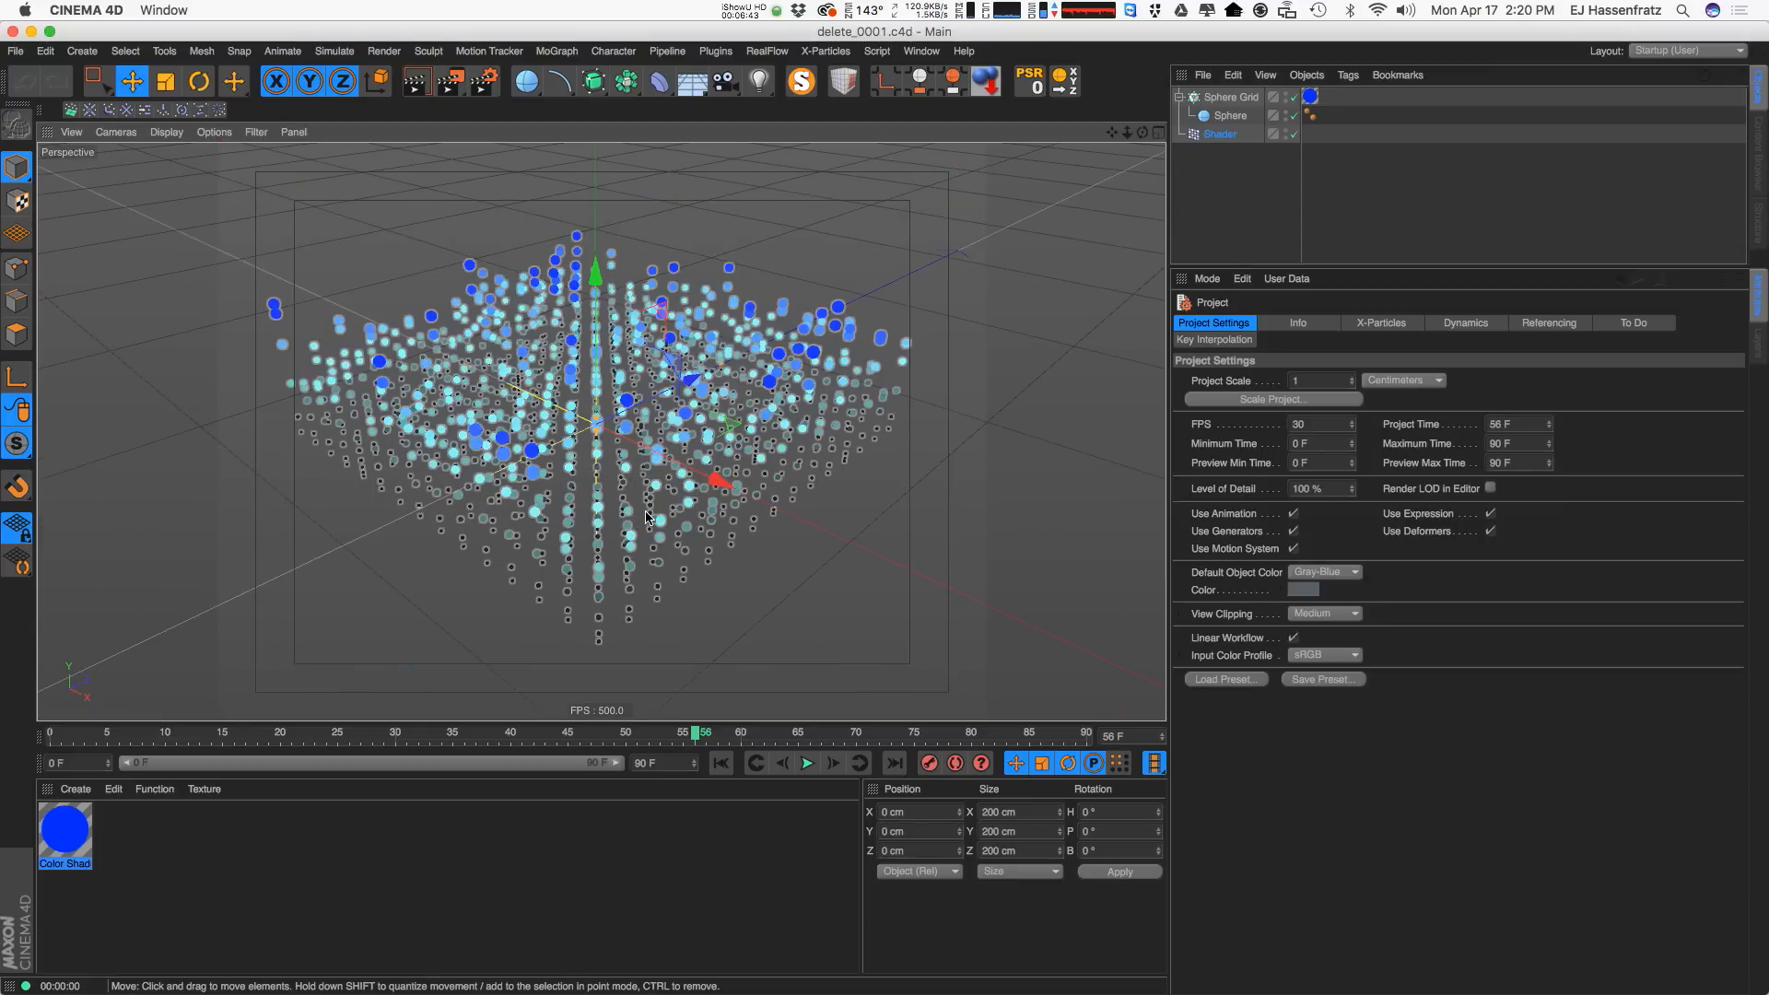
key(super+r)
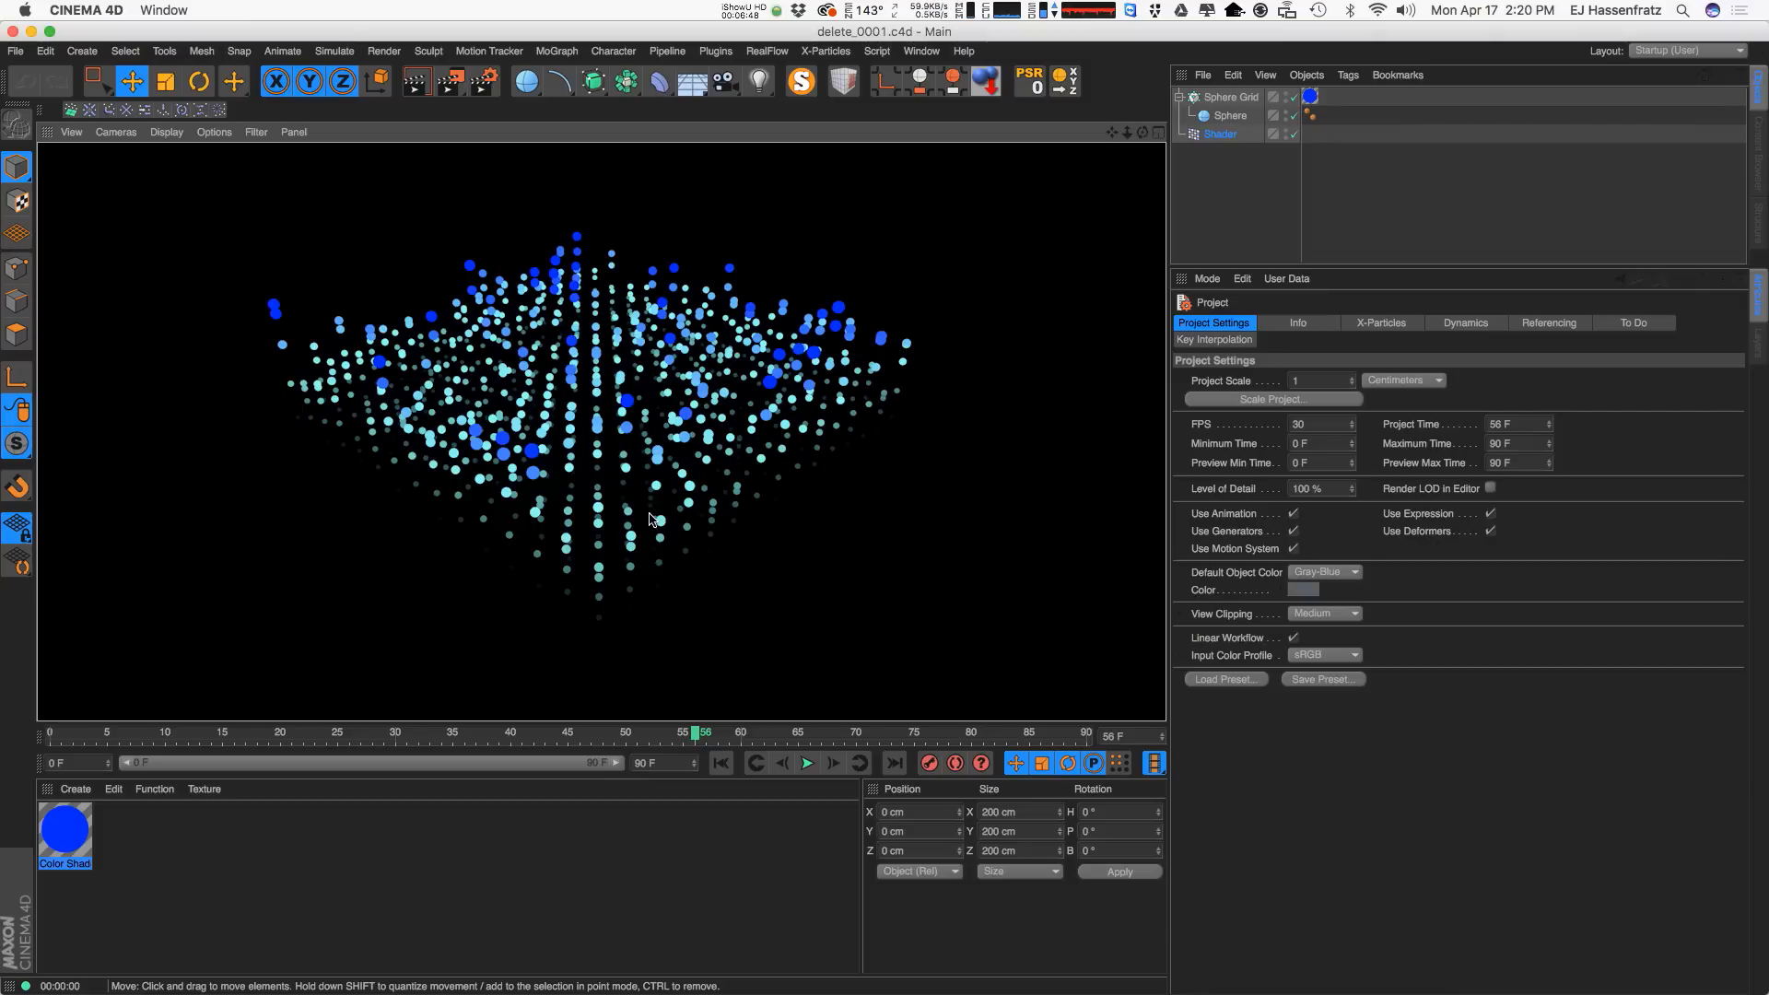
Add a camera with nothing else selected and look at the scene through it.
click(1401, 179)
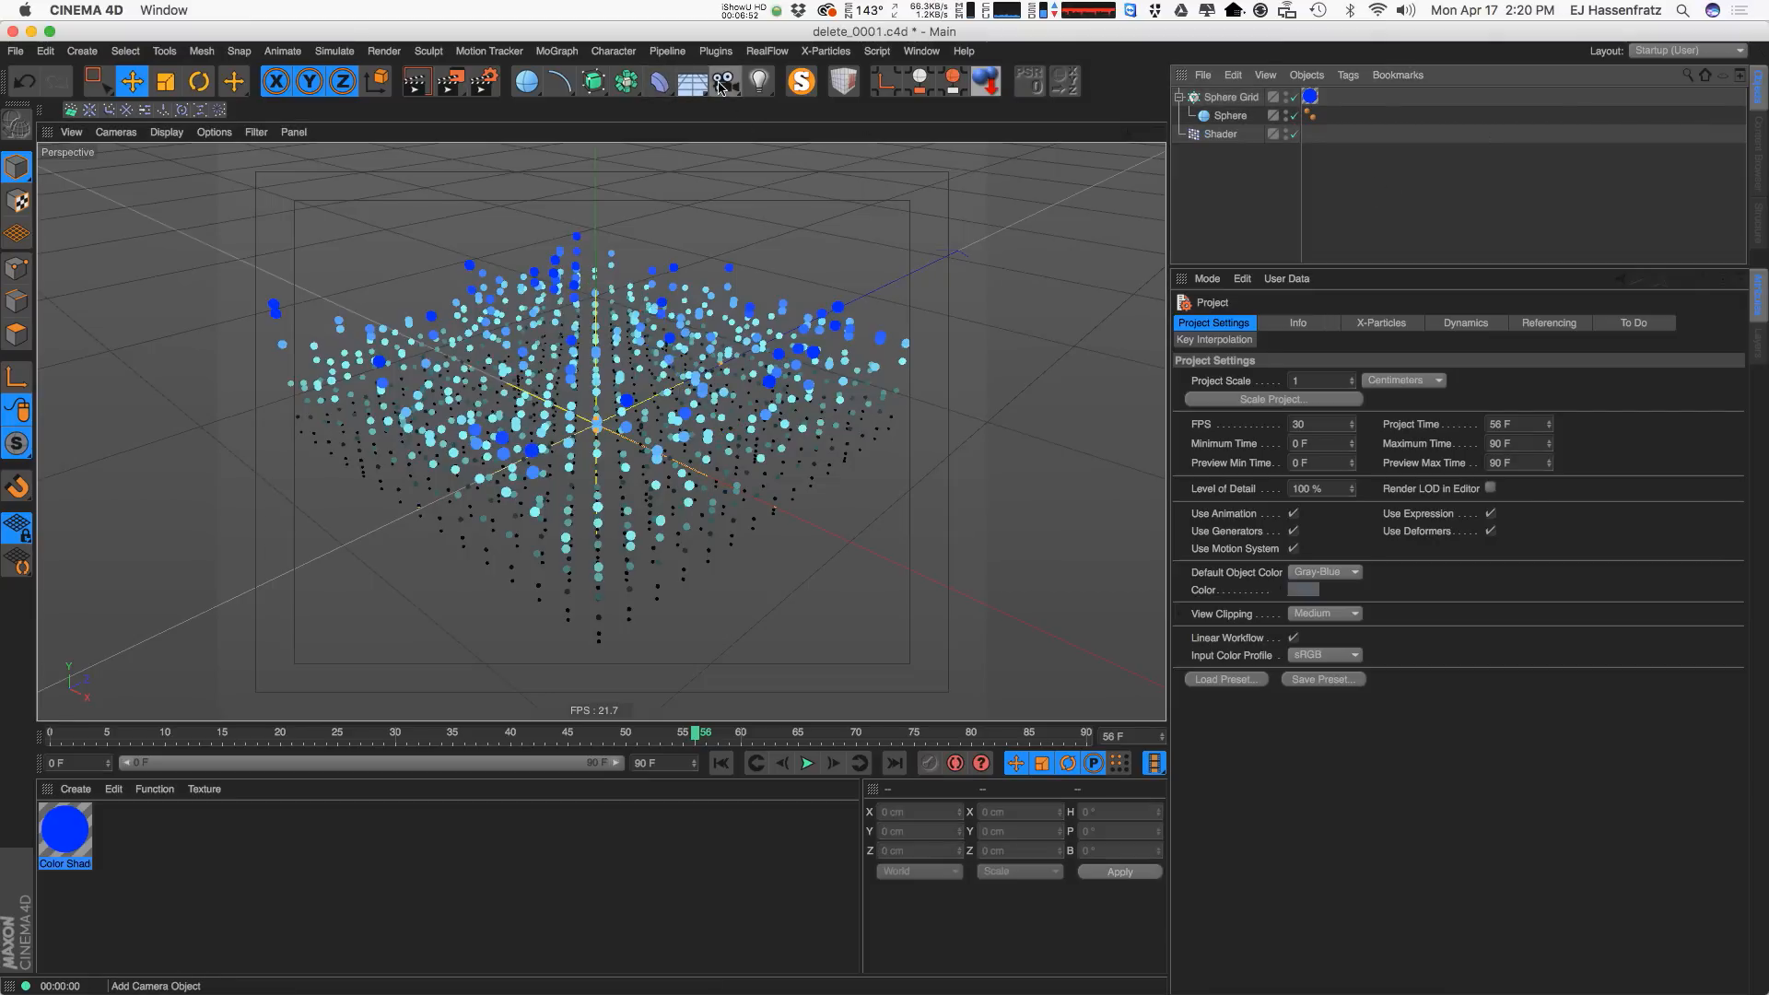
drag(716, 92, 794, 106)
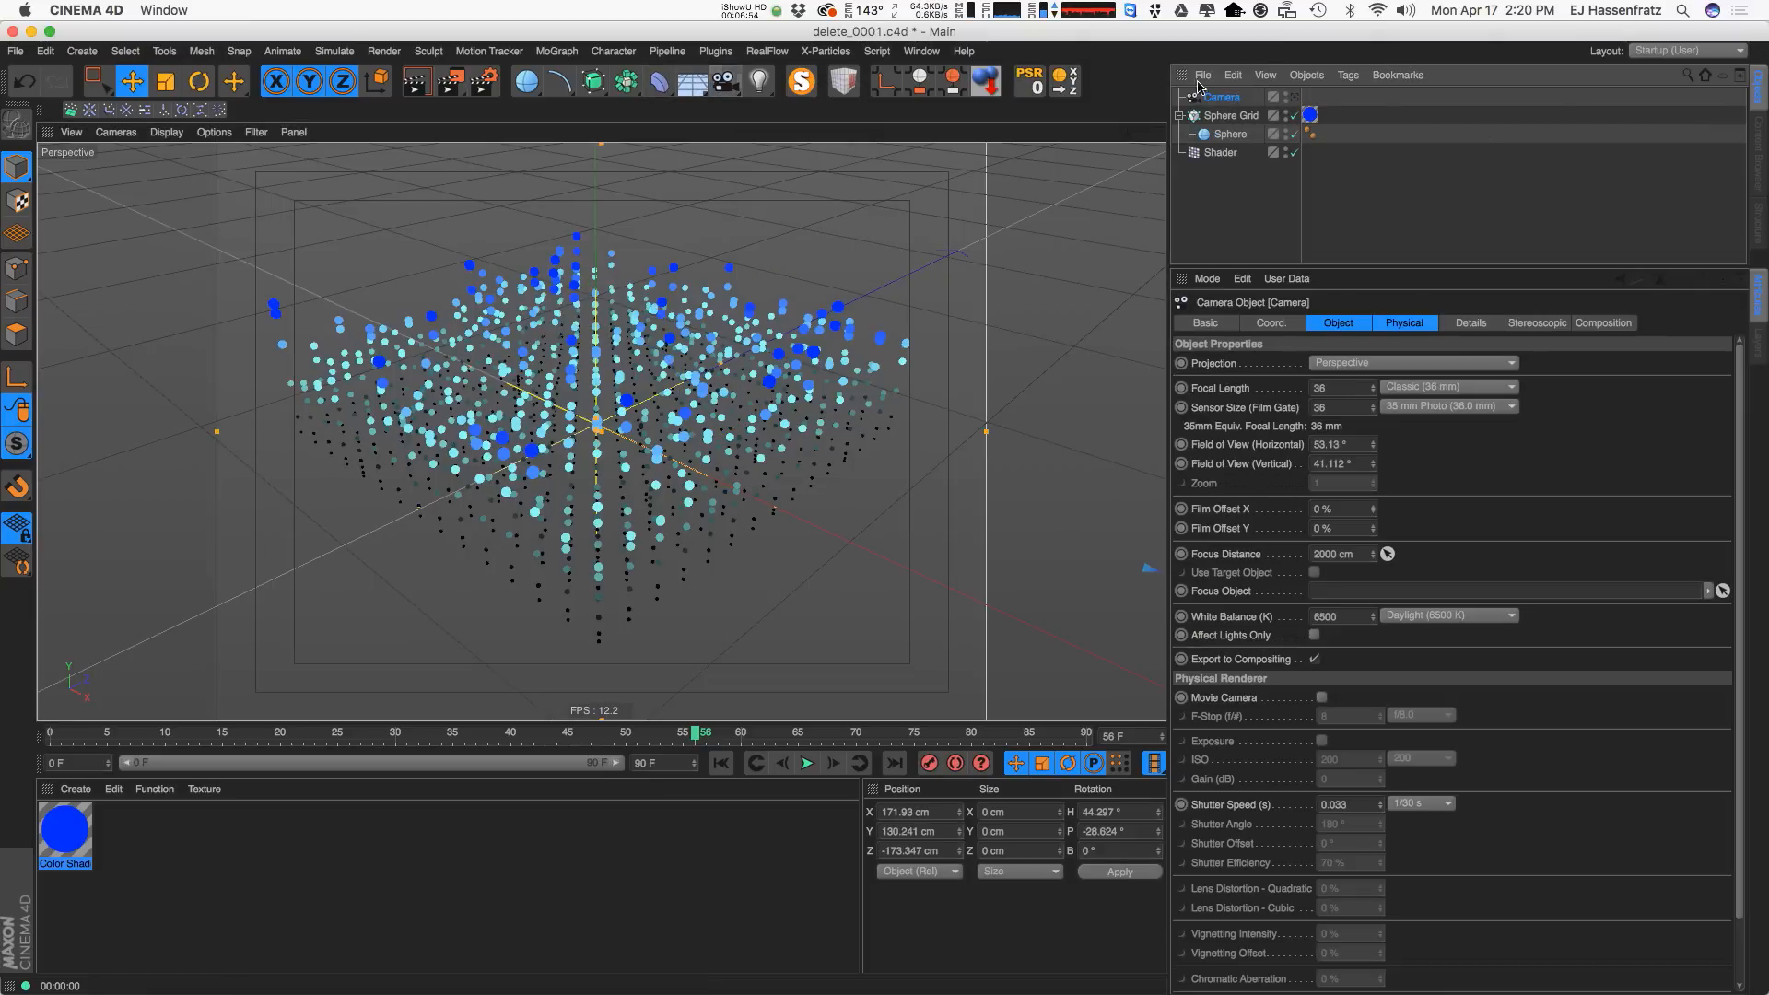
click(1296, 97)
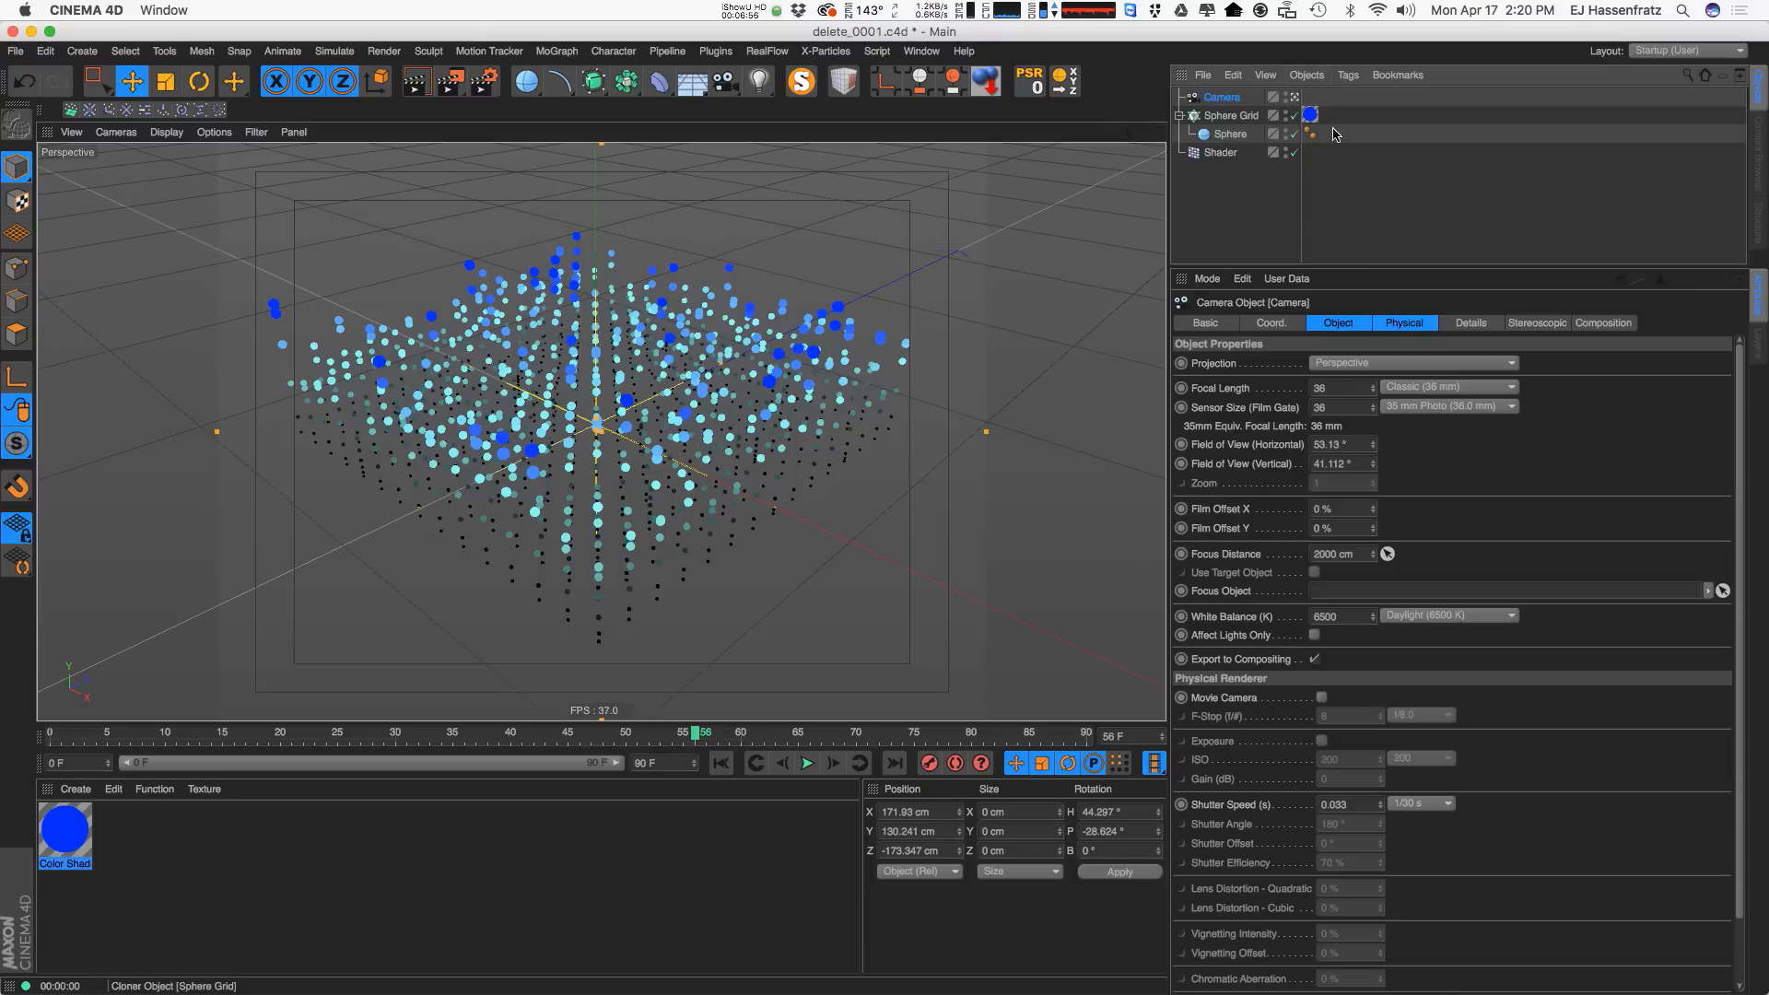
Set the camera's focal length to 35 and sensor size to 50, and frame the sphere grid closer.
click(1331, 388)
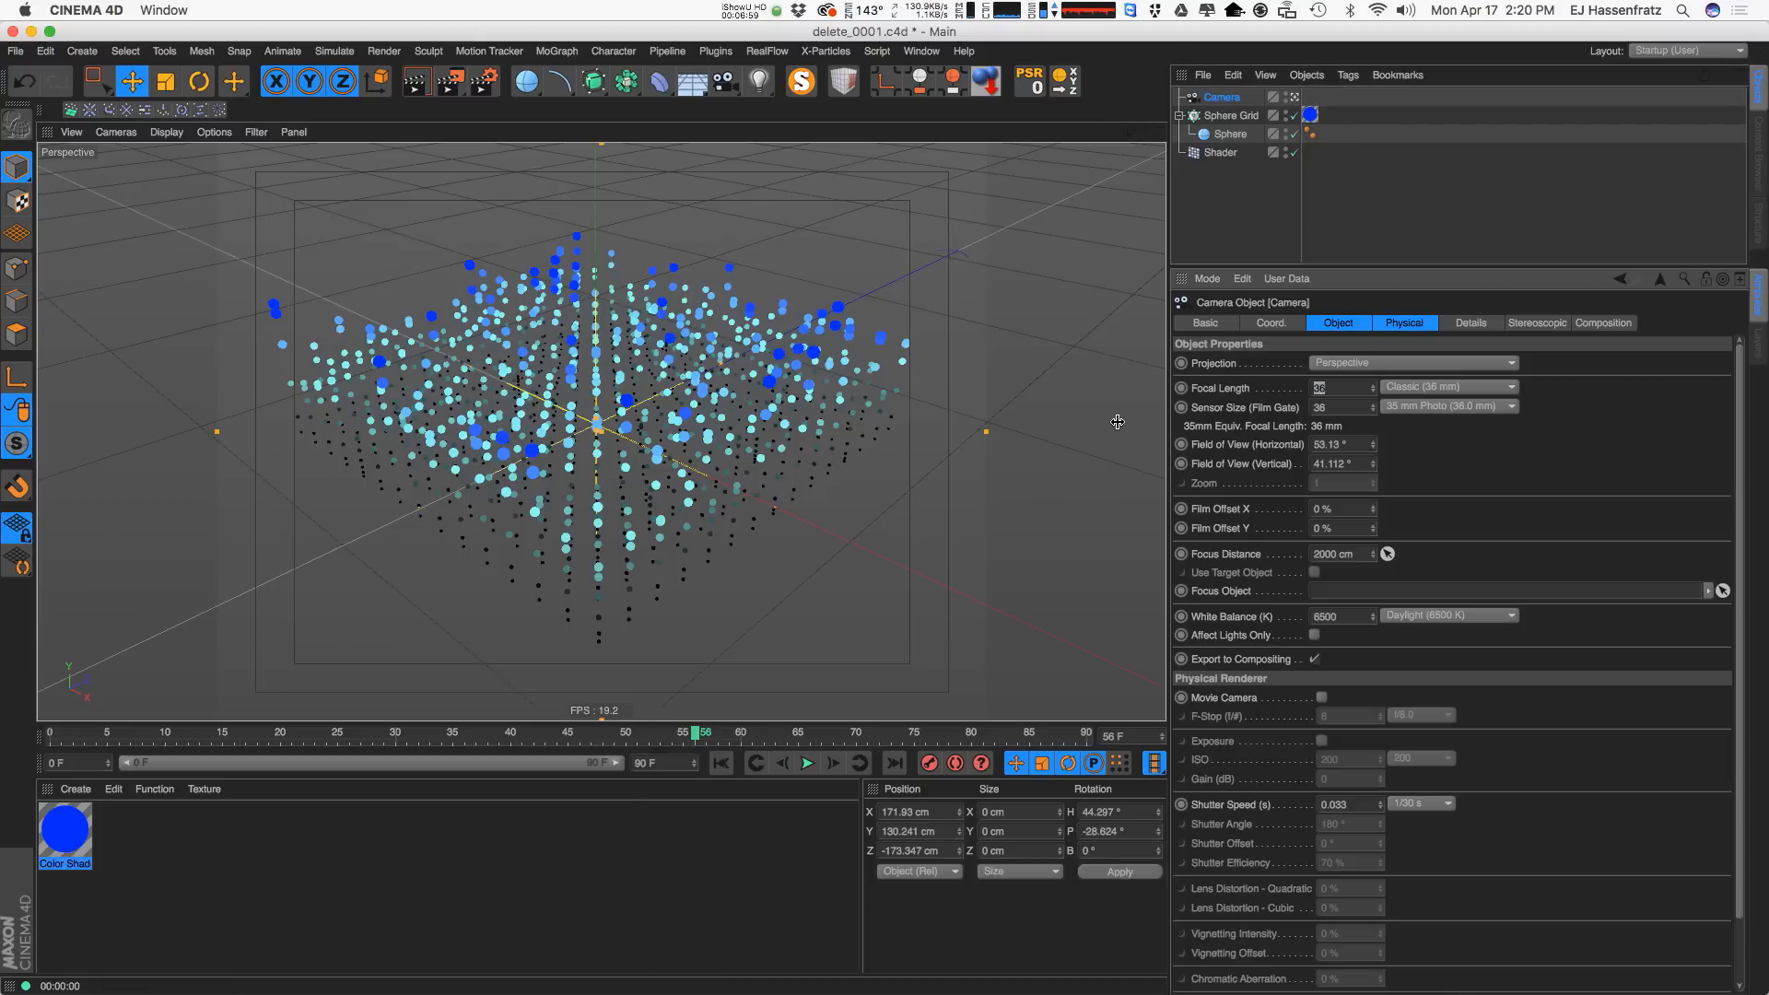
text(35)
key(Tab)
text(50)
key(Return)
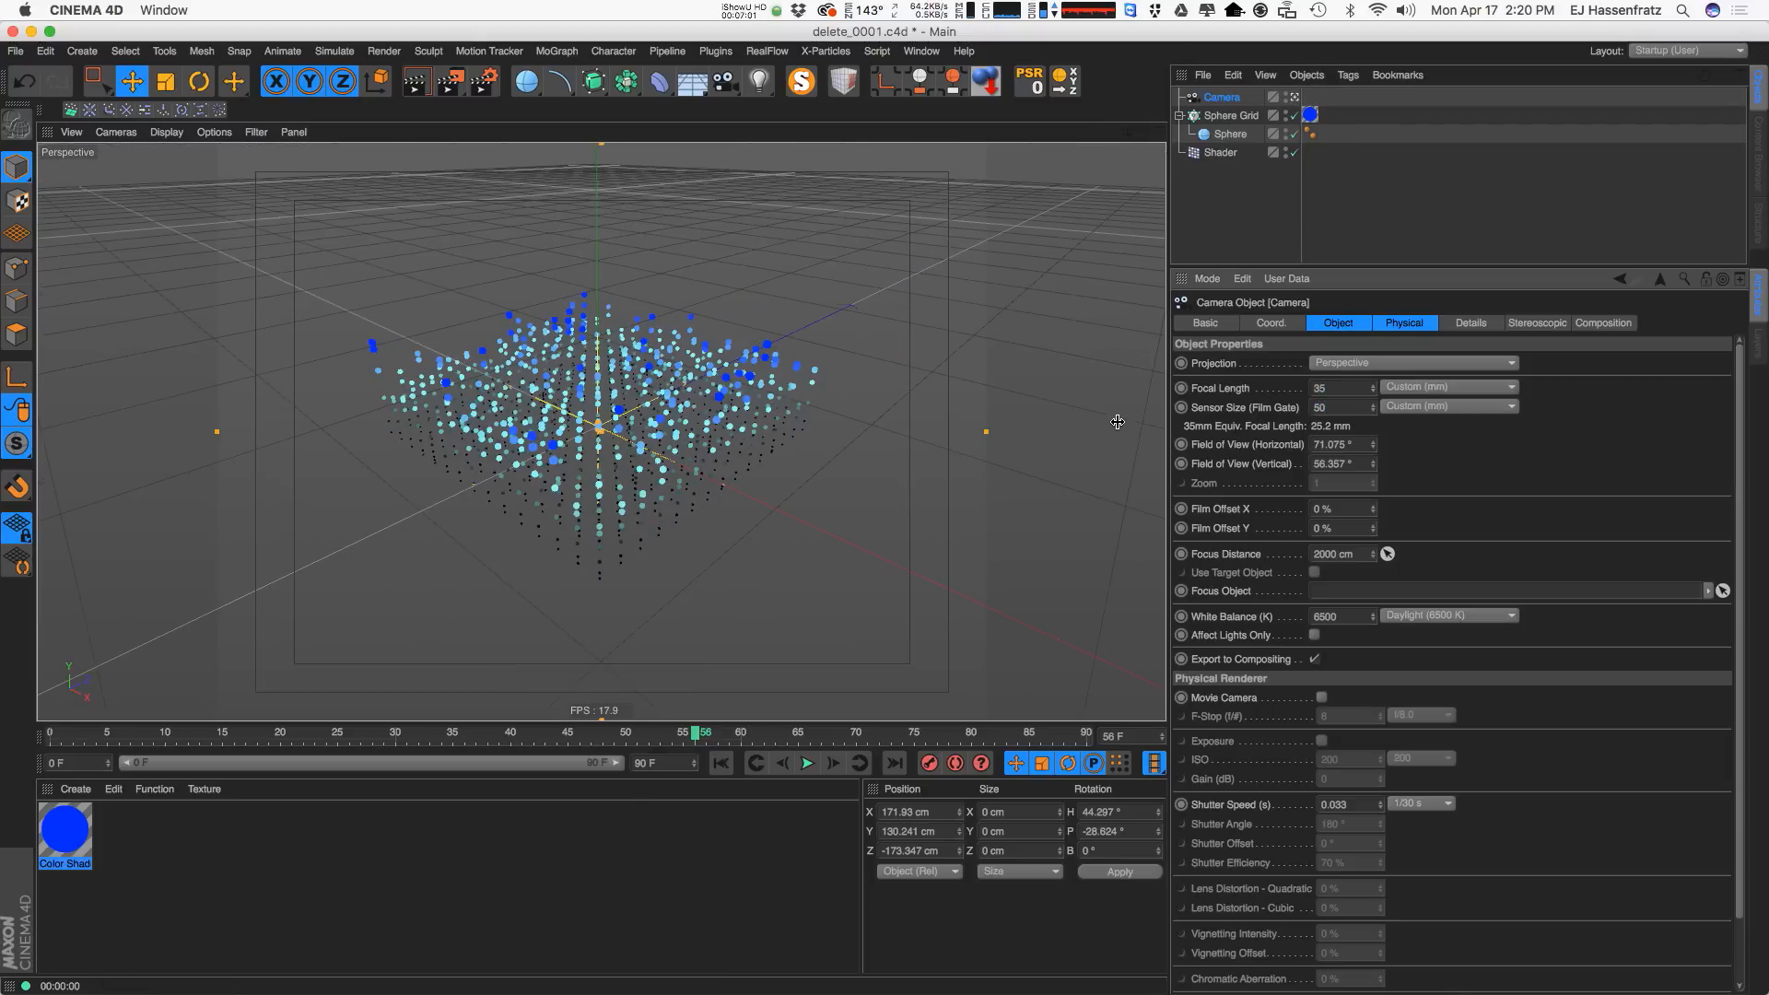
scroll(586, 426, up, 5)
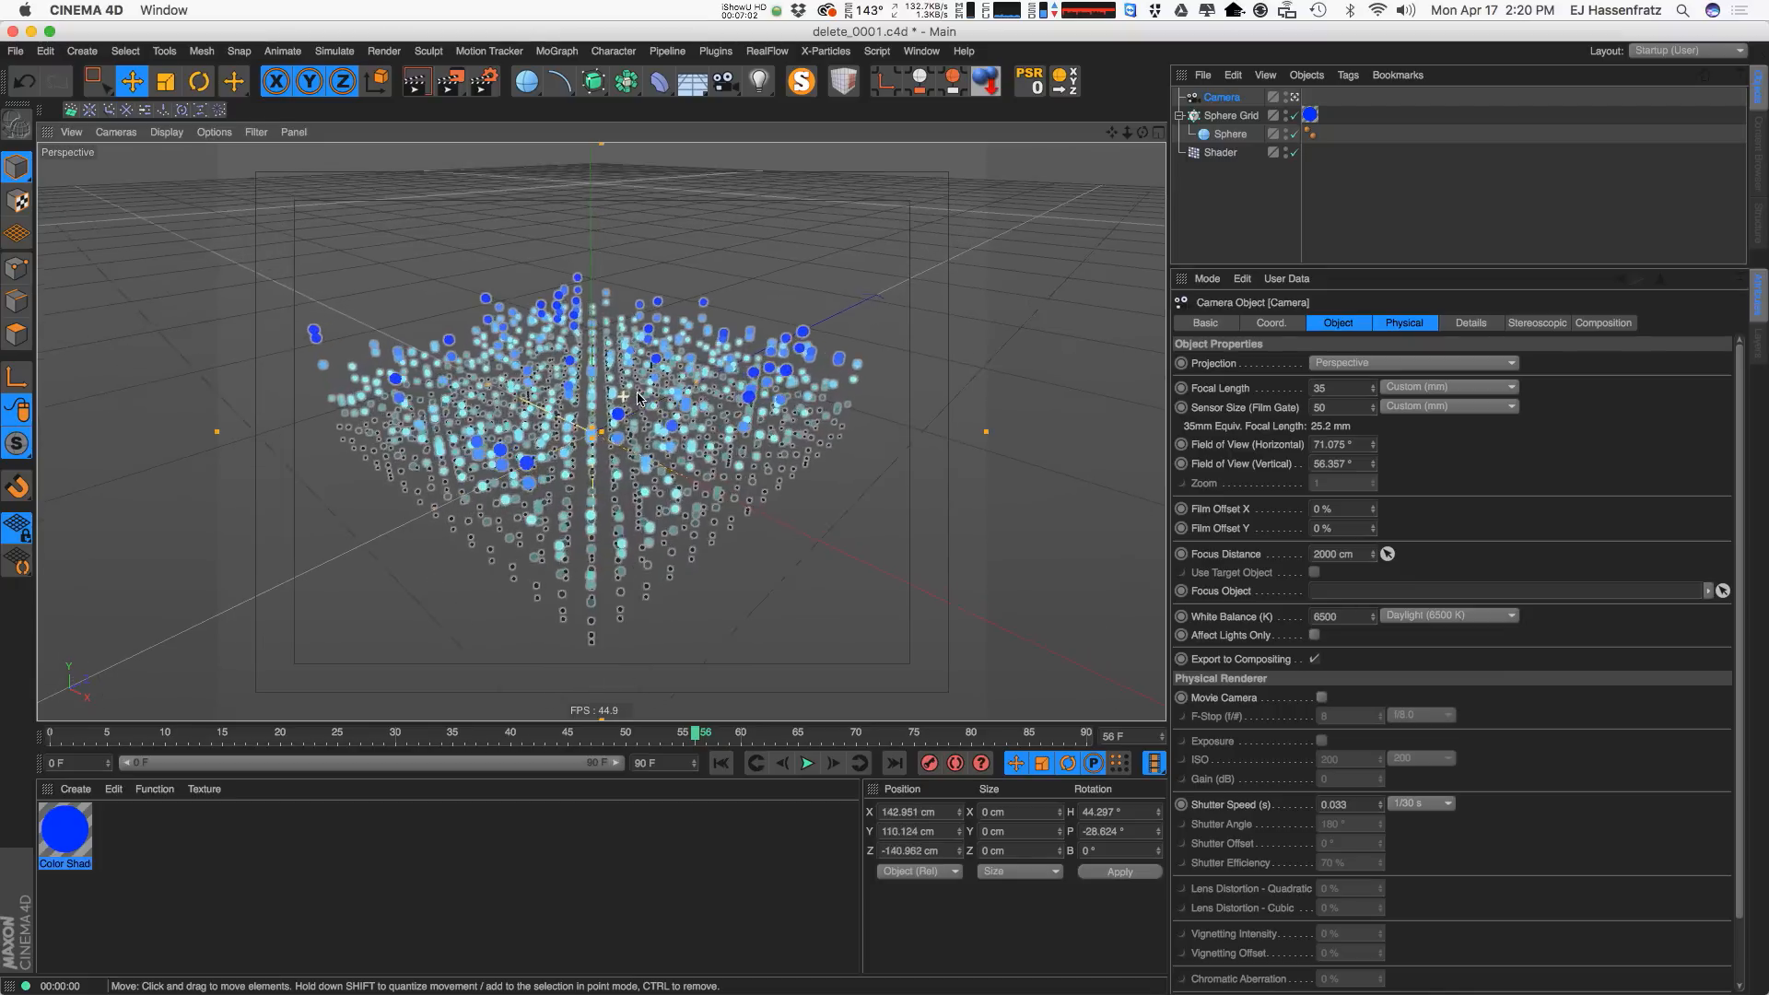
alt+middle_drag(585, 422, 607, 378)
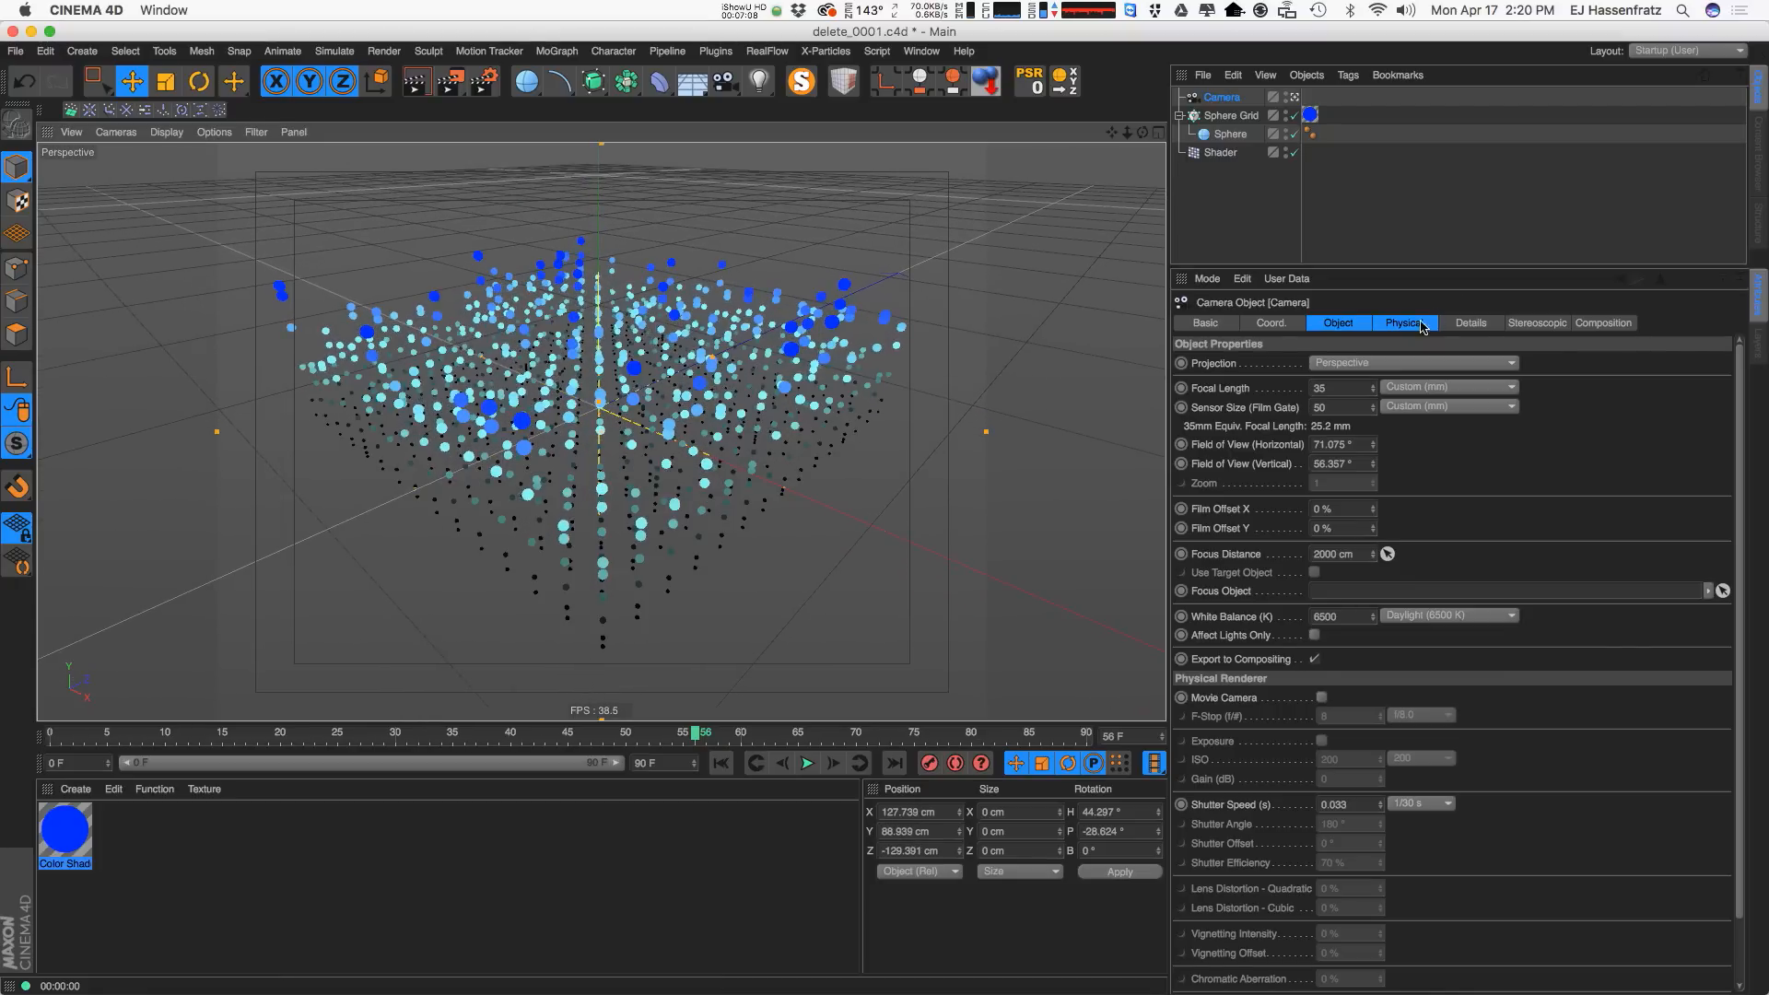
Switch the renderer to Physical and enable Depth Of Field in the render settings.
click(1421, 324)
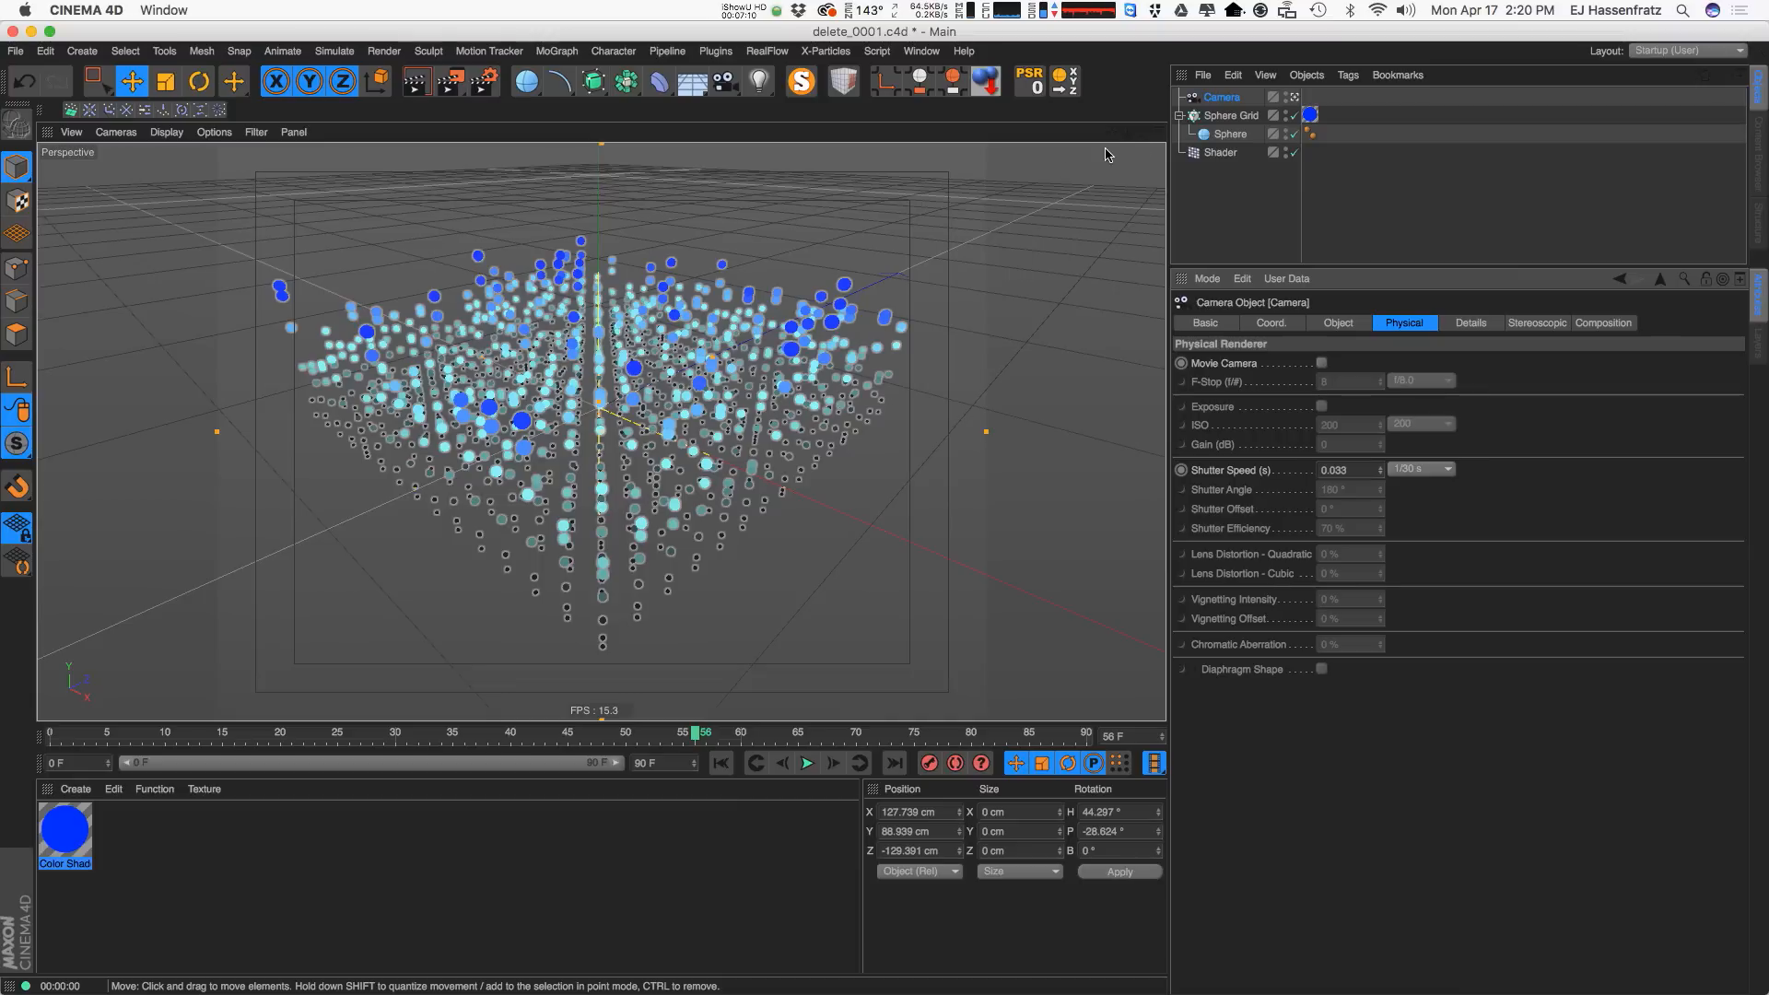
key(super+b)
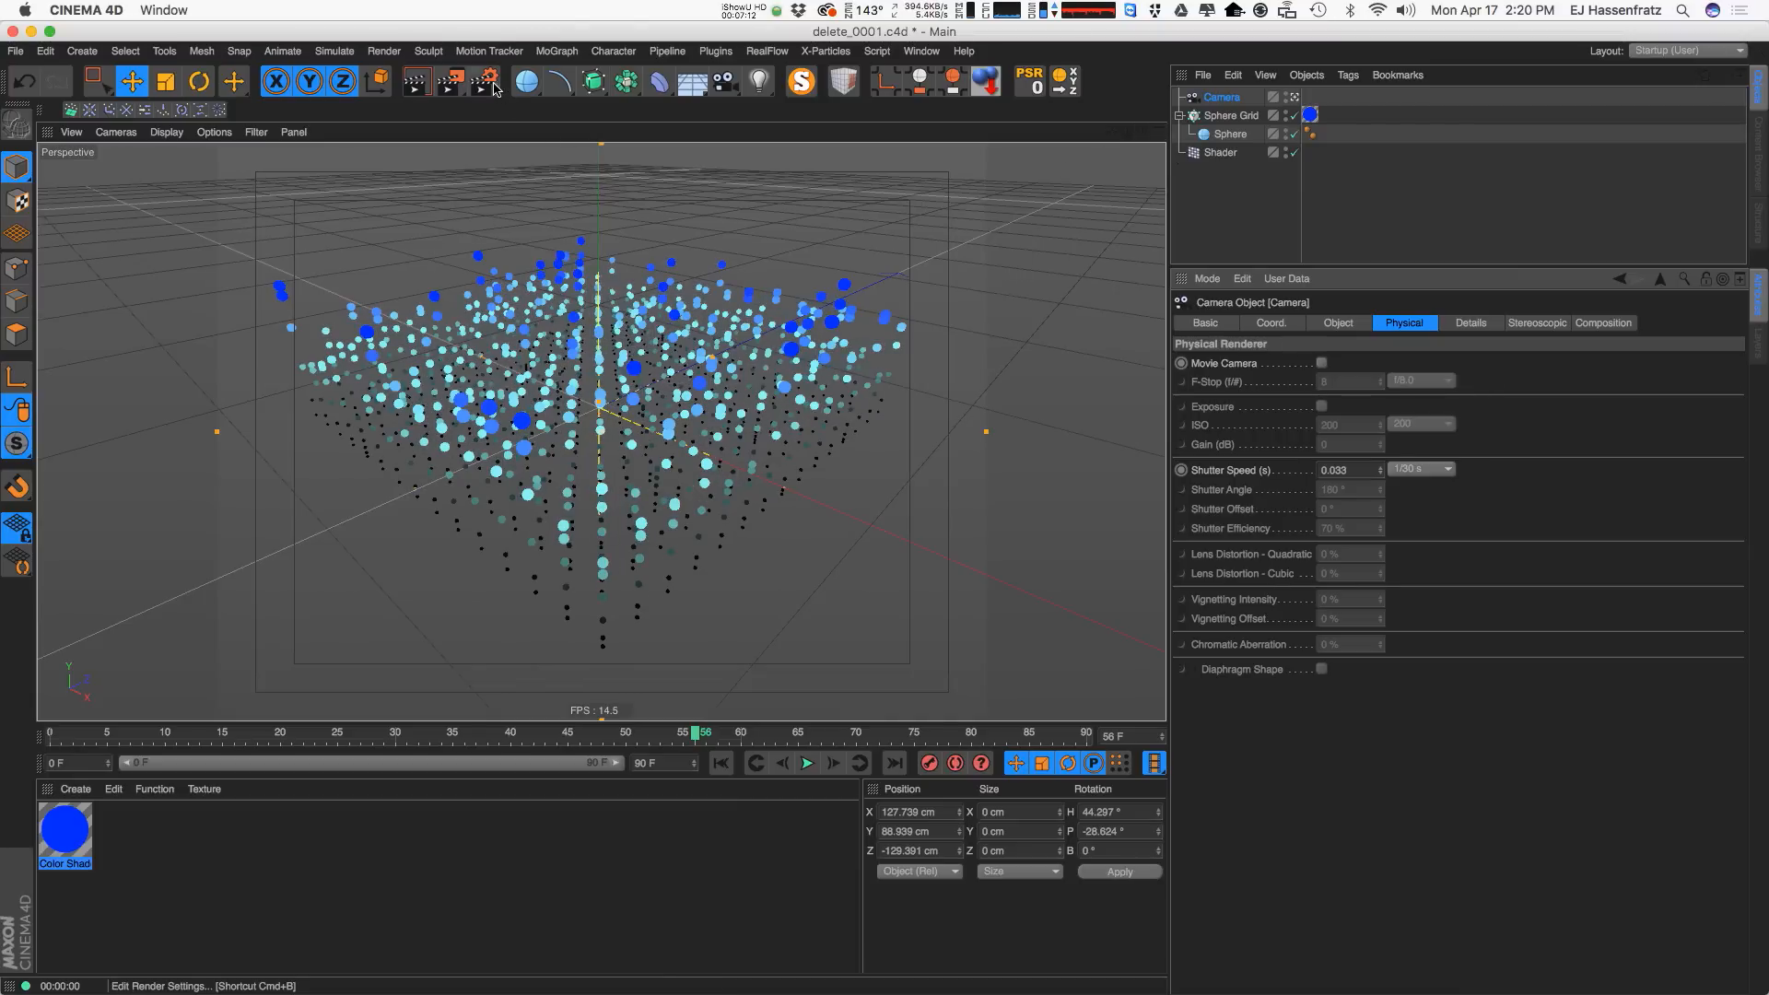
click(949, 400)
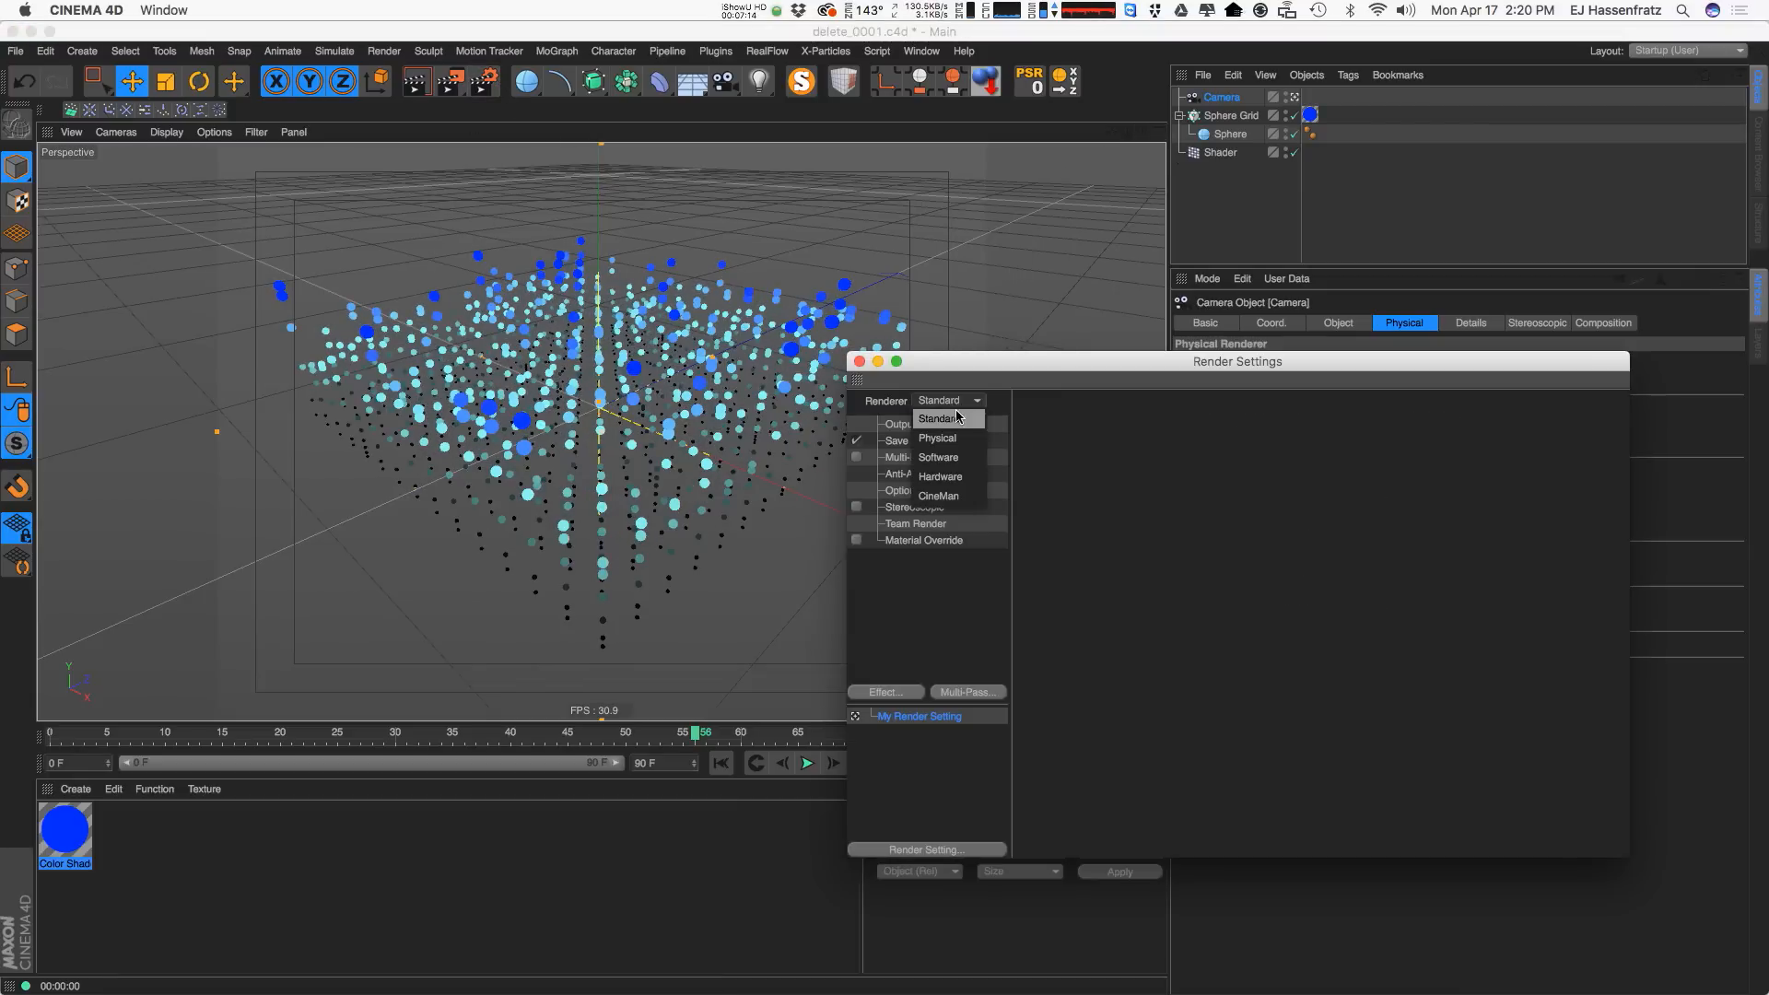
click(964, 437)
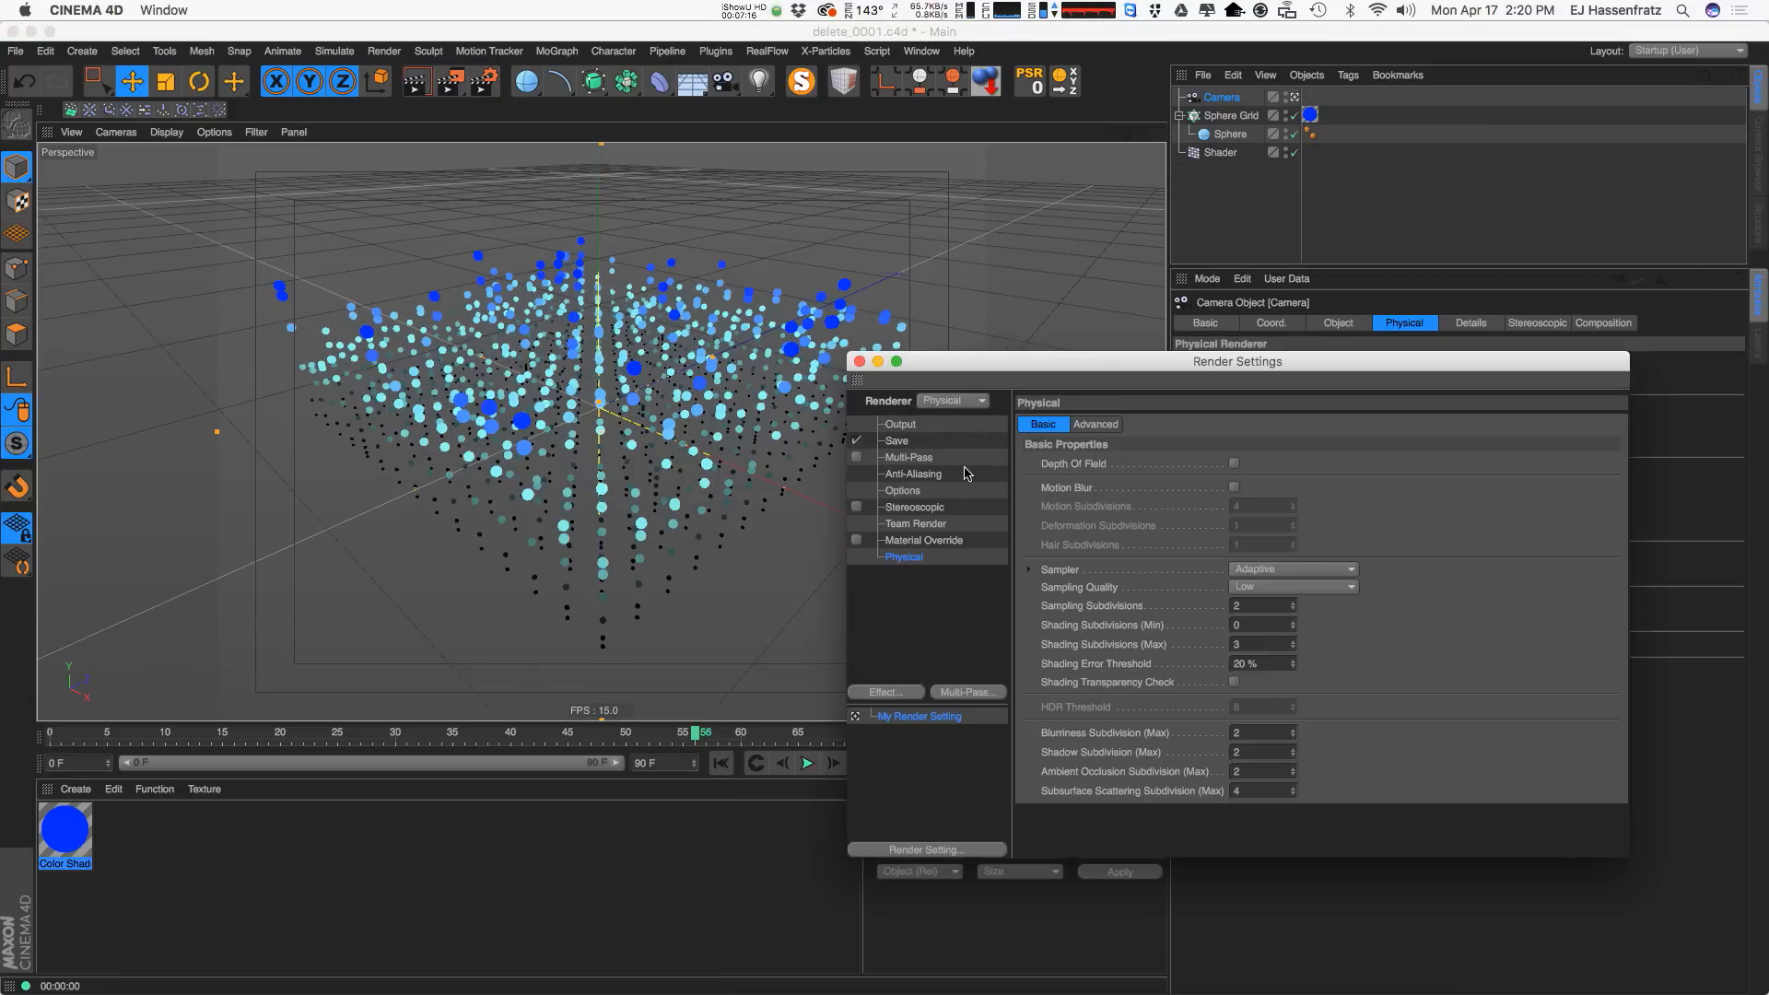
click(1234, 463)
click(859, 362)
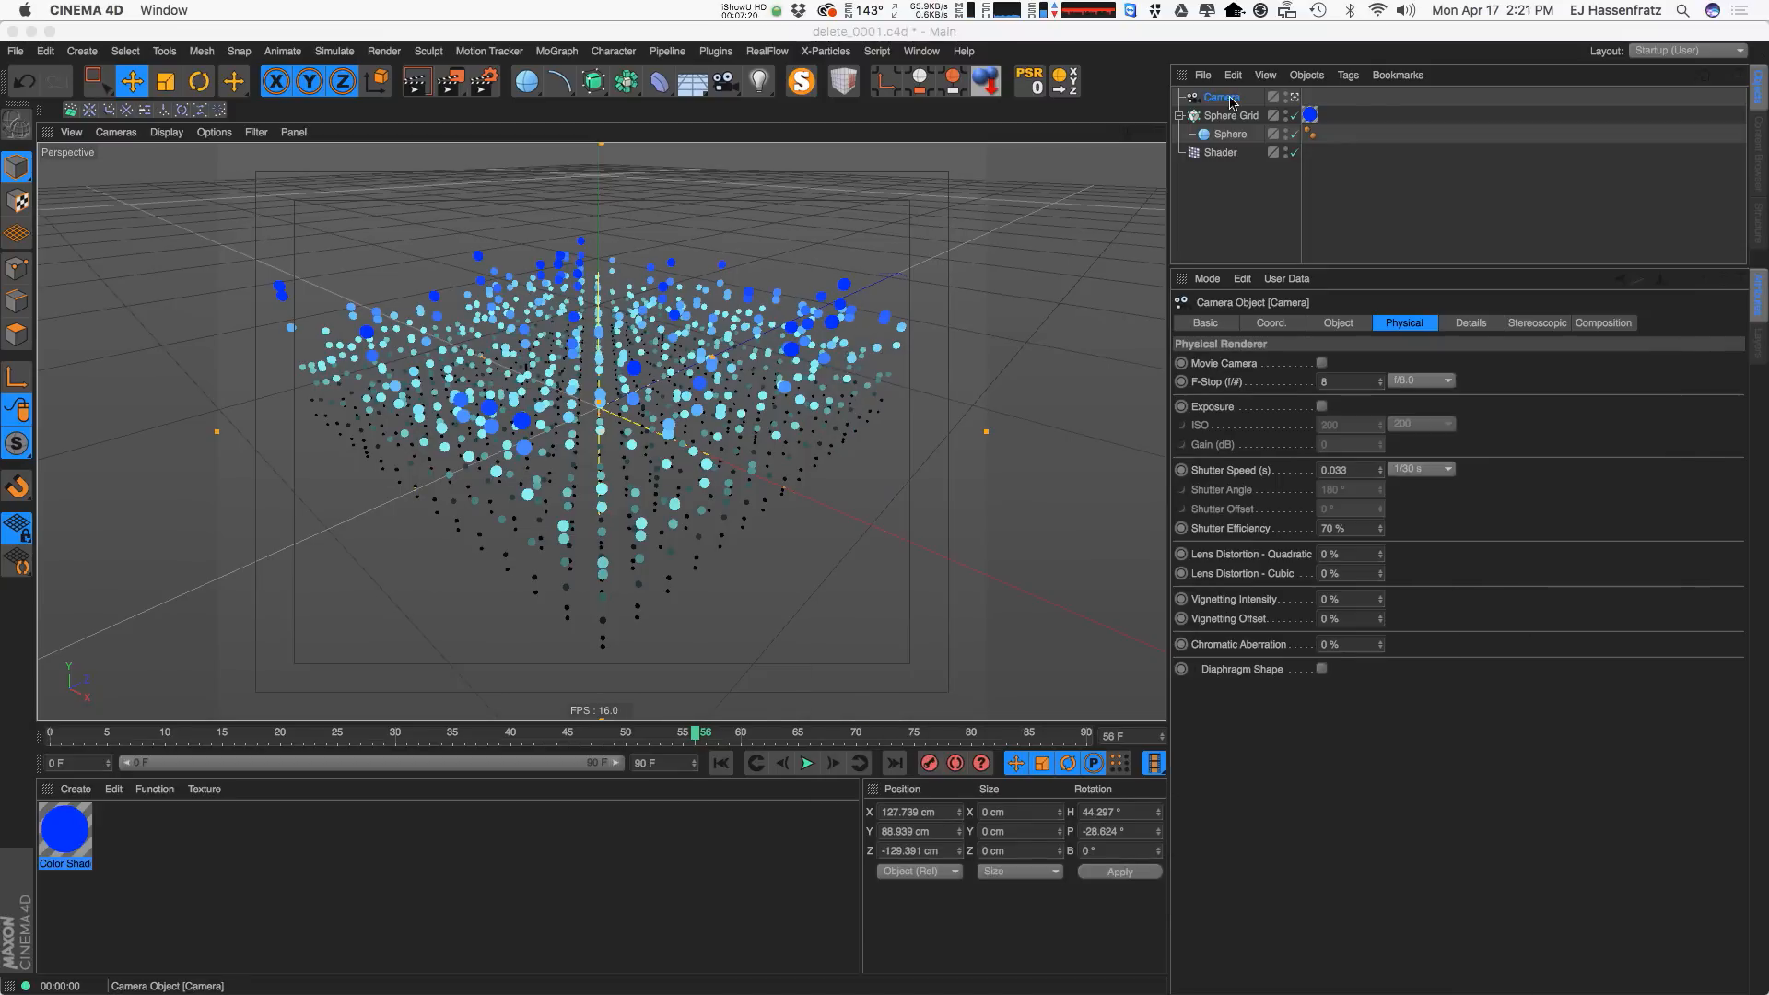
Shorten the camera's focus distance in the Top and Right views so the focal plane sits within the sphere grid.
middle_click(926, 243)
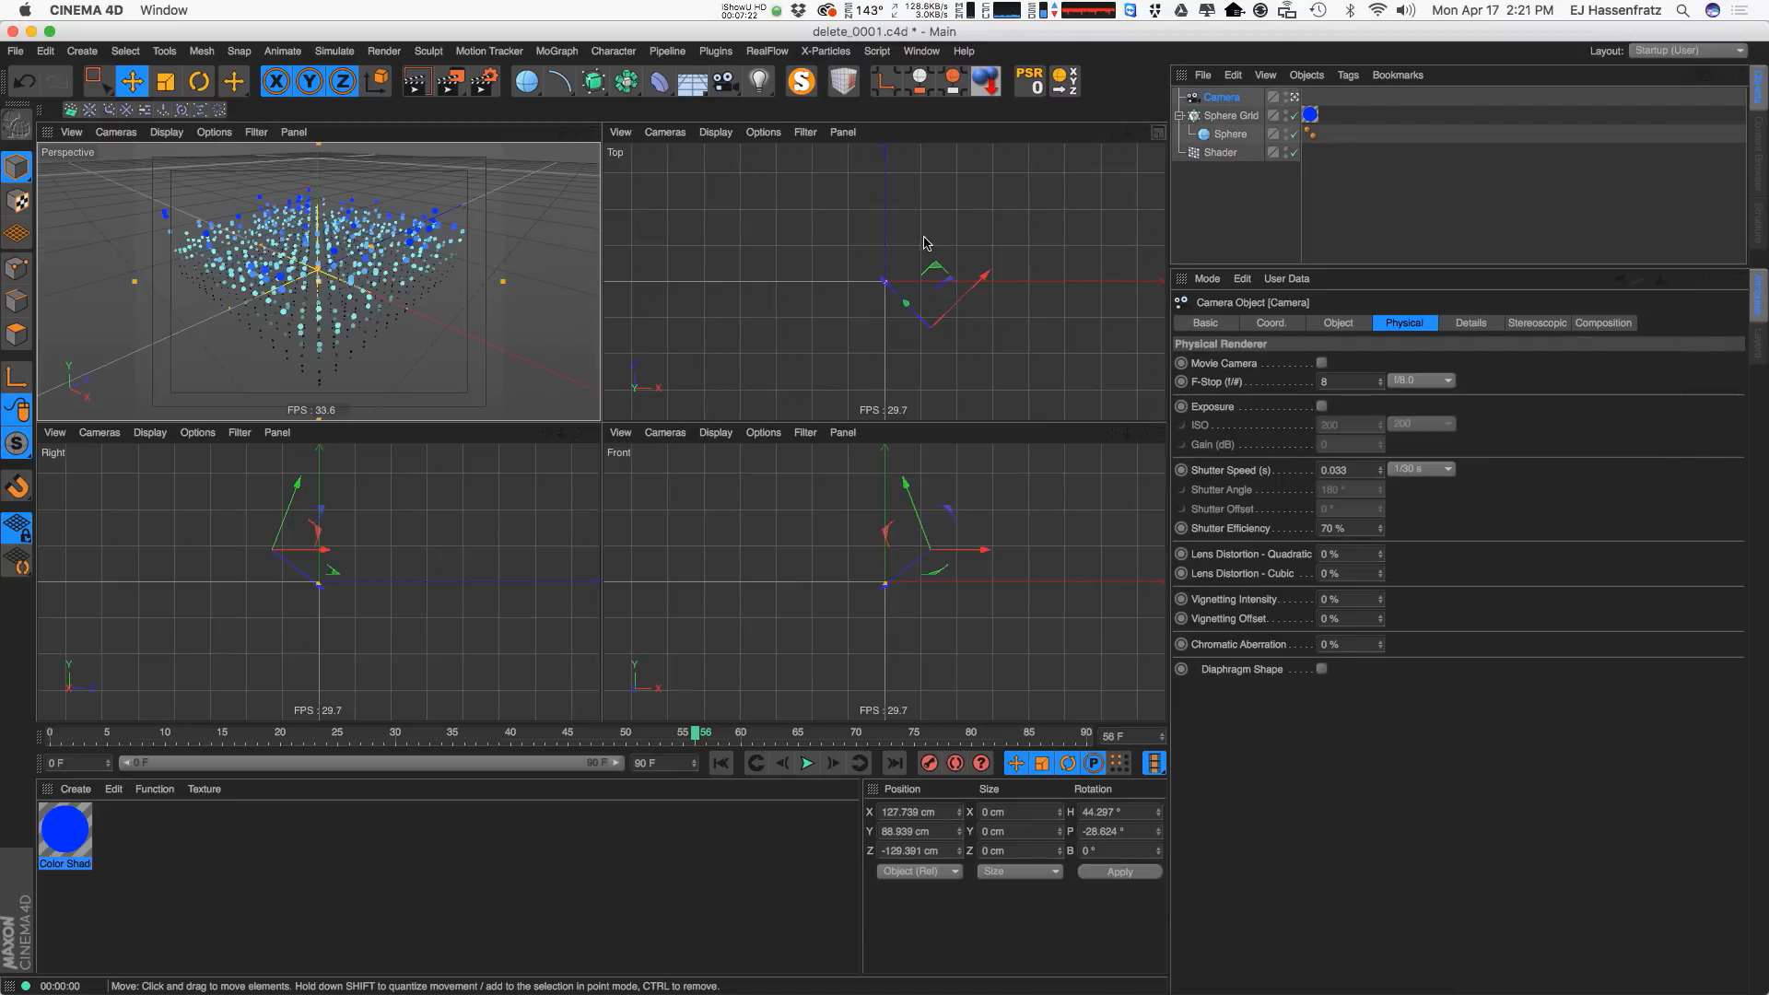
alt+right_drag(817, 259, 764, 266)
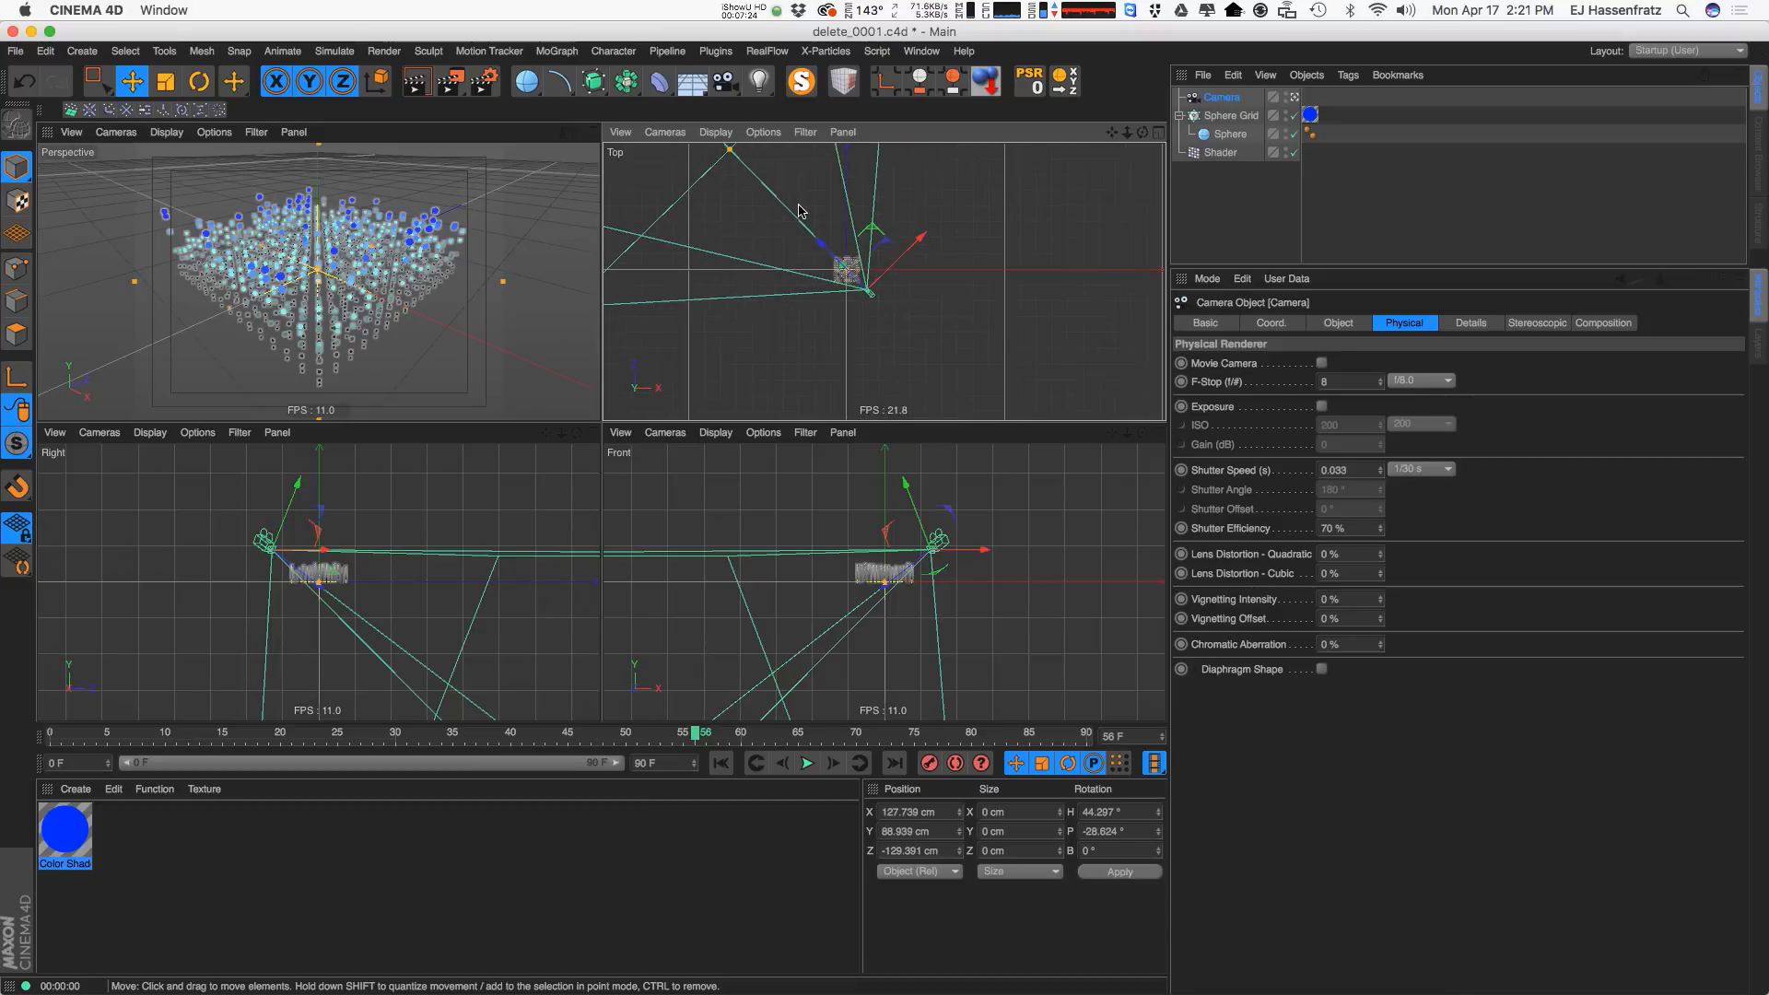
alt+middle_drag(822, 202, 885, 284)
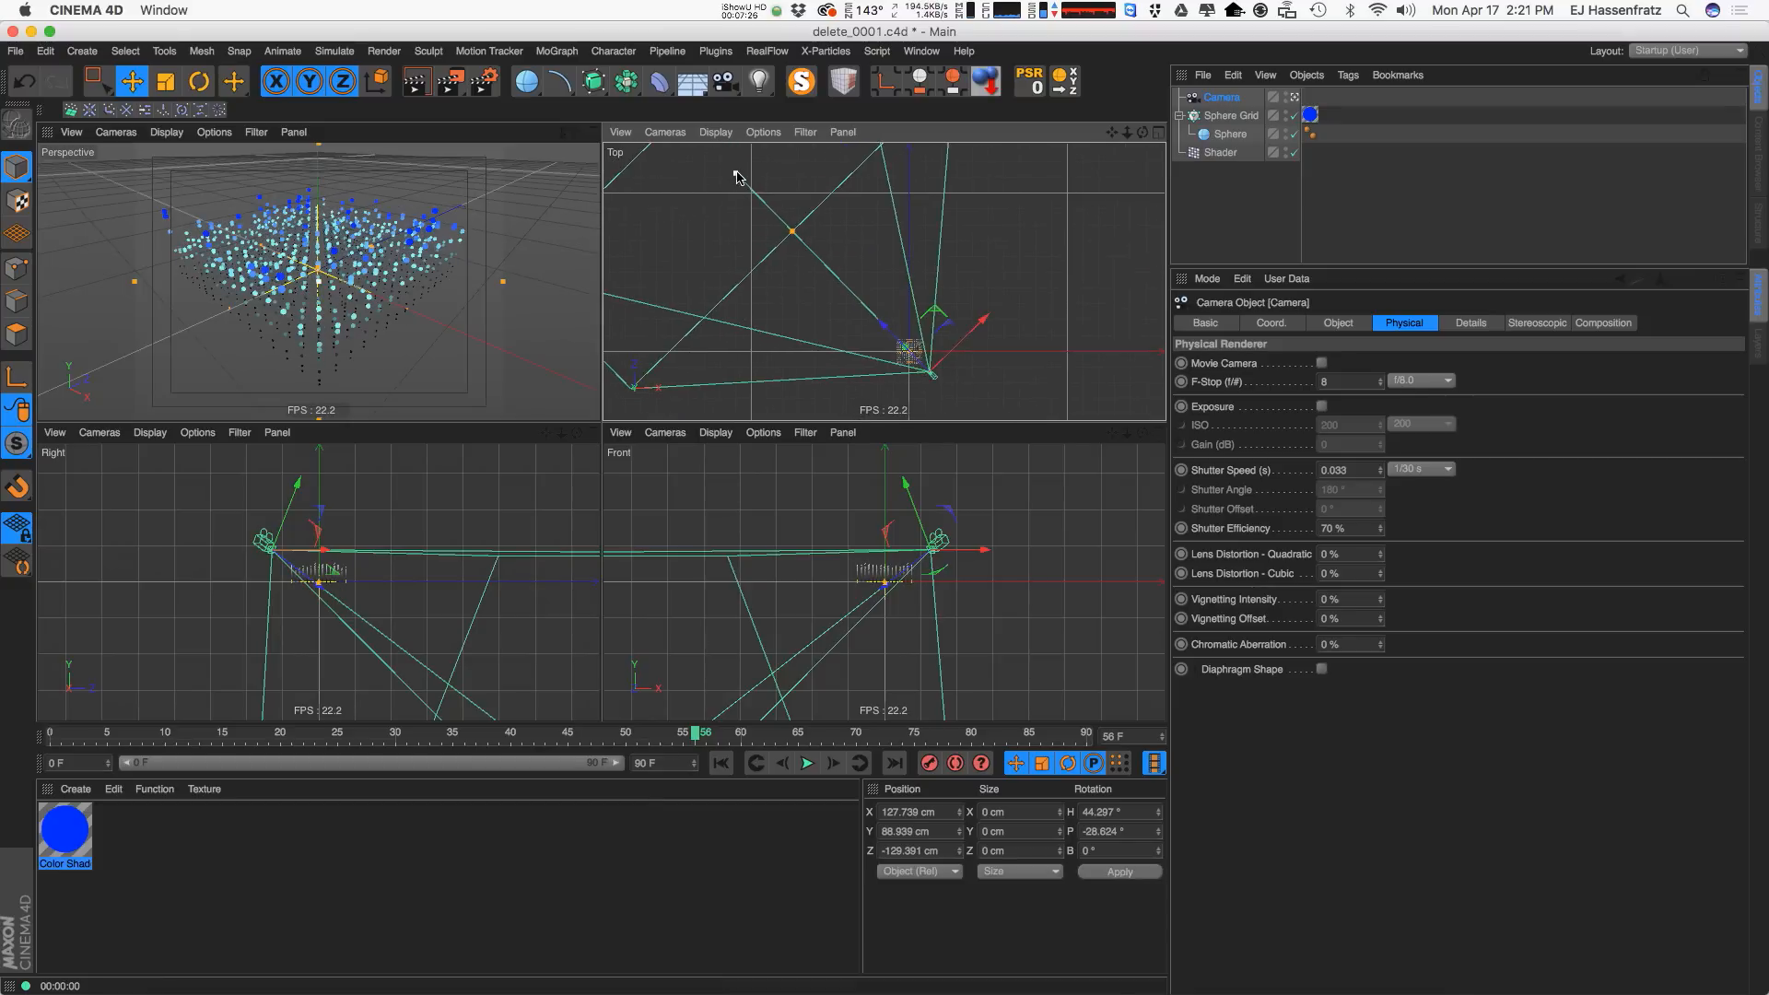
drag(737, 177, 912, 354)
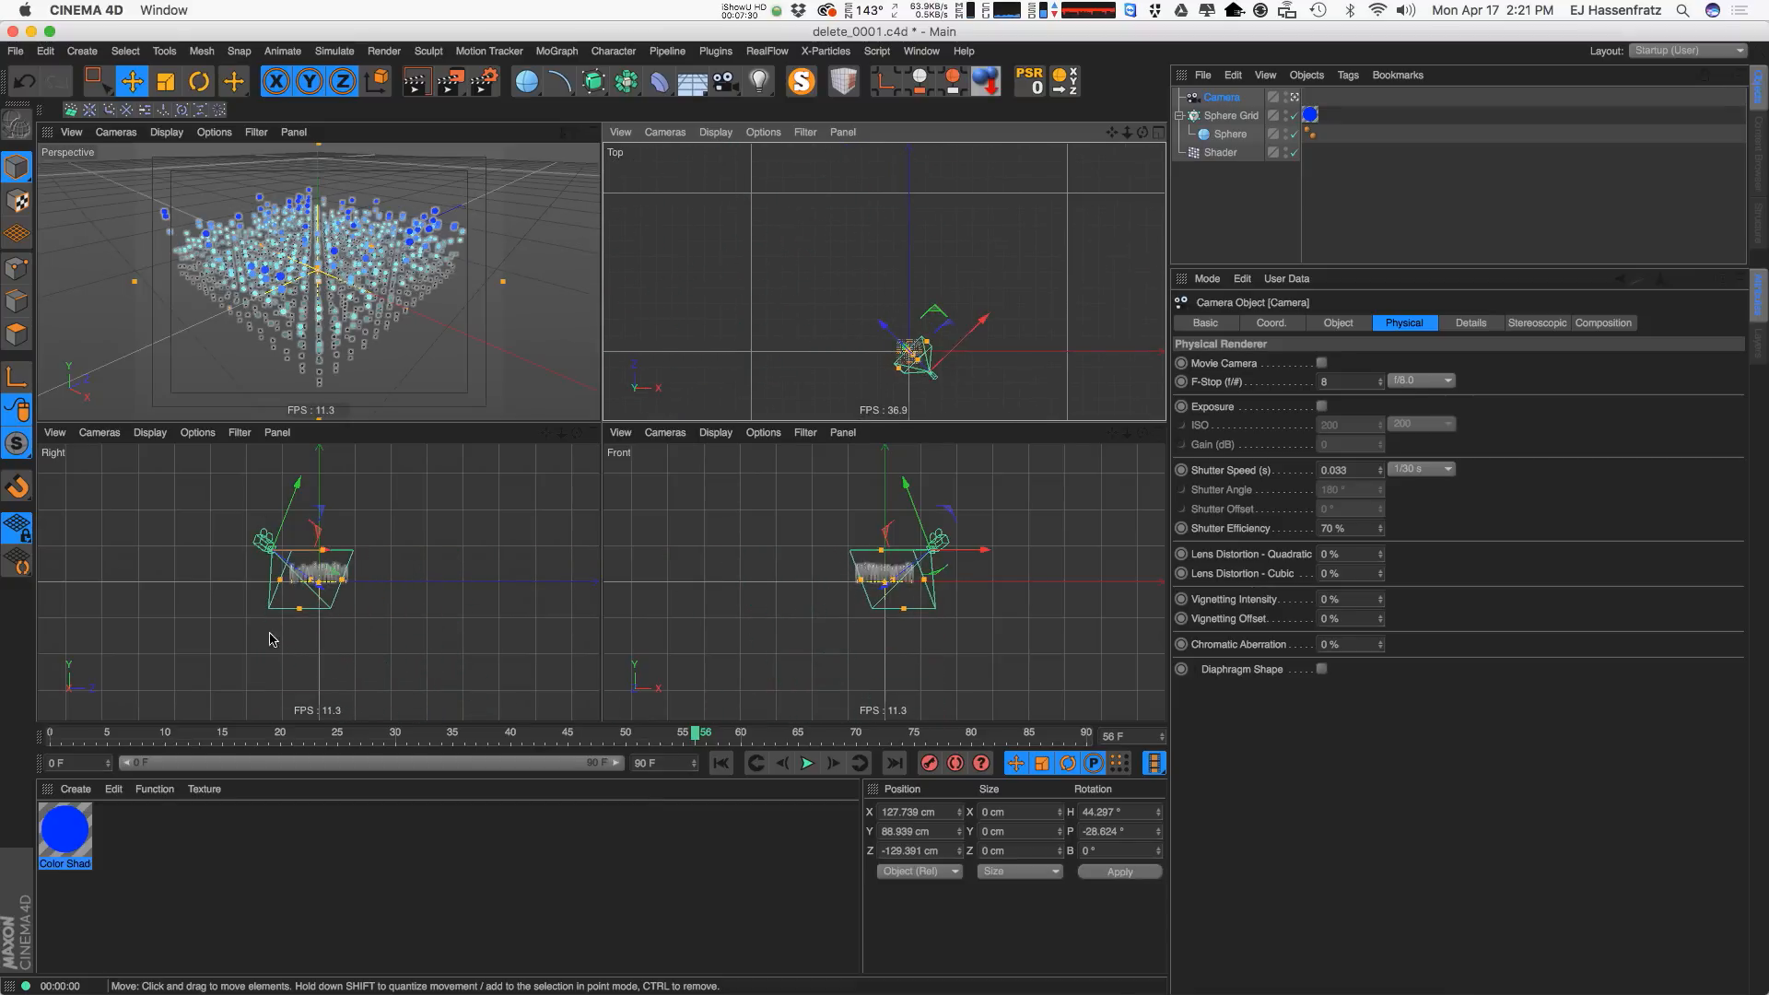
scroll(270, 638, up, 5)
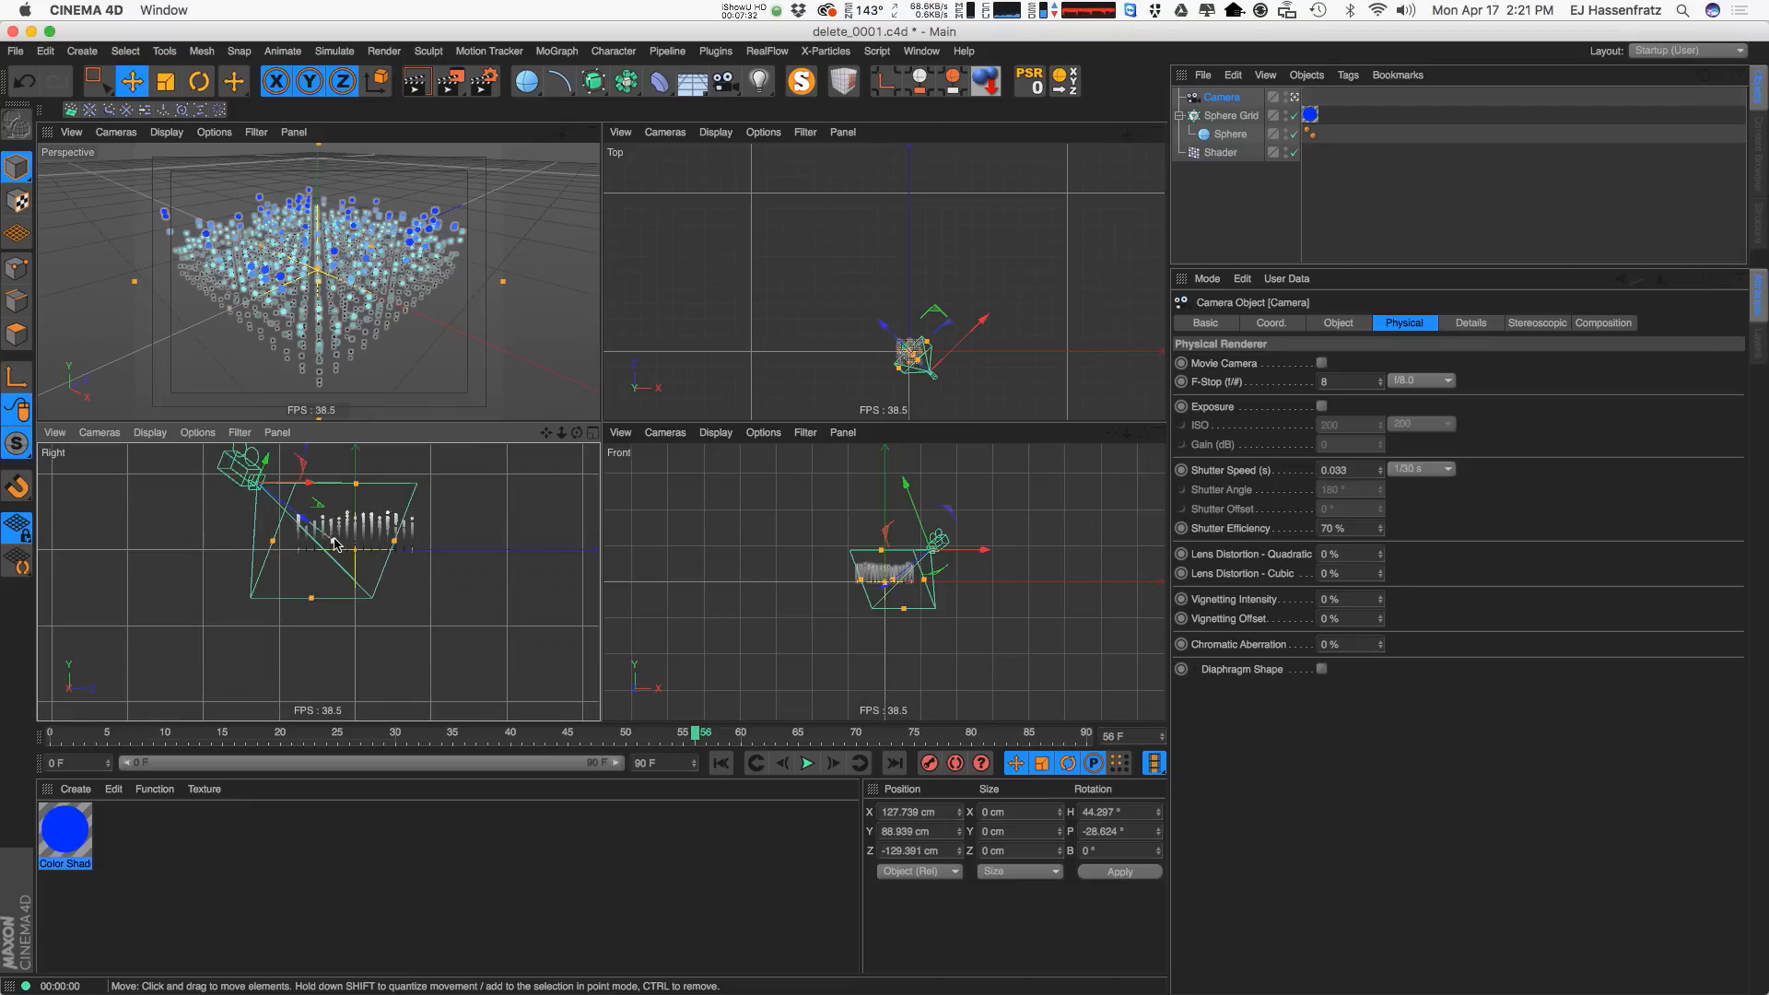
drag(333, 540, 337, 542)
click(591, 132)
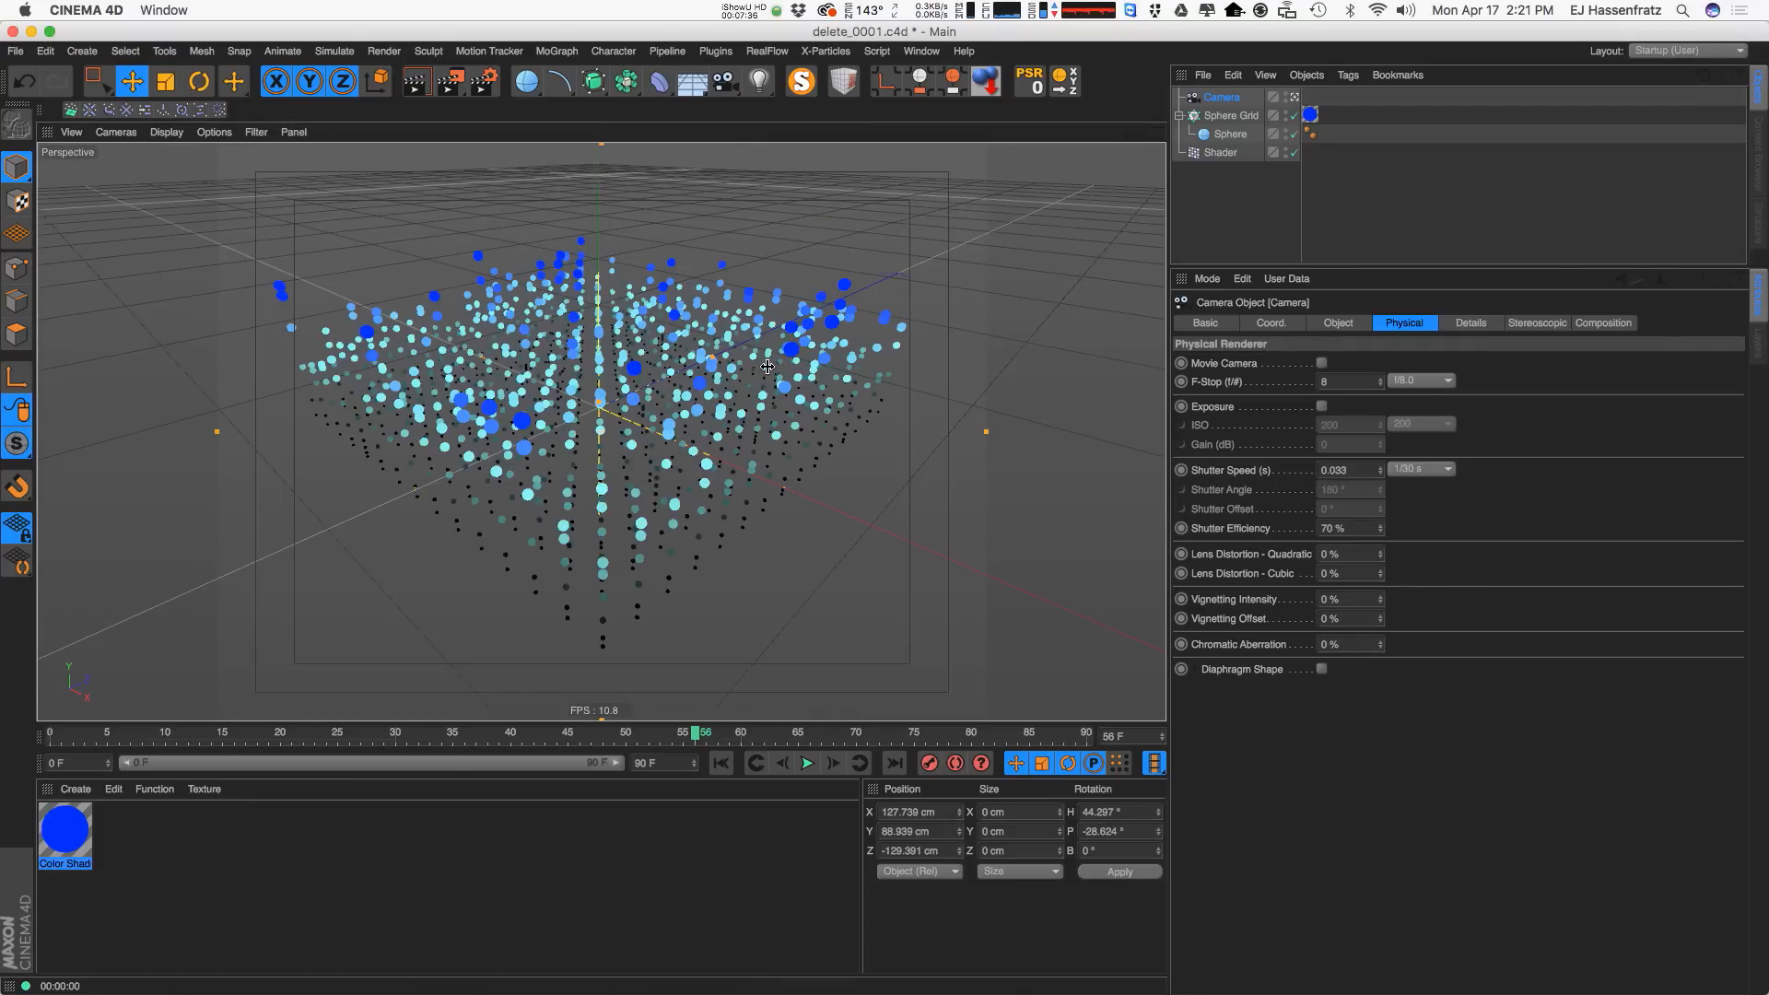
Render the camera view and try an F-Stop of f/1.0 for stronger depth of field.
key(super+r)
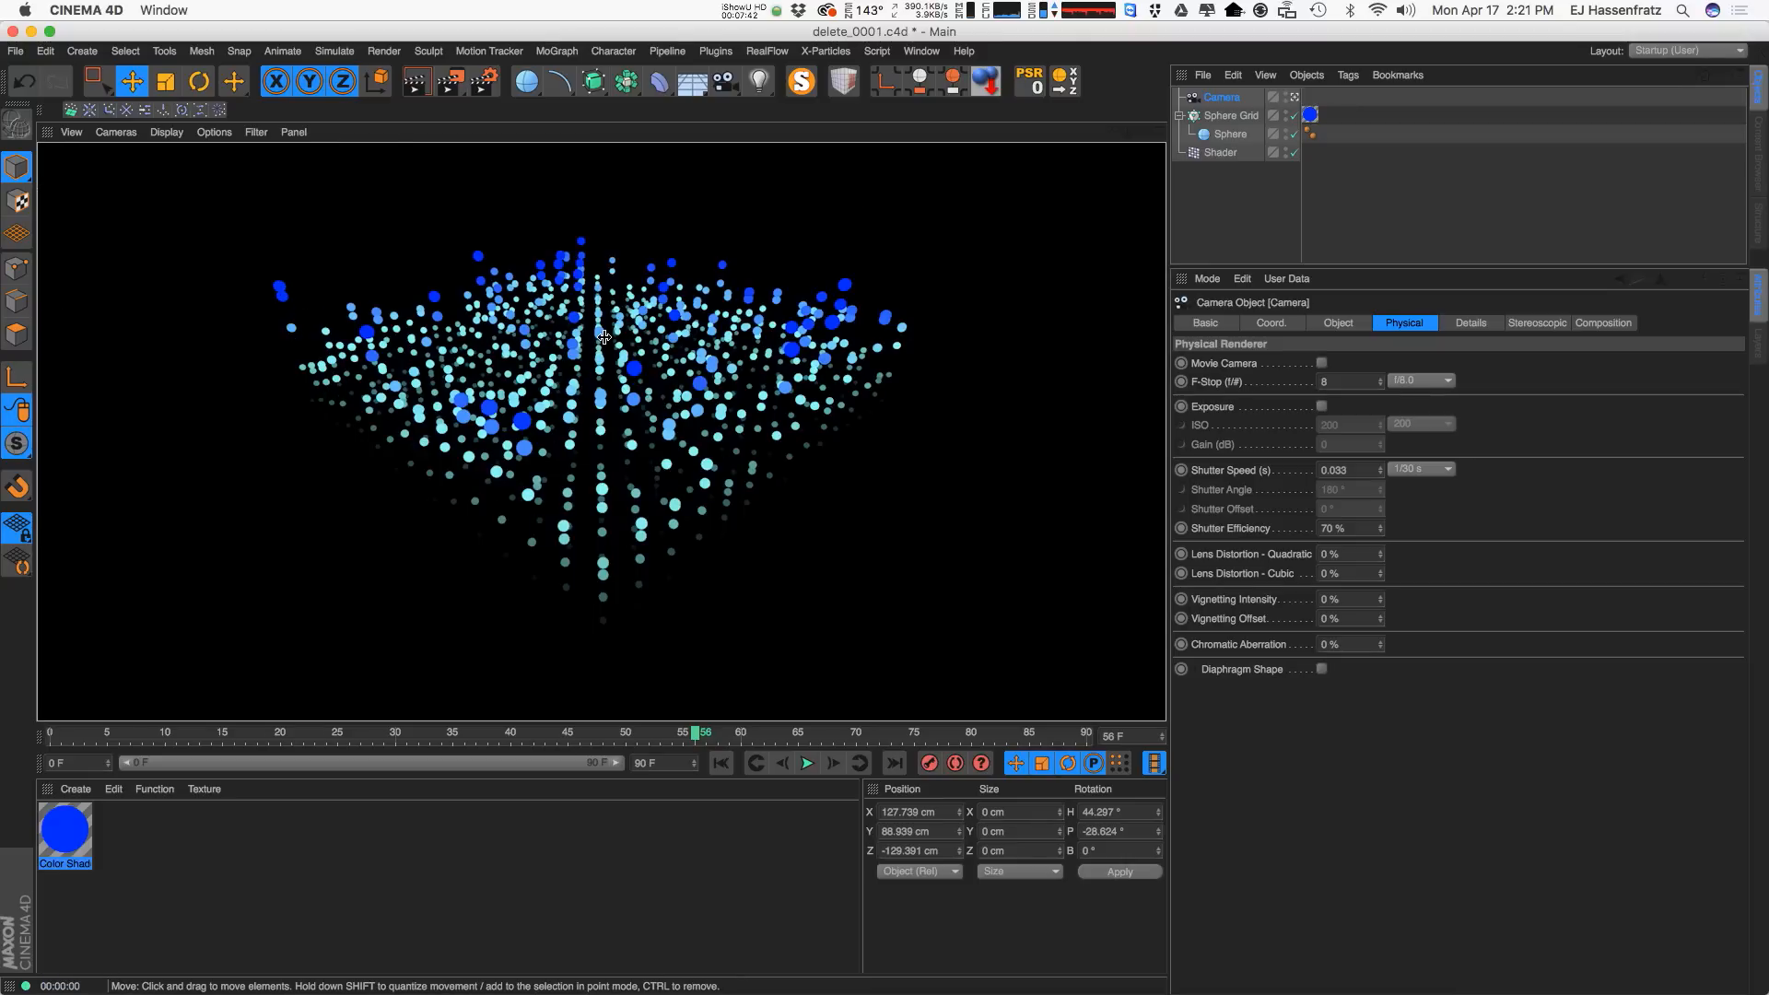
click(1422, 382)
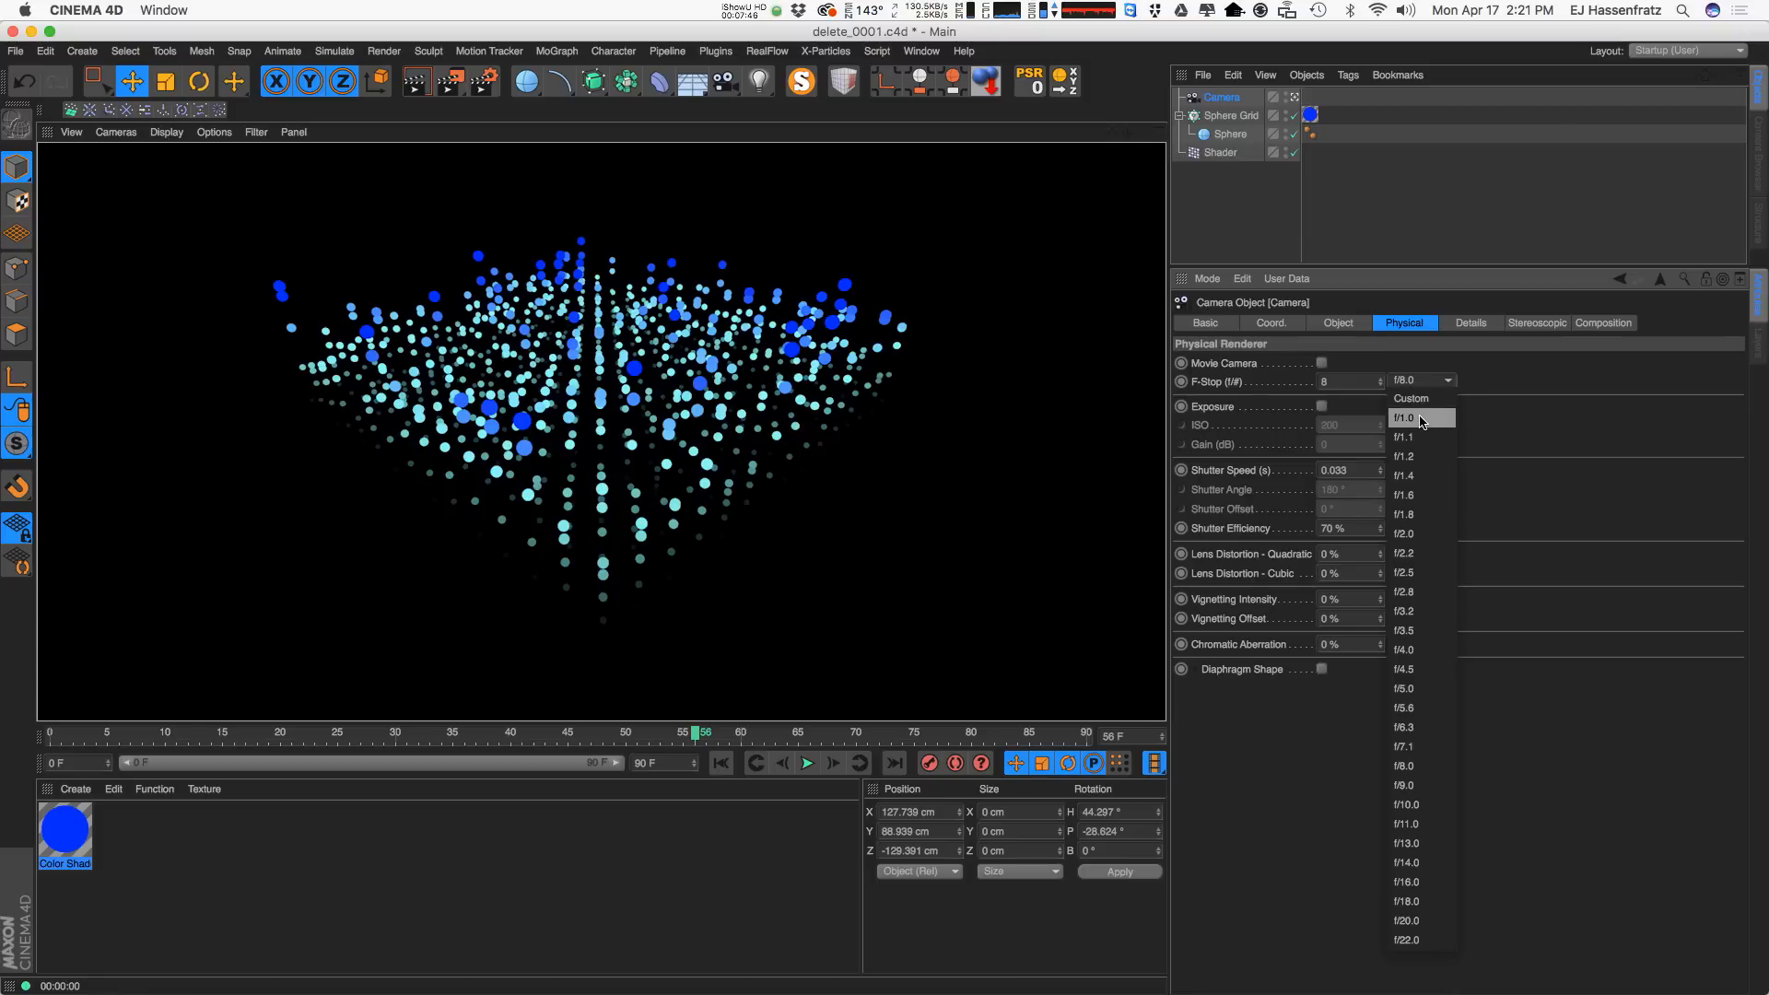
click(1424, 419)
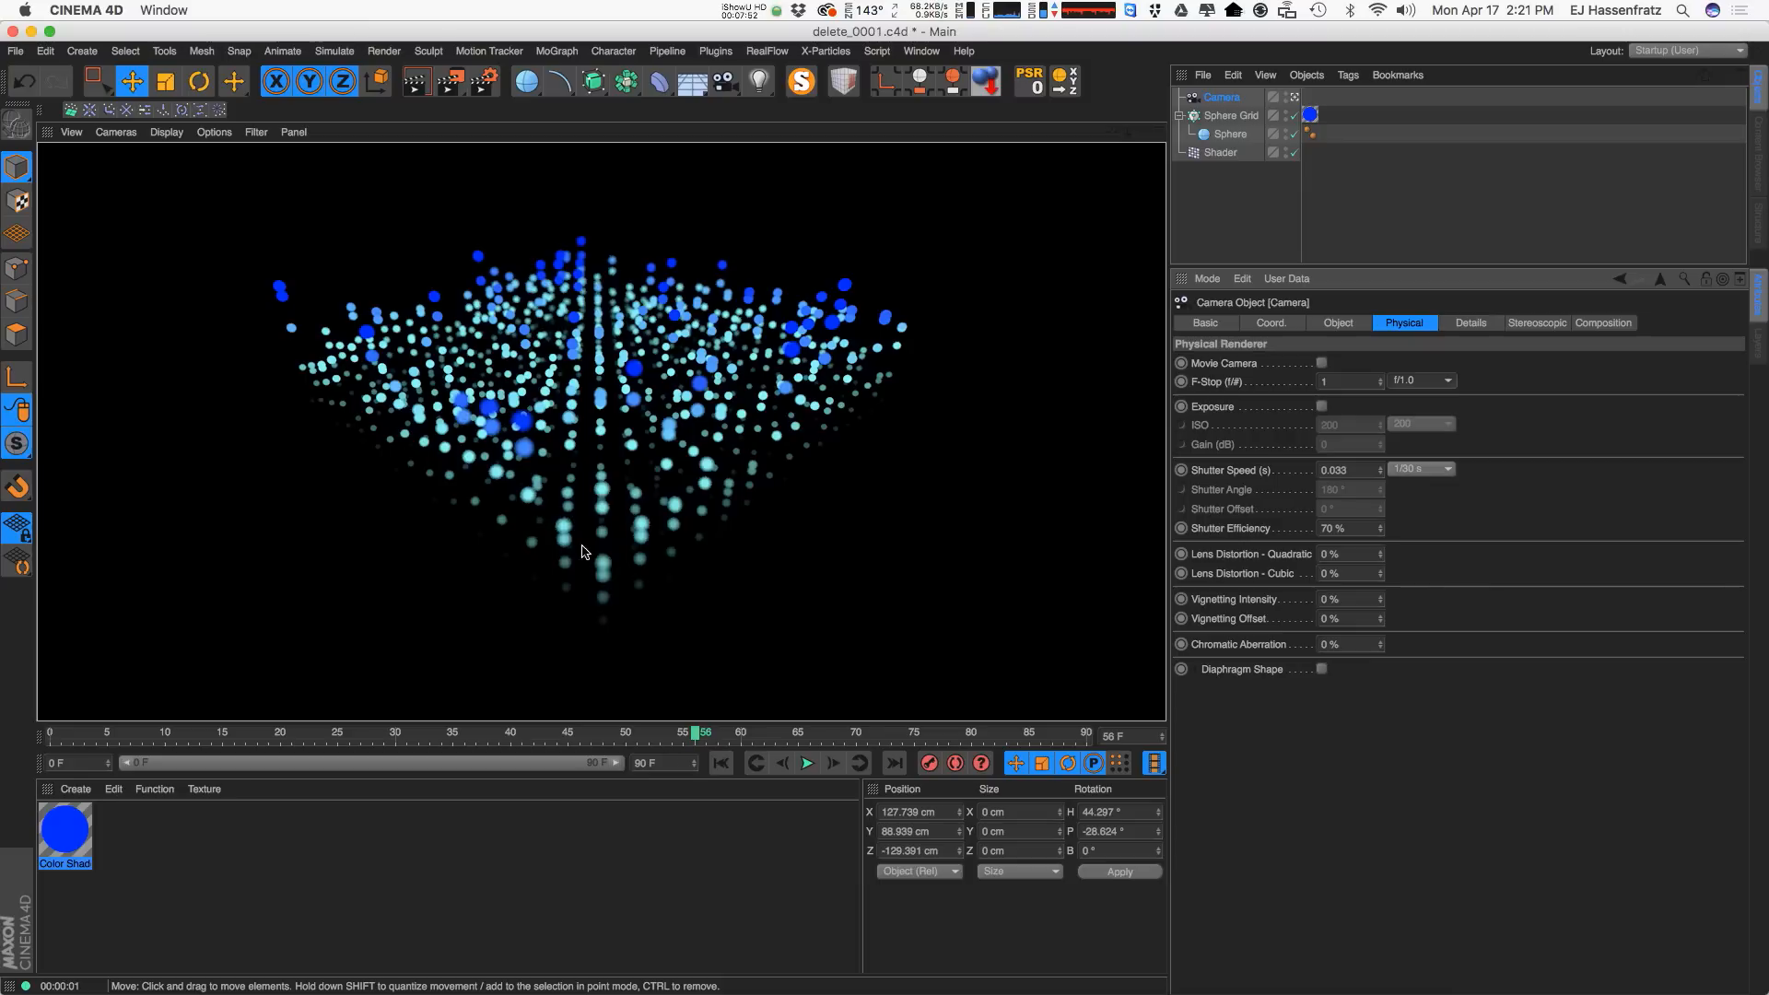
Set the camera's F-Stop to 0.5 and check the rendered blur.
drag(1366, 386, 1253, 394)
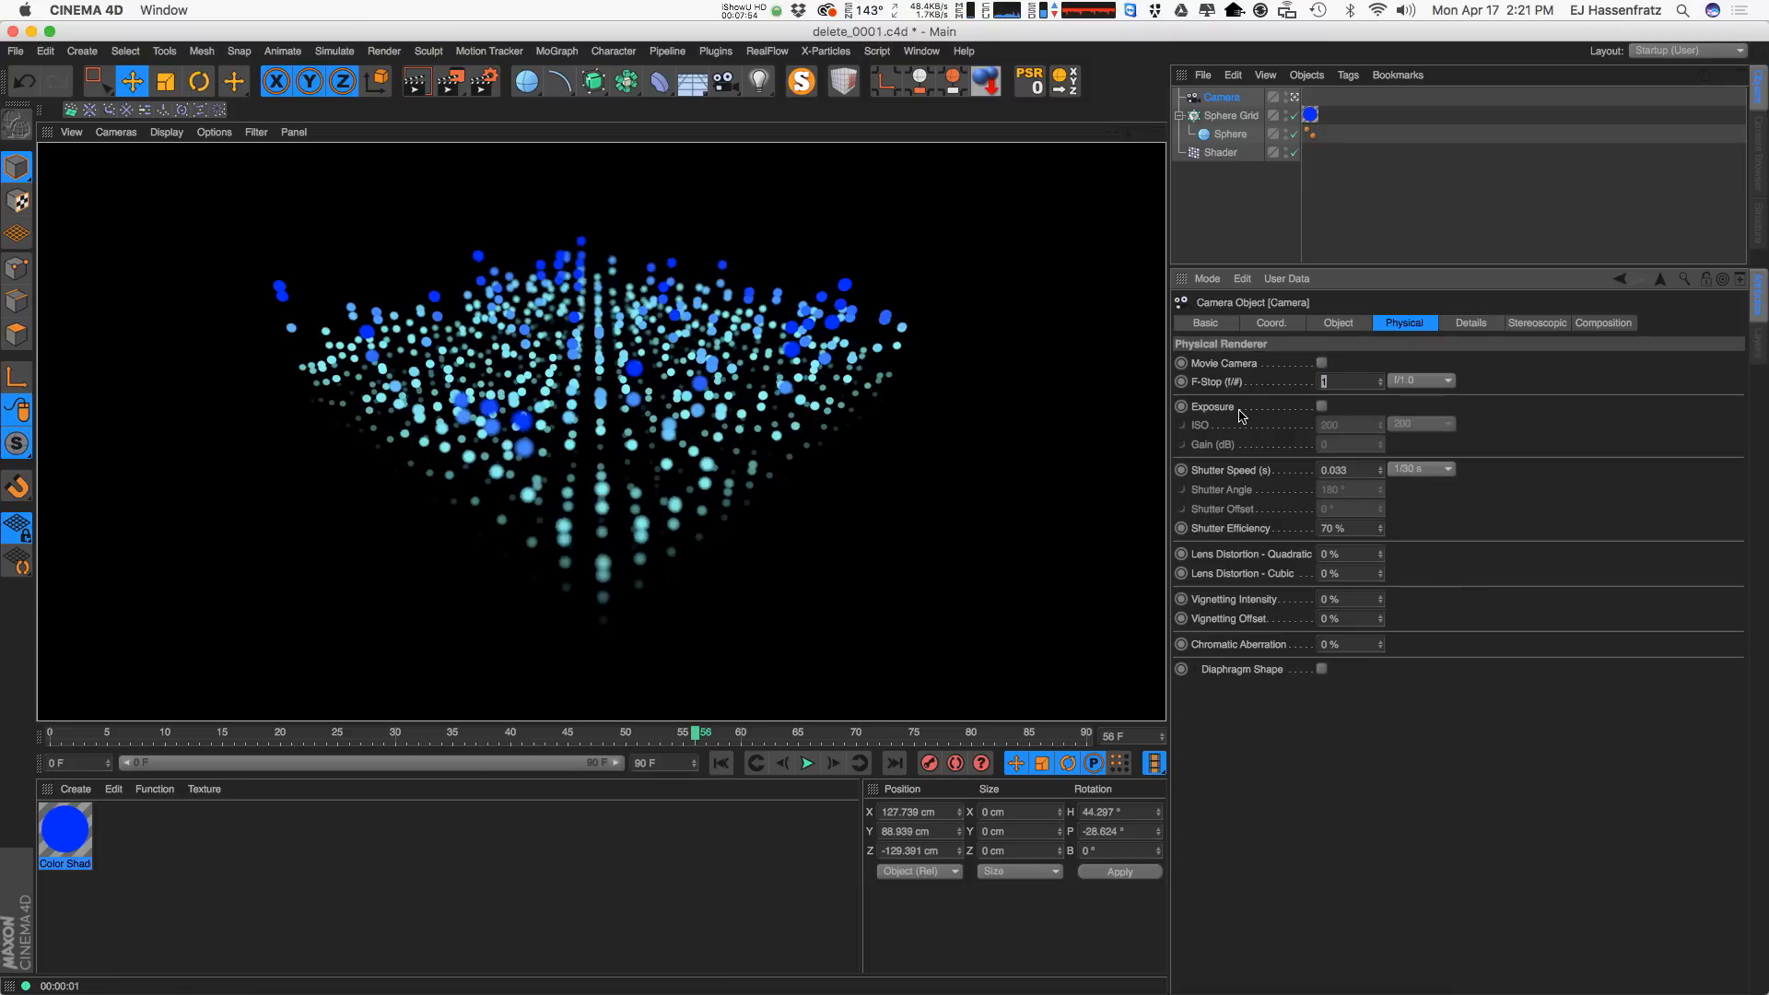
text(0.5)
key(Return)
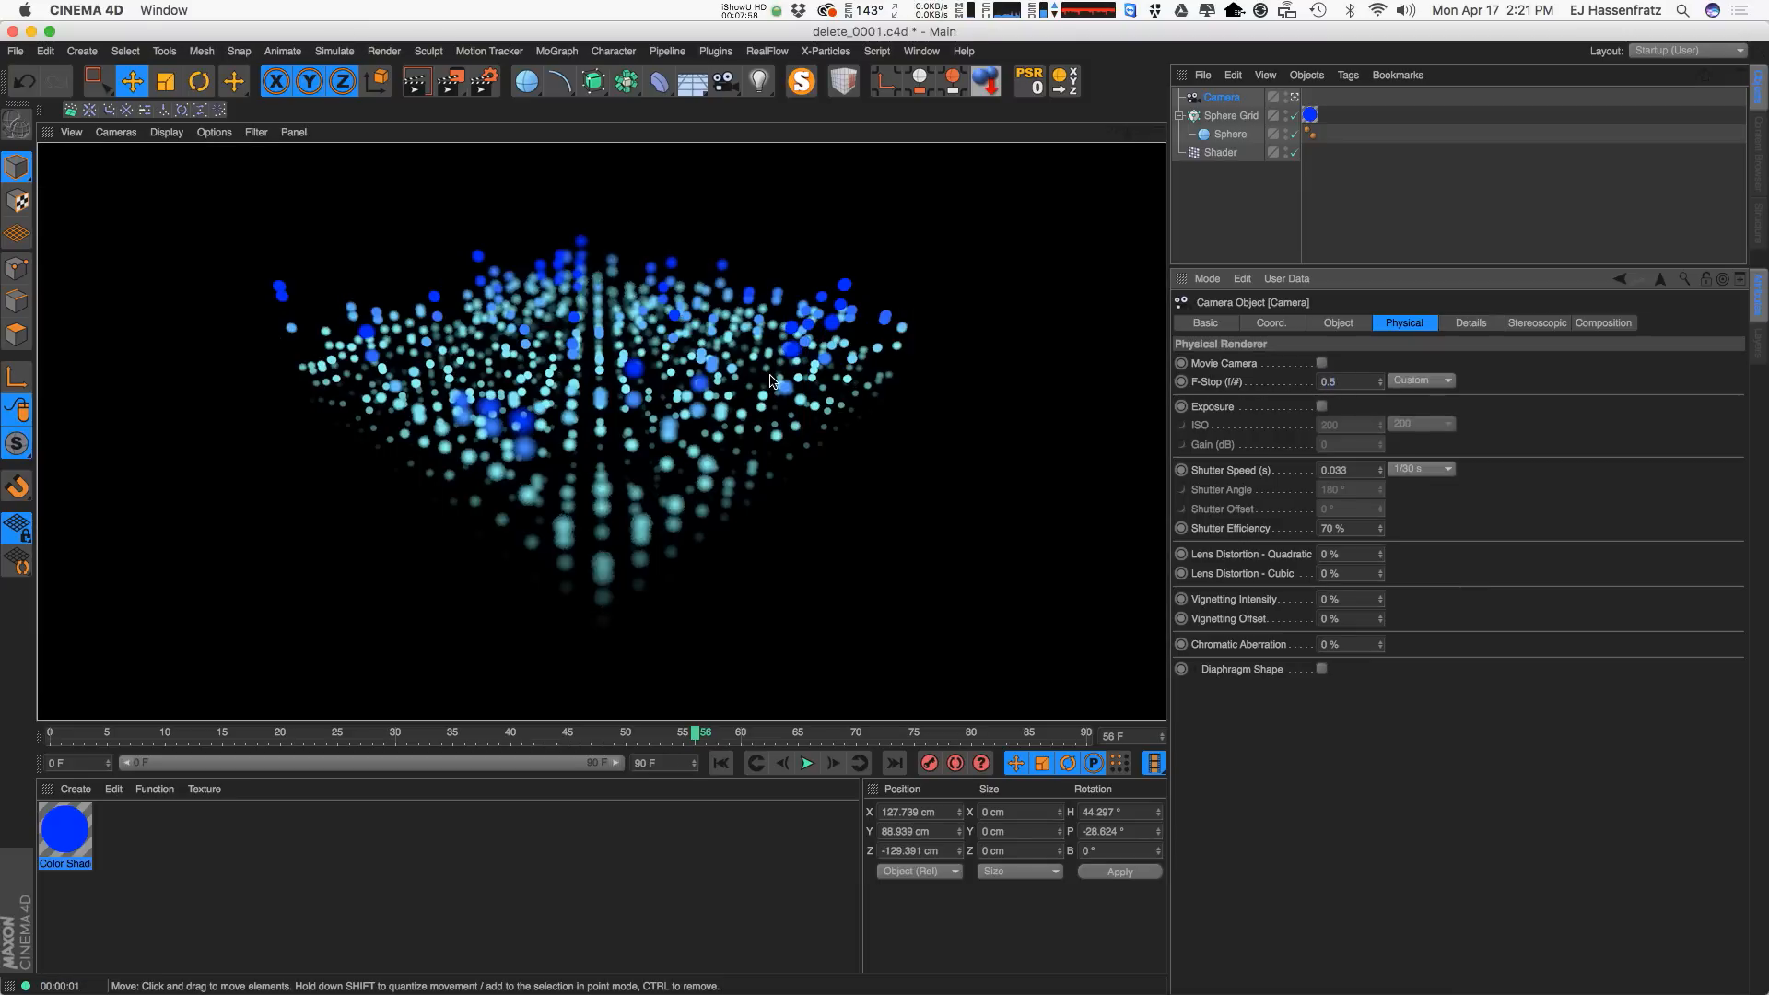
click(1007, 482)
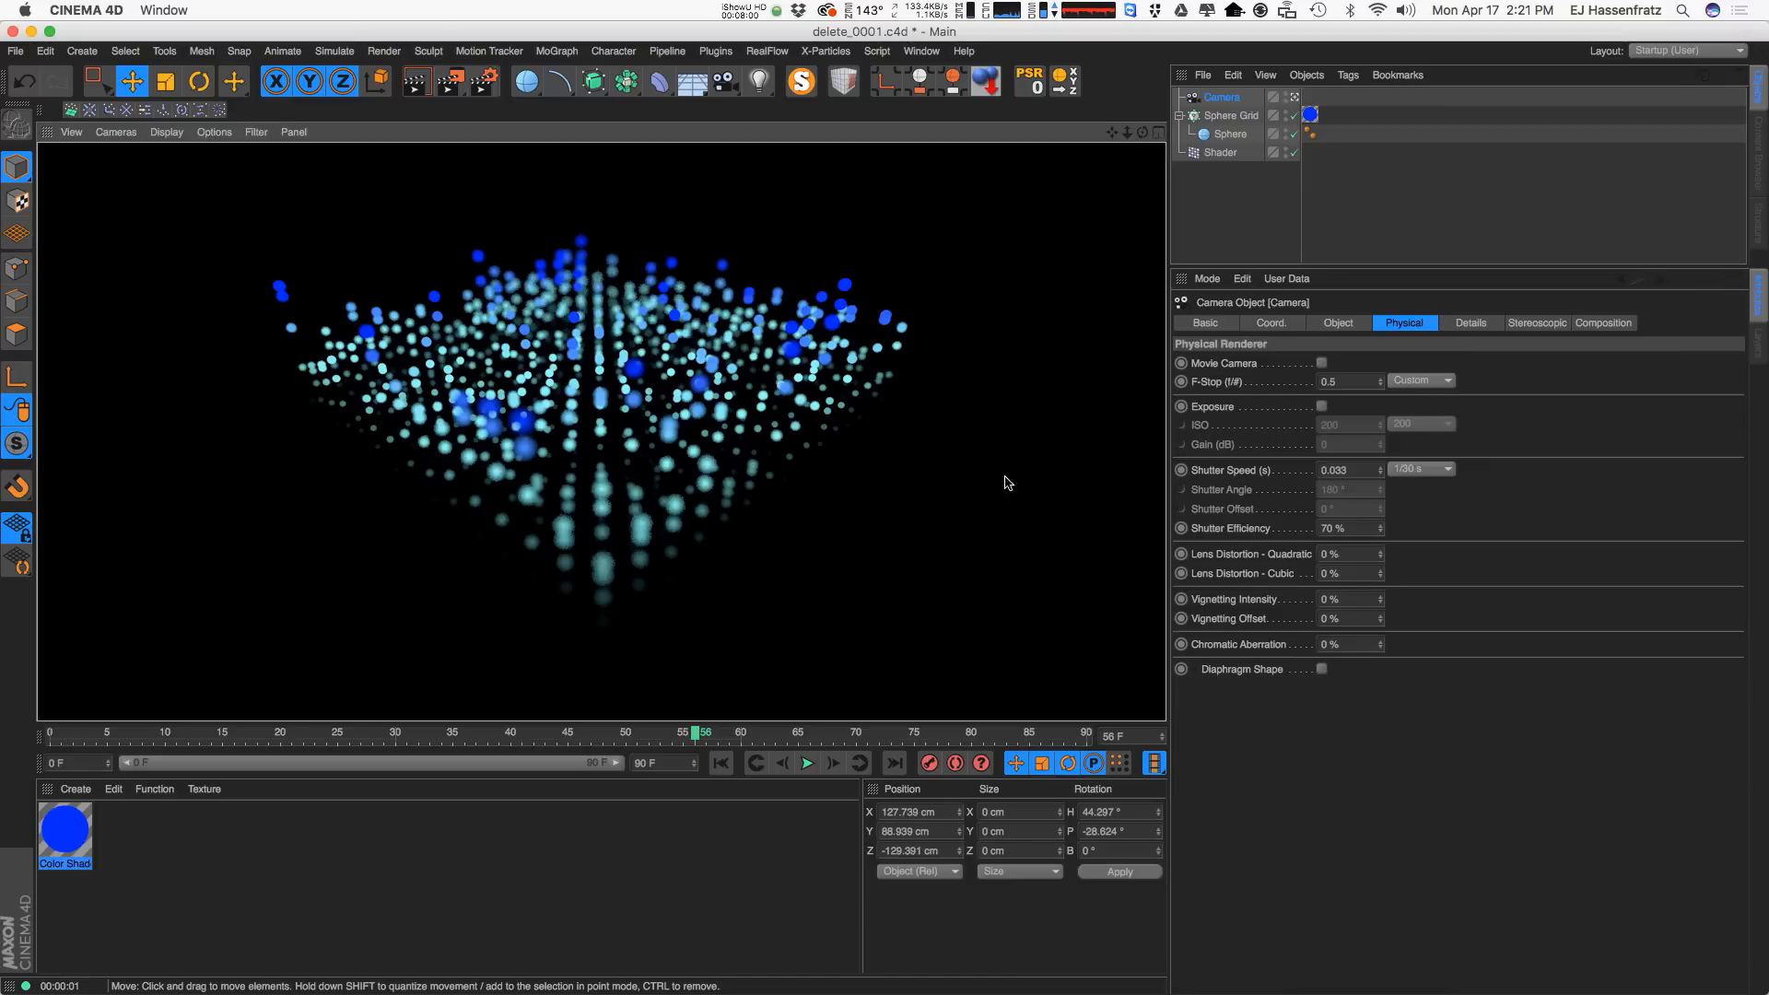
Set the camera's quadratic lens distortion to 50% and render the view.
click(1352, 555)
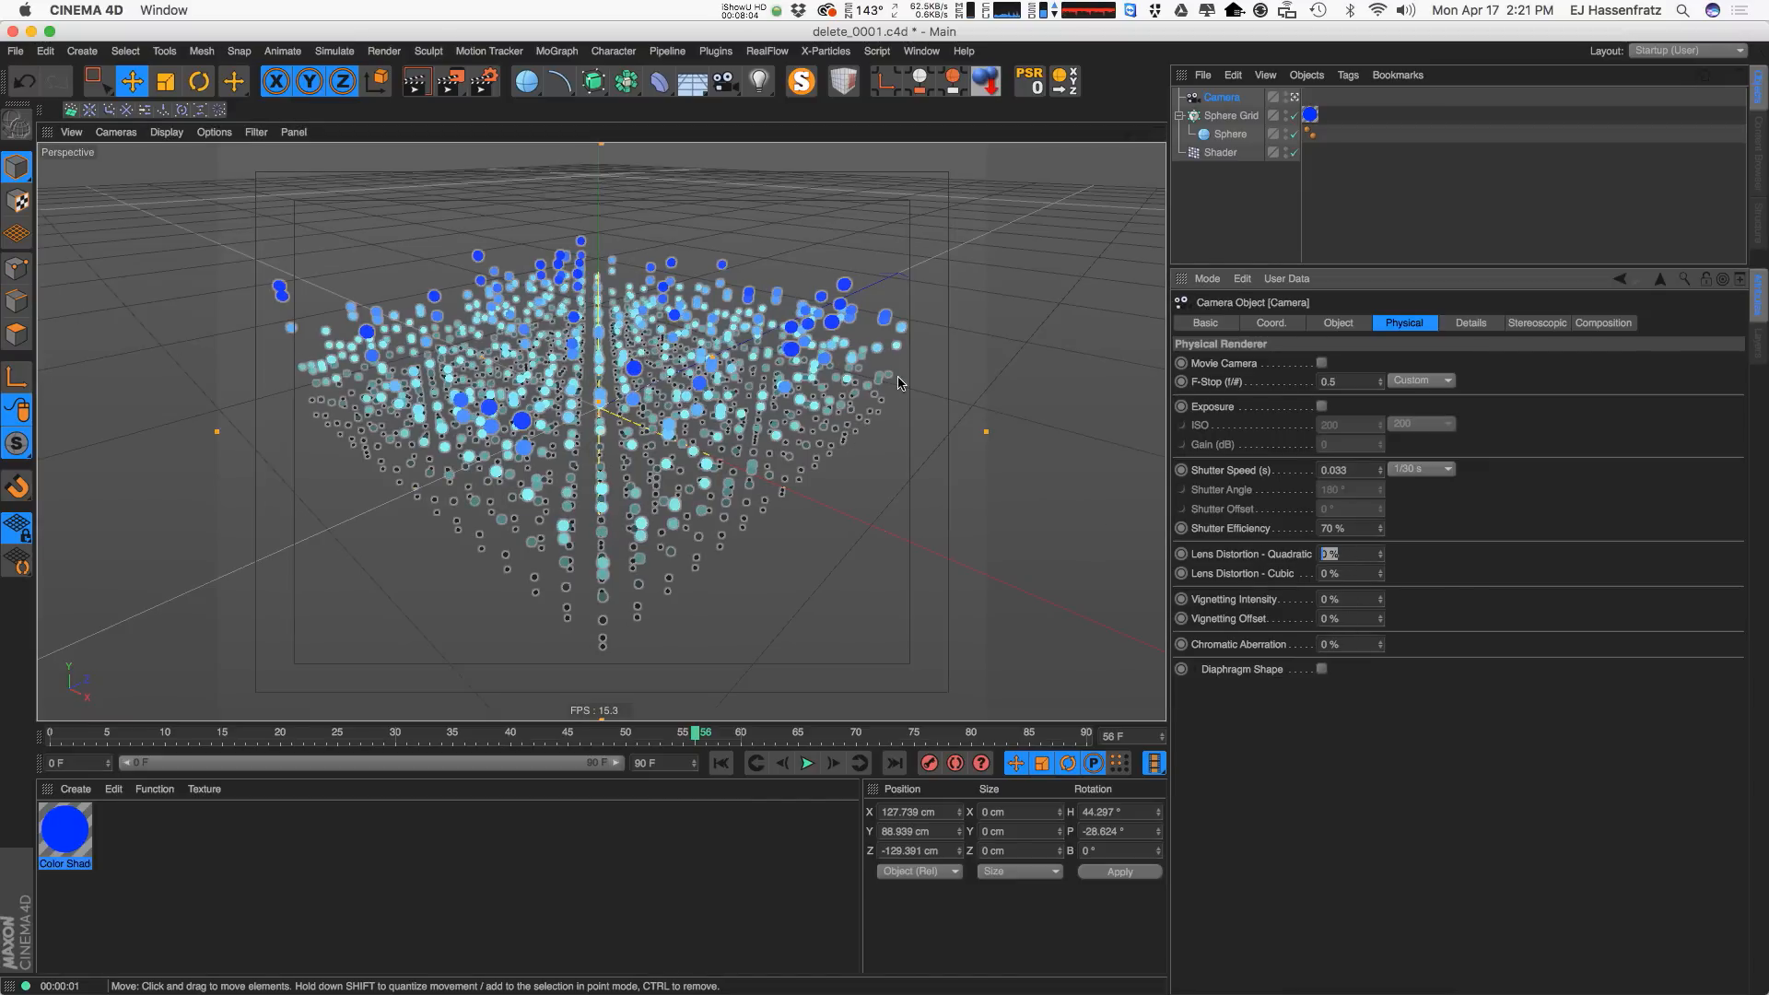
click(1317, 555)
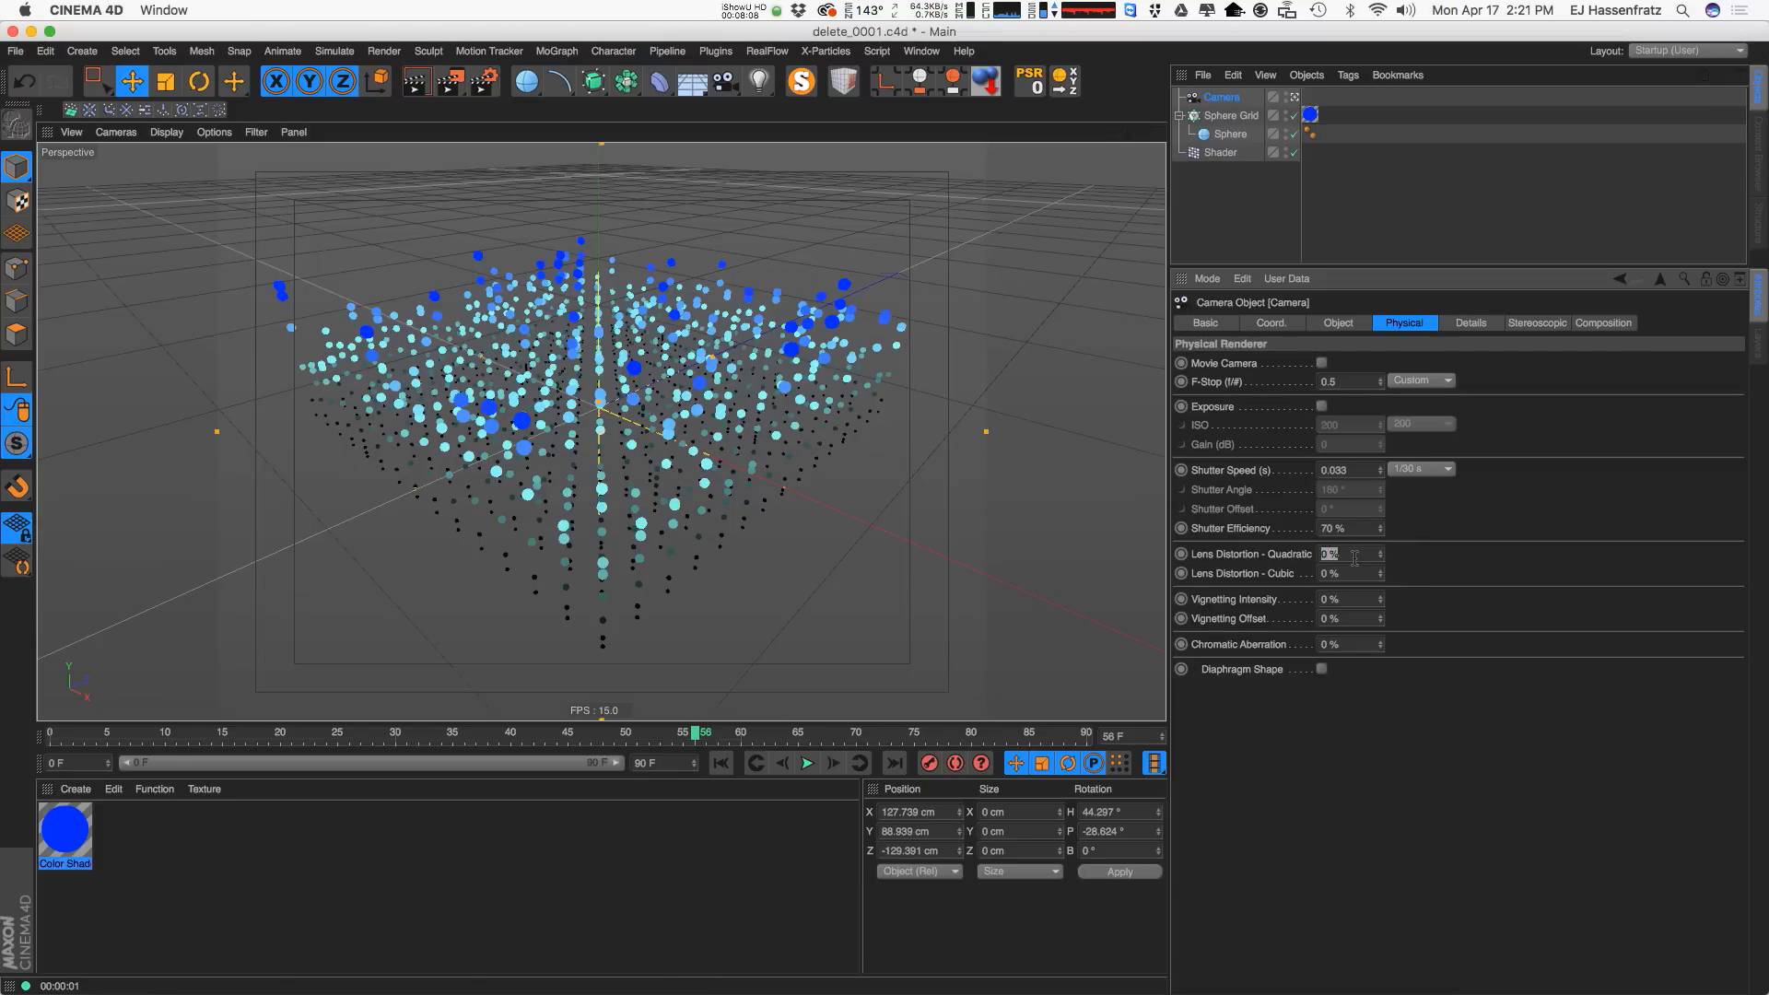
key(Return)
key(space)
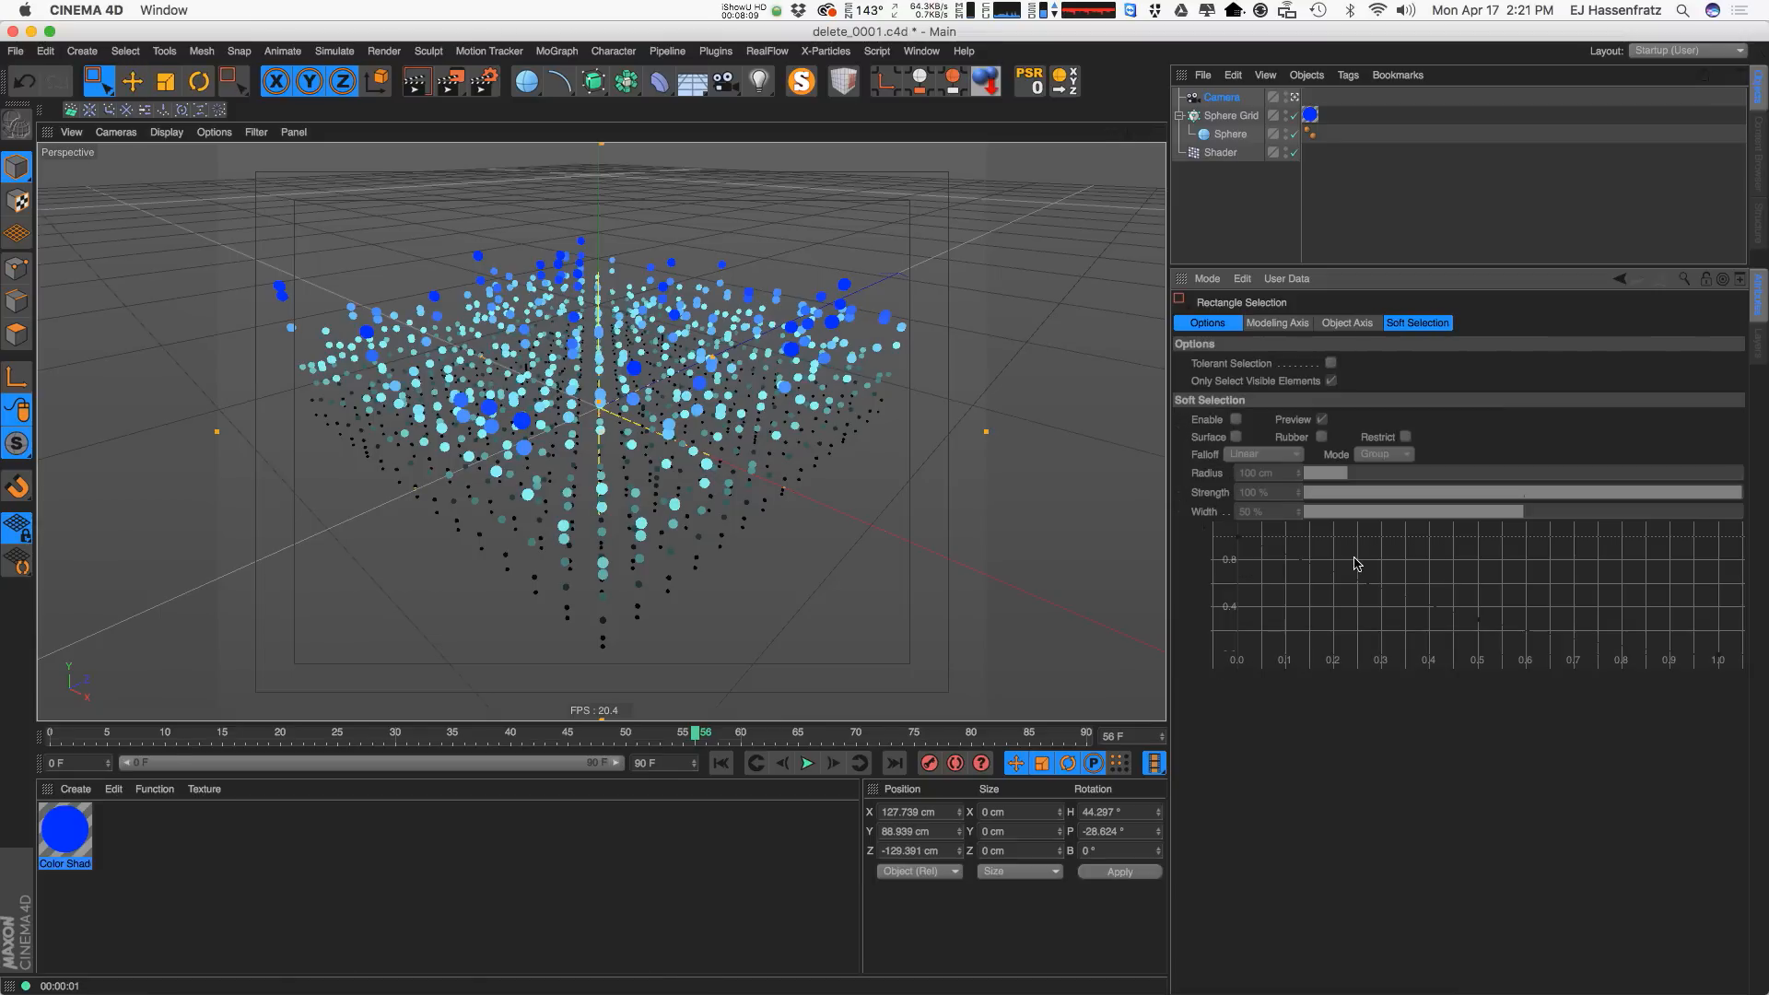
click(1225, 97)
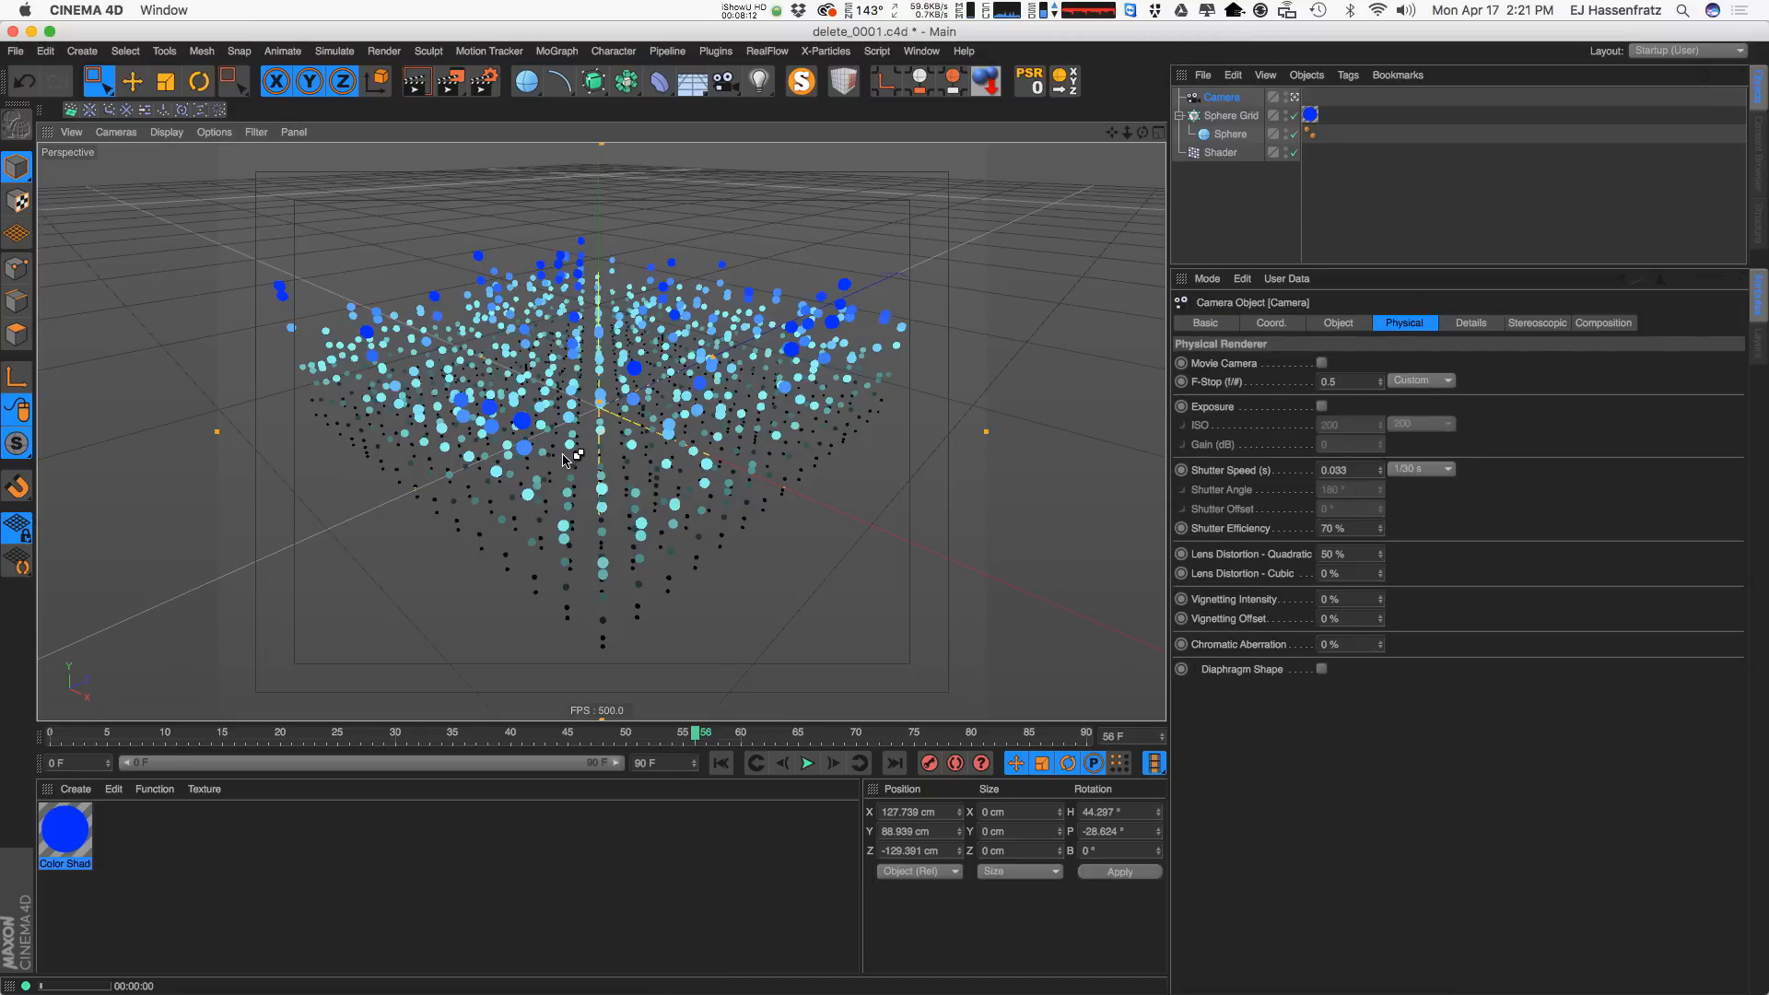
key(ctrl+r)
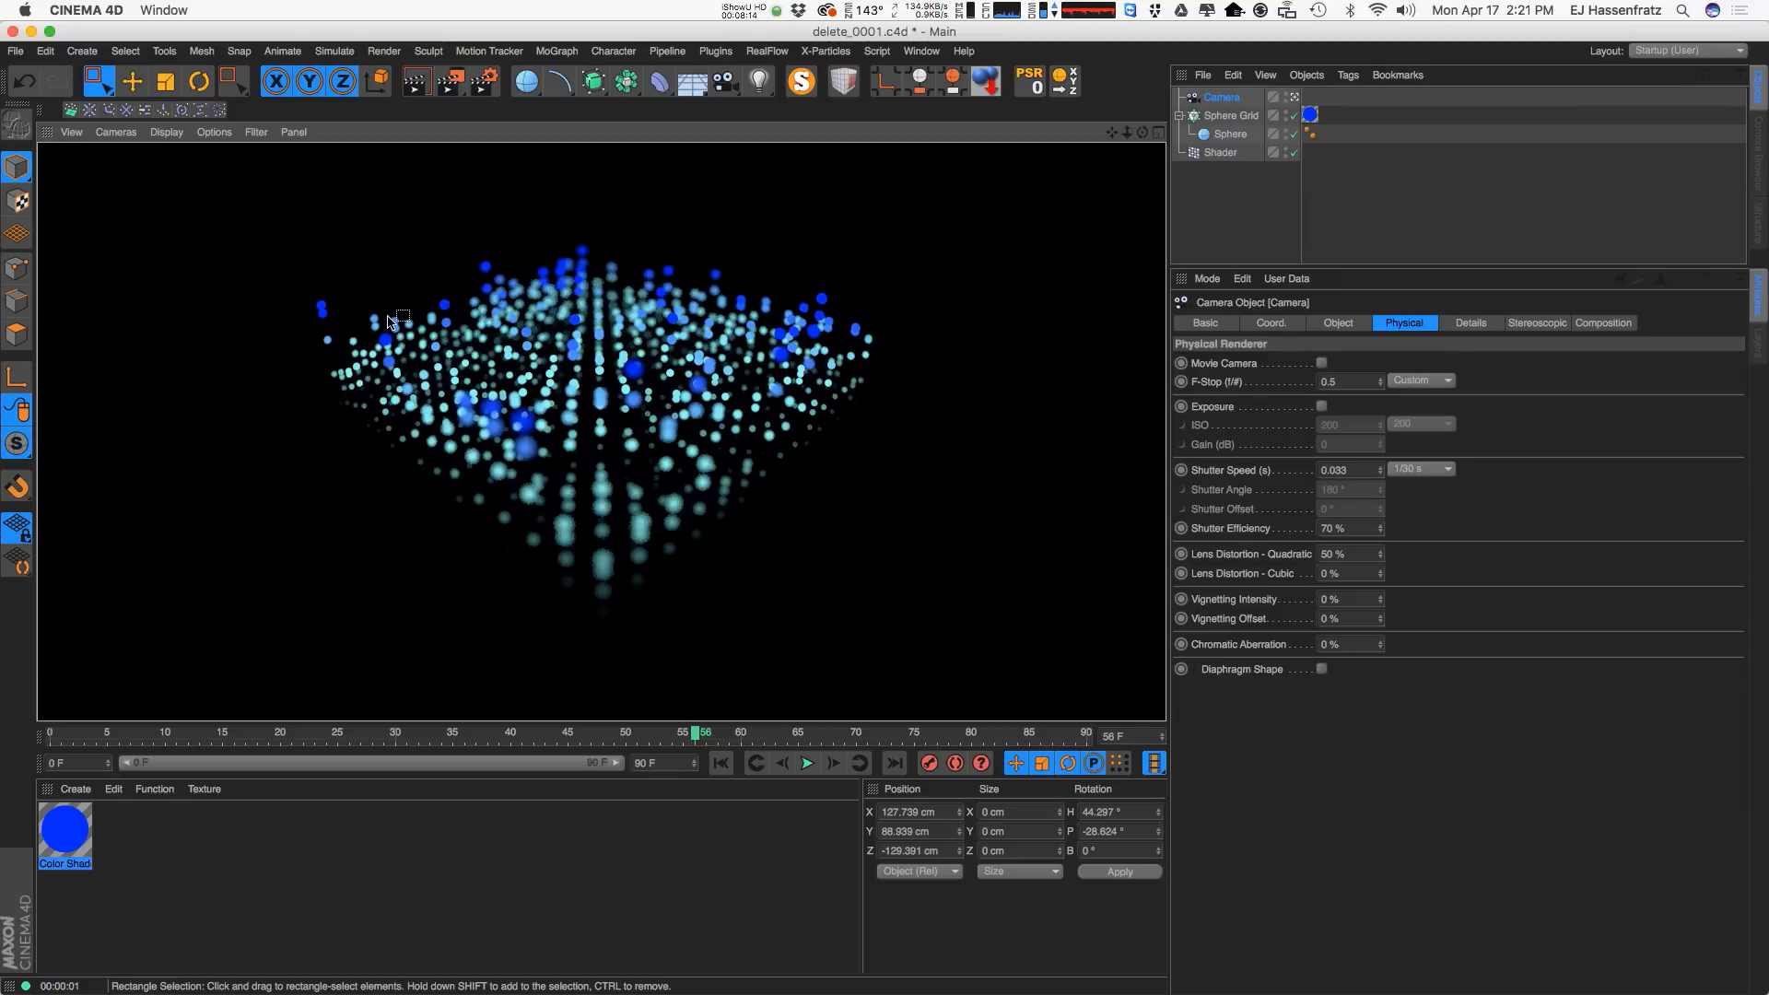
Try a quadratic lens distortion of -50% on the camera and render the view.
click(1323, 554)
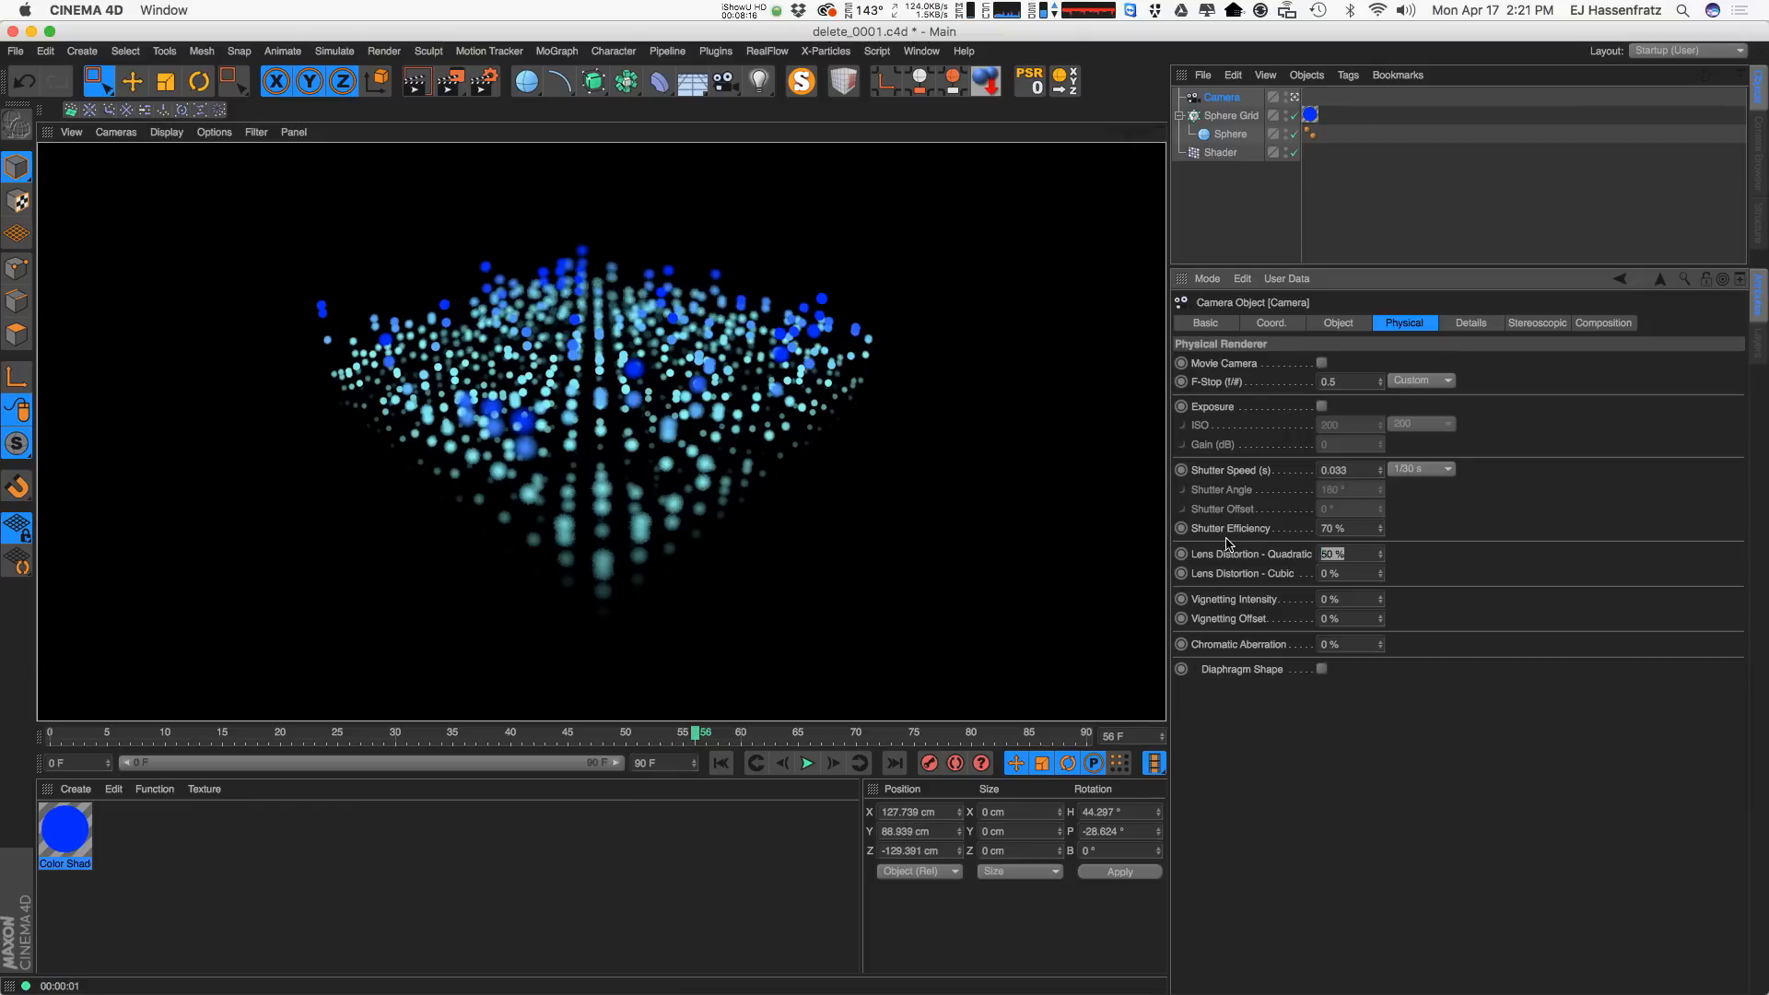
key(Return)
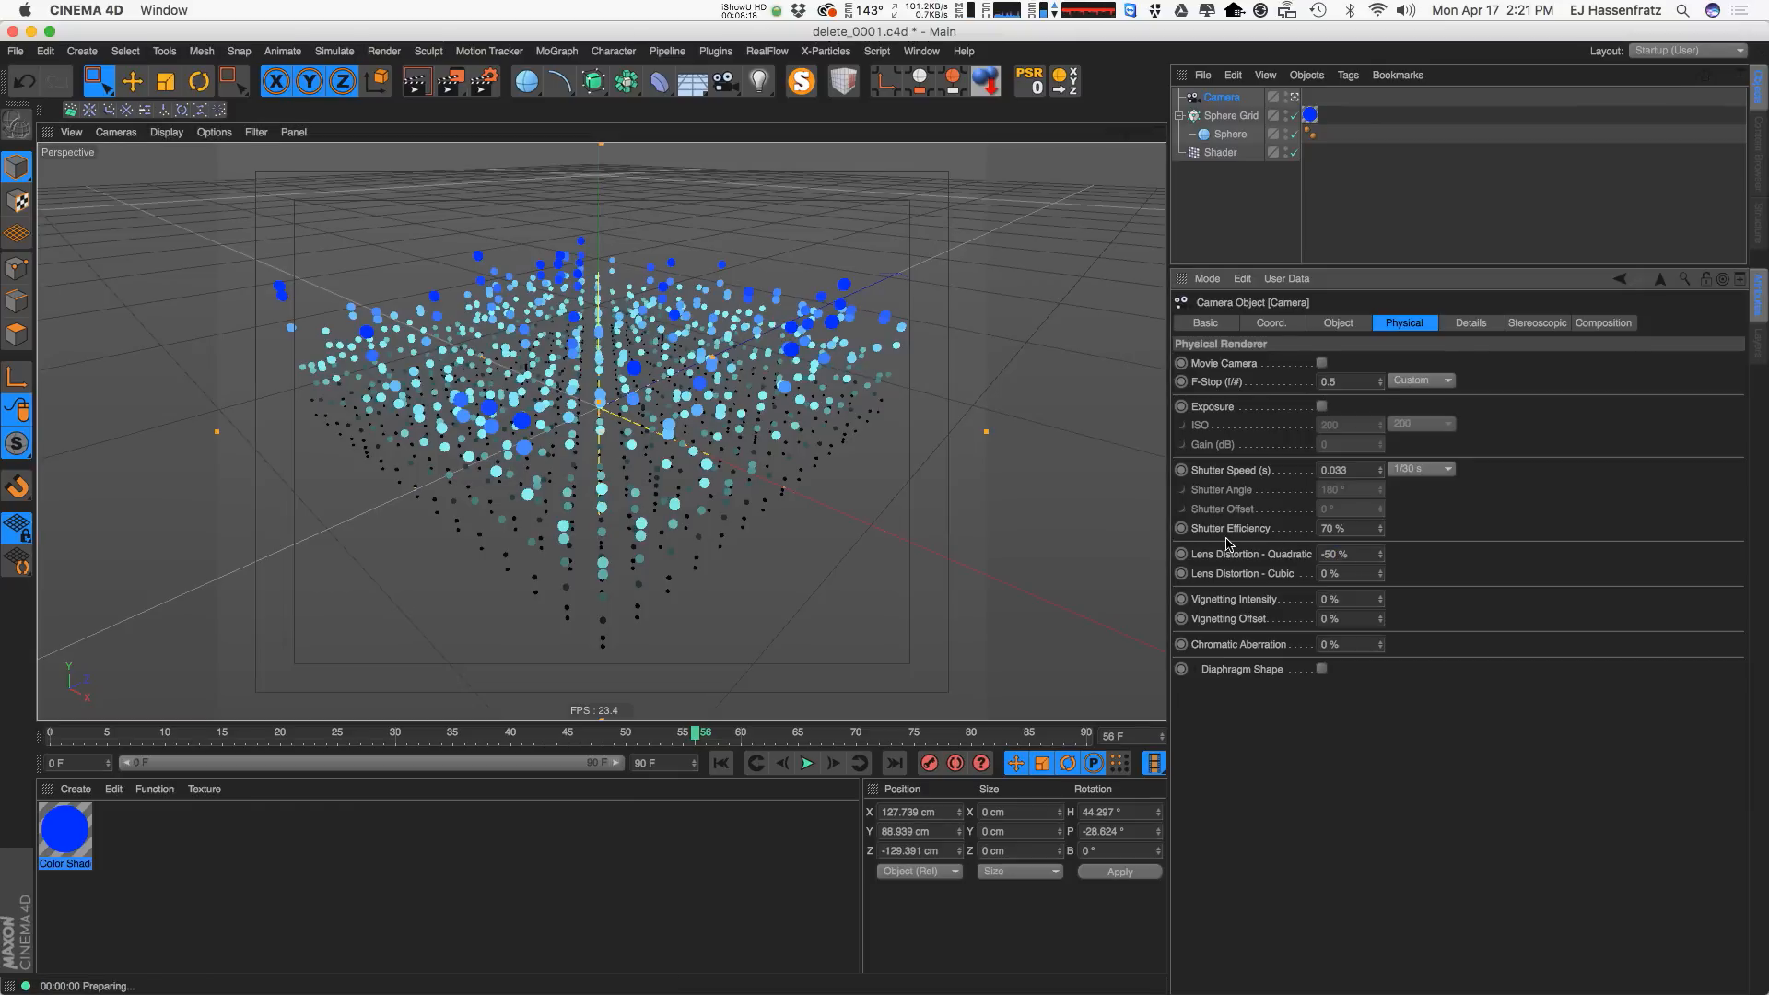
key(ctrl+r)
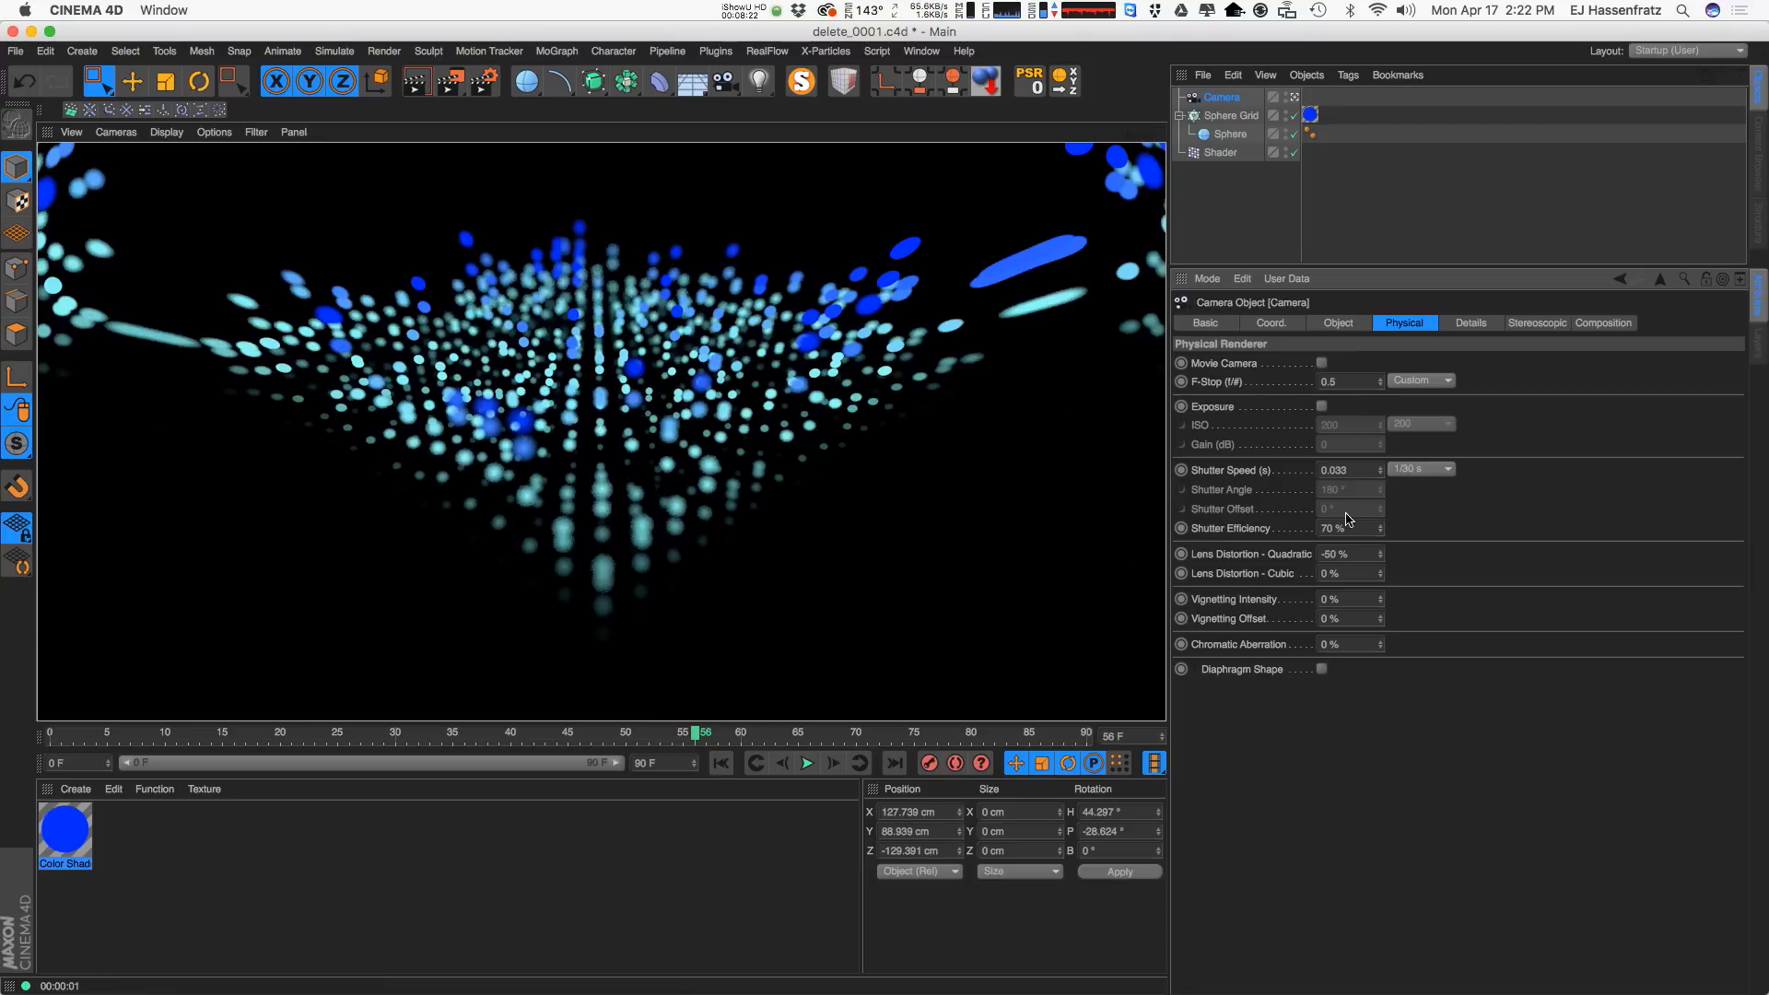
Set the camera's quadratic lens distortion to 50% and its chromatic aberration to 1000%, and render the view.
drag(1364, 553, 1077, 553)
key(a)
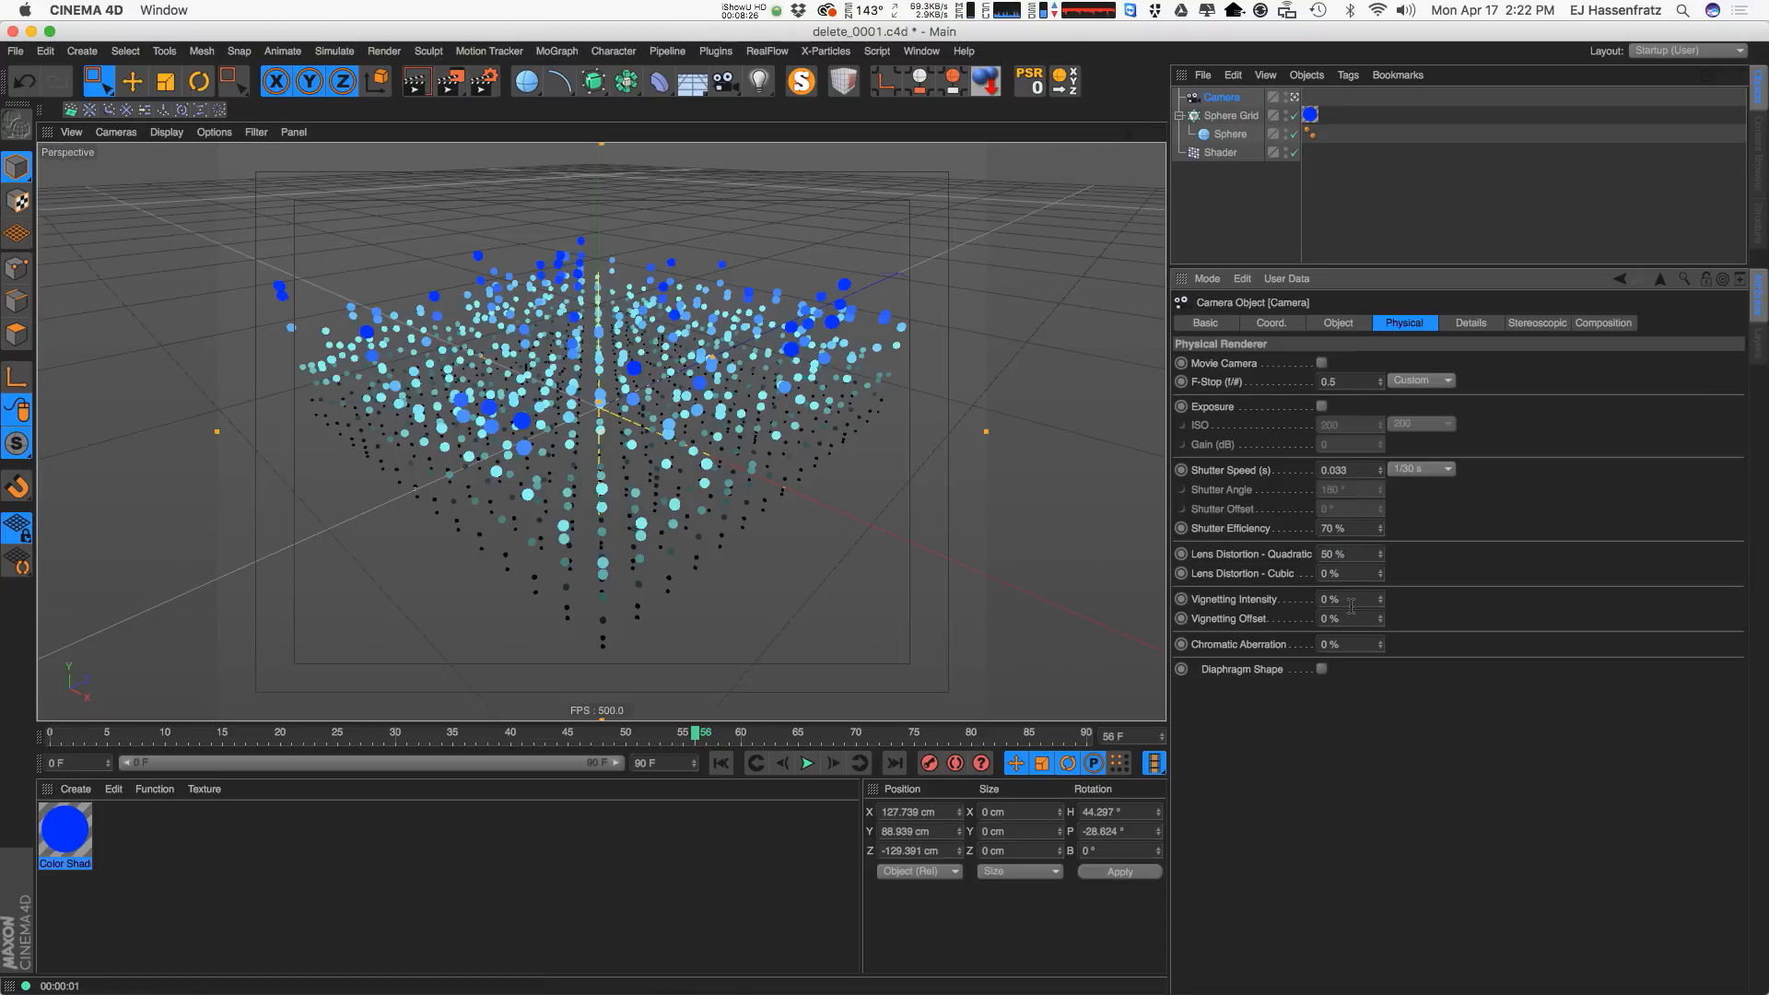
drag(1362, 644, 1198, 654)
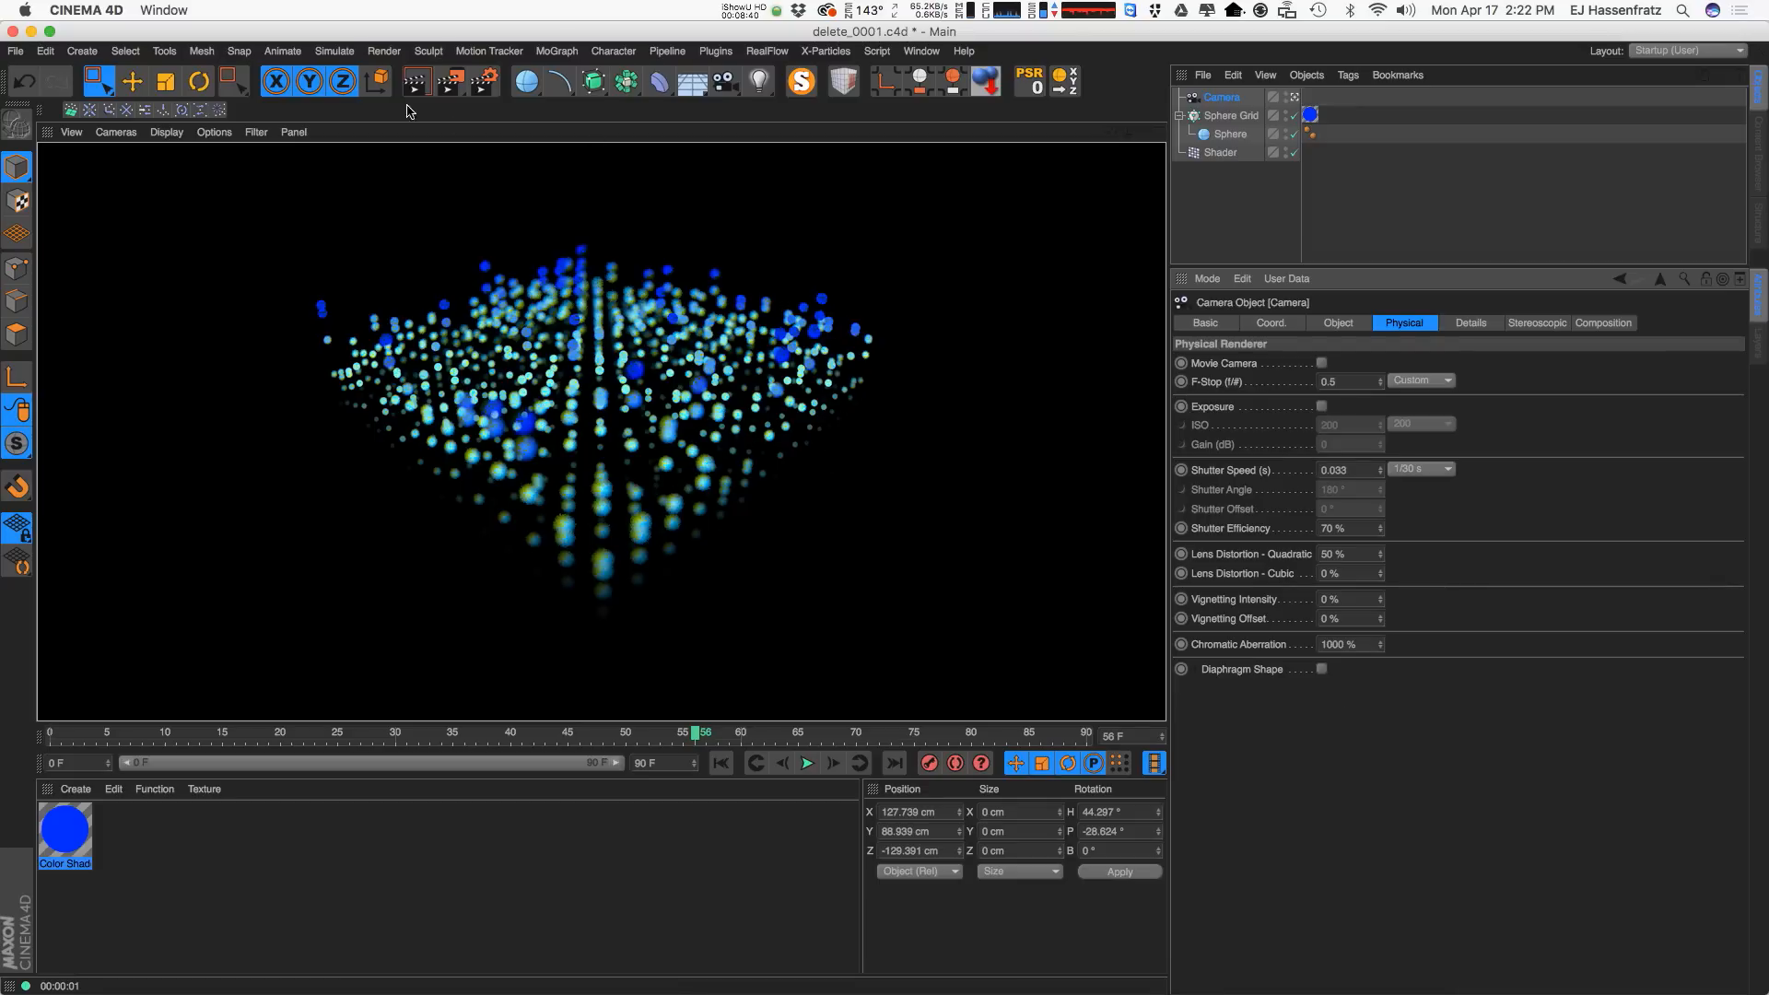
Add a Glow effect in the render settings and set its intensity to 50%.
click(484, 81)
click(895, 693)
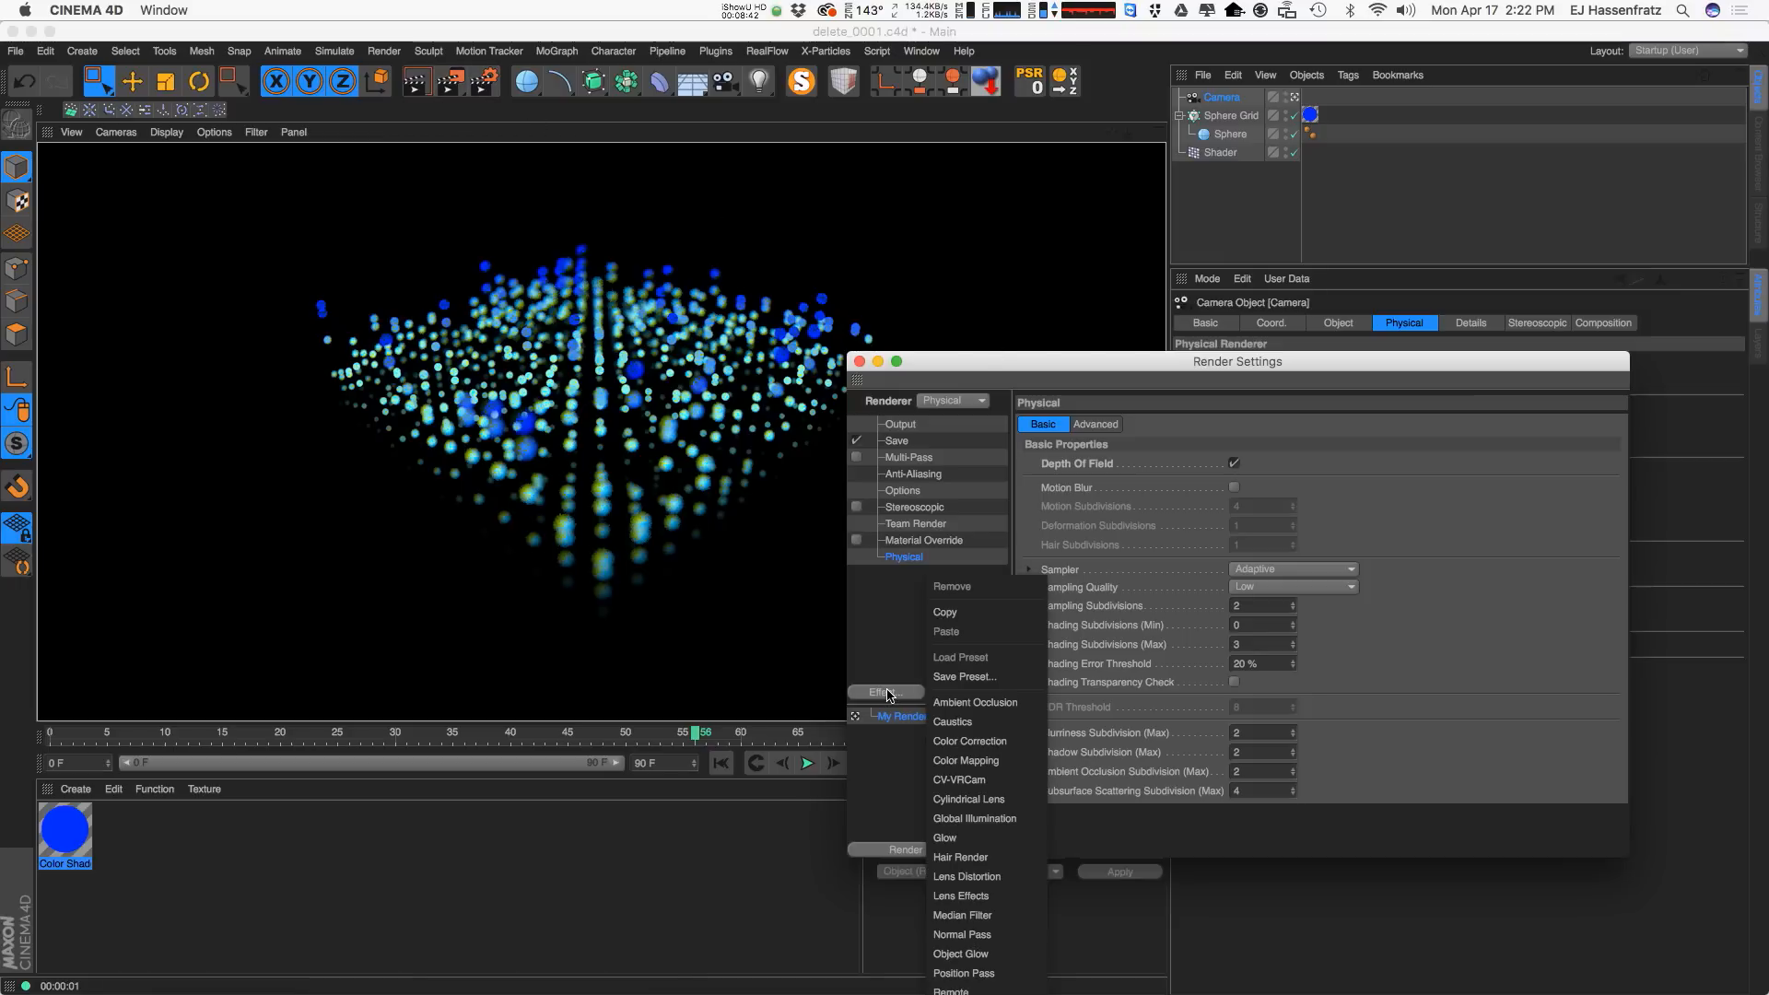
click(947, 837)
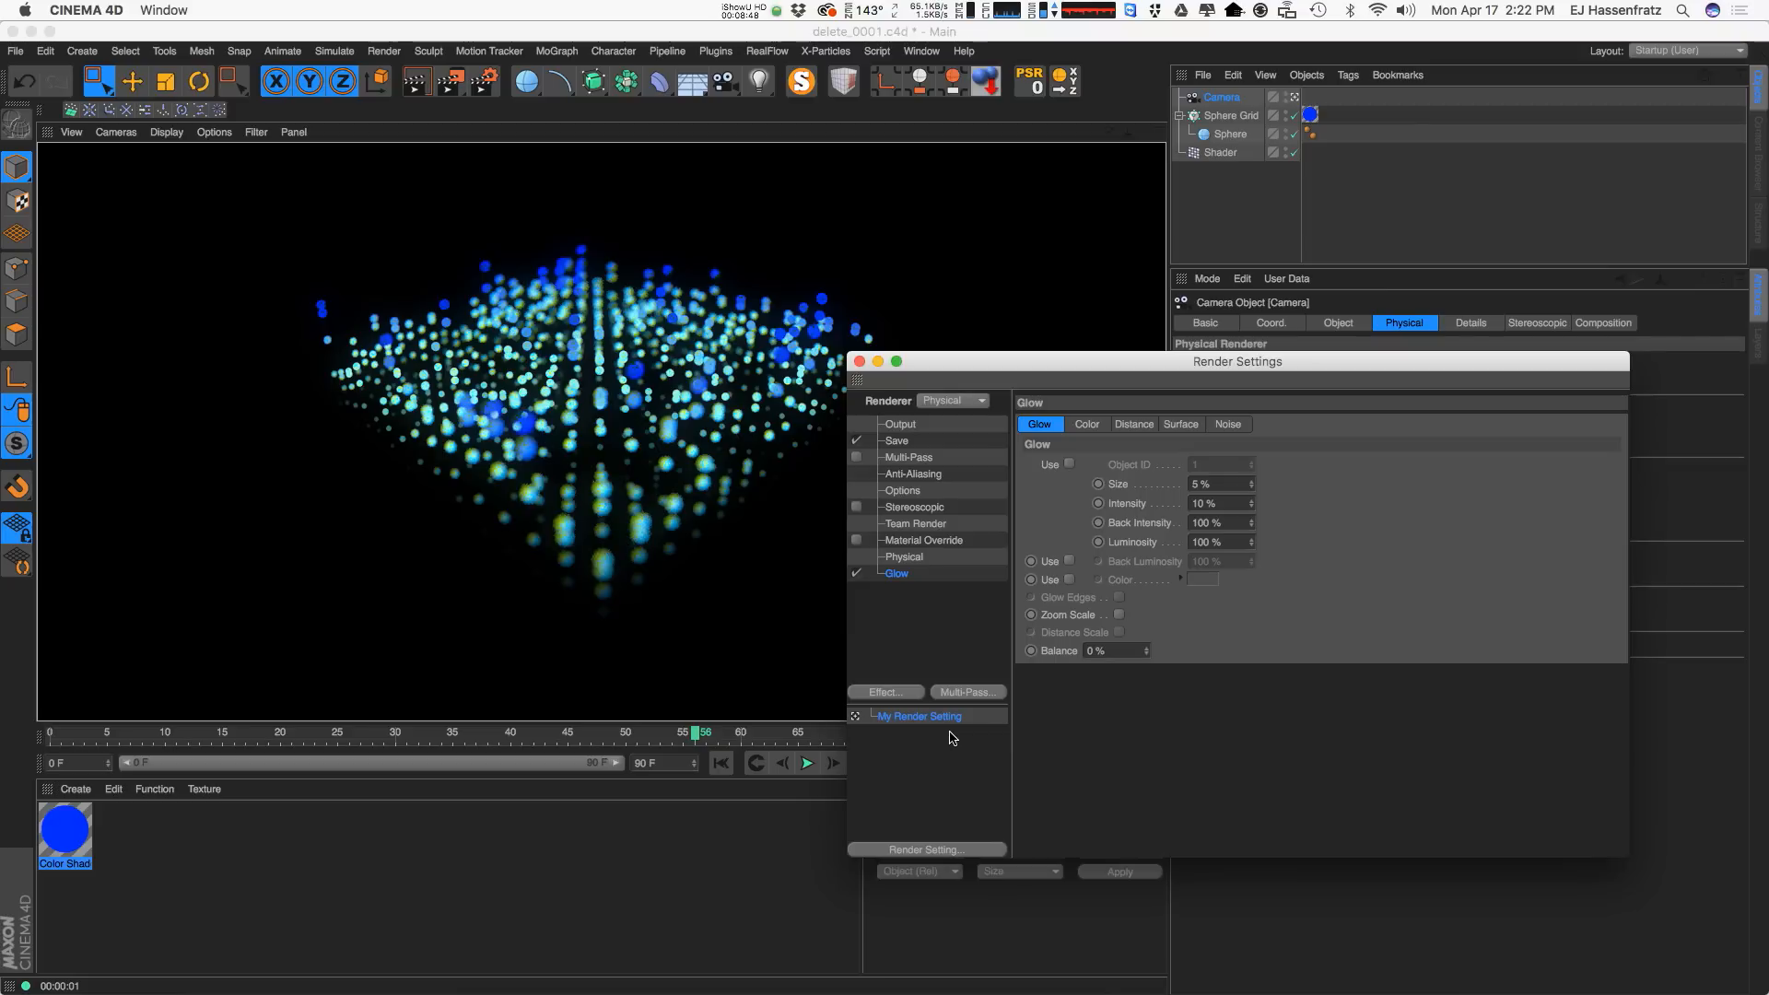
click(1231, 503)
text(50)
key(Return)
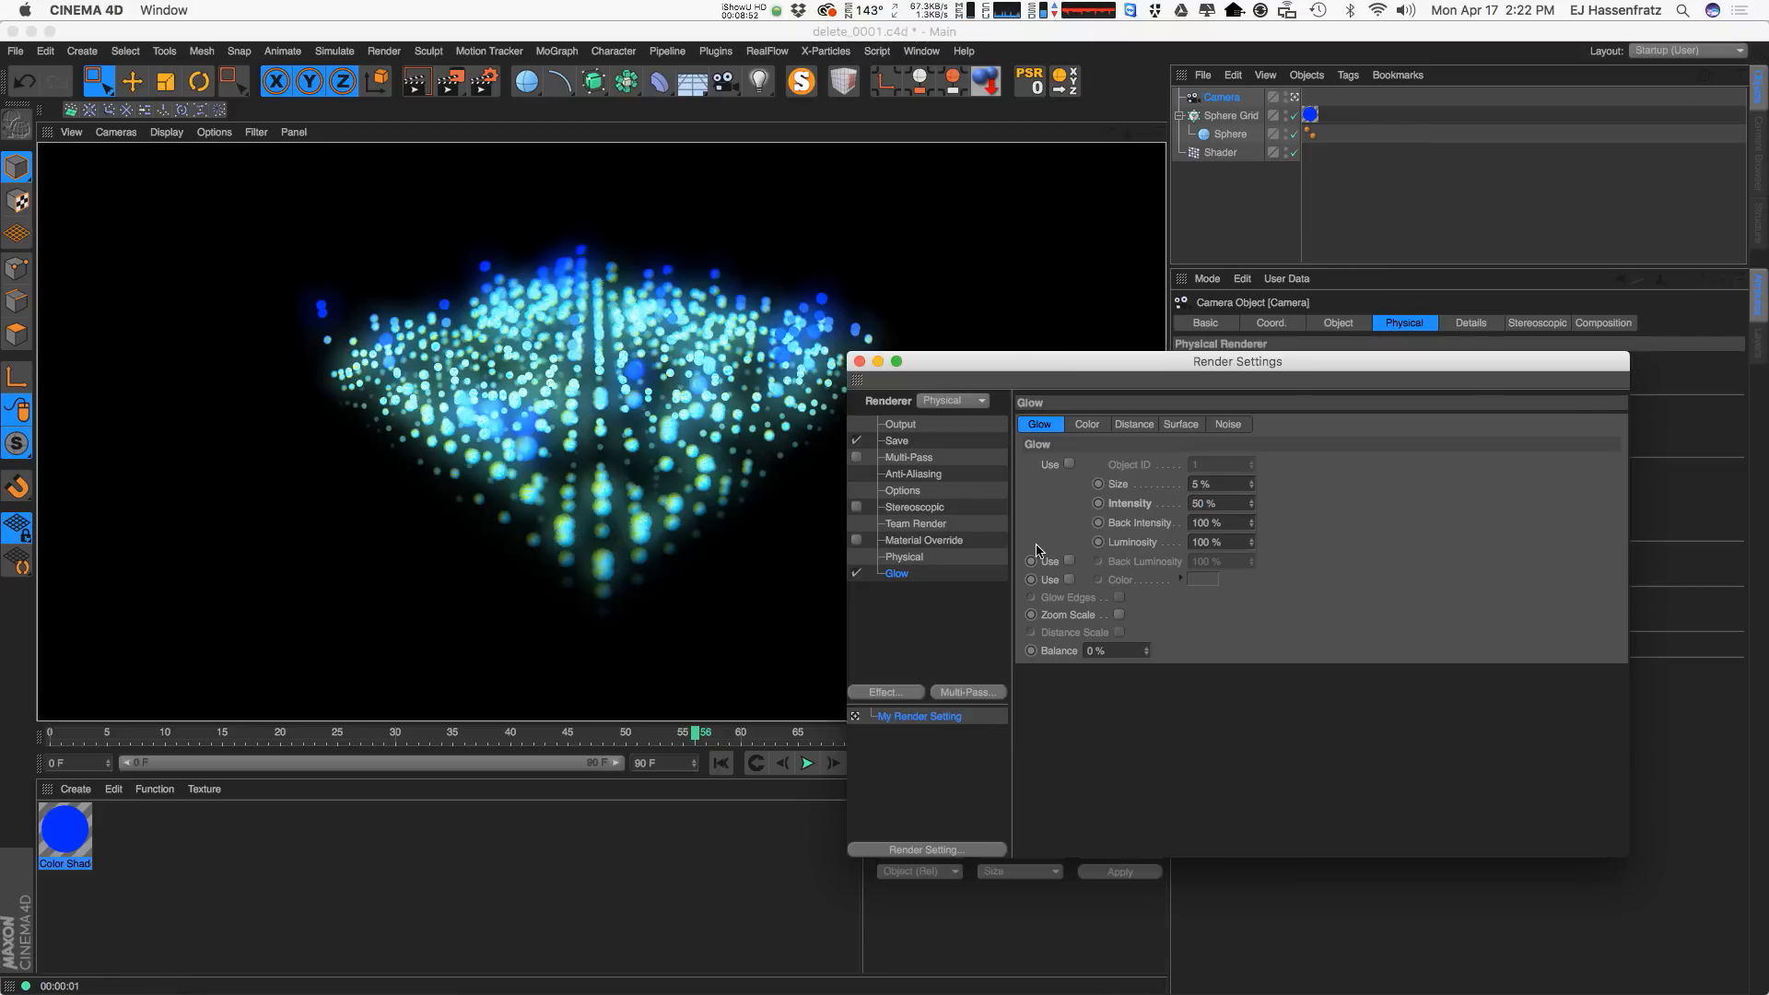
Reduce the glow's size to 2% and raise its intensity to 80%.
drag(1254, 480, 1179, 502)
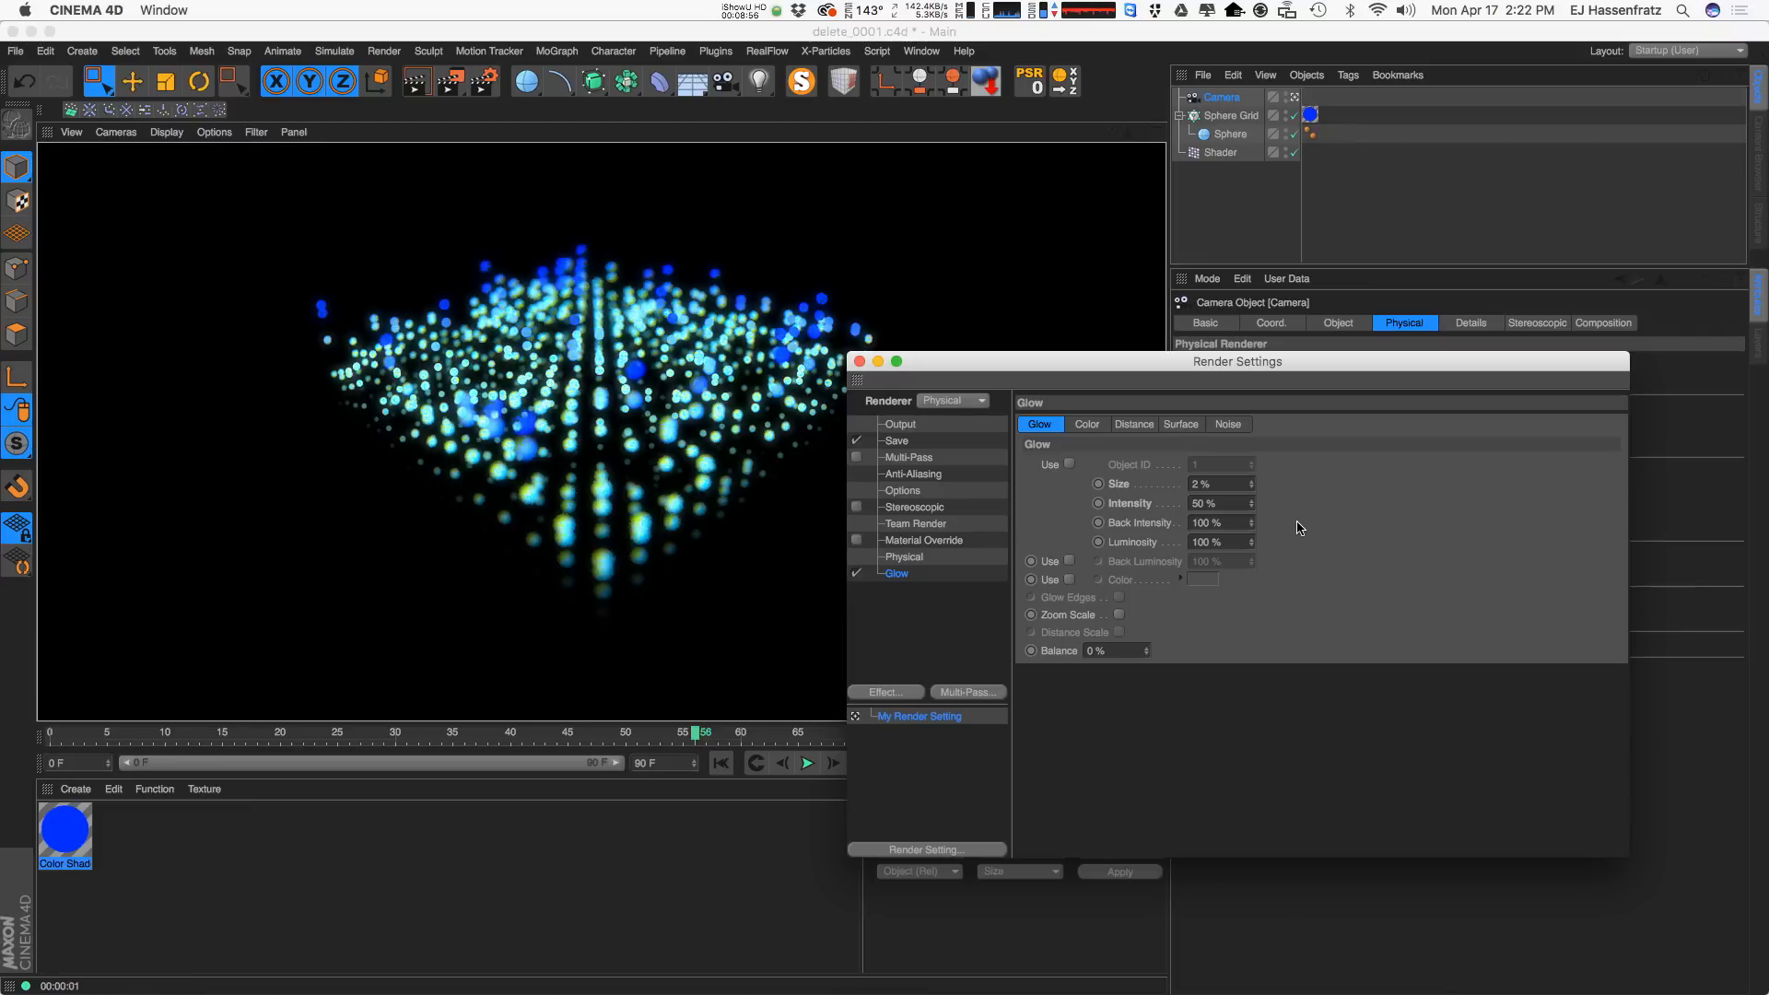
double_click(1209, 506)
text(80)
key(Return)
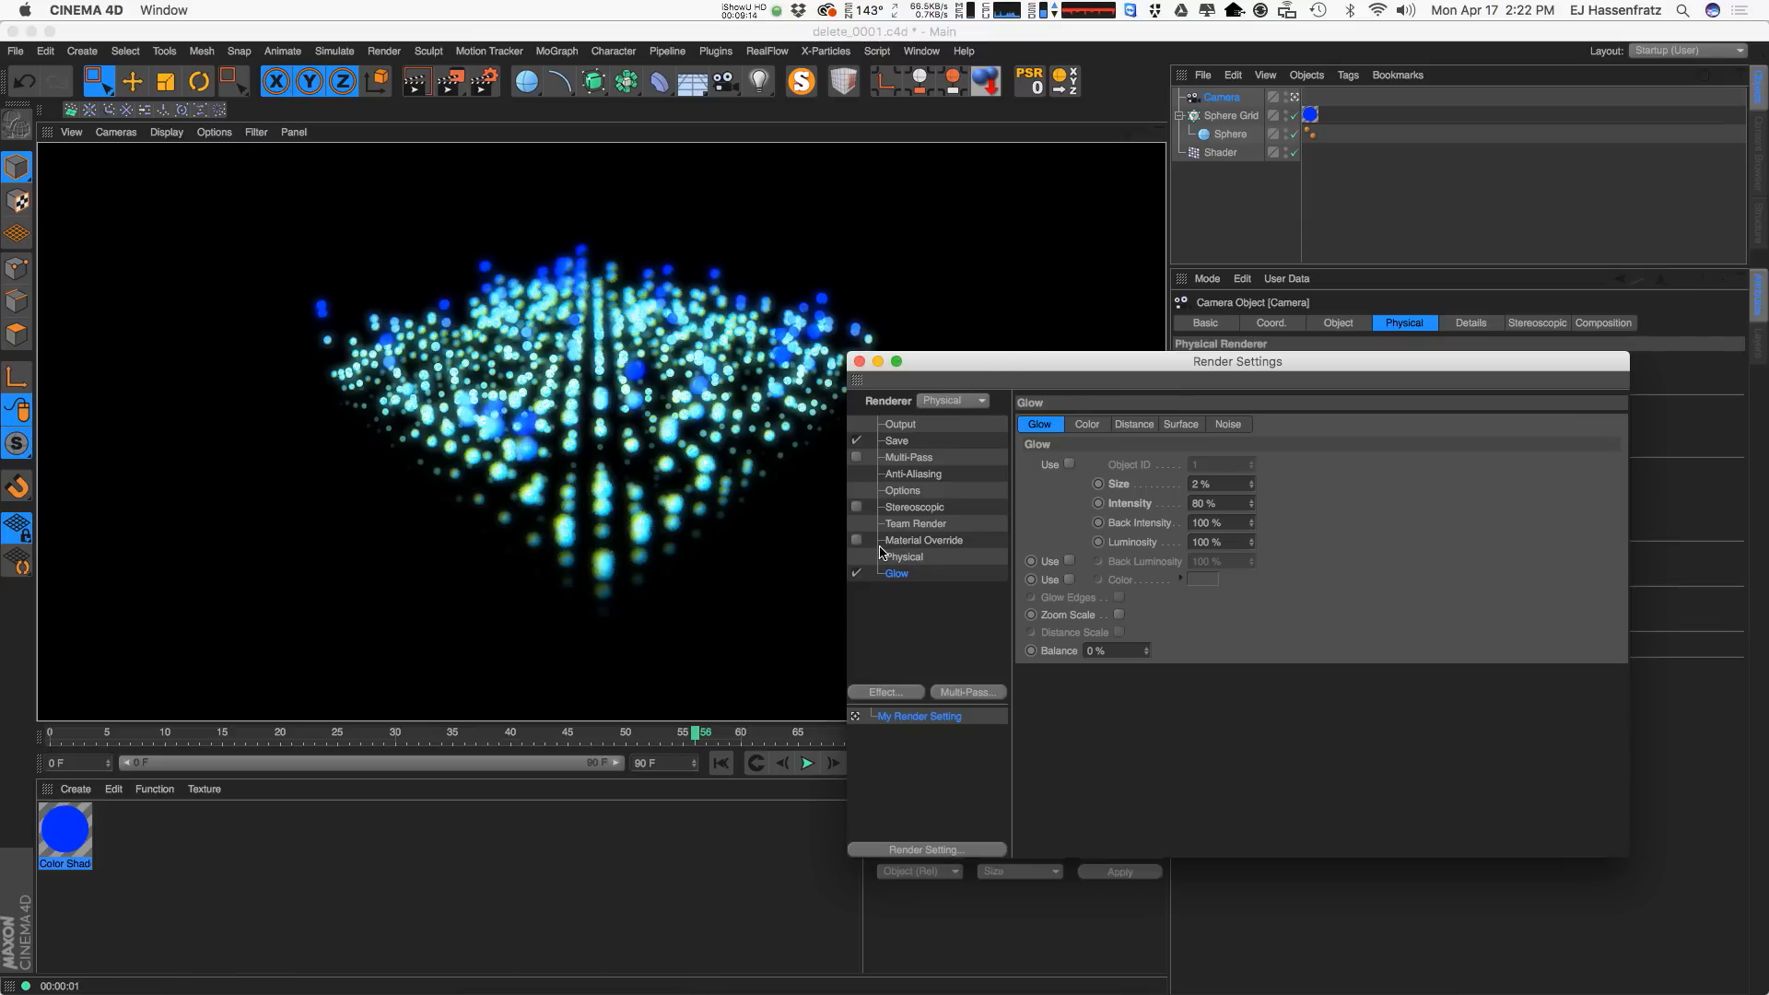
Set the Physical renderer's sampling quality to Medium and render the camera view to check the blur.
click(906, 557)
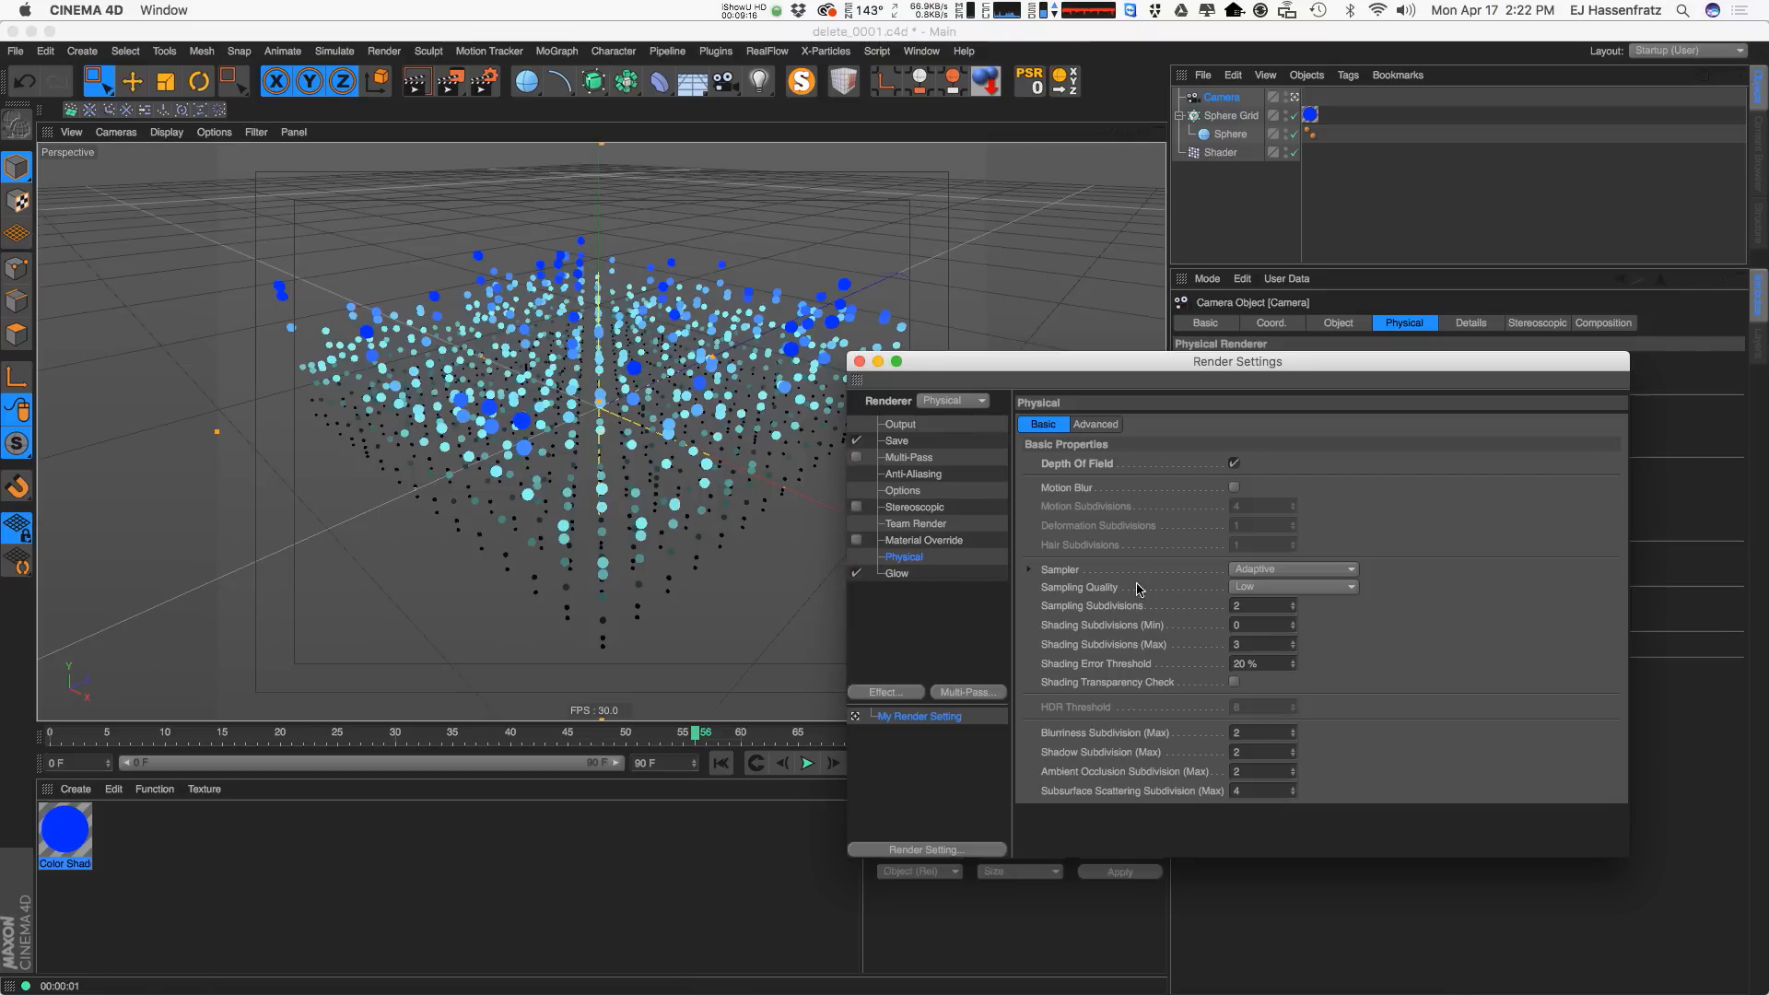
click(1067, 591)
click(1275, 591)
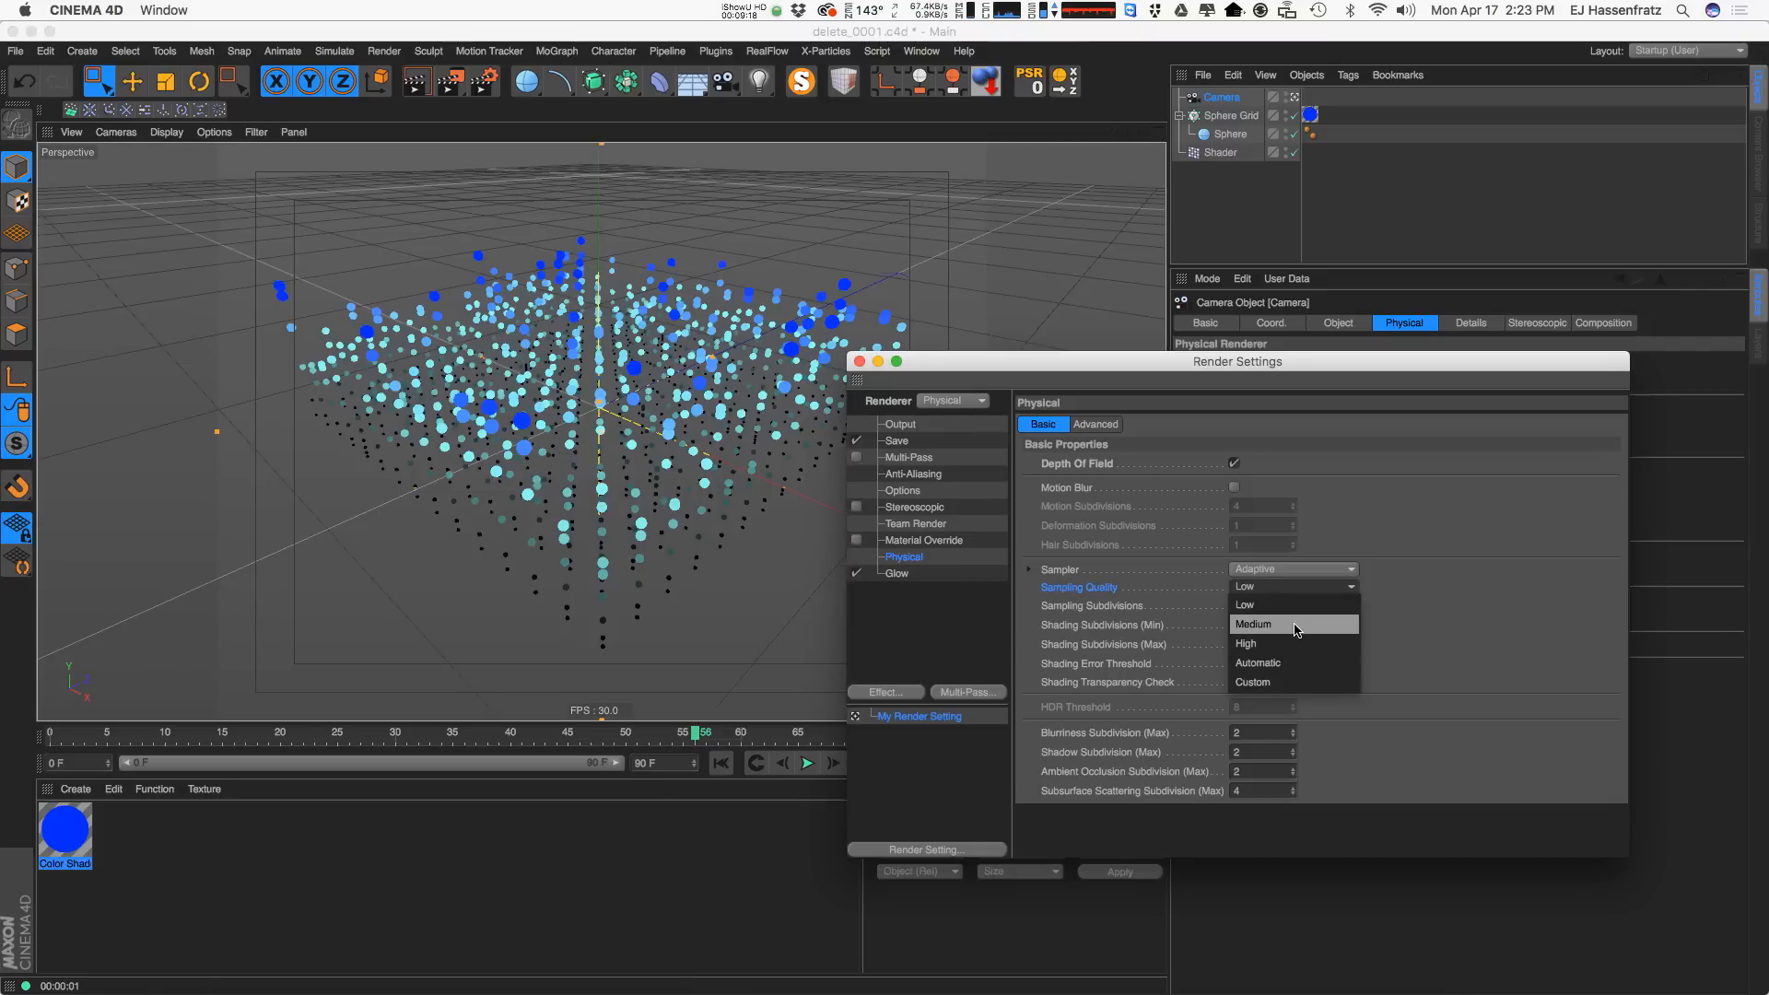
click(1294, 621)
key(ctrl+r)
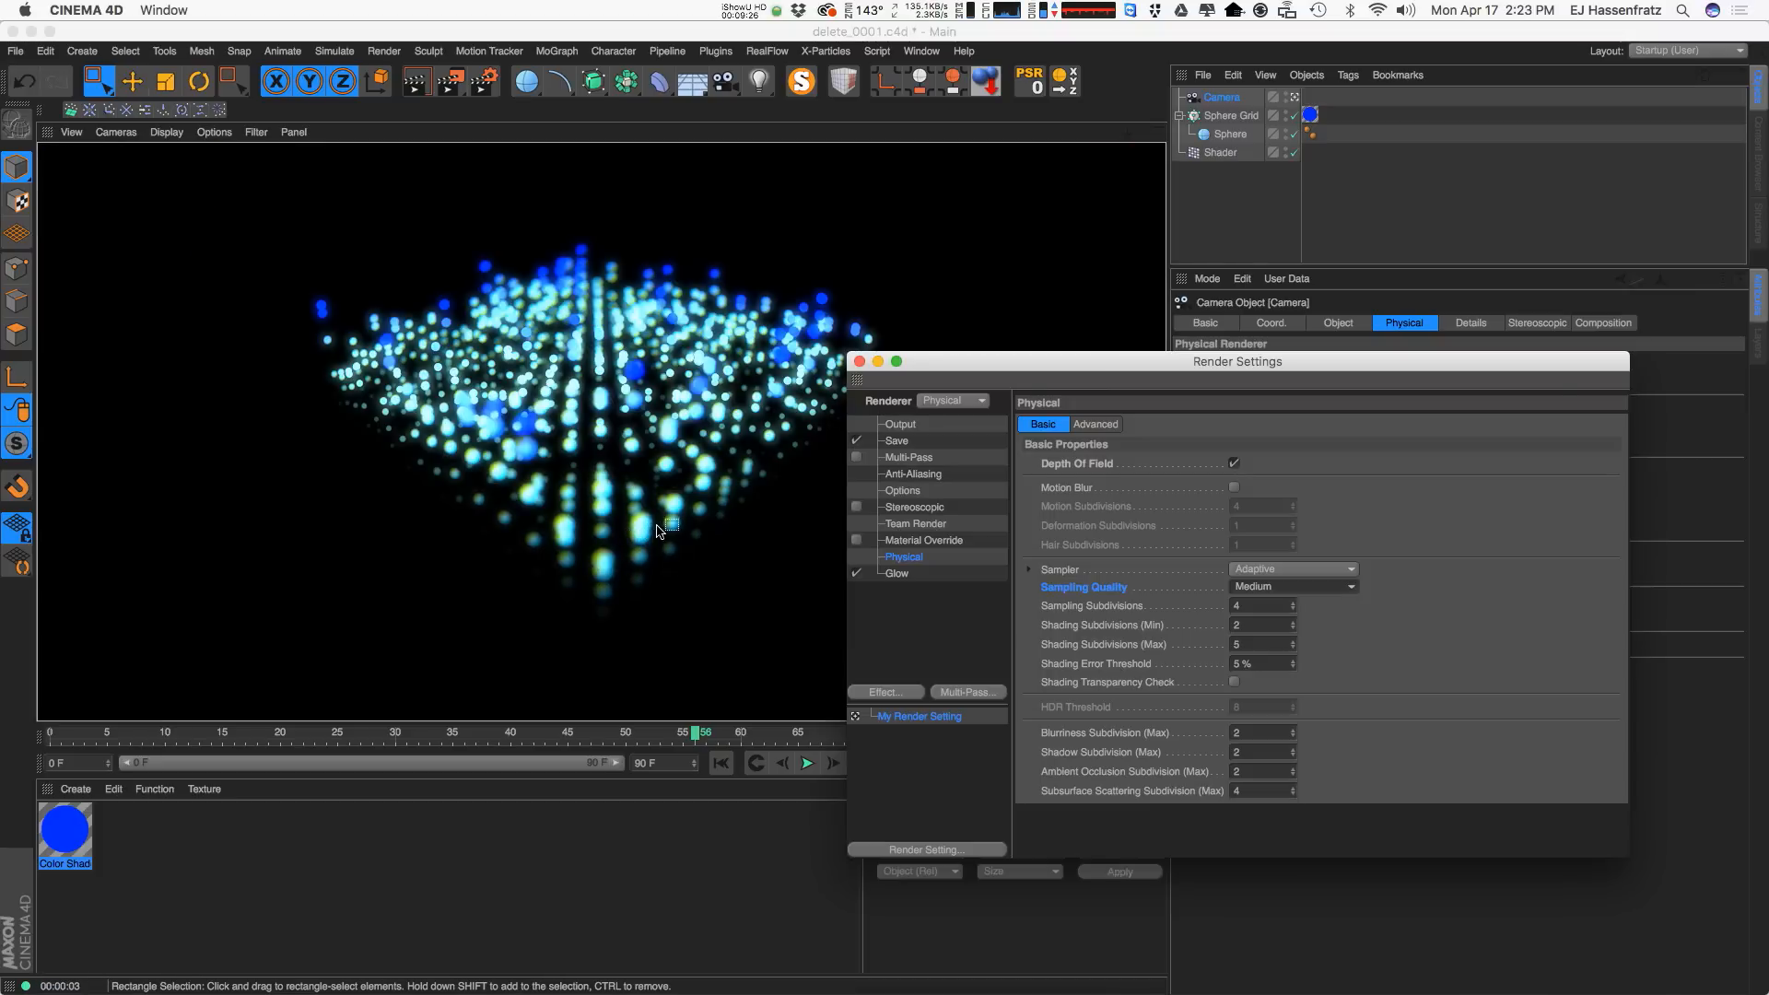
click(599, 578)
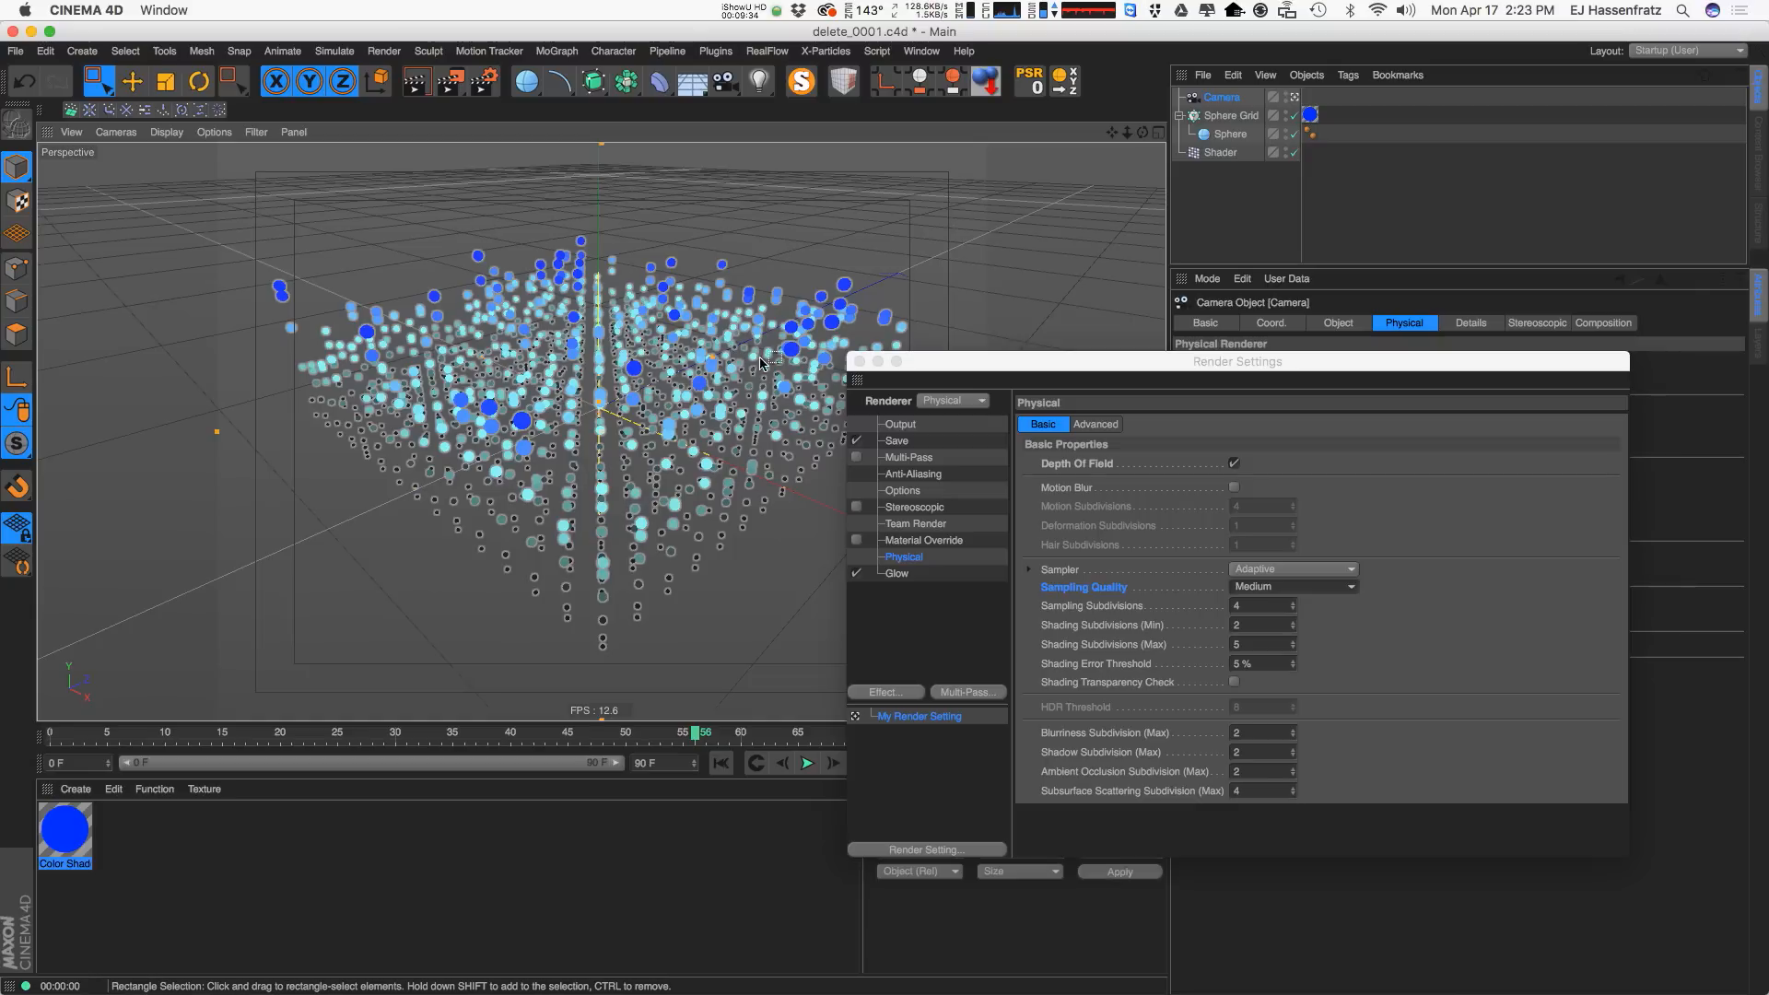
key(ctrl+r)
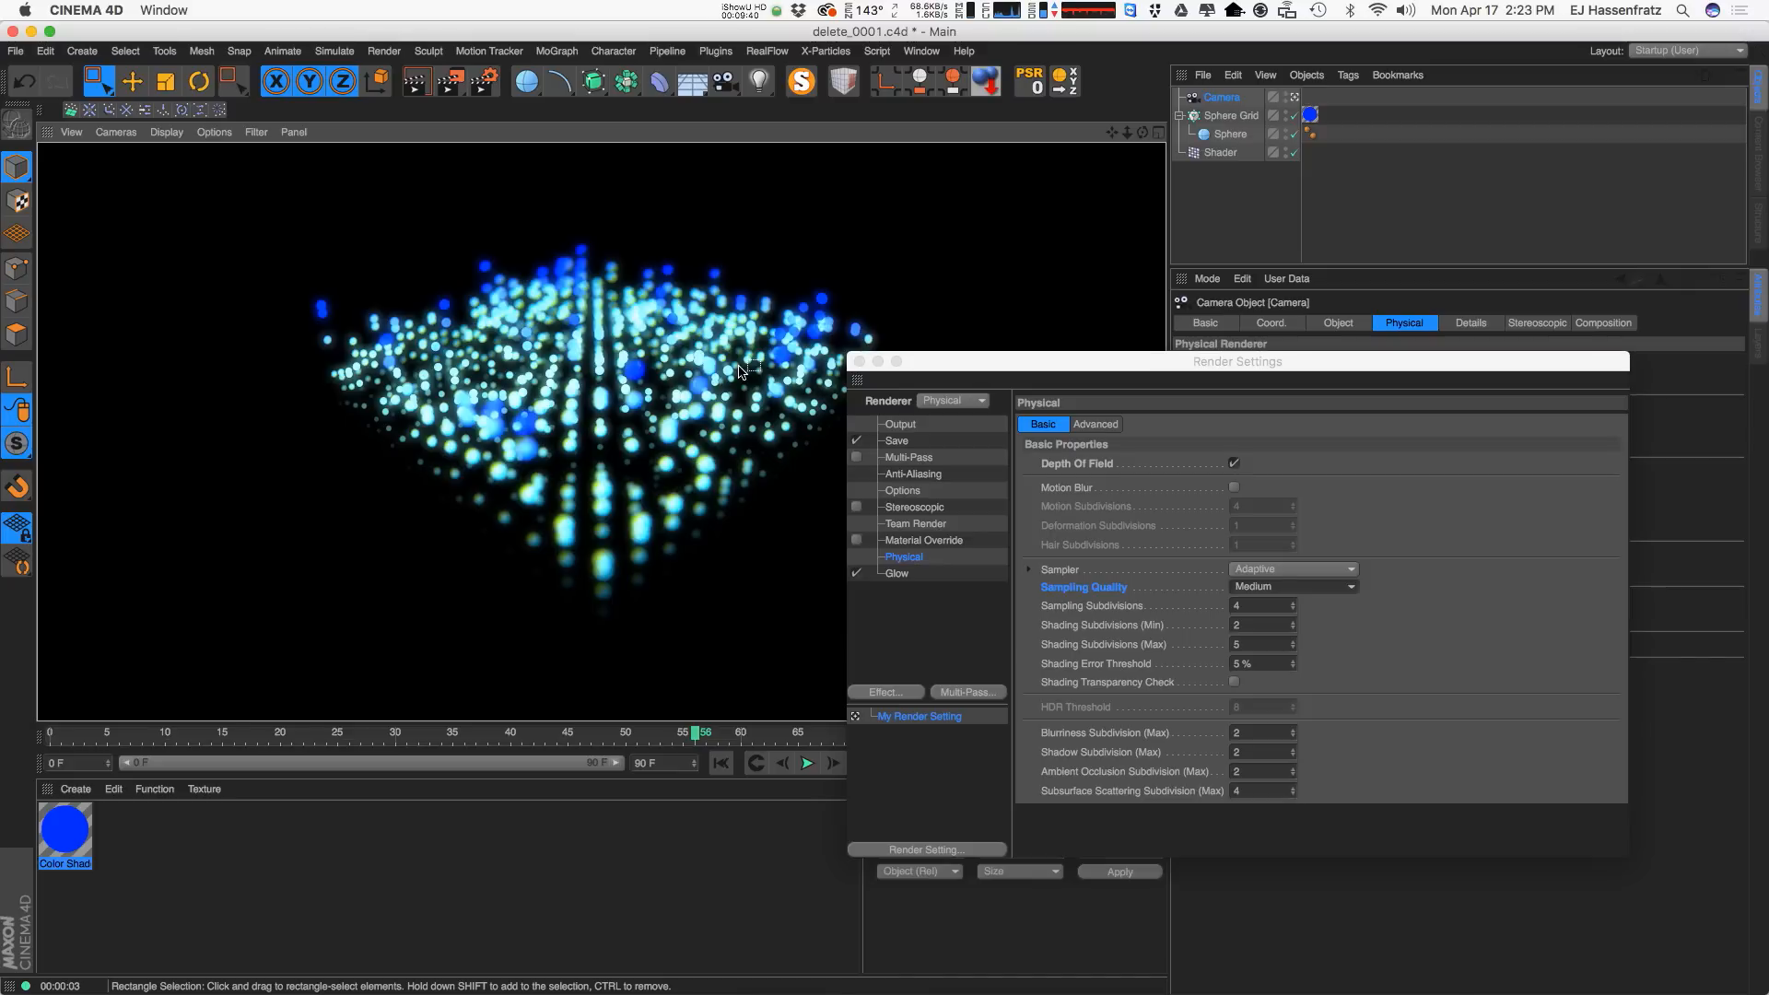
Minimize the Render Settings window and play back the sphere grid animation in the camera view.
key(F8)
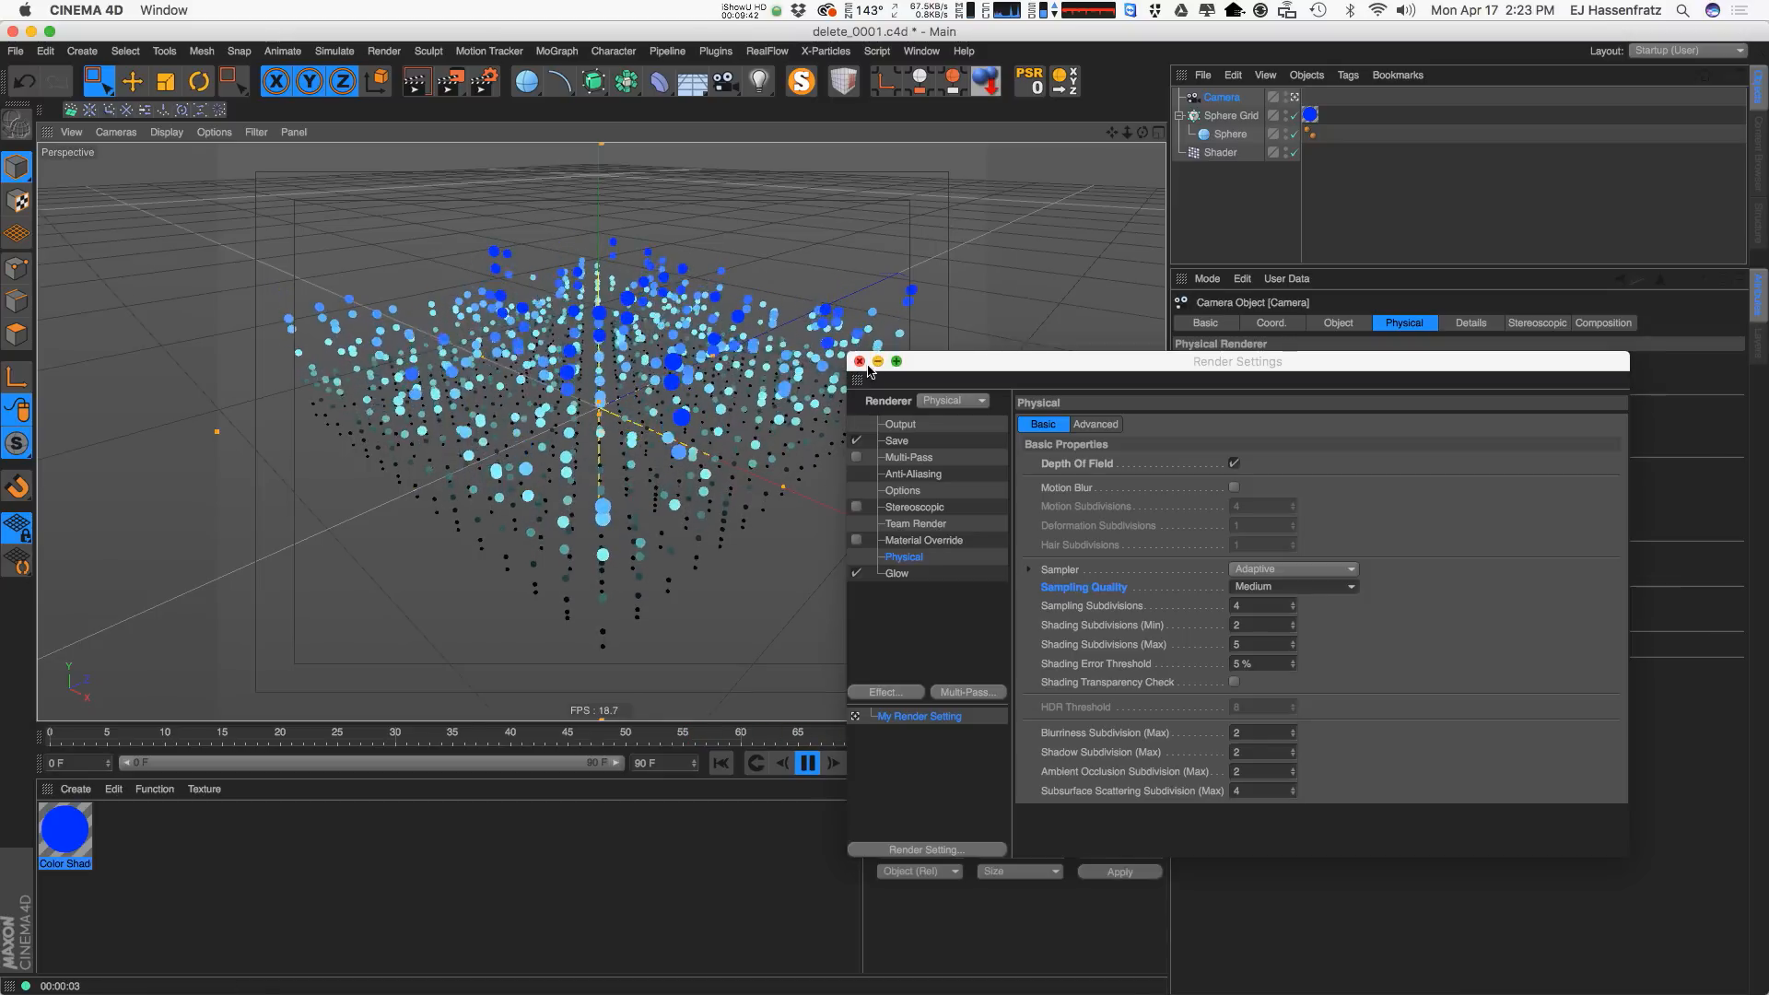
click(878, 369)
click(877, 363)
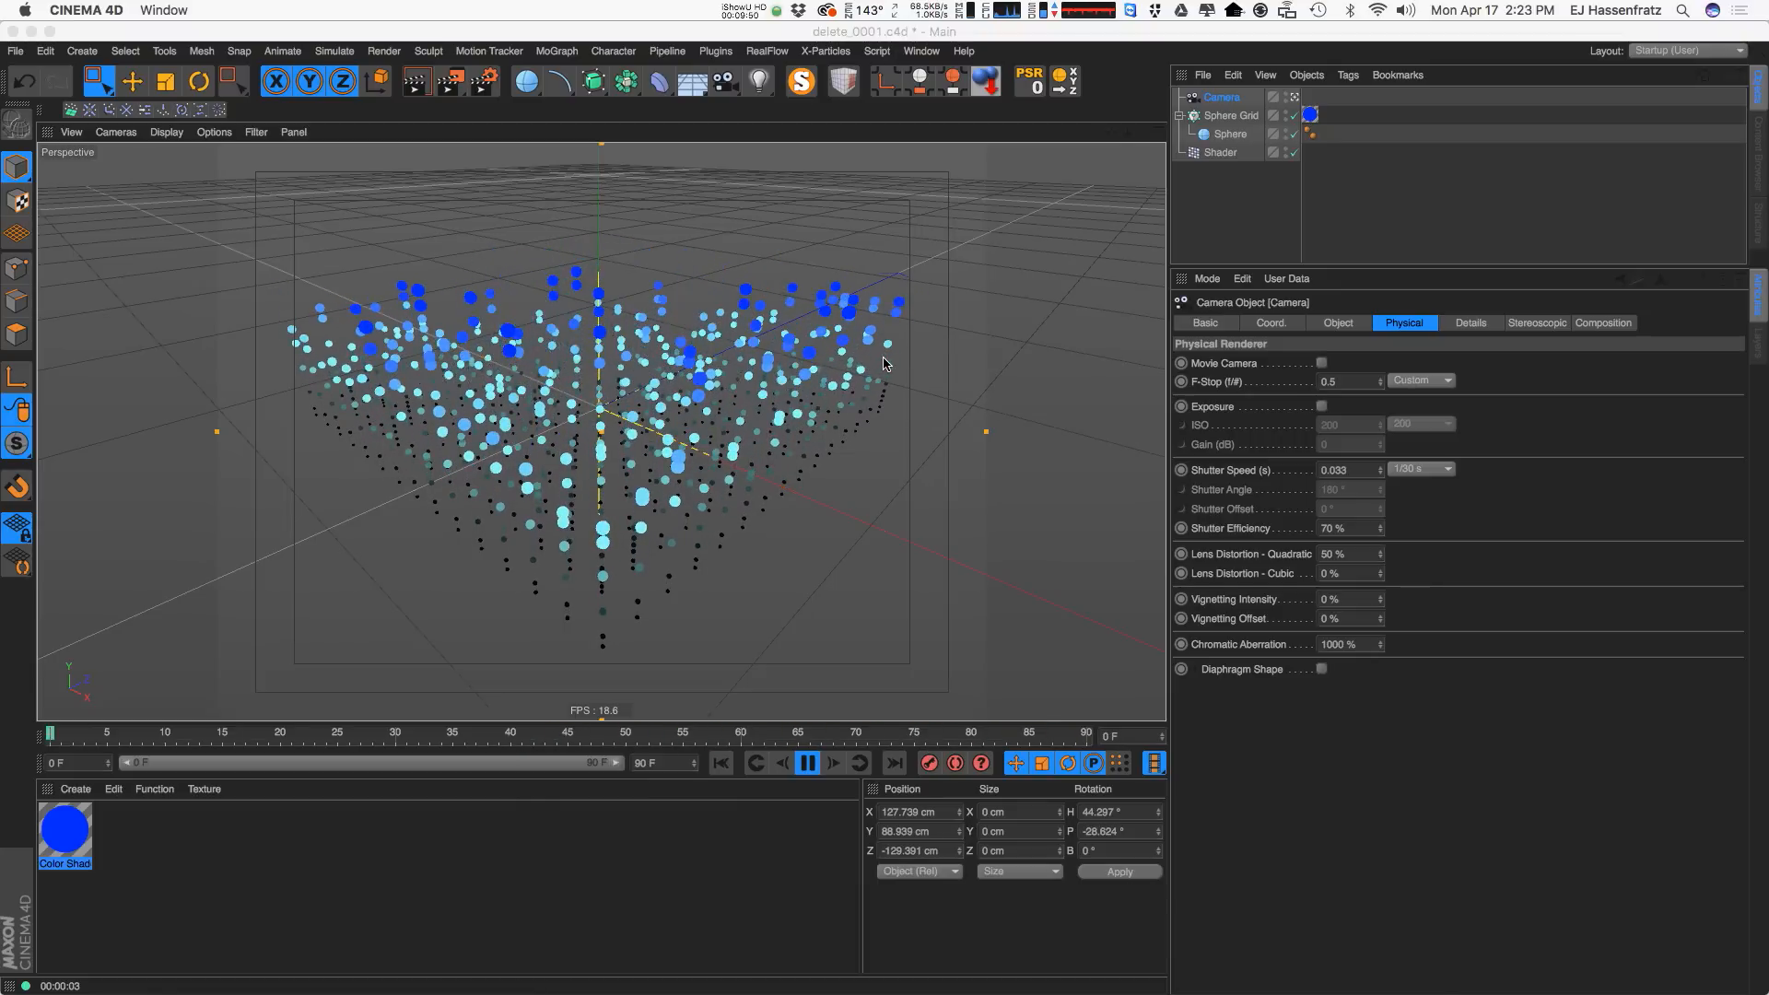
key(F8)
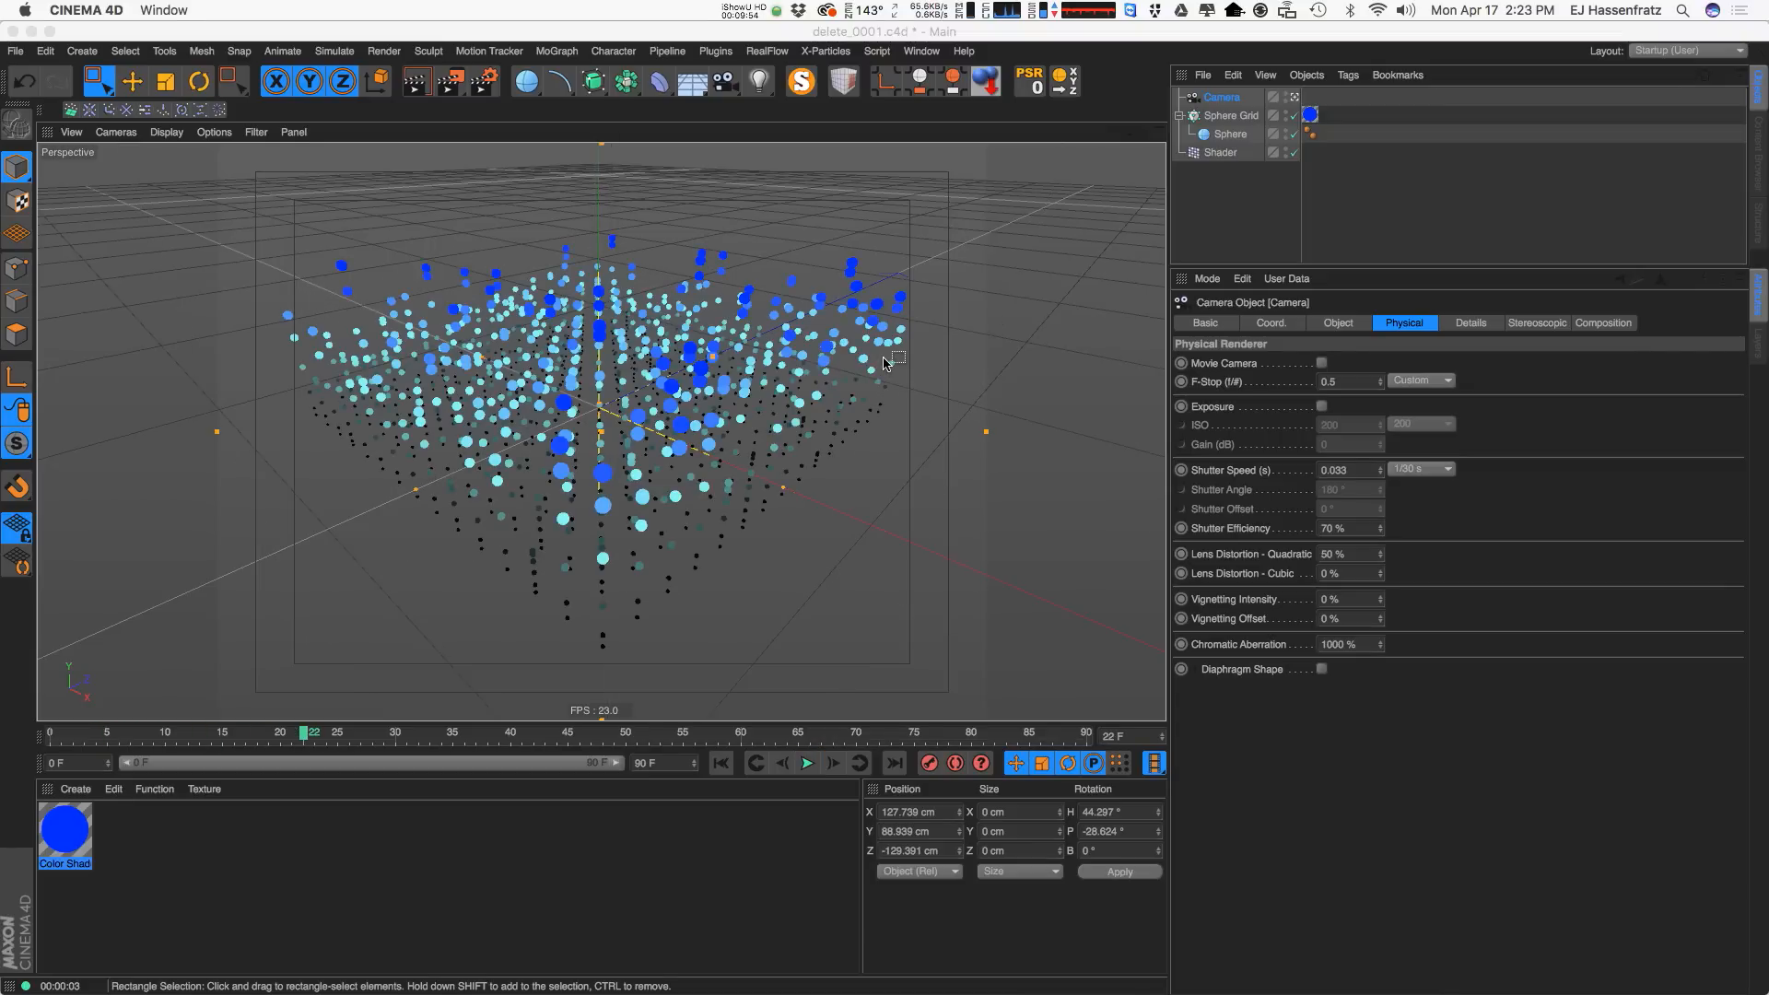
click(807, 763)
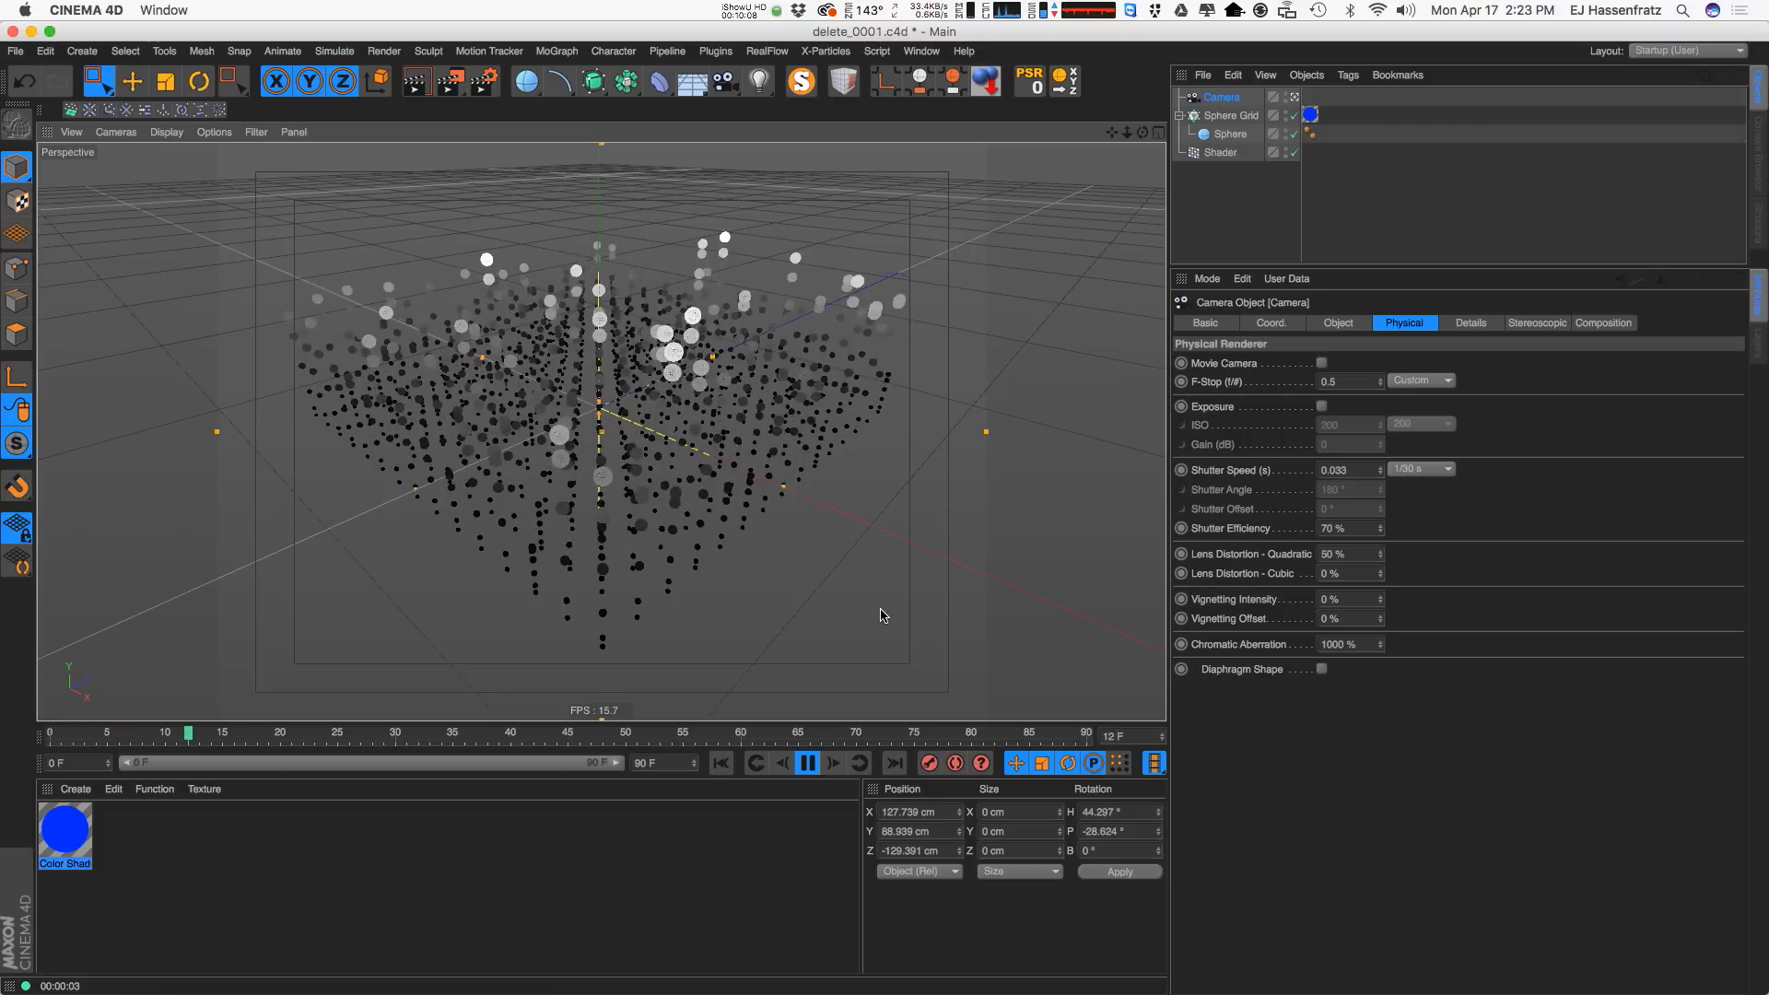
key(F8)
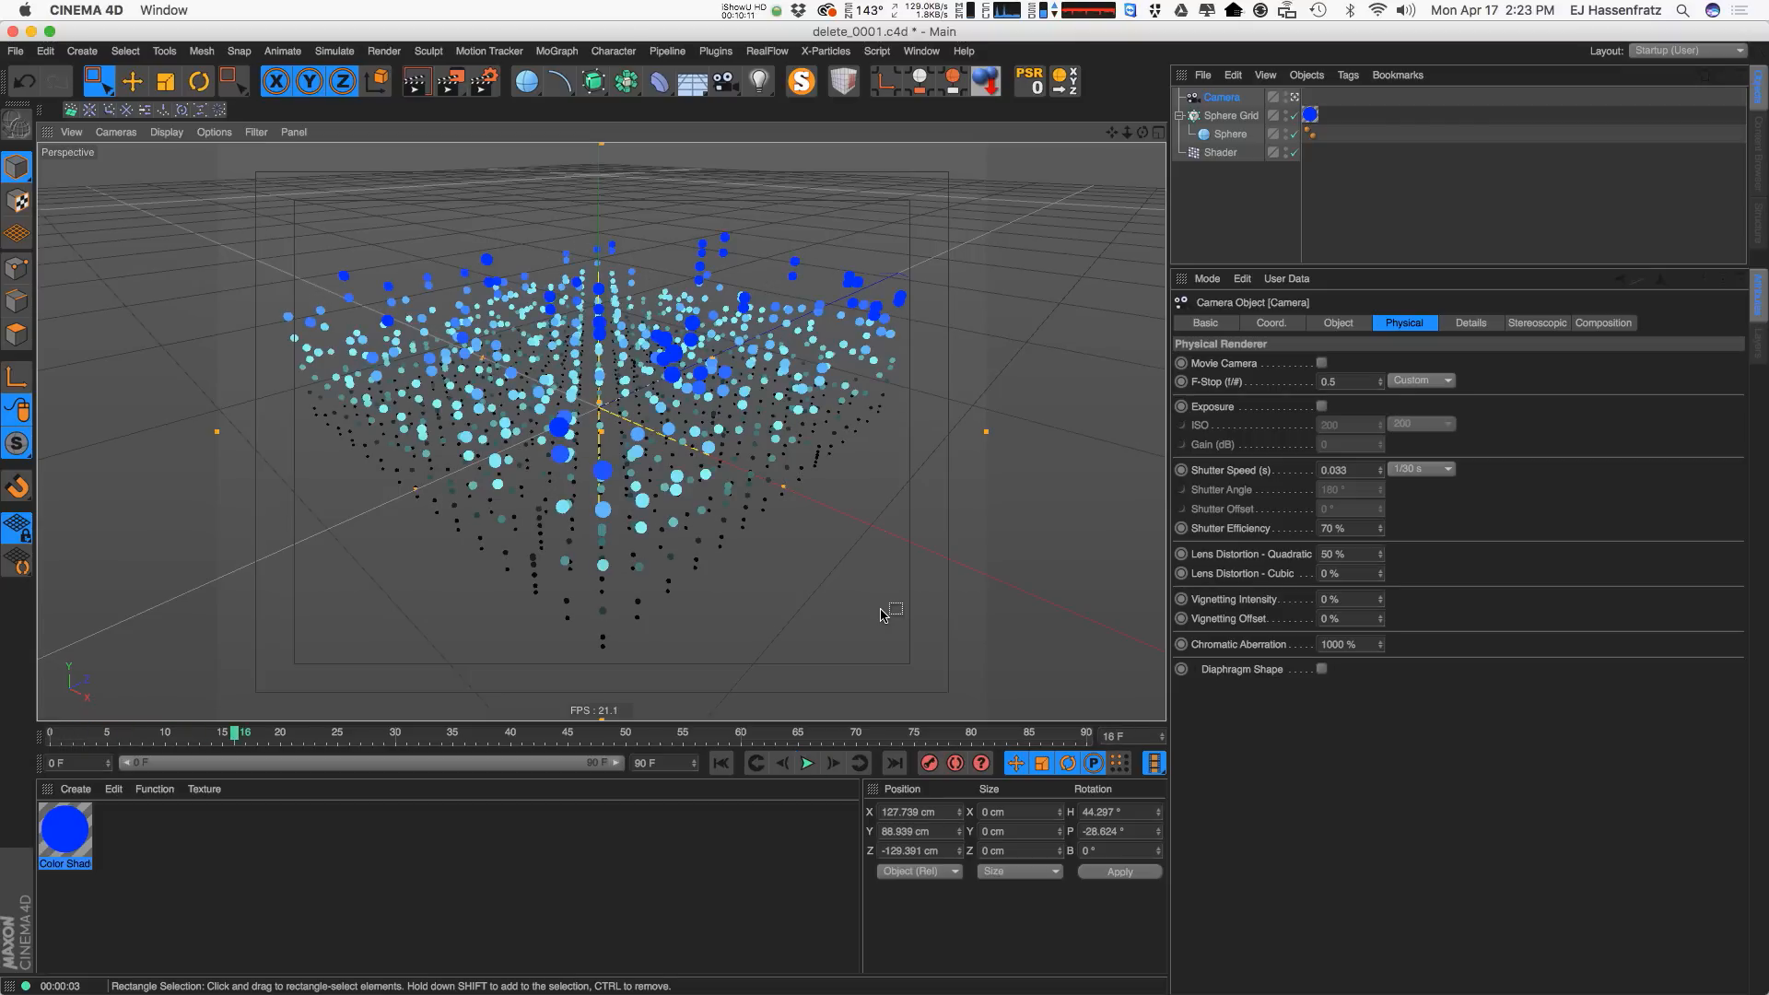